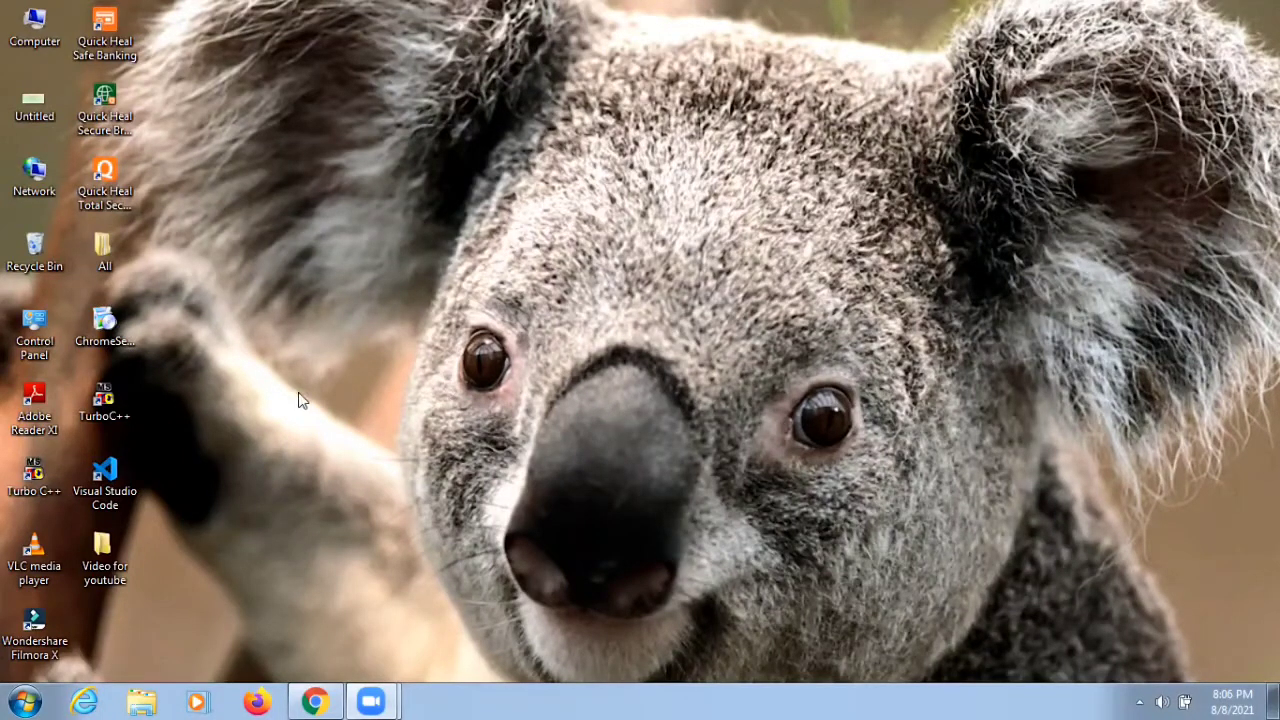
# - Open the Start menu and show Word 2007's recent documents, such as firstdoc and Doc2
pyautogui.click(24, 702)
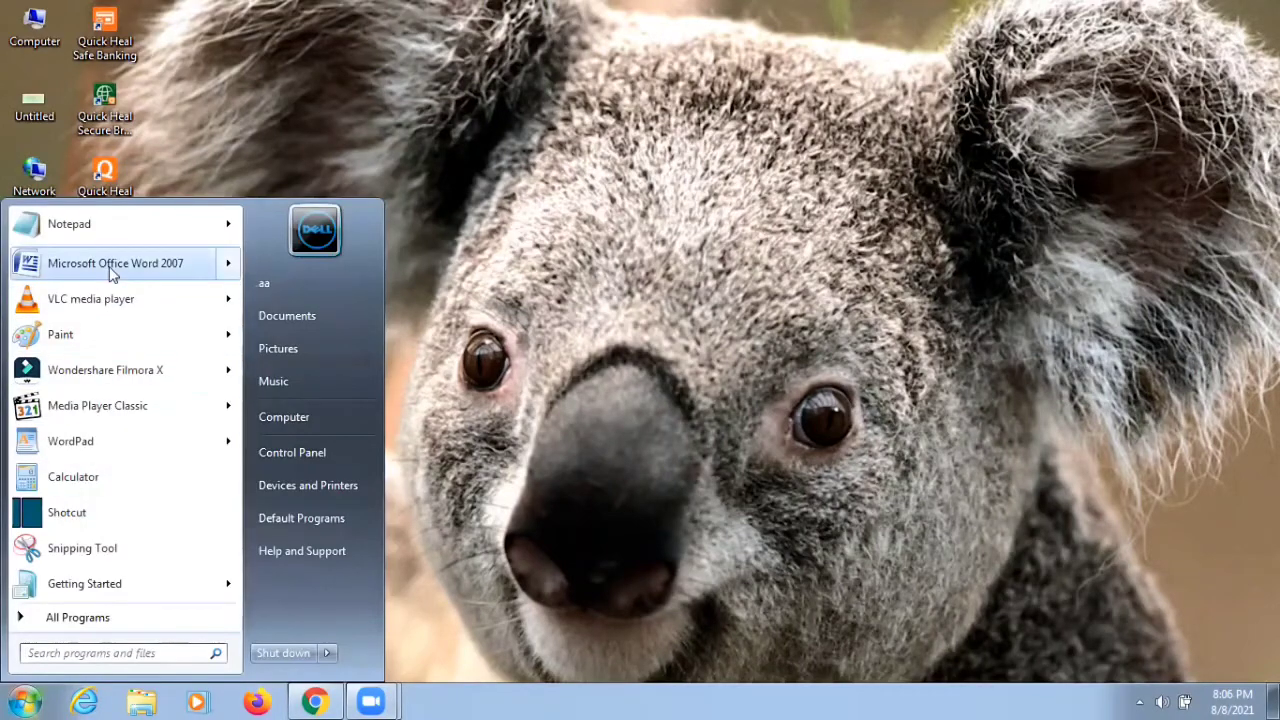
pyautogui.moveTo(112, 276)
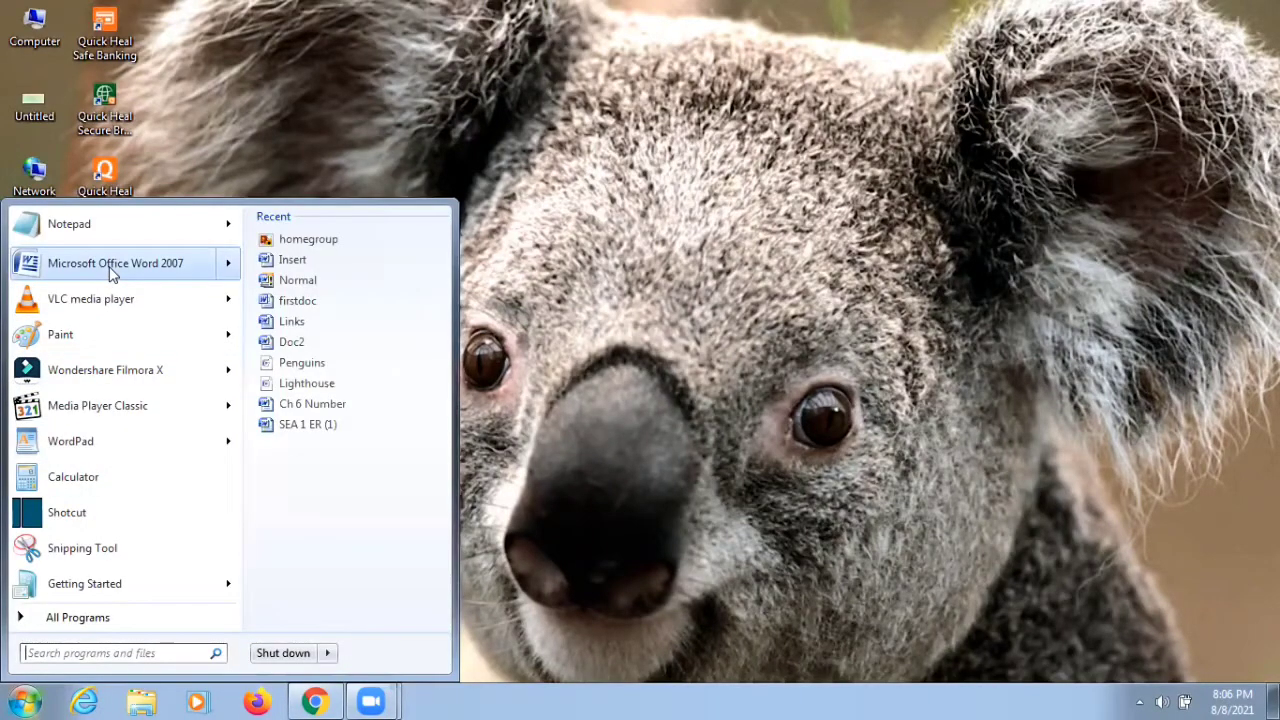
# - Launch Word 2007 into a blank Document1, look over the ribbon tabs, and turn off Gridlines
pyautogui.click(112, 276)
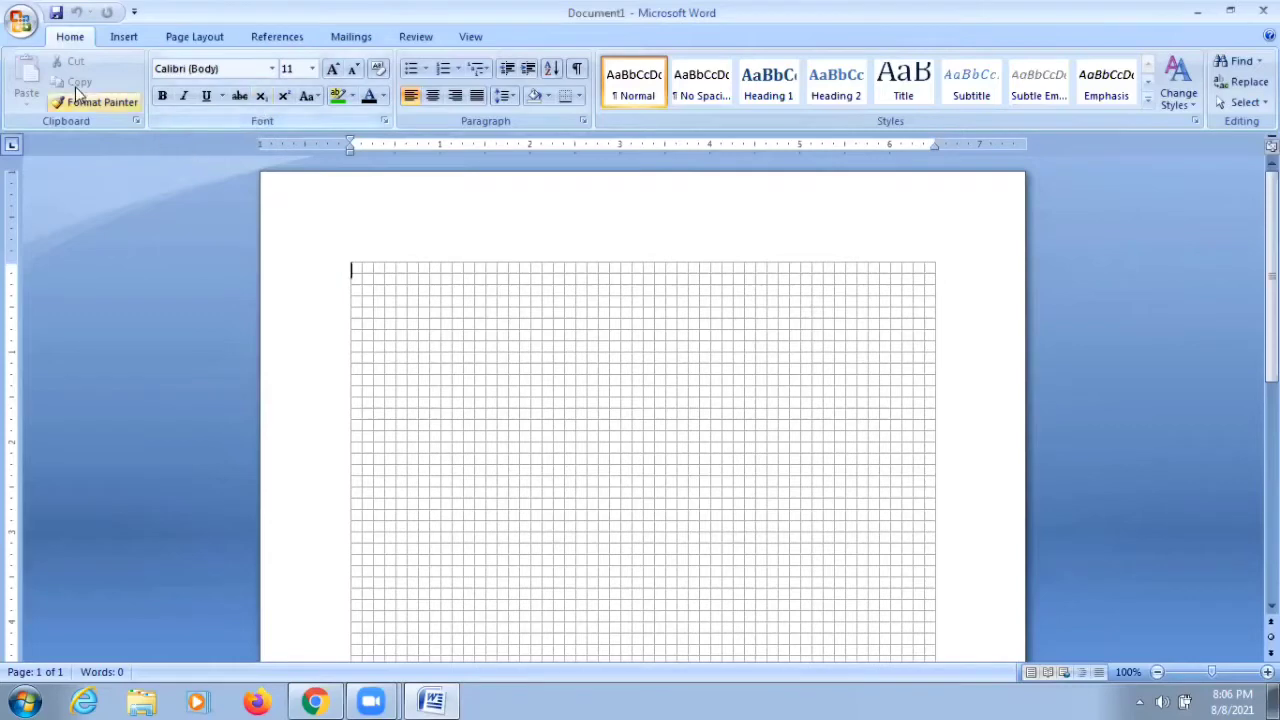
pyautogui.click(122, 40)
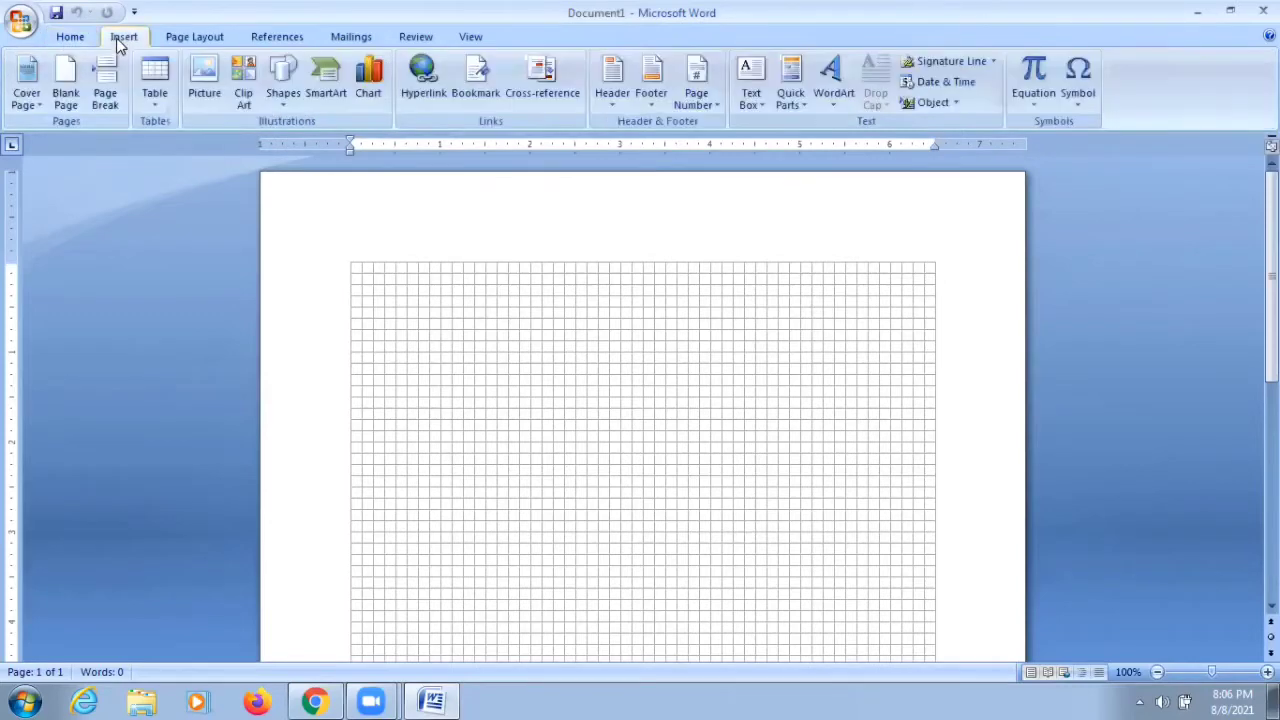
pyautogui.click(199, 42)
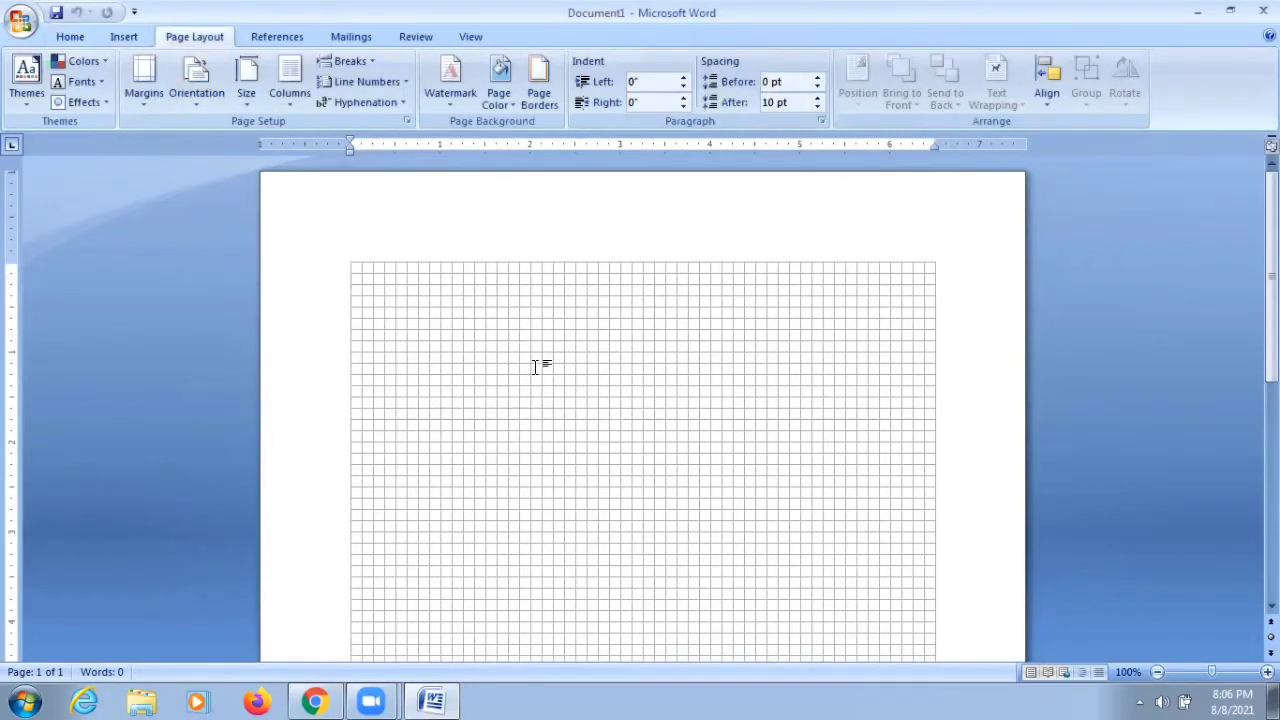
pyautogui.click(465, 38)
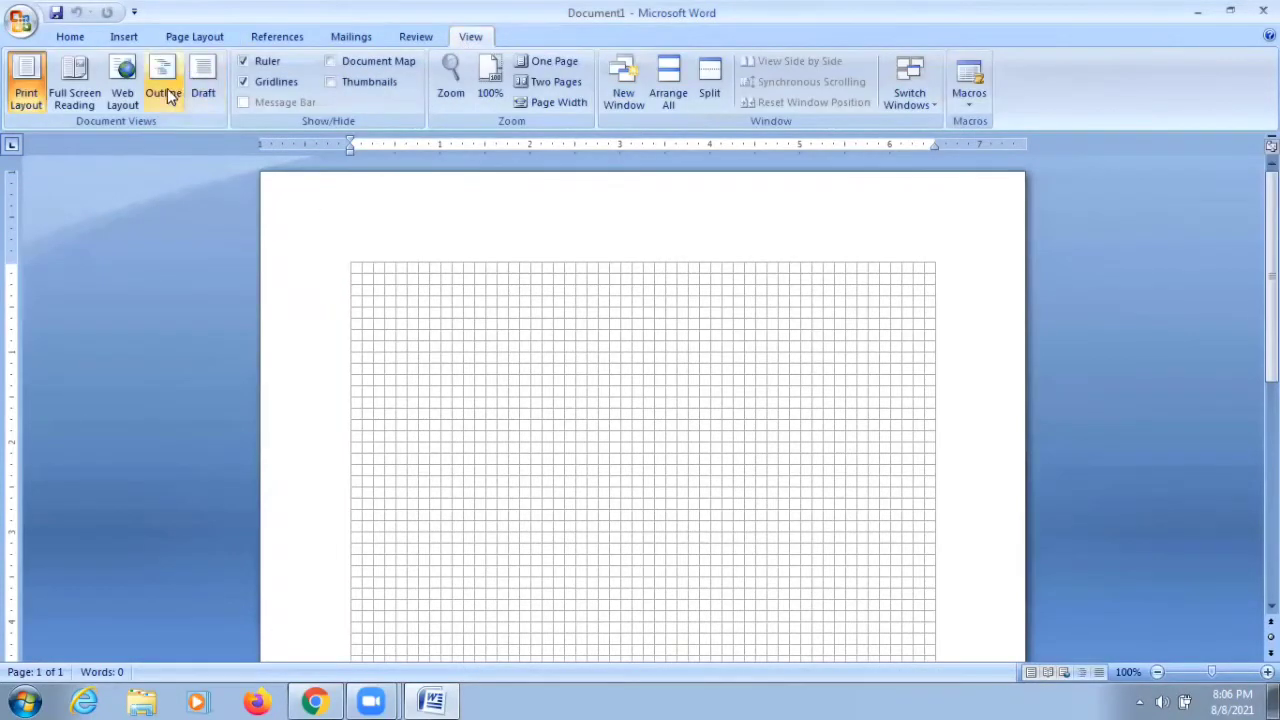
pyautogui.click(257, 83)
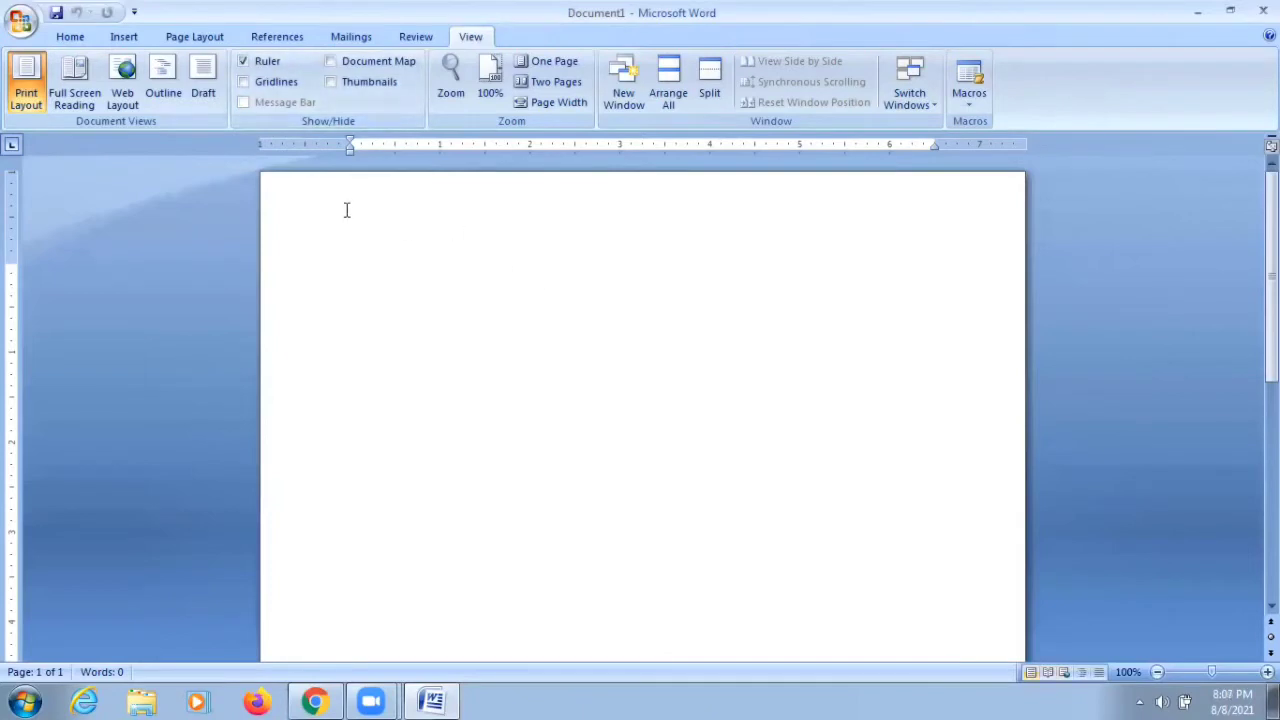
# - Switch the ribbon to the Page Layout tab for the empty Document1
pyautogui.click(190, 38)
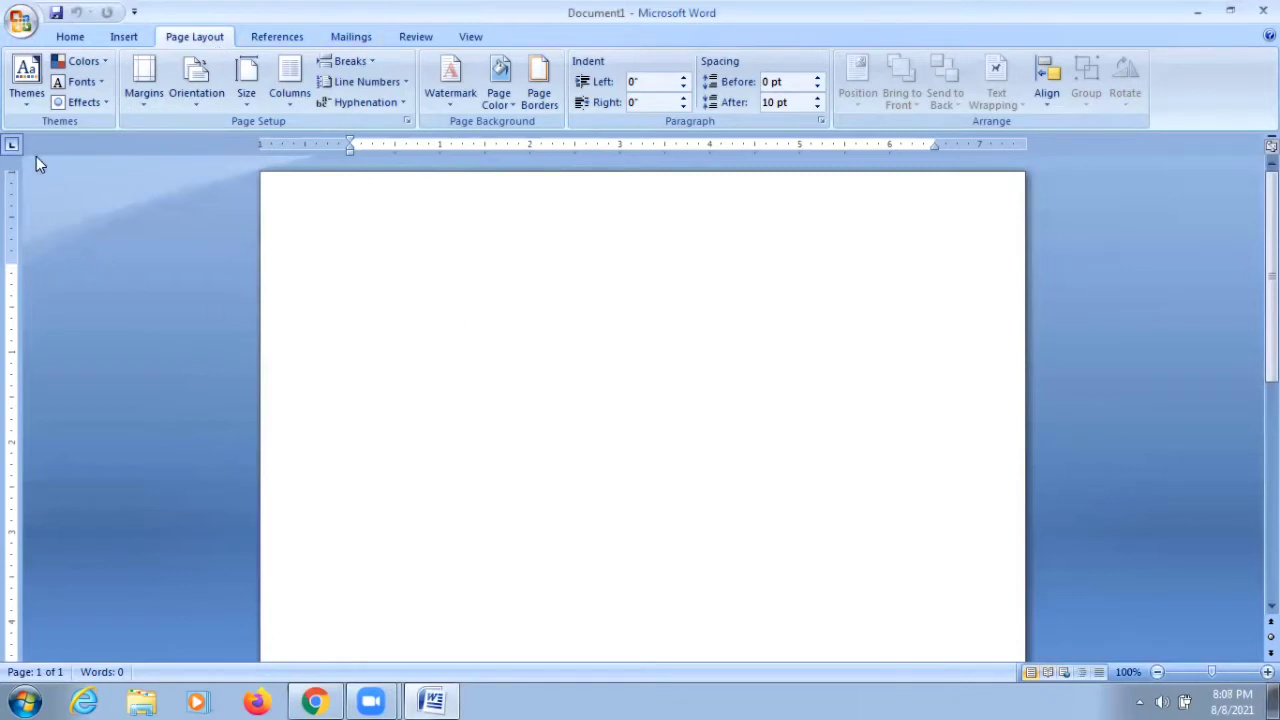
# - Apply the Apex theme, then reopen and dismiss the Themes gallery unchanged
pyautogui.click(26, 80)
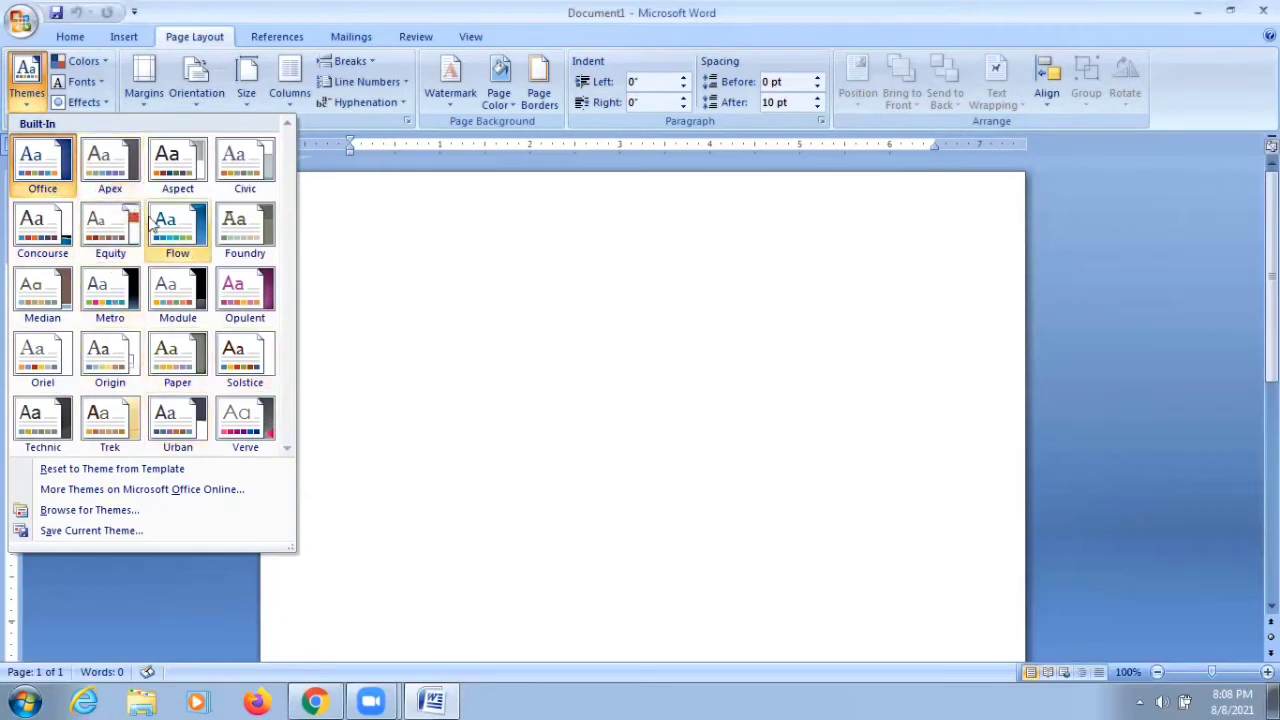
pyautogui.click(109, 173)
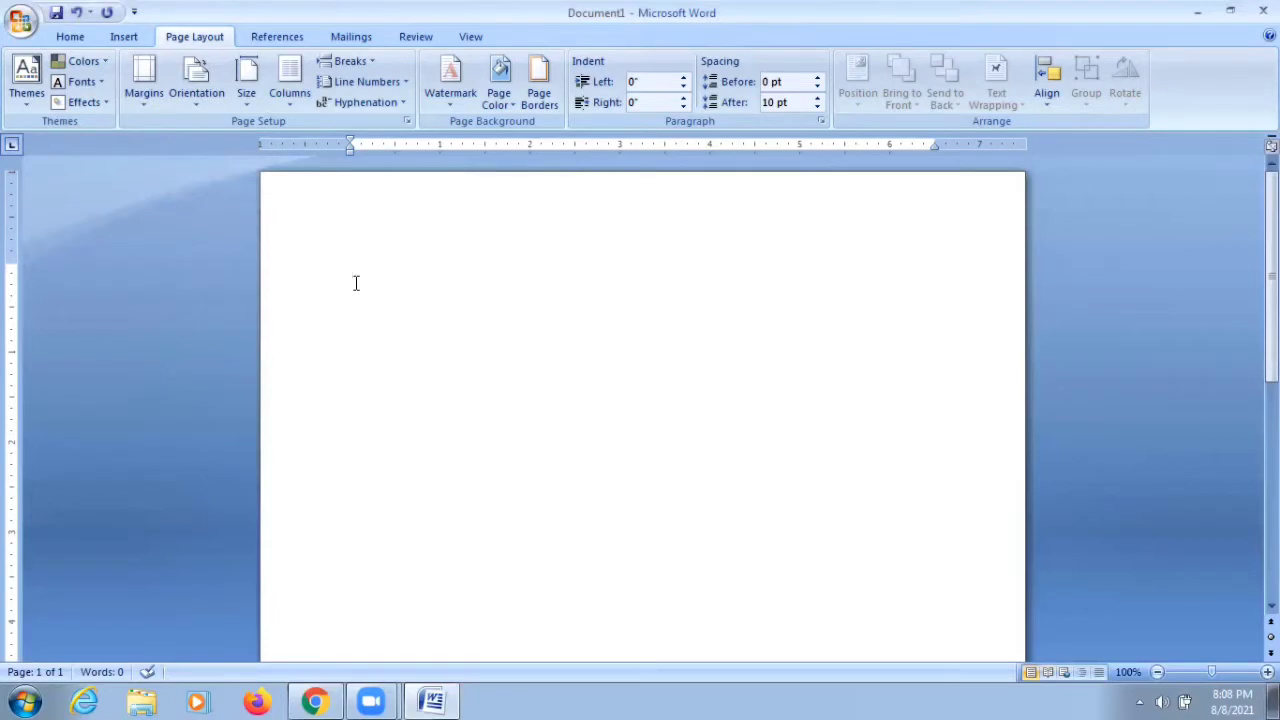
pyautogui.click(28, 110)
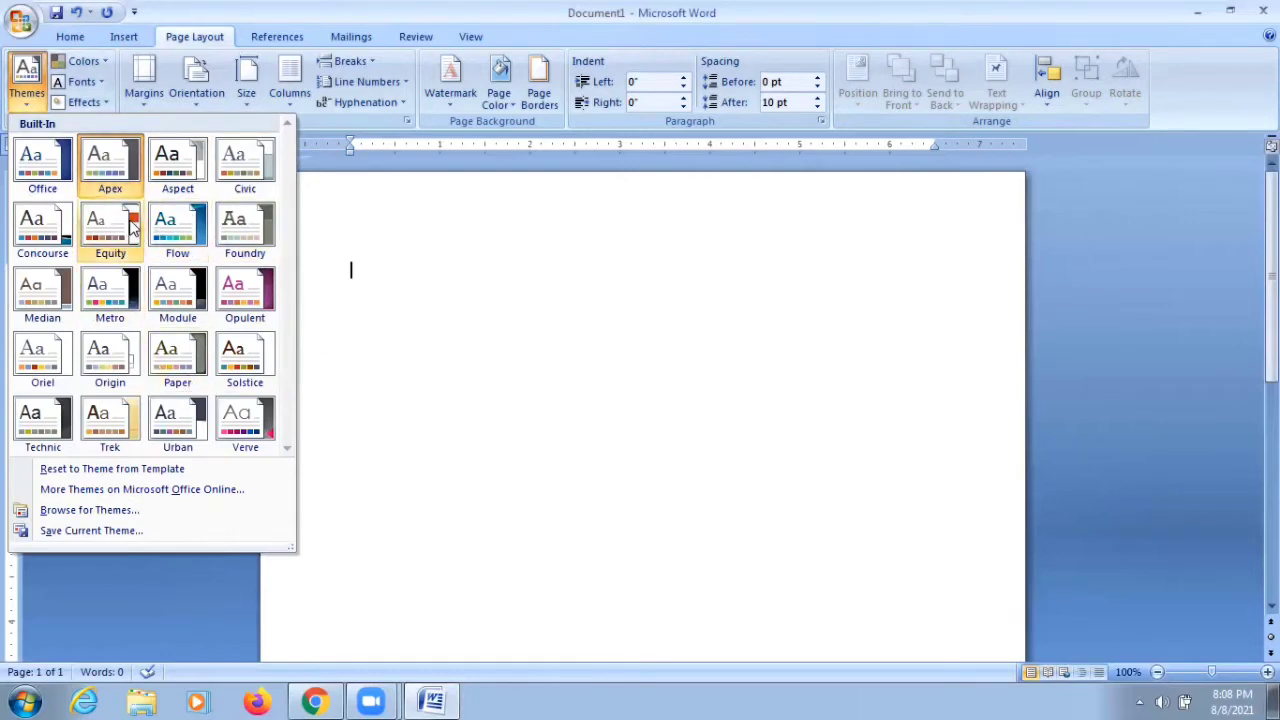
pyautogui.click(385, 272)
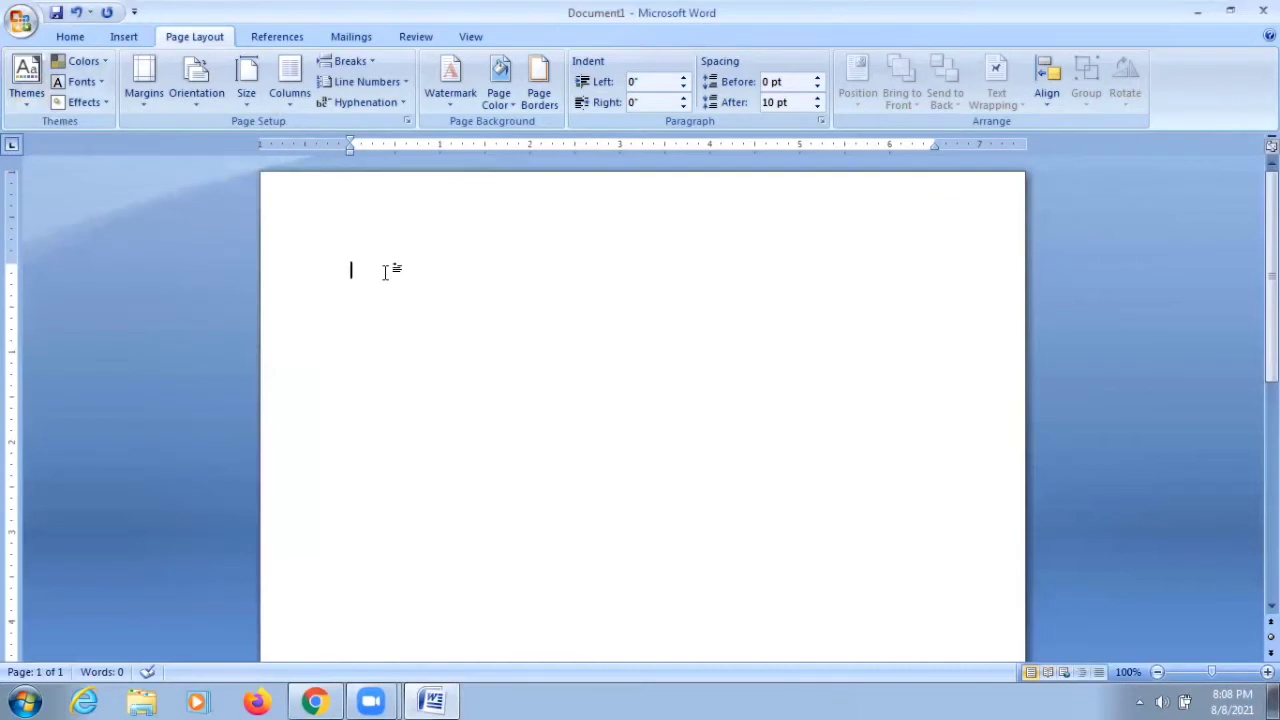
# - Type 'This topic is related to page layout.', start a new line, and show the Themes gallery
pyautogui.write('This')
pyautogui.write(' topic is rela')
pyautogui.write('ted to pag')
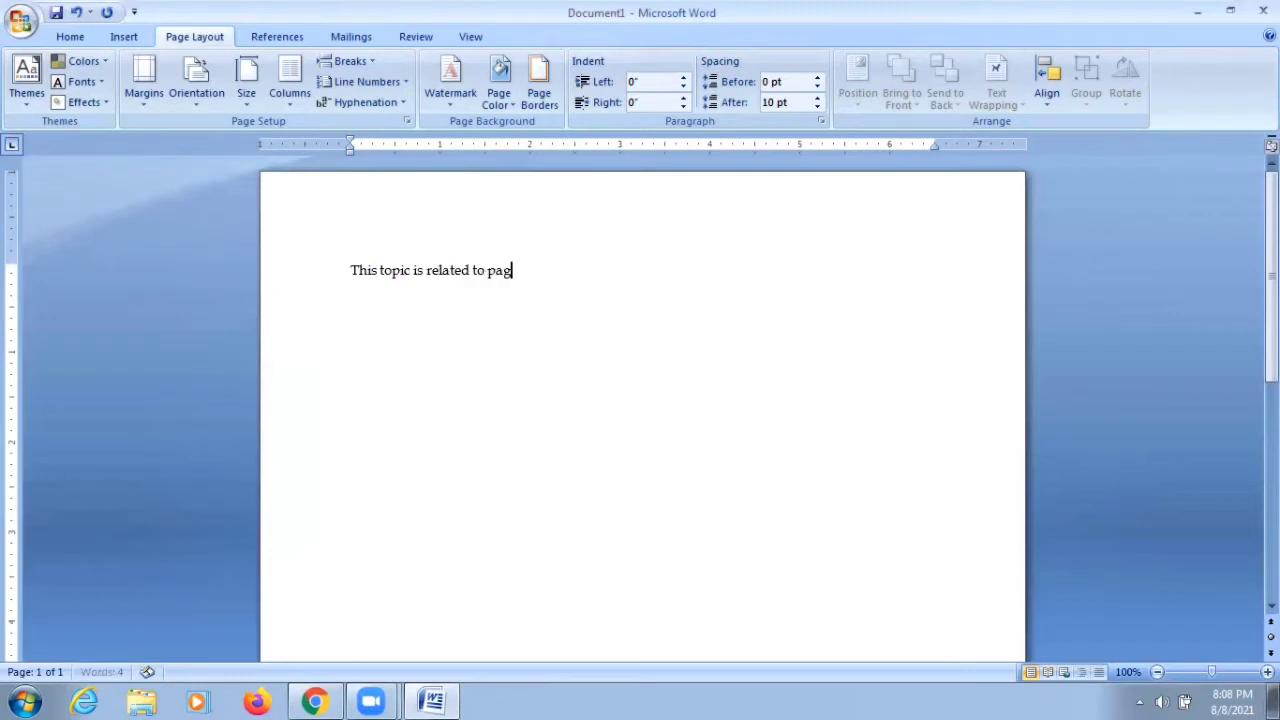
pyautogui.write('e layout')
pyautogui.write('.')
pyautogui.press('Return')
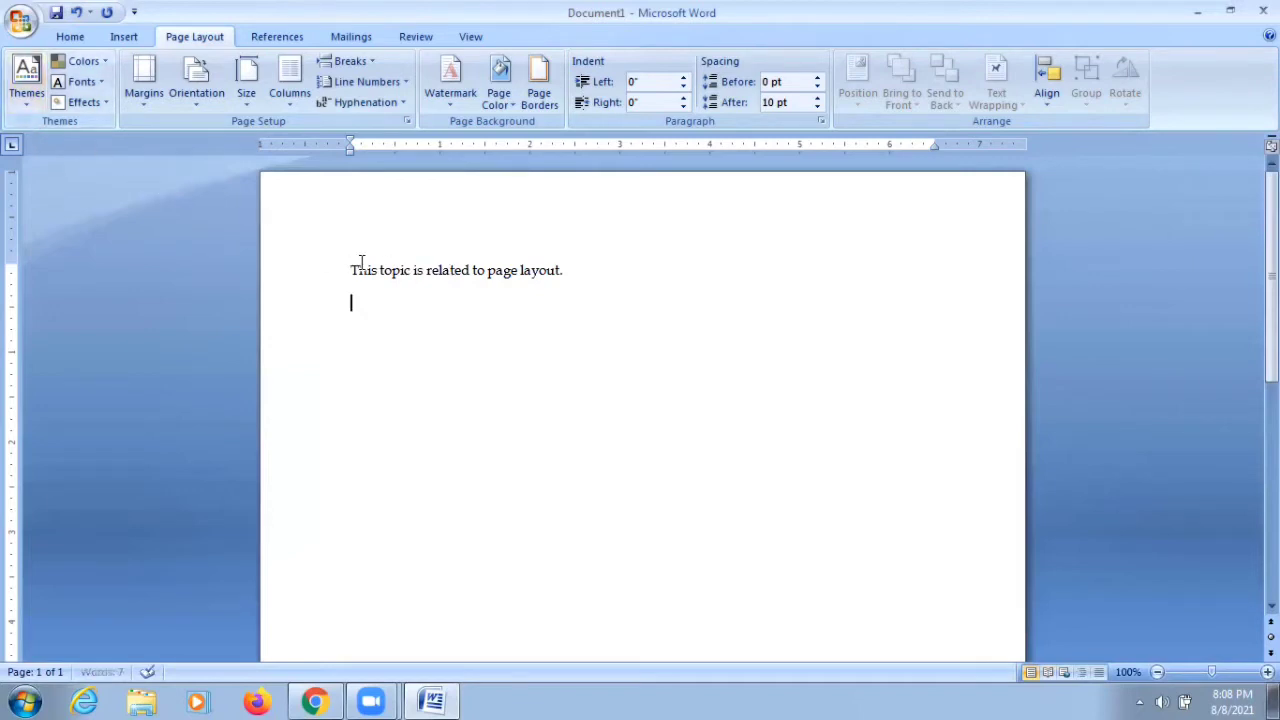
pyautogui.click(30, 100)
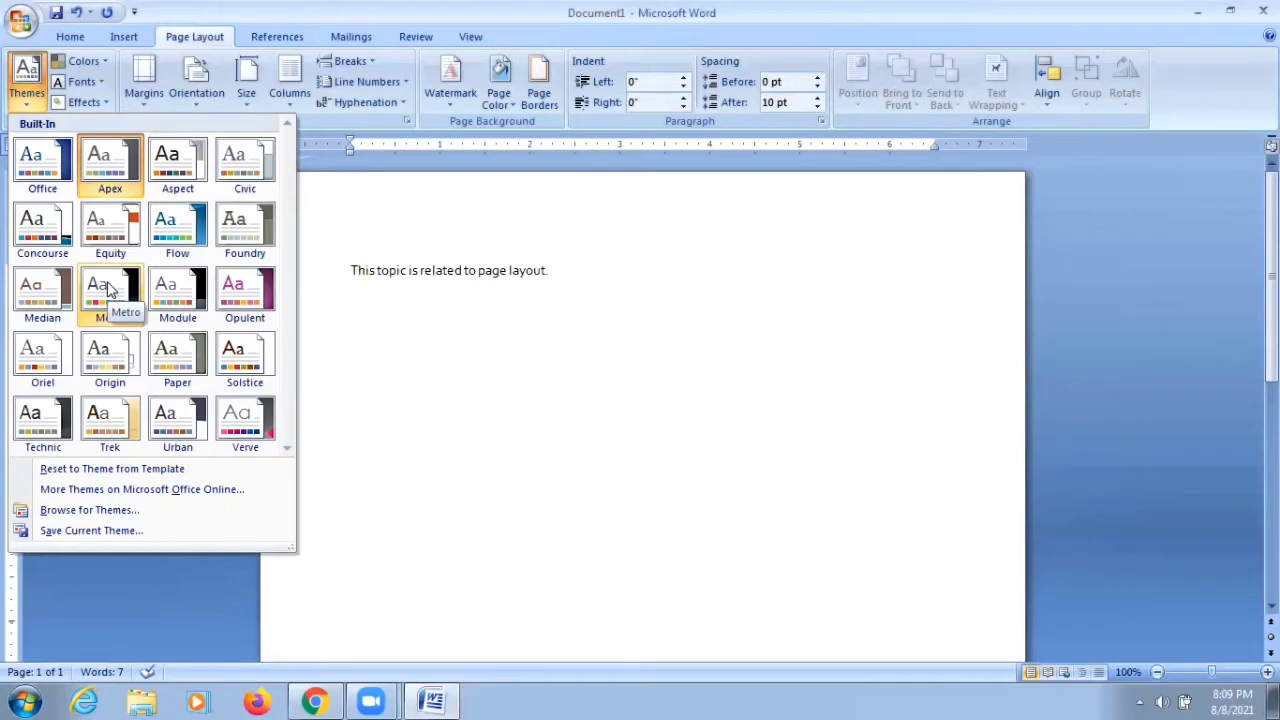
# - Apply Apex, select the sentence, and bring up the Home tab's Font Color palette
pyautogui.click(109, 175)
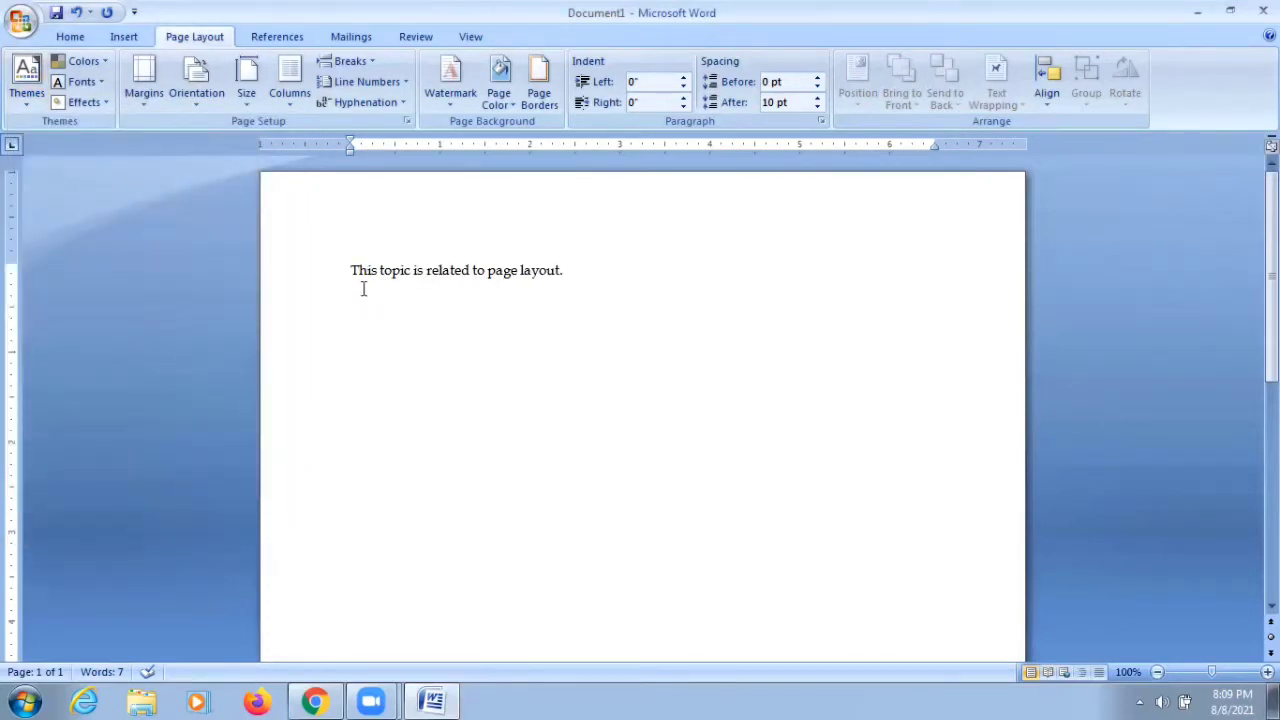
pyautogui.moveTo(352, 270); pyautogui.dragTo(553, 270)
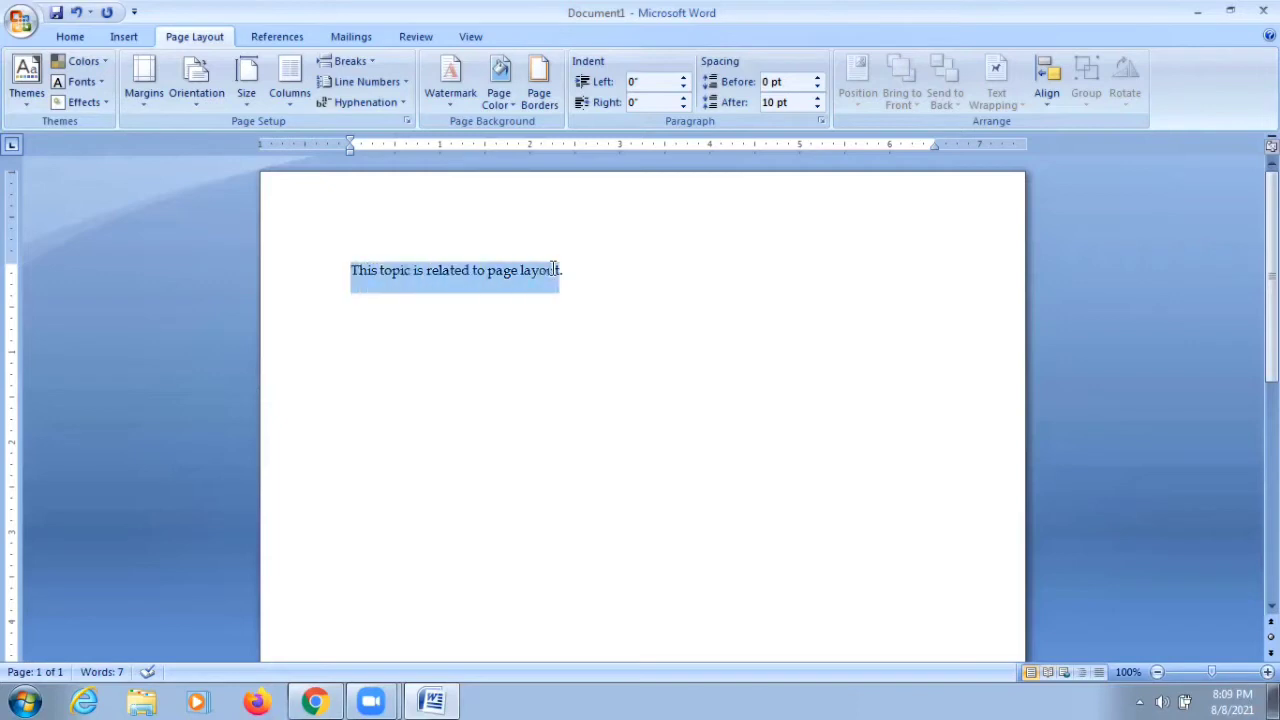
pyautogui.click(120, 40)
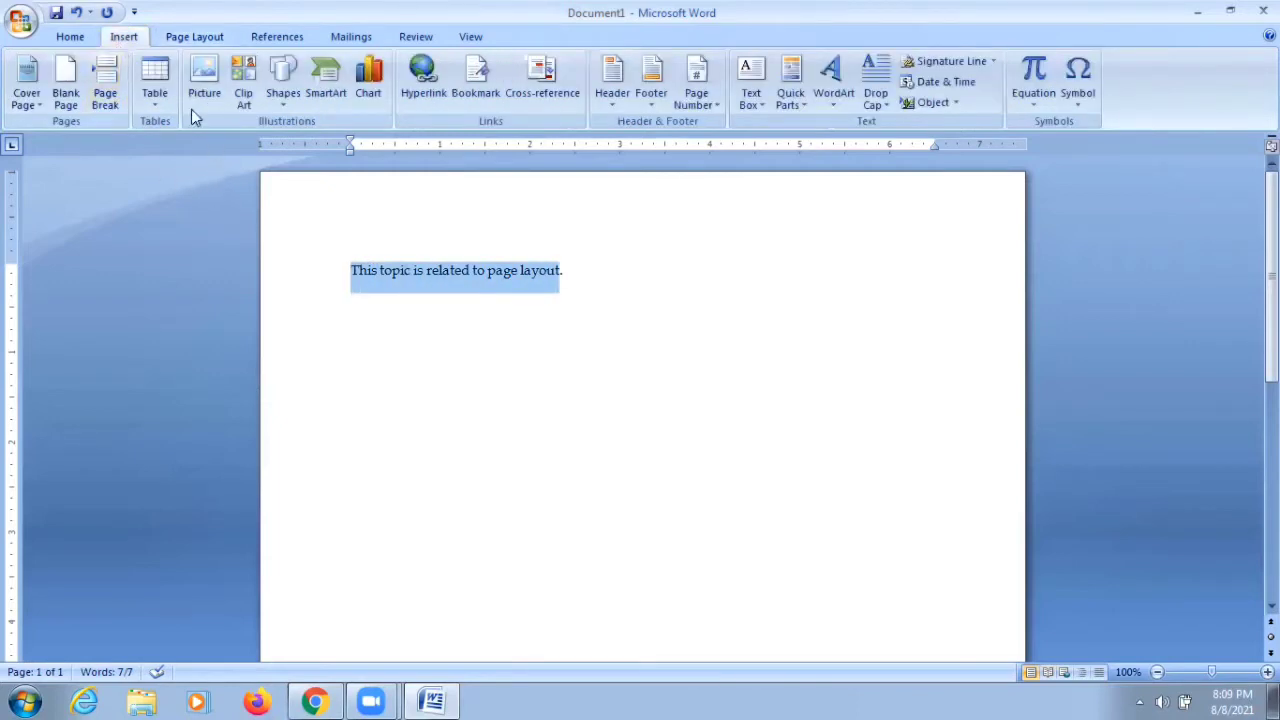
pyautogui.click(69, 38)
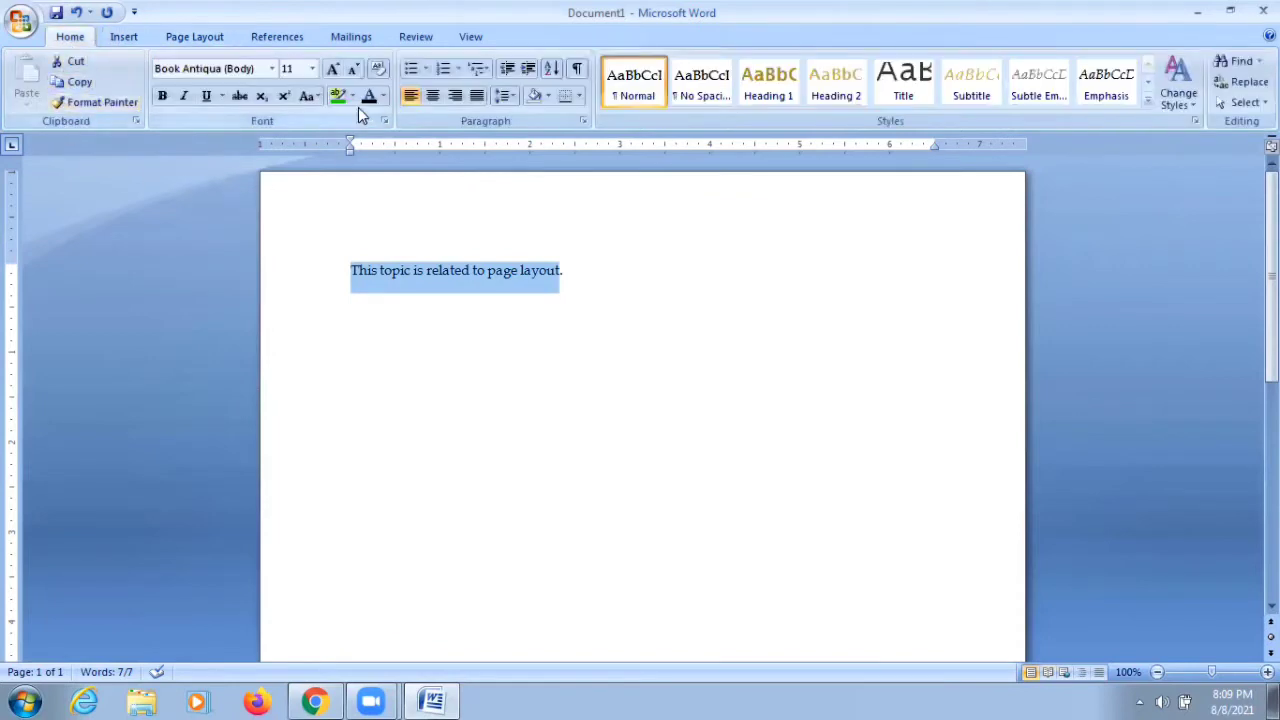
pyautogui.click(383, 97)
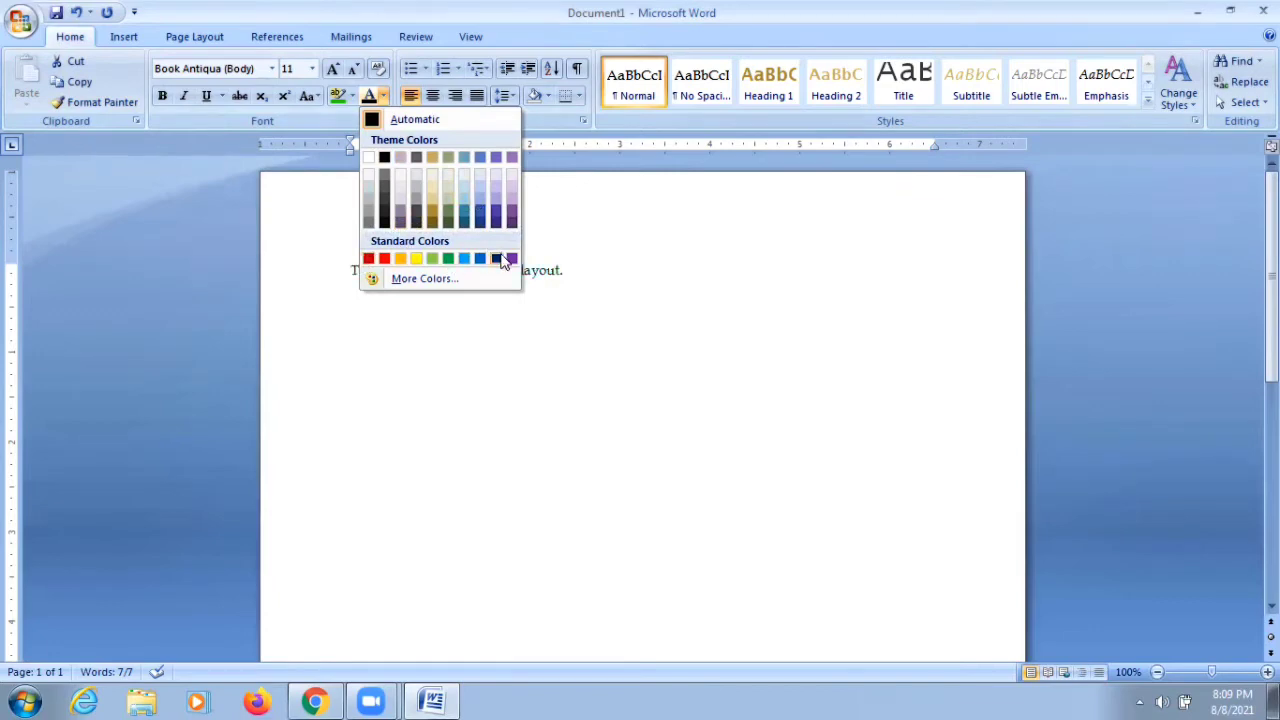
# - Give the sentence a pale font colour, deselect it, and apply the Verve theme
pyautogui.click(478, 190)
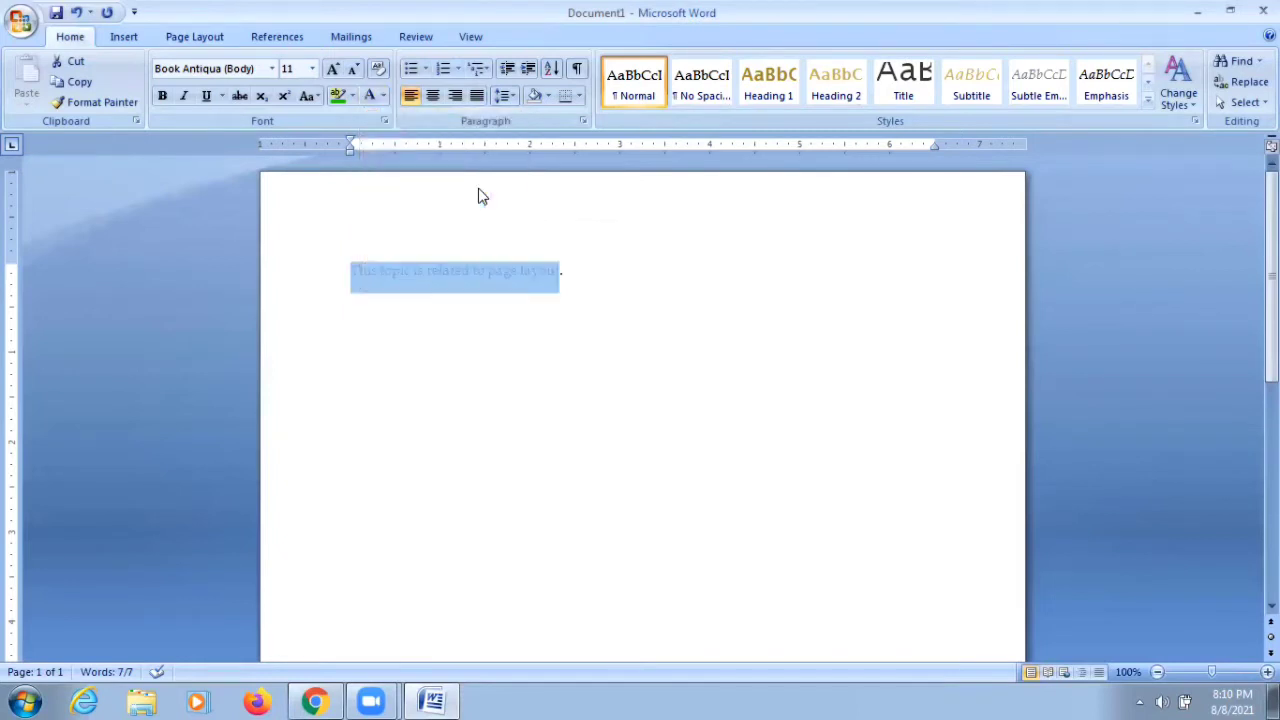
pyautogui.click(491, 309)
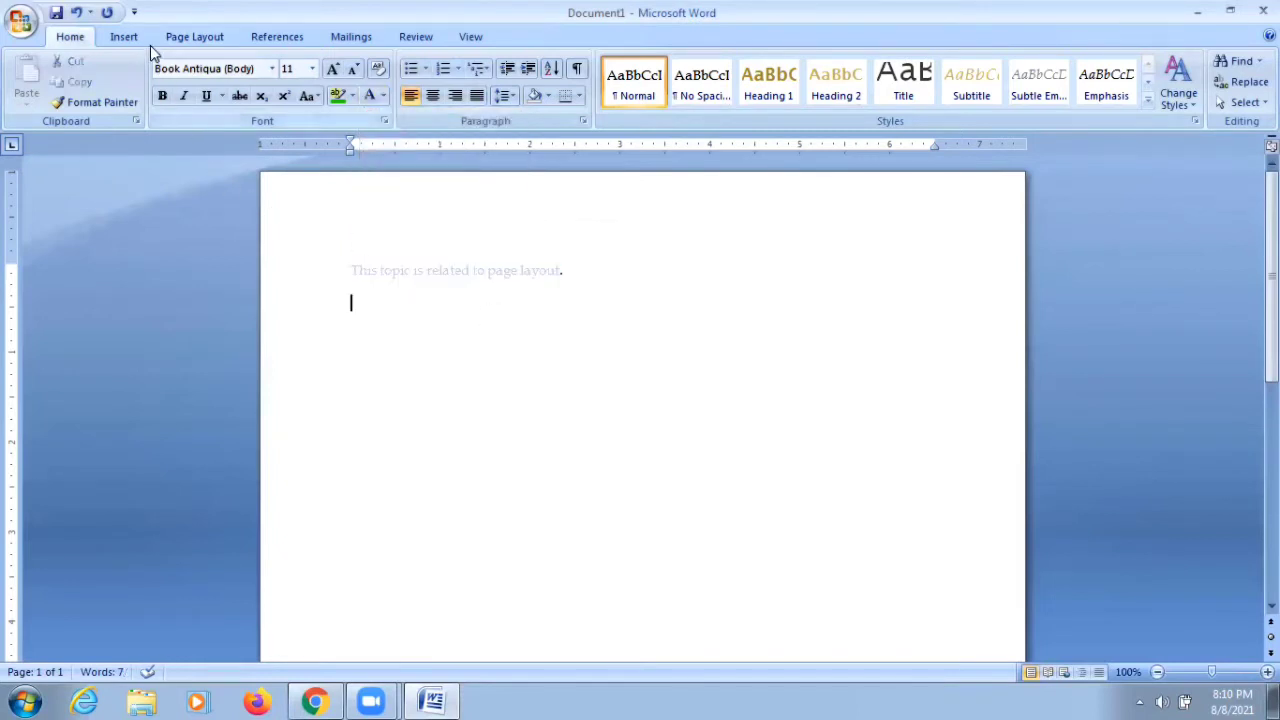
pyautogui.click(178, 36)
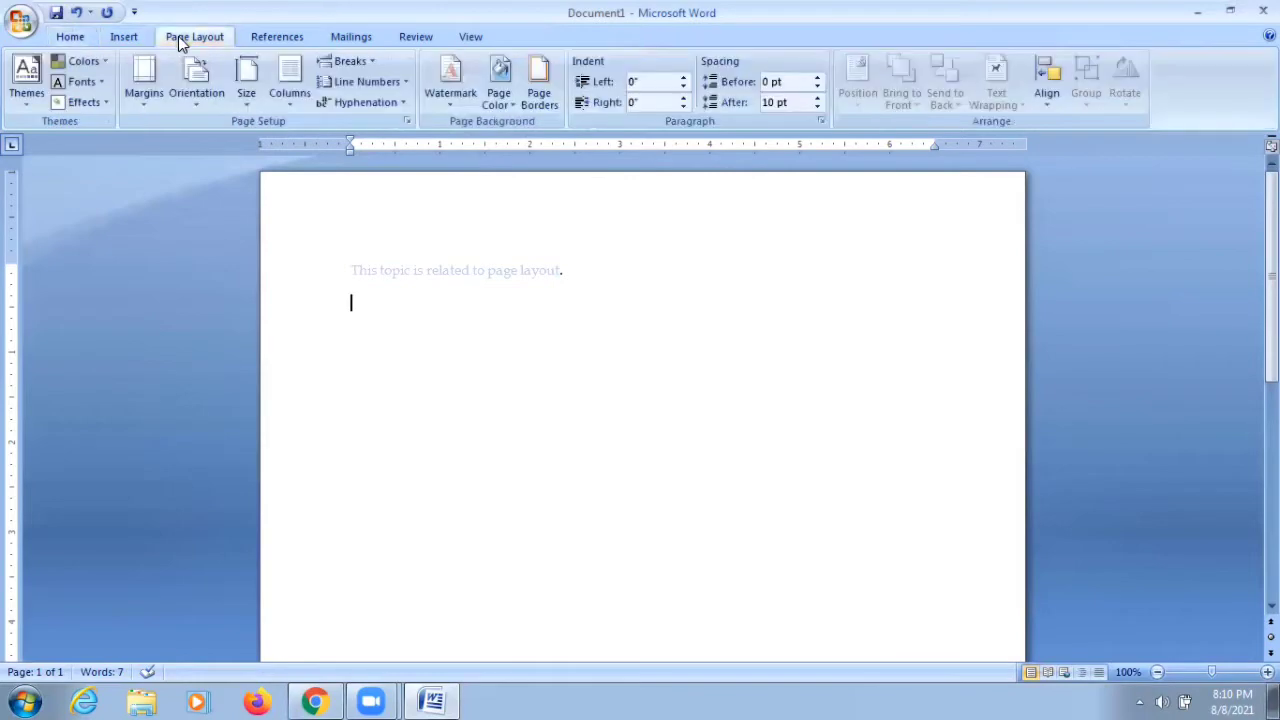
pyautogui.click(29, 108)
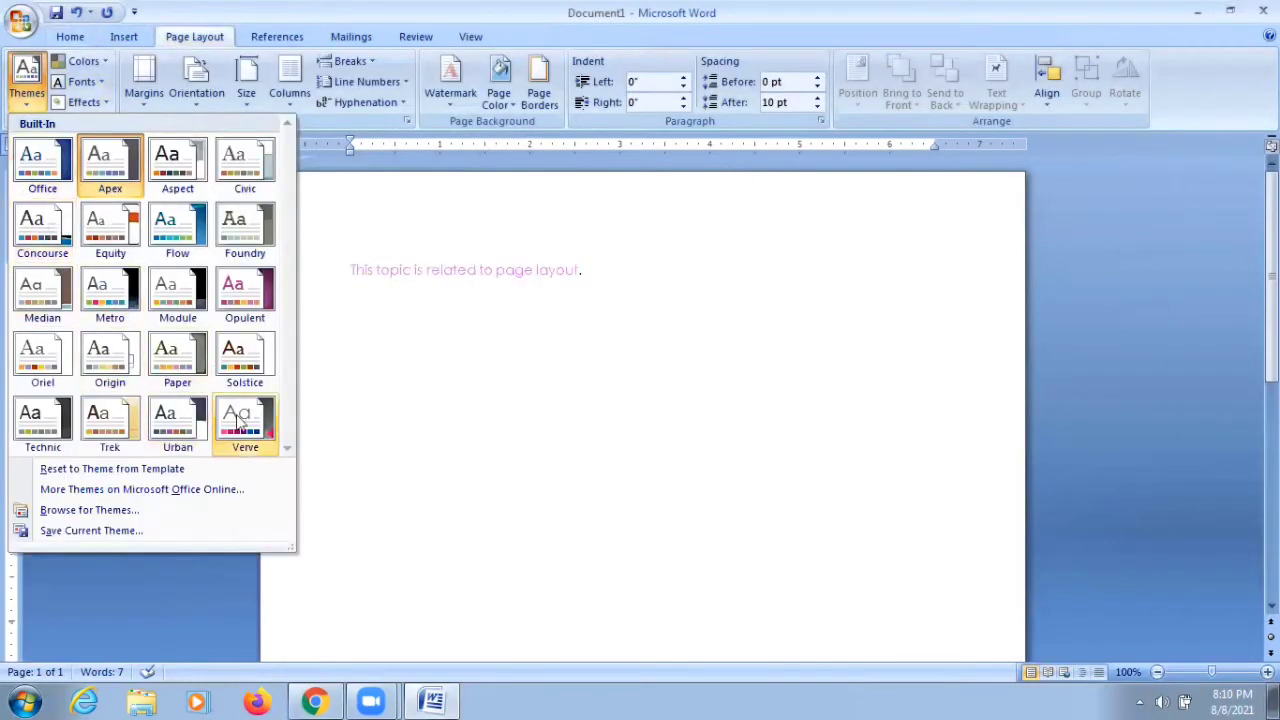
pyautogui.click(237, 420)
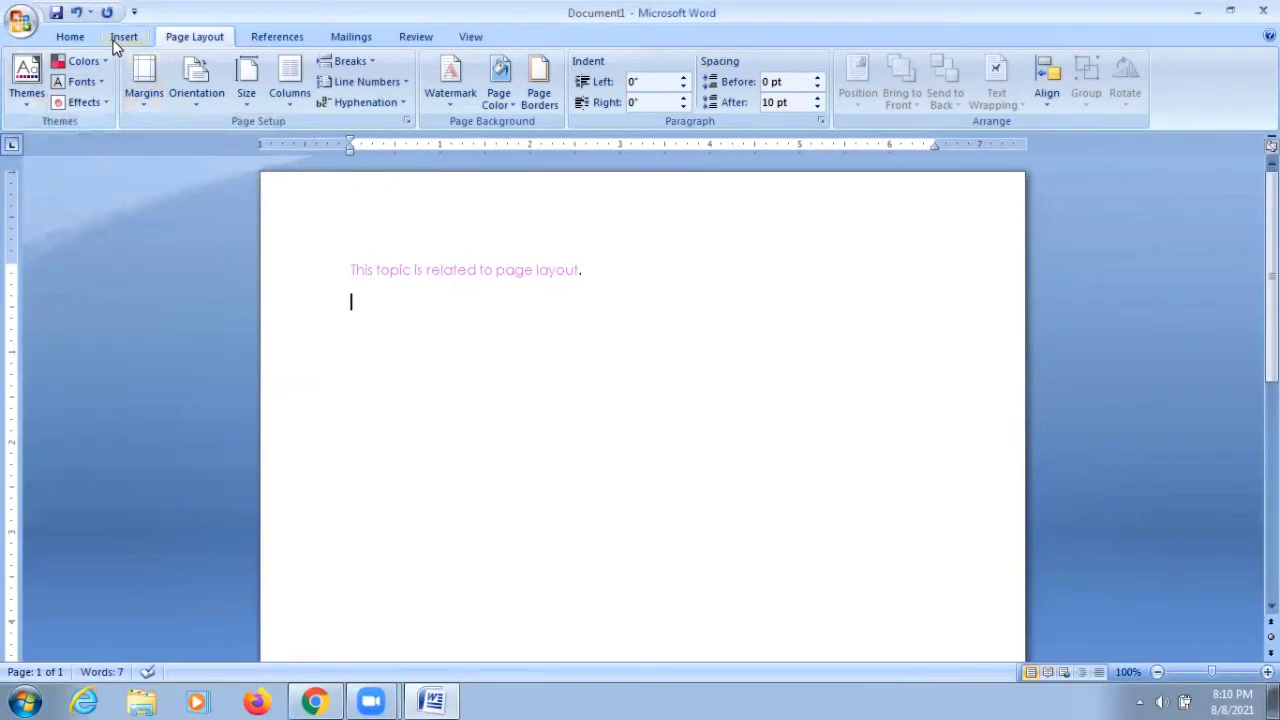
# - Review the font colour palette without changes, then apply the Solstice theme and reopen Themes
pyautogui.click(68, 38)
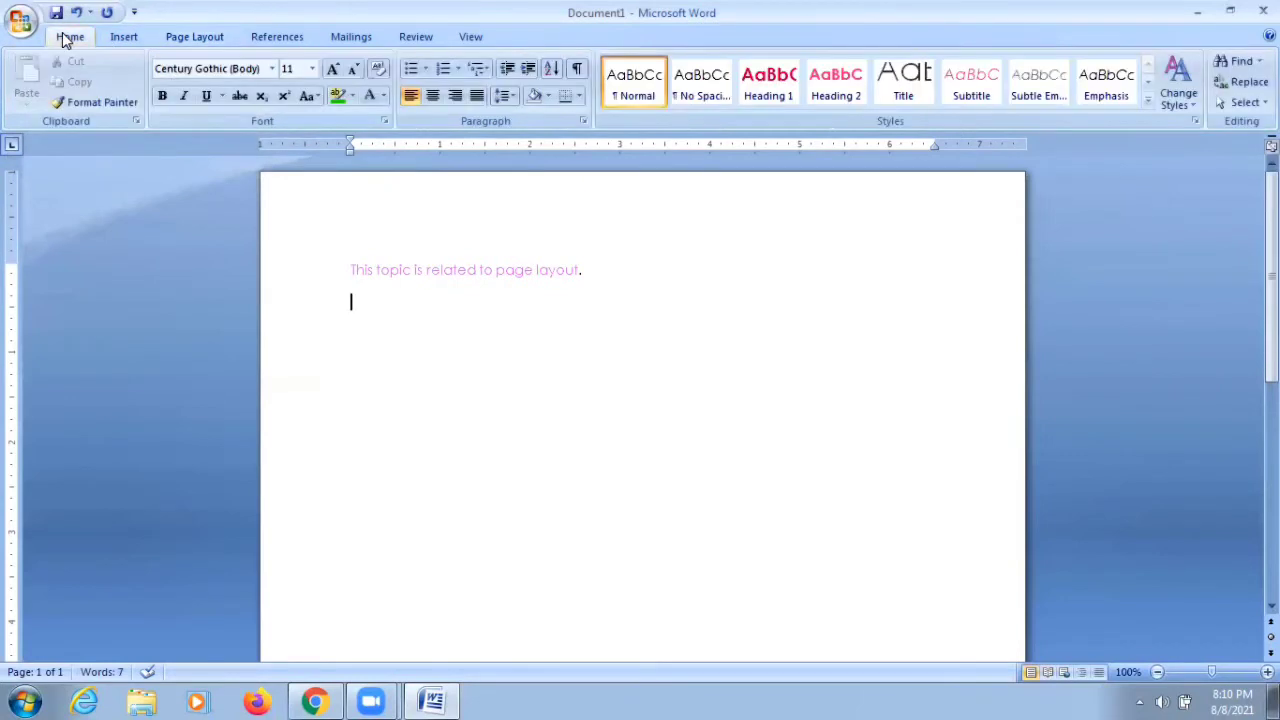
pyautogui.click(382, 97)
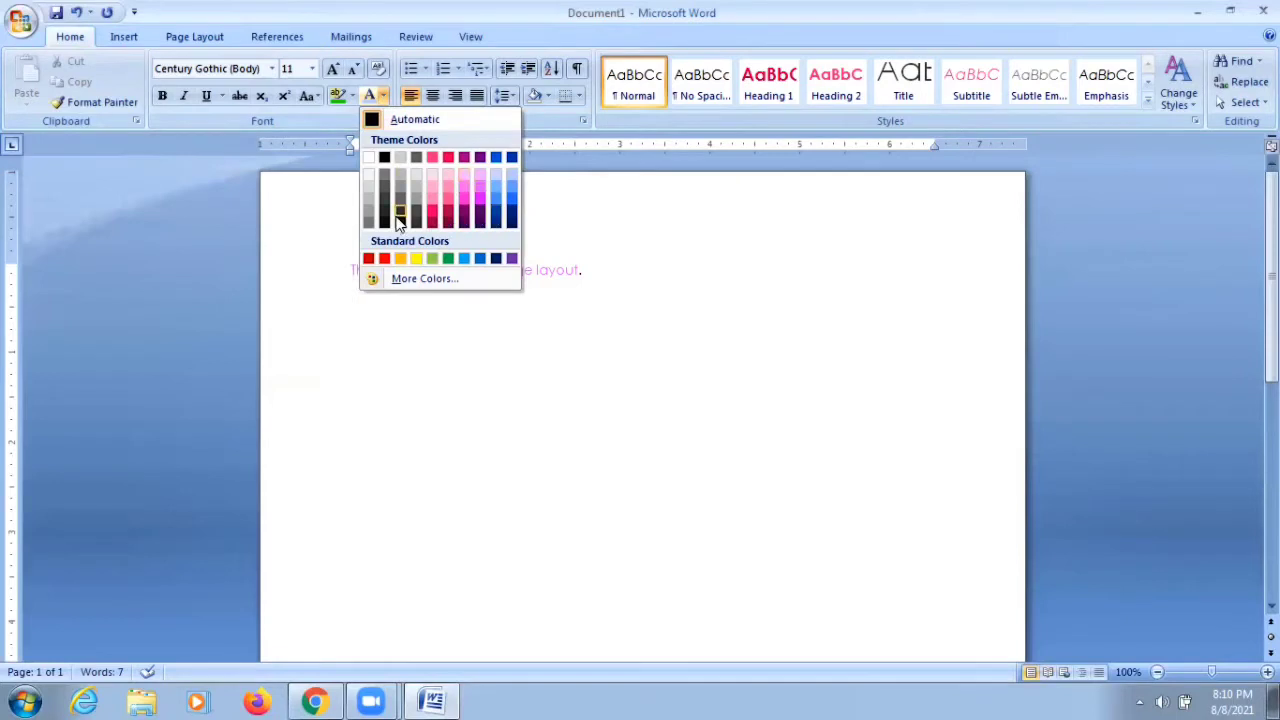
pyautogui.click(374, 343)
pyautogui.click(190, 37)
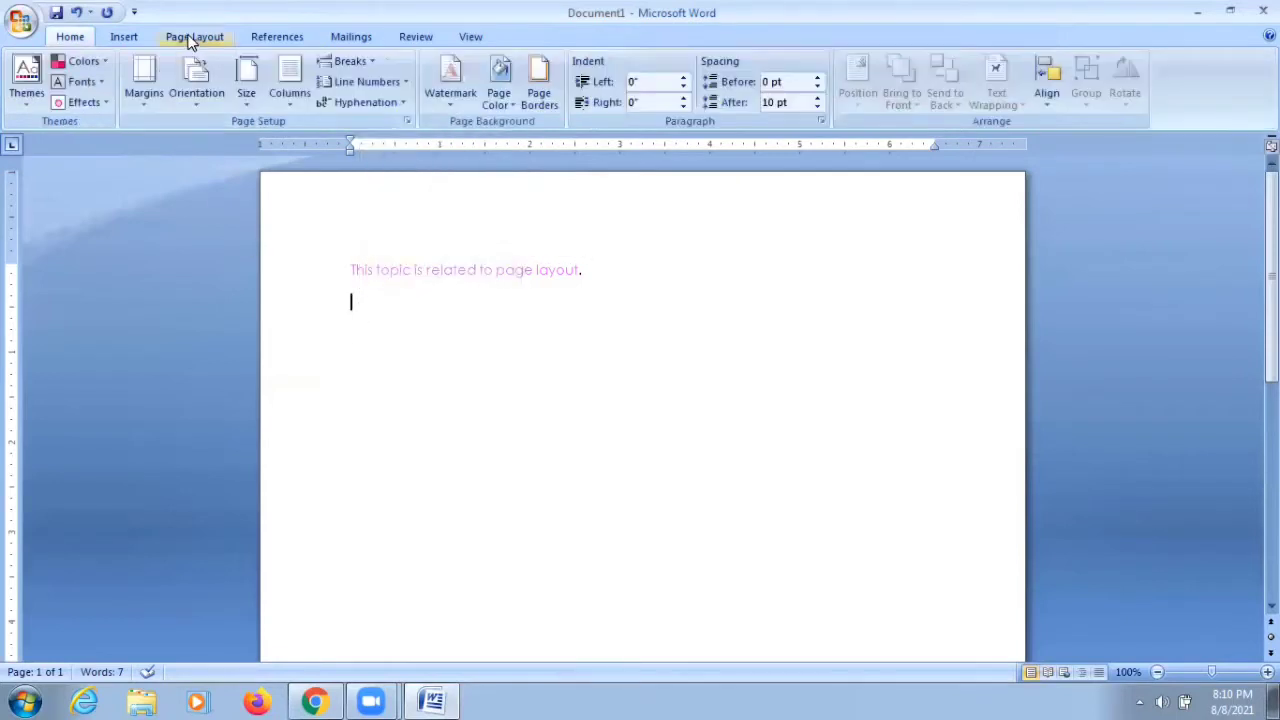
pyautogui.click(27, 85)
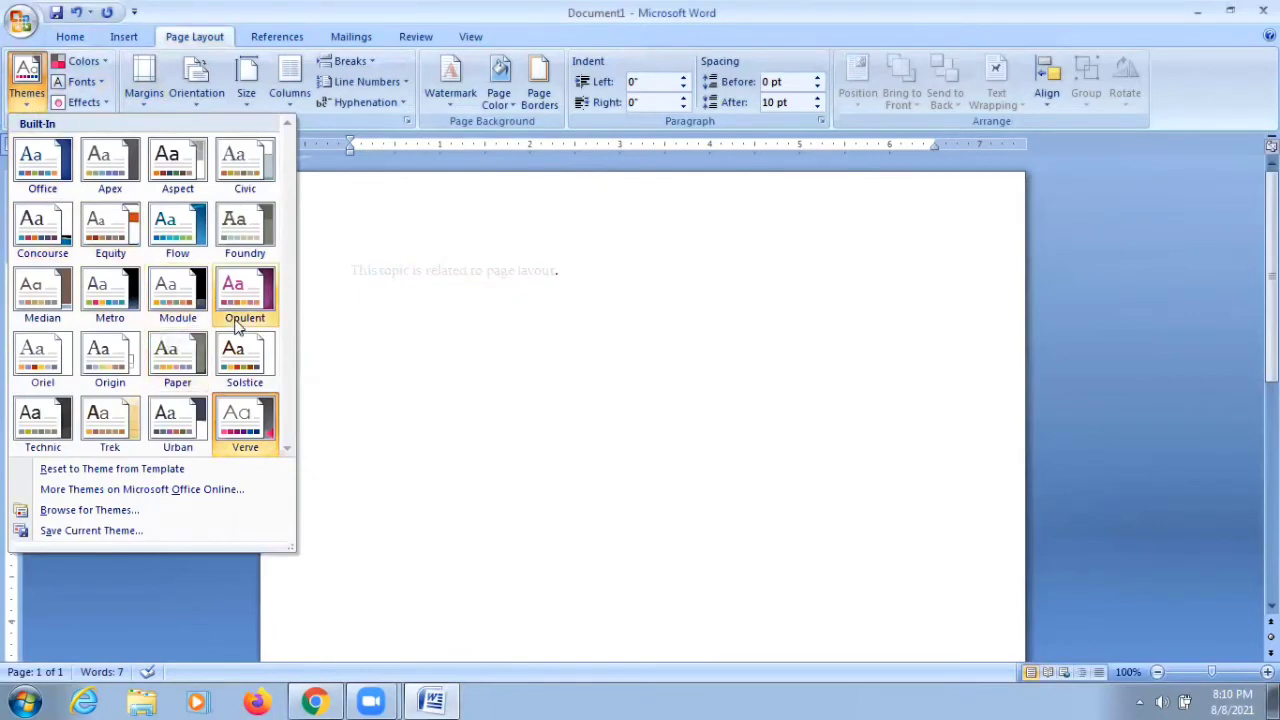
pyautogui.click(249, 345)
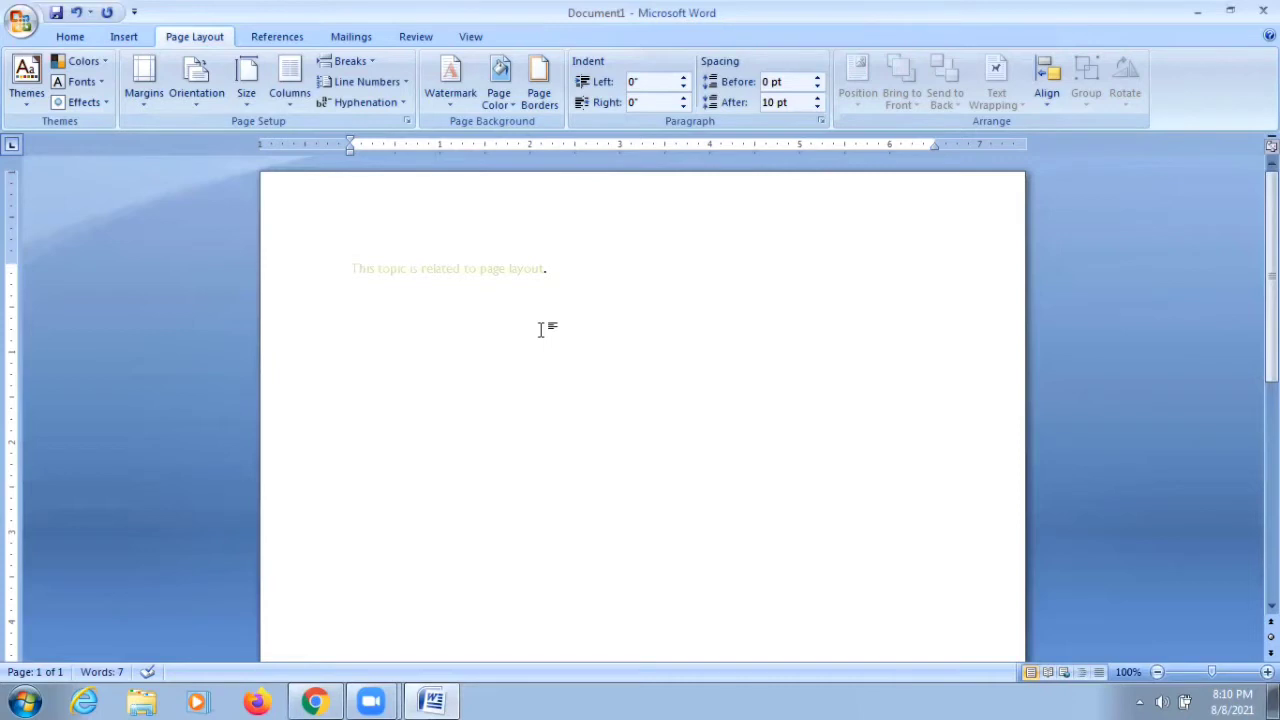
pyautogui.click(27, 110)
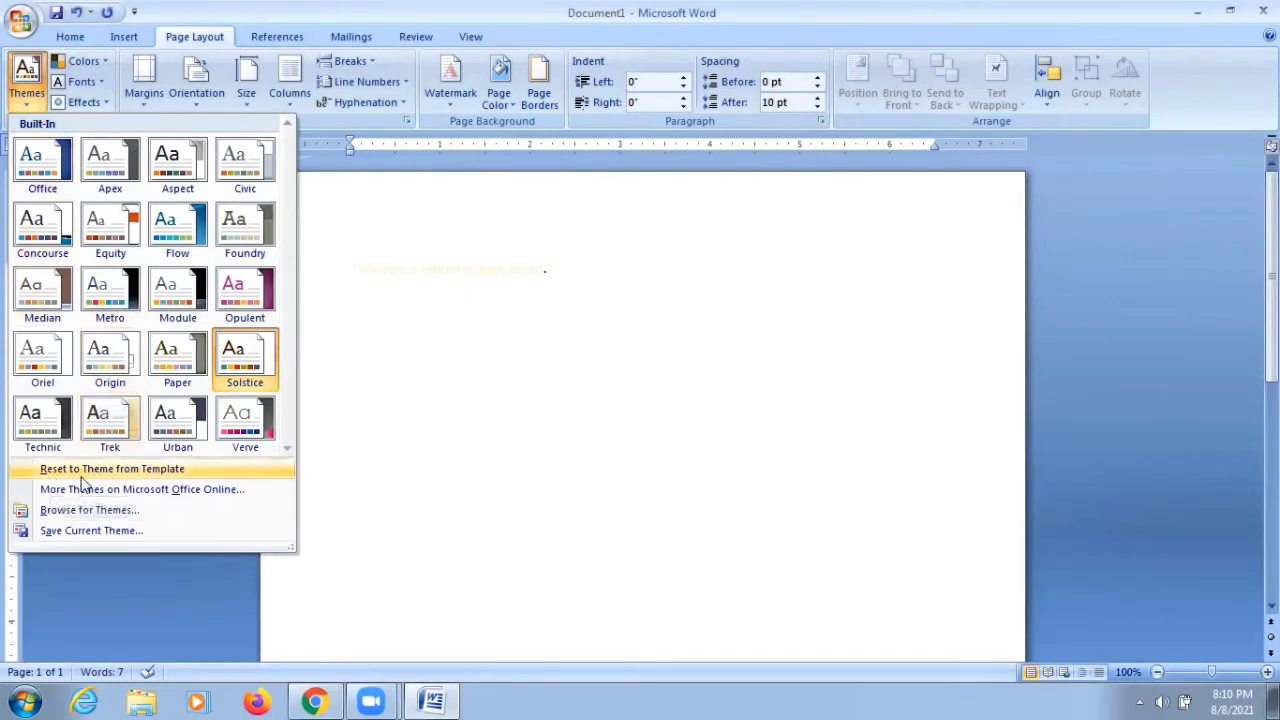
# - Reset to the template's theme, then open and cancel Browse for Themes
pyautogui.click(160, 470)
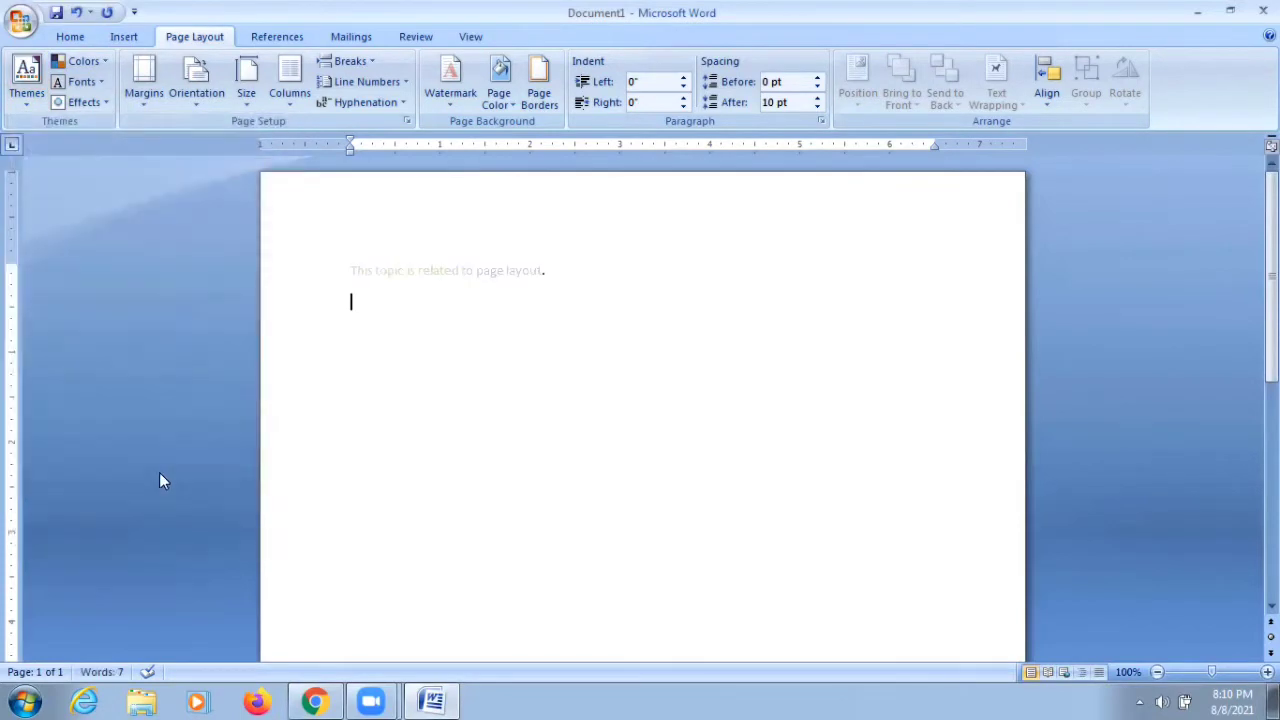
pyautogui.click(30, 104)
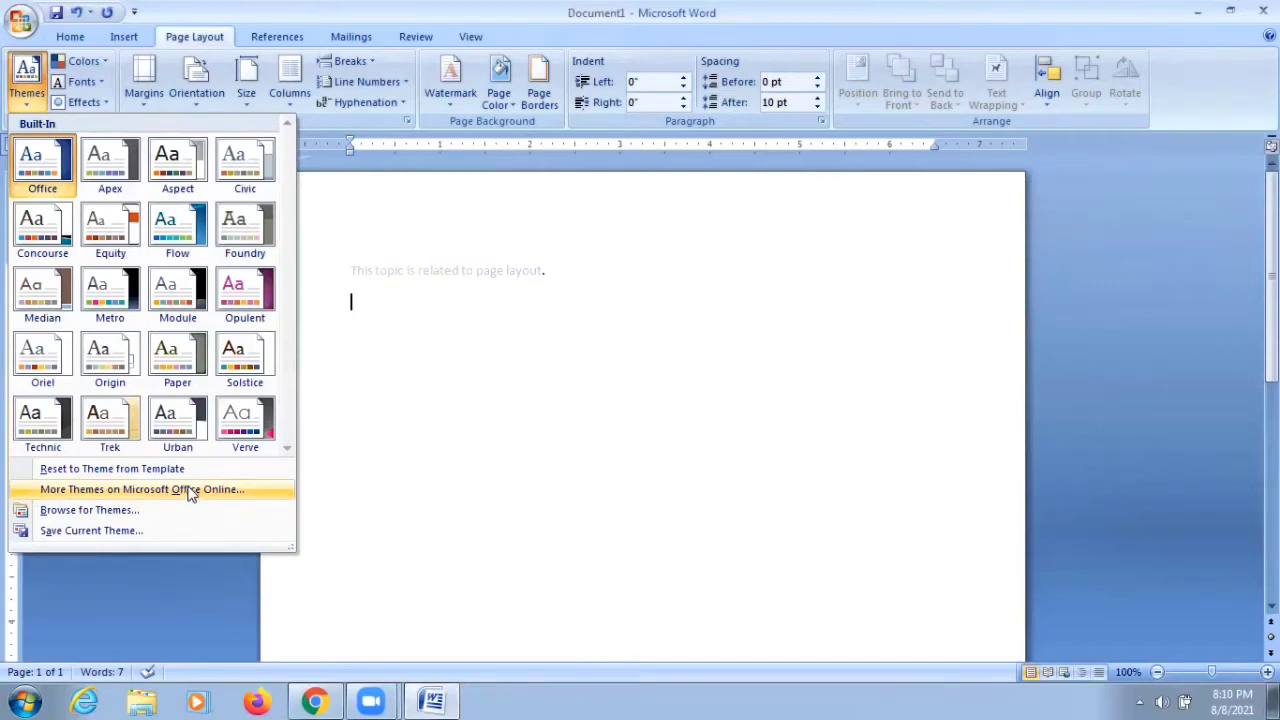
pyautogui.click(133, 508)
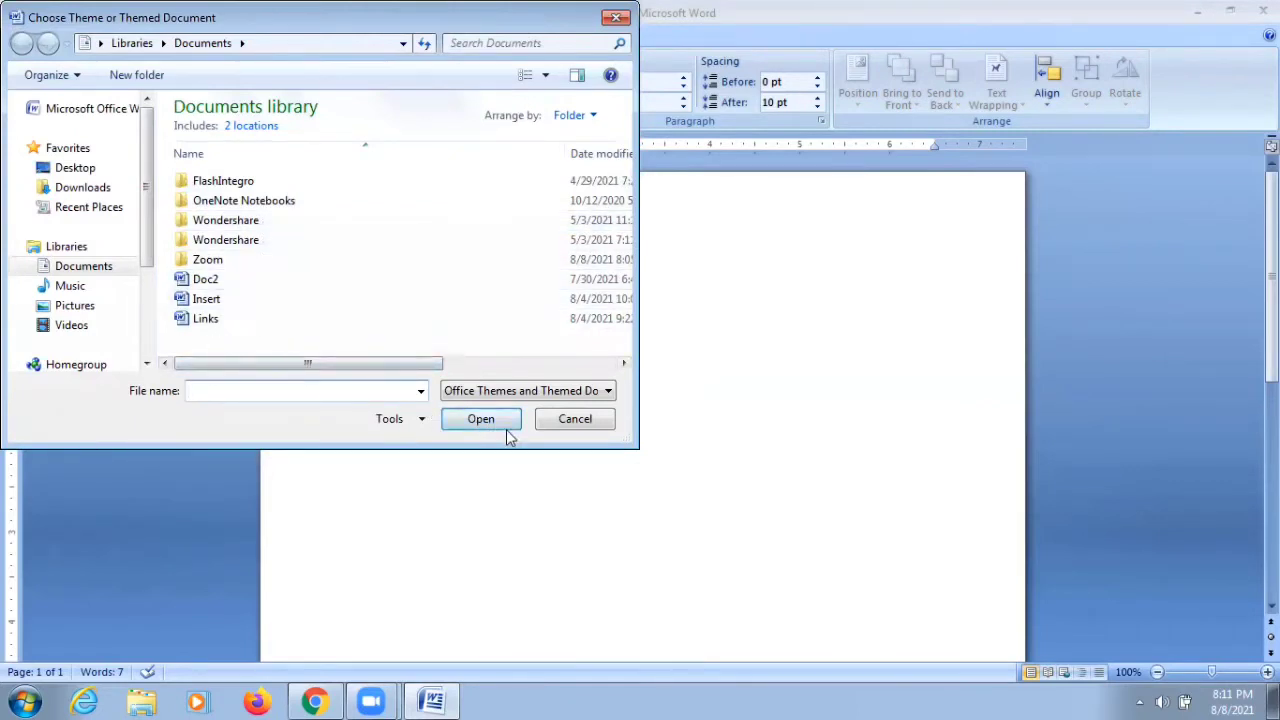
pyautogui.click(570, 424)
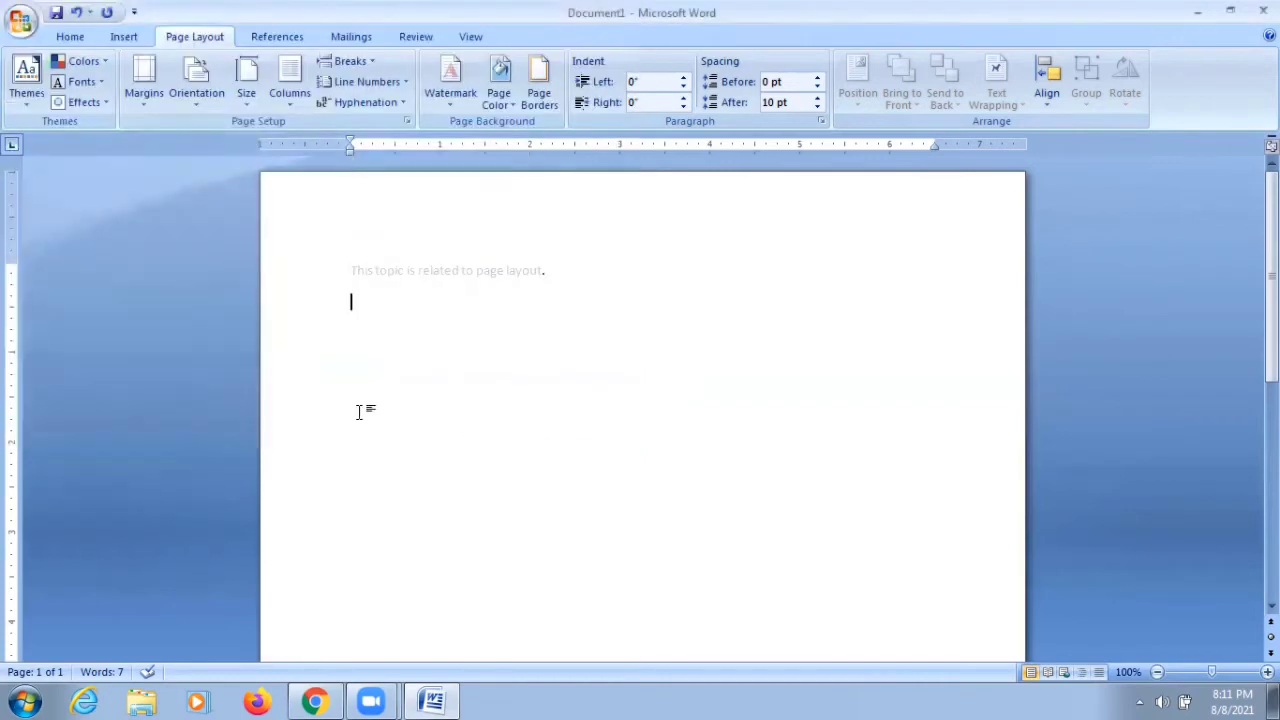
# - Glance at the theme colour schemes, then save the current theme as Theme1
pyautogui.click(26, 78)
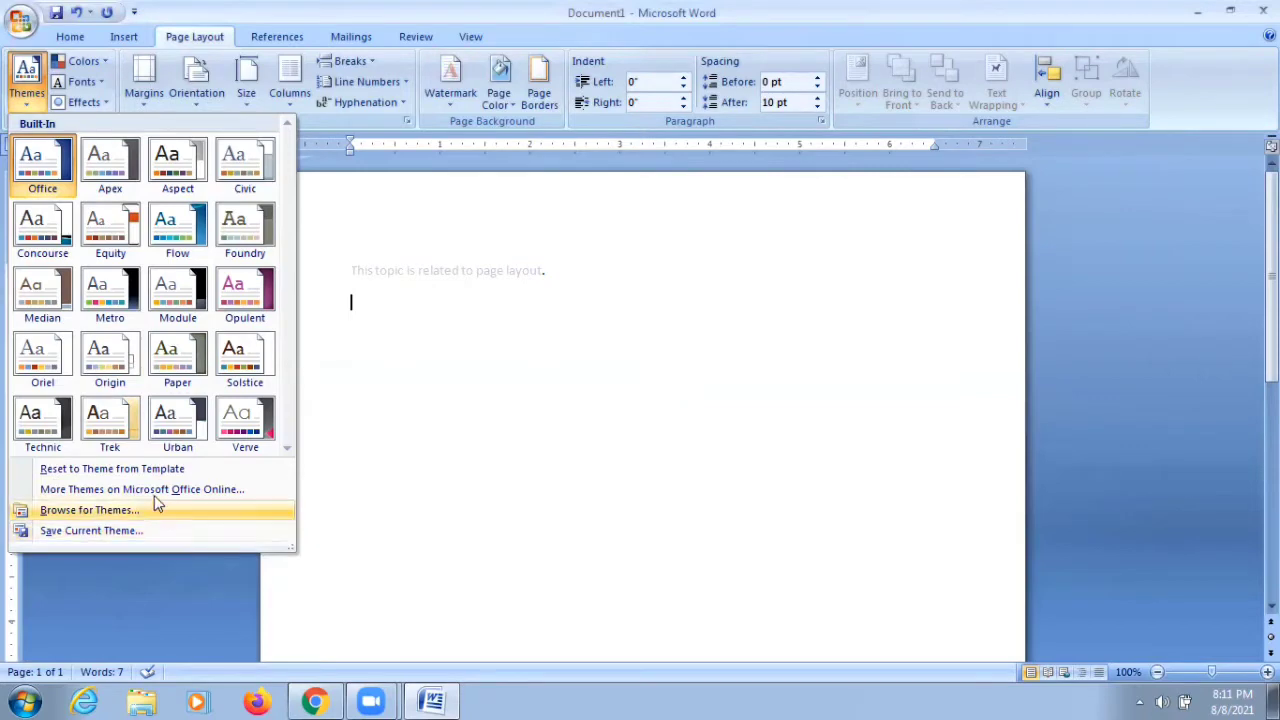
pyautogui.click(101, 62)
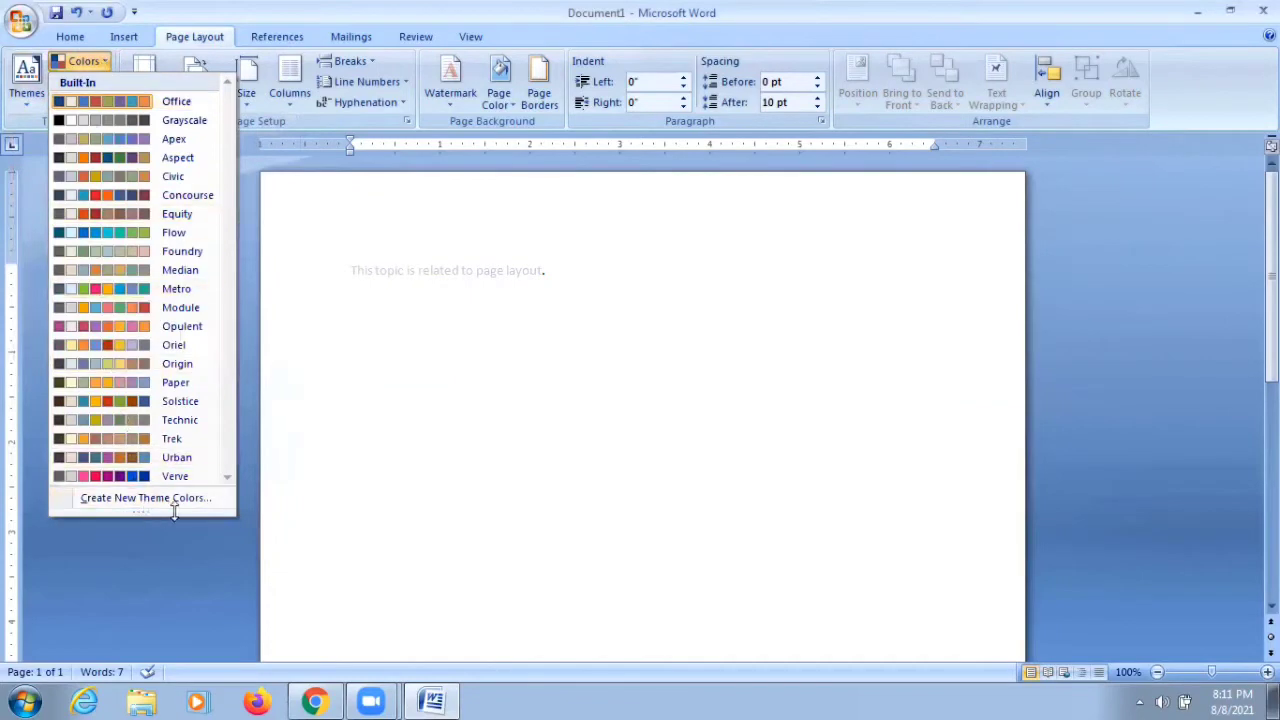
pyautogui.click(397, 497)
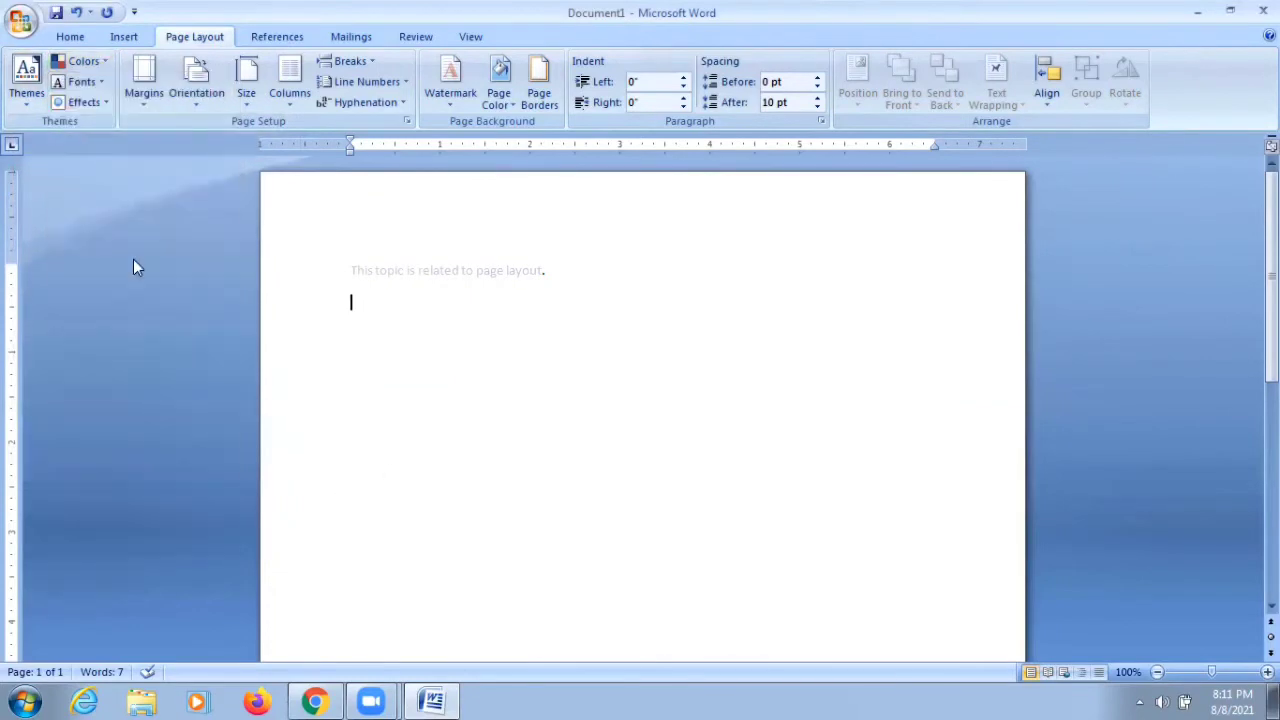
pyautogui.click(27, 100)
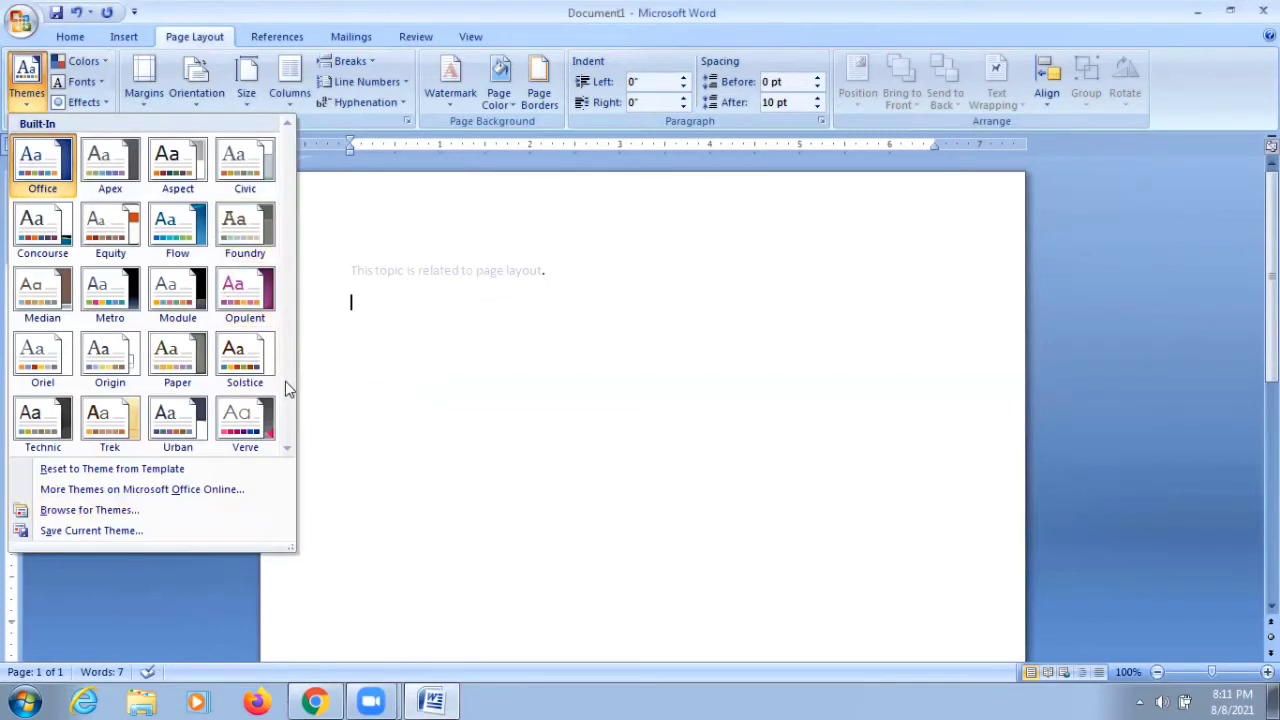
pyautogui.click(123, 531)
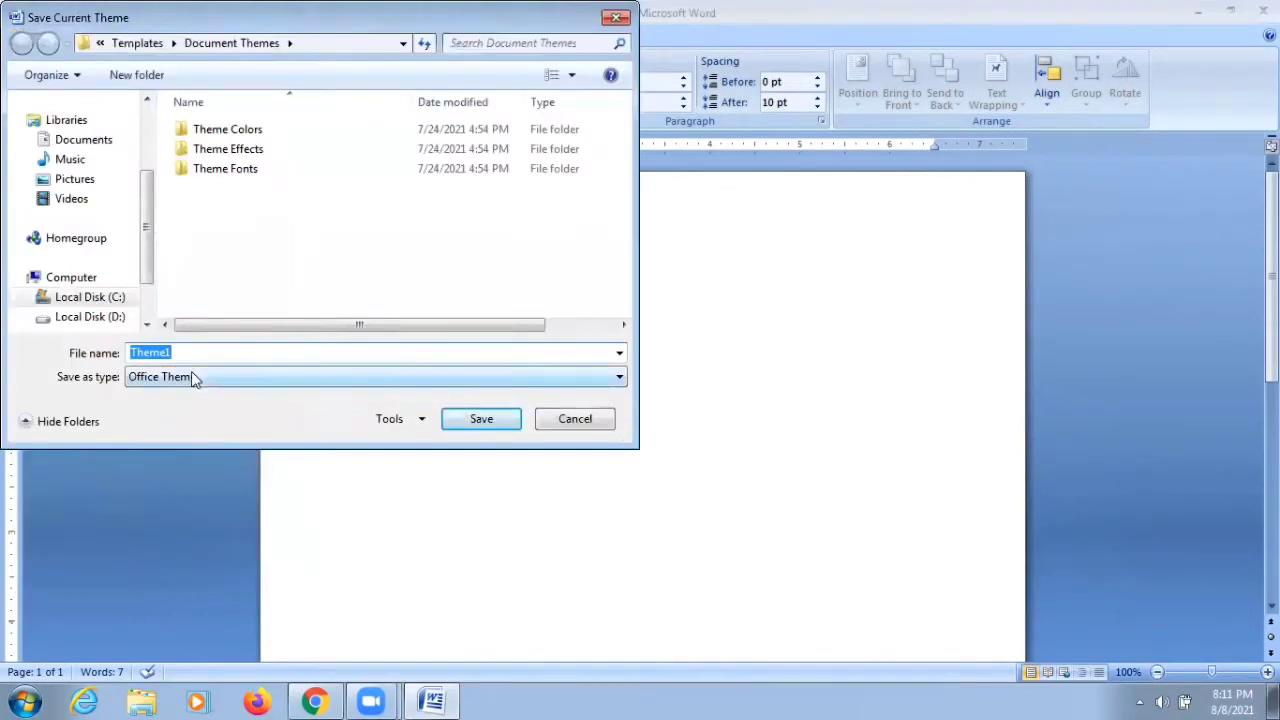
pyautogui.press('Escape')
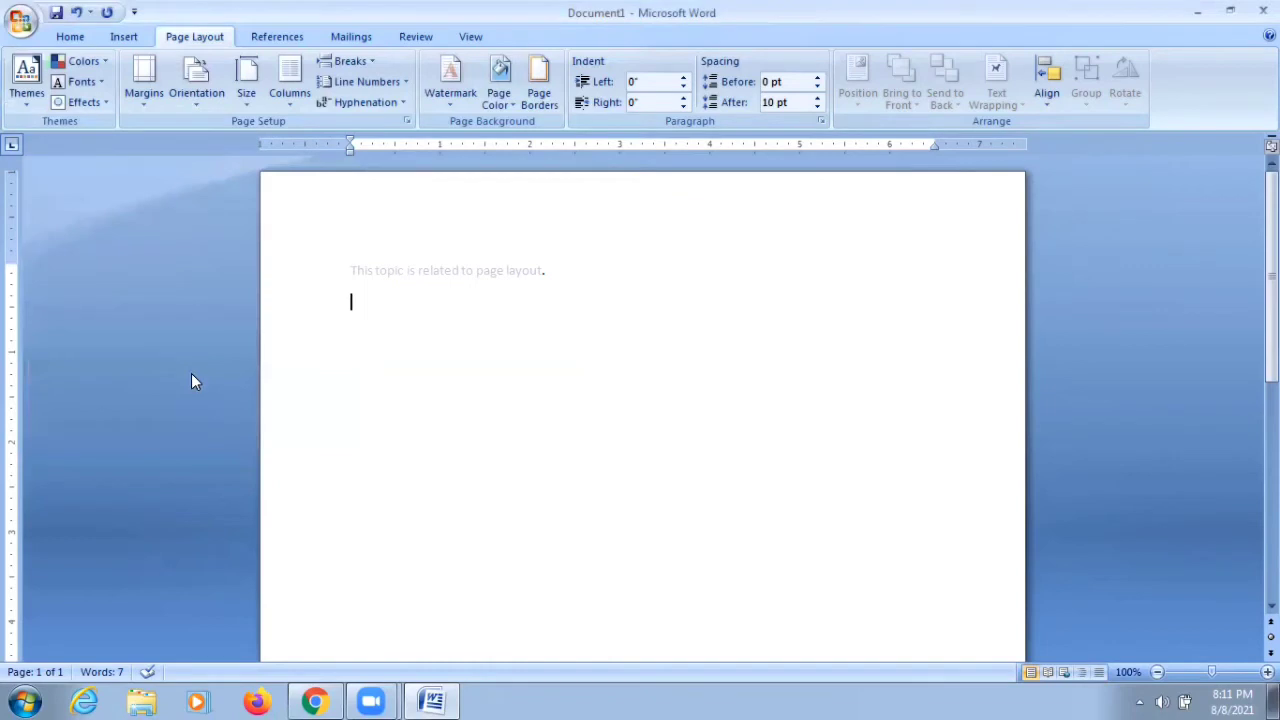
# - Open Browse for Themes from the Themes gallery and cancel it
pyautogui.click(26, 88)
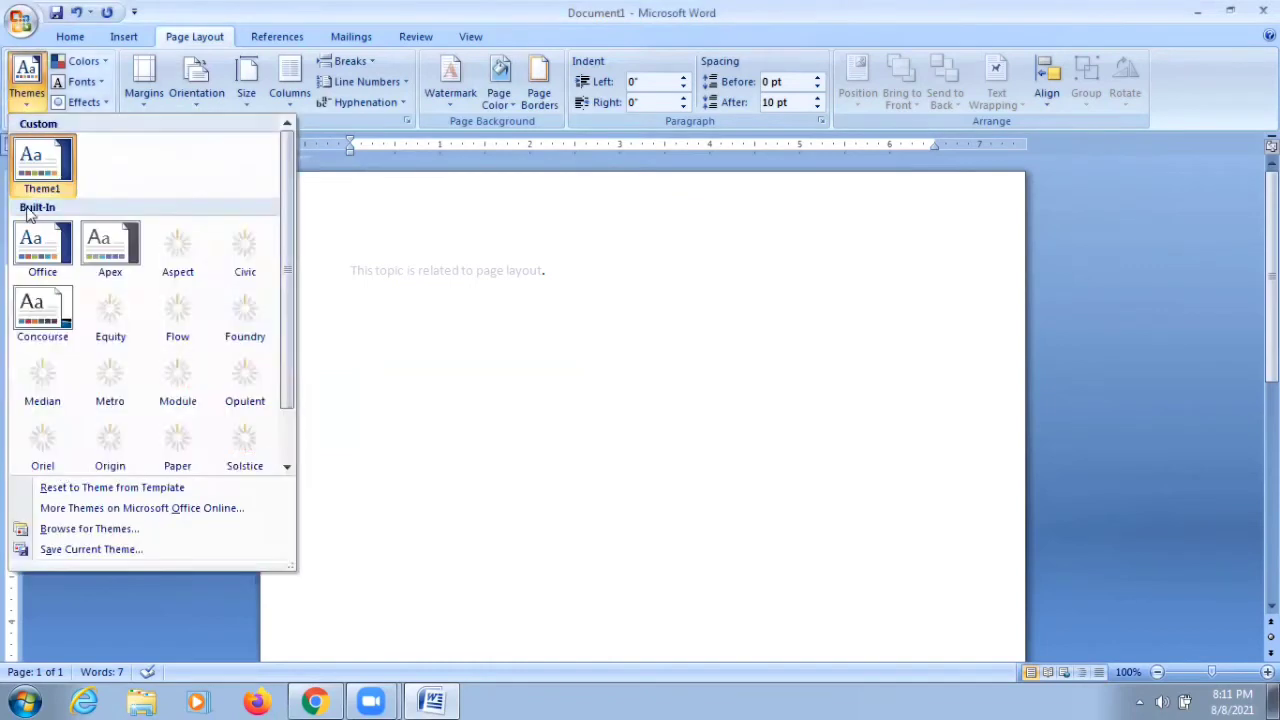
pyautogui.click(86, 529)
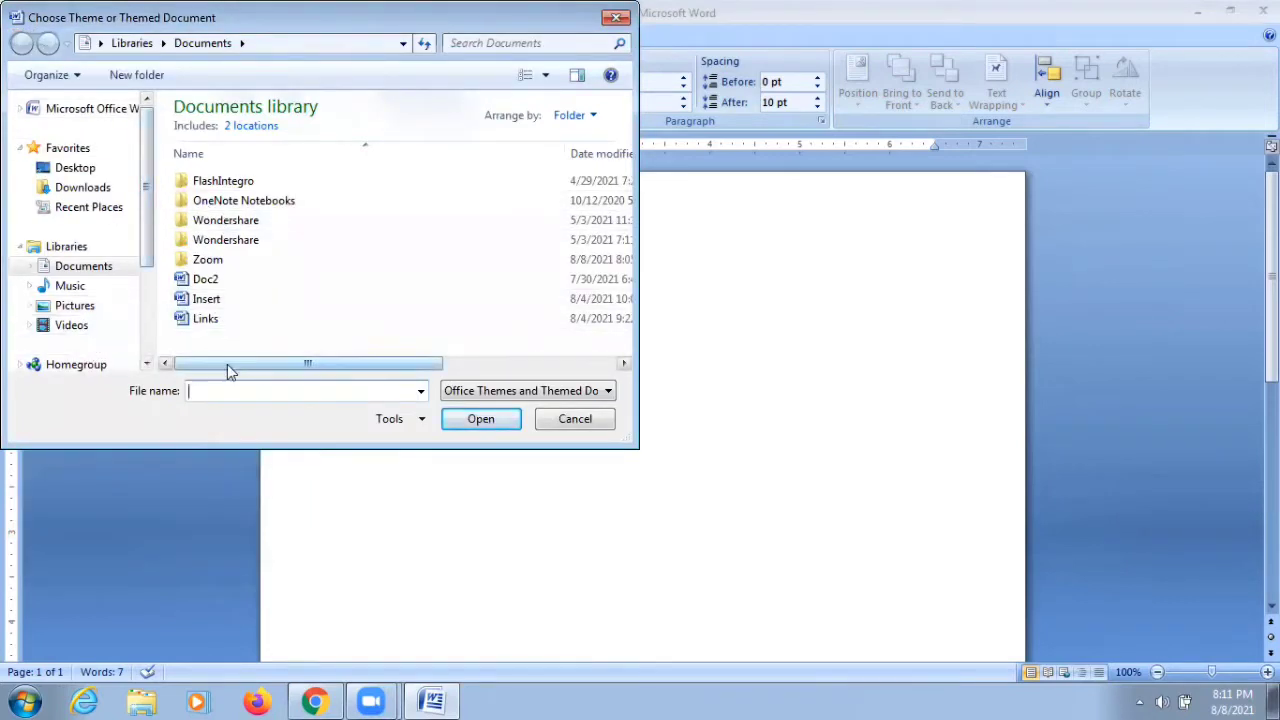
pyautogui.click(613, 18)
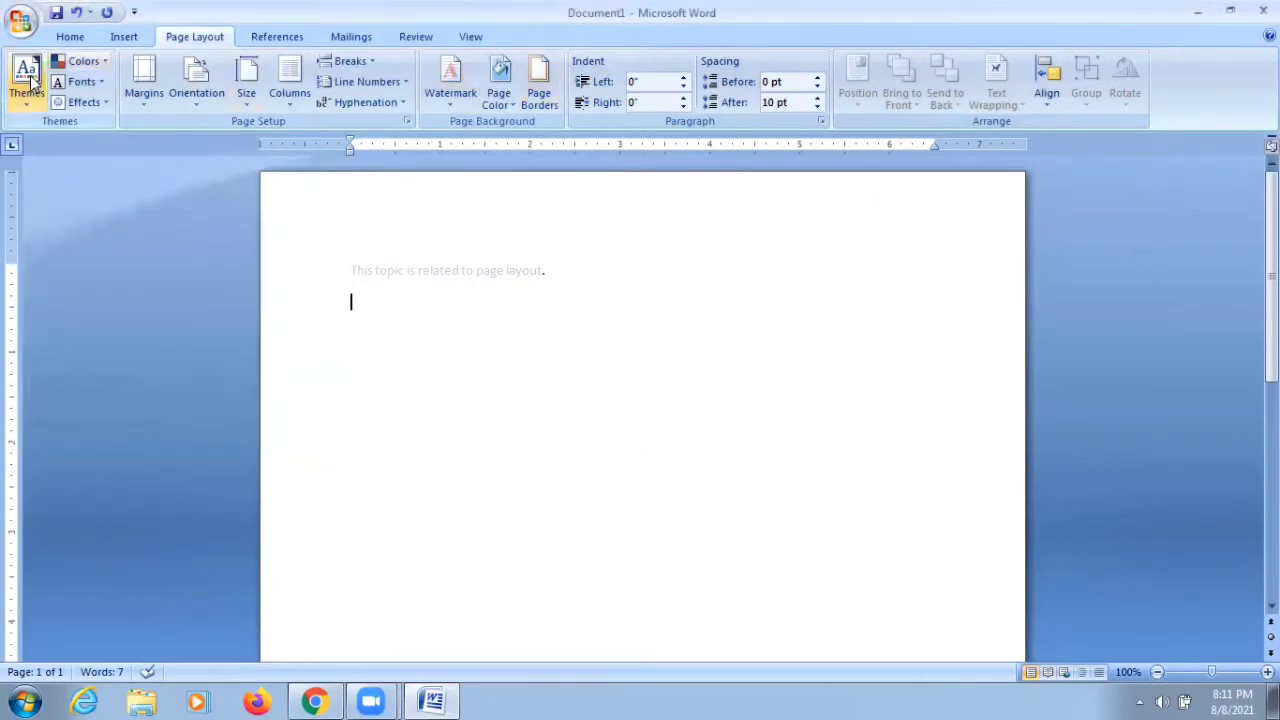
# - Save the current theme as Theme2 in the Desktop folder
pyautogui.click(29, 100)
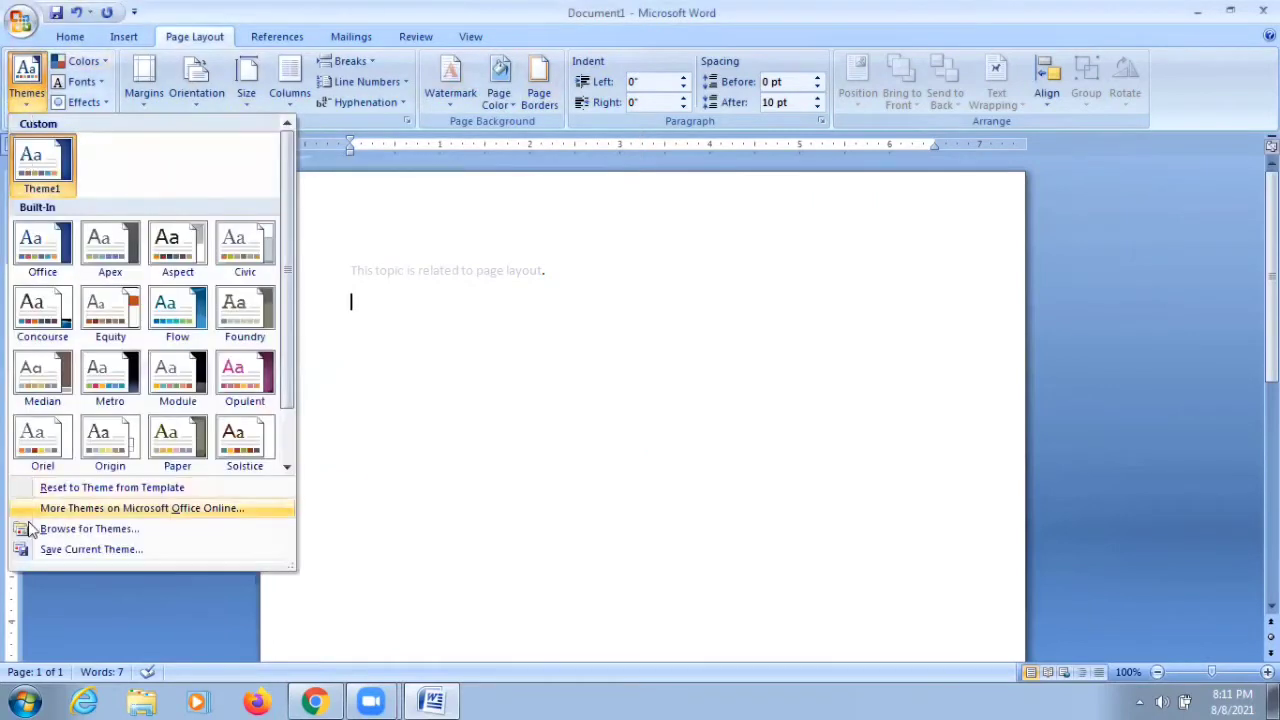
pyautogui.click(68, 552)
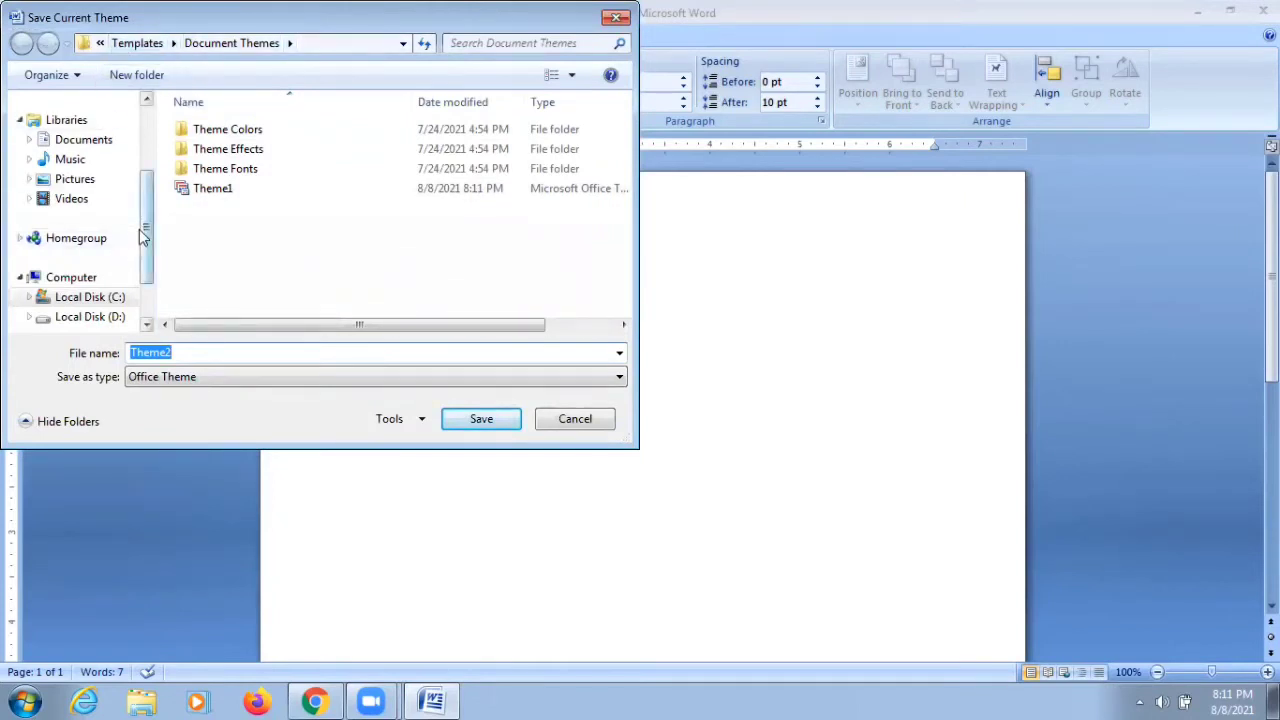
pyautogui.moveTo(146, 232); pyautogui.dragTo(146, 212)
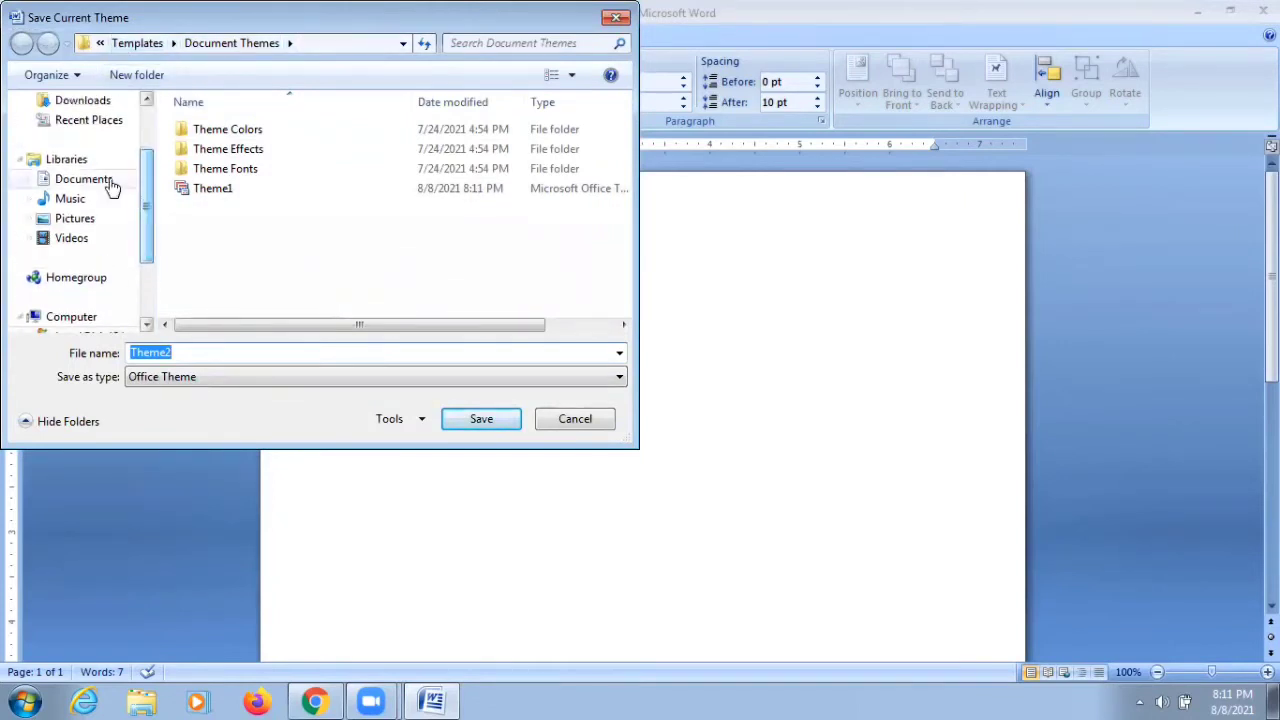
pyautogui.scroll(3, 135, 148)
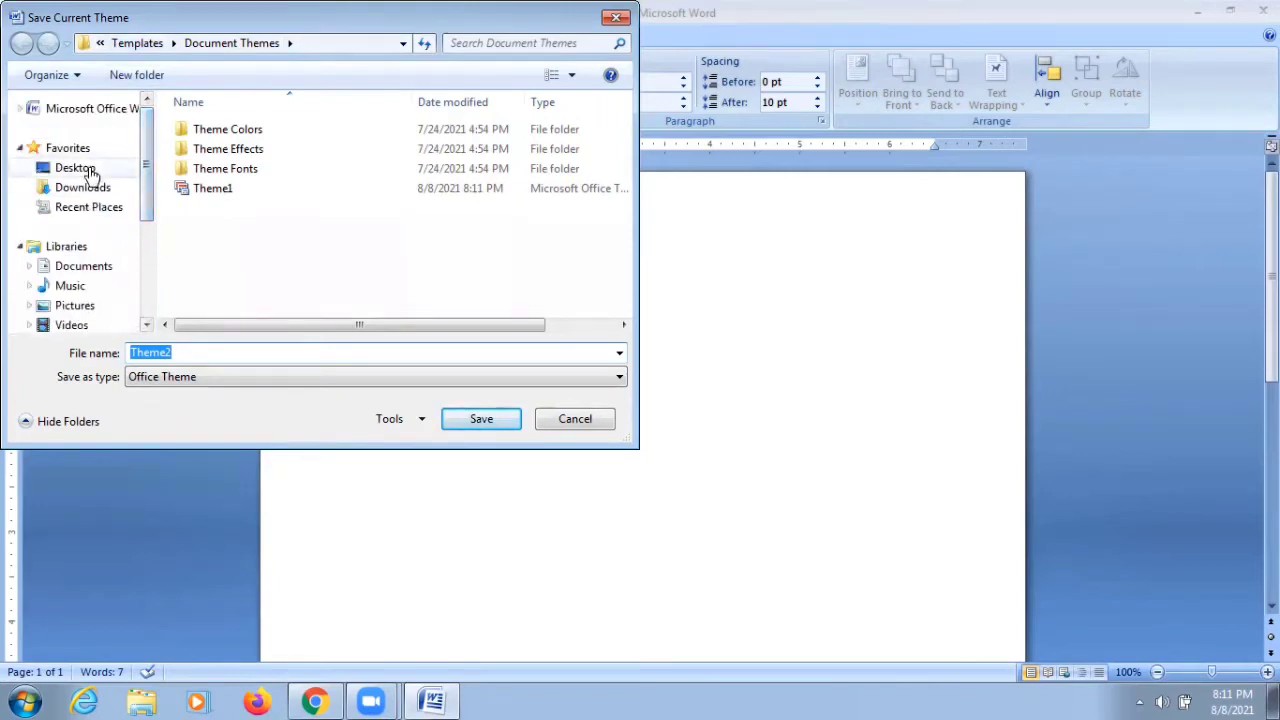
pyautogui.click(88, 170)
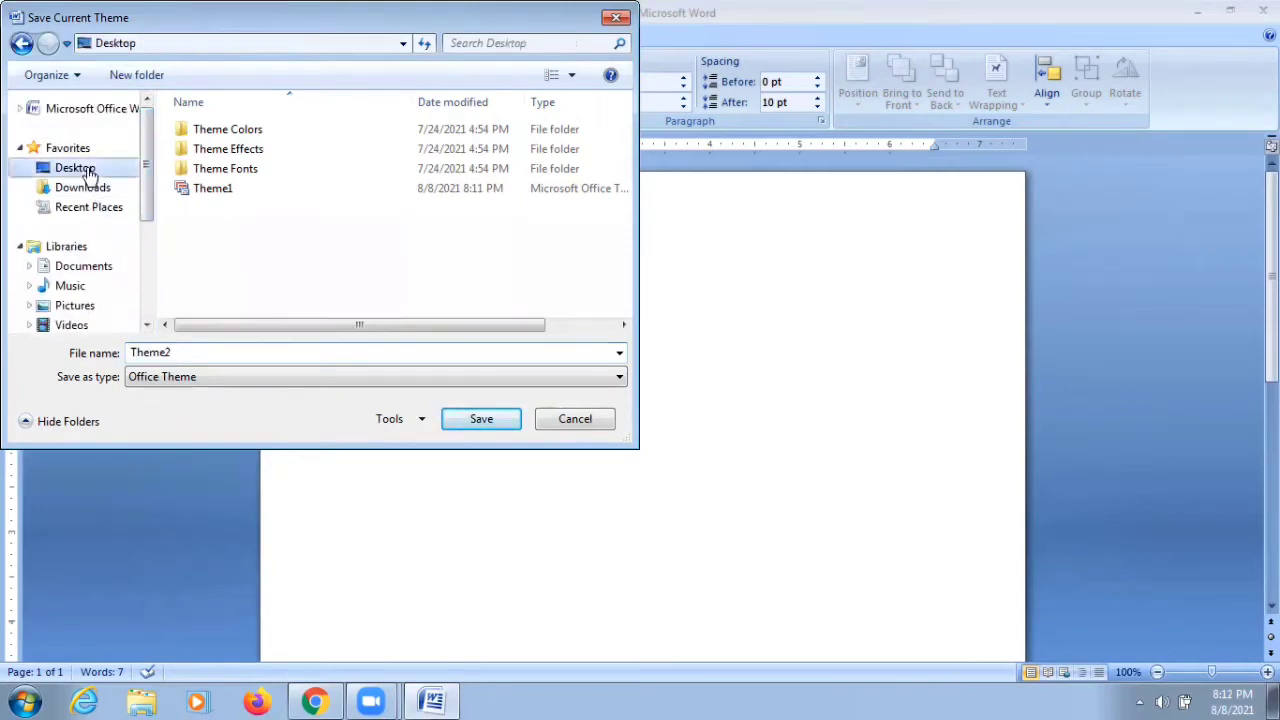
pyautogui.click(461, 420)
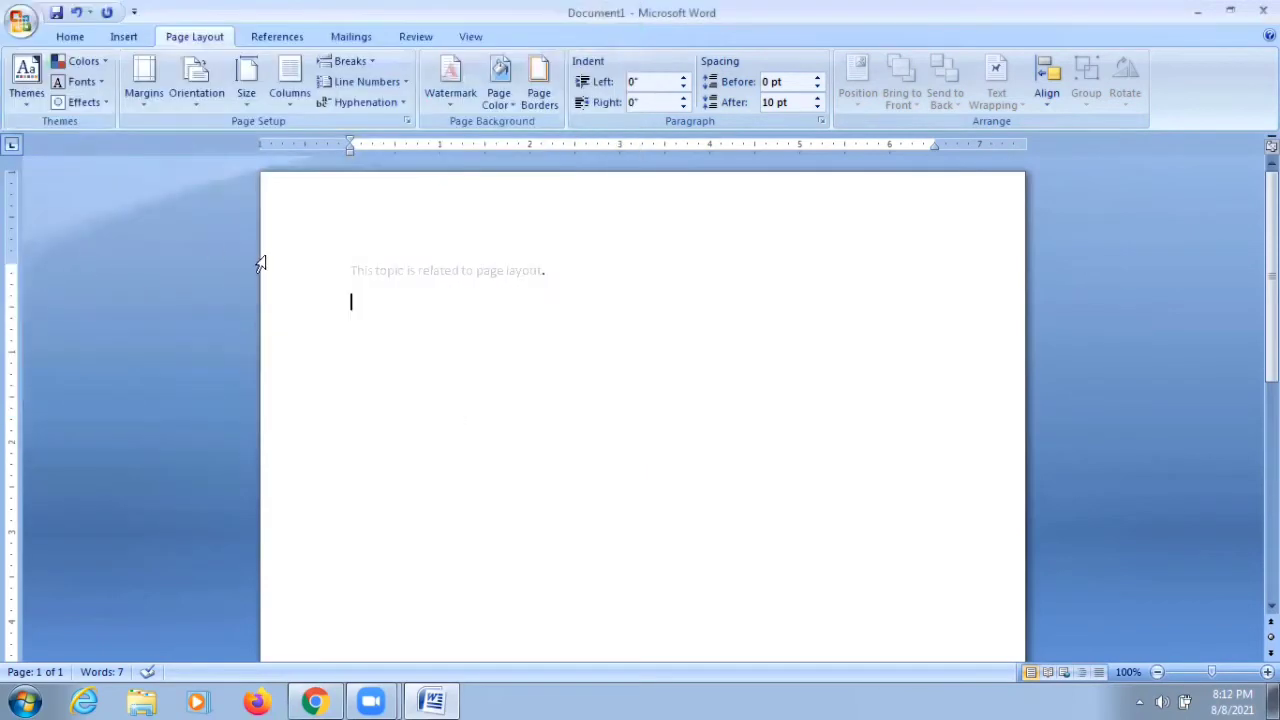
# - Apply the Desktop's Theme2 file via Browse for Themes, then reopen the Themes list
pyautogui.click(25, 105)
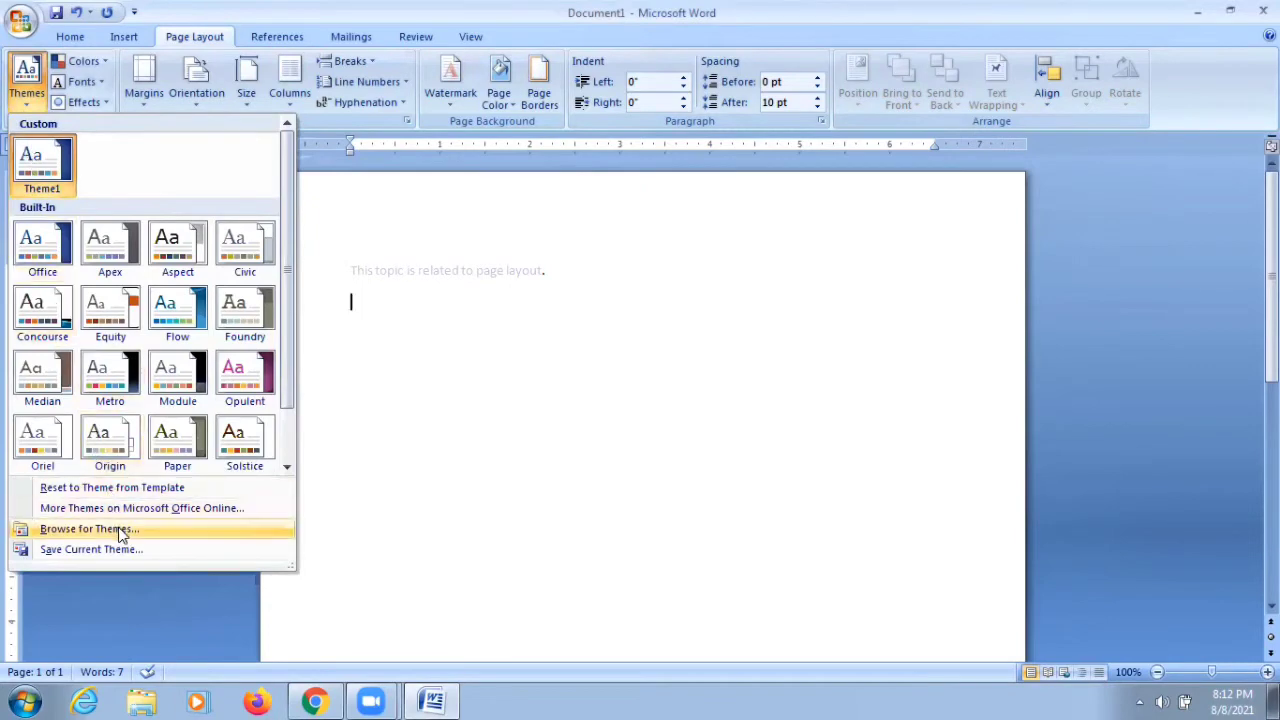
pyautogui.click(119, 532)
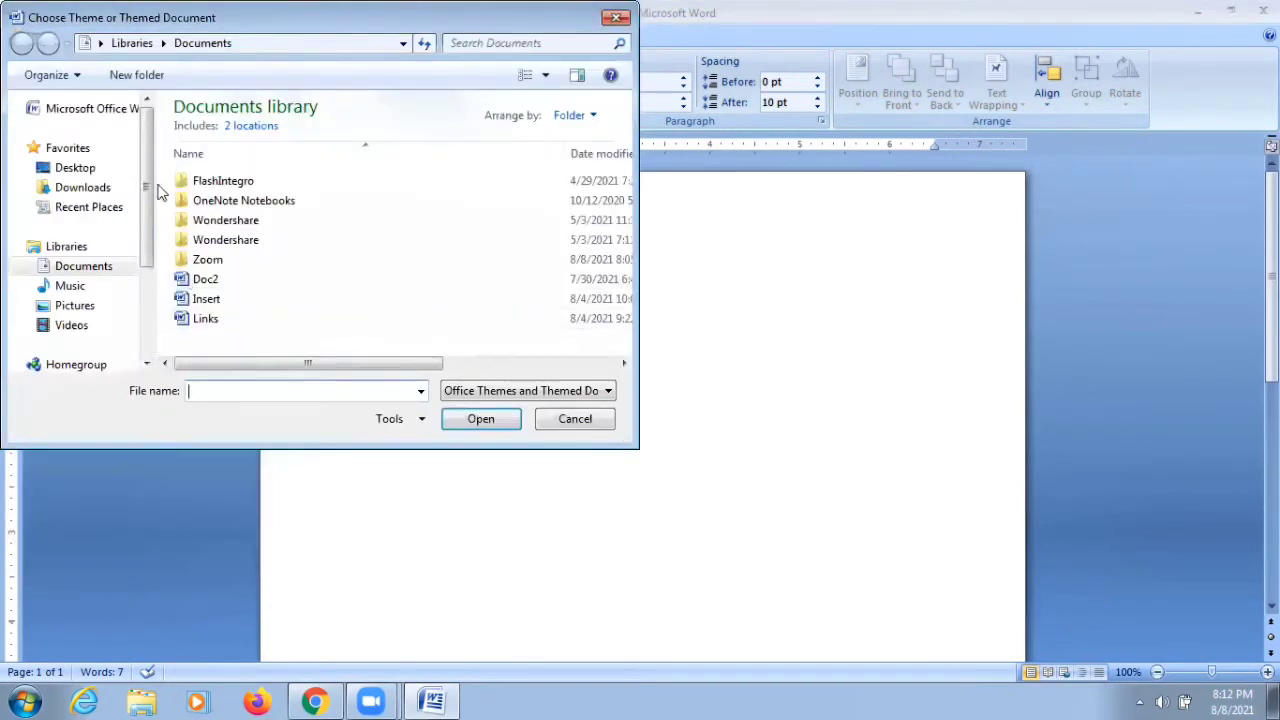
pyautogui.click(88, 167)
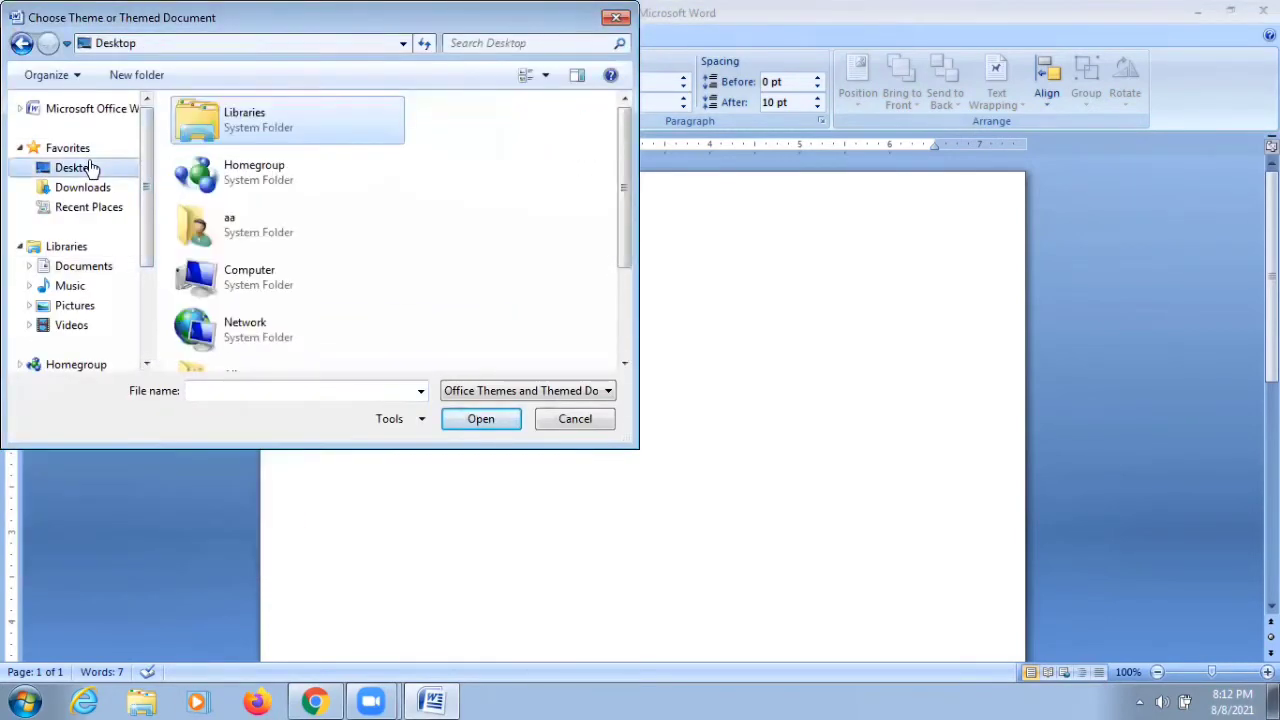
pyautogui.moveTo(628, 200); pyautogui.dragTo(491, 343)
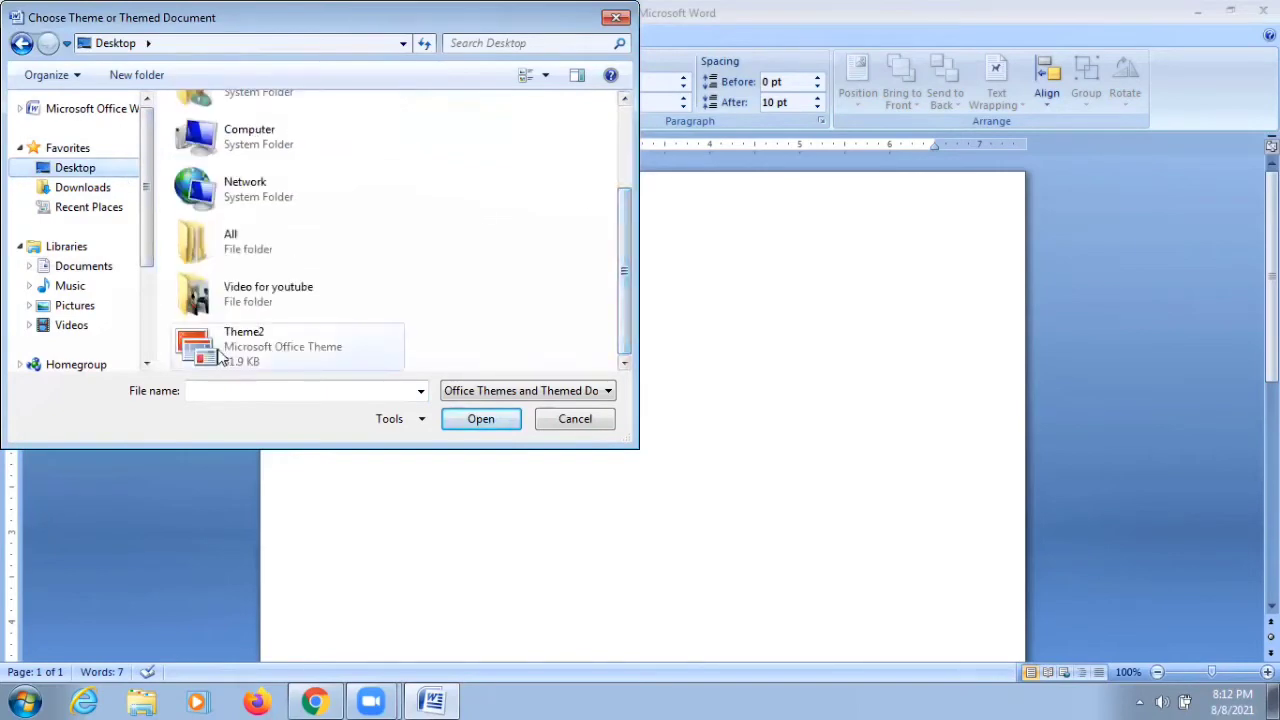
pyautogui.doubleClick(220, 350)
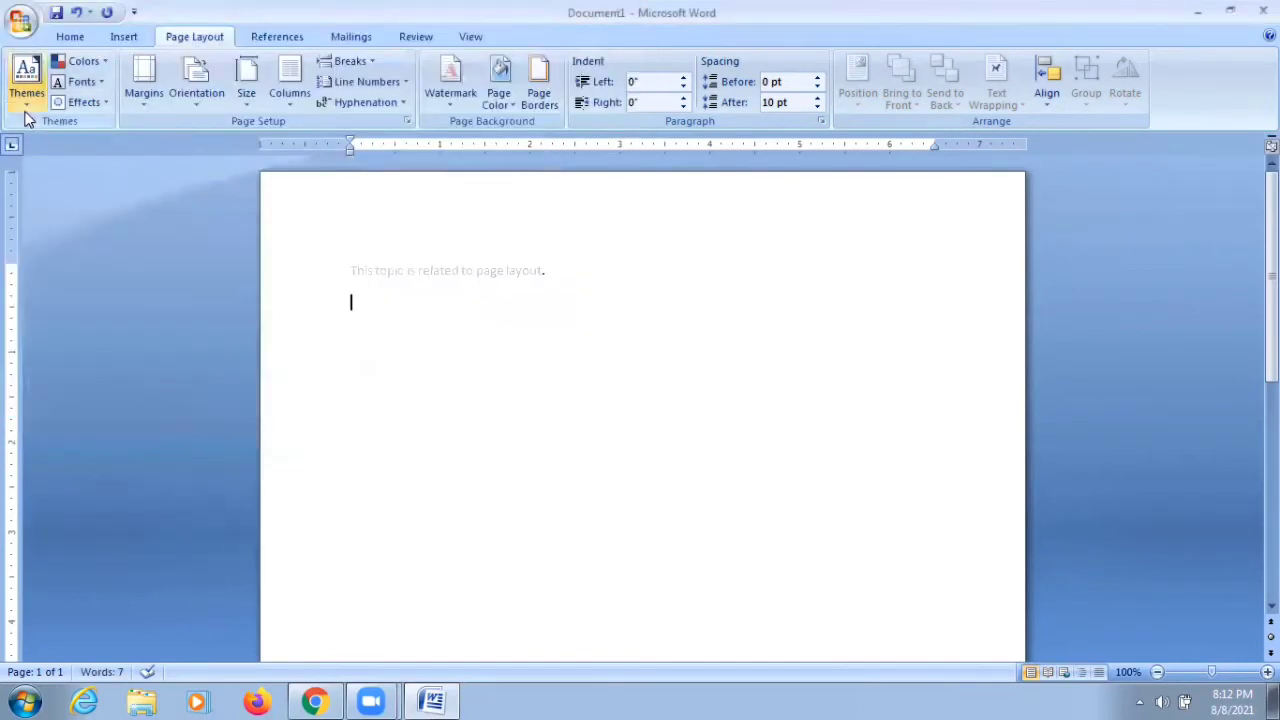
pyautogui.click(27, 106)
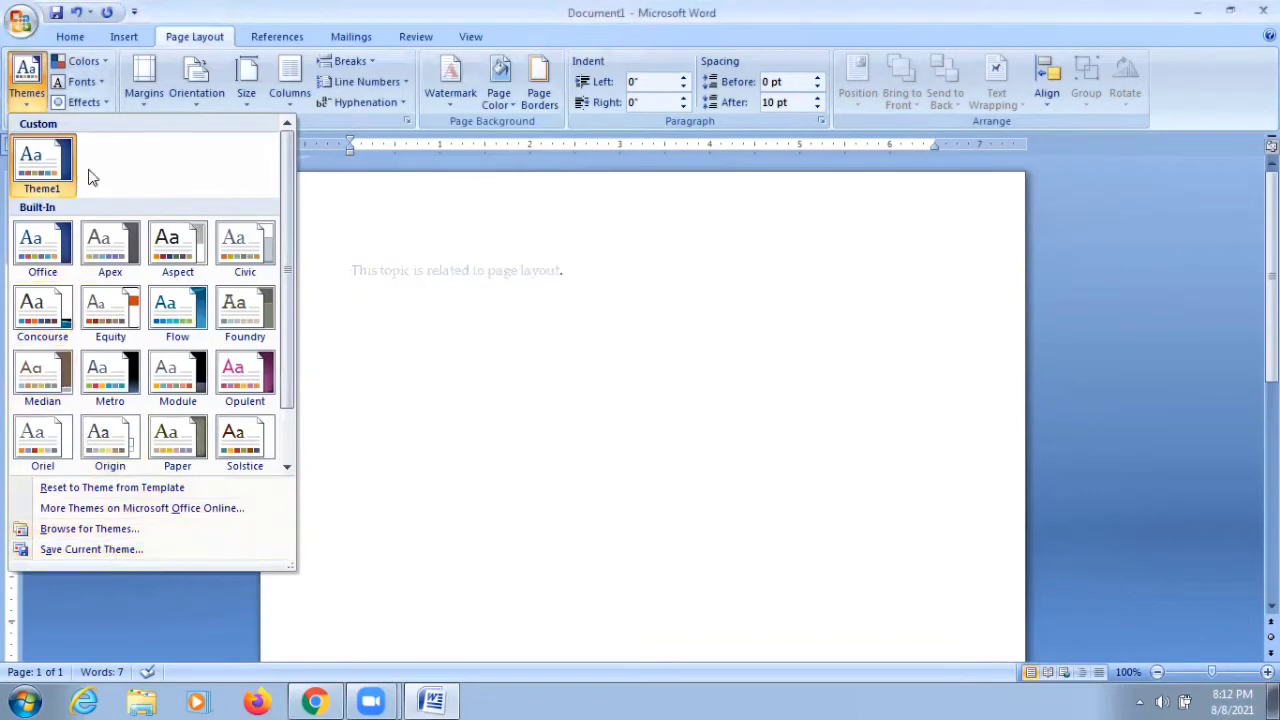
# - Browse the theme colour schemes and document themes galleries on the Page Layout tab
pyautogui.click(103, 60)
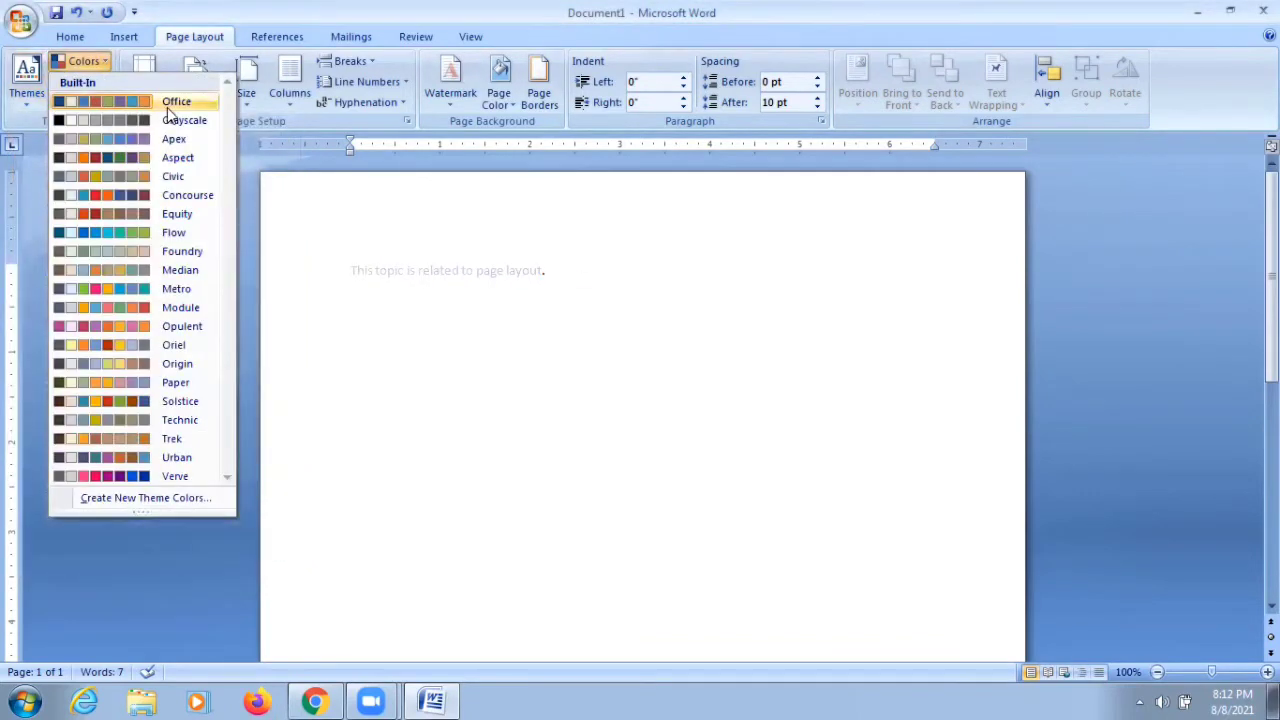
pyautogui.click(27, 100)
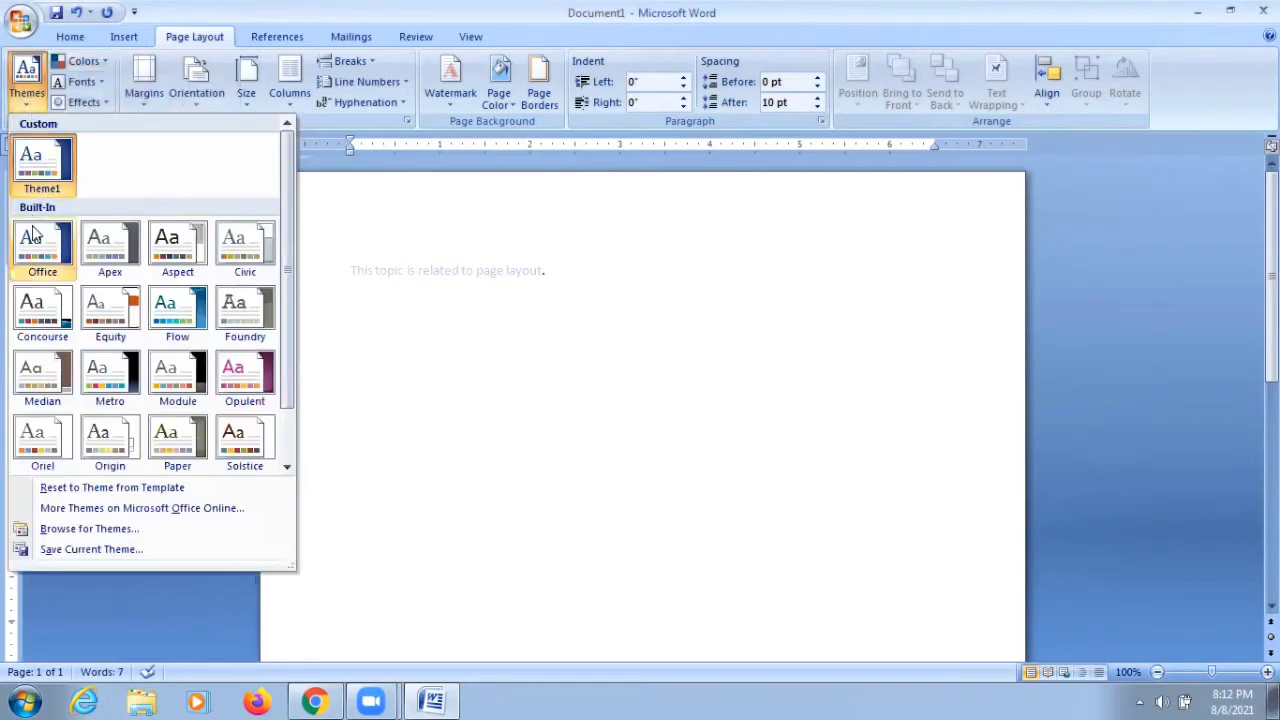
pyautogui.click(103, 62)
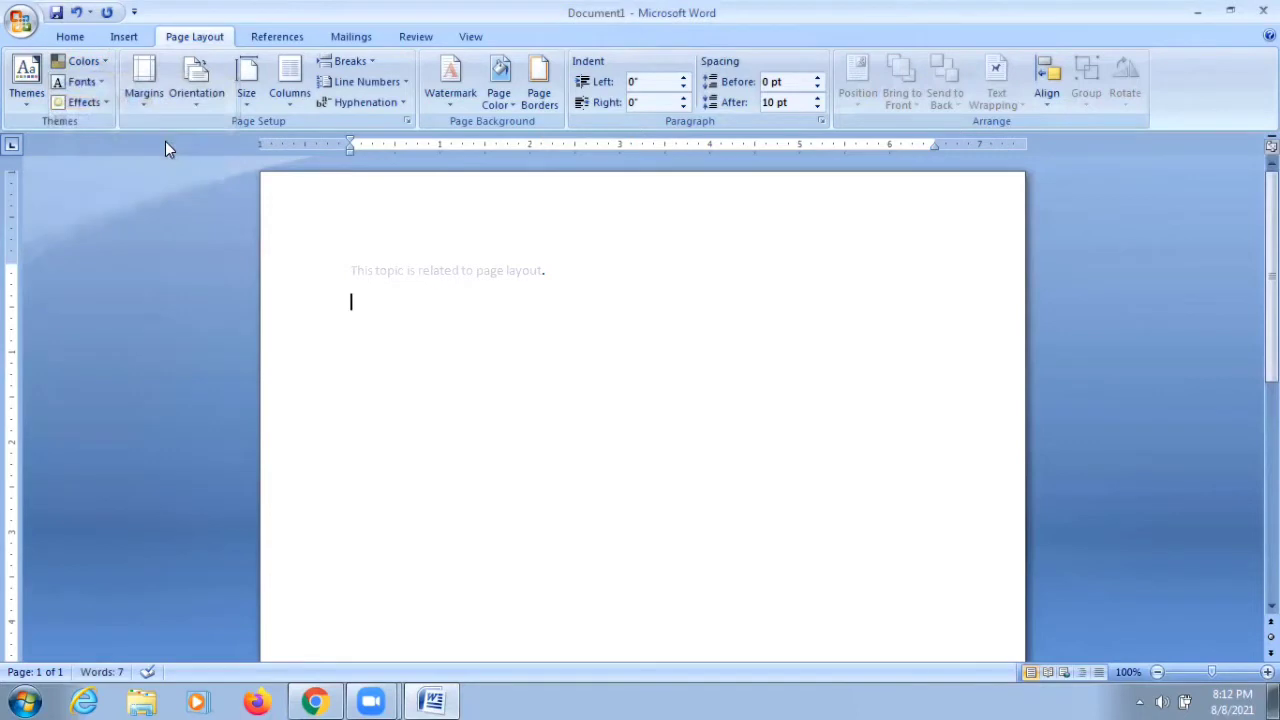
pyautogui.click(105, 62)
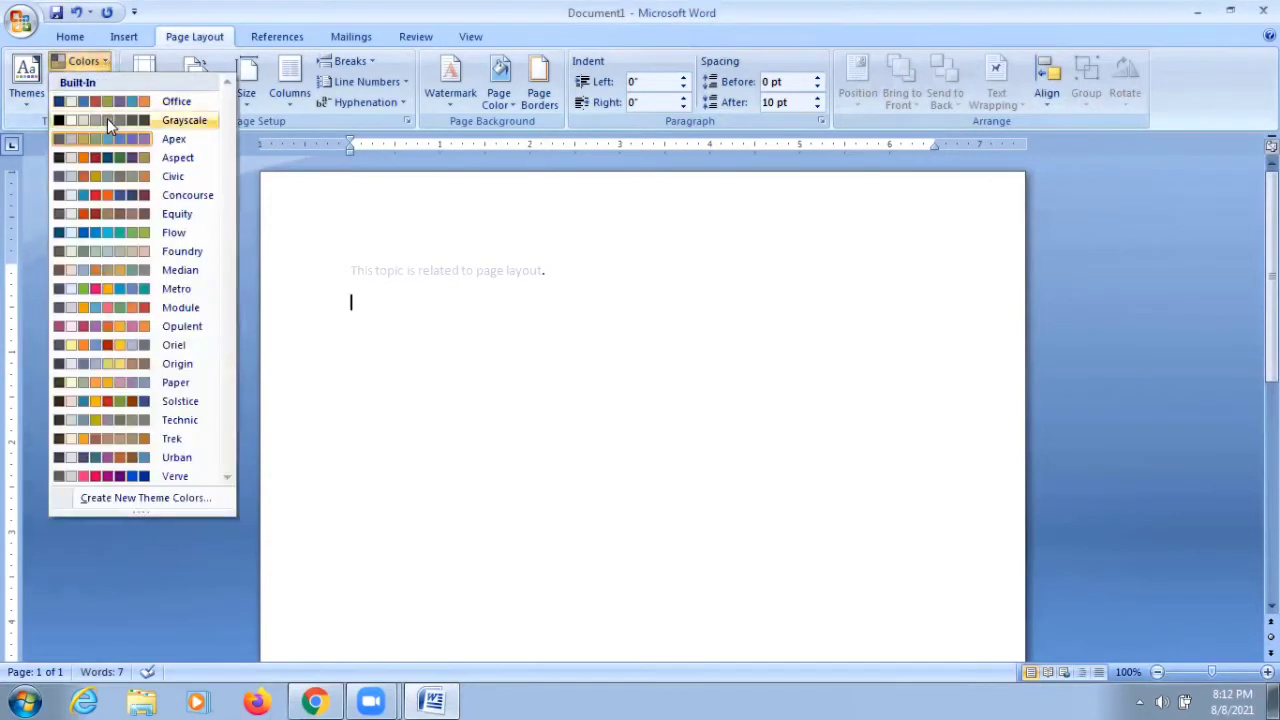
pyautogui.click(110, 145)
pyautogui.click(105, 60)
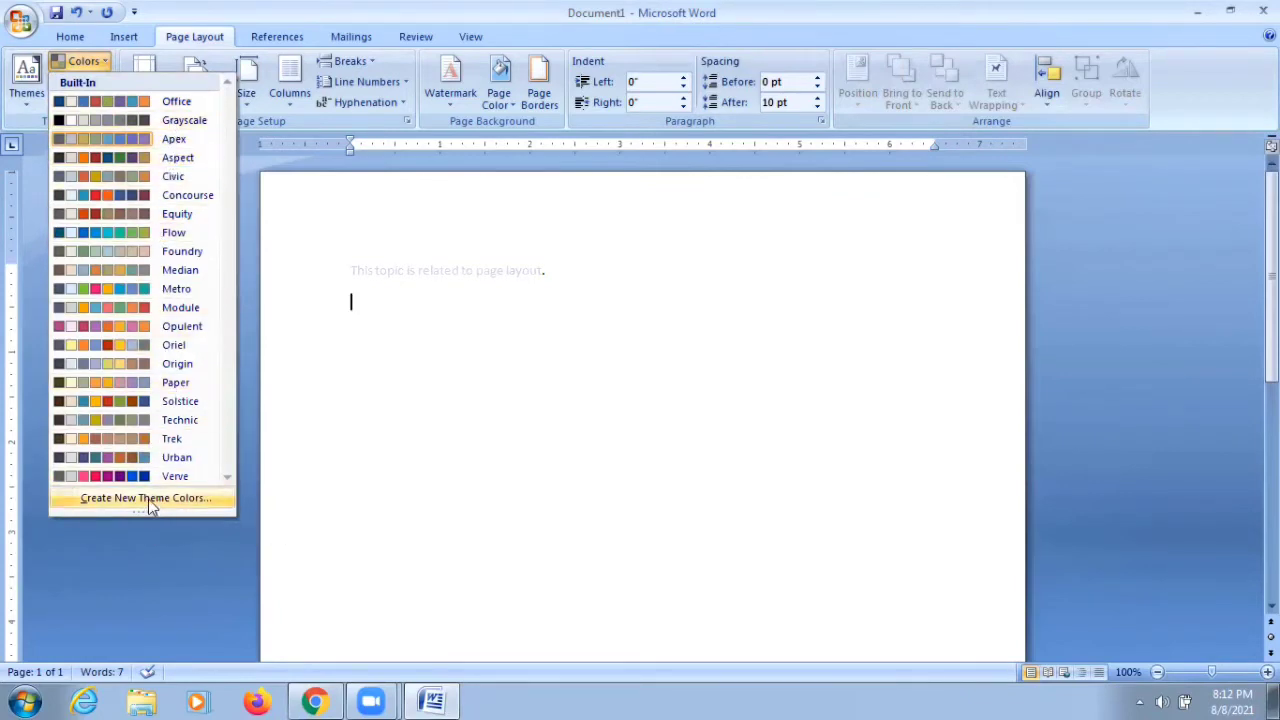
# - Start a new theme colour set, cancel it without saving, and bring back the colour schemes list
pyautogui.click(149, 501)
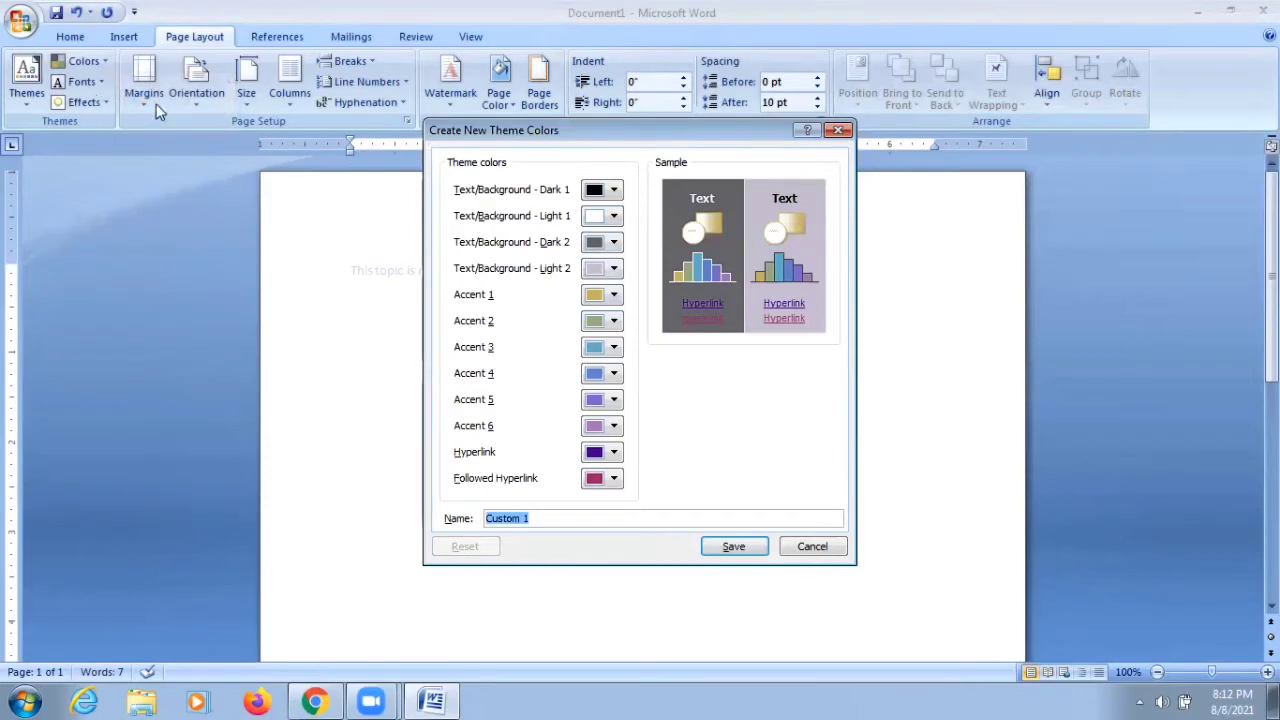
pyautogui.click(810, 547)
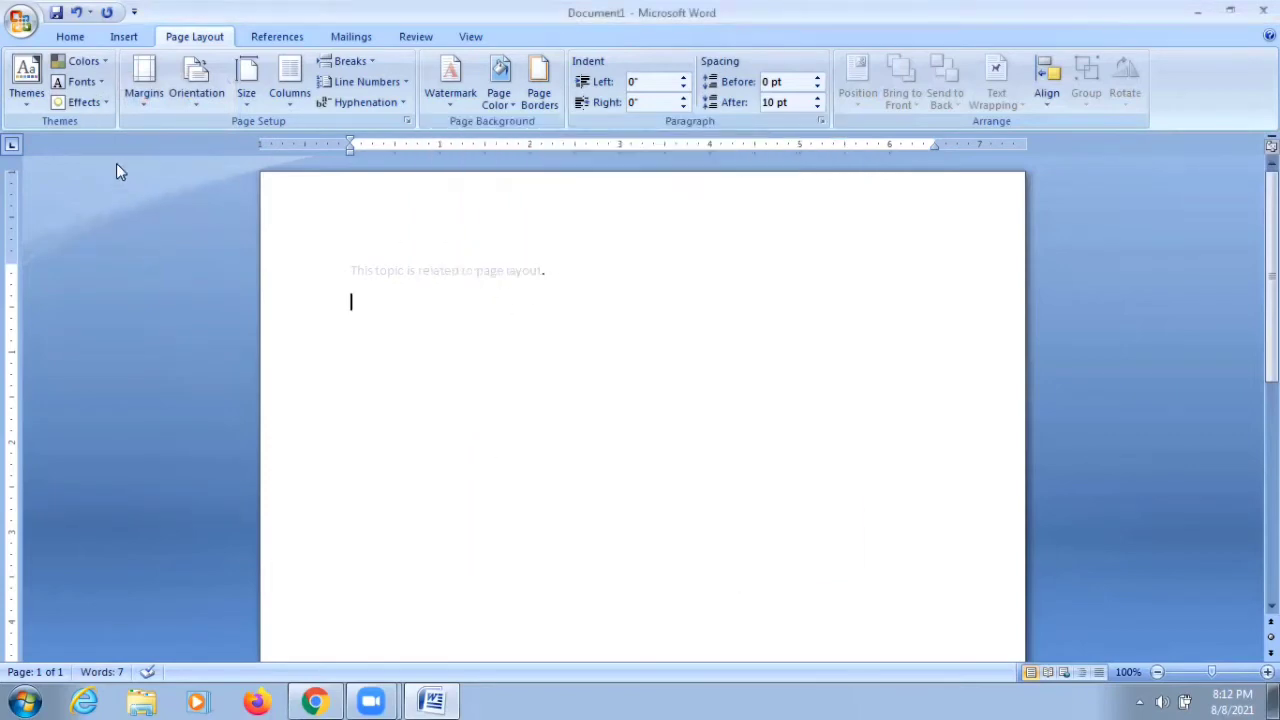
pyautogui.click(103, 64)
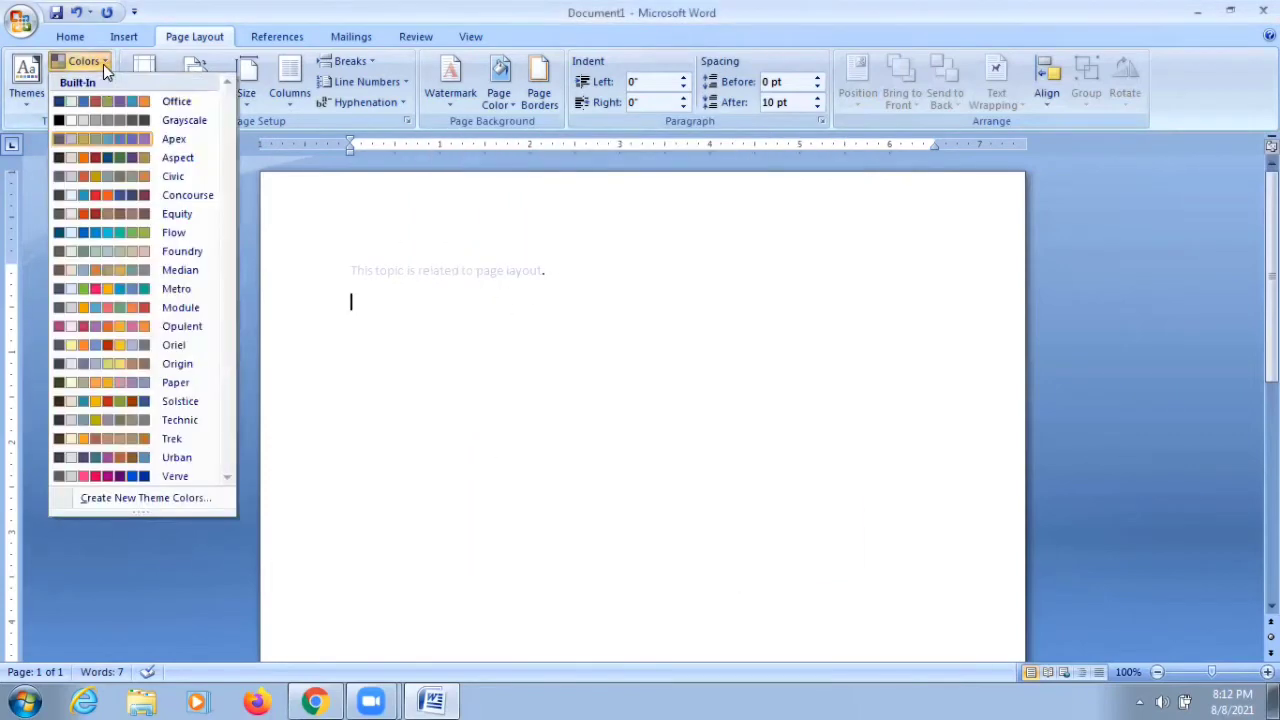
pyautogui.click(120, 141)
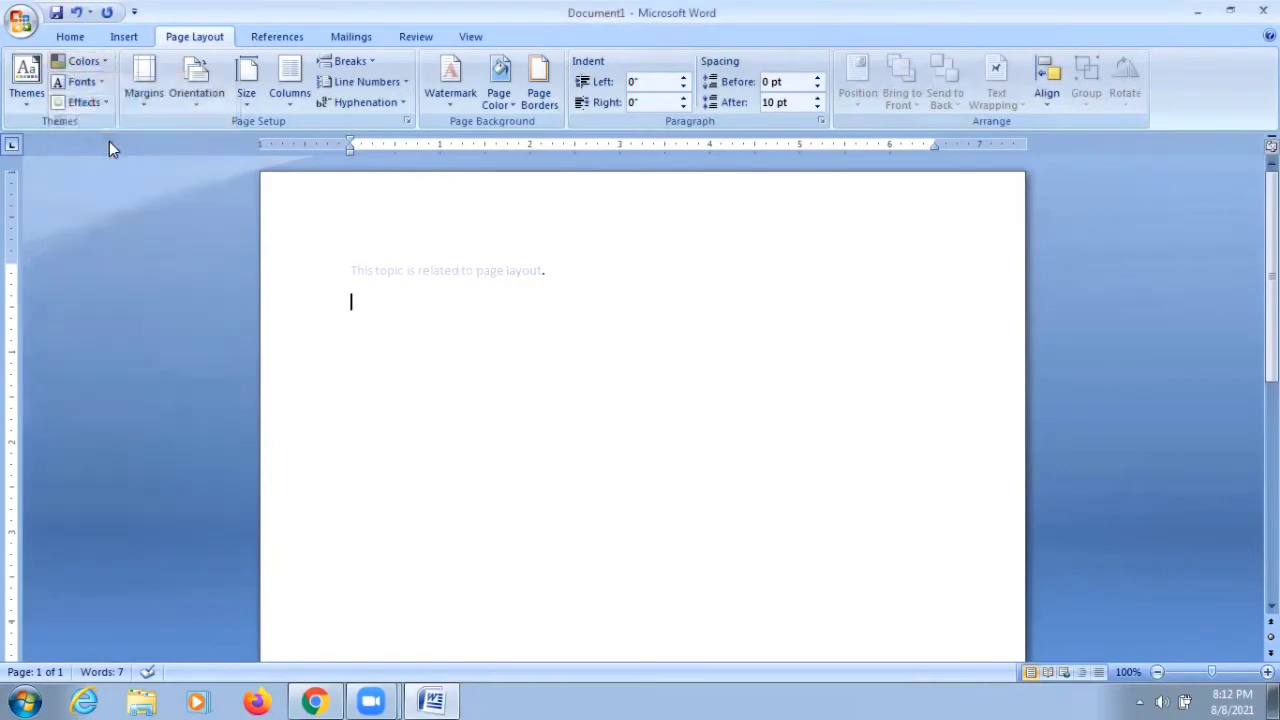
pyautogui.click(98, 66)
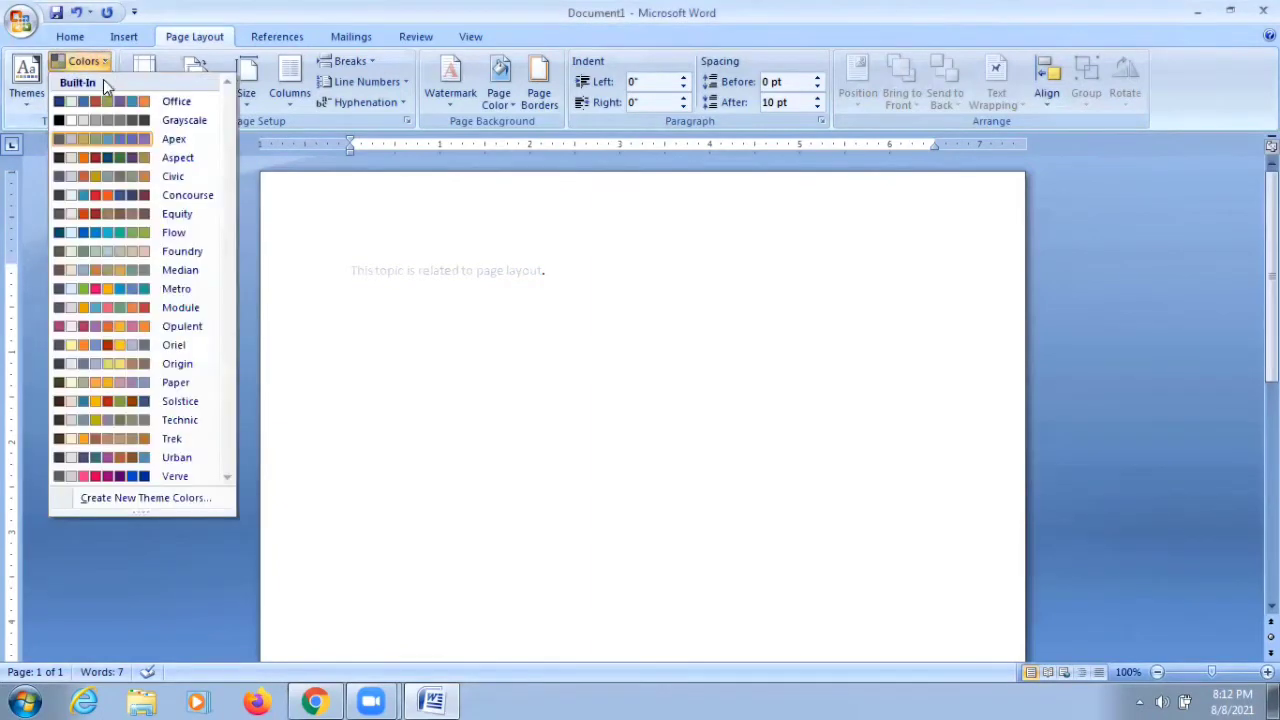
# - Name a new theme colour set 'Apex updated' and give it a new Light 2 colour
pyautogui.click(172, 499)
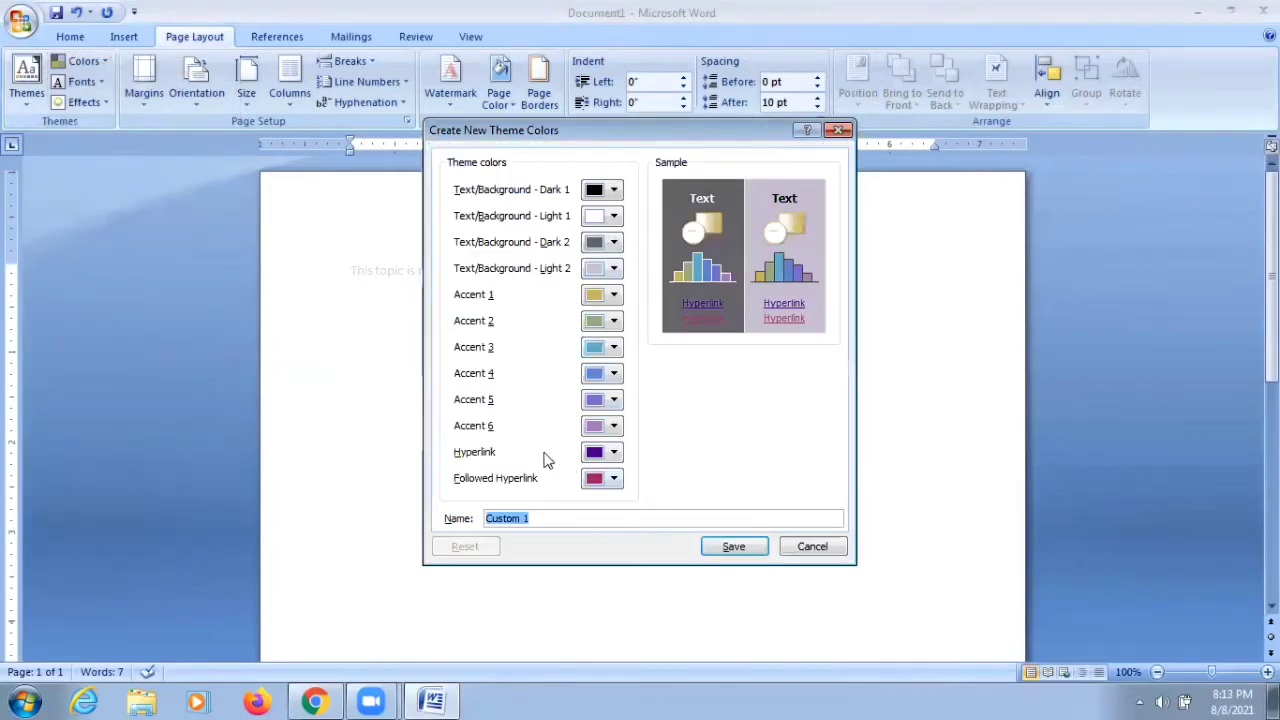
pyautogui.write('Apex updated')
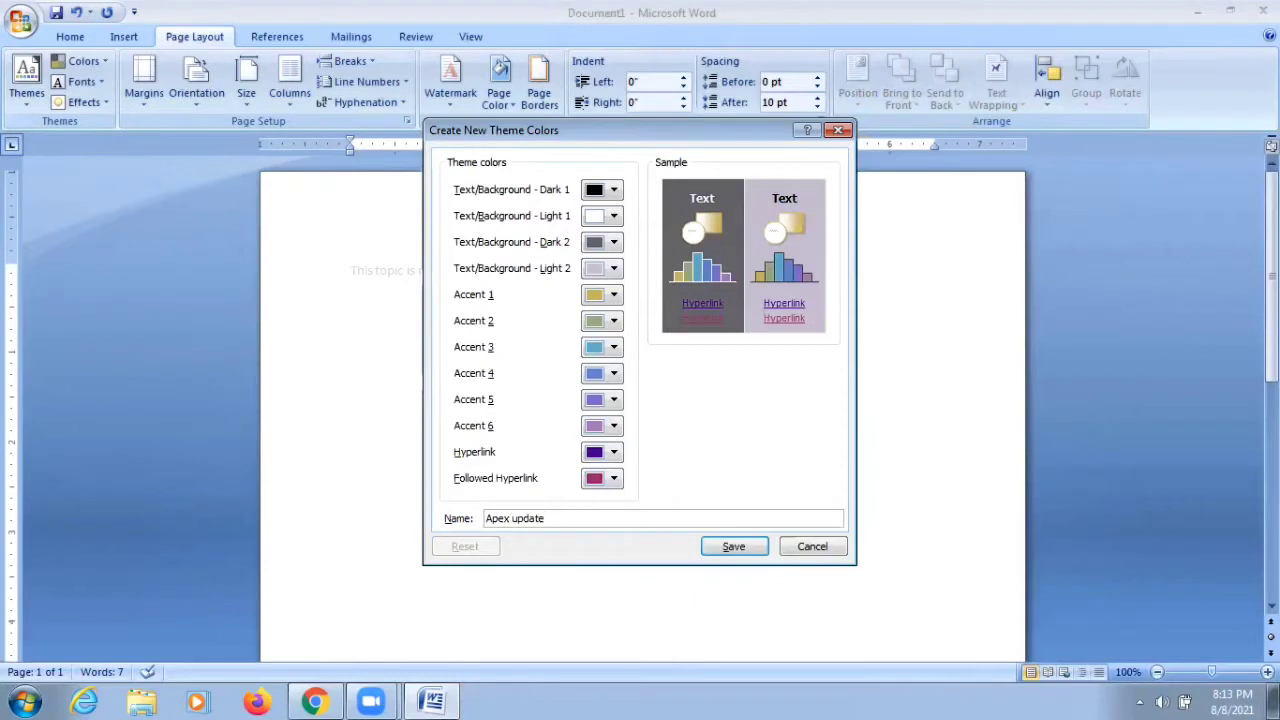
pyautogui.click(613, 268)
pyautogui.click(639, 340)
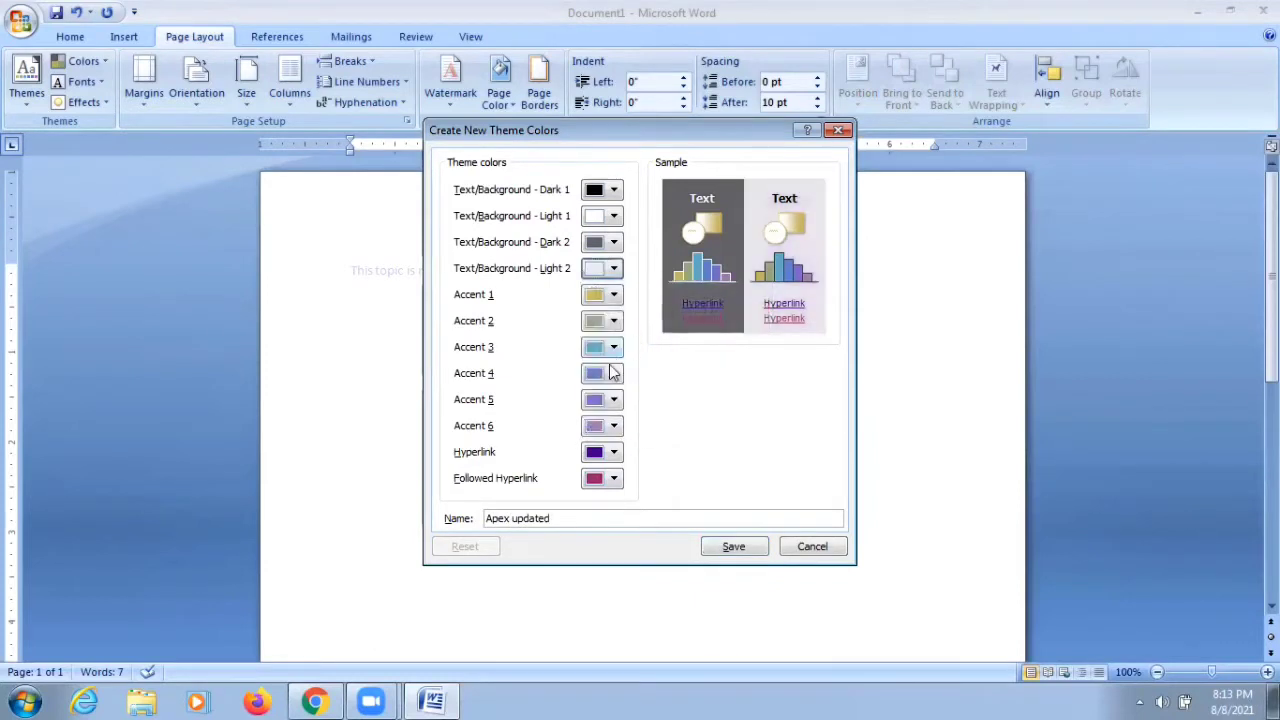
# - Lighten Accent 4 and Accent 6 to cream, make hyperlinks pink, and save the colour set
pyautogui.click(613, 376)
pyautogui.click(620, 437)
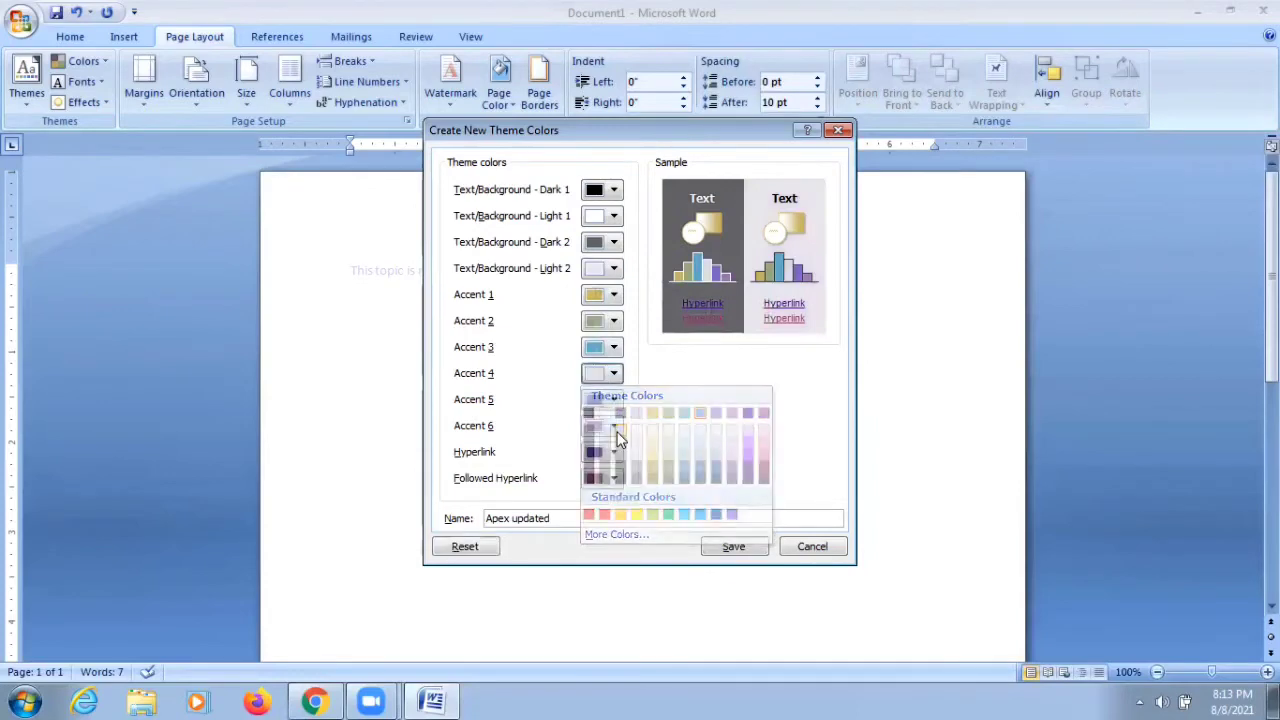
pyautogui.click(613, 427)
pyautogui.click(645, 500)
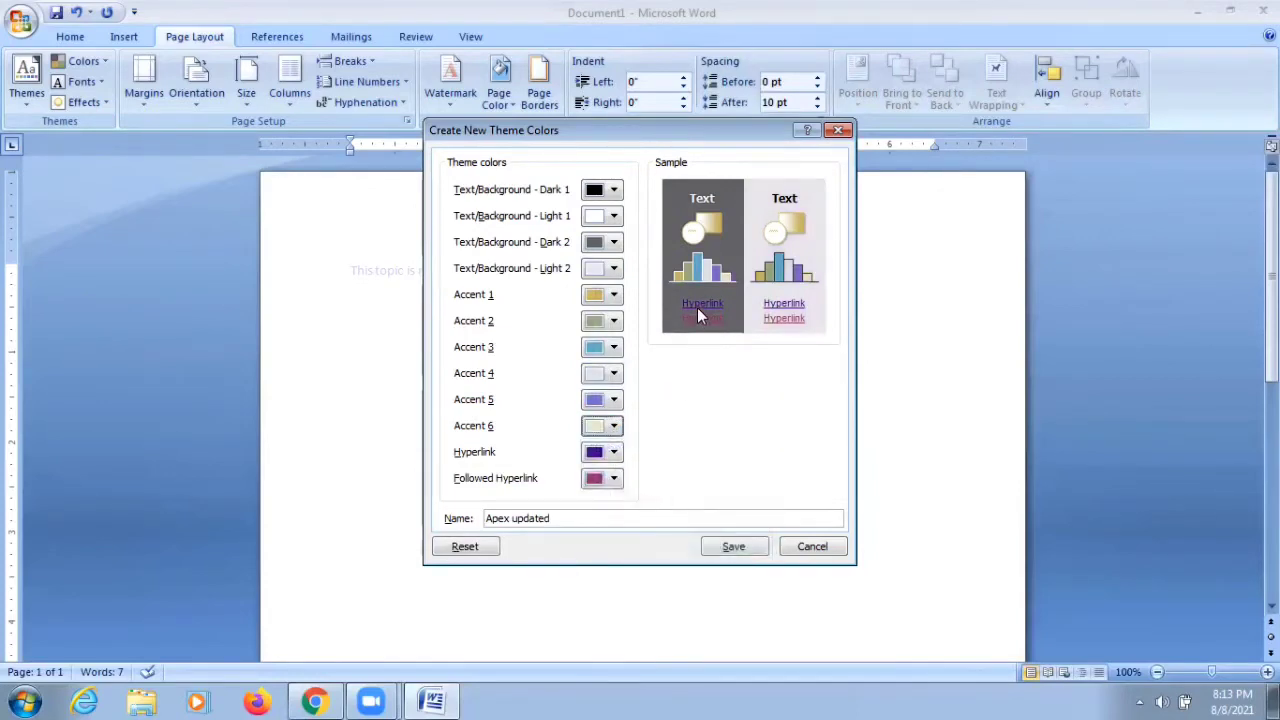
pyautogui.click(614, 453)
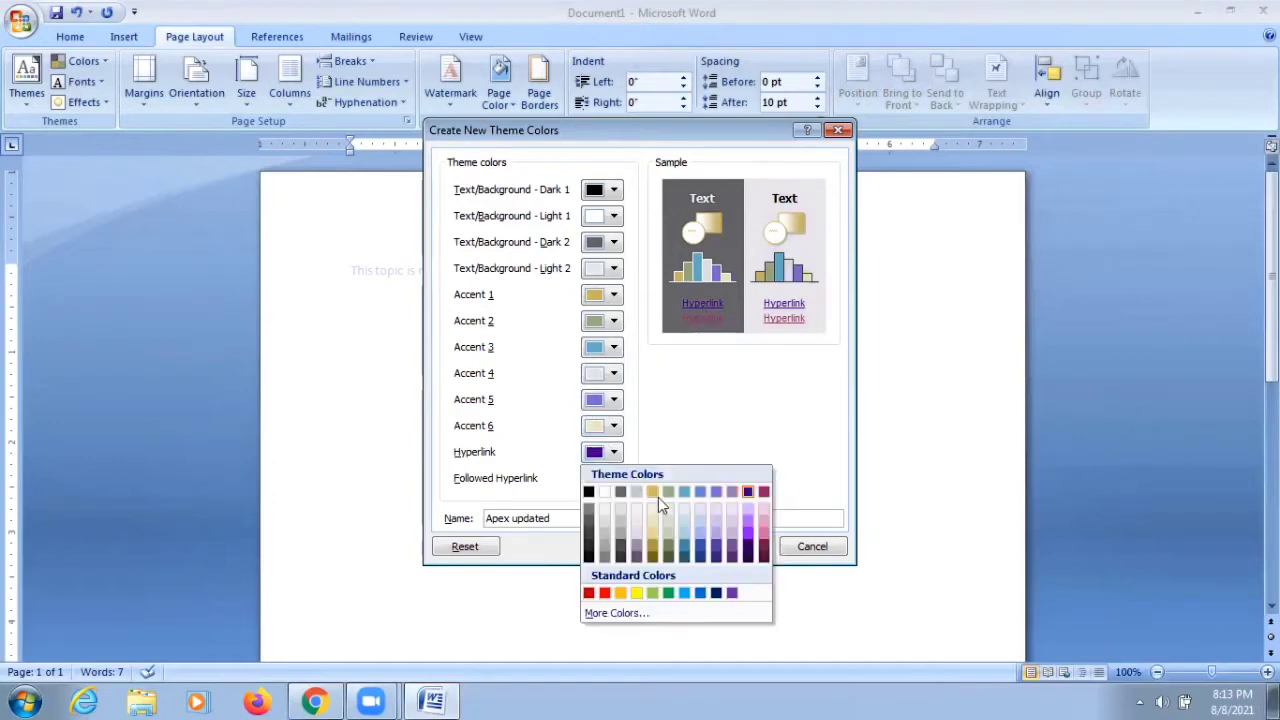
pyautogui.click(765, 538)
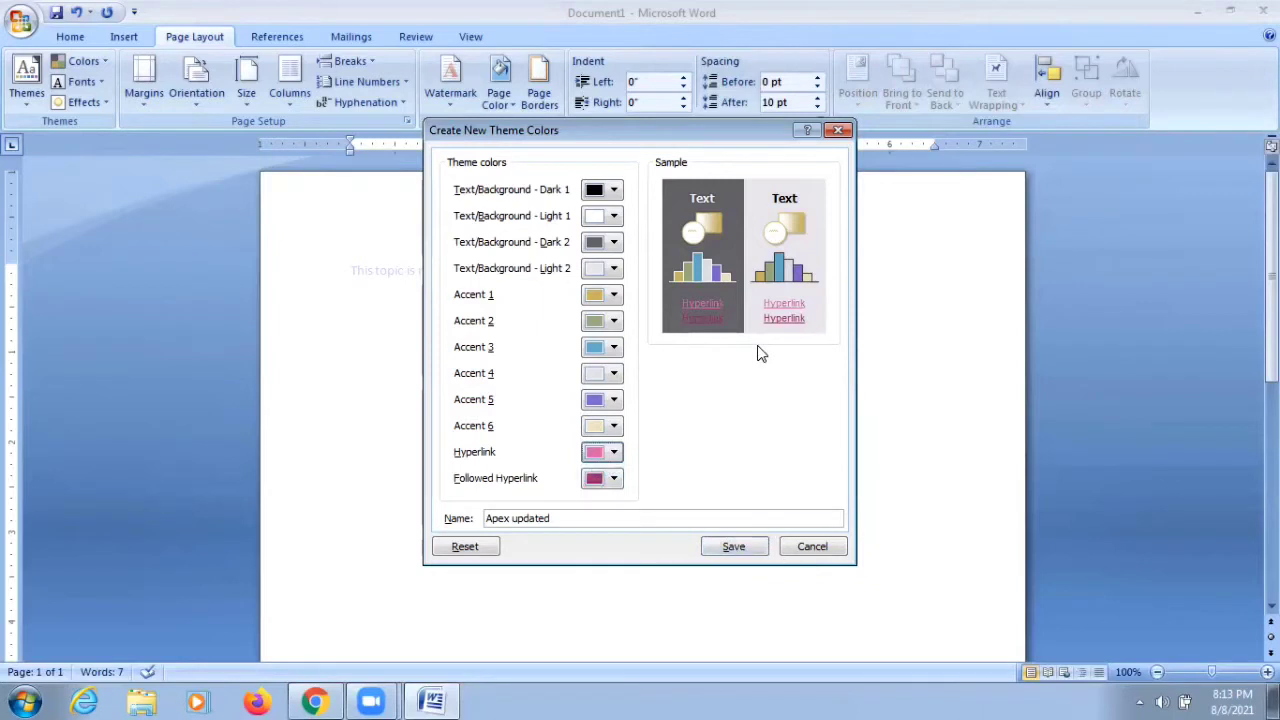
pyautogui.click(733, 547)
pyautogui.click(27, 80)
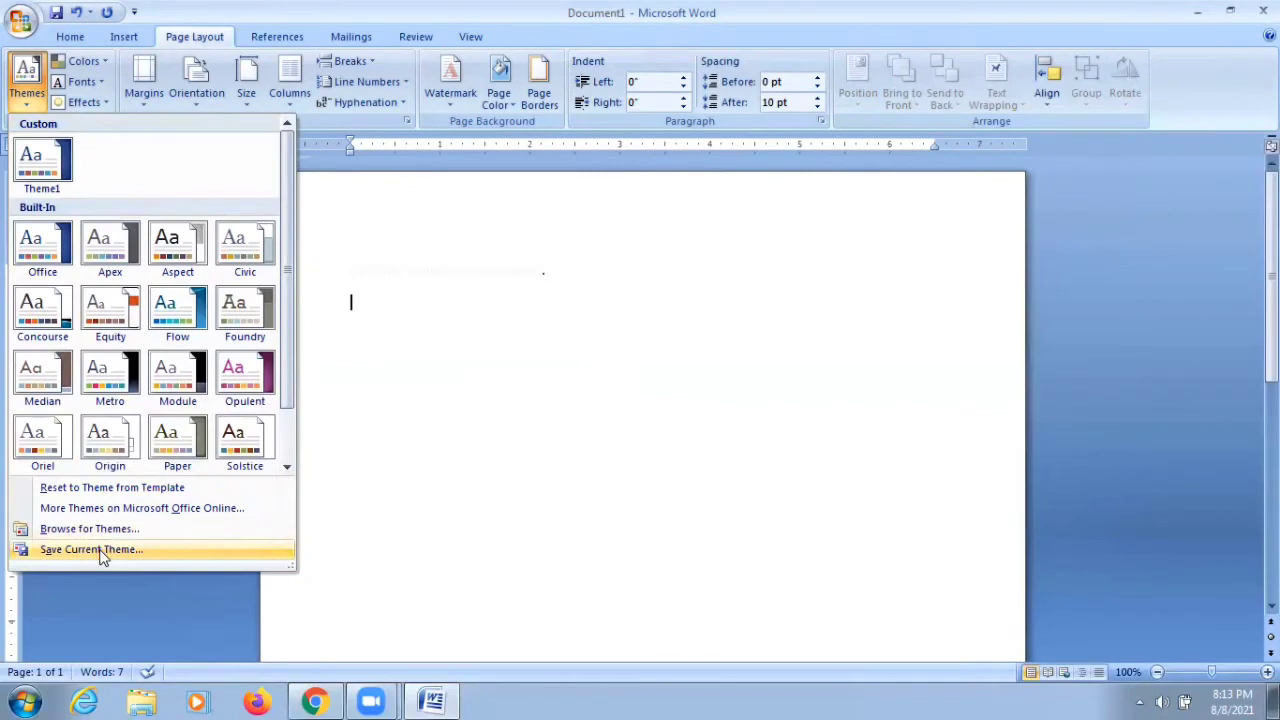
# - Save the current theme as a theme file named 'apex Update' on the Desktop
pyautogui.click(103, 552)
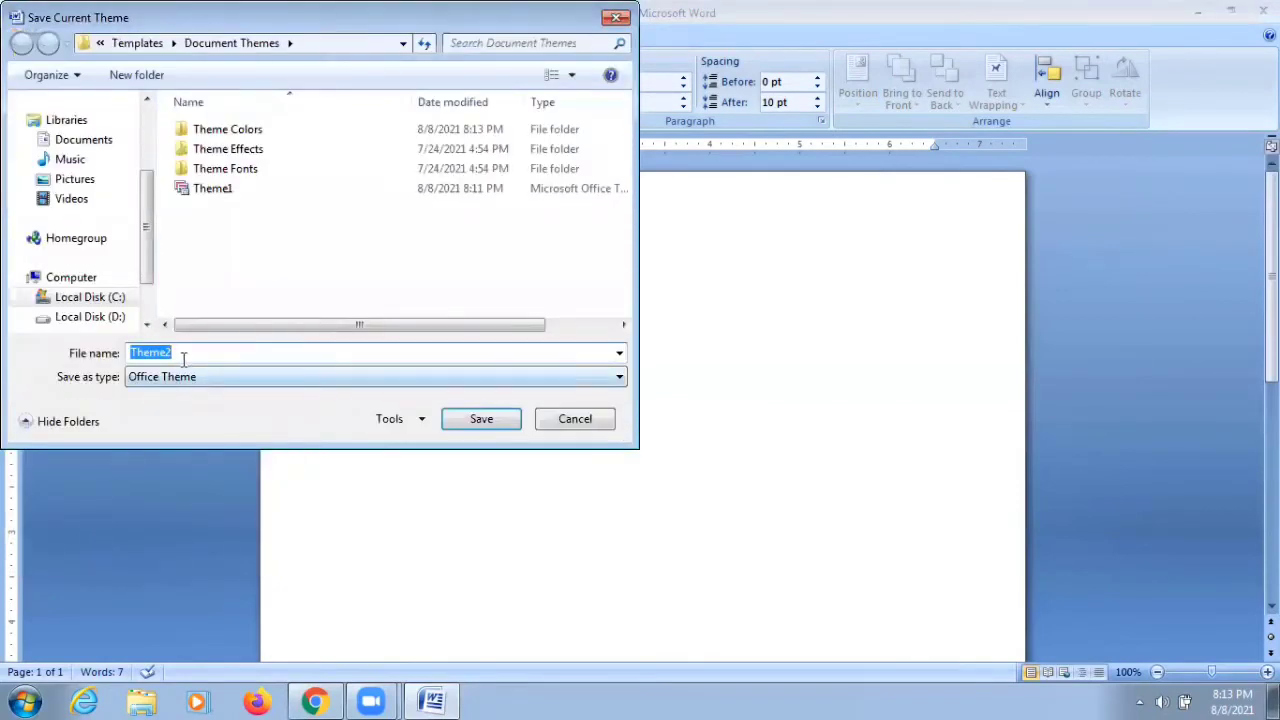
pyautogui.click(190, 353)
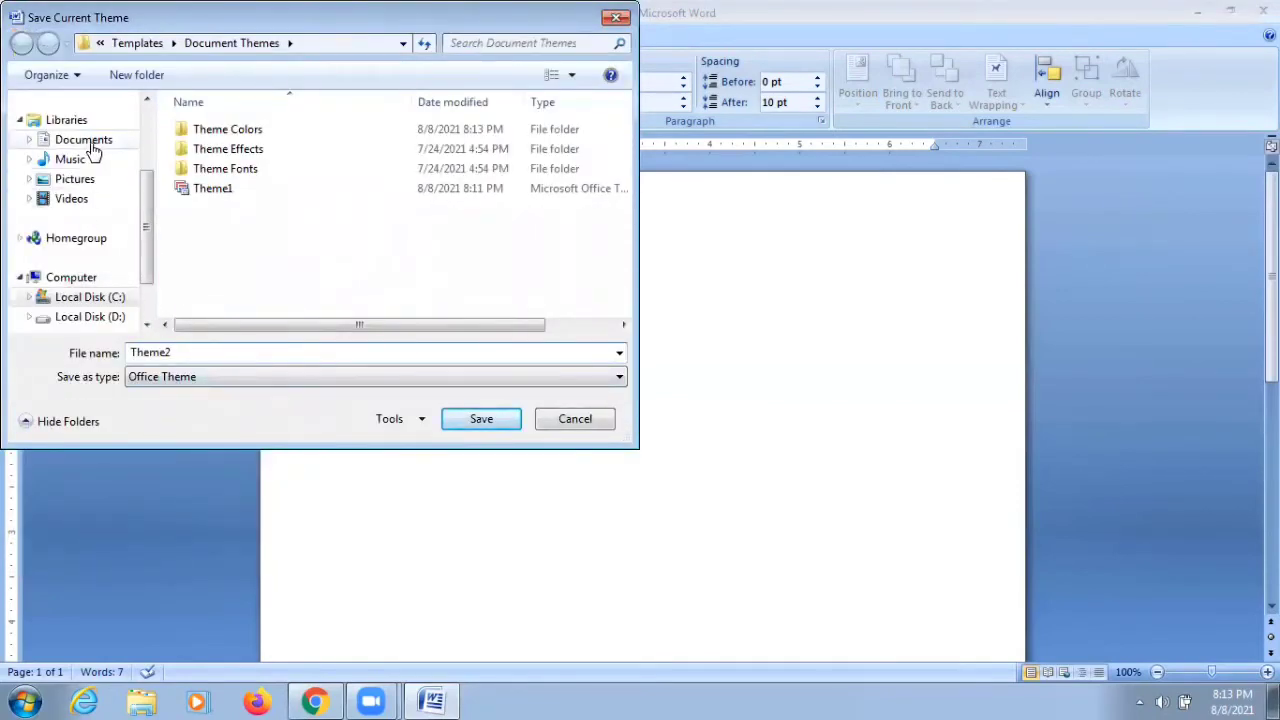
pyautogui.scroll(2, 141, 184)
pyautogui.scroll(-1, 141, 187)
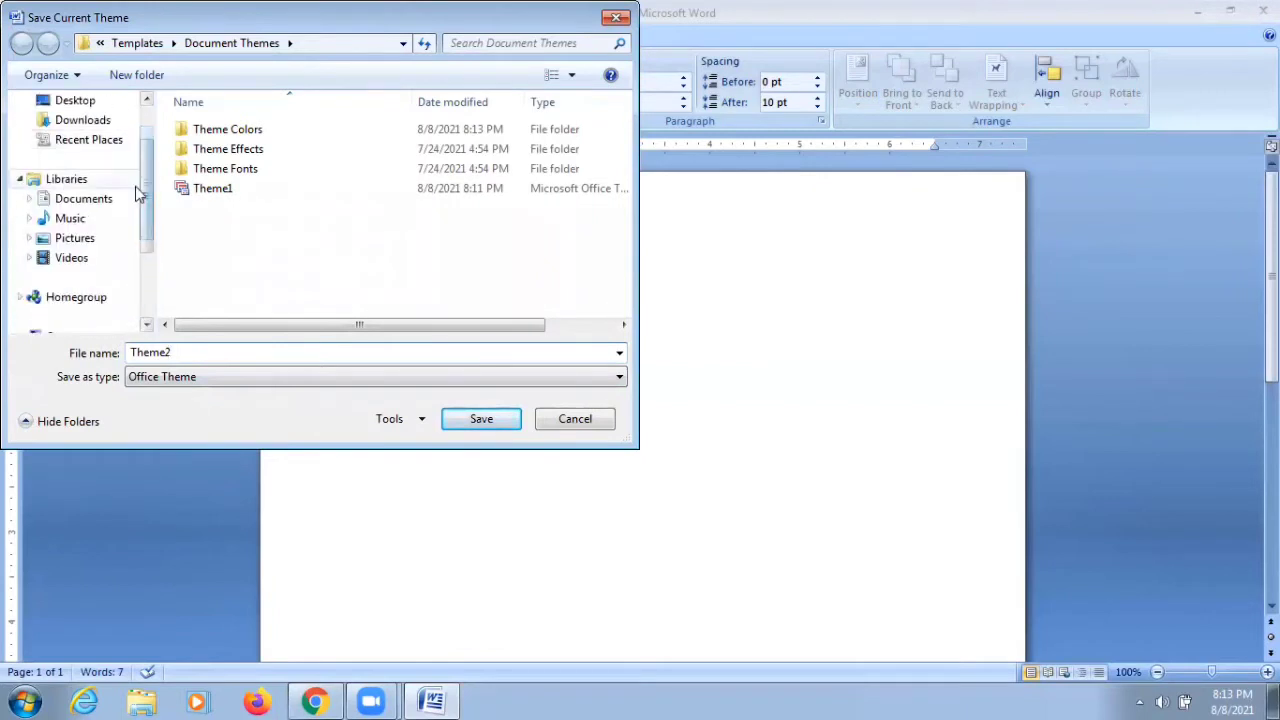
pyautogui.scroll(2, 110, 165)
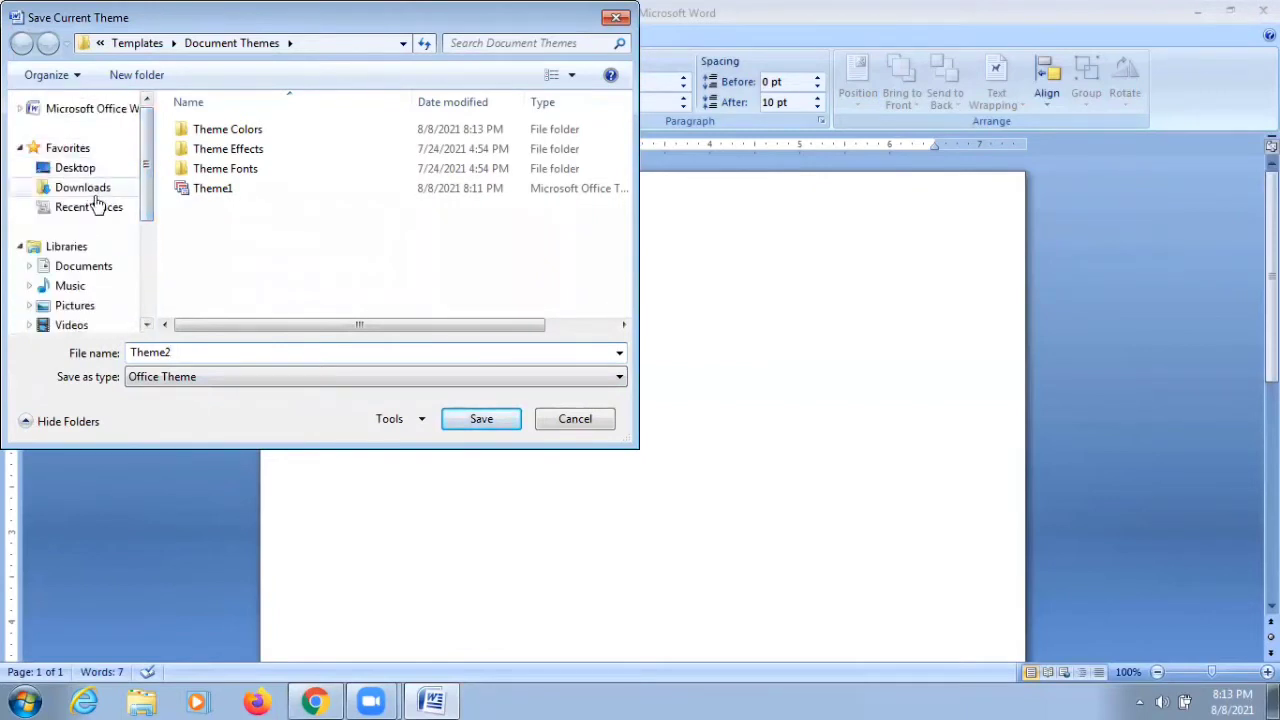
pyautogui.click(87, 170)
pyautogui.click(211, 350)
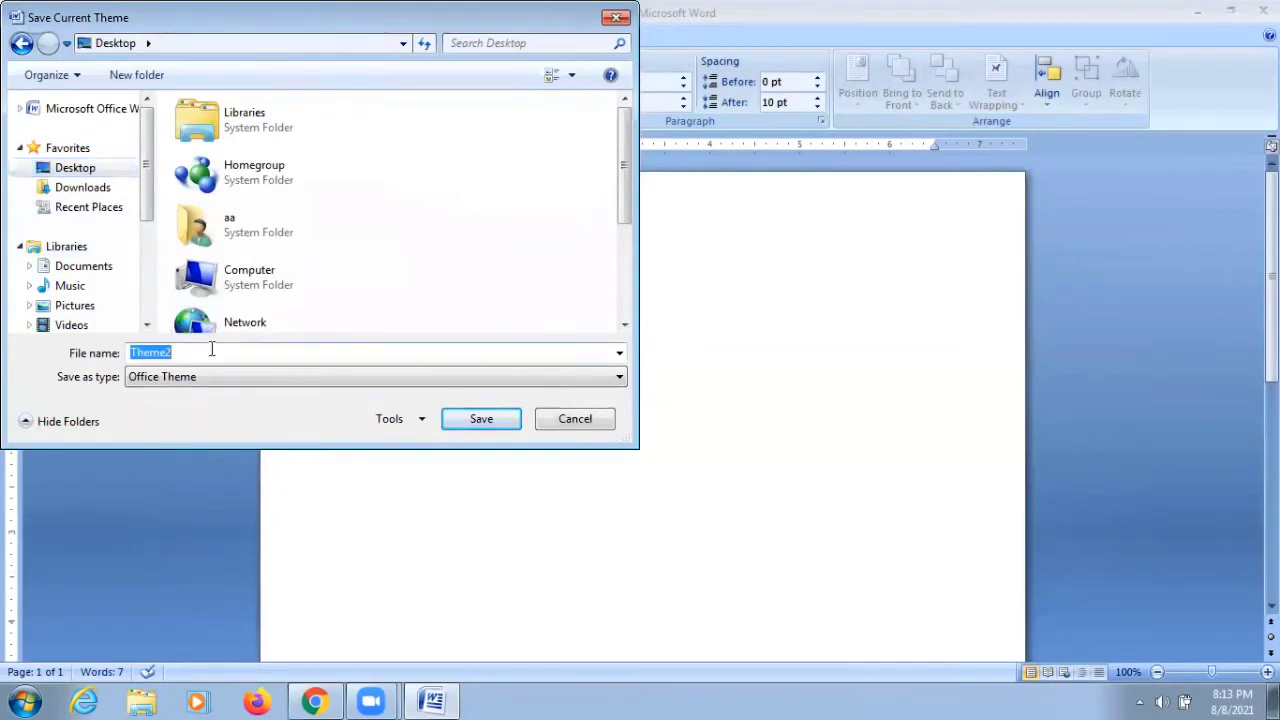
pyautogui.write('apex')
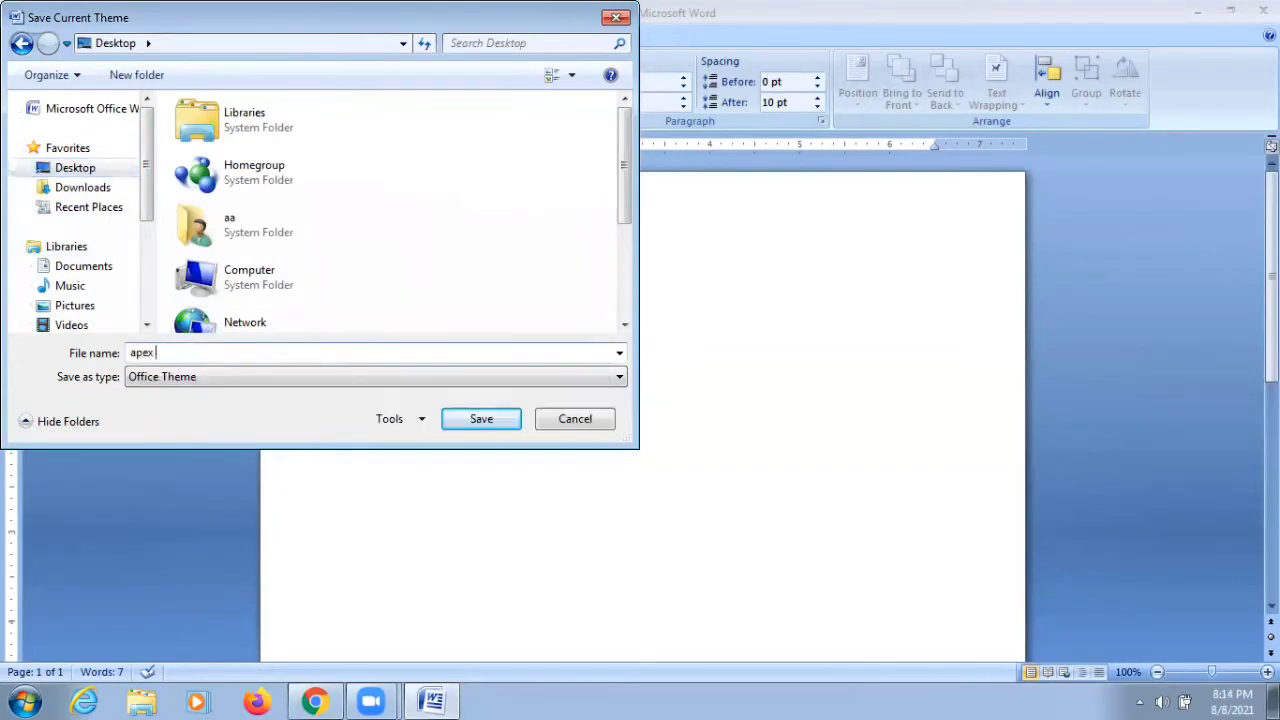
pyautogui.write(' Update')
pyautogui.click(459, 416)
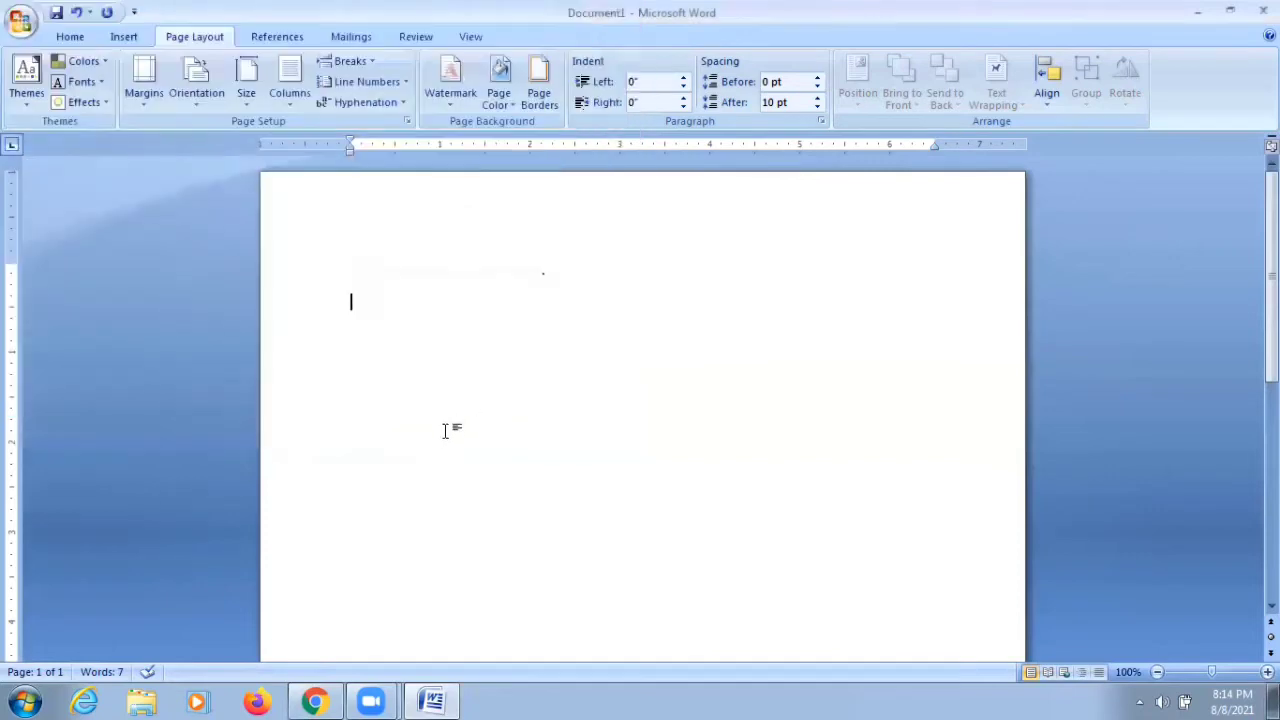
# - Browse to the Desktop and apply the saved 'apex Update' theme file to the document
pyautogui.click(30, 103)
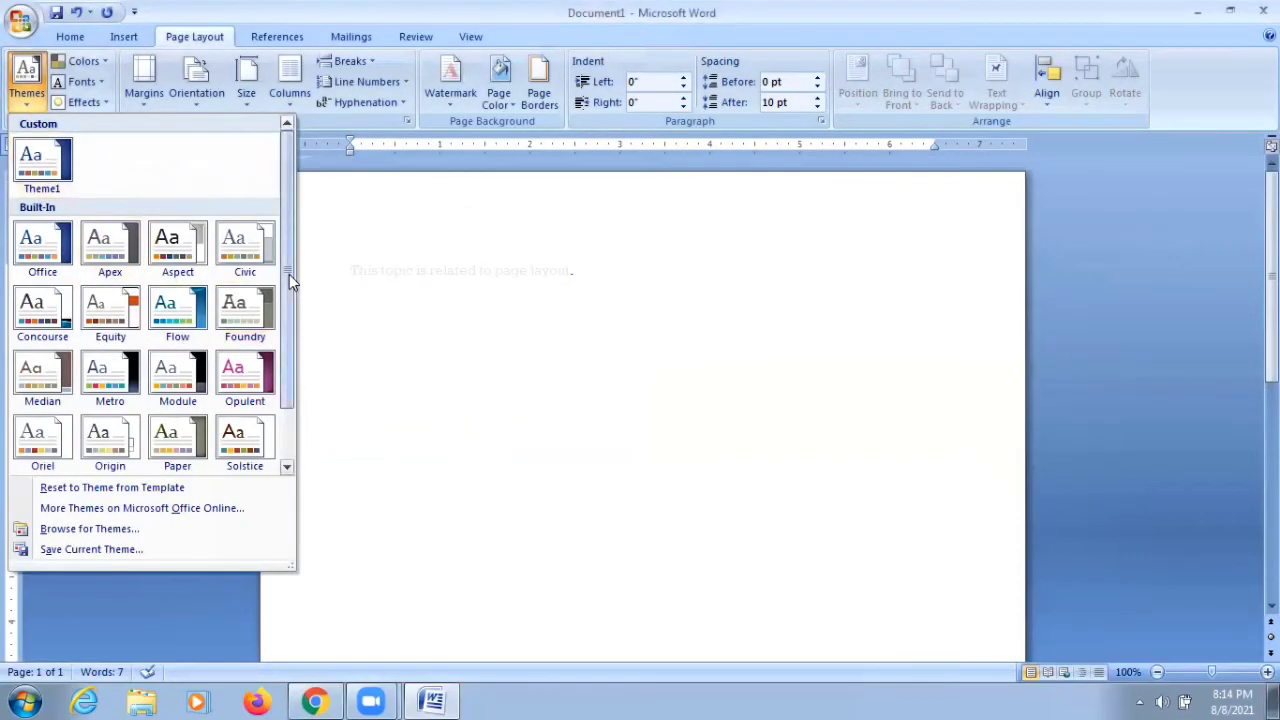
pyautogui.moveTo(289, 276); pyautogui.dragTo(293, 368)
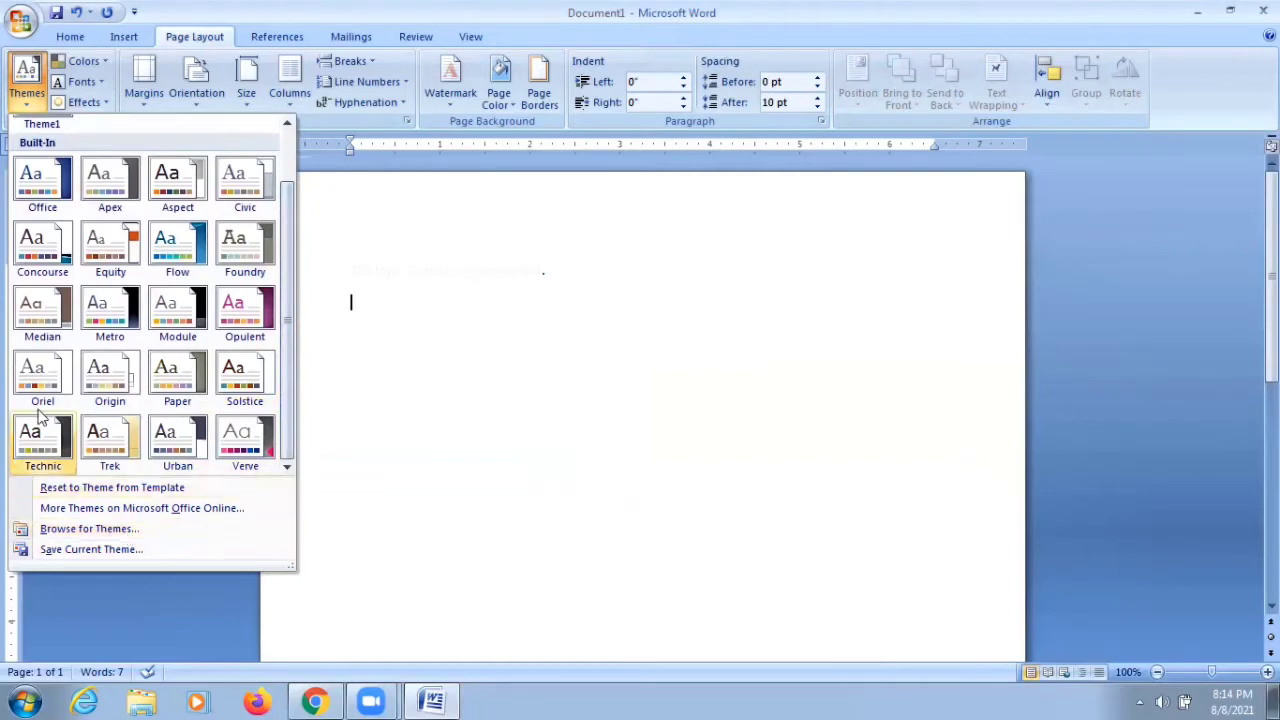
pyautogui.moveTo(285, 235); pyautogui.dragTo(285, 176)
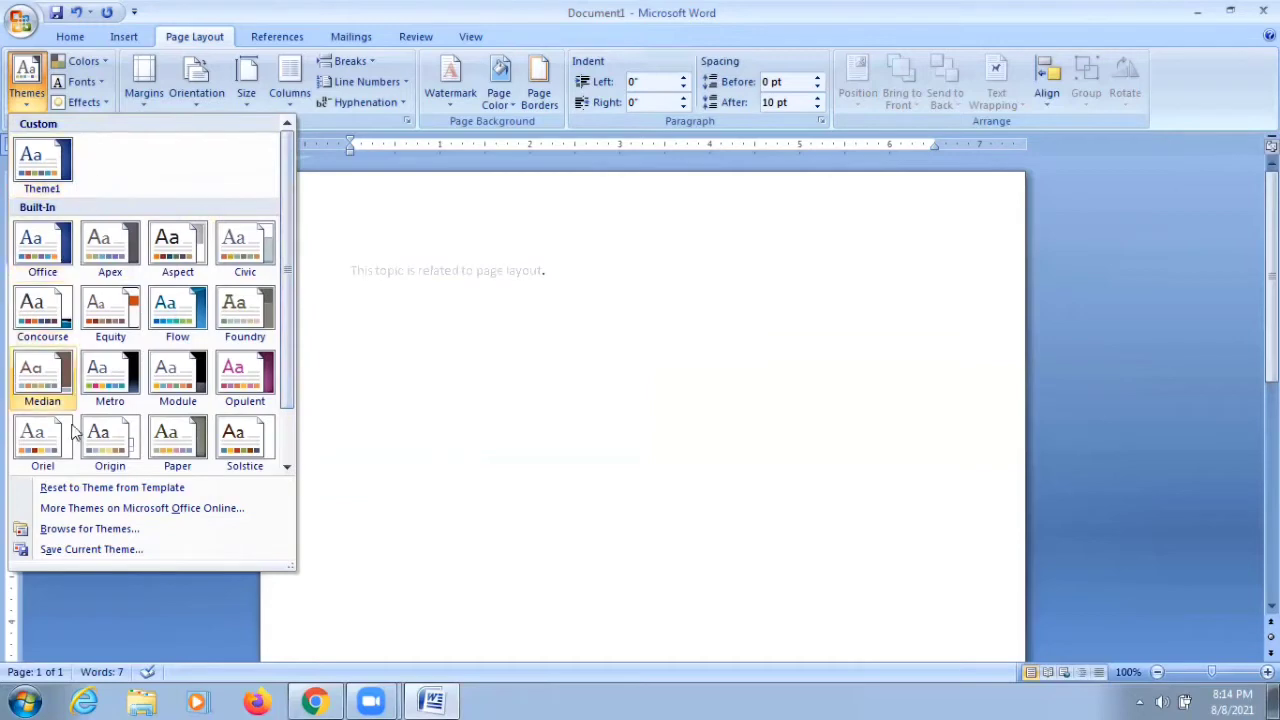
pyautogui.click(104, 532)
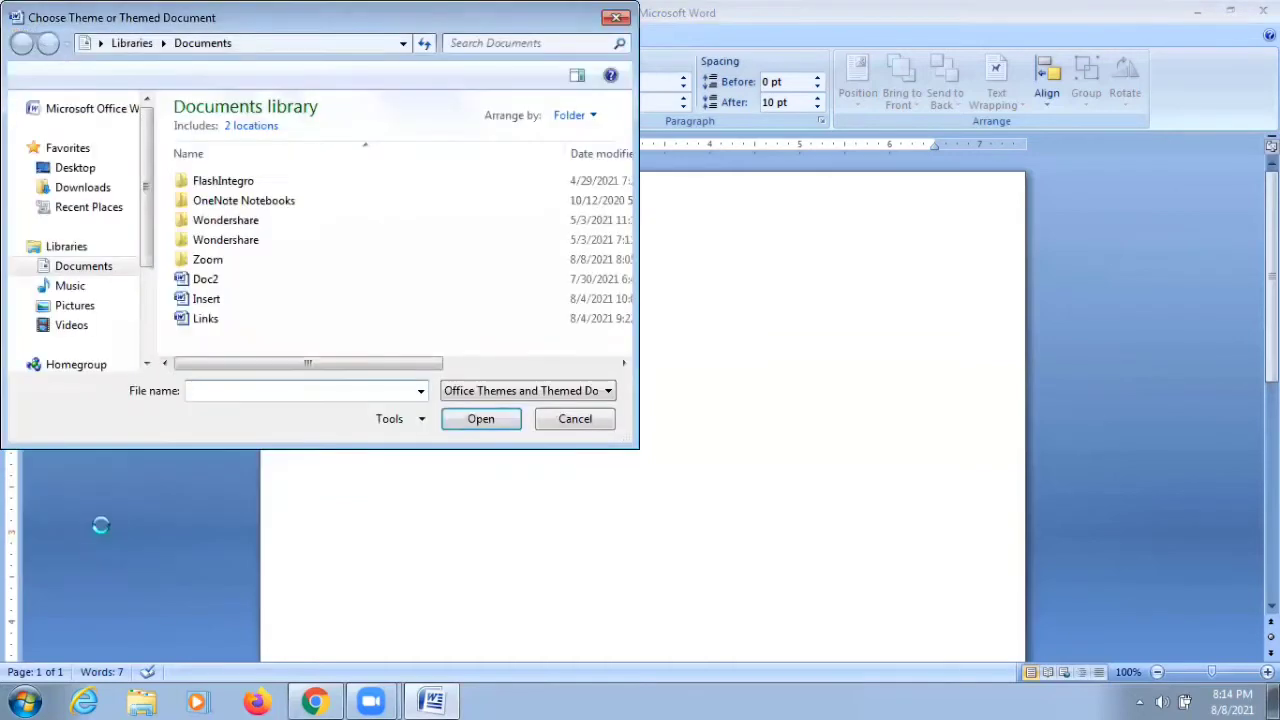
pyautogui.click(78, 168)
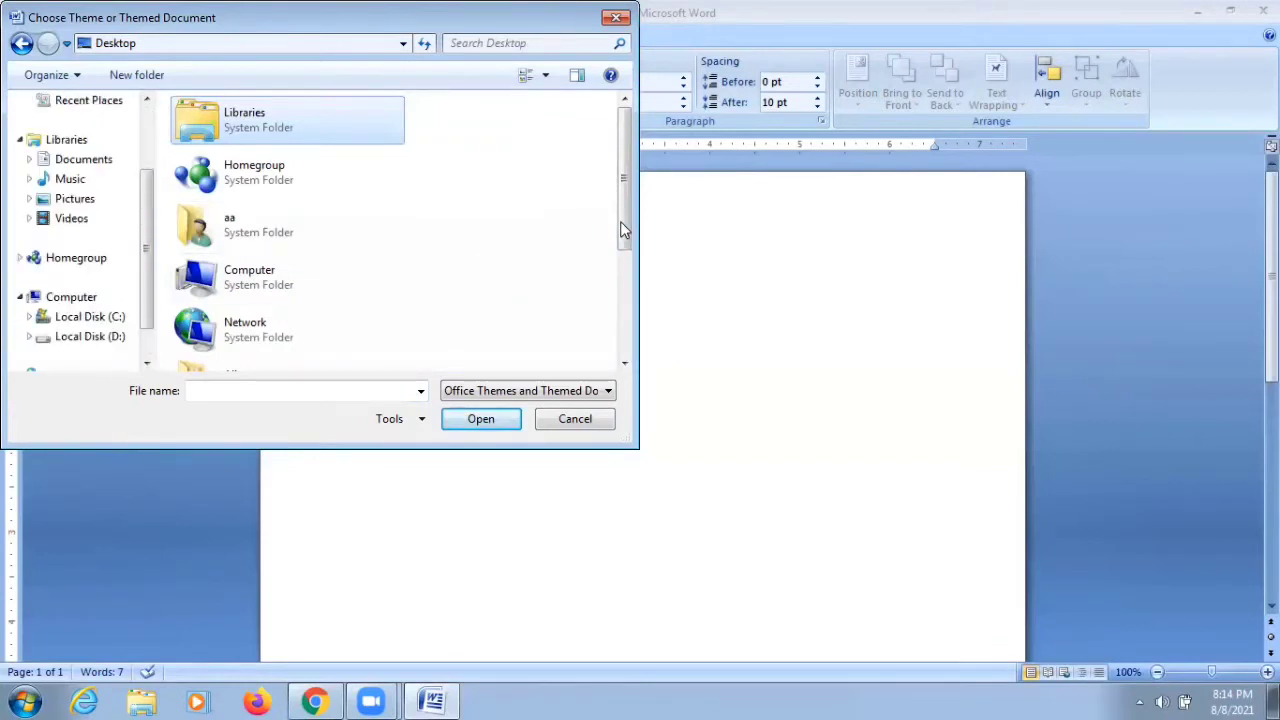
pyautogui.scroll(-1, 622, 300)
pyautogui.scroll(-3, 257, 360)
pyautogui.doubleClick(224, 296)
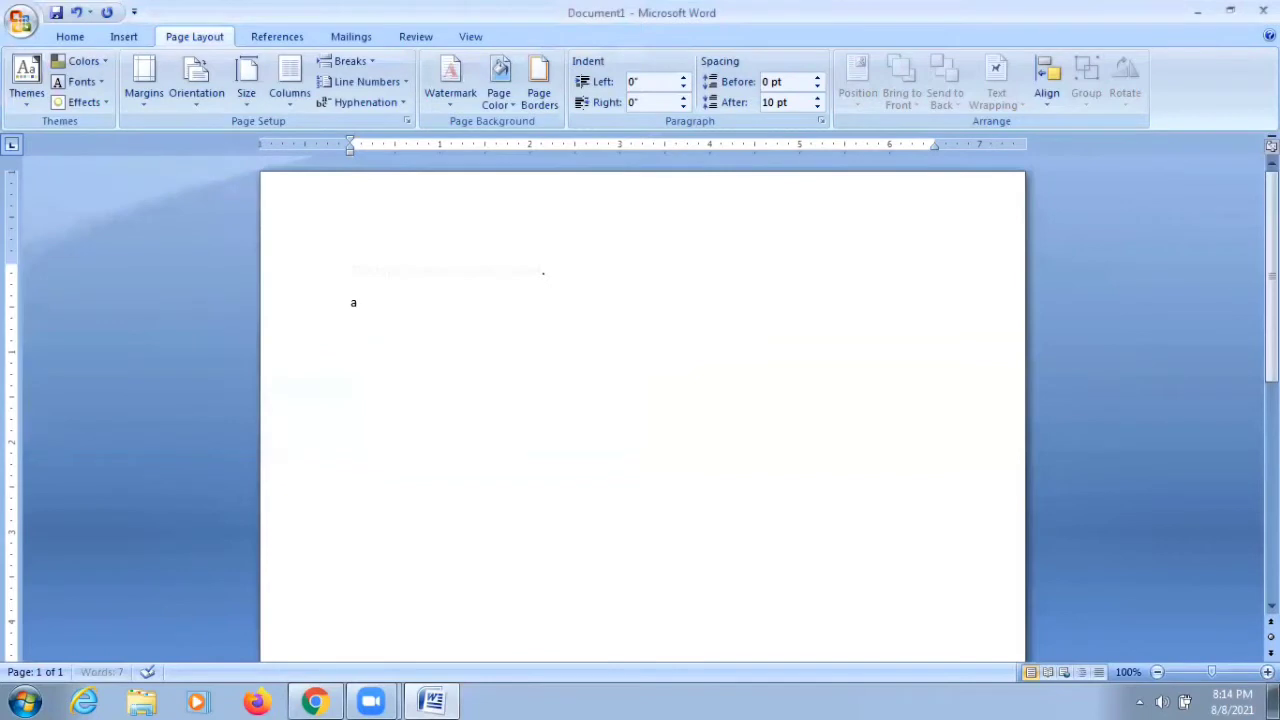
# - Type the line 'adfdsfdsfsdfsdfdfdsf' and preview the themes gallery without changing the theme
pyautogui.write('adfdsfdsfsdfsdfdfdsf')
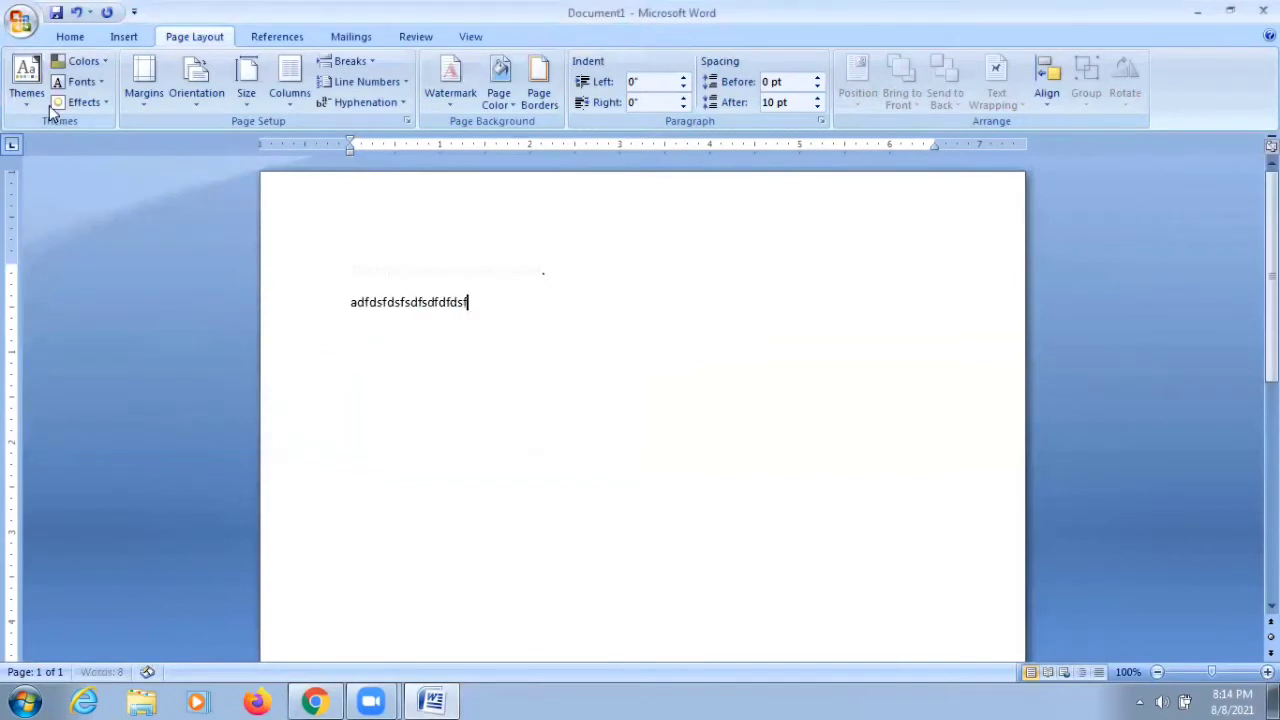
pyautogui.click(27, 100)
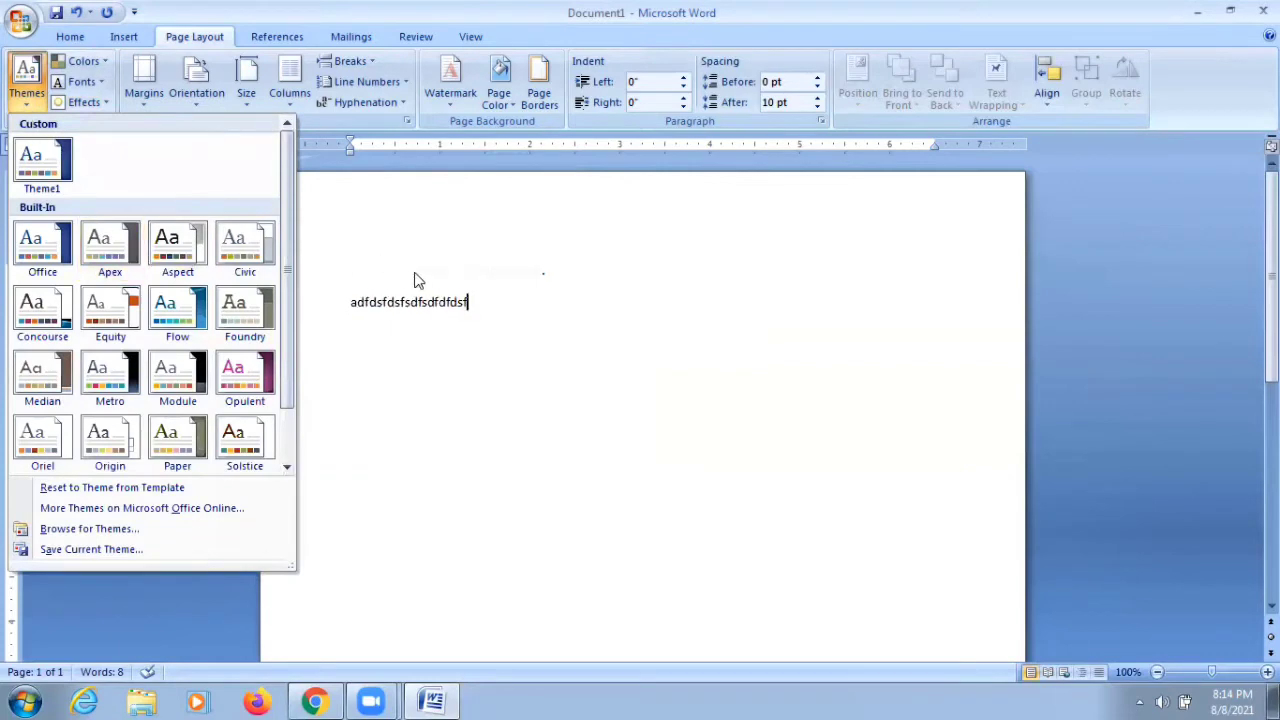
pyautogui.moveTo(289, 310); pyautogui.dragTo(296, 358)
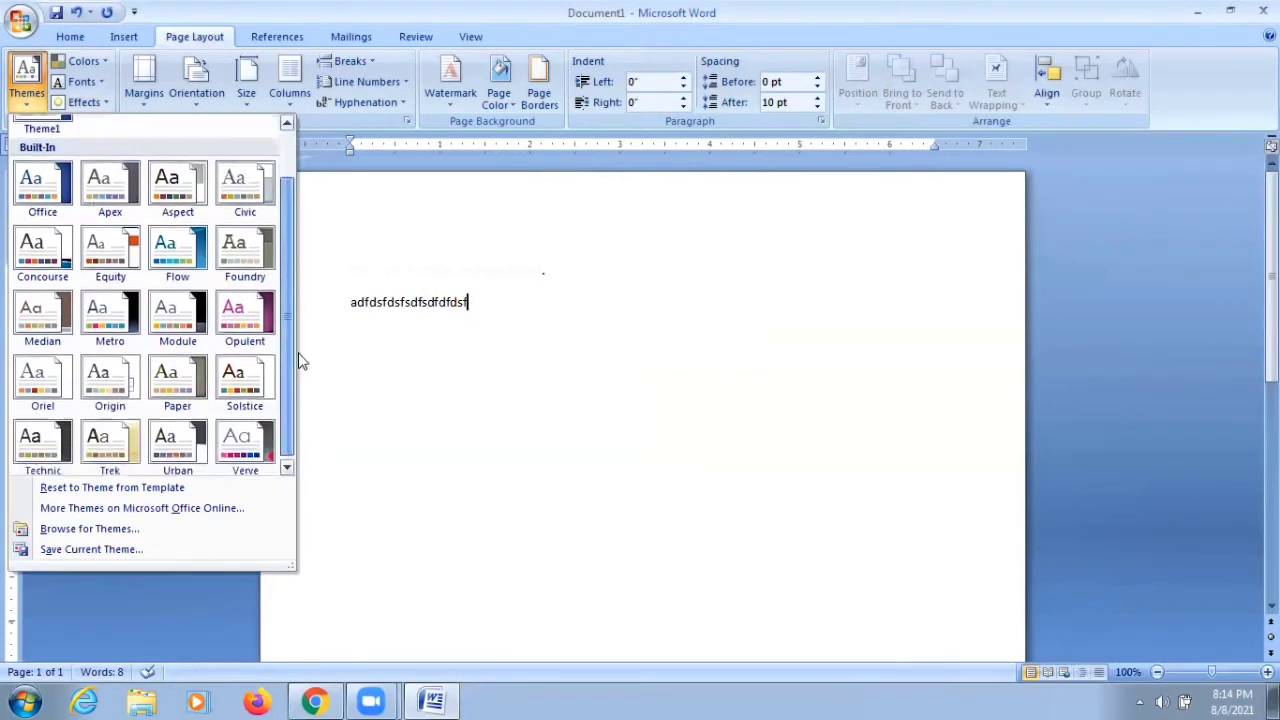
pyautogui.click(422, 376)
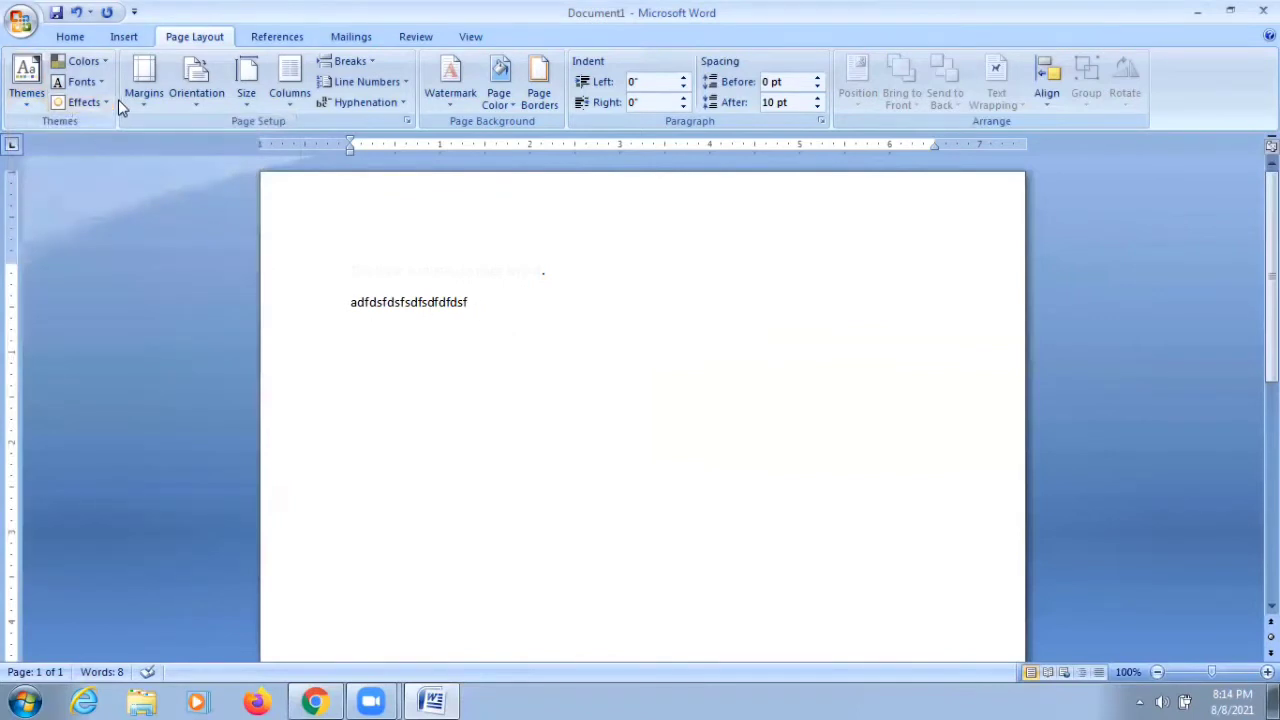
# - Apply the 'Apex updated' colour scheme to the document
pyautogui.click(105, 62)
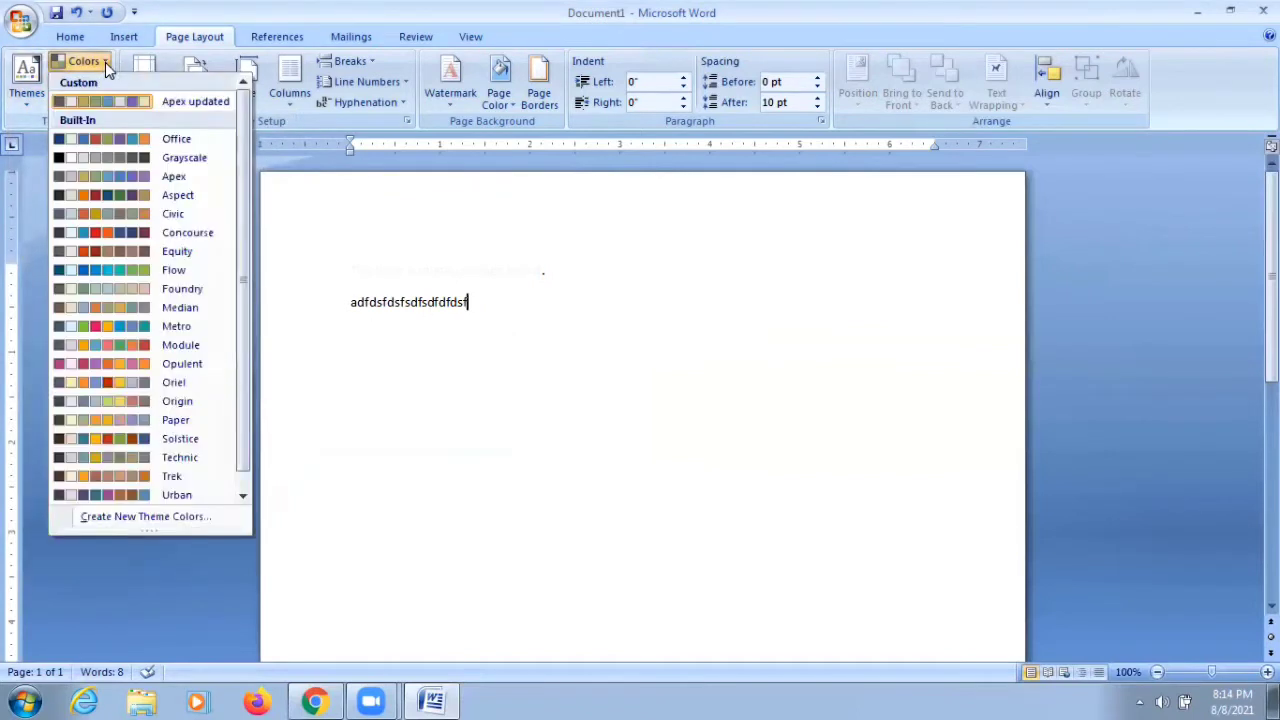
pyautogui.click(309, 206)
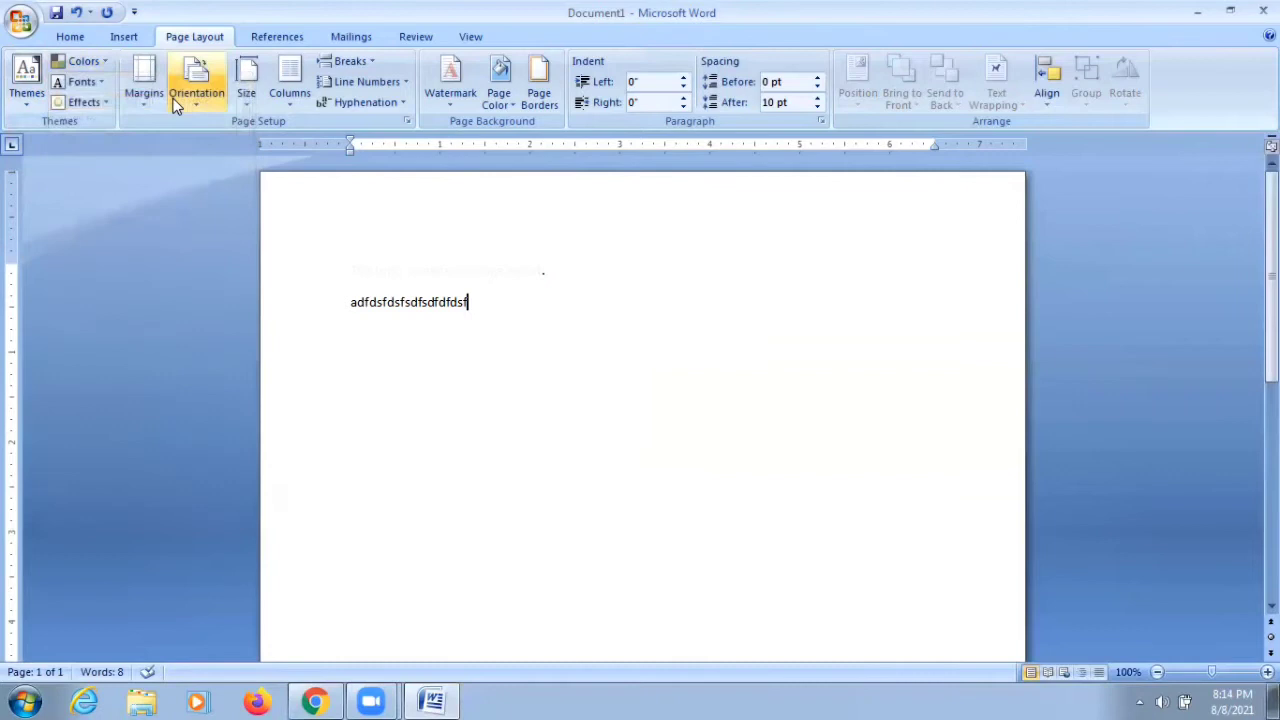
pyautogui.click(105, 62)
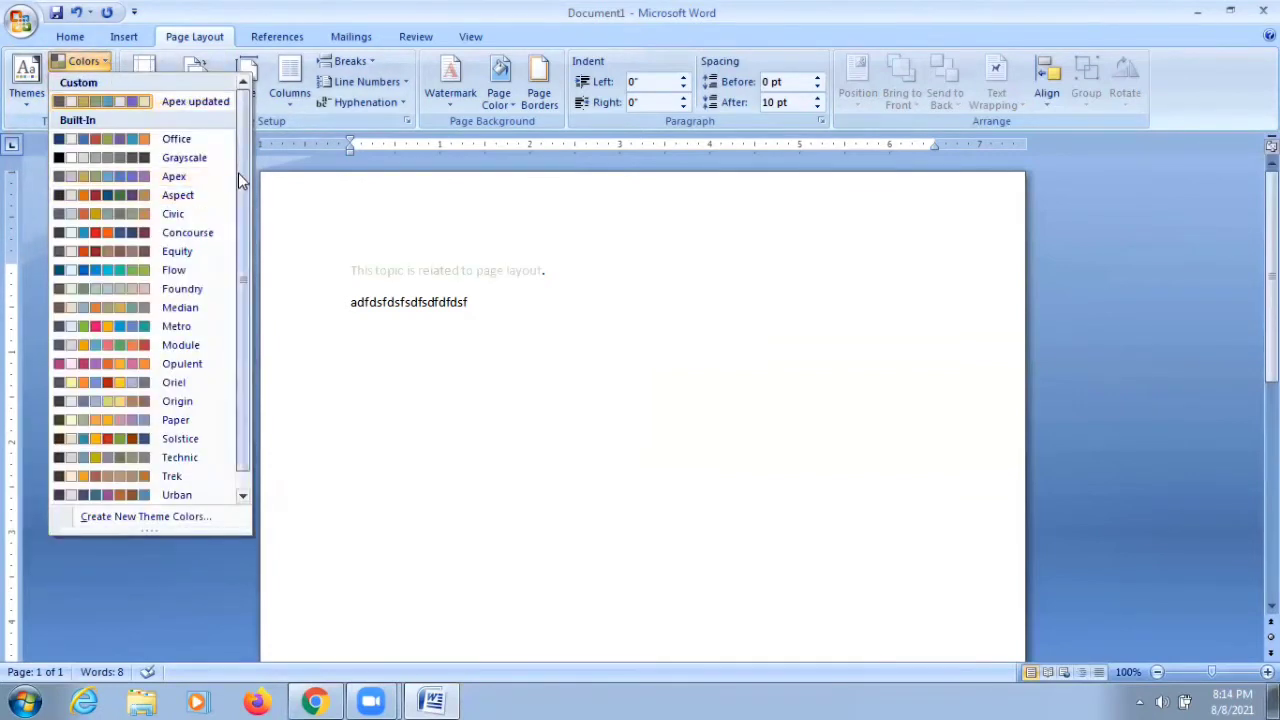
pyautogui.click(214, 107)
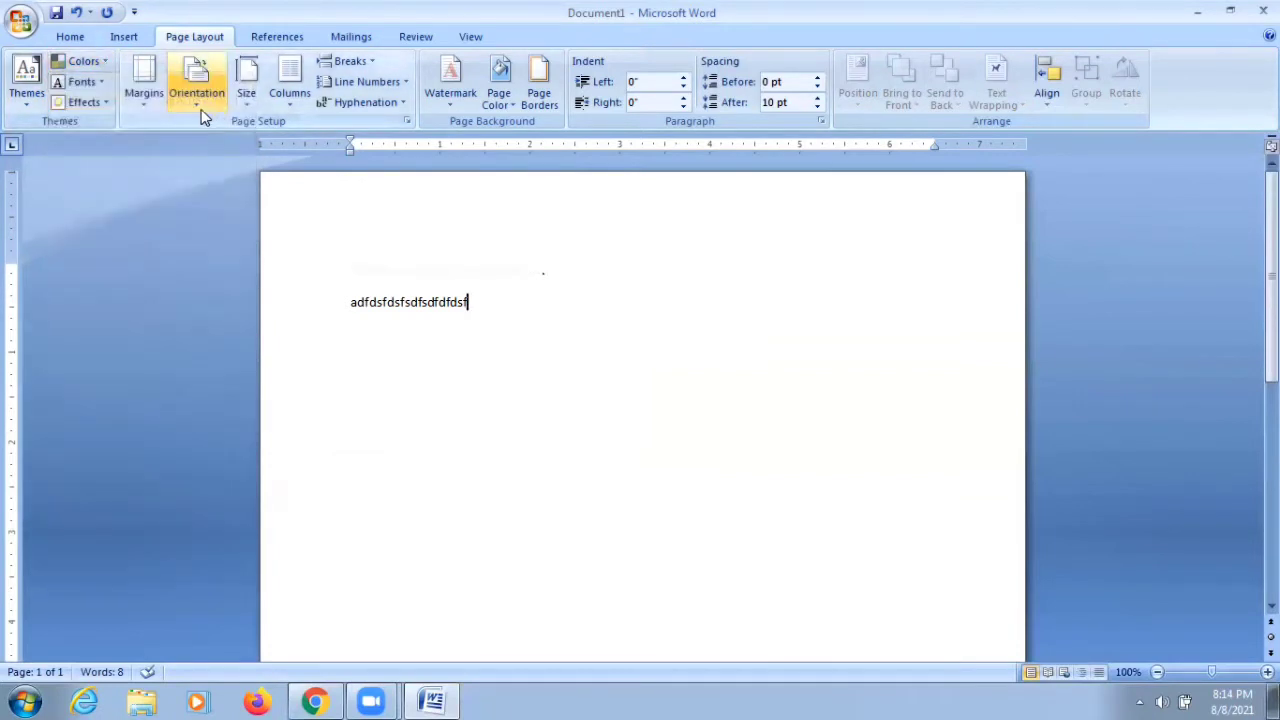
# - Apply the Office 2 theme fonts to the document
pyautogui.click(30, 105)
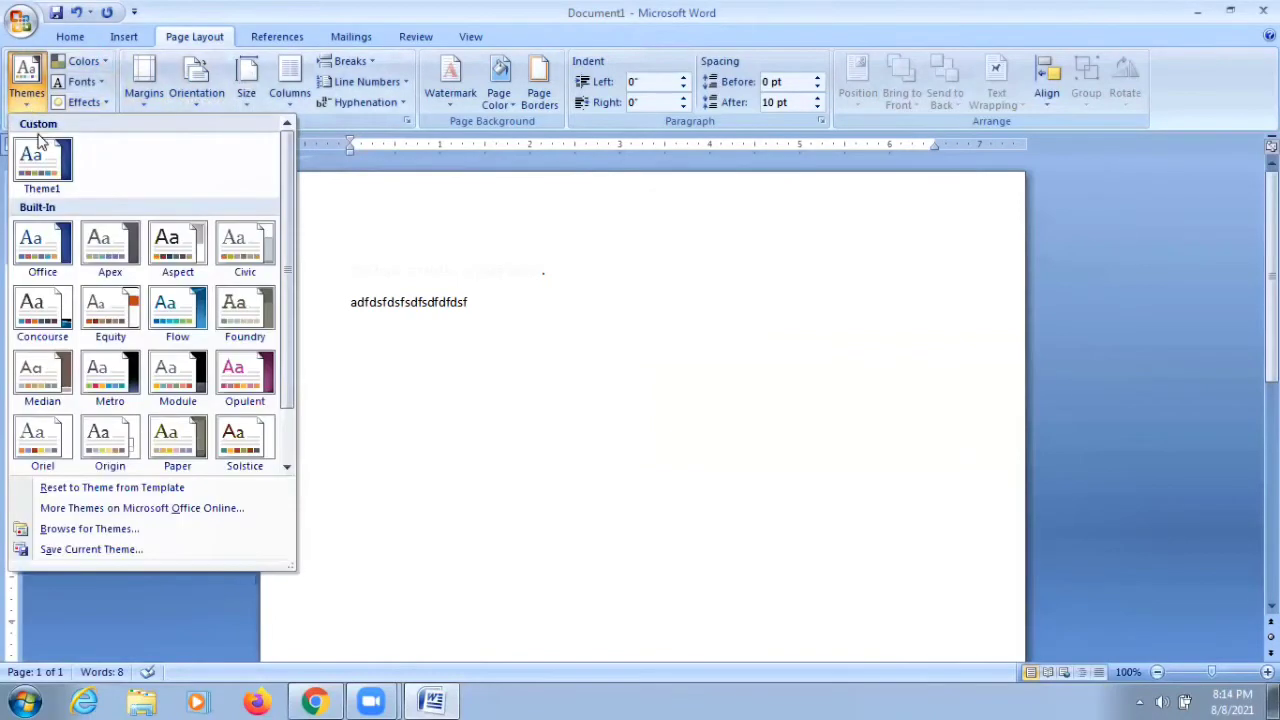
pyautogui.click(103, 62)
pyautogui.click(355, 243)
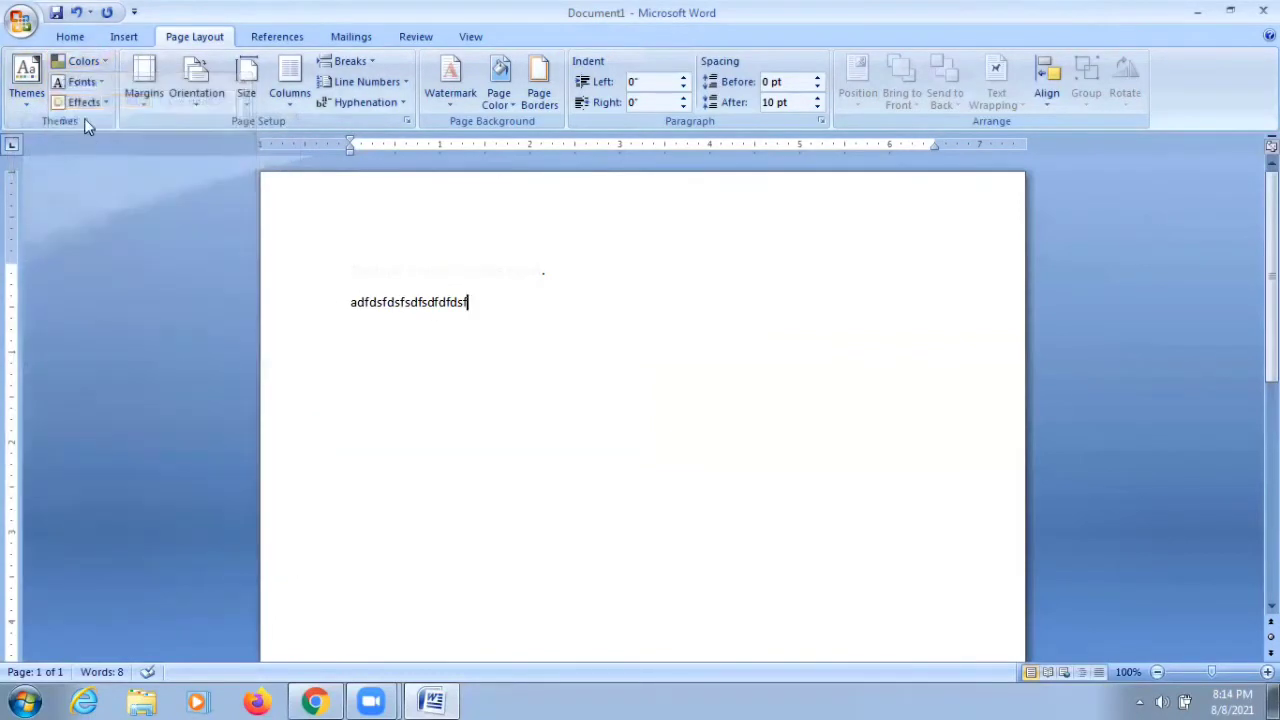
pyautogui.click(81, 82)
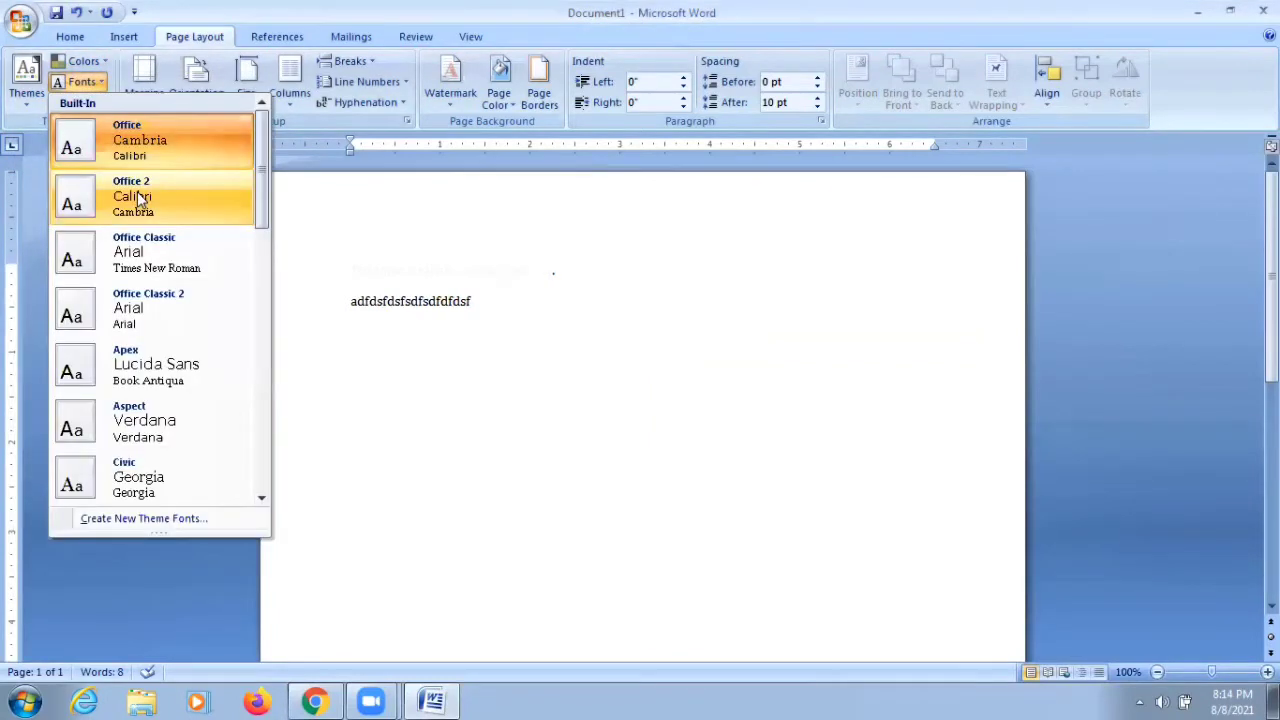
pyautogui.click(138, 195)
pyautogui.click(81, 82)
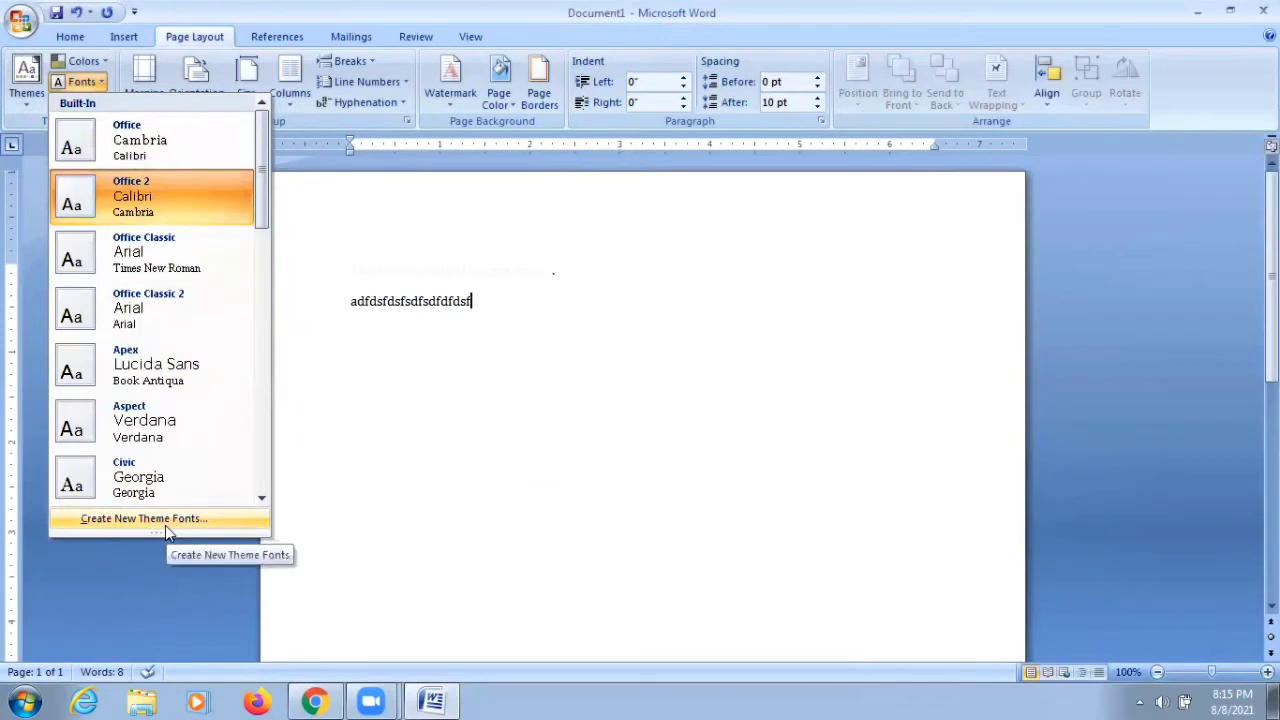
pyautogui.click(311, 412)
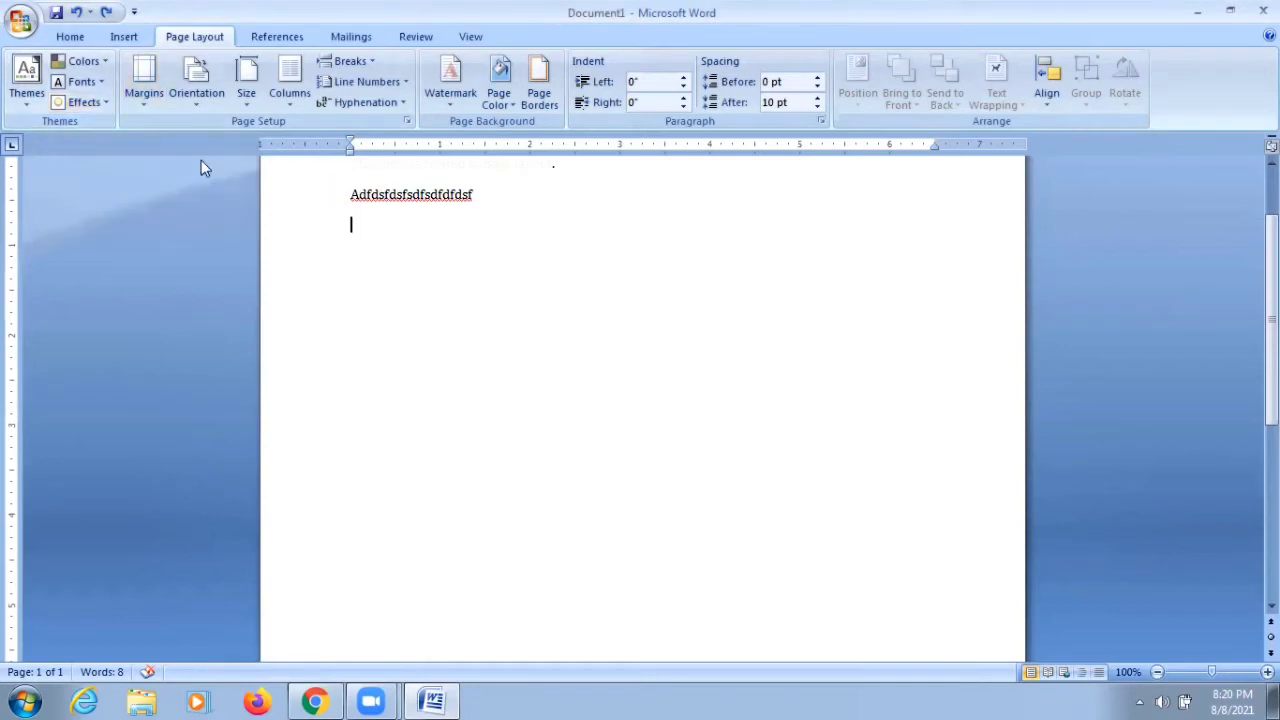
# - Insert a SmartArt graphic with the Hierarchy layout from the Hierarchy category
pyautogui.click(124, 40)
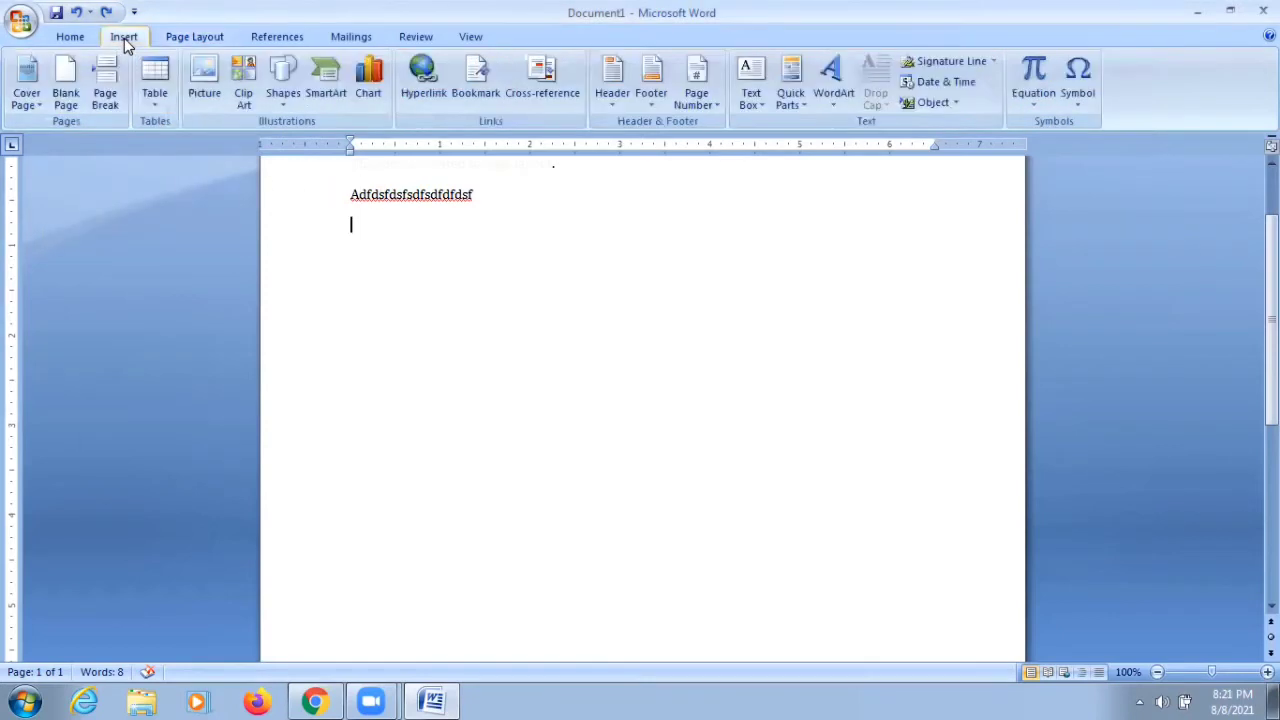
pyautogui.click(326, 92)
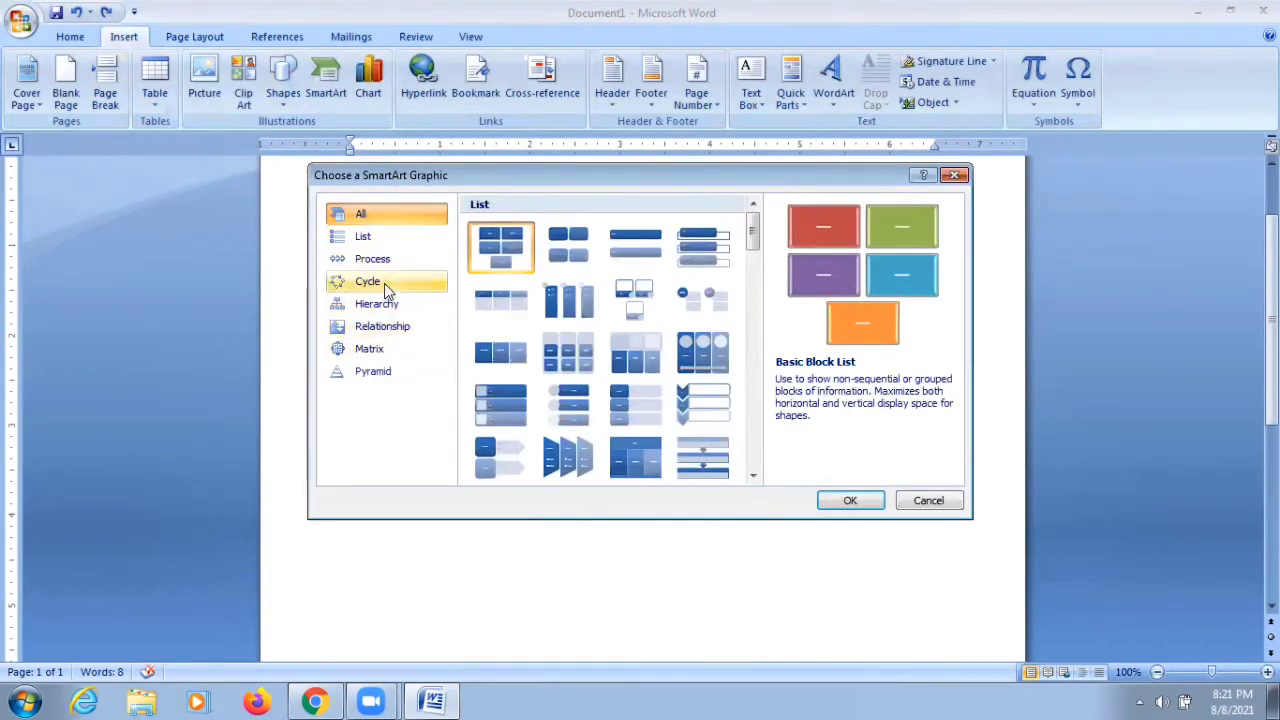
pyautogui.click(395, 310)
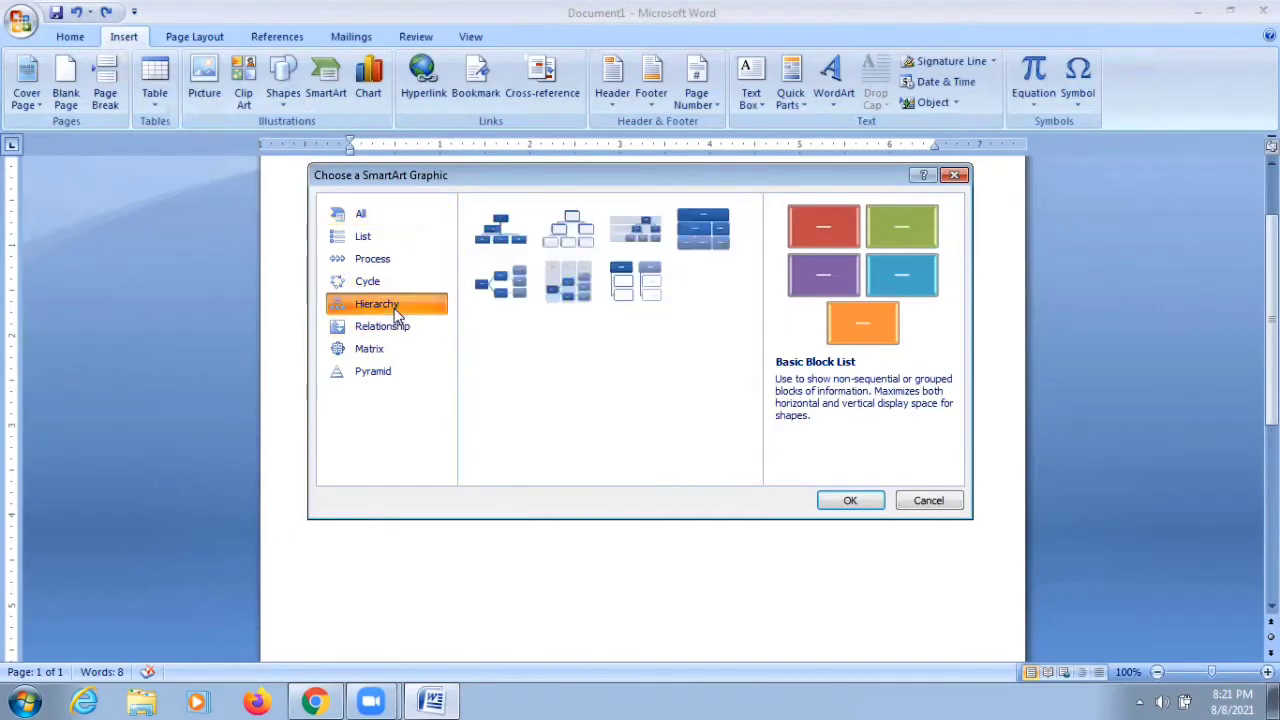
pyautogui.click(557, 237)
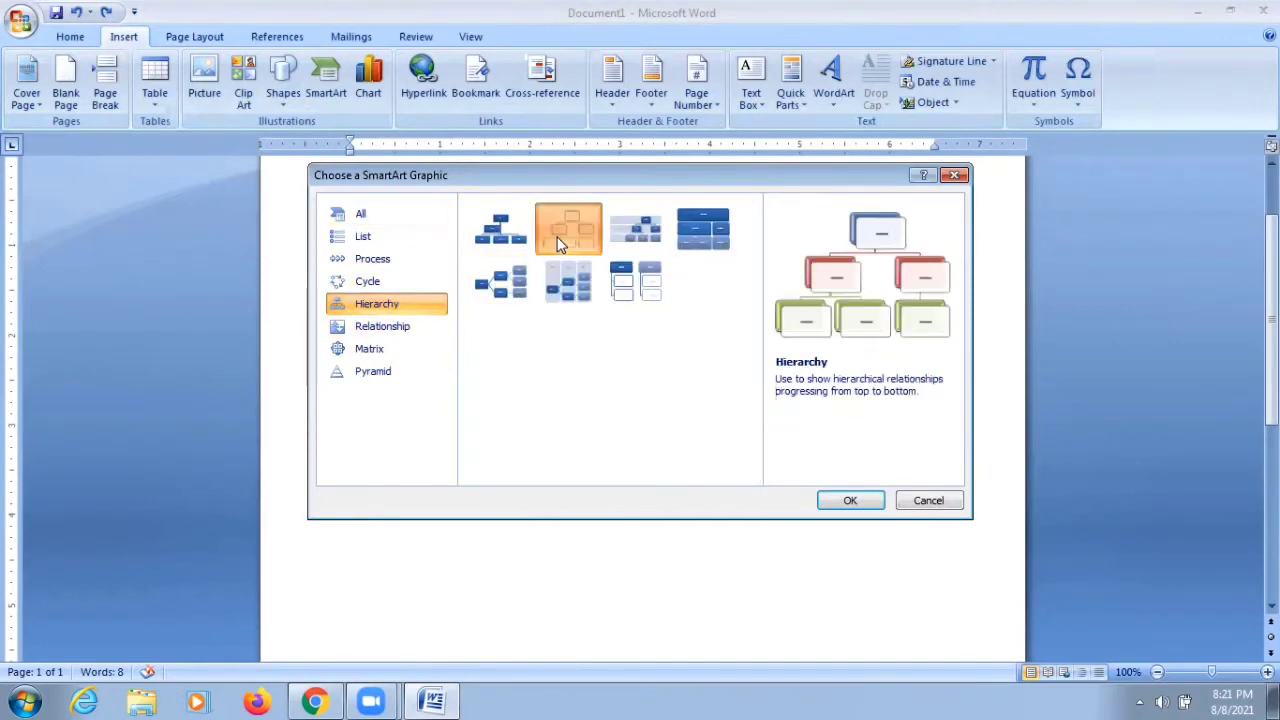
pyautogui.click(838, 500)
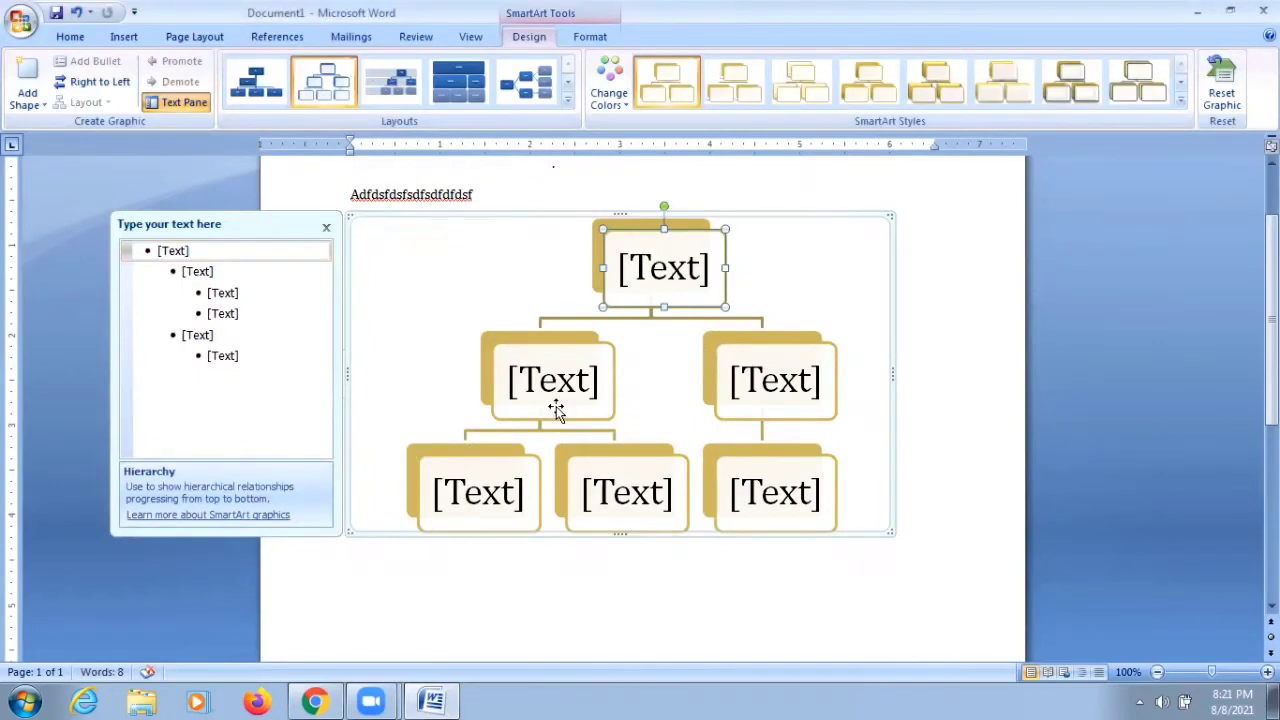
# - Select the hierarchy's top box, delete the graphic, then undo to restore it
pyautogui.click(504, 190)
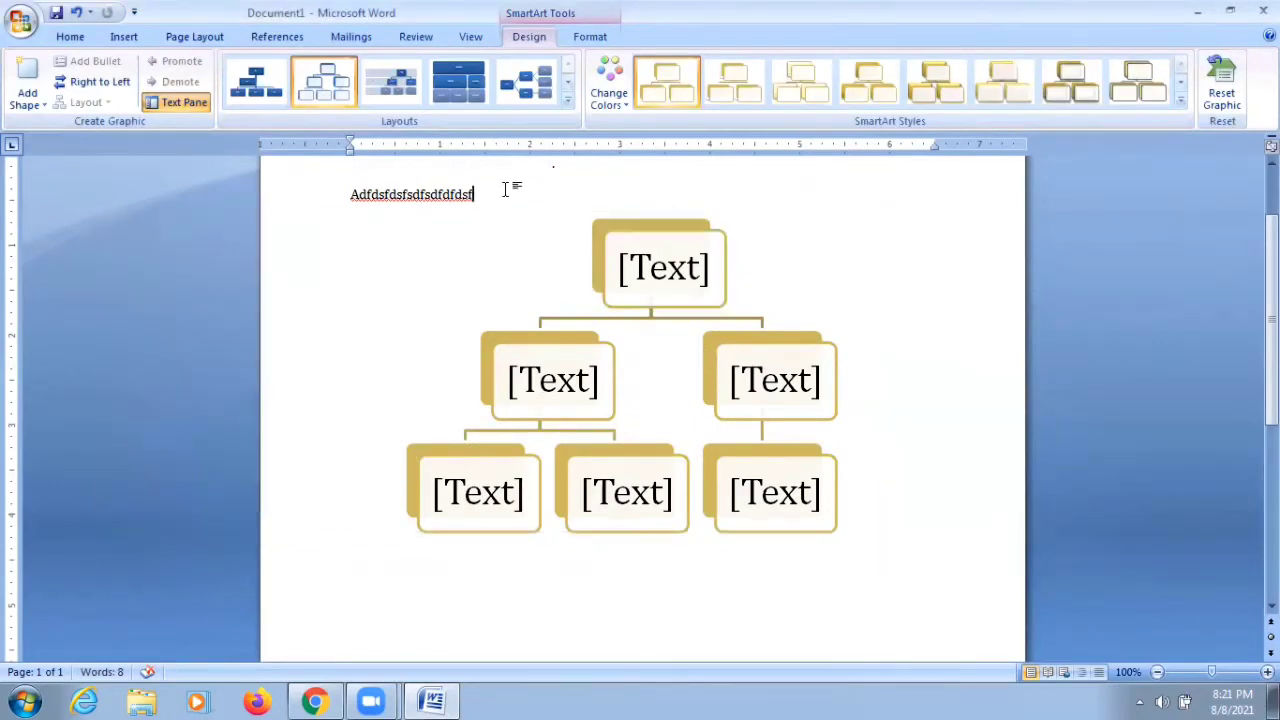
pyautogui.click(612, 284)
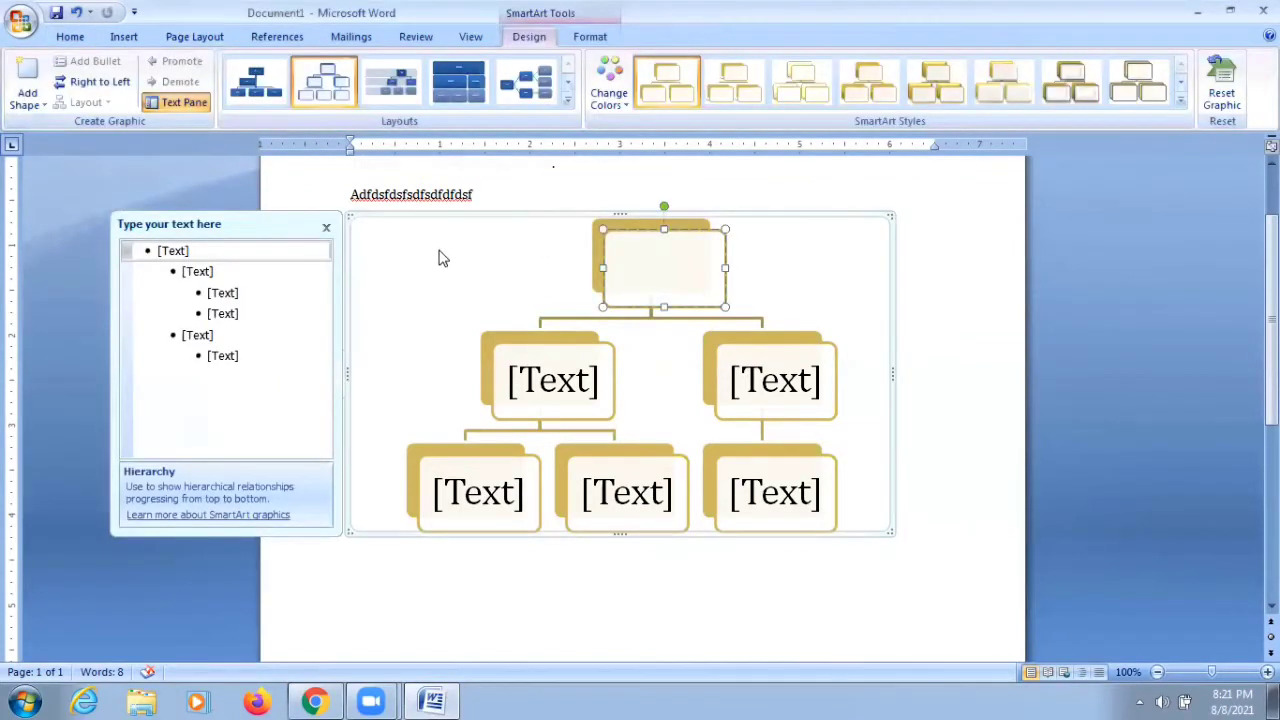
pyautogui.click(438, 258)
pyautogui.click(615, 252)
pyautogui.click(620, 232)
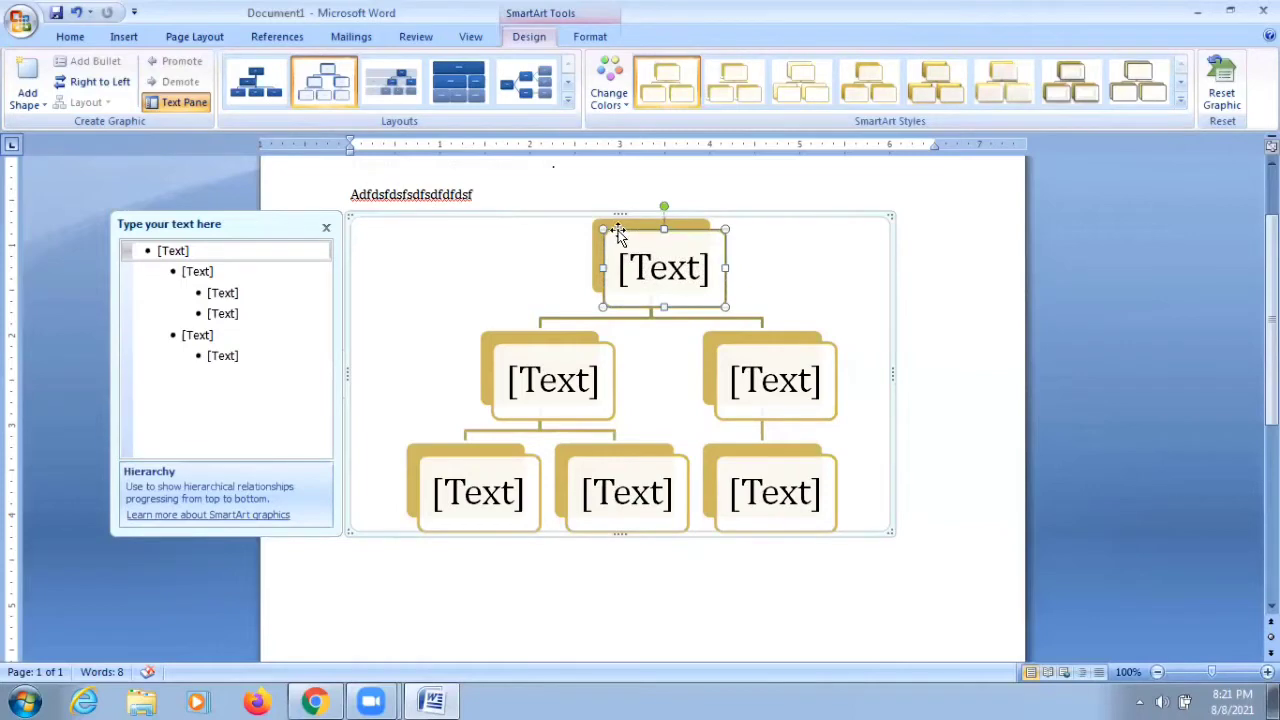
pyautogui.press('Delete')
pyautogui.hotkey('ctrl', 'z')
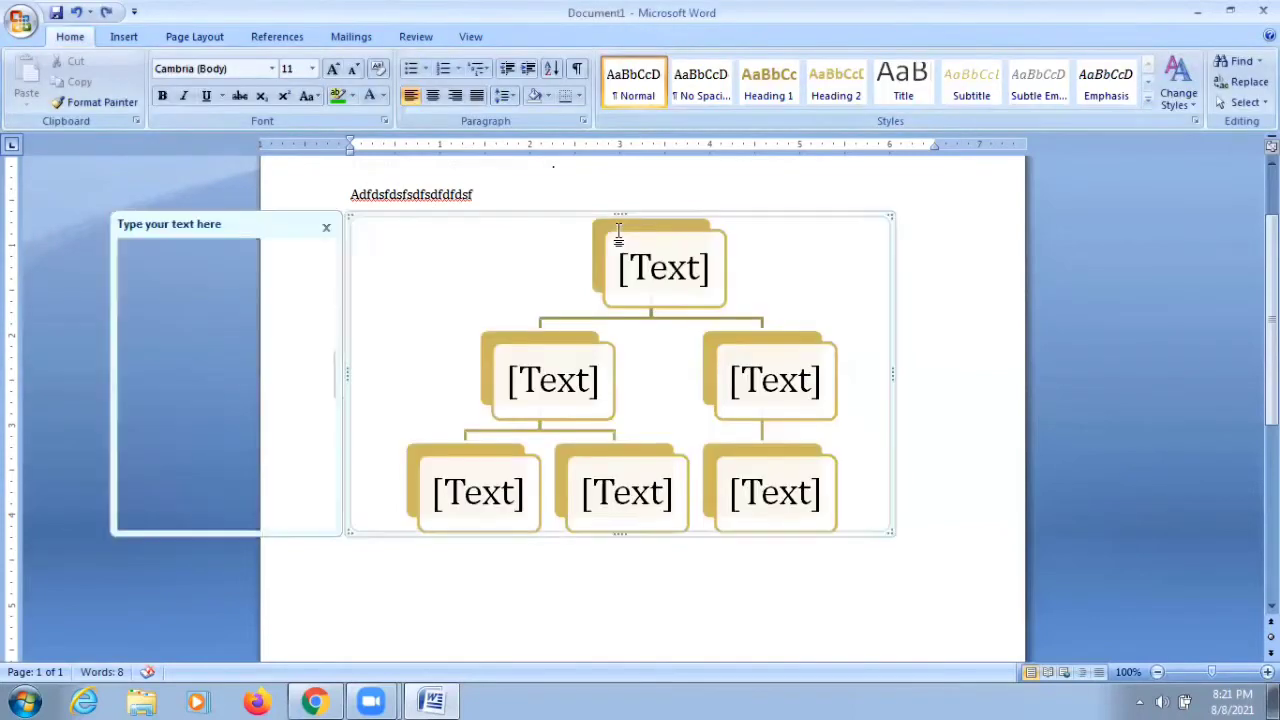
# - Apply the Paper theme effects to the document
pyautogui.click(193, 40)
pyautogui.click(105, 101)
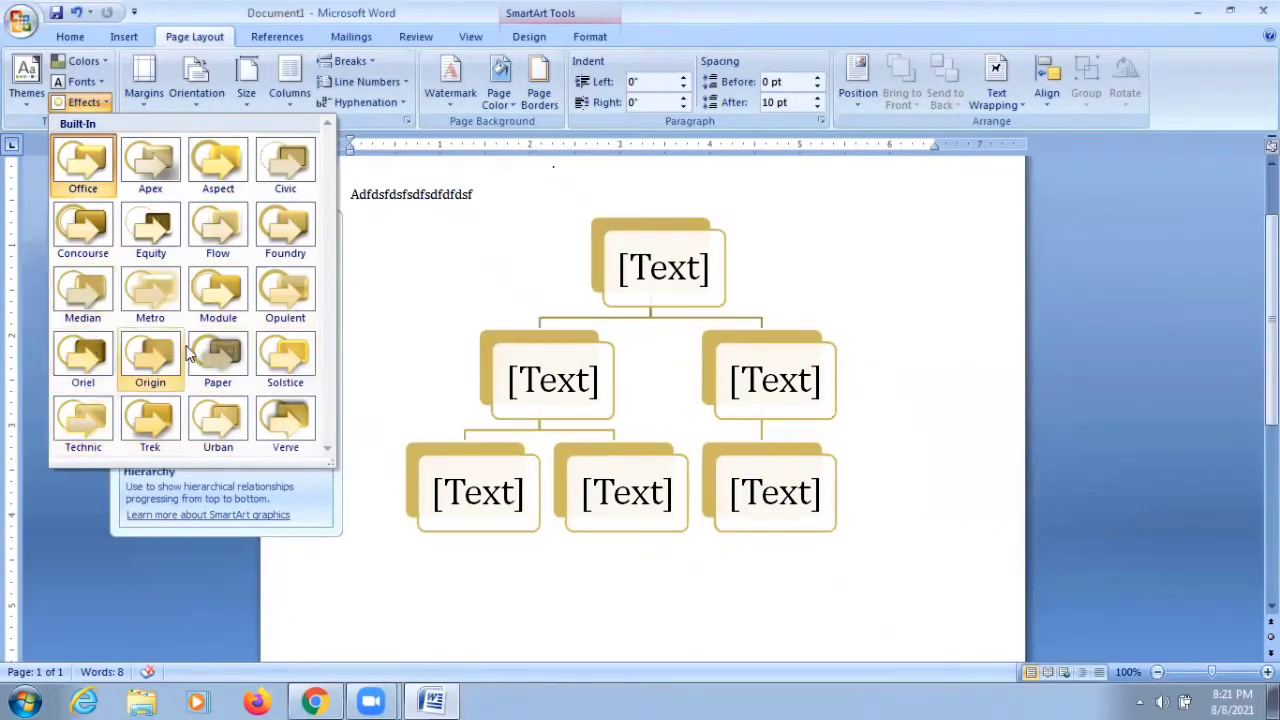
pyautogui.click(216, 349)
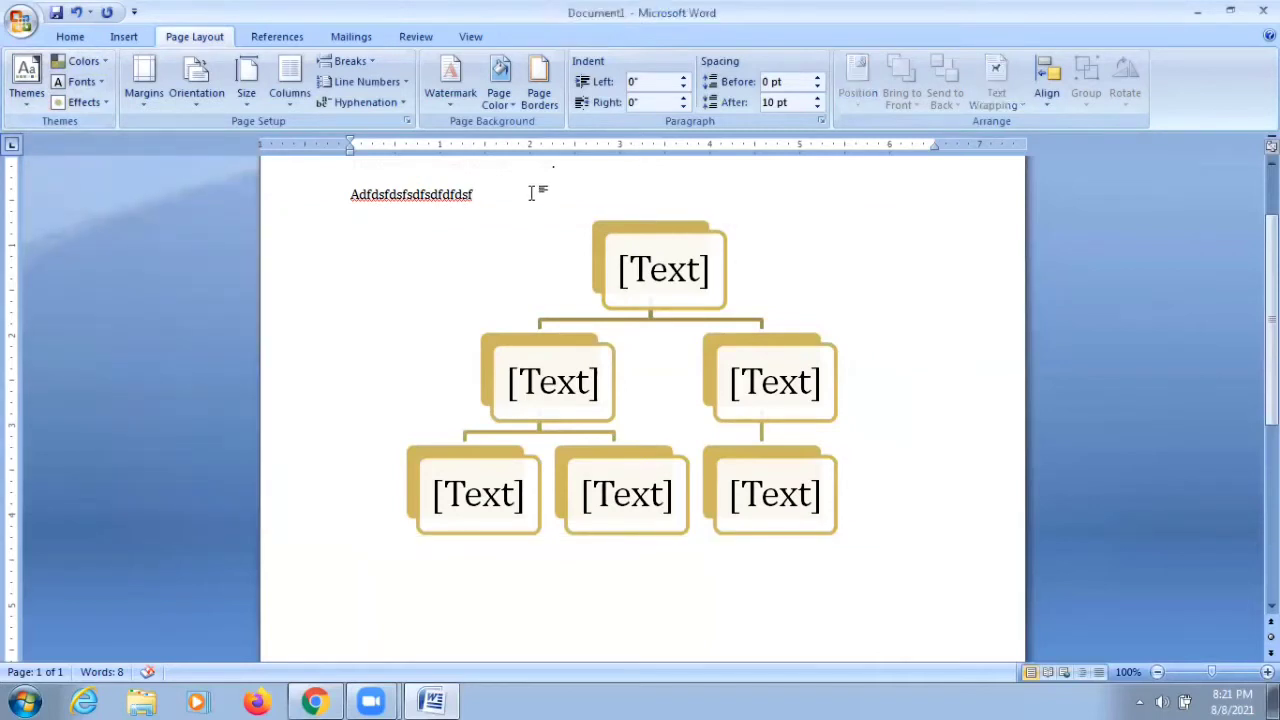
# - Insert a blank page after the first line and add 'ajdlkfjdf' to the second line
pyautogui.scroll(1, 524, 227)
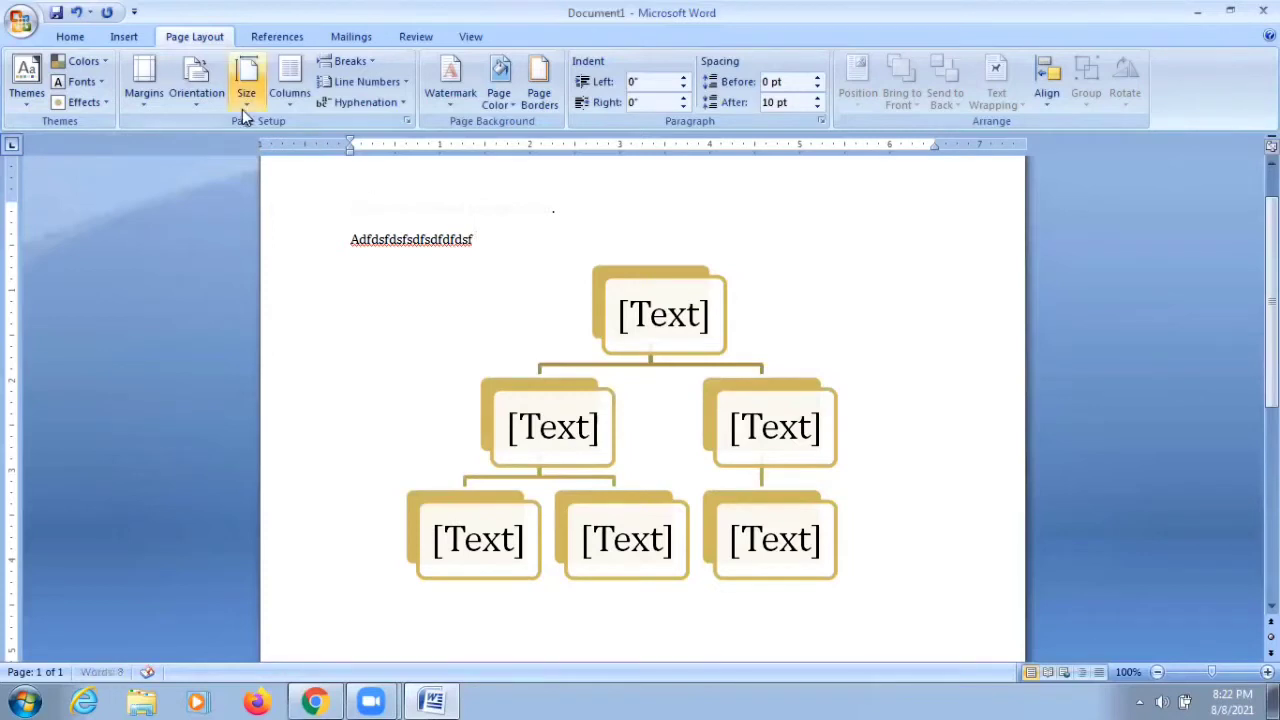
pyautogui.click(60, 40)
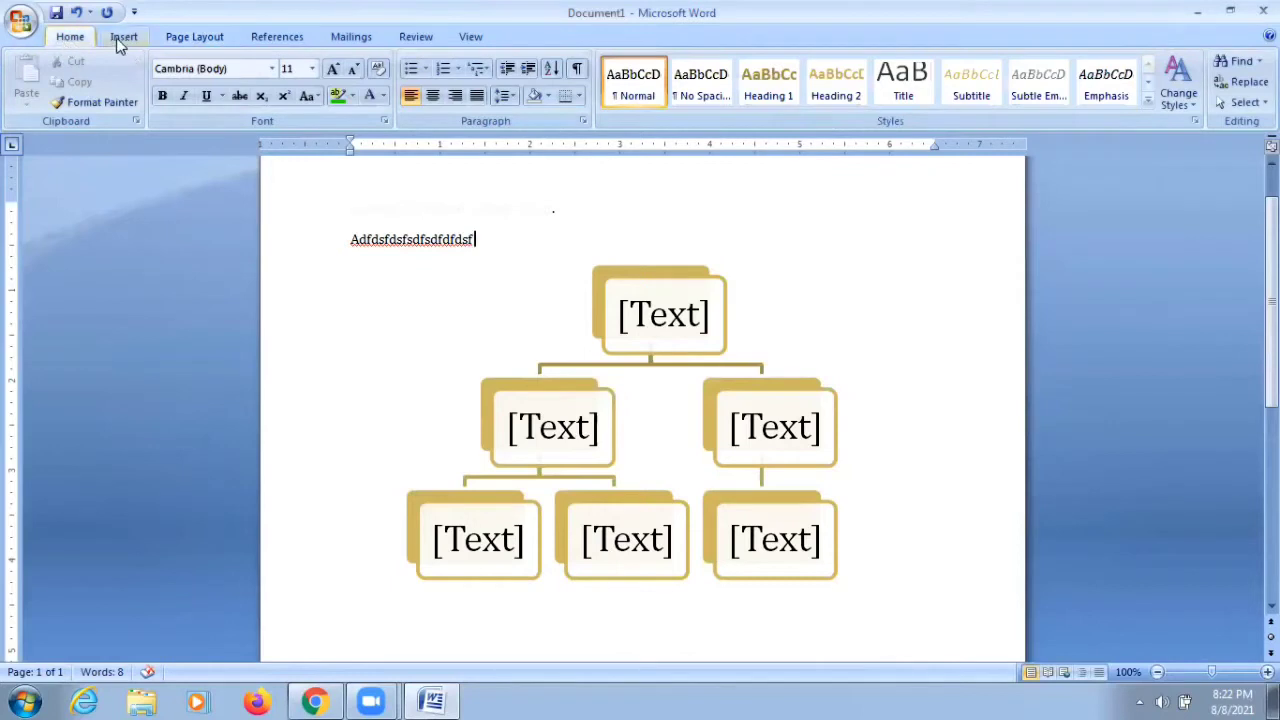
pyautogui.click(118, 38)
pyautogui.click(66, 80)
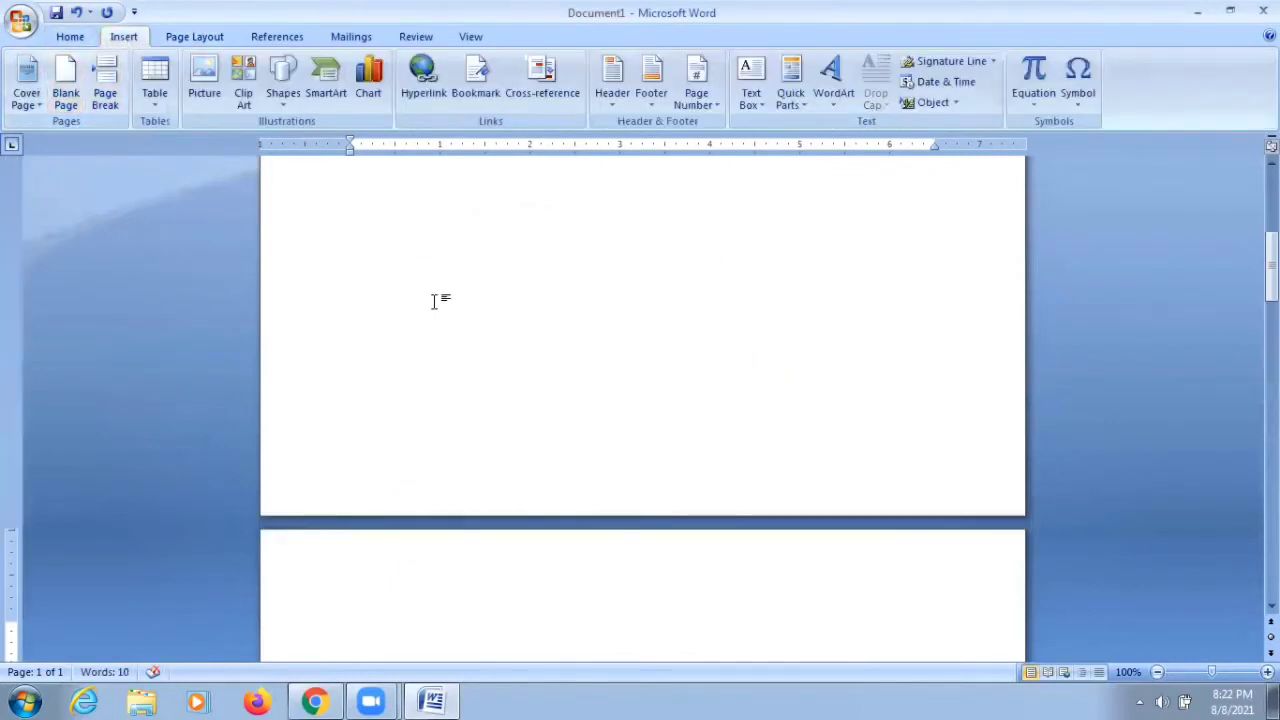
pyautogui.scroll(10, 428, 300)
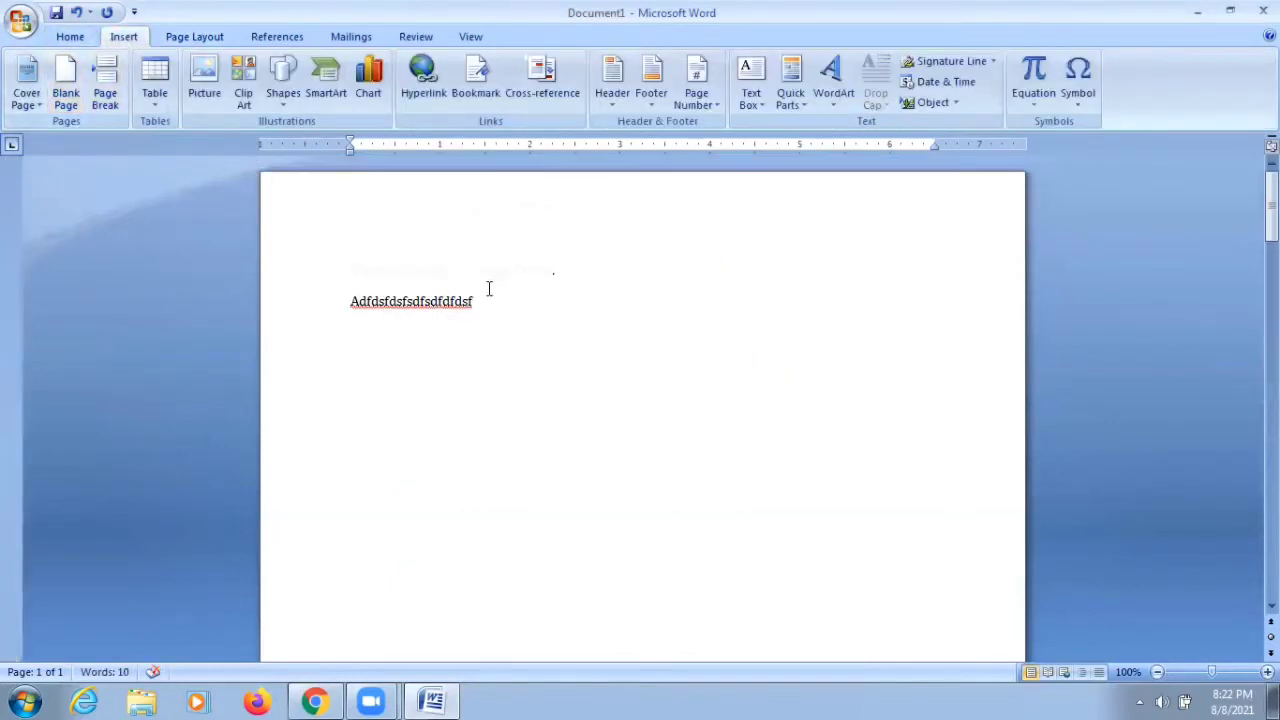
pyautogui.write('ajdlkfjdf')
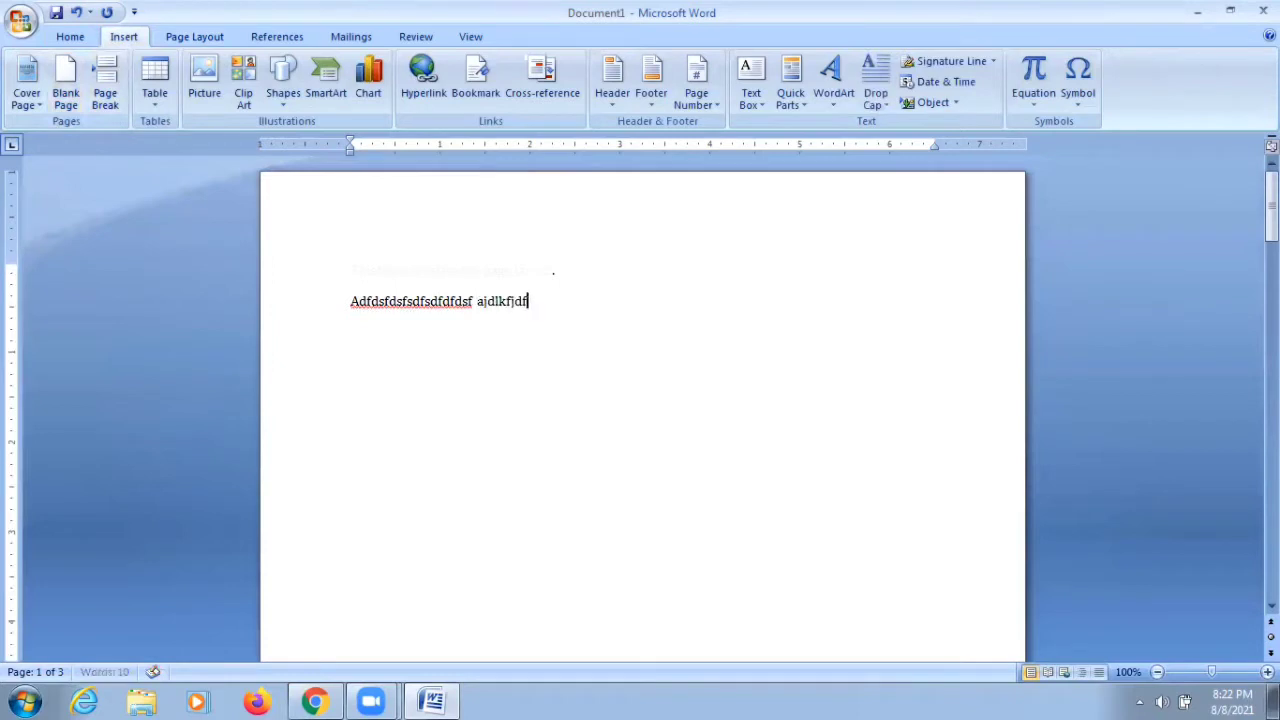
pyautogui.click(348, 301)
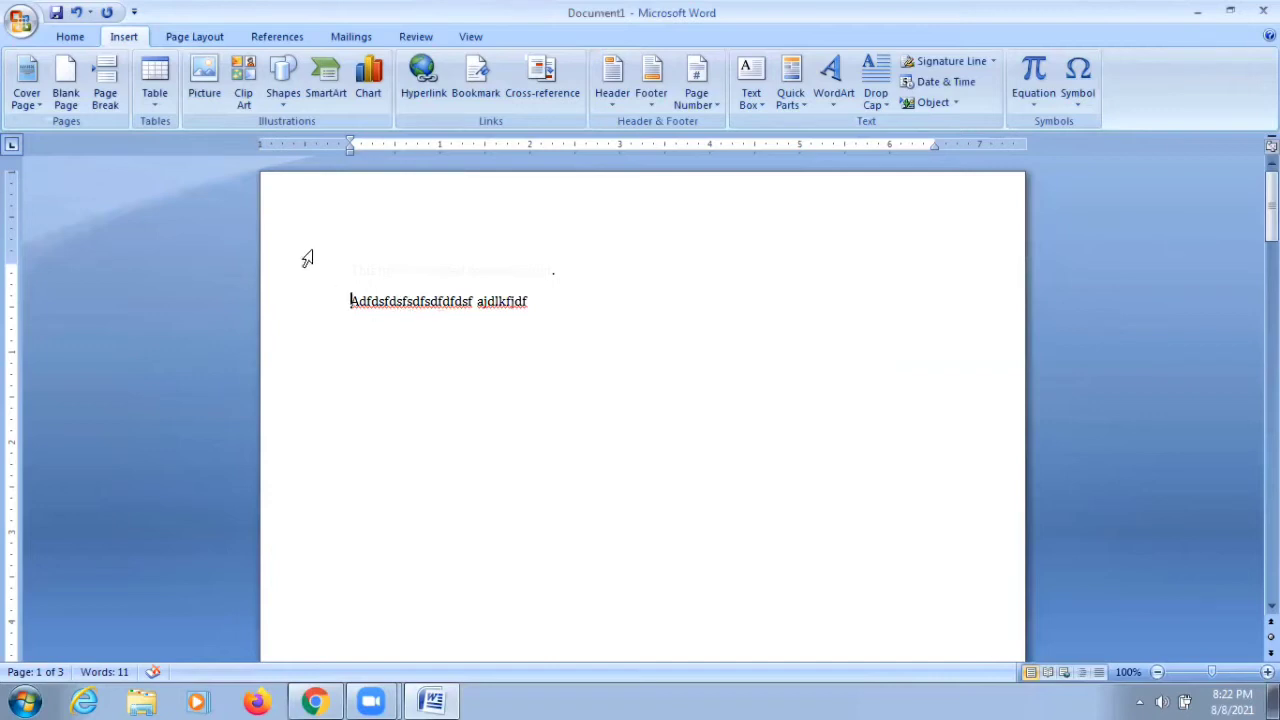
pyautogui.click(181, 37)
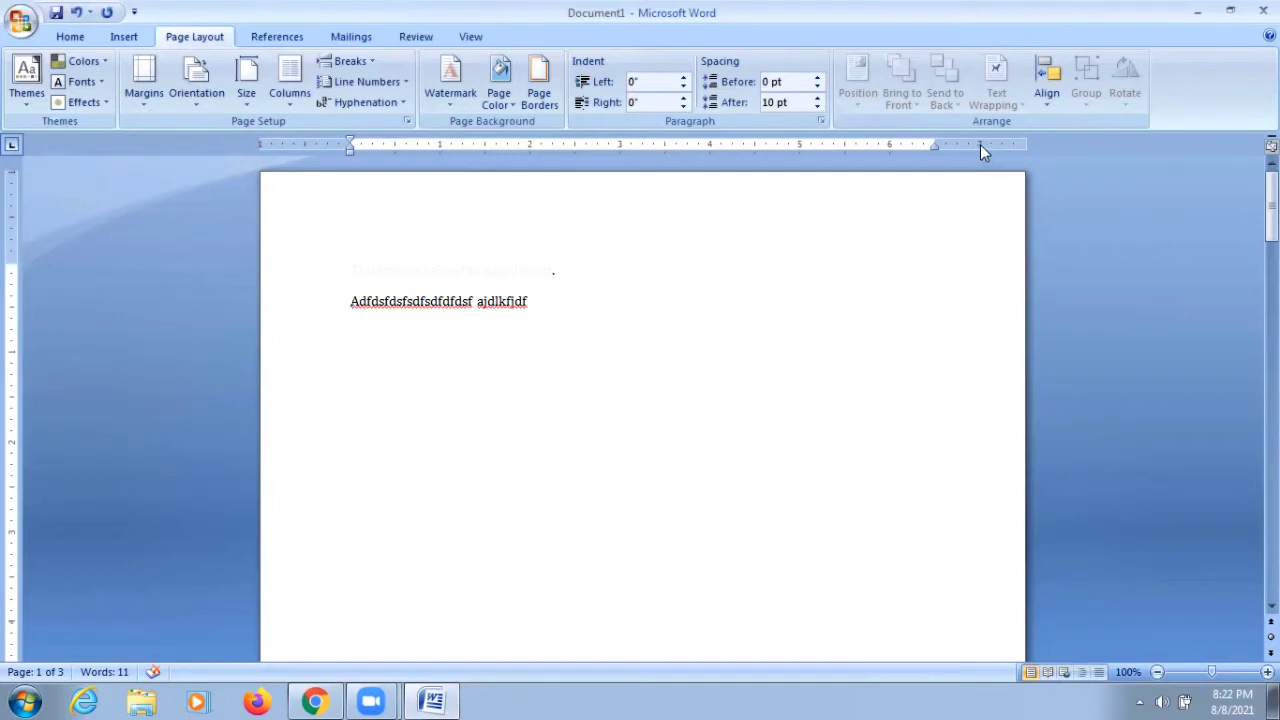
pyautogui.click(141, 100)
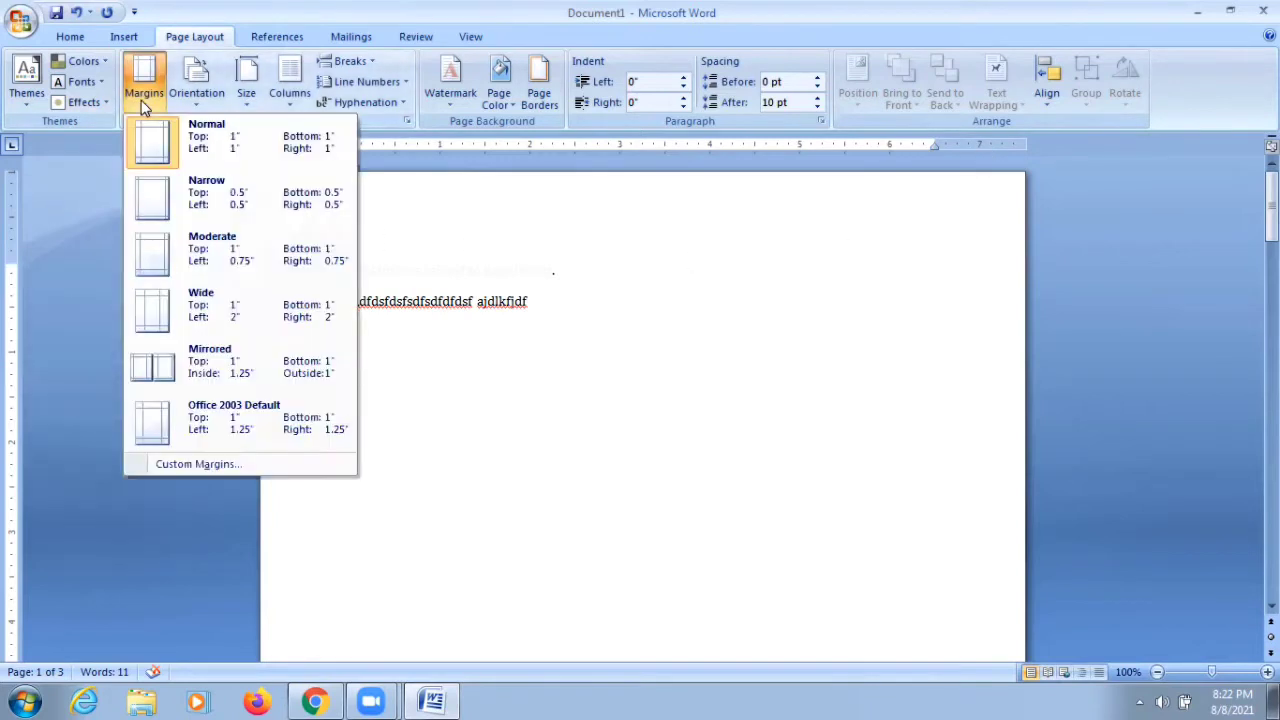
pyautogui.click(175, 200)
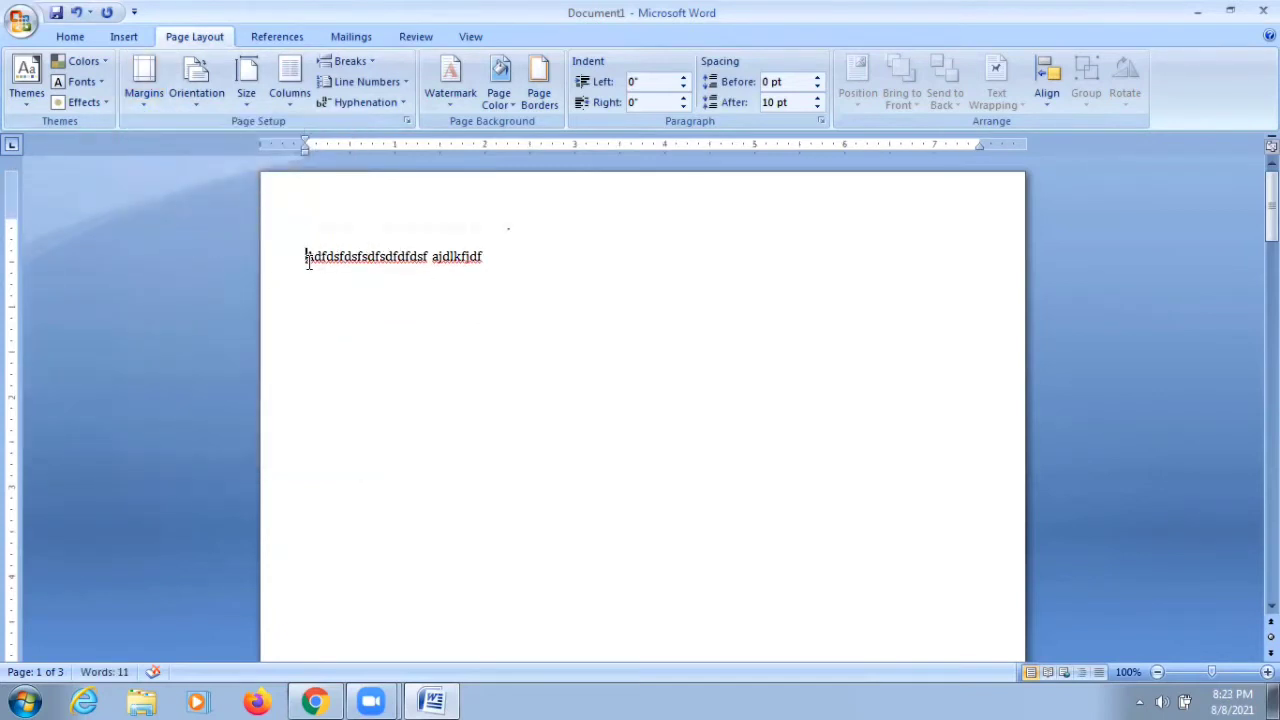
pyautogui.click(145, 106)
pyautogui.click(168, 367)
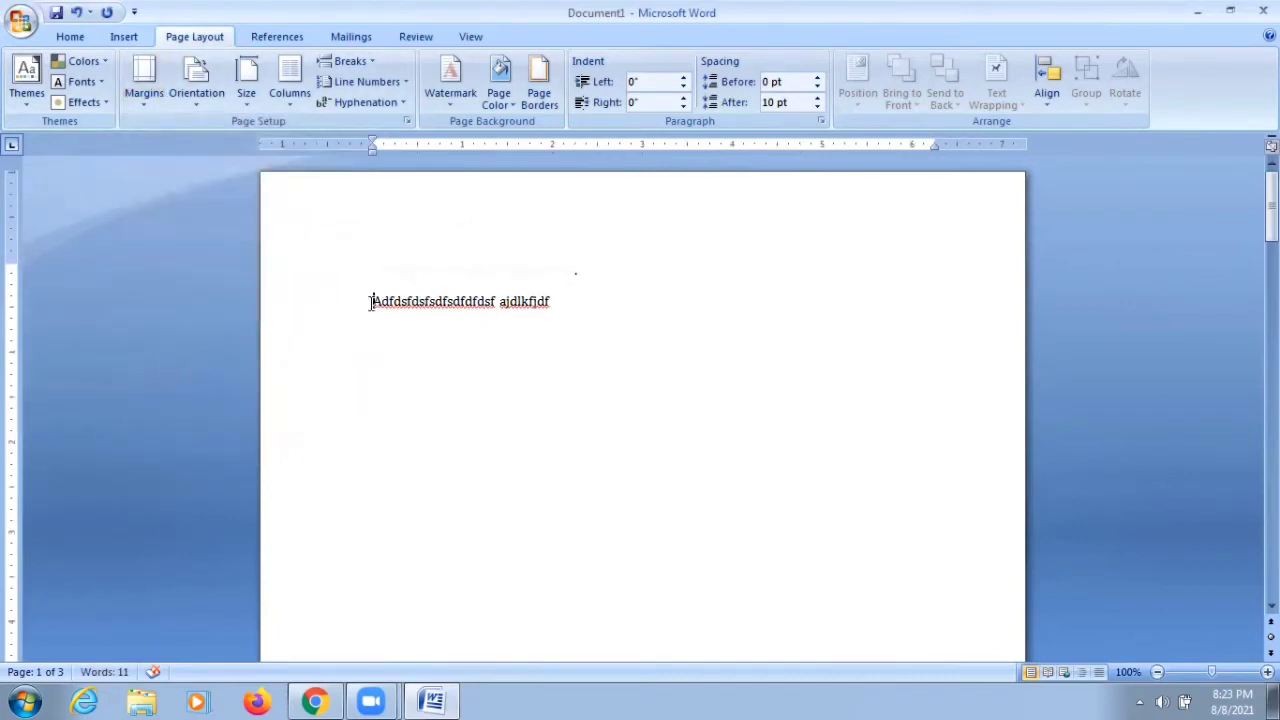
pyautogui.click(144, 80)
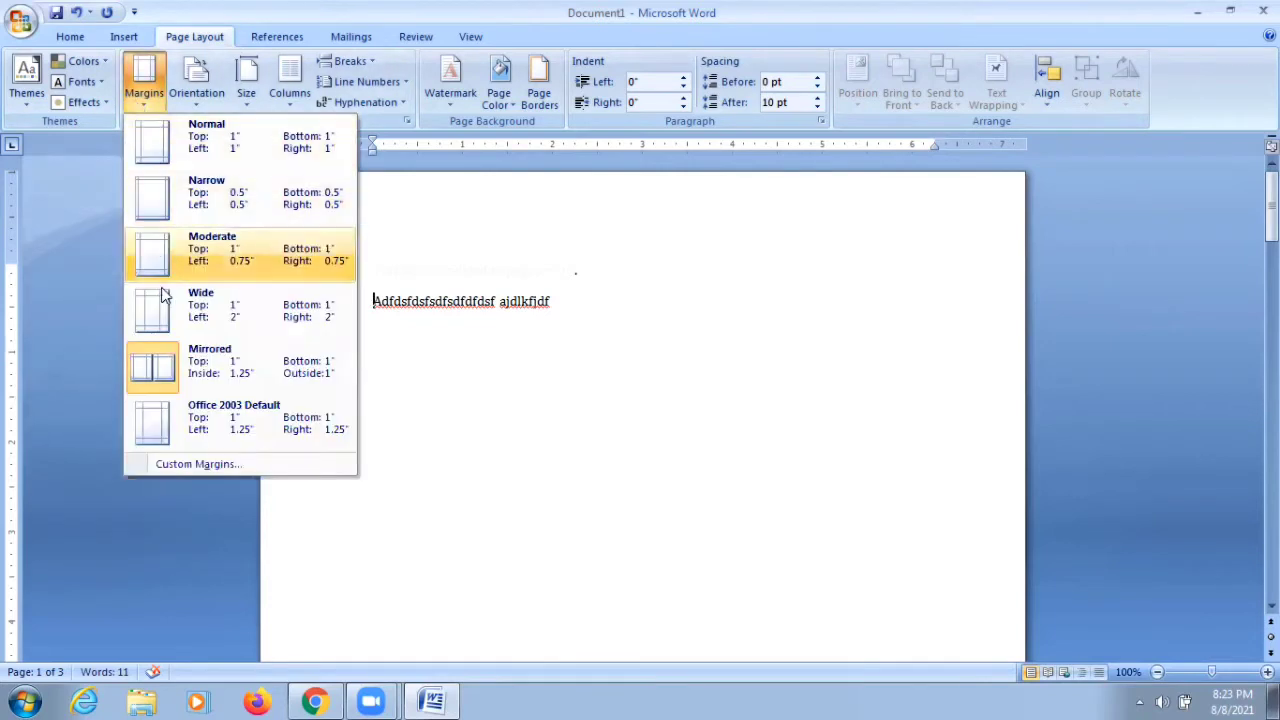
pyautogui.click(166, 420)
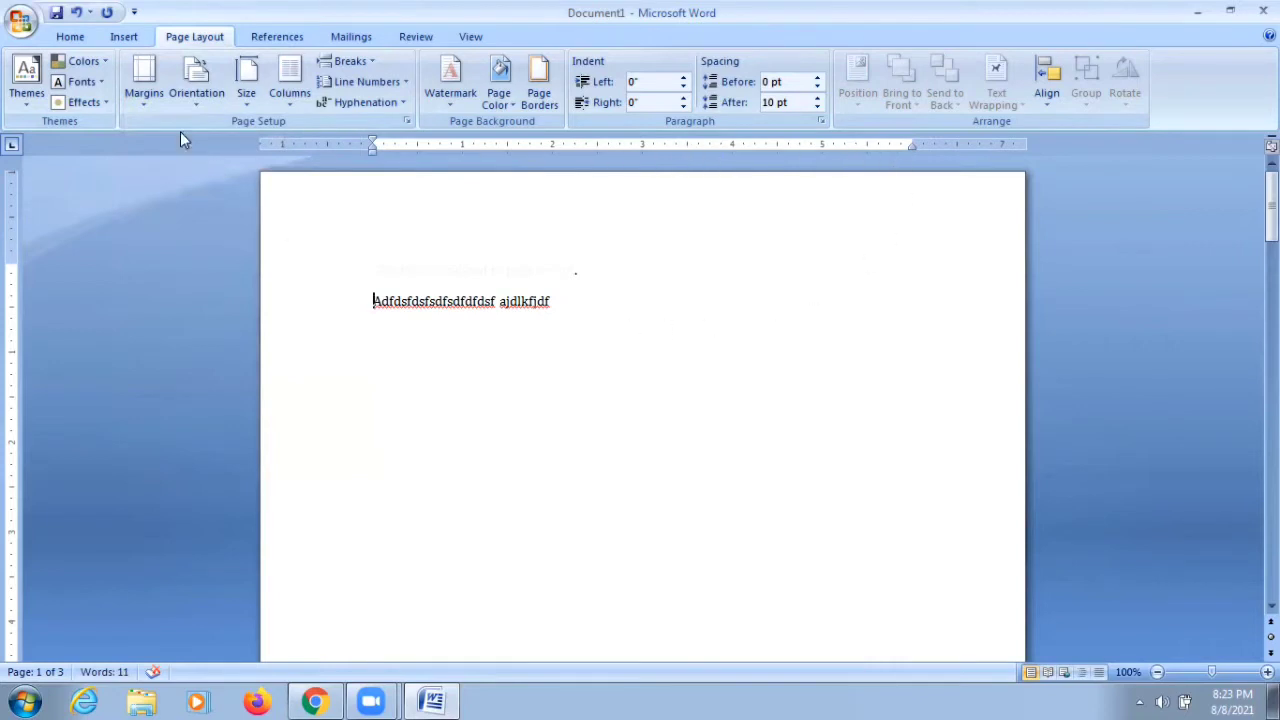
pyautogui.click(146, 101)
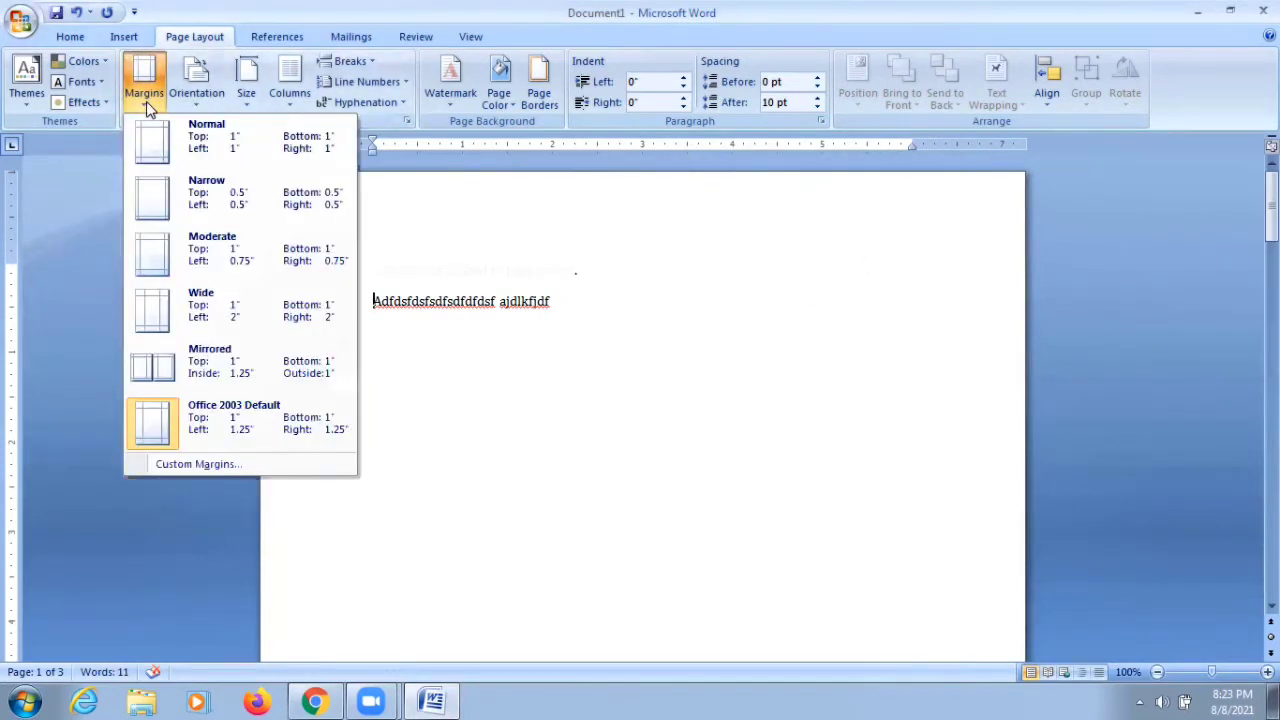
pyautogui.click(450, 206)
pyautogui.click(150, 100)
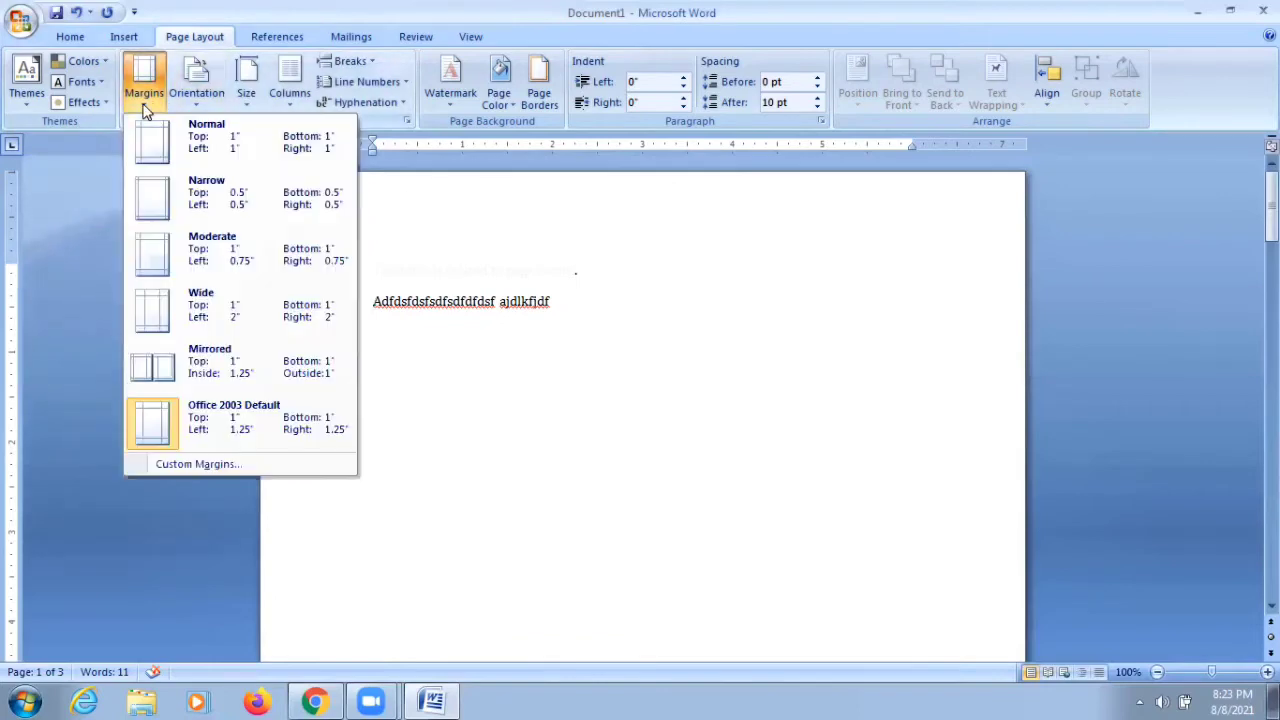
pyautogui.click(395, 208)
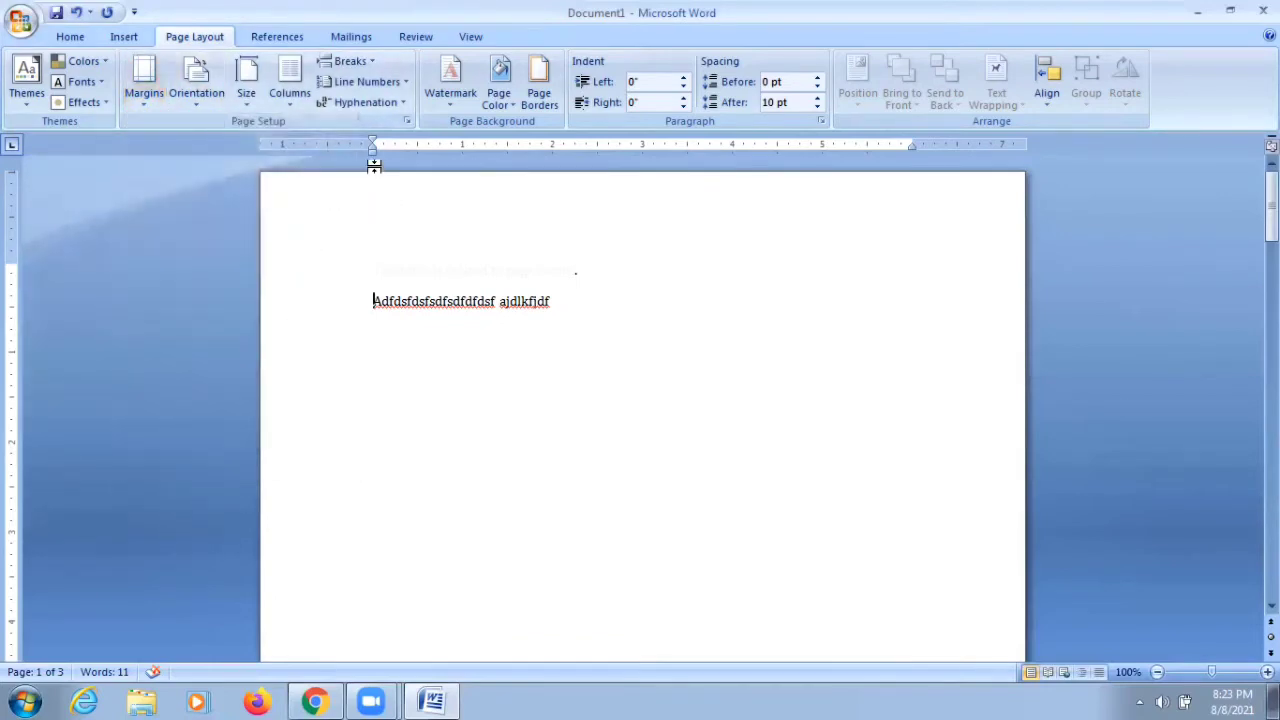
# - Set the left indent to 1" and the right indent near 4.7", add filler text, then reset the left indent to 0
pyautogui.moveTo(373, 152); pyautogui.dragTo(307, 152)
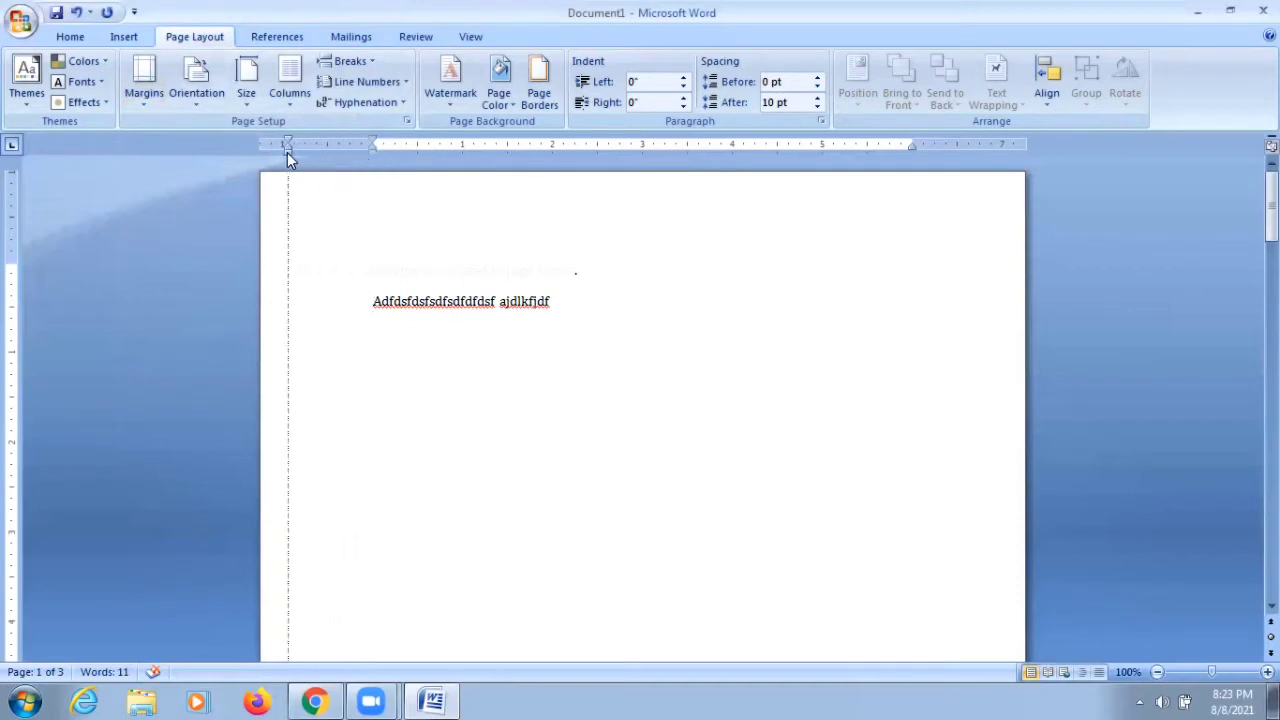
pyautogui.moveTo(307, 152); pyautogui.dragTo(279, 152)
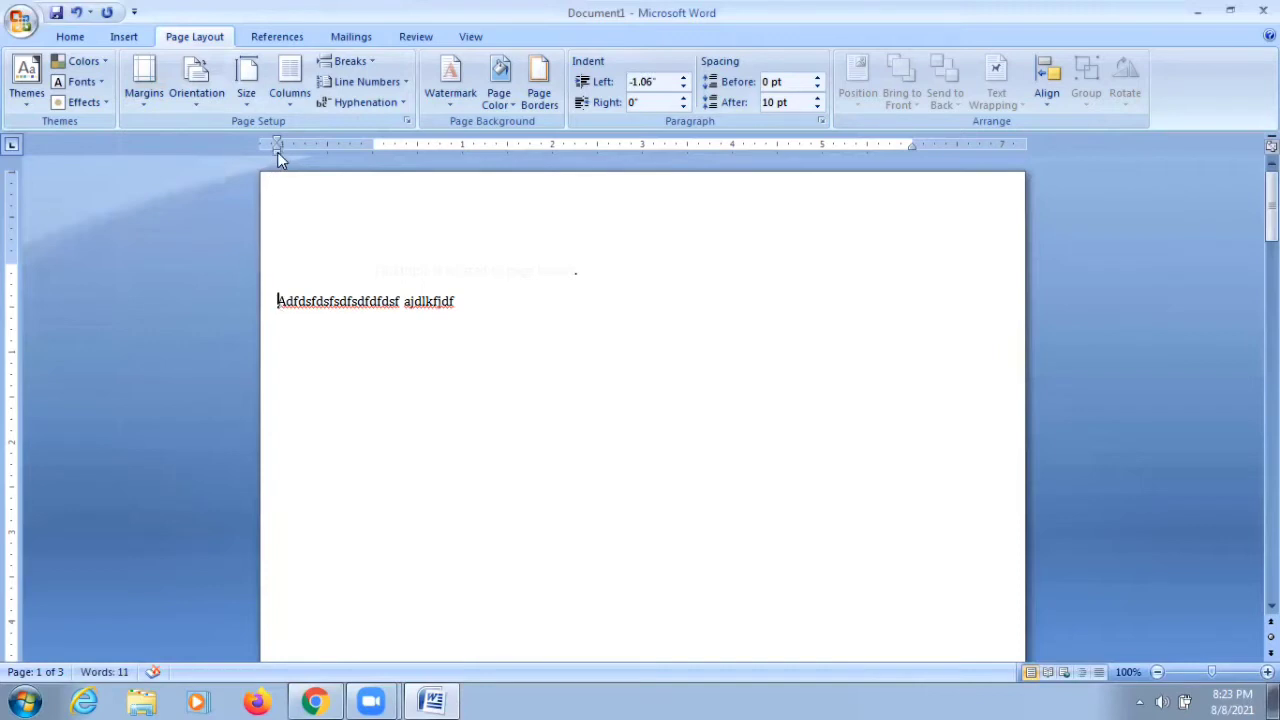
pyautogui.moveTo(281, 152); pyautogui.dragTo(429, 152)
pyautogui.moveTo(429, 152); pyautogui.dragTo(463, 152)
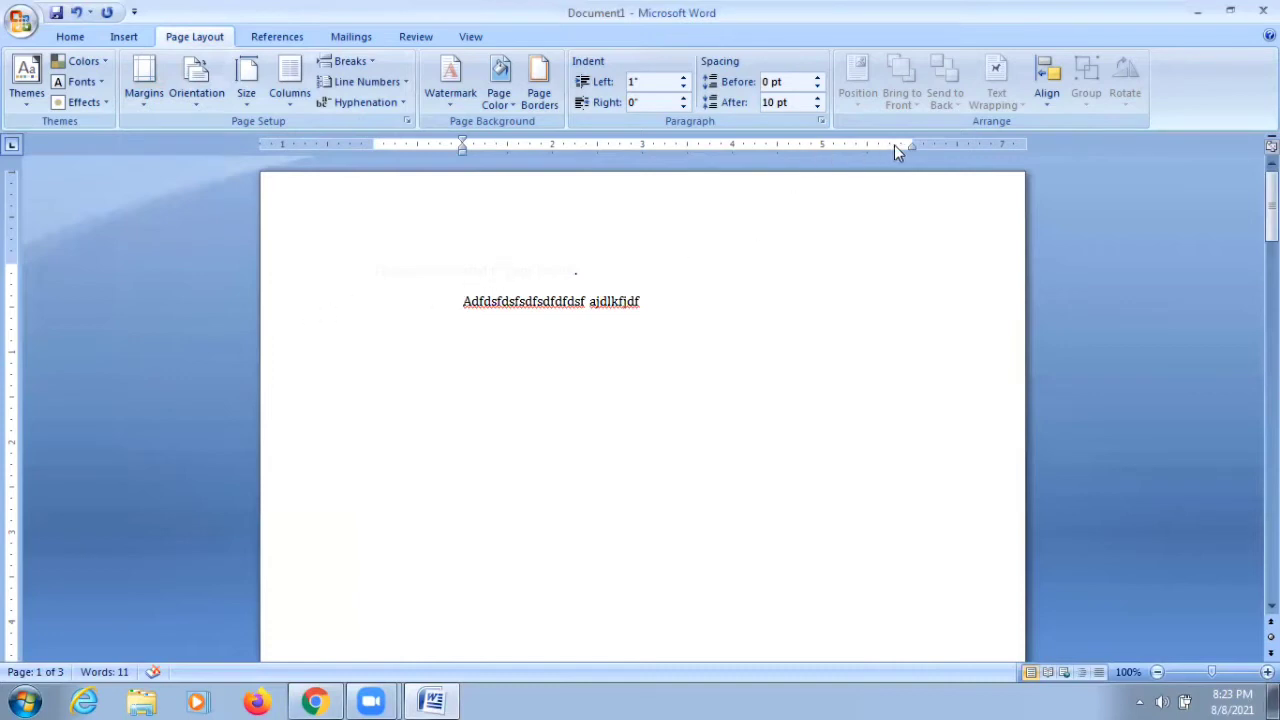
pyautogui.moveTo(910, 141); pyautogui.dragTo(793, 157)
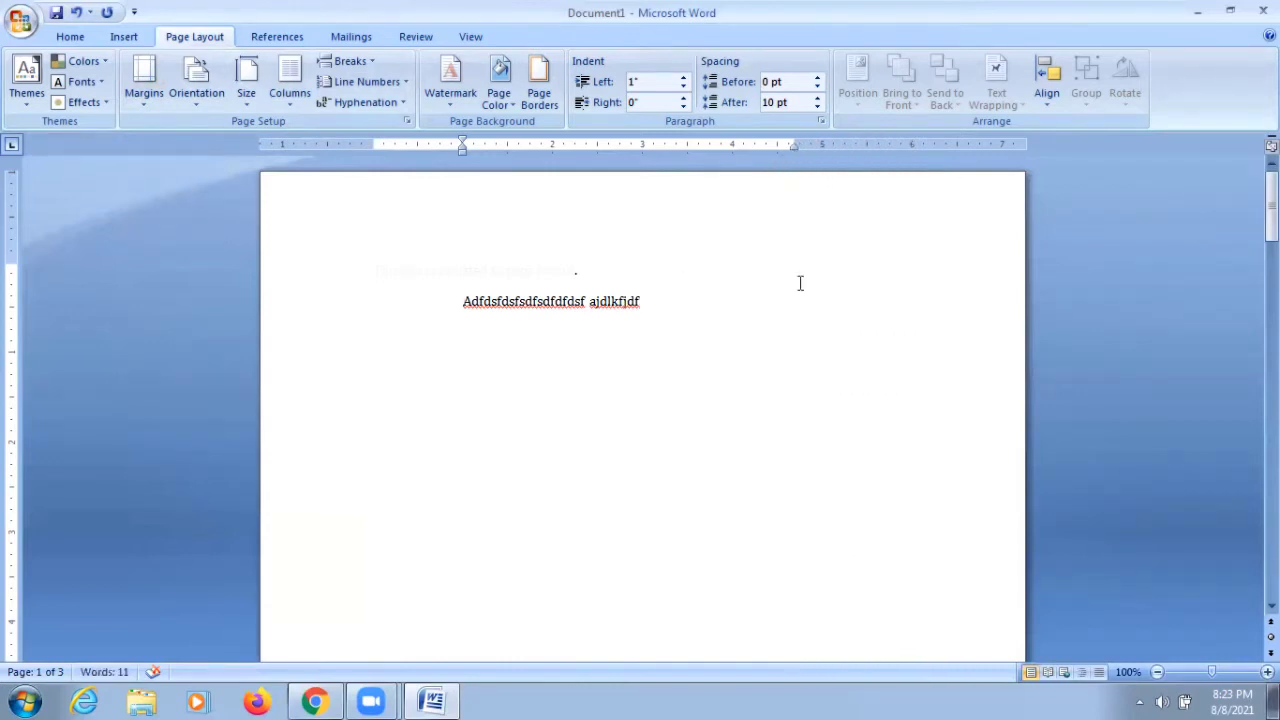
pyautogui.write('sdjsdfjksdf jksdfjk kjs')
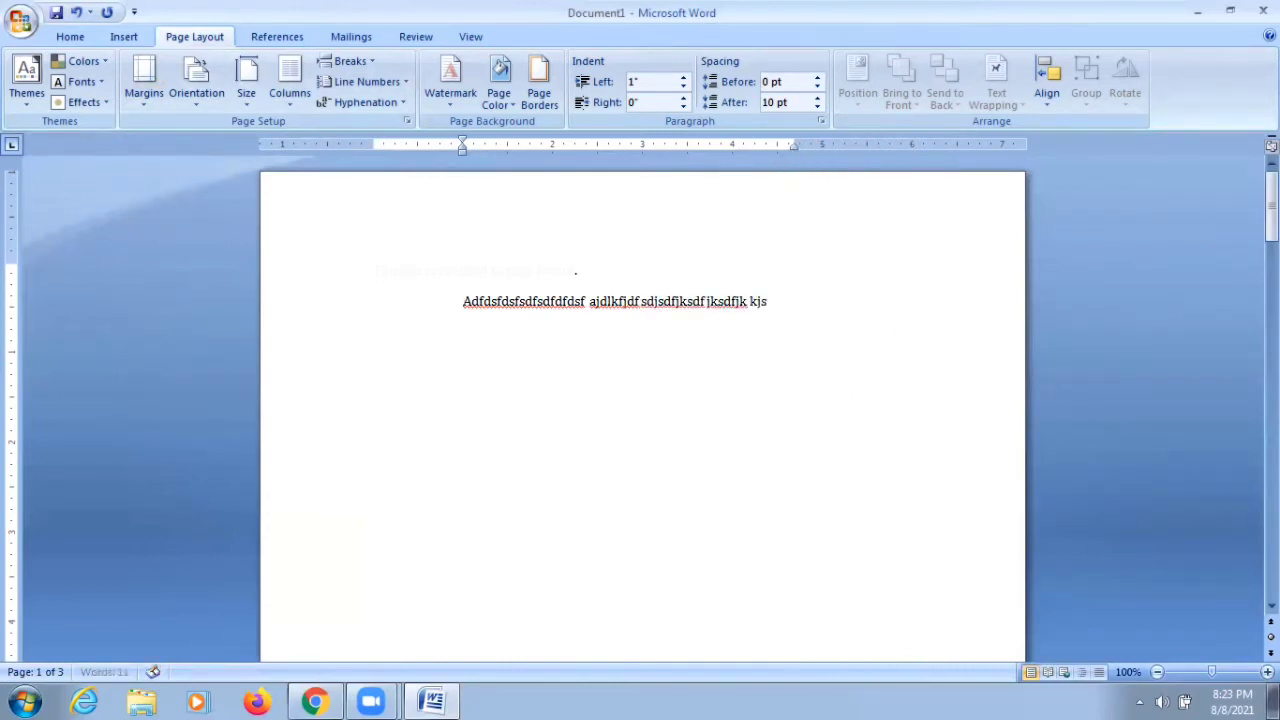
pyautogui.write('d fkjsdk fjsdklfj sdkfj dkfjdk fjsdklfjsdklf jkdsjfklsd jf')
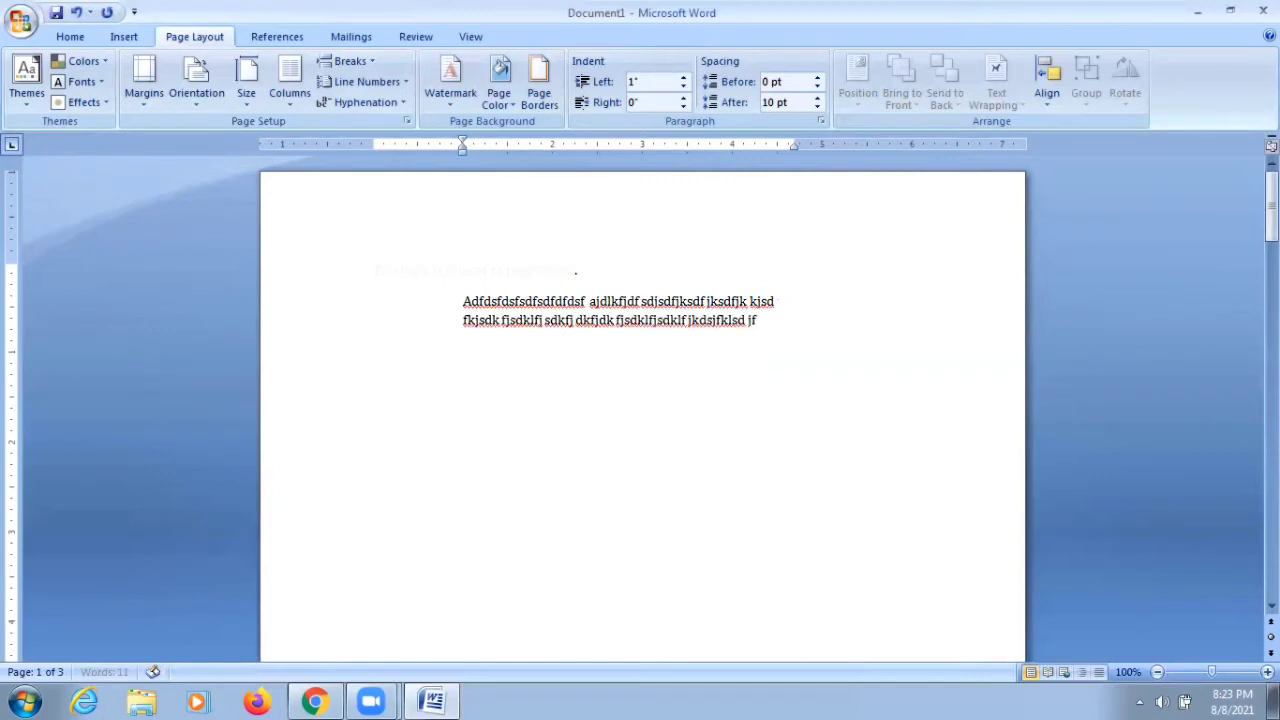
pyautogui.write('klsdf jdklsfjklsd fjds kl')
pyautogui.write('fjsdklf jsdklf jdsklfj dsklfj')
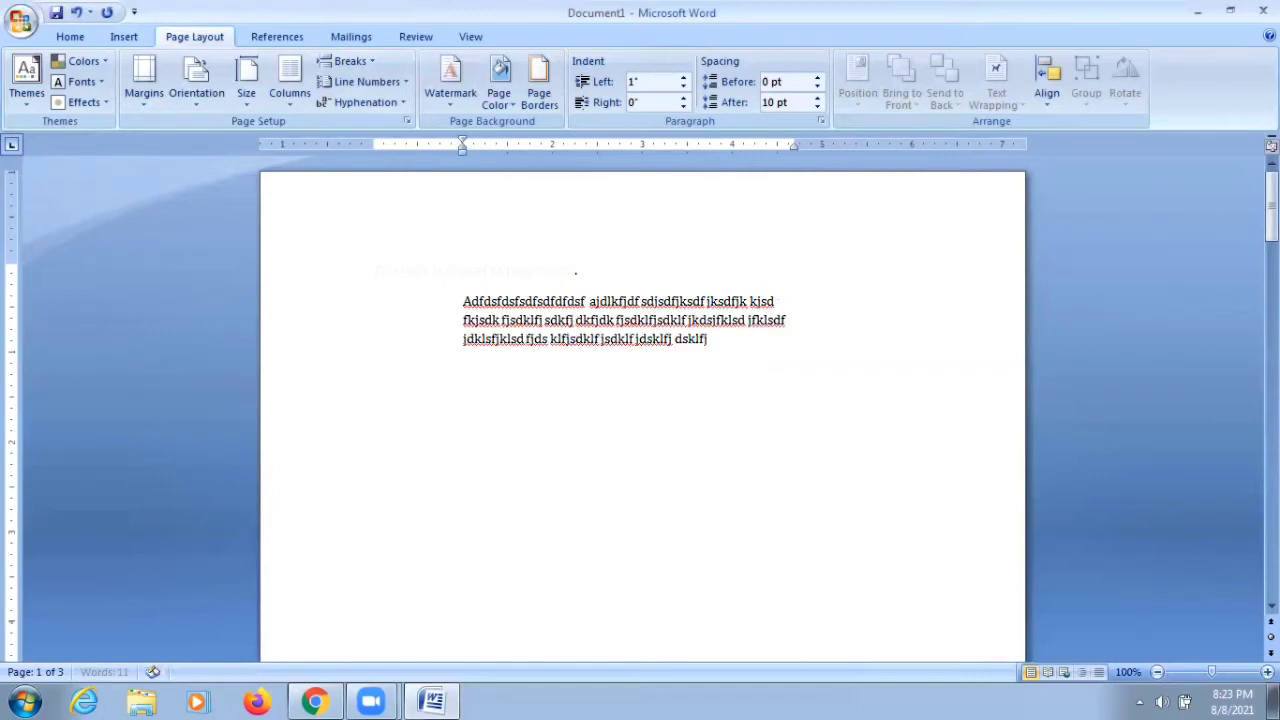
pyautogui.write('sdf kljsdfkljsdksk')
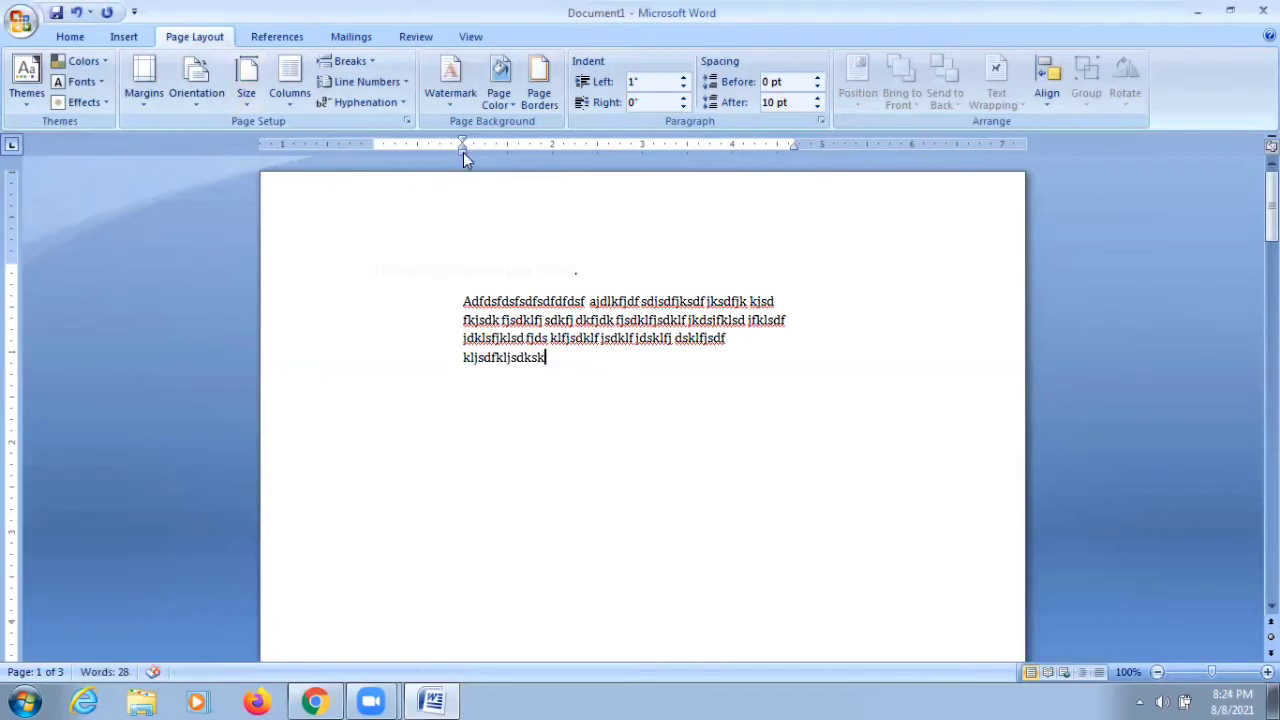
pyautogui.moveTo(463, 152); pyautogui.dragTo(372, 175)
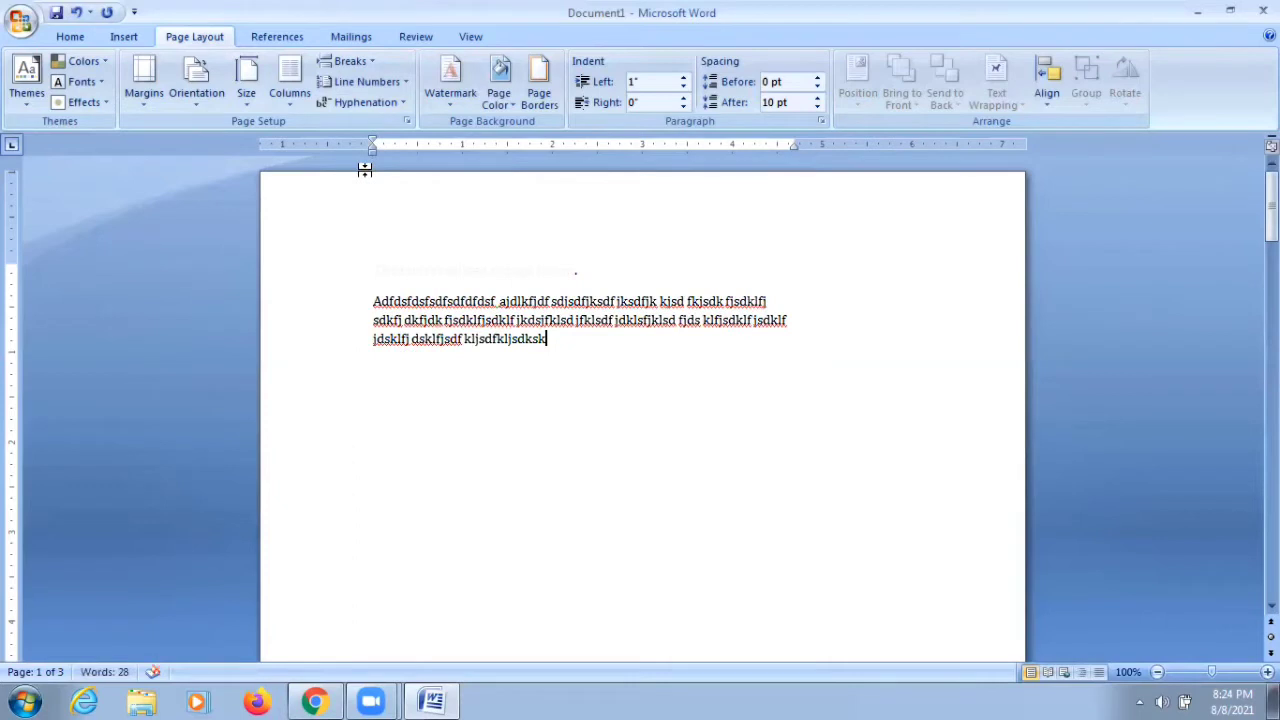
# - Look over the page orientation choices and scroll through the document
pyautogui.click(193, 105)
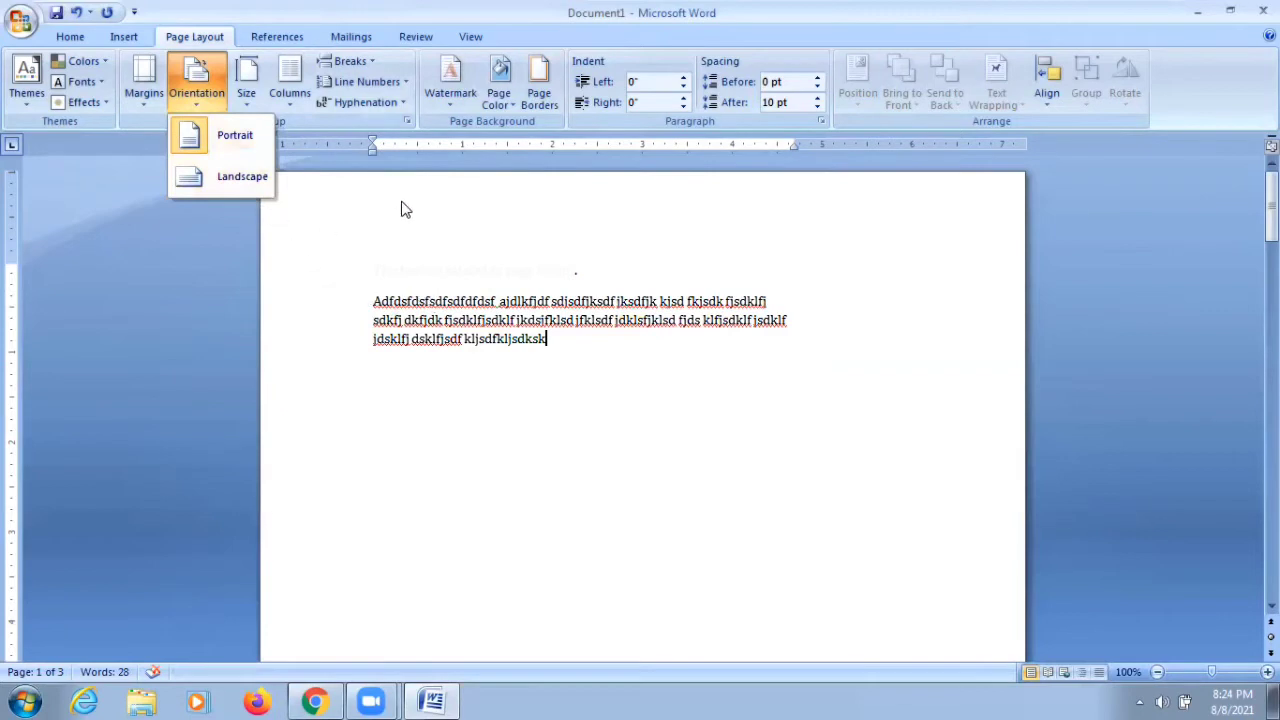
pyautogui.moveTo(1271, 205)
pyautogui.mouseDown()
pyautogui.moveTo(1271, 290)
pyautogui.moveTo(1271, 205)
pyautogui.mouseUp()
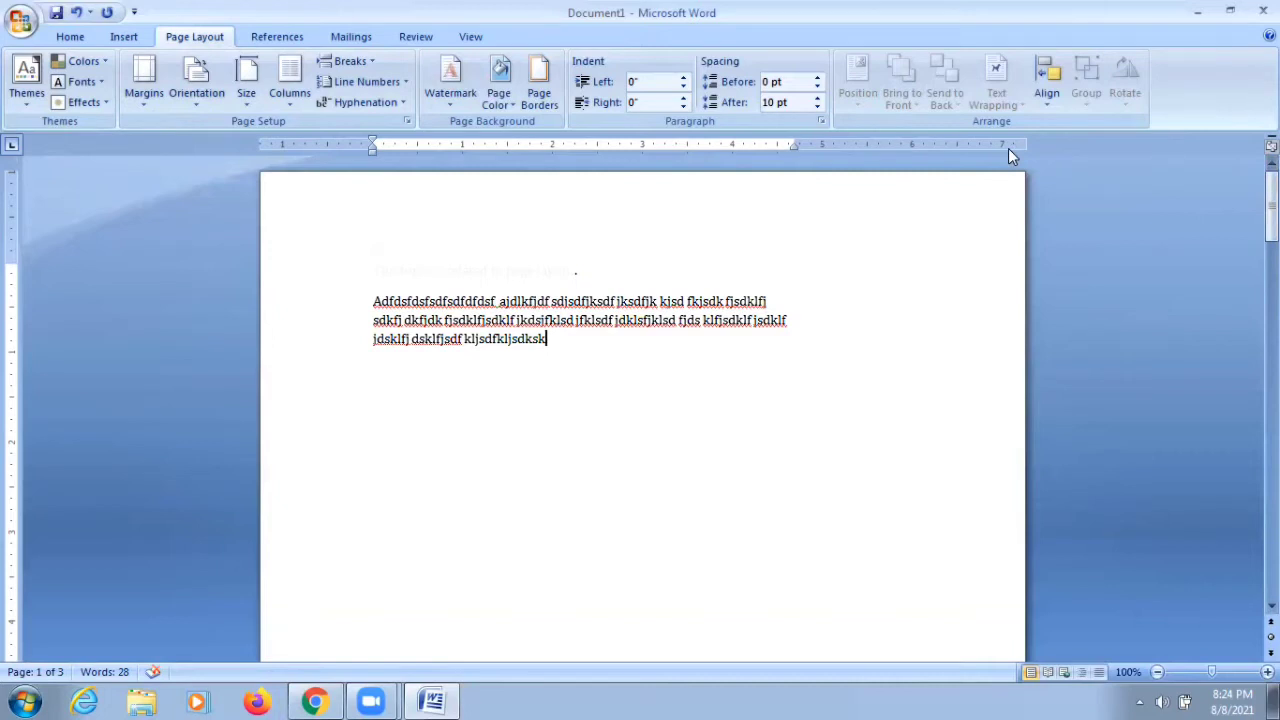
pyautogui.scroll(-3, 614, 326)
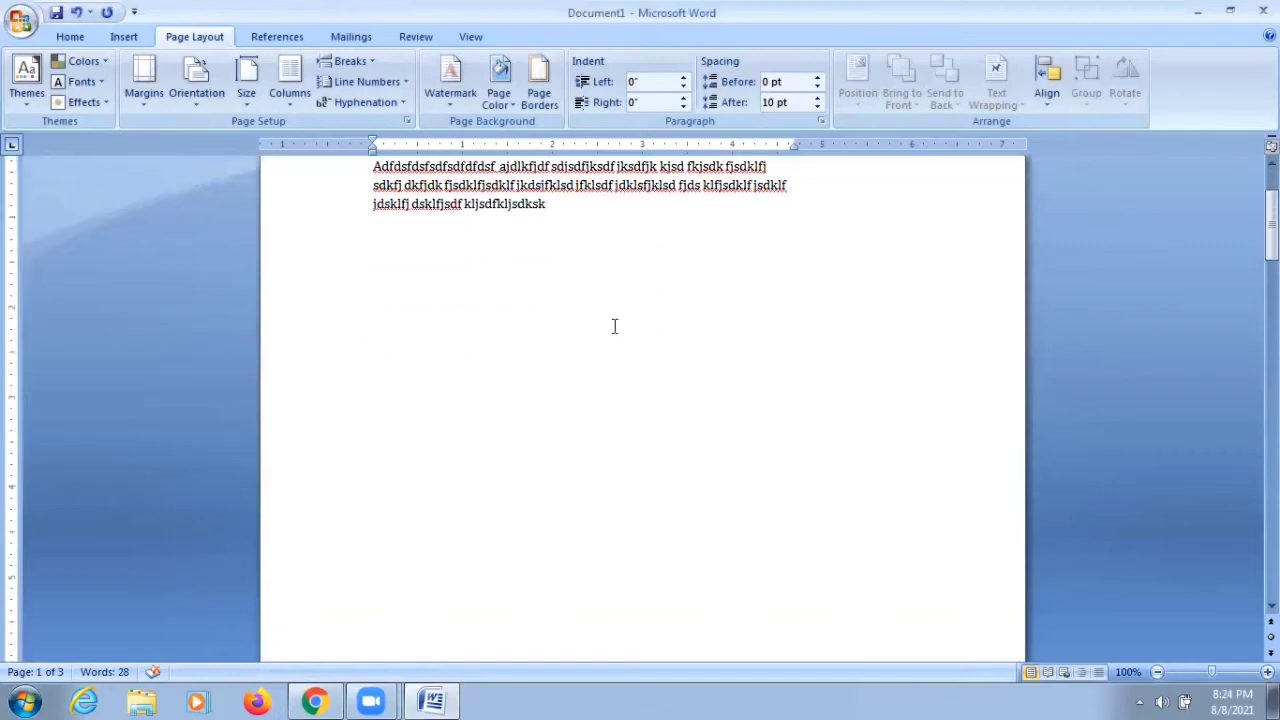
pyautogui.scroll(-3, 614, 326)
pyautogui.scroll(-3, 614, 326)
pyautogui.scroll(-3, 614, 326)
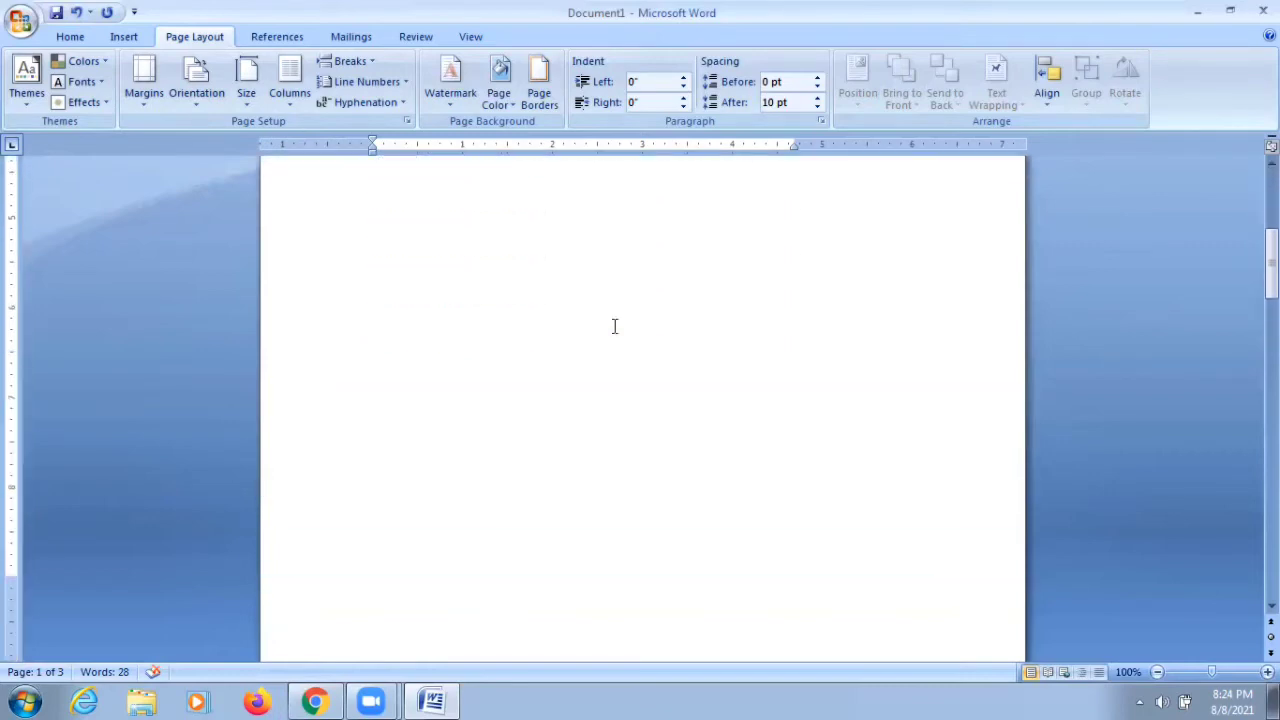
pyautogui.scroll(6, 614, 326)
pyautogui.scroll(3, 614, 326)
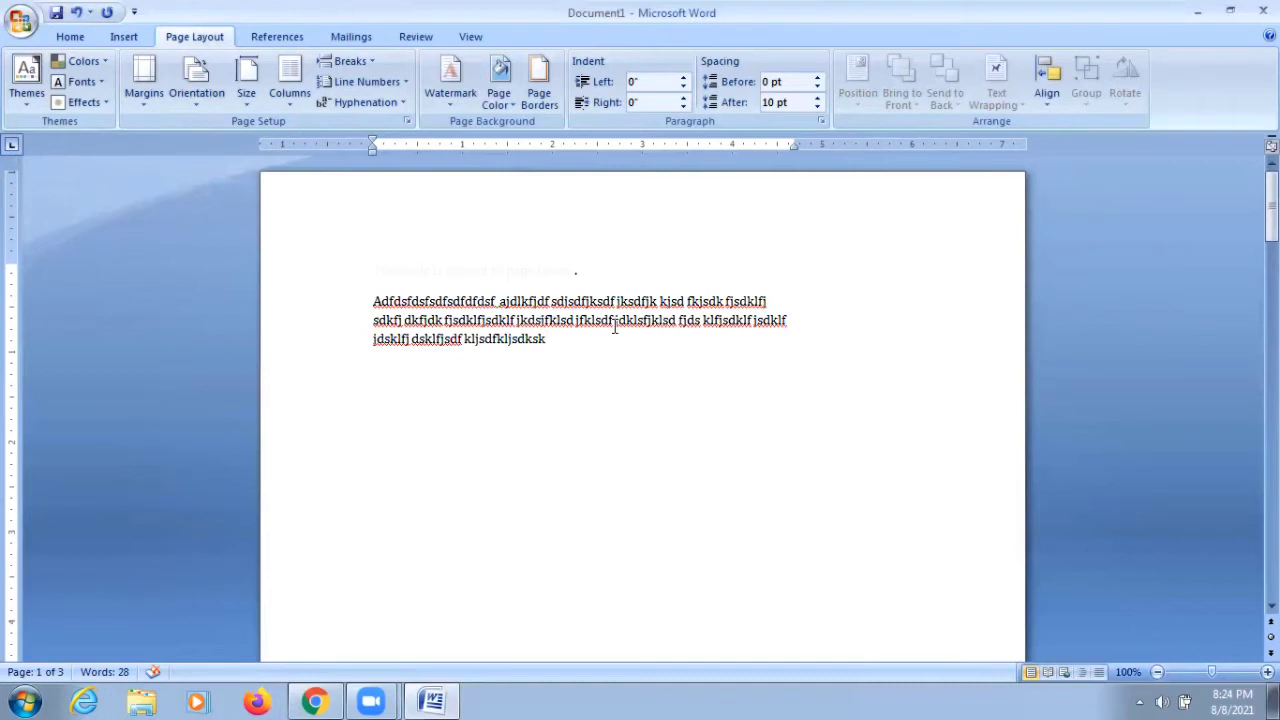
# - Switch the page orientation to Landscape
pyautogui.click(195, 107)
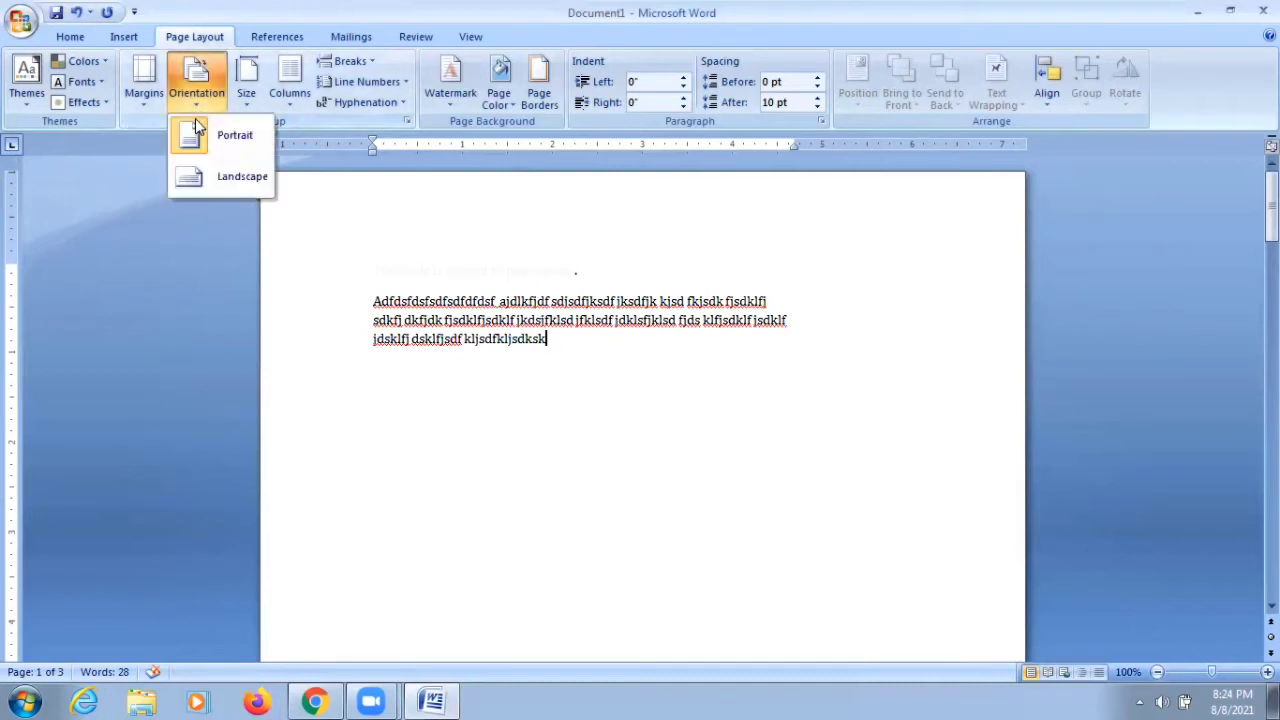
pyautogui.click(206, 178)
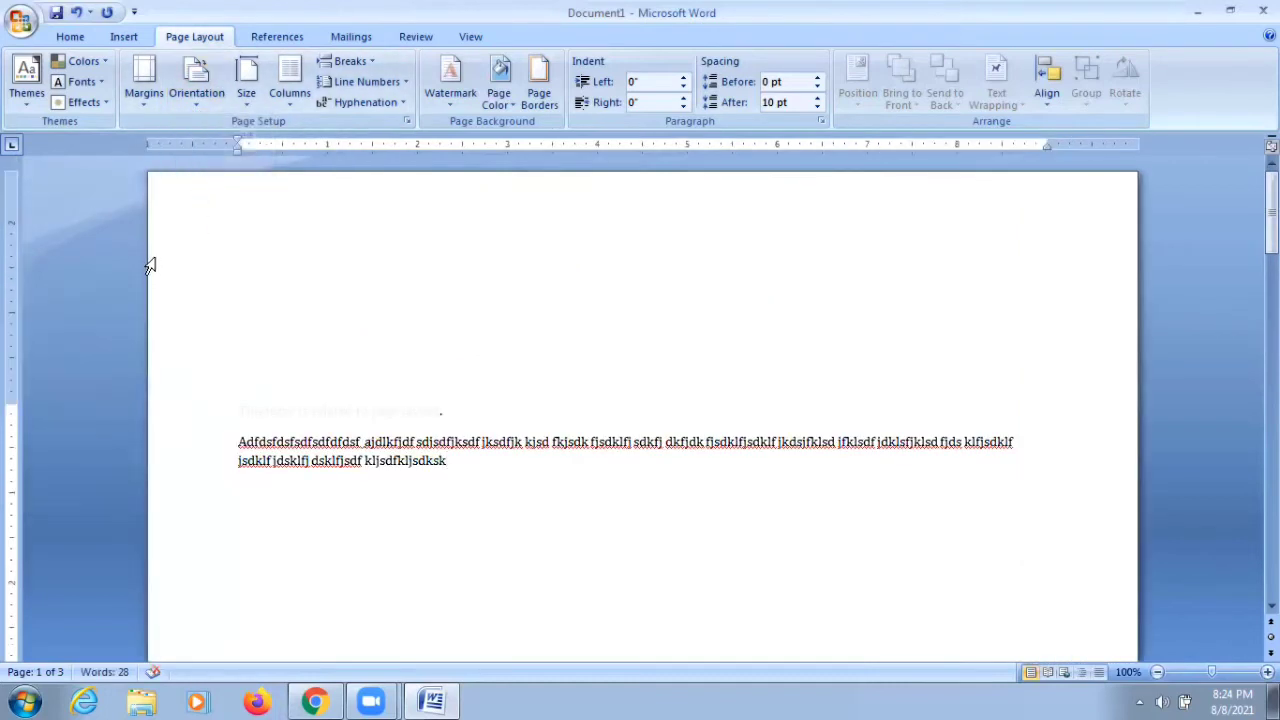
pyautogui.moveTo(1271, 210); pyautogui.dragTo(1271, 219)
pyautogui.click(191, 103)
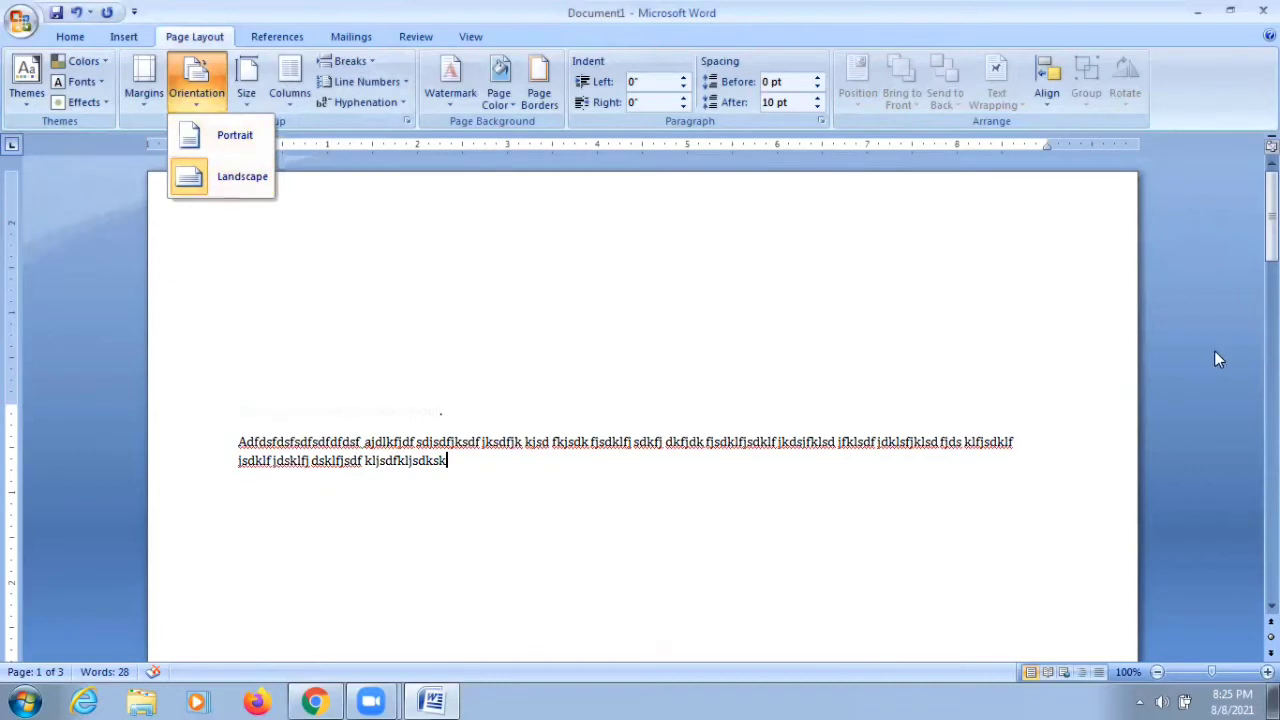
pyautogui.click(697, 362)
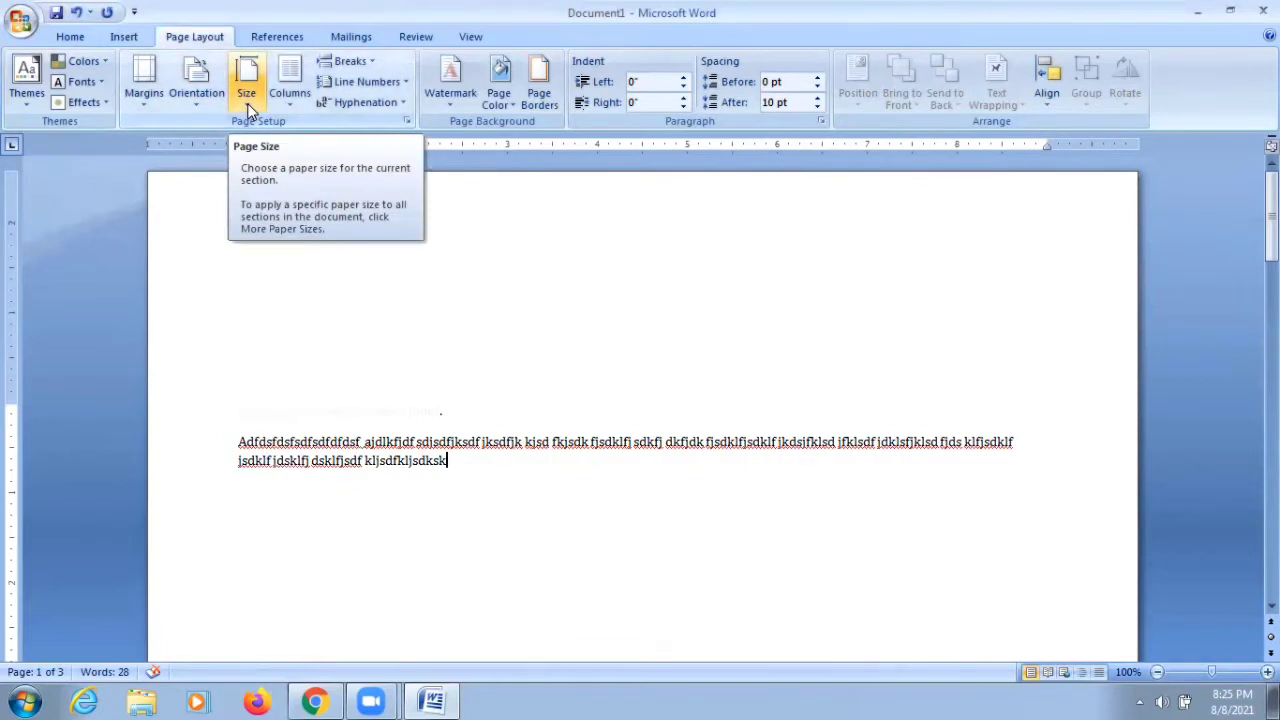
# - Try Letter and then A4 paper size, and switch the page back to portrait
pyautogui.click(250, 110)
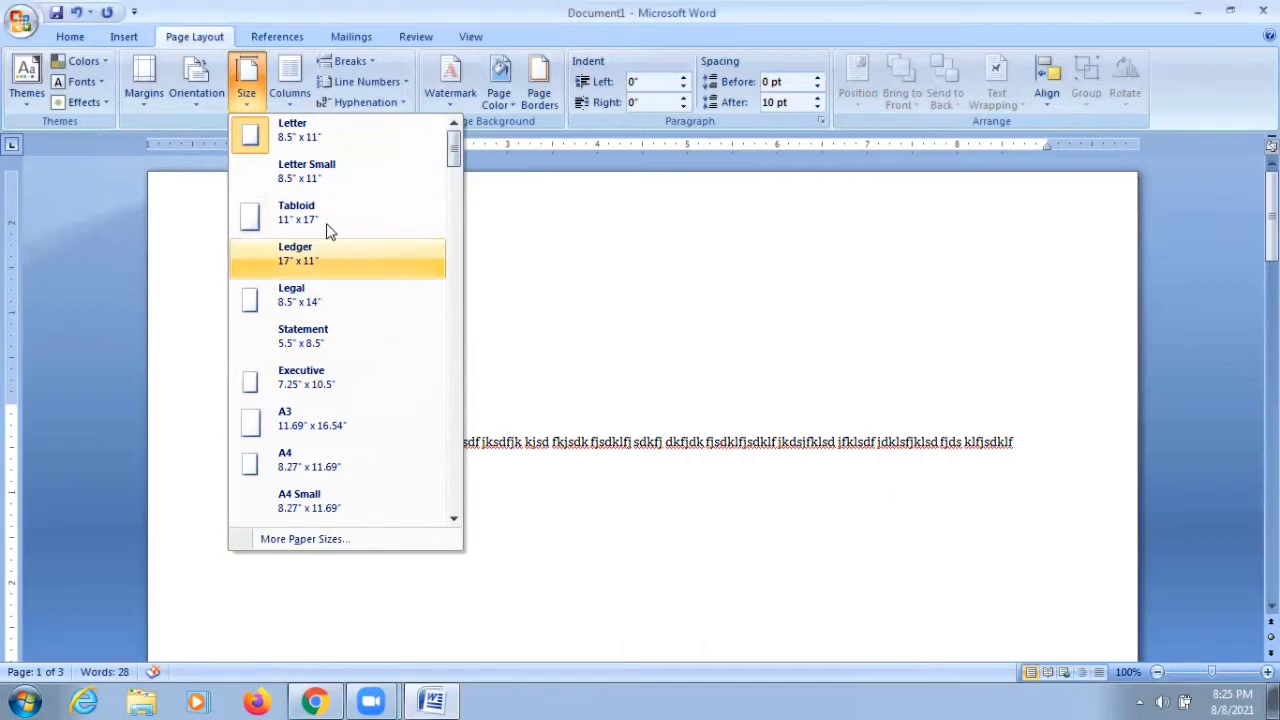
pyautogui.click(330, 135)
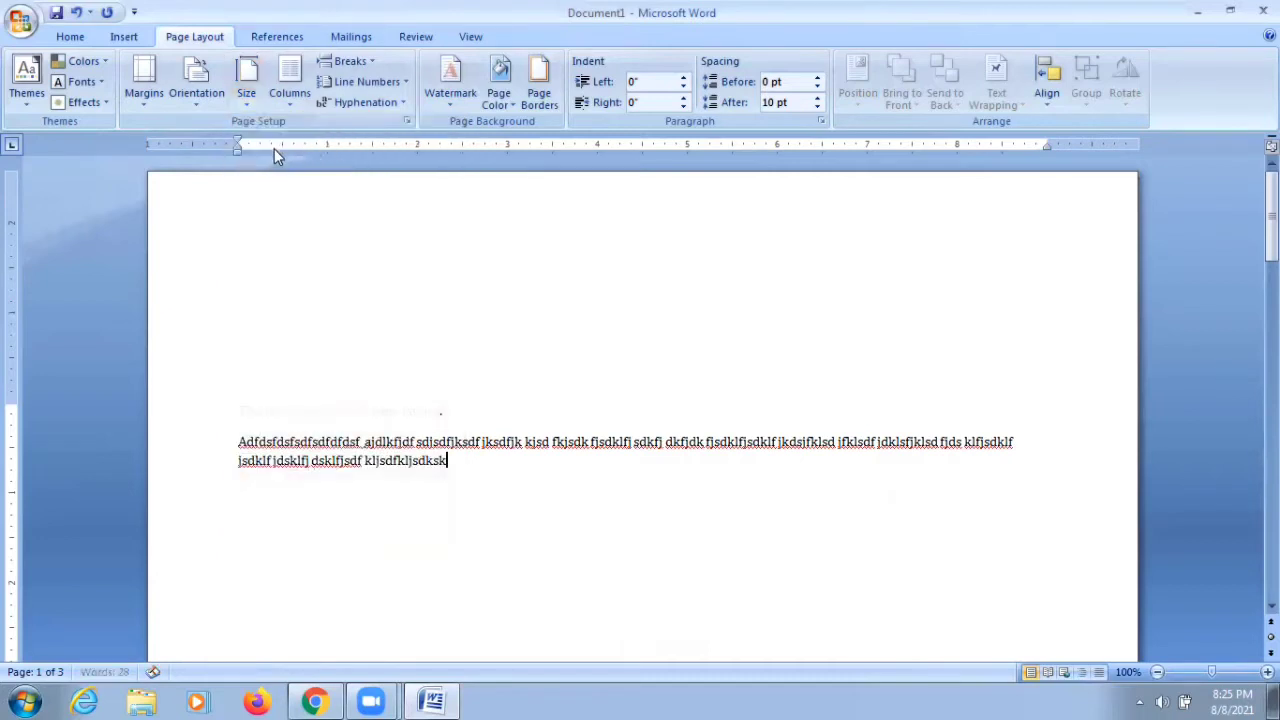
pyautogui.click(248, 100)
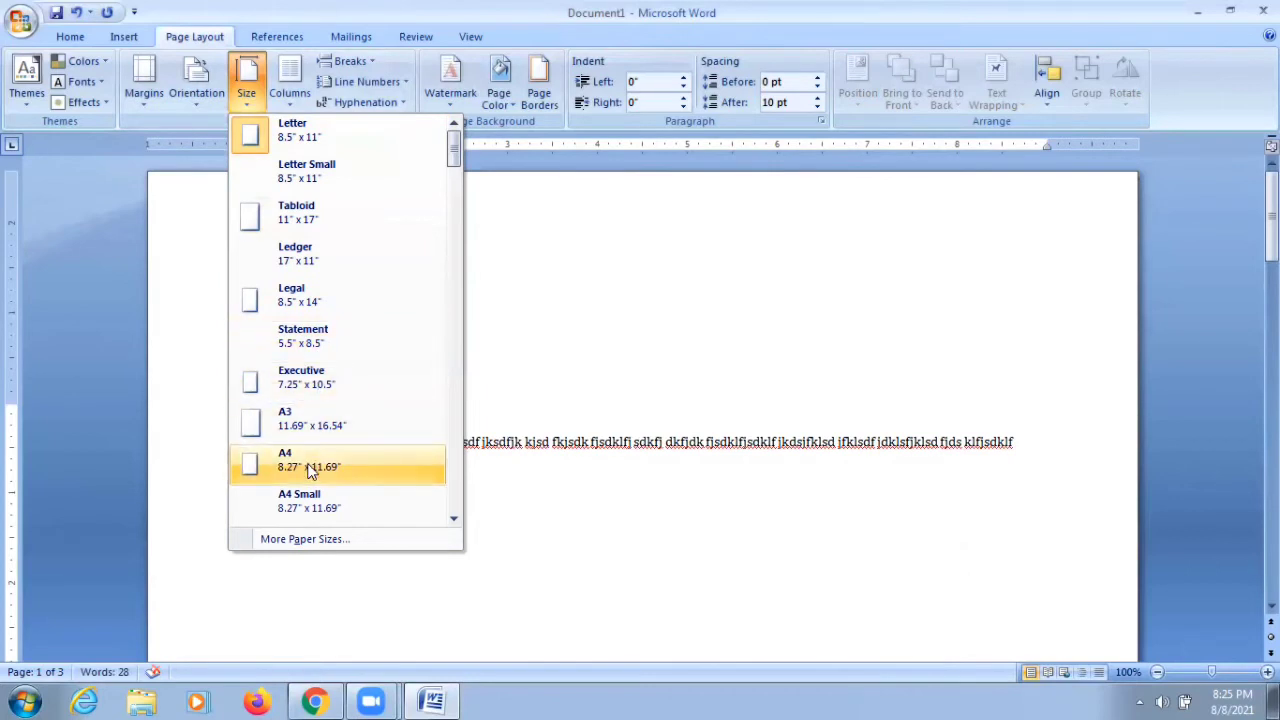
pyautogui.click(310, 468)
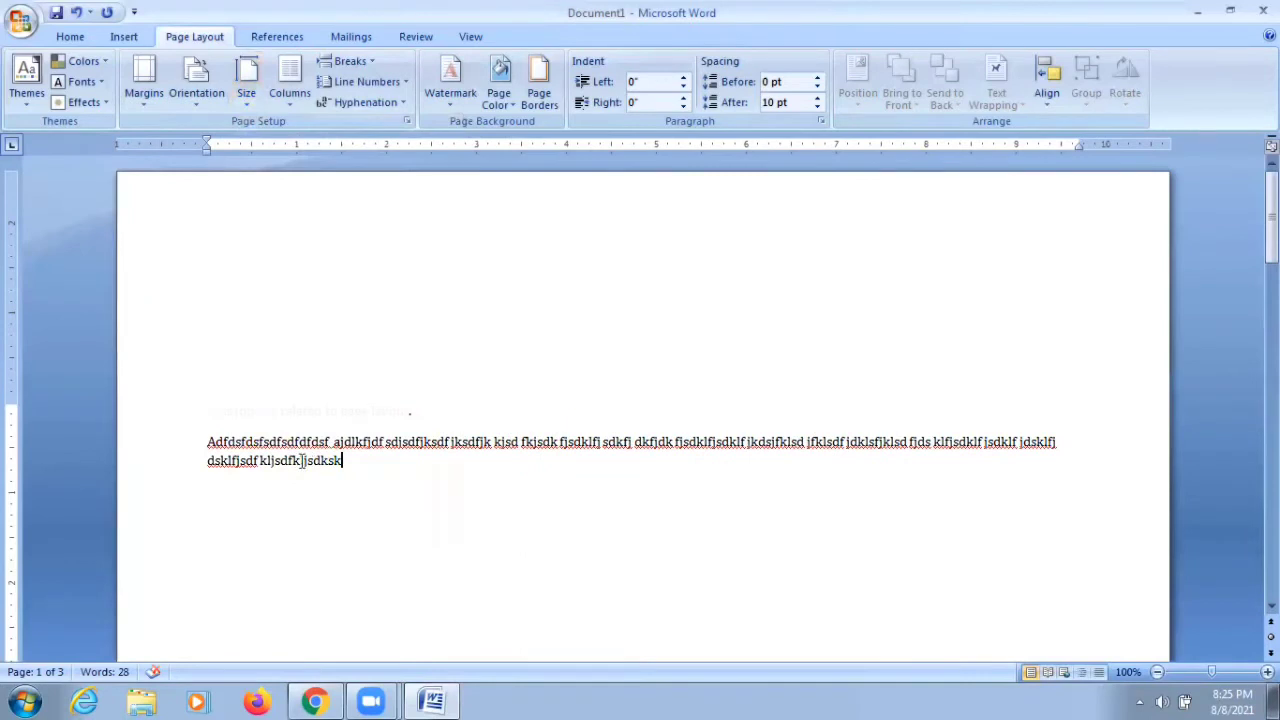
pyautogui.click(205, 100)
pyautogui.click(228, 139)
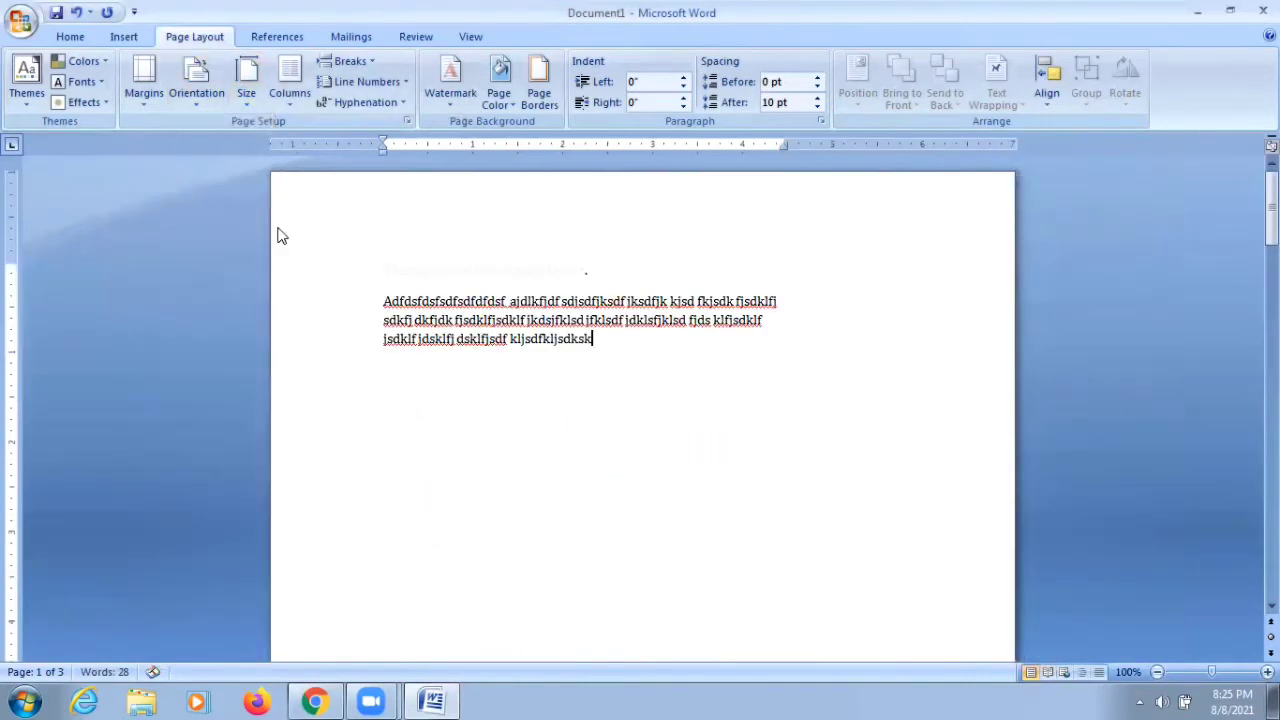
# - Cycle through Legal and Letter, then settle on A4 Small (8.27" x 11.69") paper
pyautogui.click(247, 88)
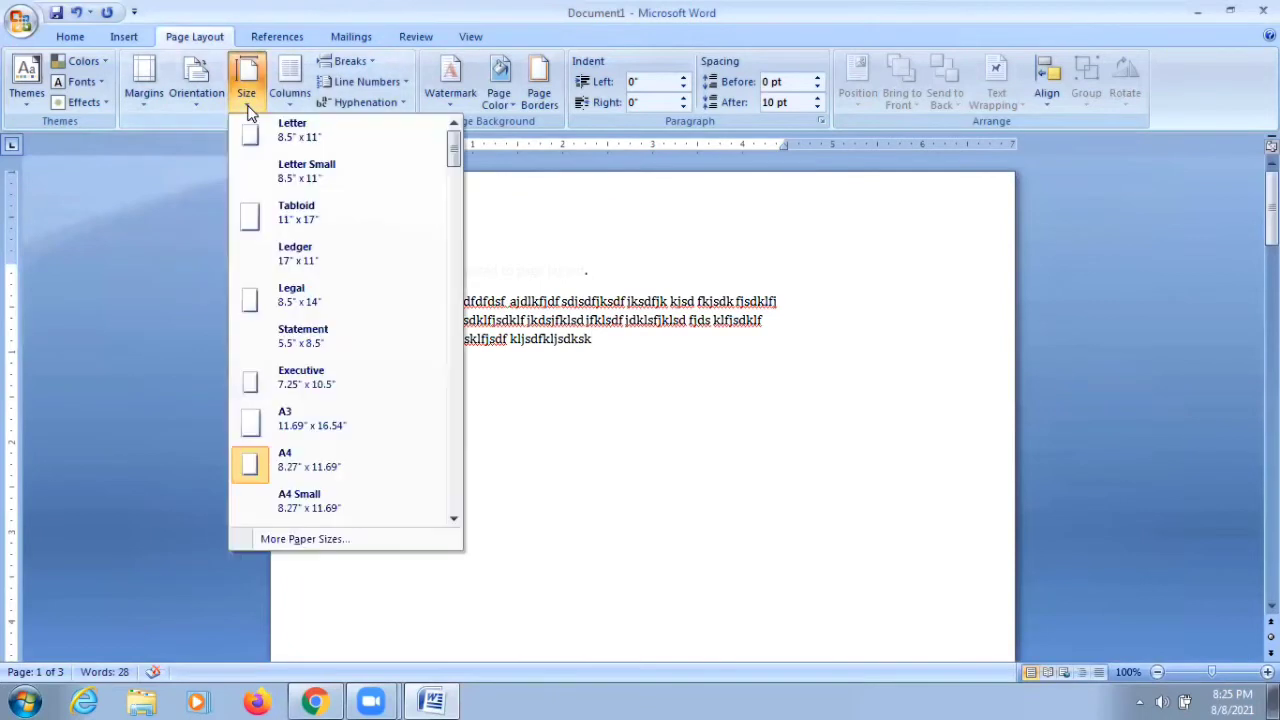
pyautogui.click(317, 300)
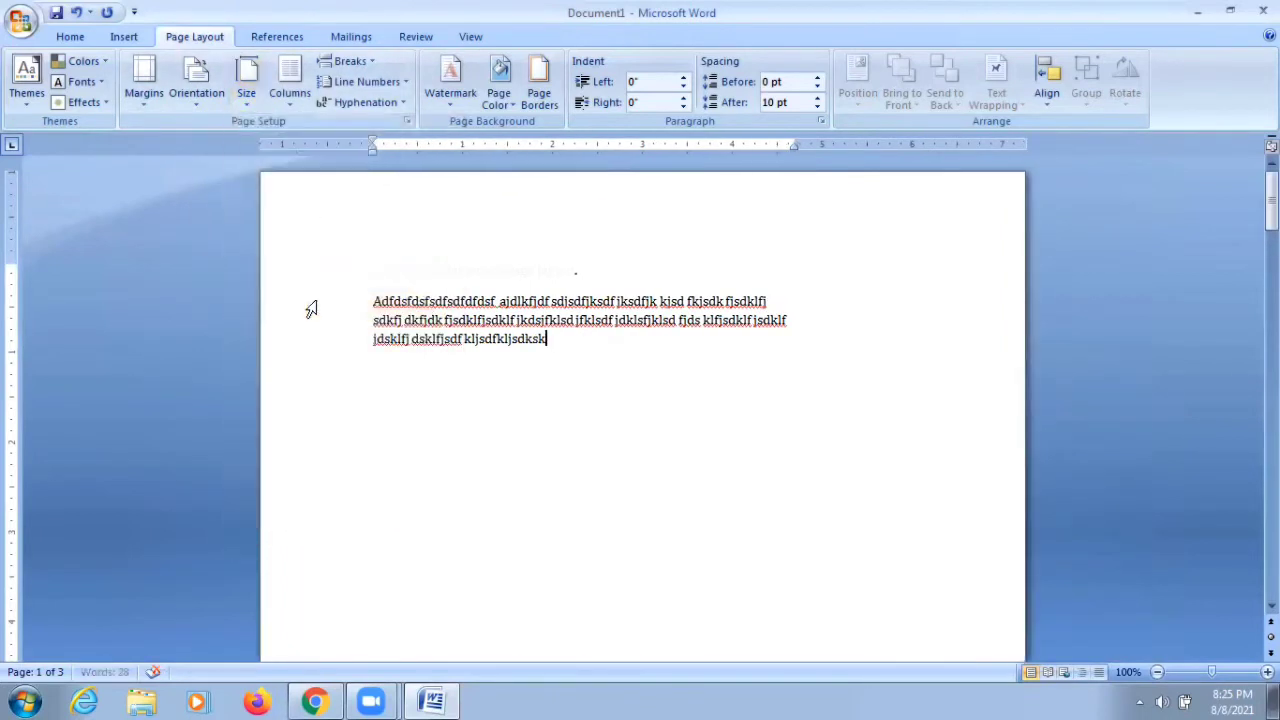
pyautogui.click(247, 100)
pyautogui.click(271, 133)
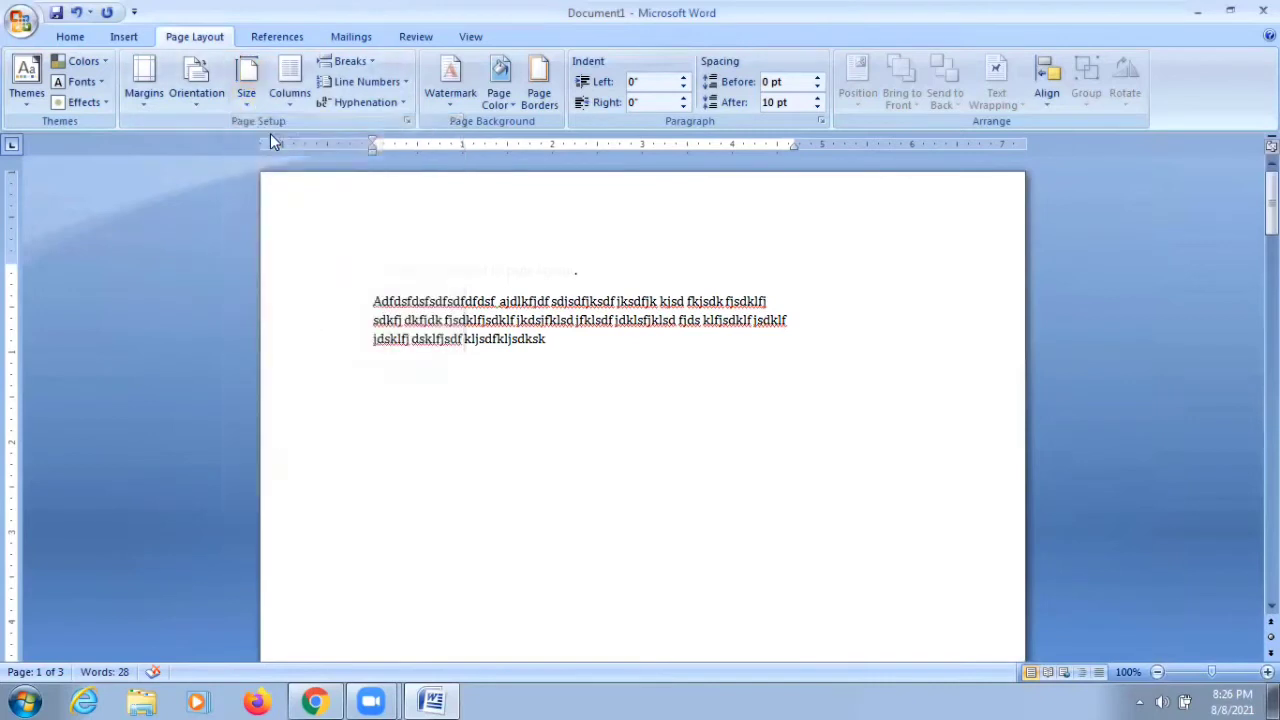
pyautogui.click(243, 108)
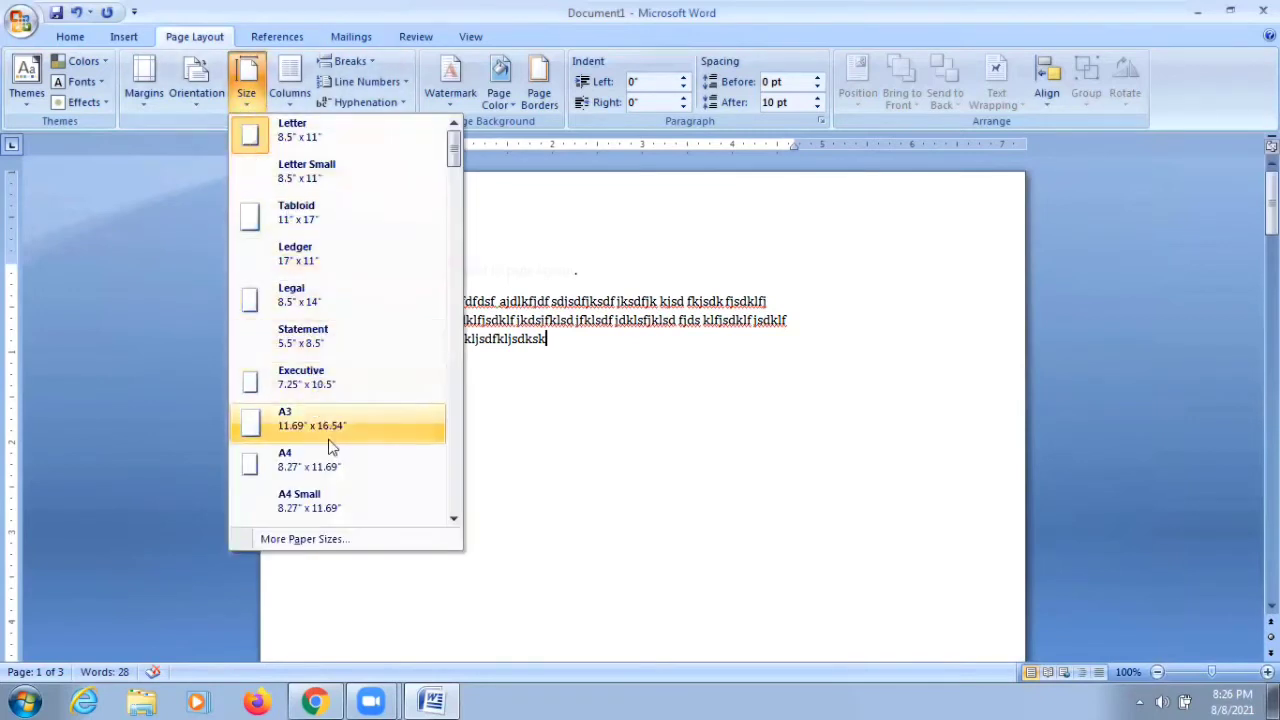
pyautogui.click(340, 510)
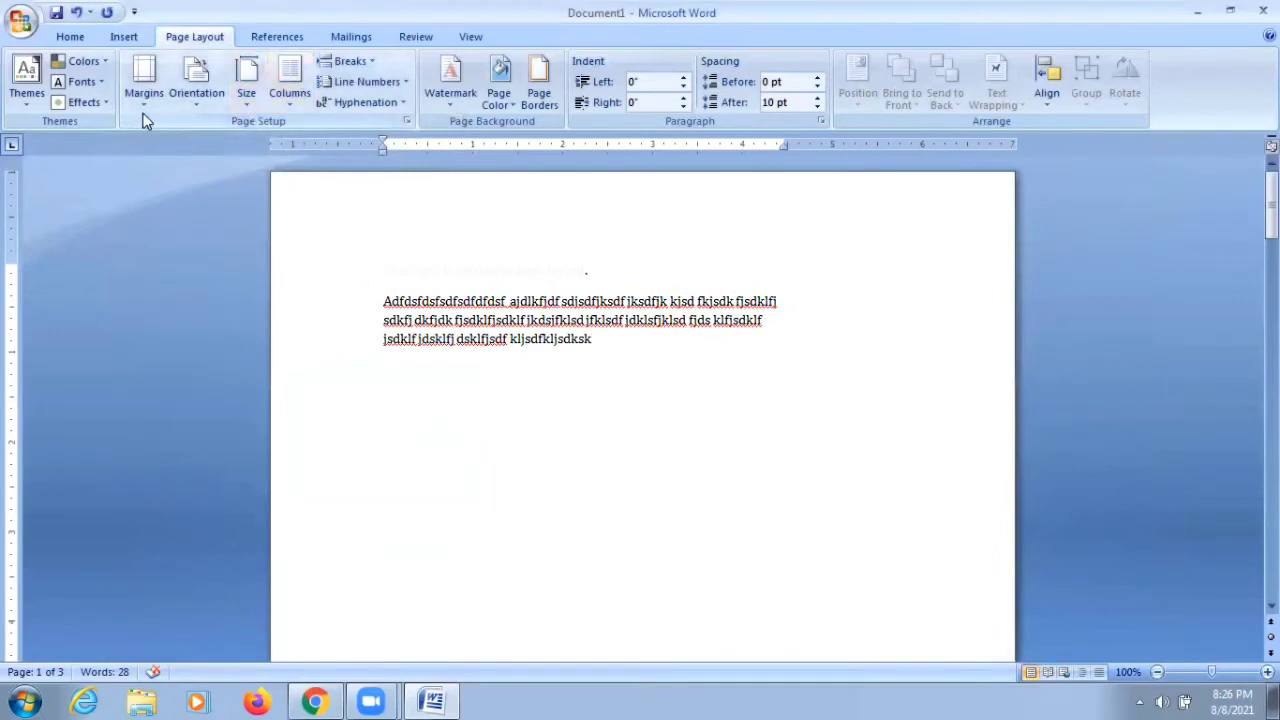
pyautogui.click(290, 108)
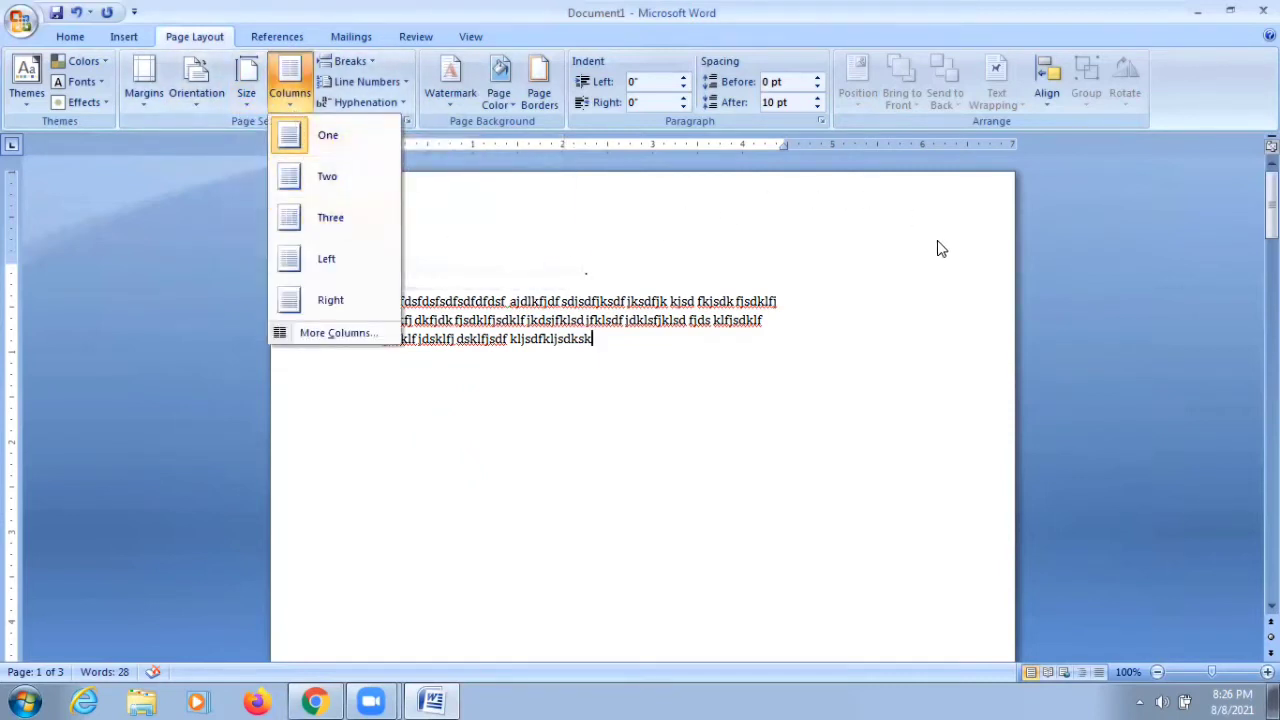
# - Lay the text out in two columns
pyautogui.click(540, 459)
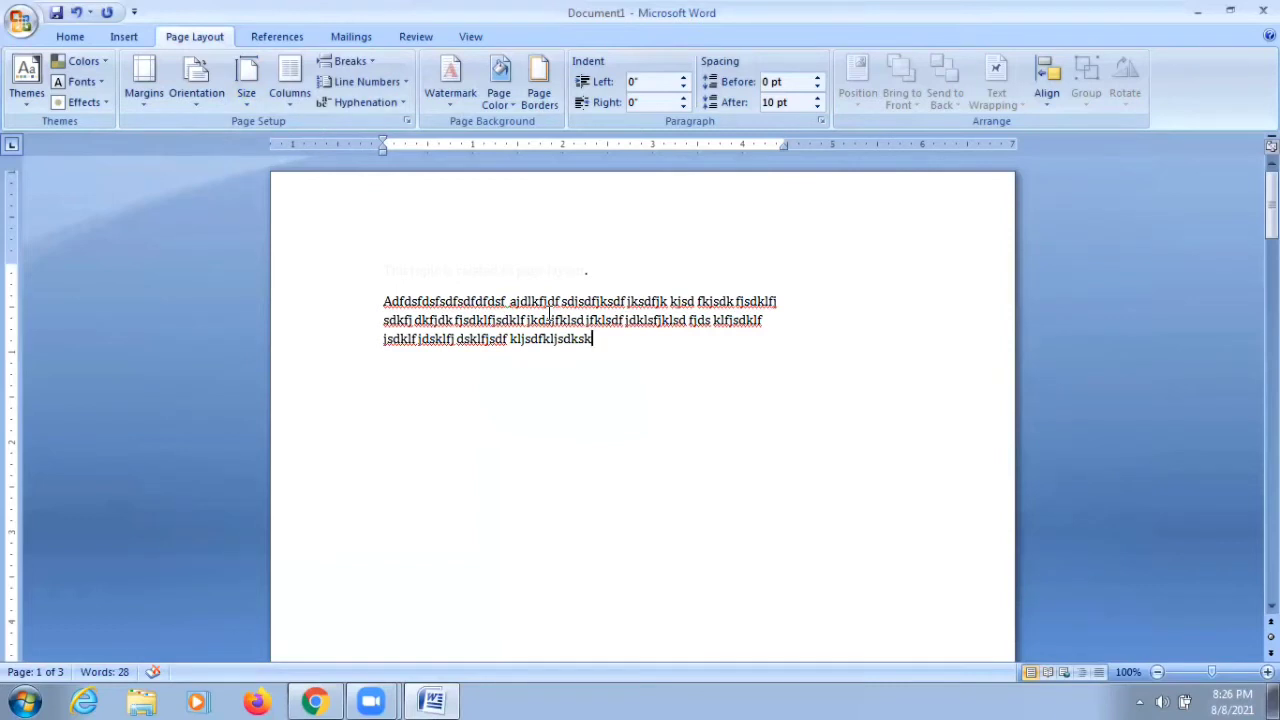
pyautogui.click(294, 101)
pyautogui.click(317, 171)
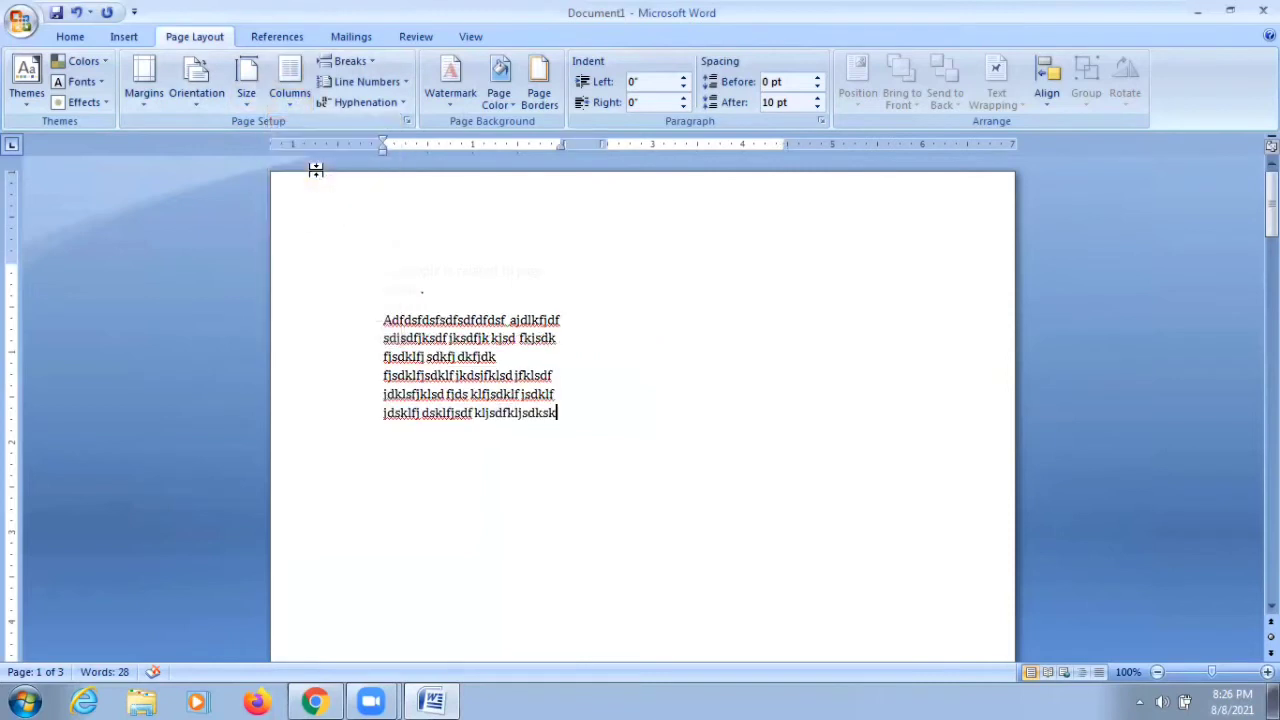
# - Type the short lines 'dfdsf sdf dsfsd fds fdsf' and dismiss the spelling suggestions
pyautogui.write('d')
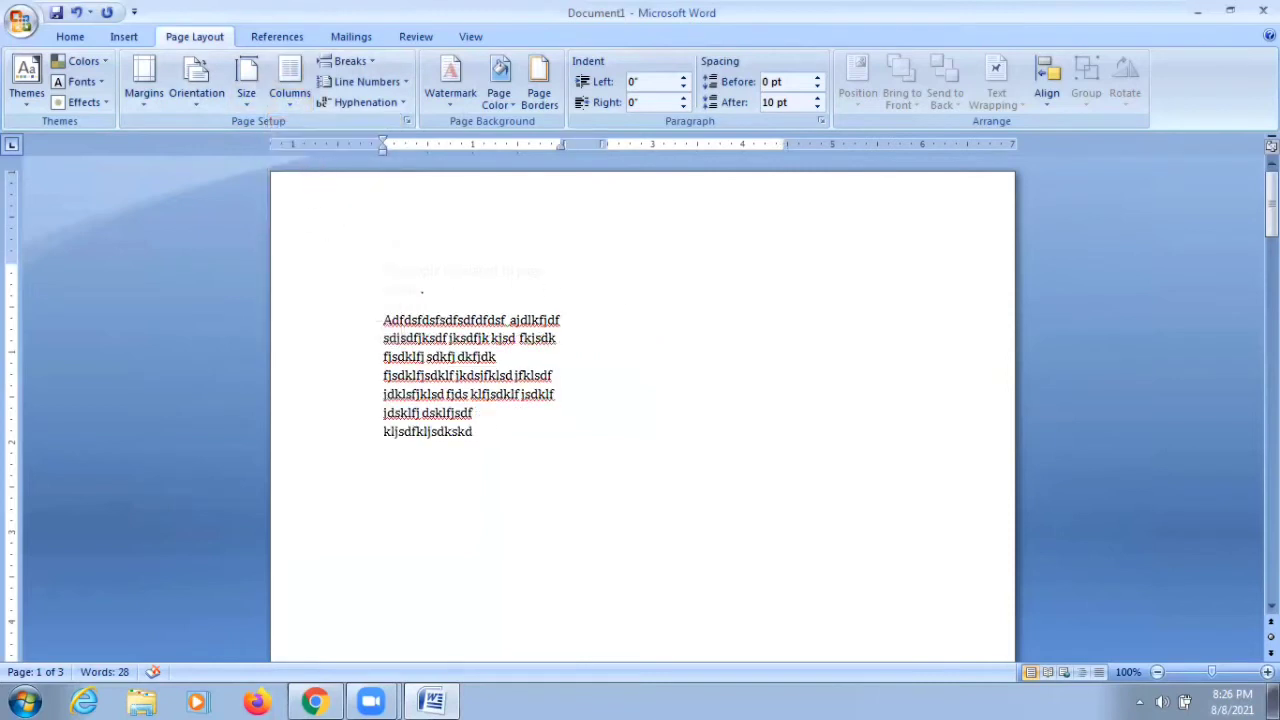
pyautogui.write('fdsf sdf dsfsd fds fdsf')
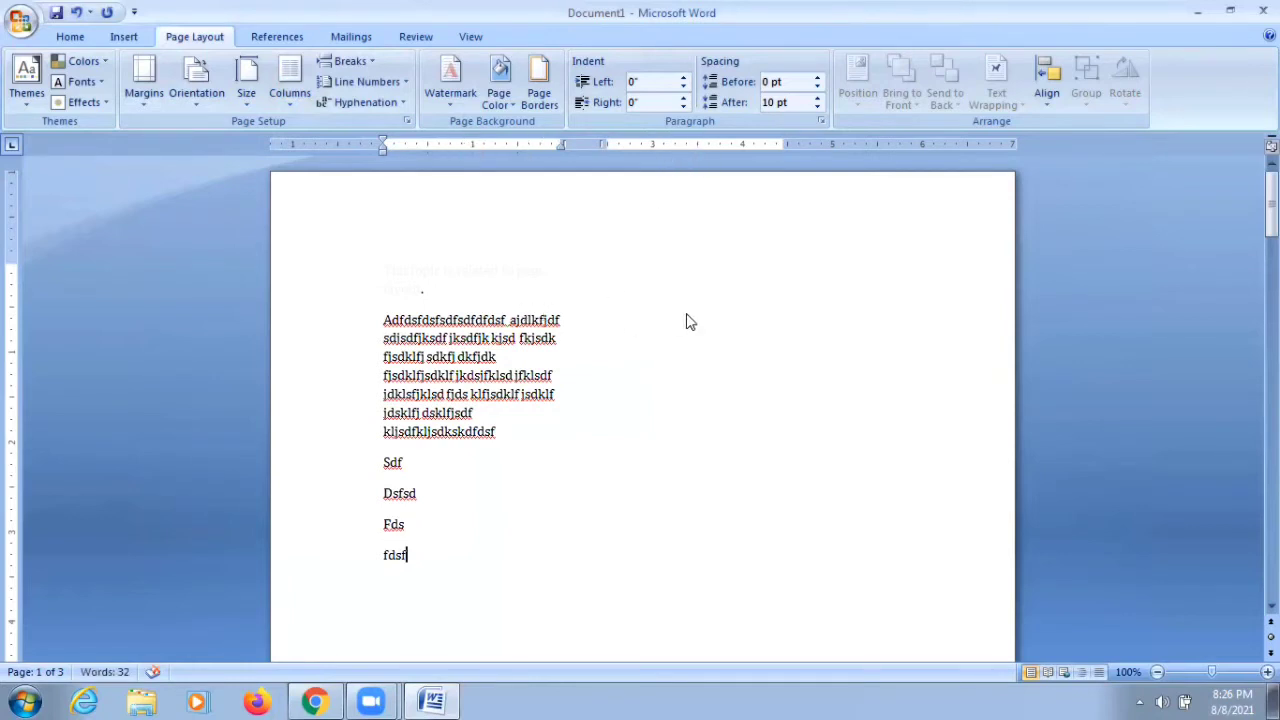
pyautogui.hotkey('shift', 'F10')
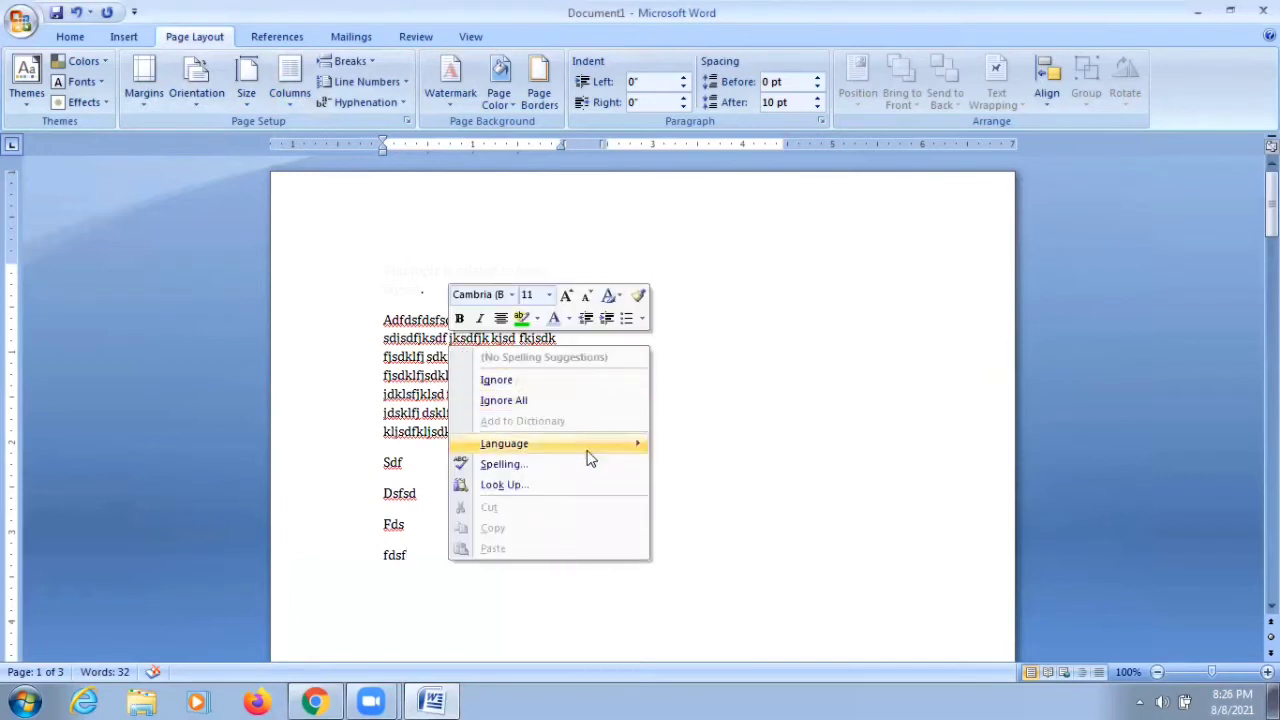
pyautogui.press('Escape')
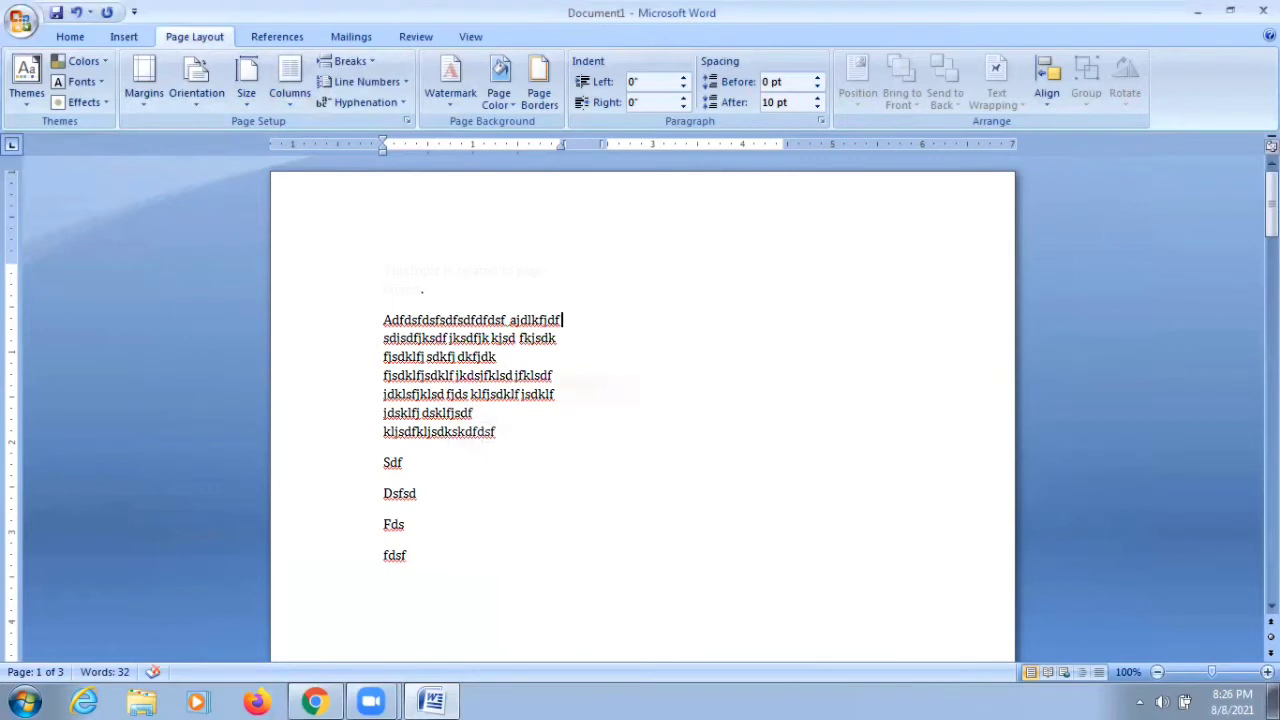
# - Redo the undone entries so they fill the second column
pyautogui.hotkey('ctrl', 'y')
pyautogui.scroll(-2, 640, 400)
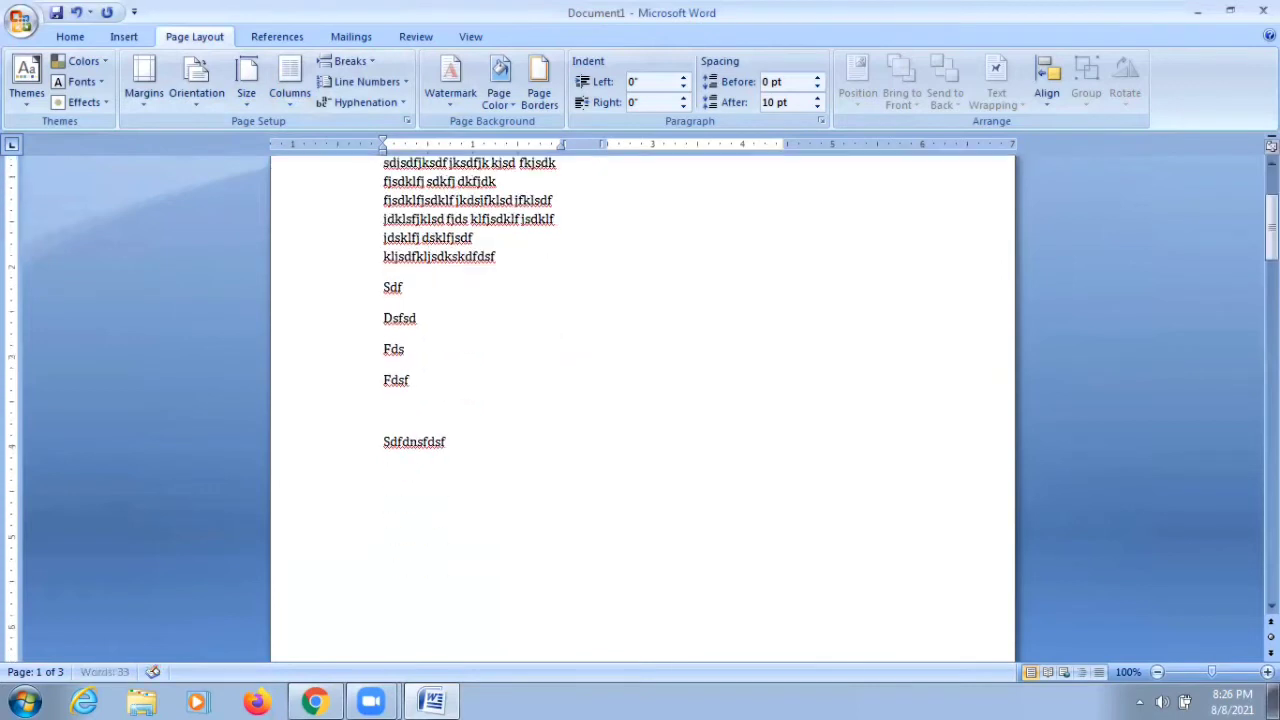
pyautogui.scroll(-2, 640, 400)
pyautogui.scroll(-1, 640, 400)
pyautogui.scroll(-2, 640, 400)
pyautogui.scroll(-1, 640, 400)
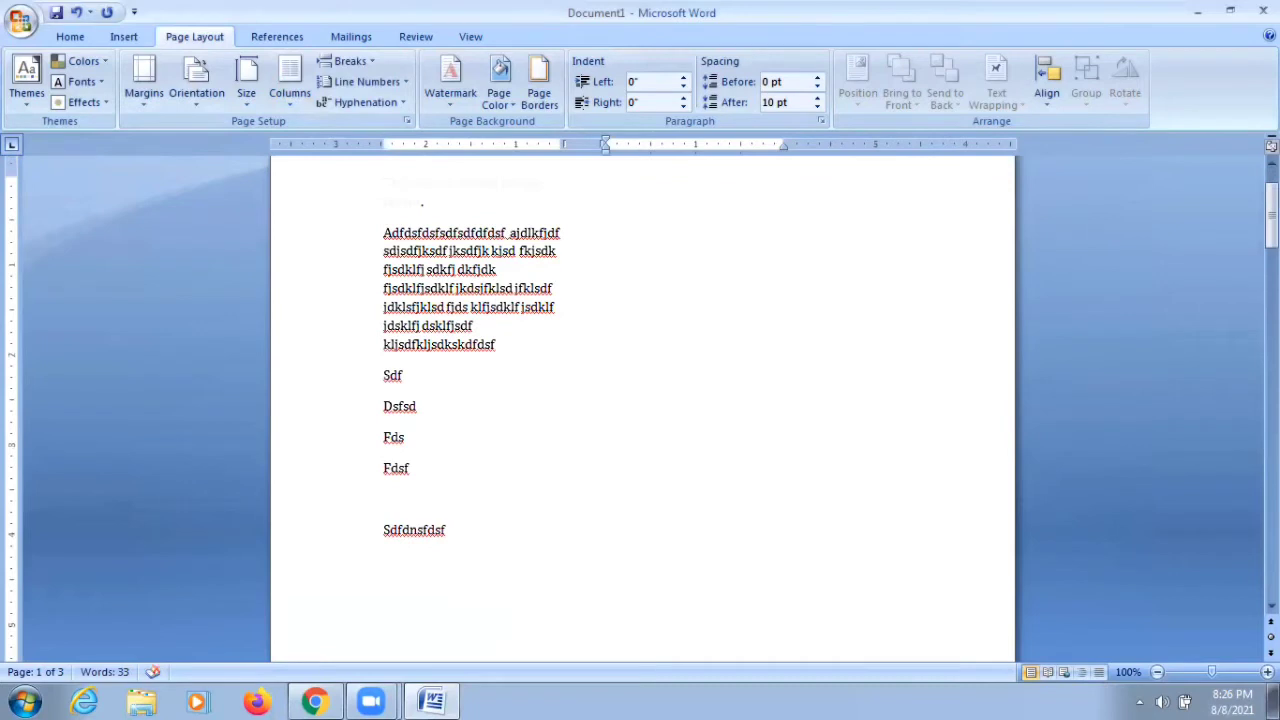
pyautogui.hotkey('ctrl', 'y')
pyautogui.hotkey('ctrl', 'y')
pyautogui.hotkey('ctrl', 'y')
pyautogui.hotkey('ctrl', 'y')
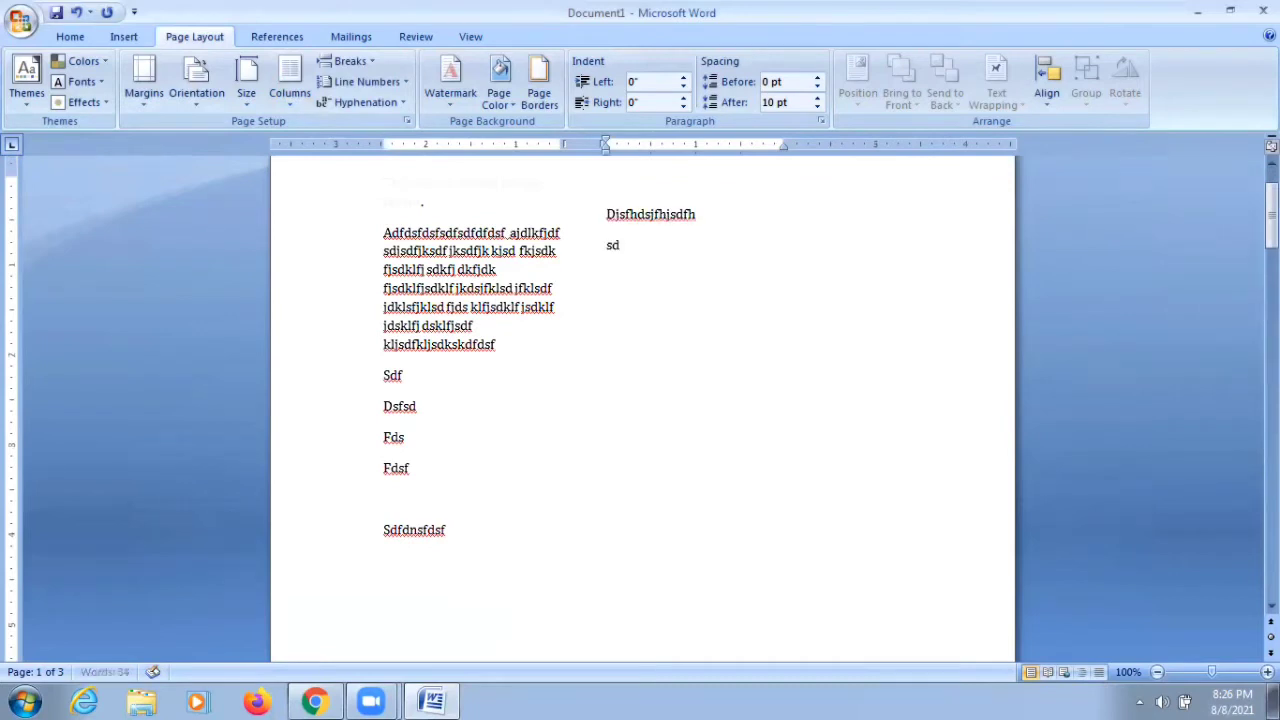
pyautogui.hotkey('ctrl', 'y')
pyautogui.hotkey('ctrl', 'y')
pyautogui.hotkey('ctrl', 'y')
pyautogui.hotkey('ctrl', 'y')
pyautogui.hotkey('ctrl', 'y')
pyautogui.hotkey('ctrl', 'y')
pyautogui.hotkey('ctrl', 'y')
pyautogui.hotkey('ctrl', 'y')
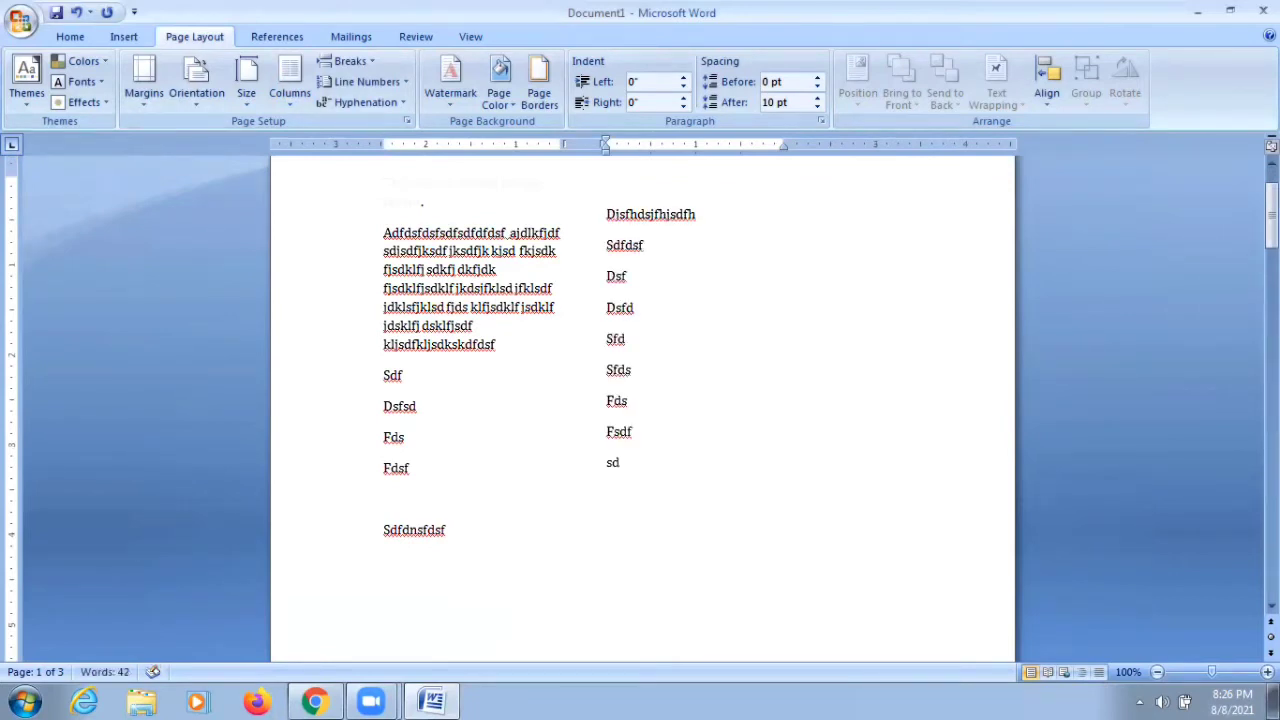
# - Try the Three, Left and Right column presets, ending on the narrow-left Left layout
pyautogui.click(294, 103)
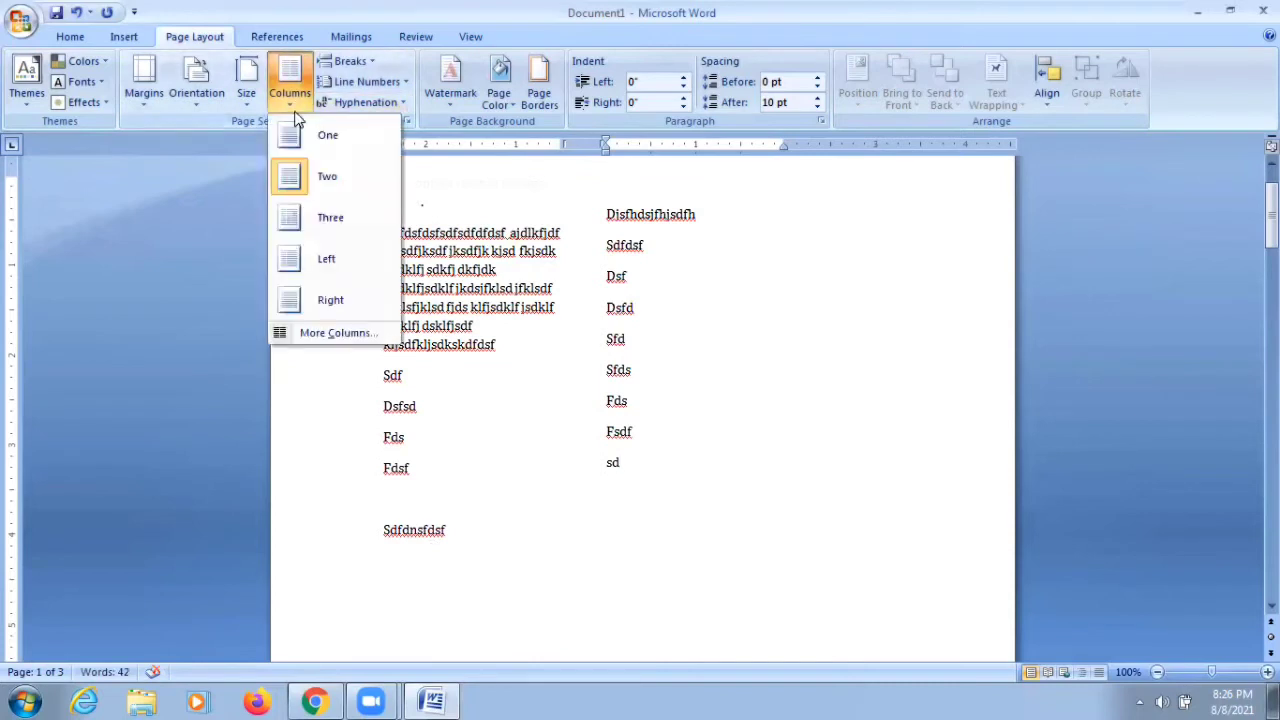
pyautogui.click(312, 215)
pyautogui.click(285, 107)
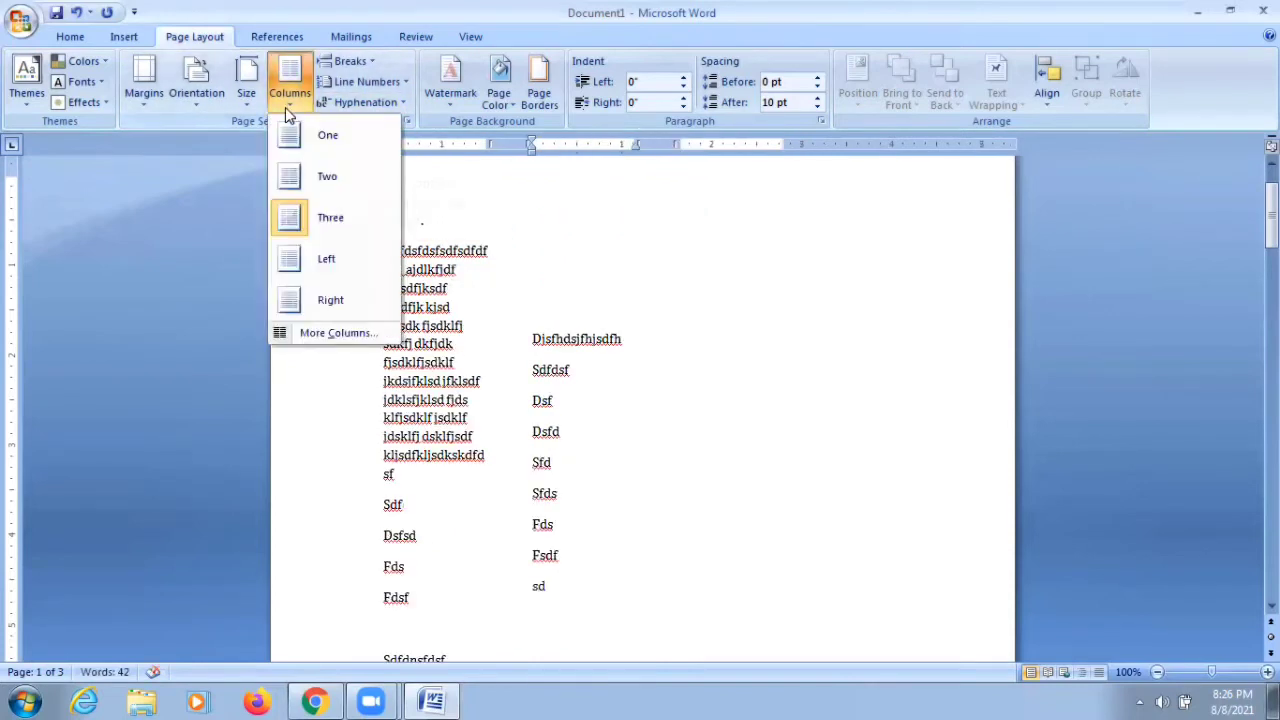
pyautogui.click(325, 258)
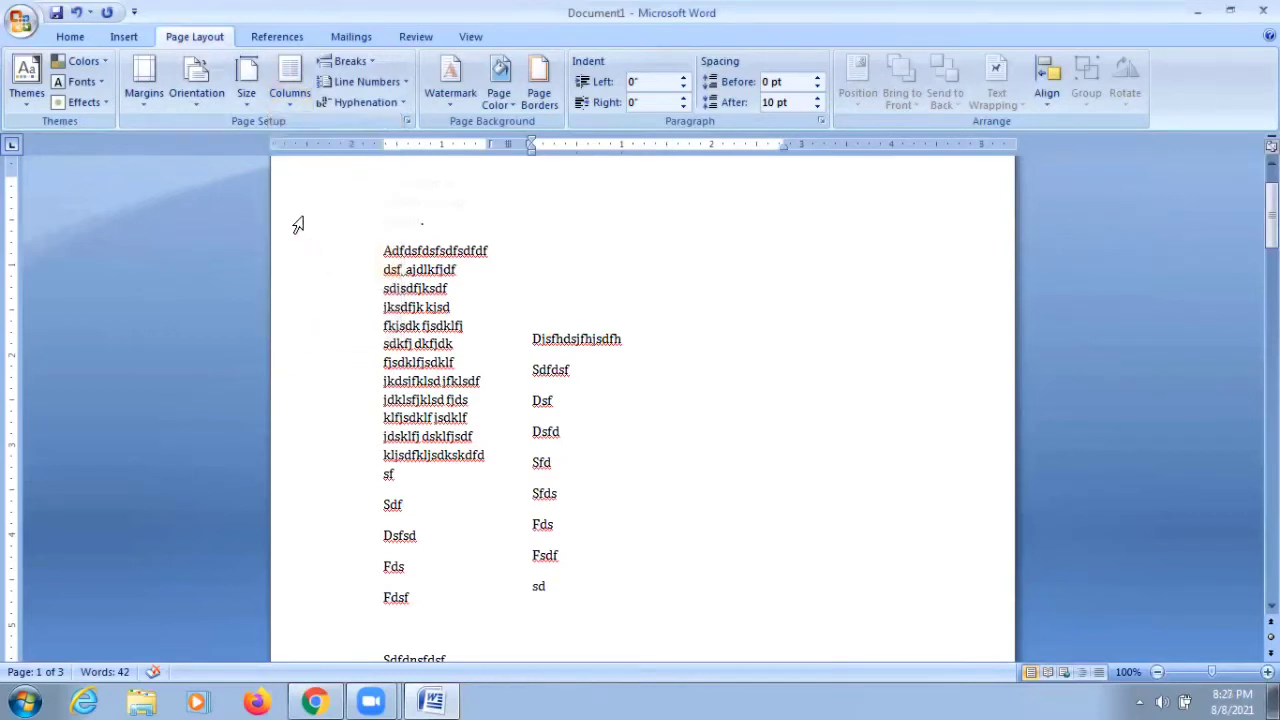
pyautogui.click(294, 103)
pyautogui.click(330, 300)
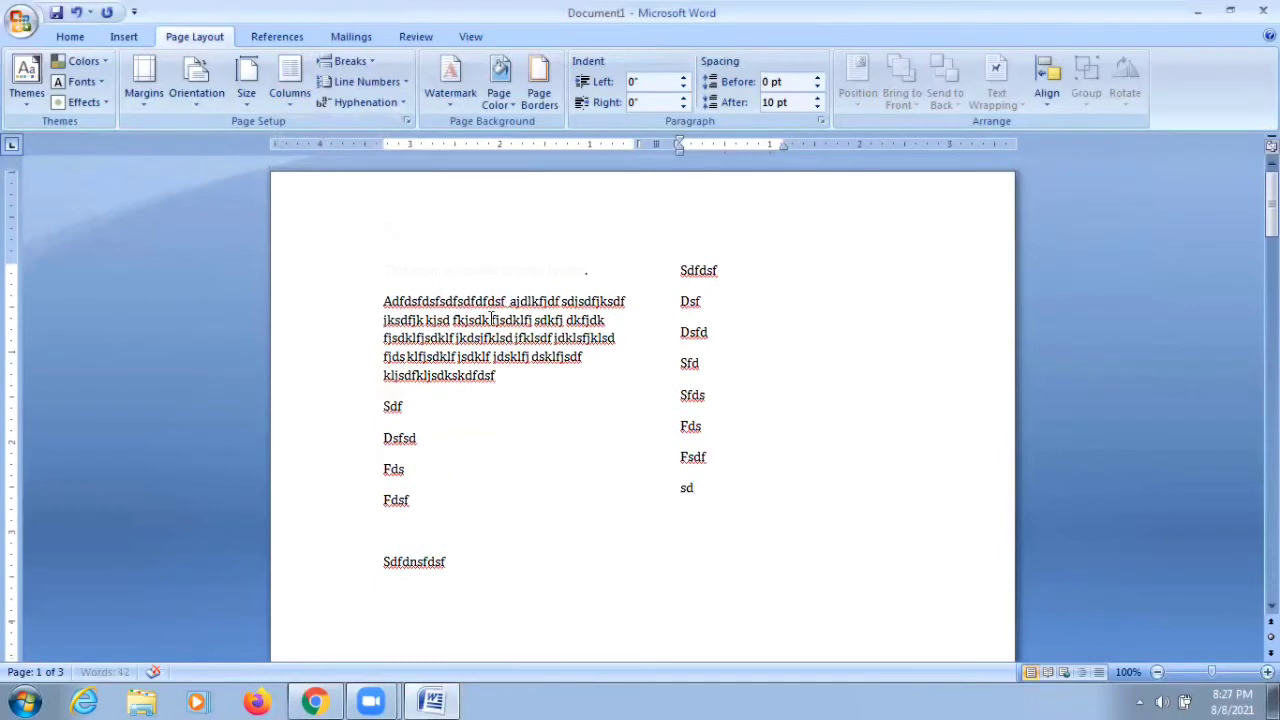
pyautogui.click(292, 100)
pyautogui.click(325, 259)
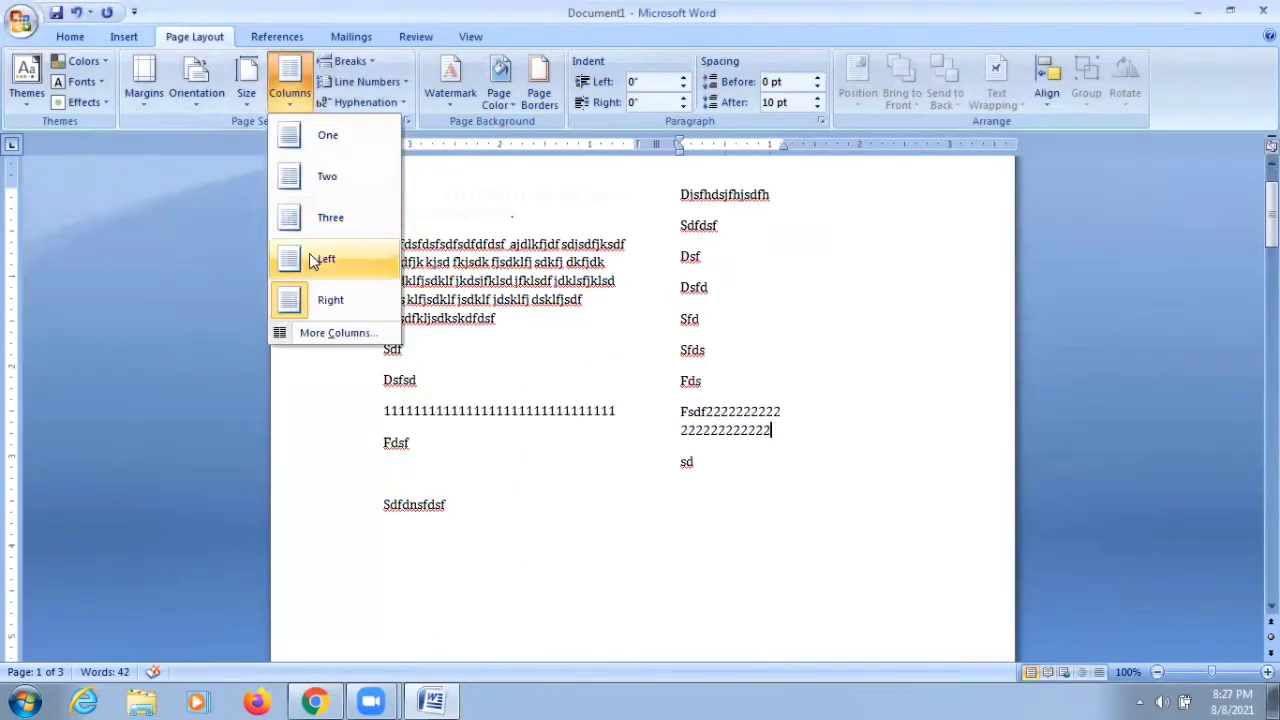
pyautogui.click(350, 257)
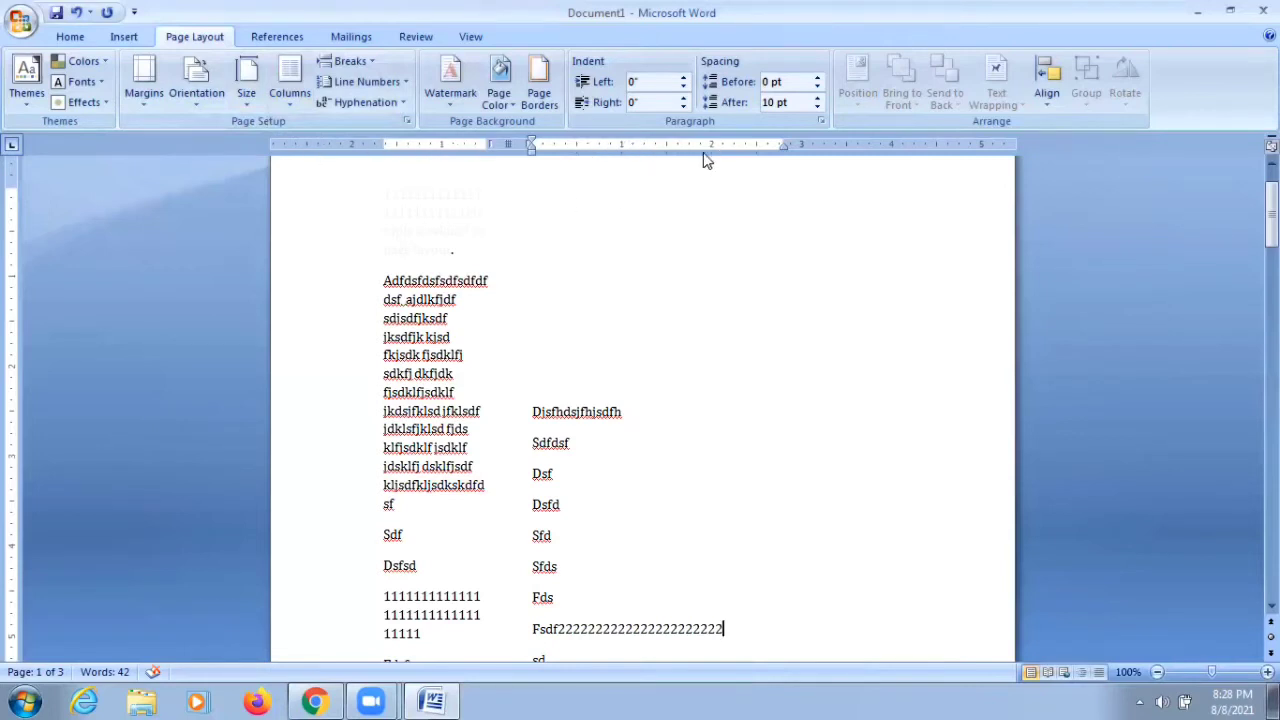
# - Apply the Right preset and confirm columns of 2.8" and 1.15" with 0.5" spacing
pyautogui.click(290, 100)
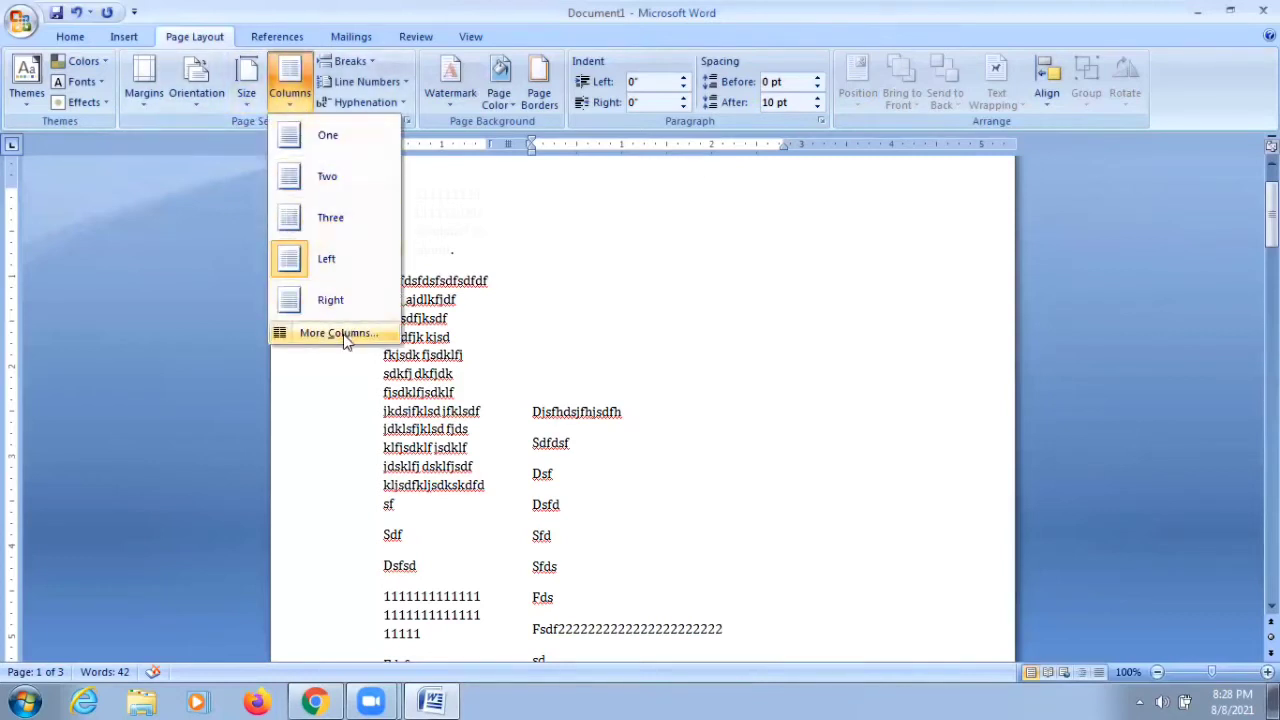
pyautogui.click(331, 277)
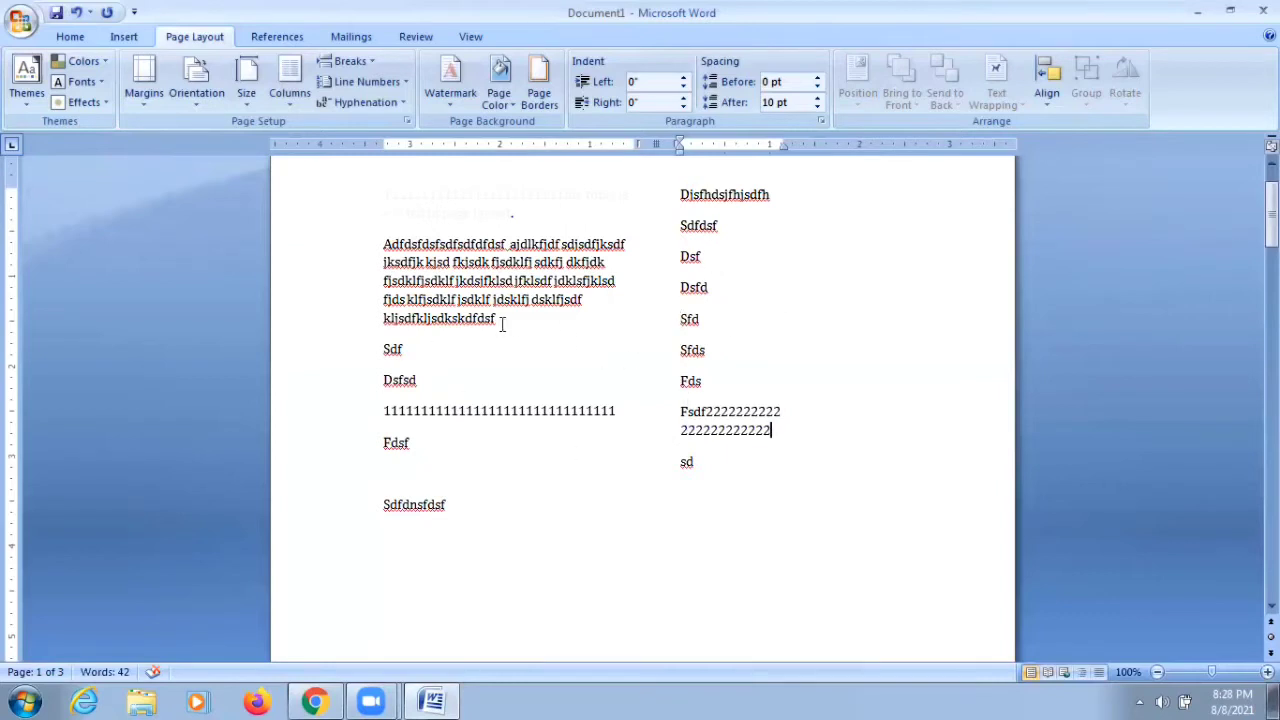
pyautogui.click(289, 100)
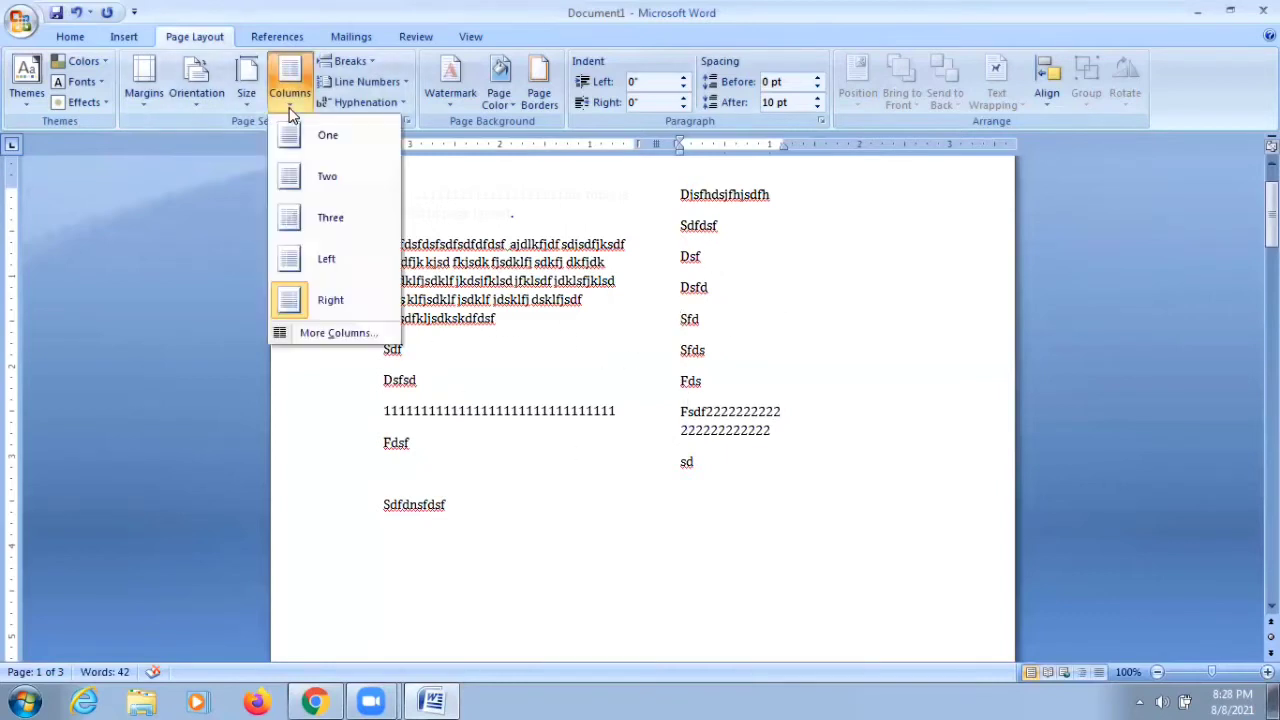
pyautogui.click(338, 333)
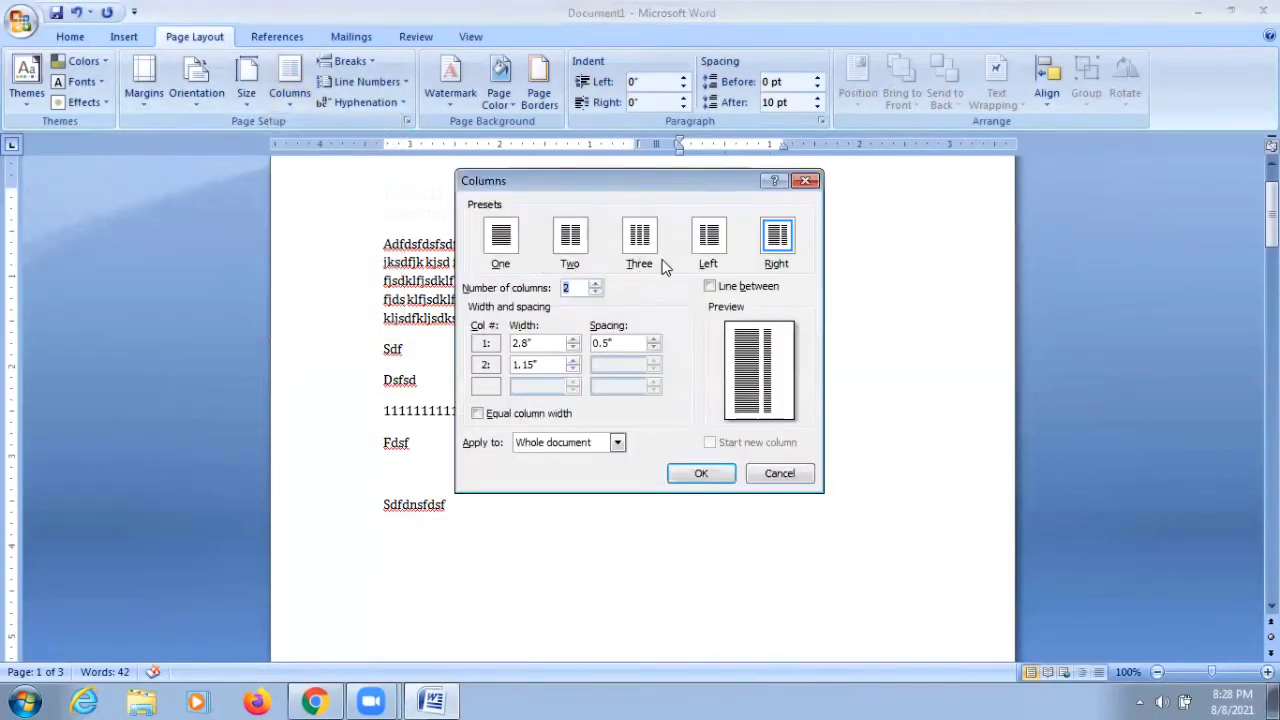
pyautogui.click(699, 475)
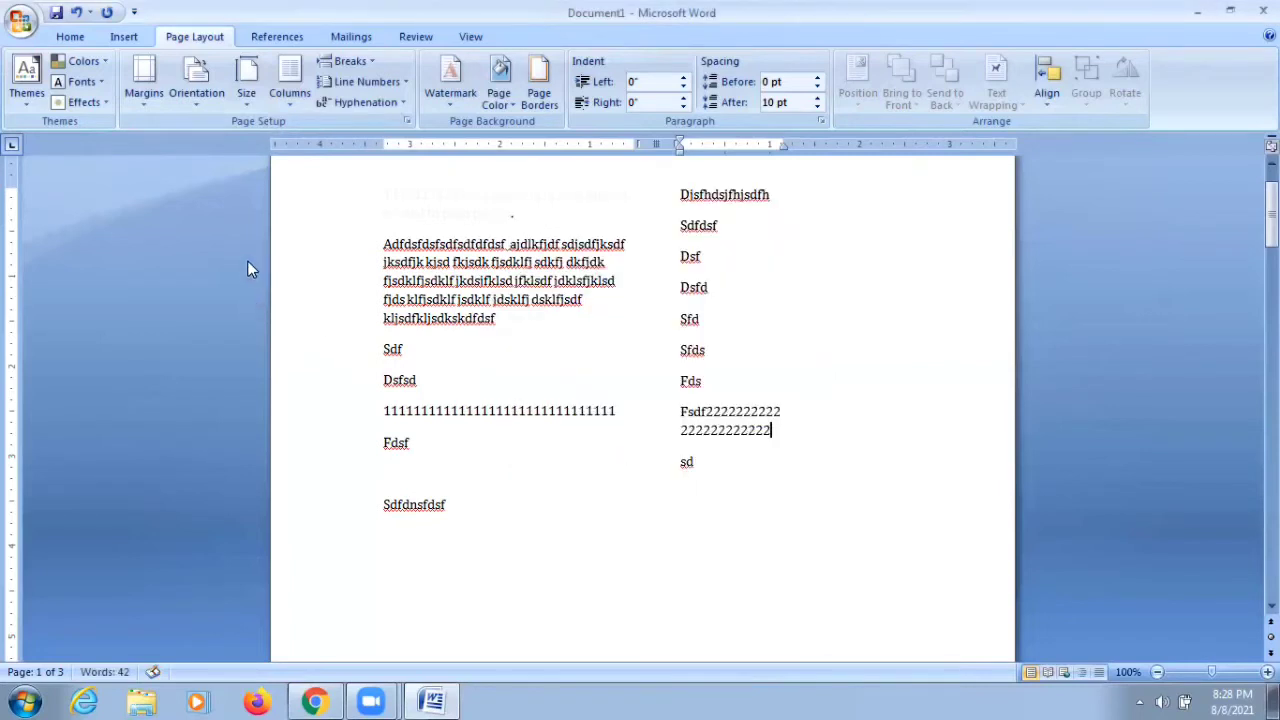
# - Insert a blank page into the document
pyautogui.scroll(2, 436, 268)
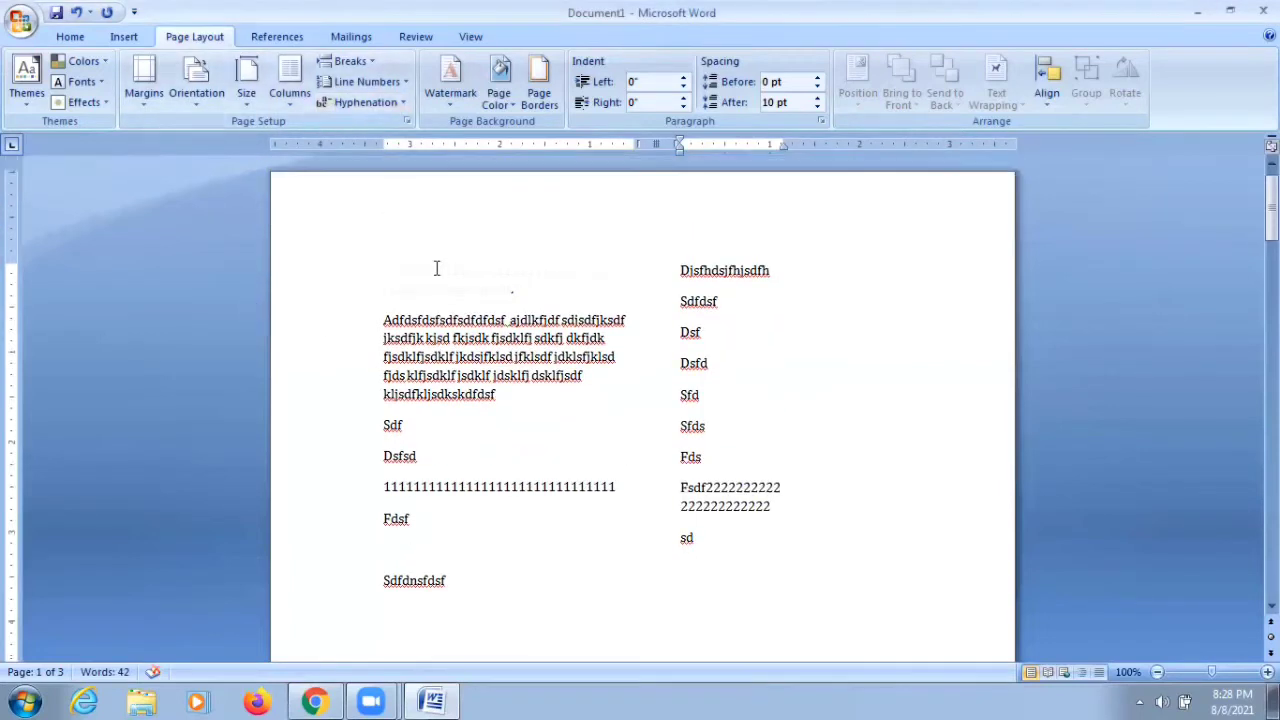
pyautogui.scroll(-1, 436, 268)
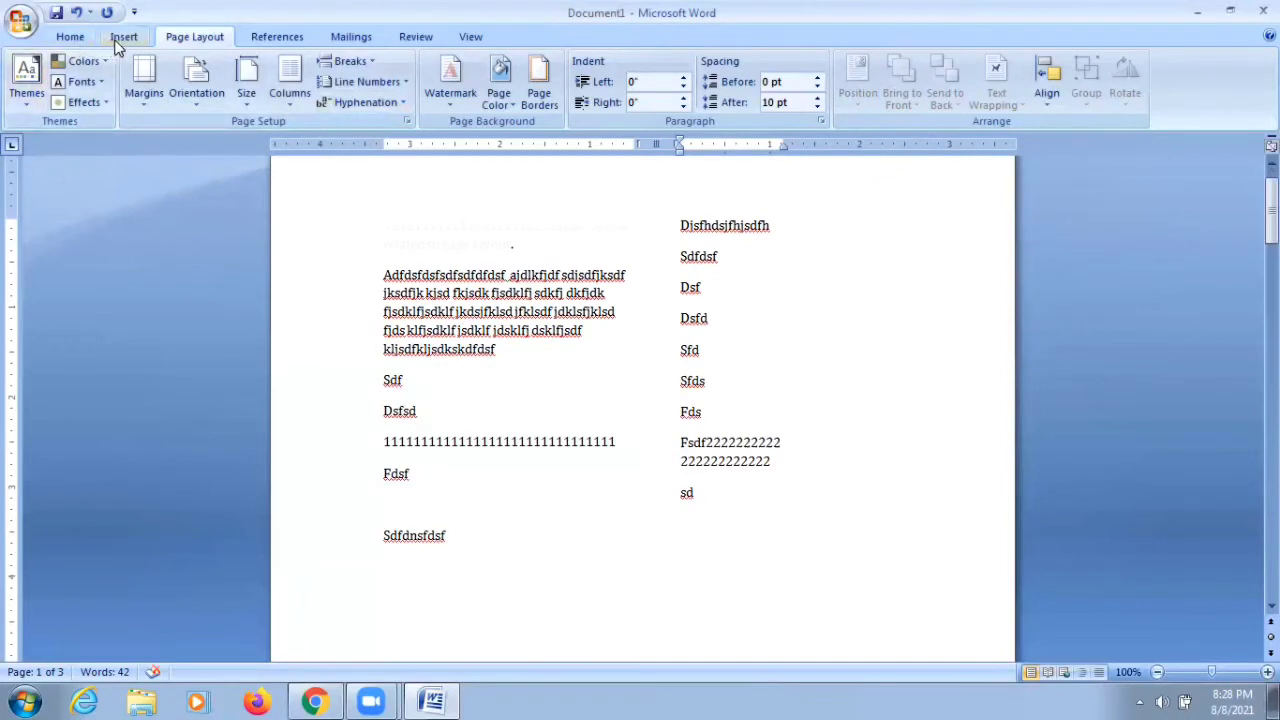
pyautogui.click(122, 38)
pyautogui.click(65, 80)
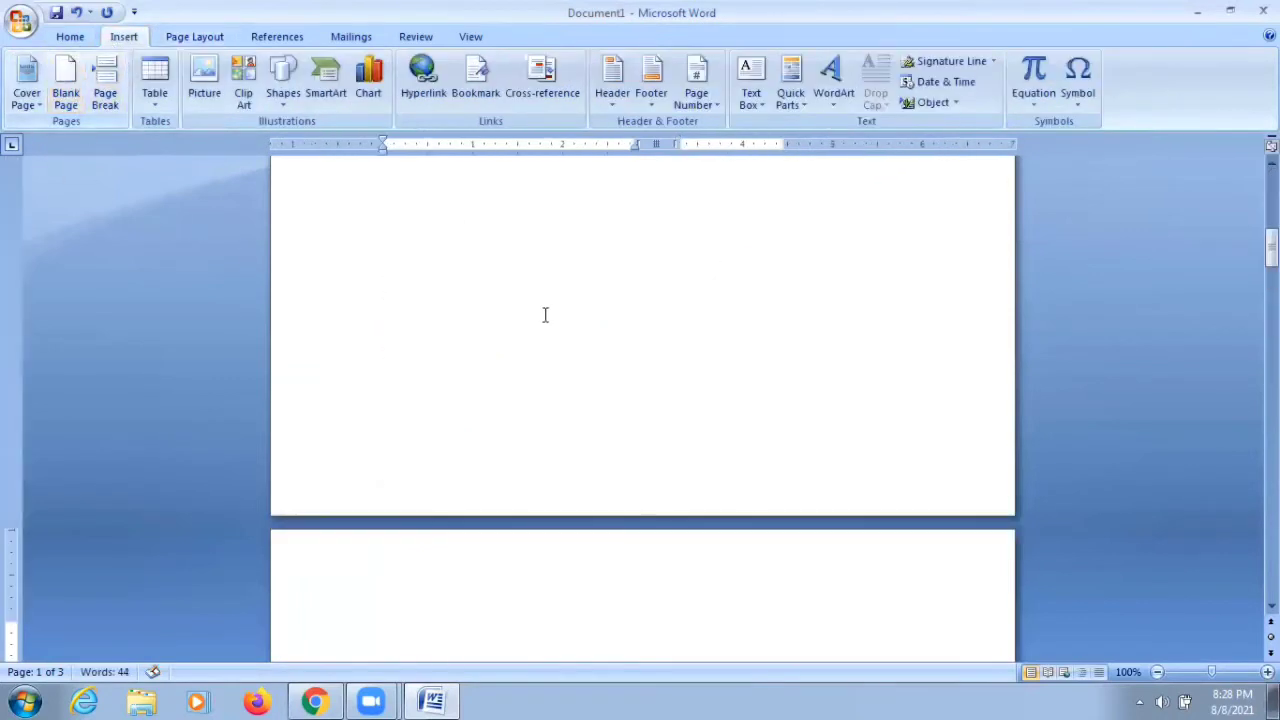
pyautogui.scroll(10, 545, 315)
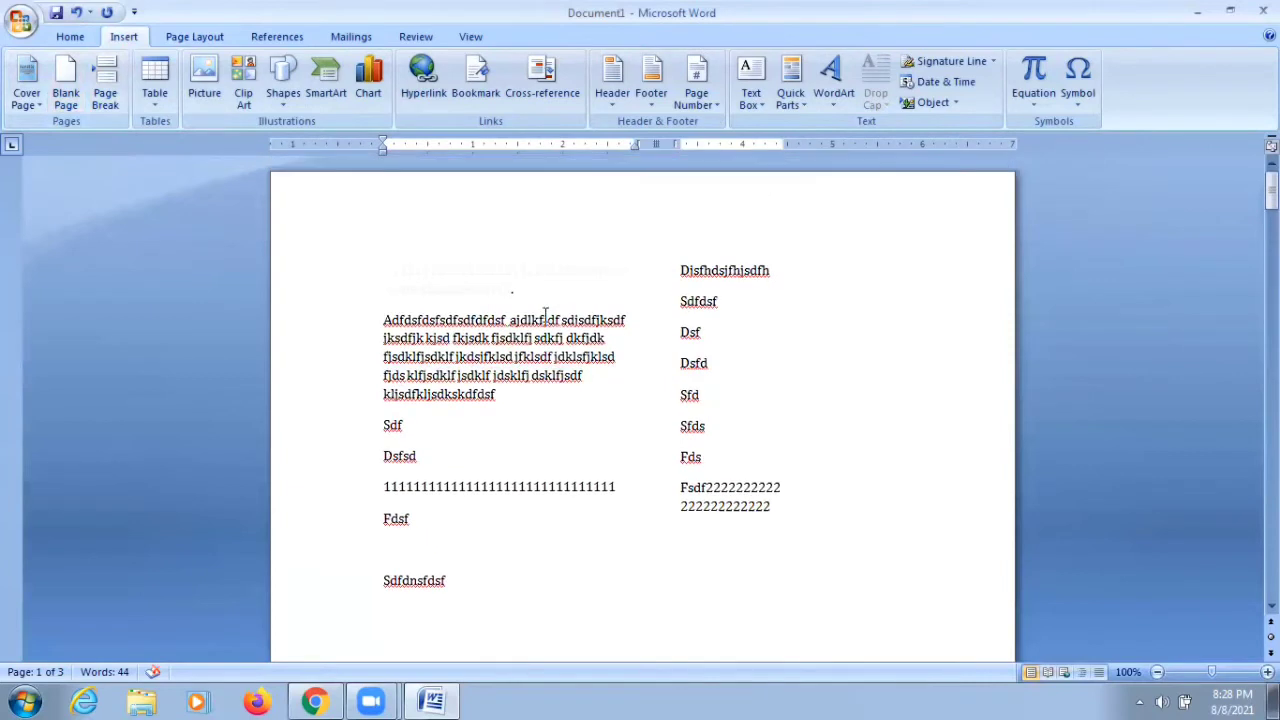
pyautogui.scroll(-3, 545, 315)
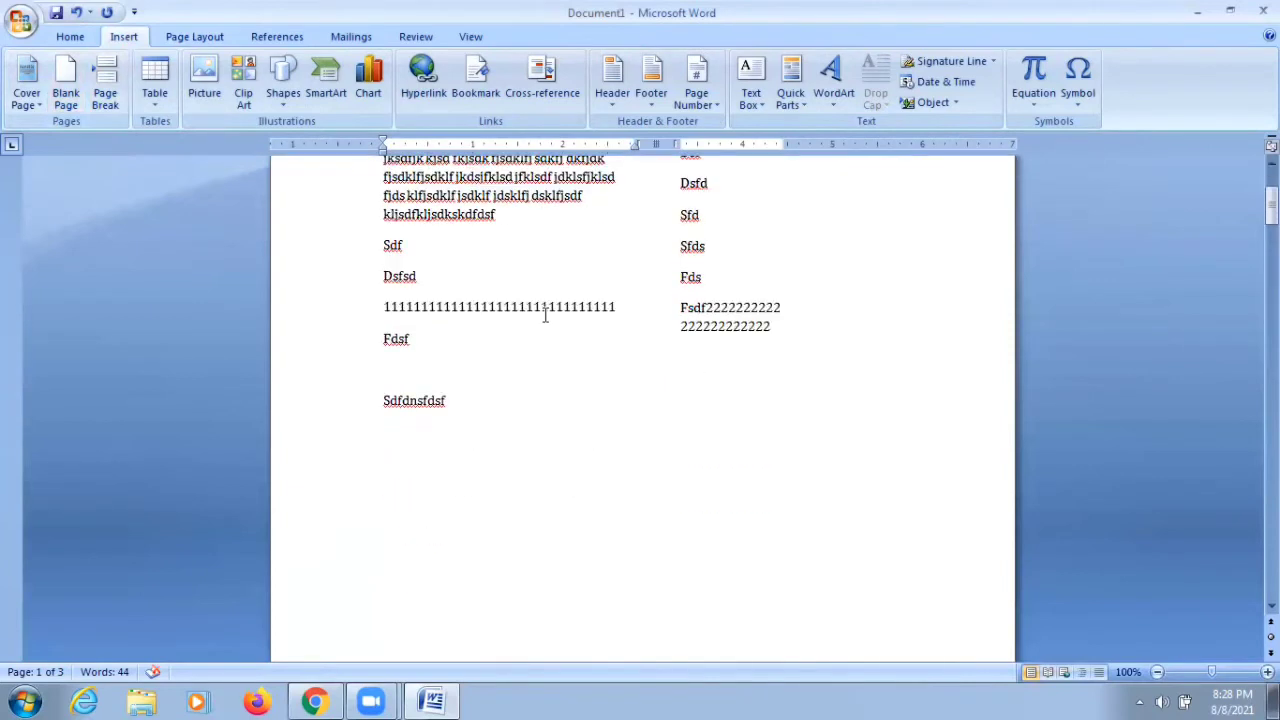
# - Return the text to a single full-width column
pyautogui.click(197, 40)
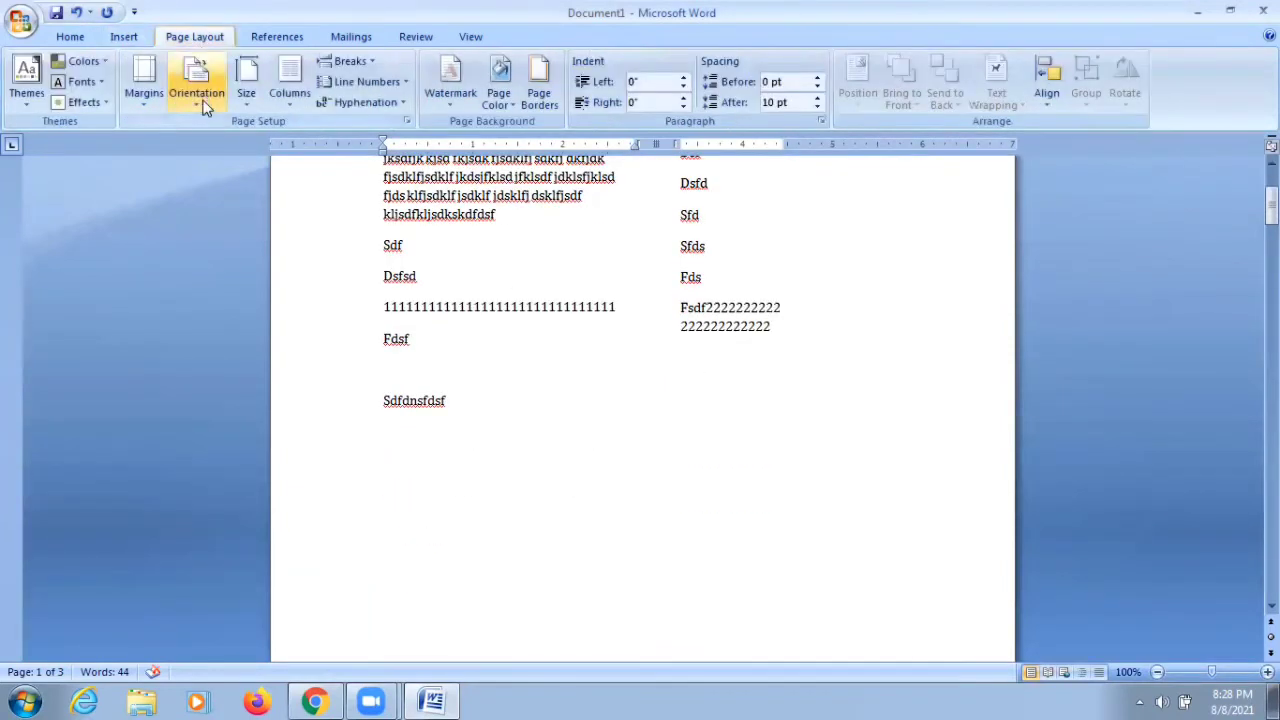
pyautogui.click(287, 98)
pyautogui.click(307, 135)
# - Place the cursor right after Dsfsd on the first page
pyautogui.scroll(2, 527, 271)
pyautogui.scroll(3, 527, 271)
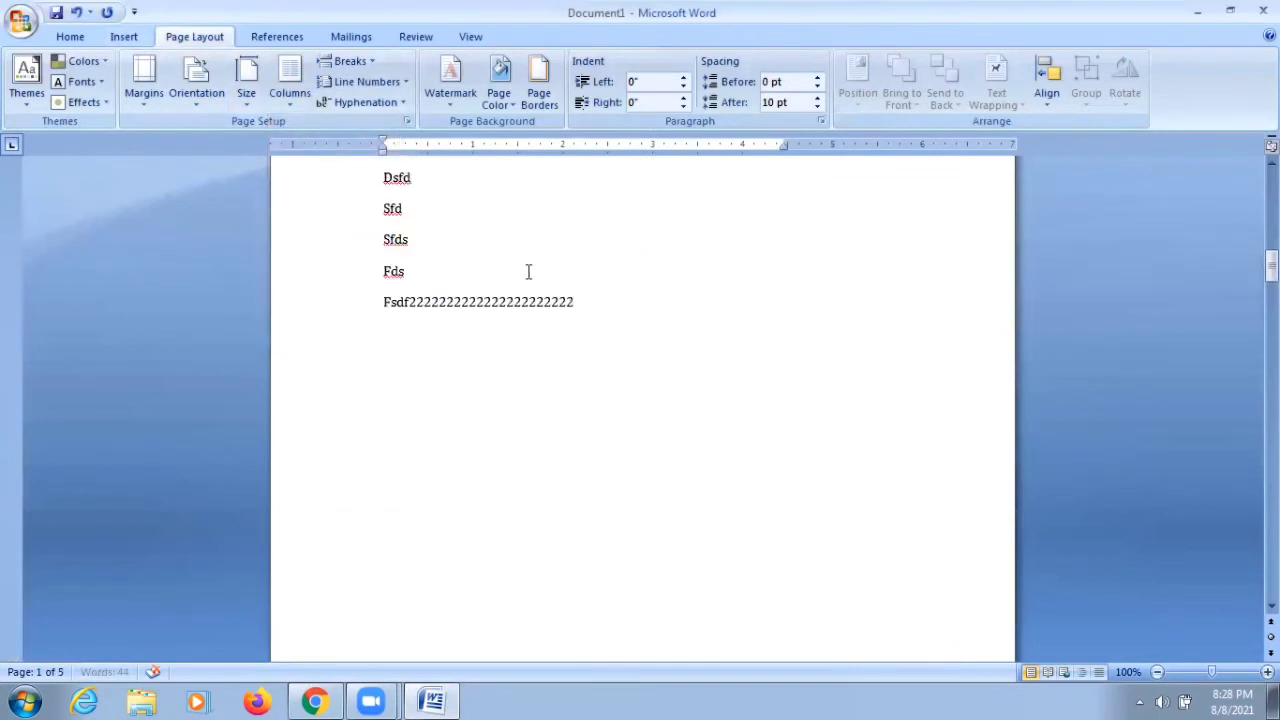
pyautogui.scroll(3, 527, 271)
pyautogui.scroll(3, 524, 330)
pyautogui.scroll(2, 524, 330)
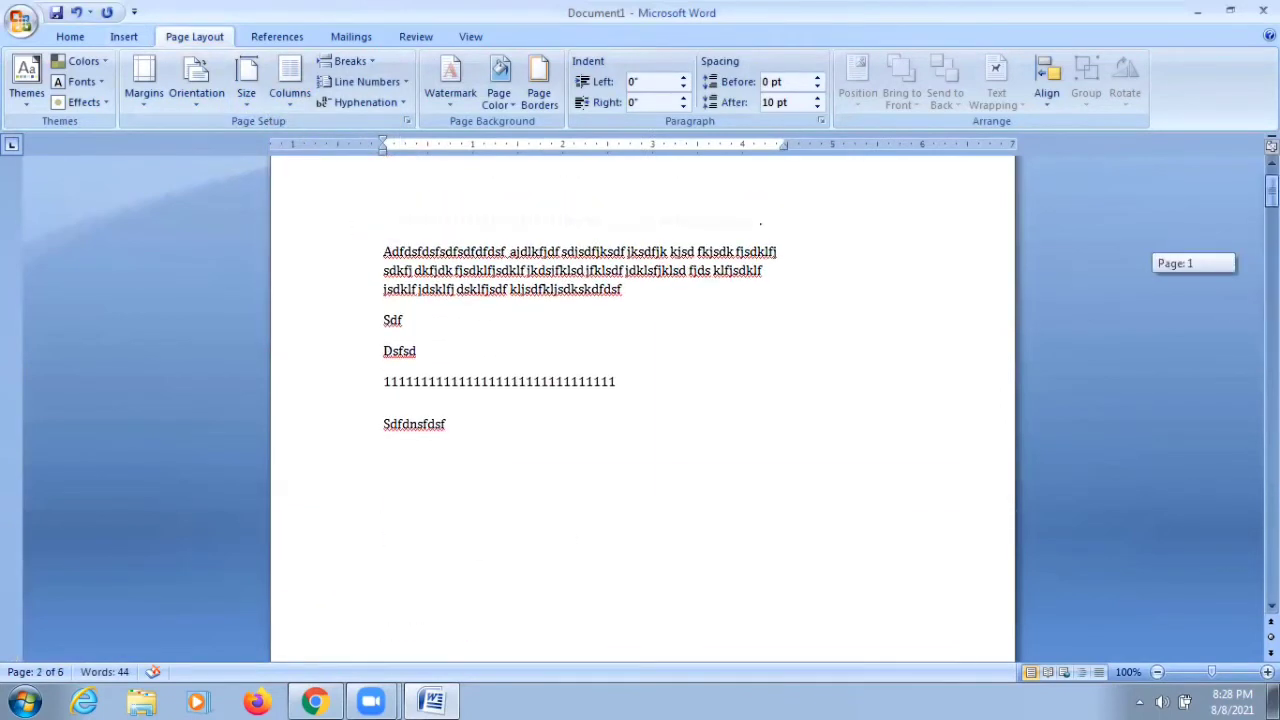
pyautogui.click(432, 354)
# - Add an empty paragraph after Dsfsd and two blank lines above the row of 1s
pyautogui.press('Return')
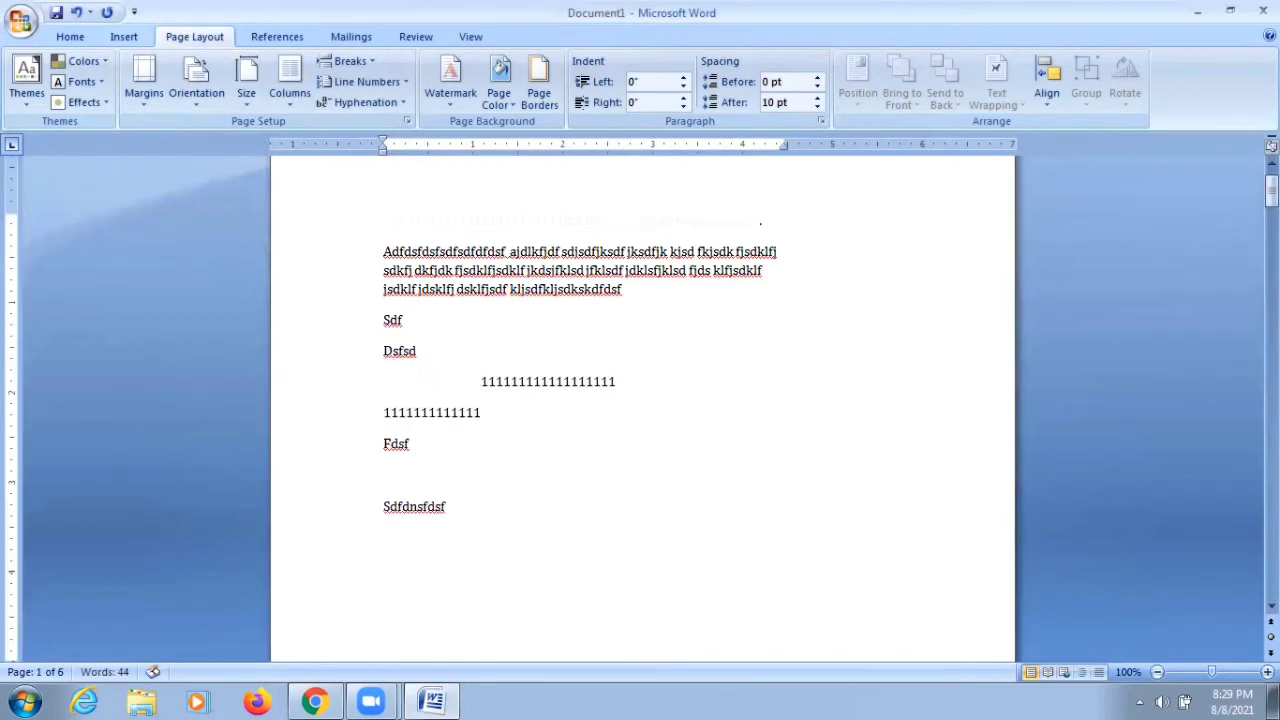
pyautogui.scroll(1, 373, 427)
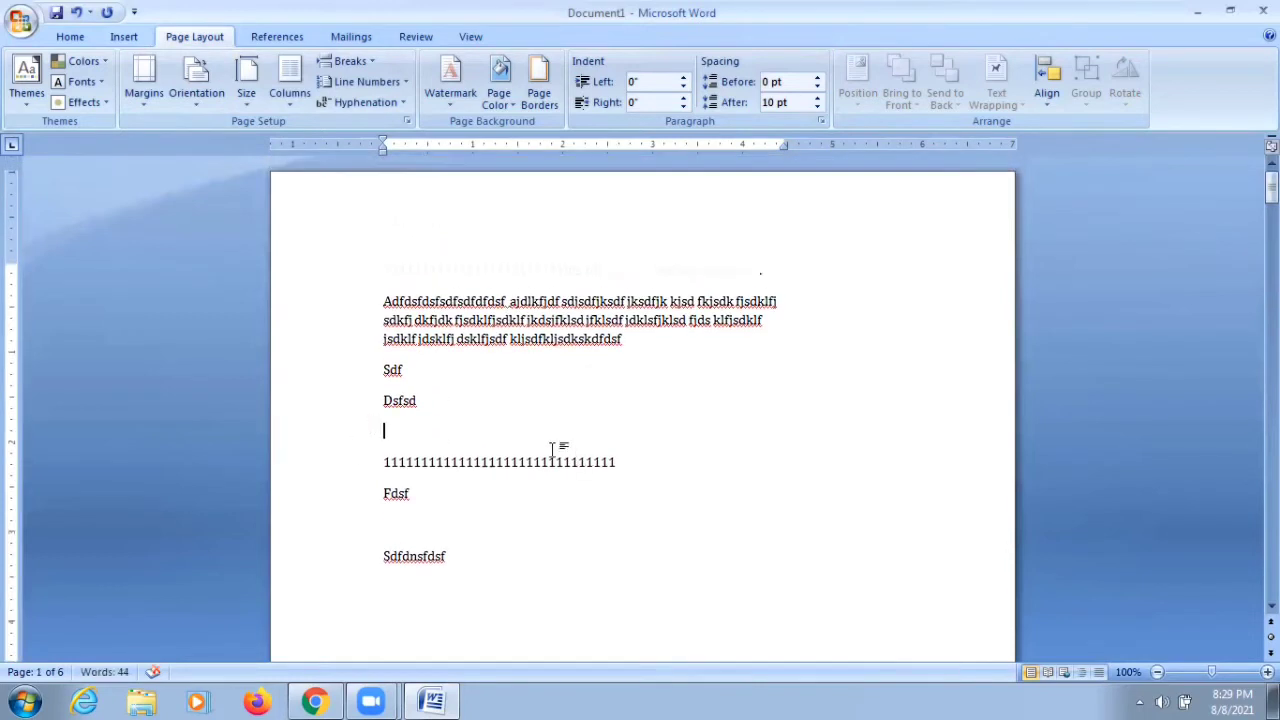
pyautogui.moveTo(423, 420); pyautogui.dragTo(361, 299)
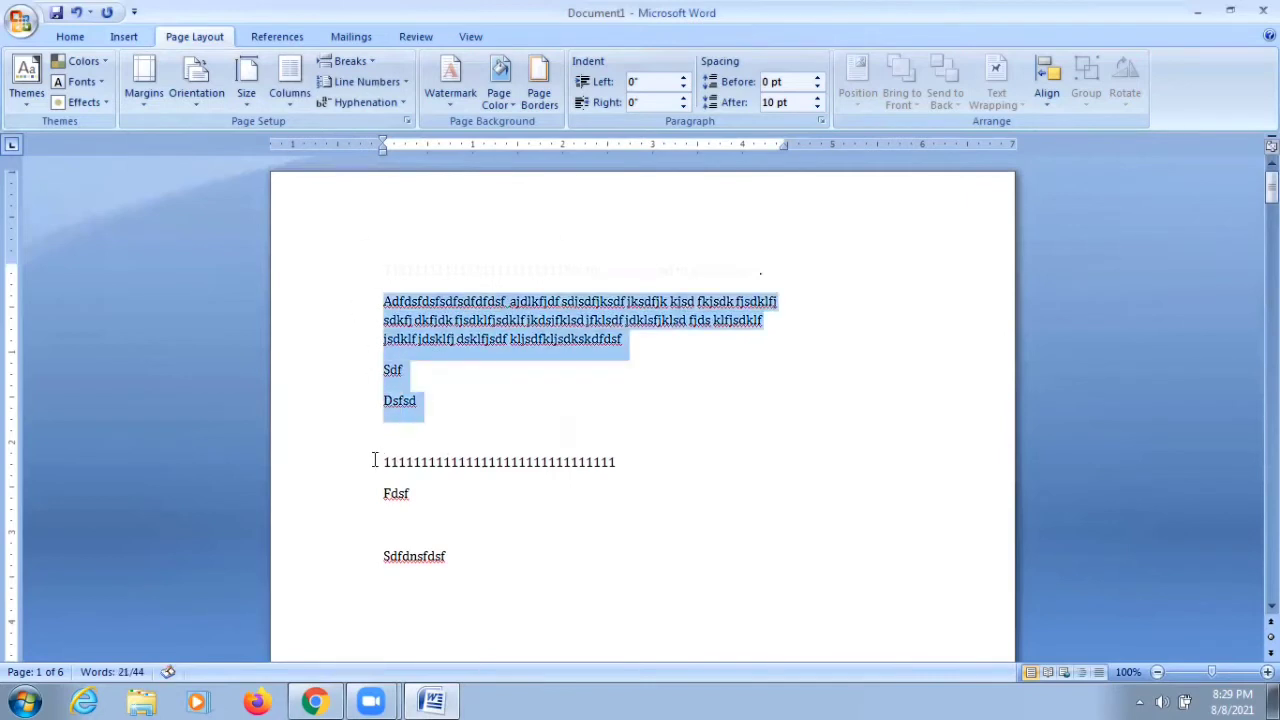
pyautogui.moveTo(378, 460); pyautogui.dragTo(481, 570)
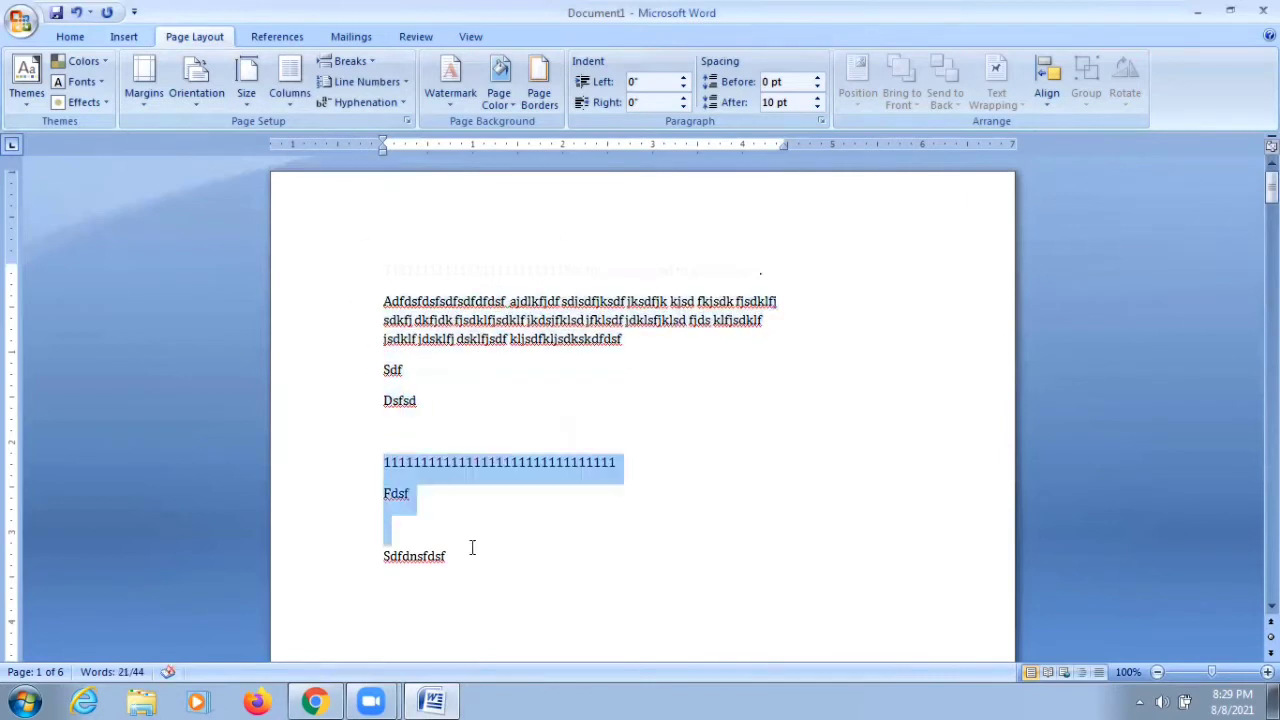
pyautogui.click(414, 432)
pyautogui.press('Return')
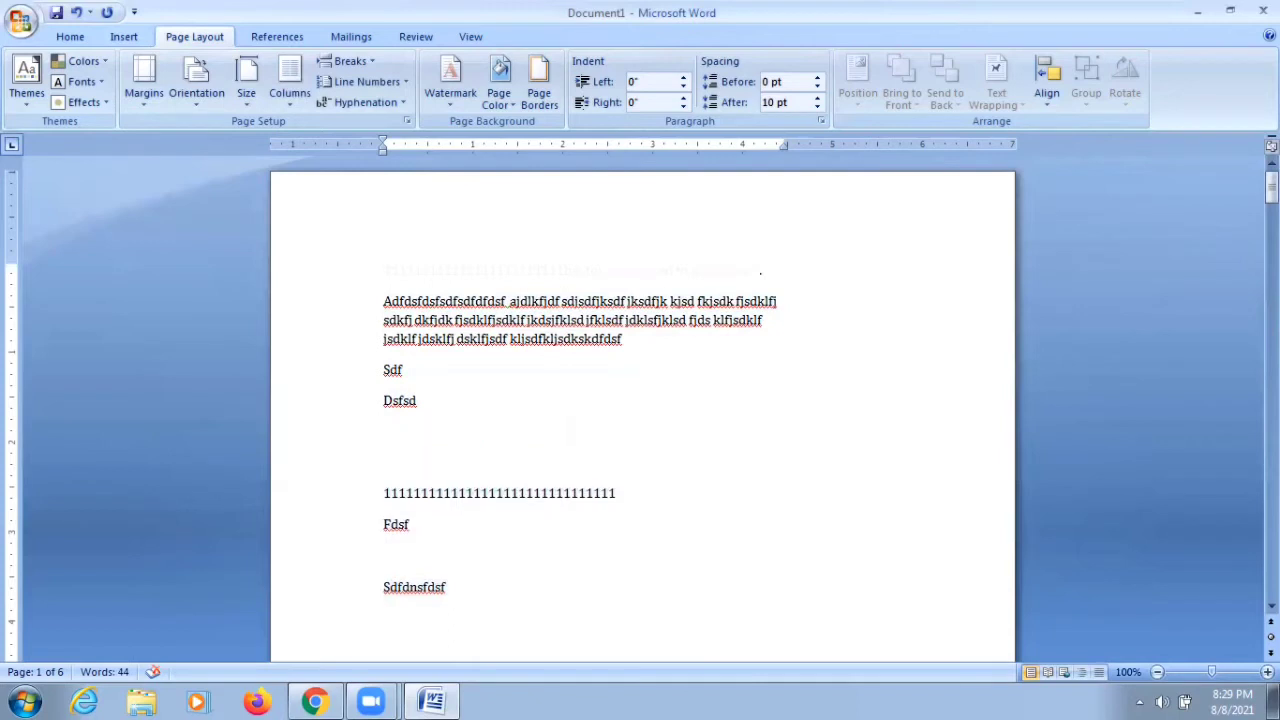
pyautogui.press('Return')
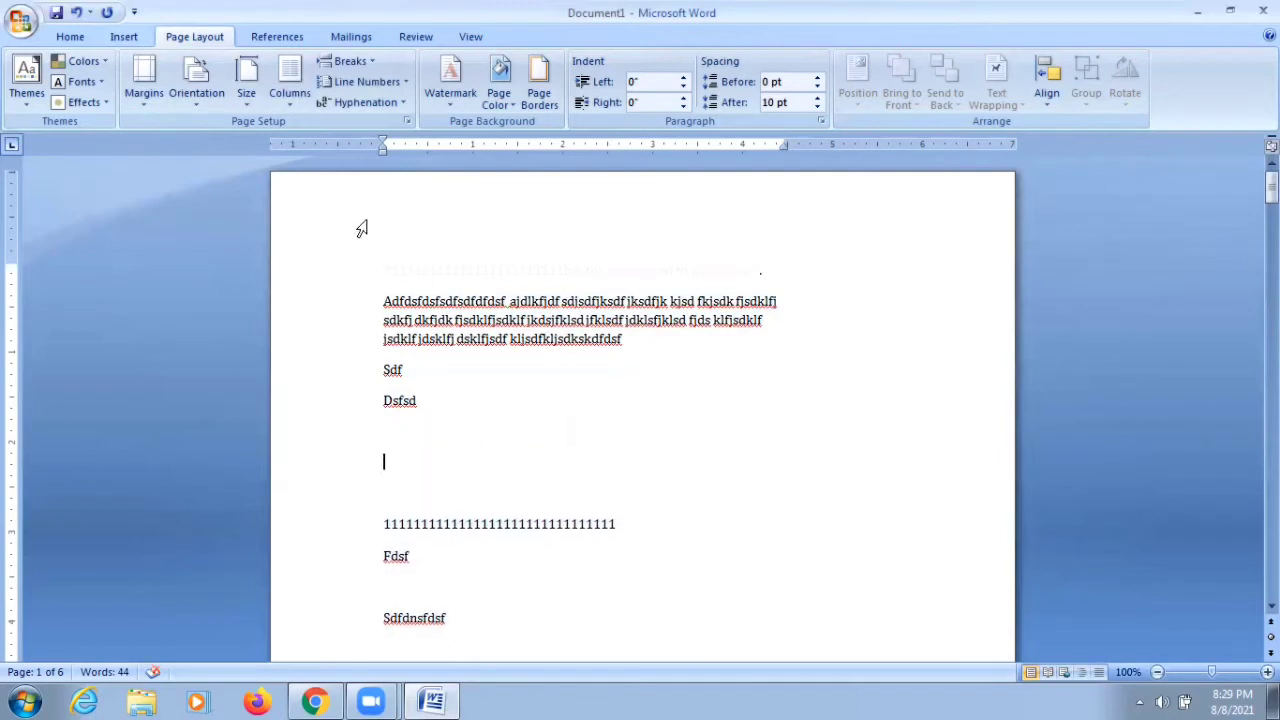
# - Insert a page break before the row of 1s, then put the cursor on the empty line above it
pyautogui.click(370, 64)
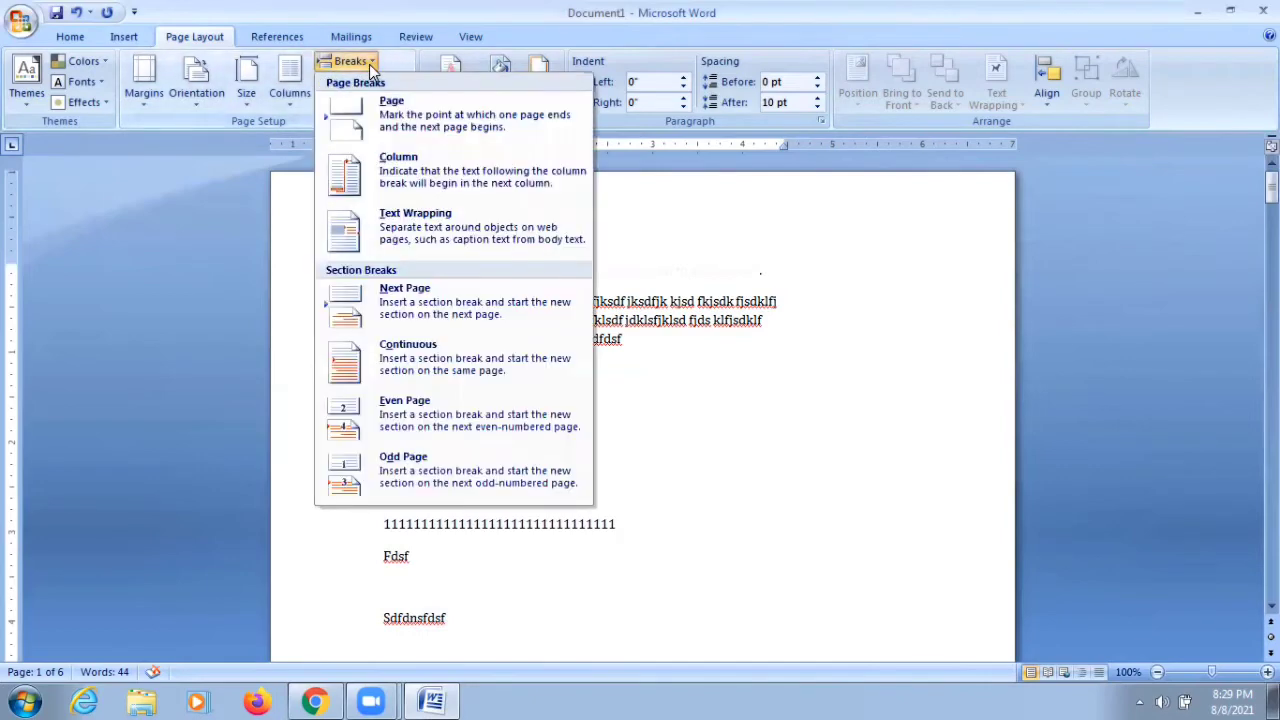
pyautogui.click(383, 117)
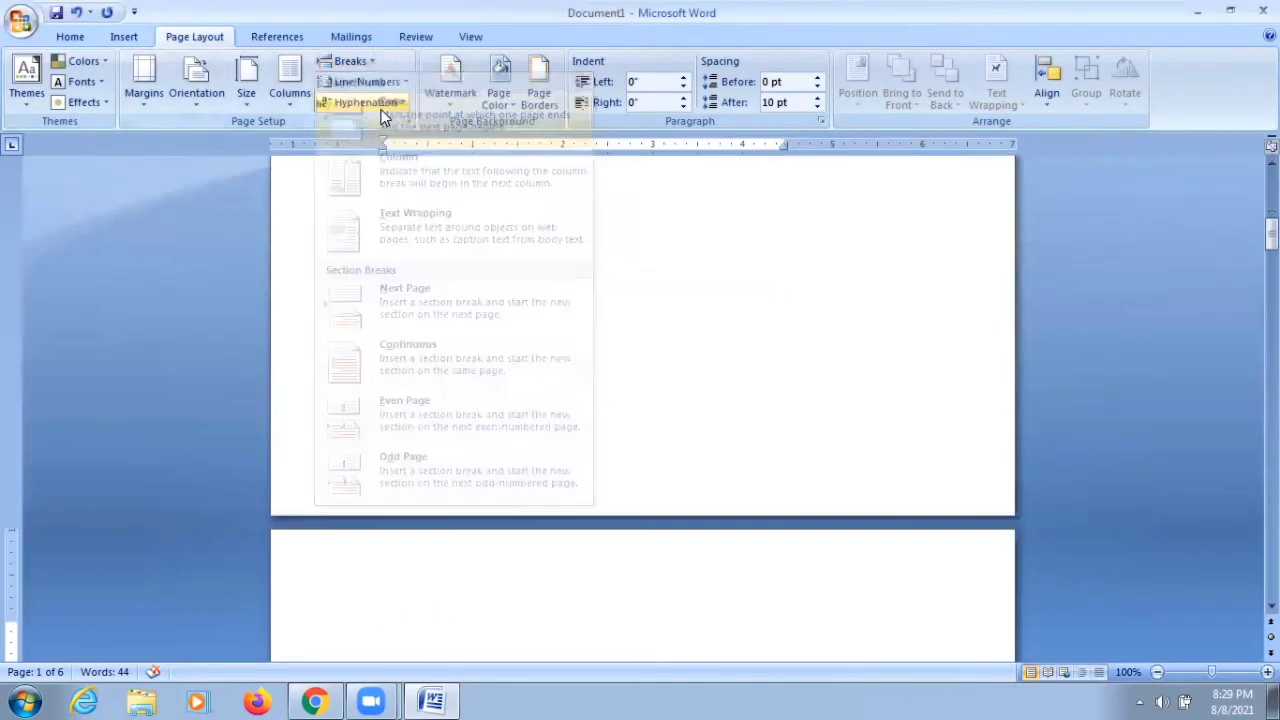
pyautogui.scroll(1, 640, 400)
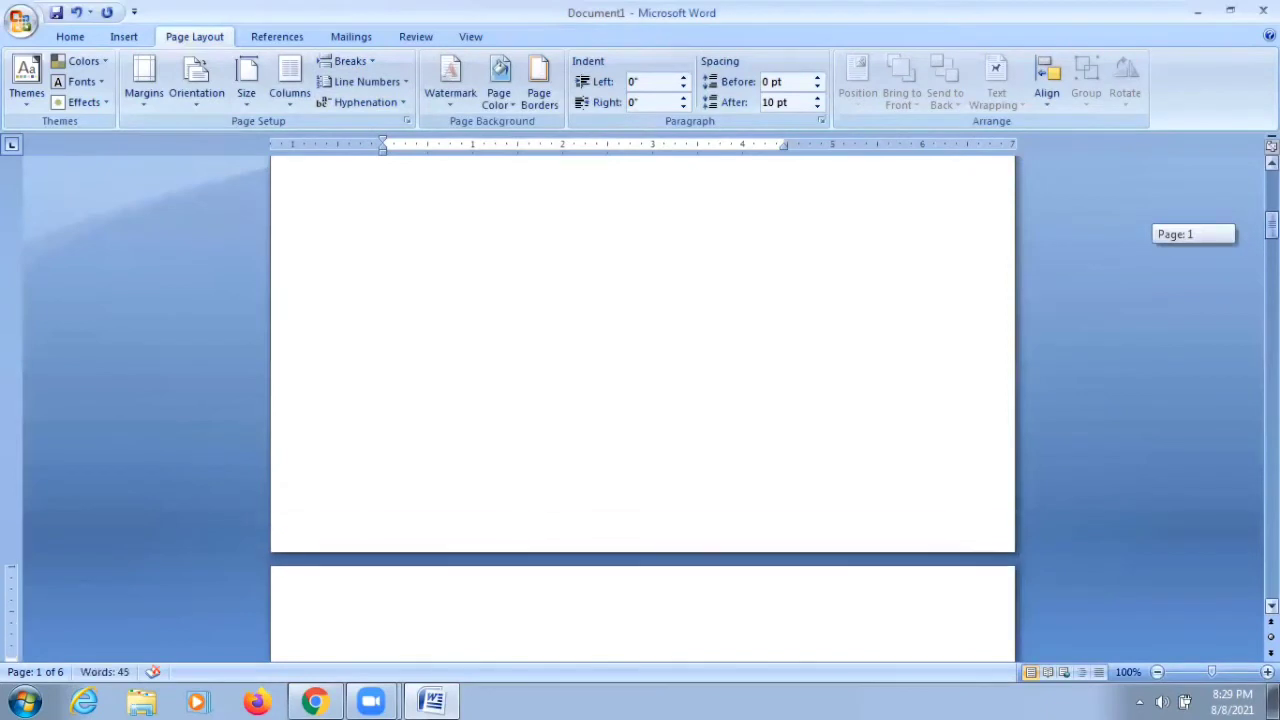
pyautogui.scroll(3, 640, 400)
pyautogui.scroll(6, 640, 400)
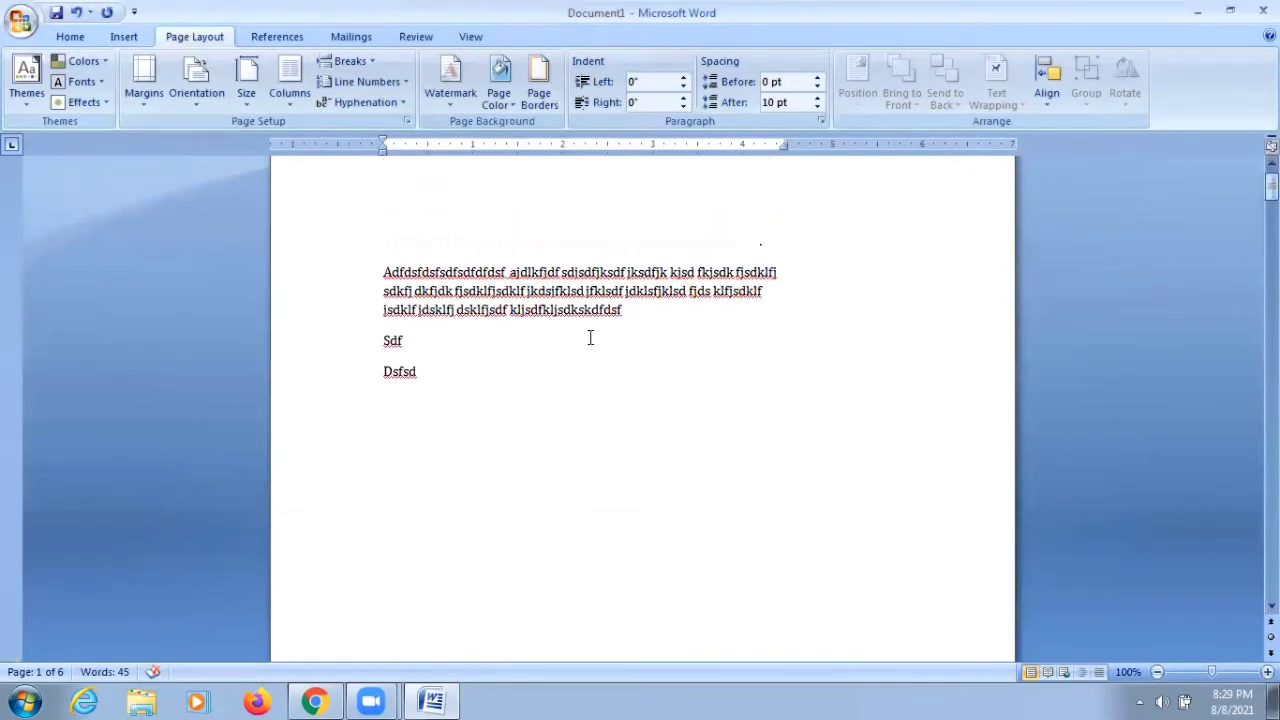
pyautogui.scroll(-1, 457, 371)
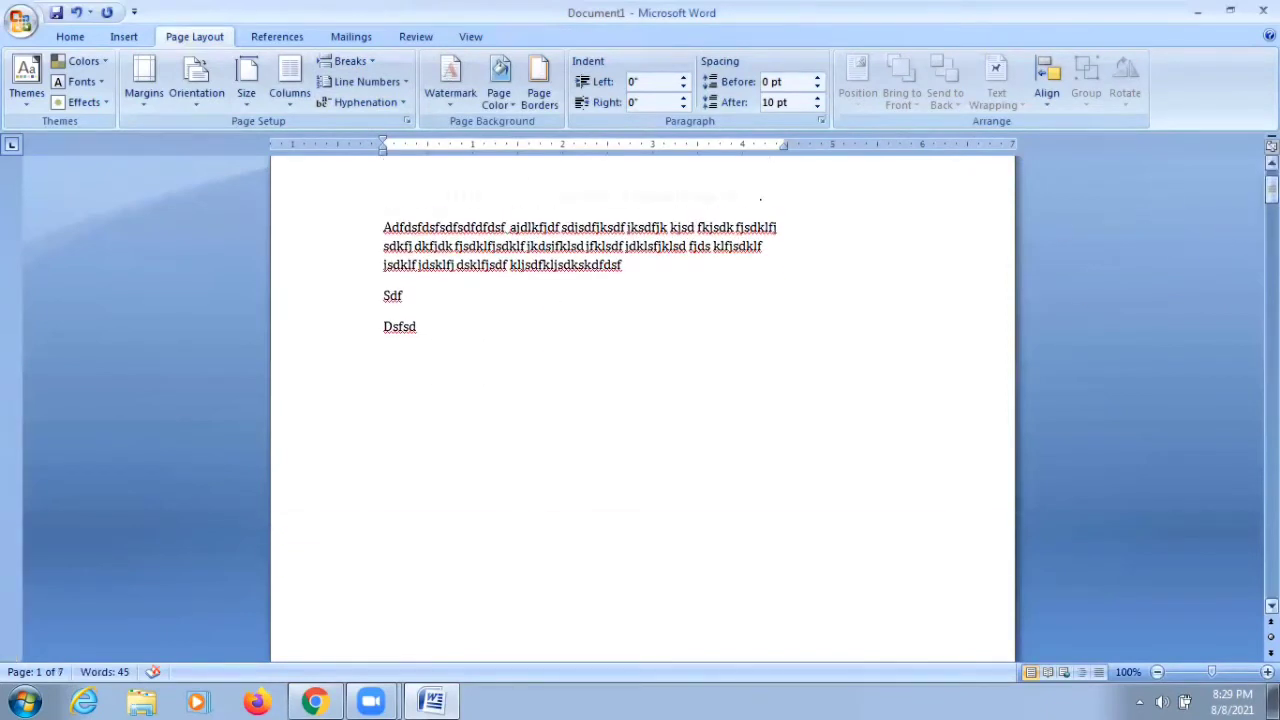
pyautogui.moveTo(1271, 189); pyautogui.dragTo(1271, 243)
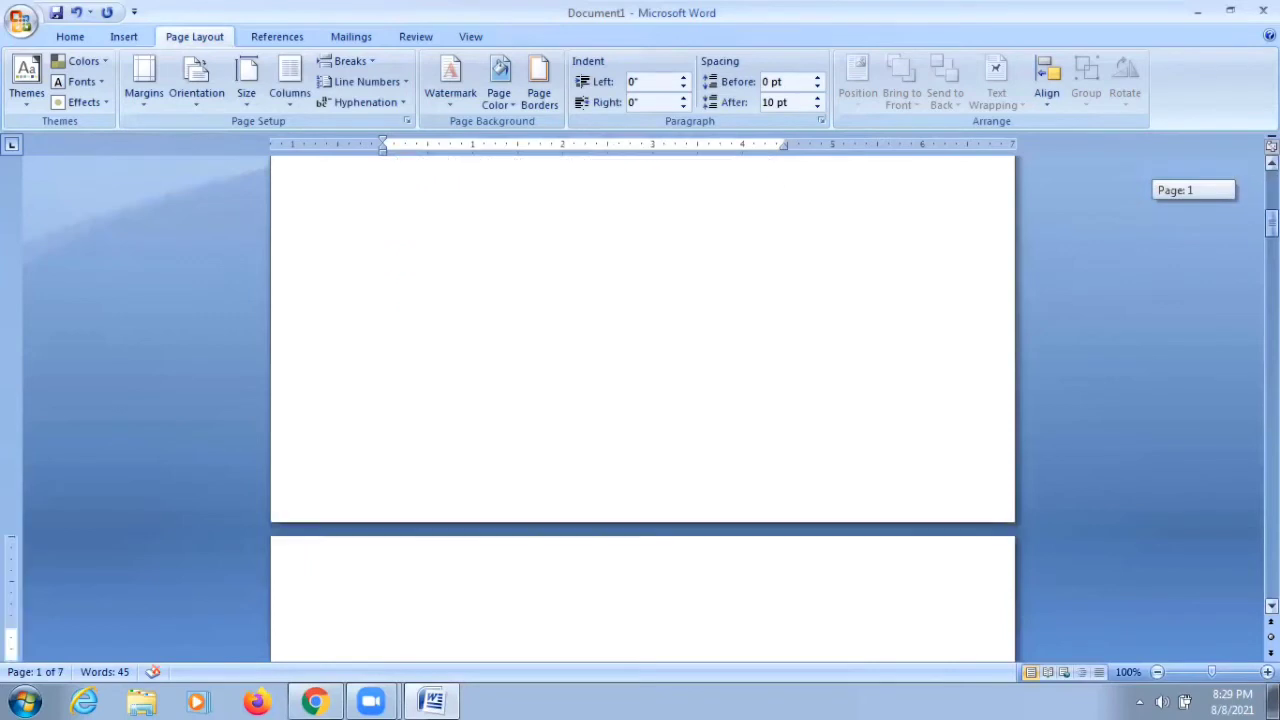
pyautogui.click(455, 343)
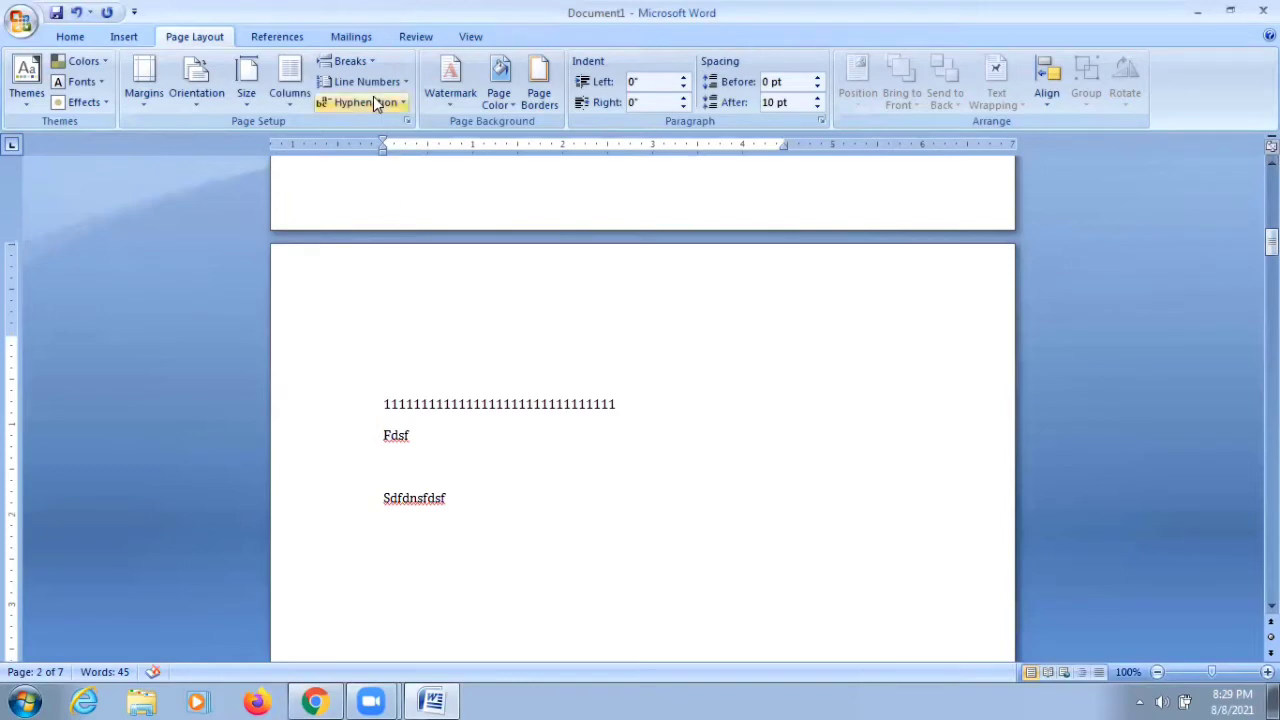
# - Insert a column break inside the row of 1s
pyautogui.click(350, 61)
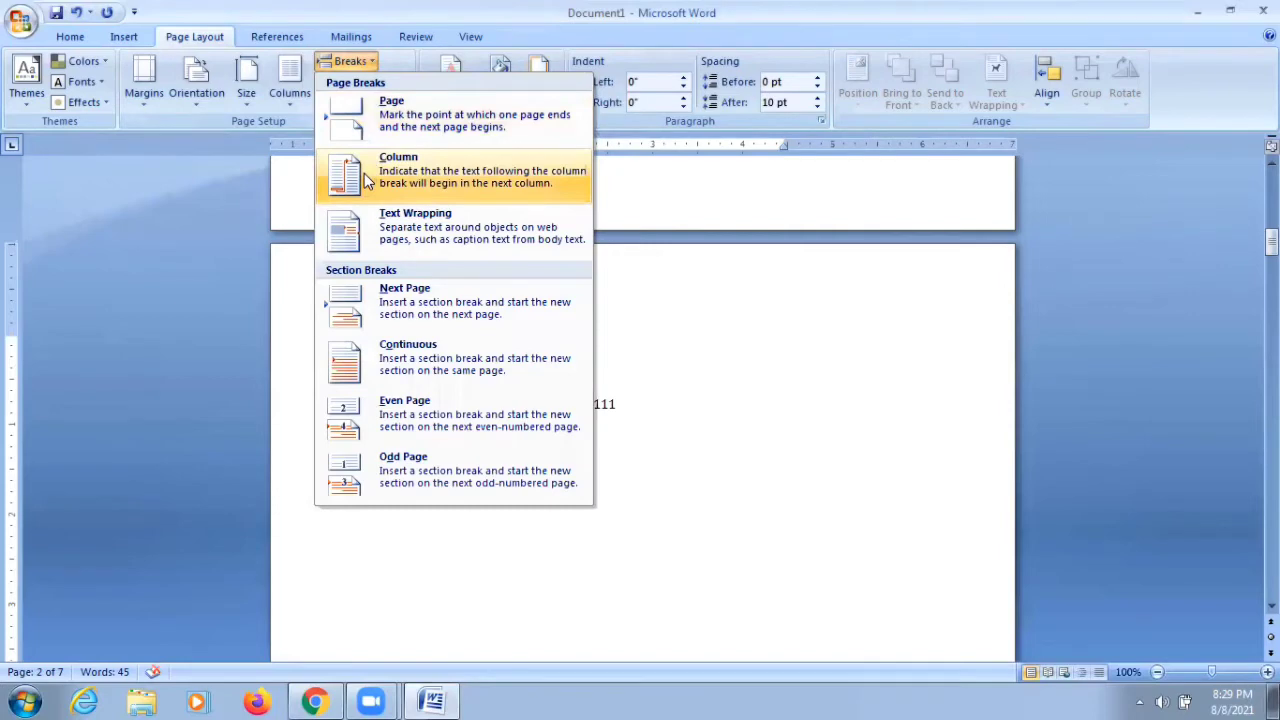
pyautogui.click(489, 403)
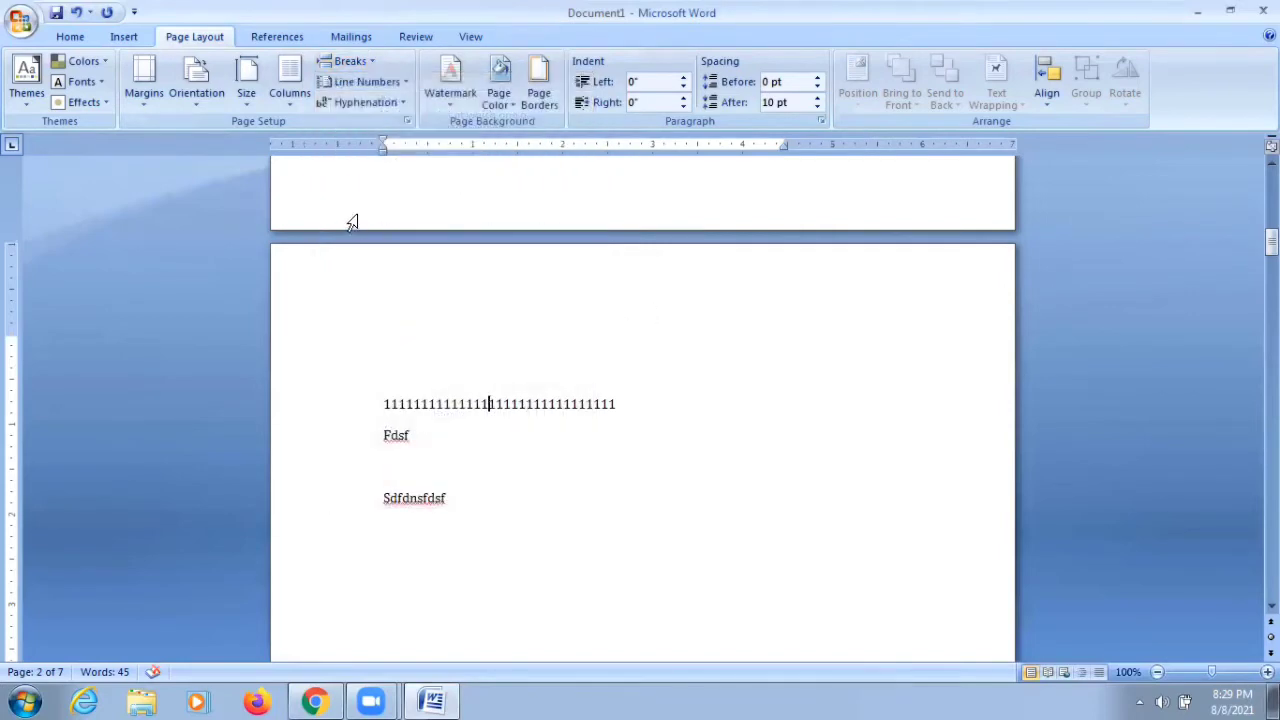
pyautogui.click(372, 64)
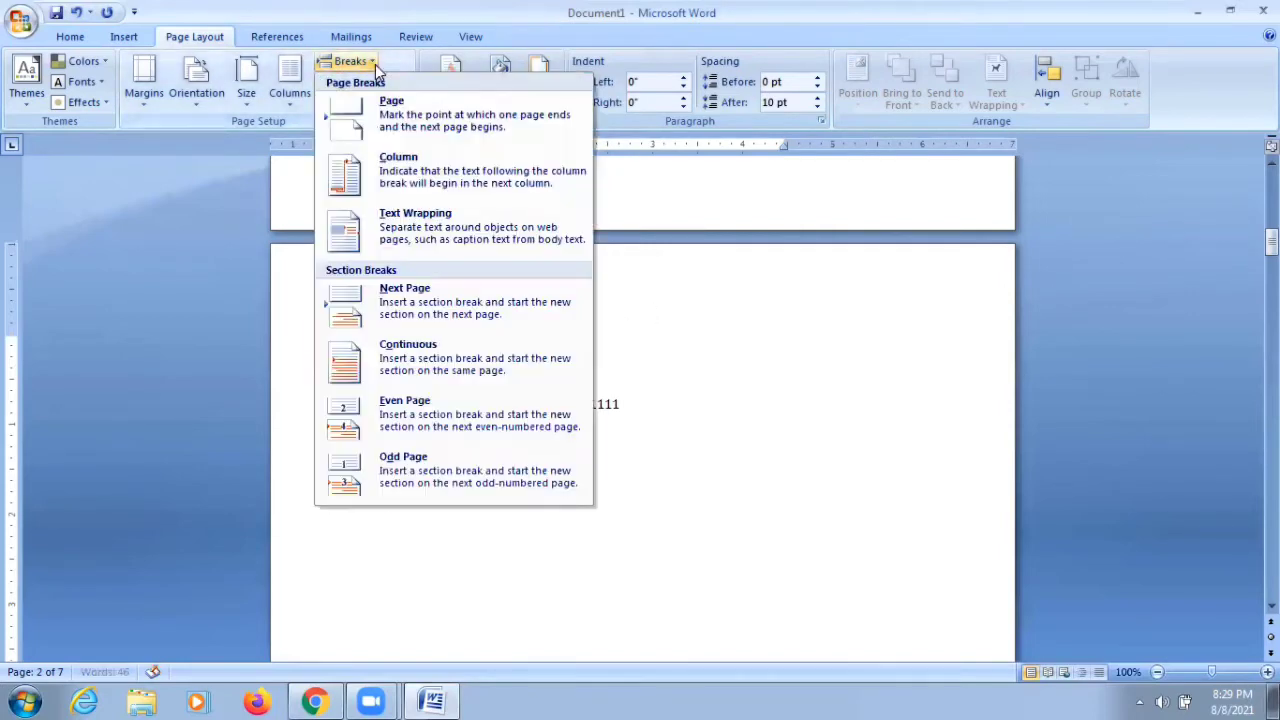
pyautogui.click(401, 174)
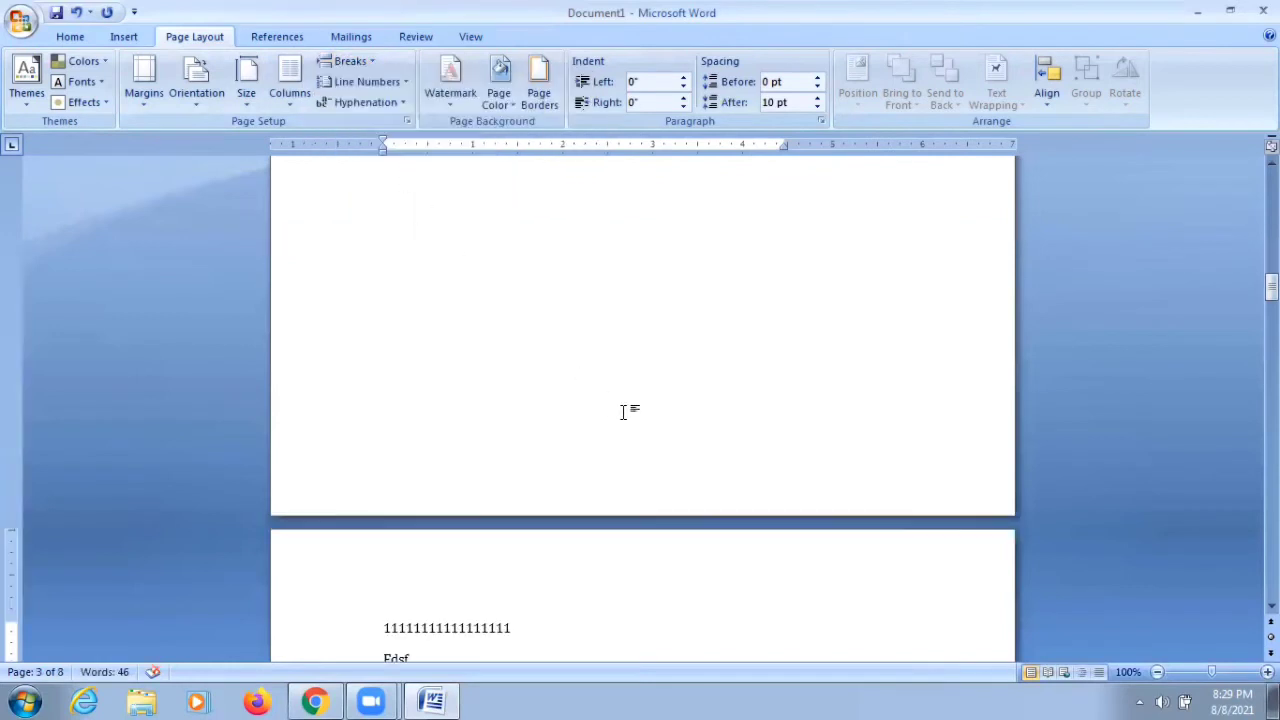
pyautogui.moveTo(1270, 285); pyautogui.dragTo(1270, 237)
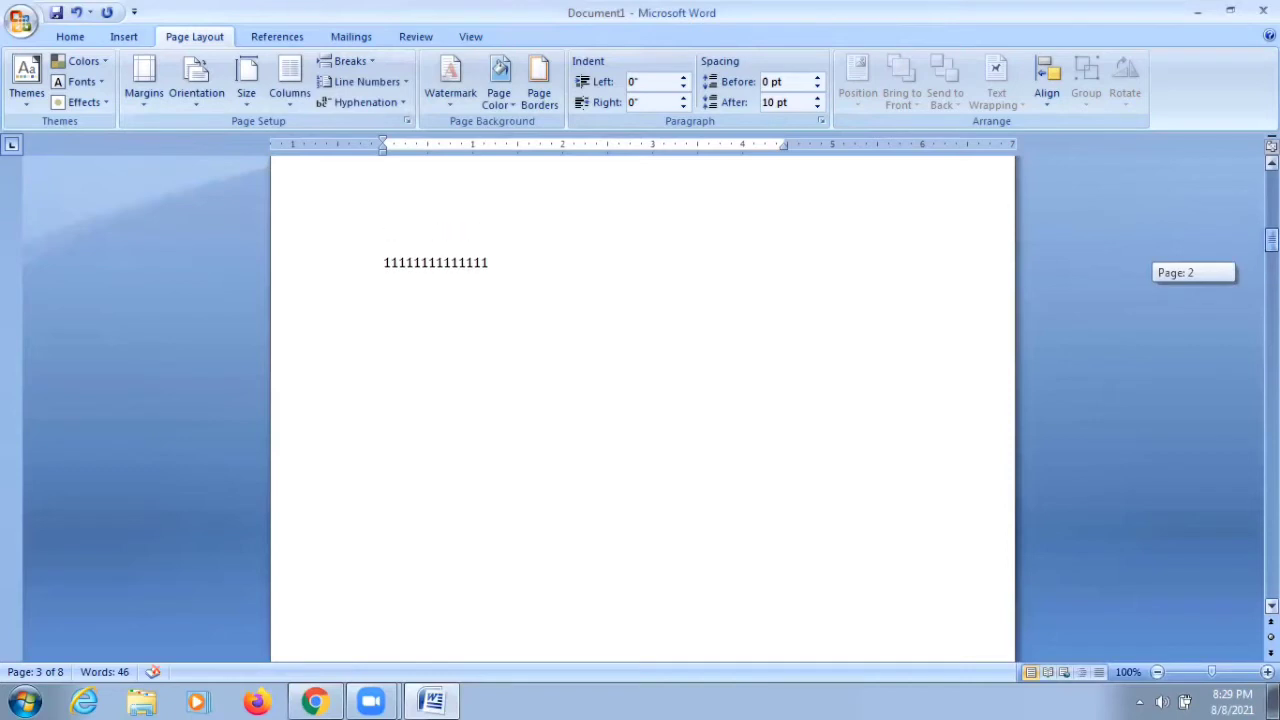
# - Switch the section to two columns and type 2222 into the right column's line
pyautogui.click(291, 100)
pyautogui.click(312, 177)
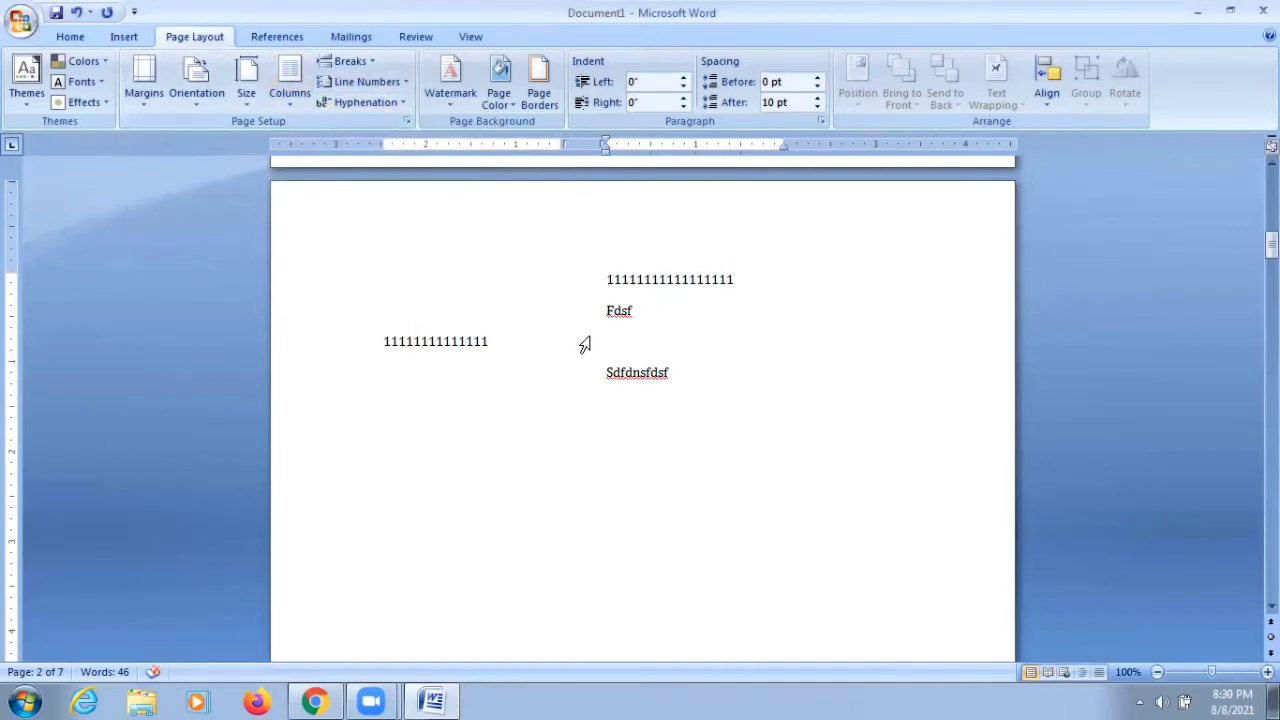
pyautogui.write('2222')
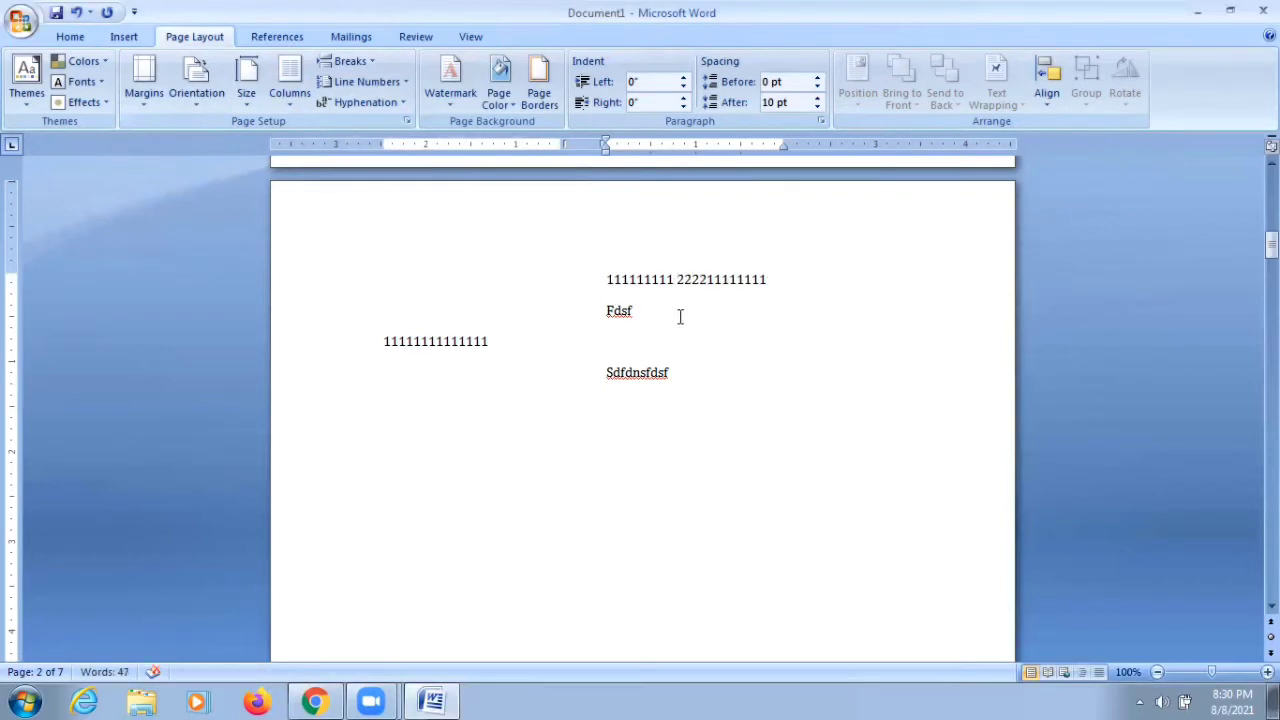
# - Switch the section to three columns and add a column break after 111111111
pyautogui.click(294, 105)
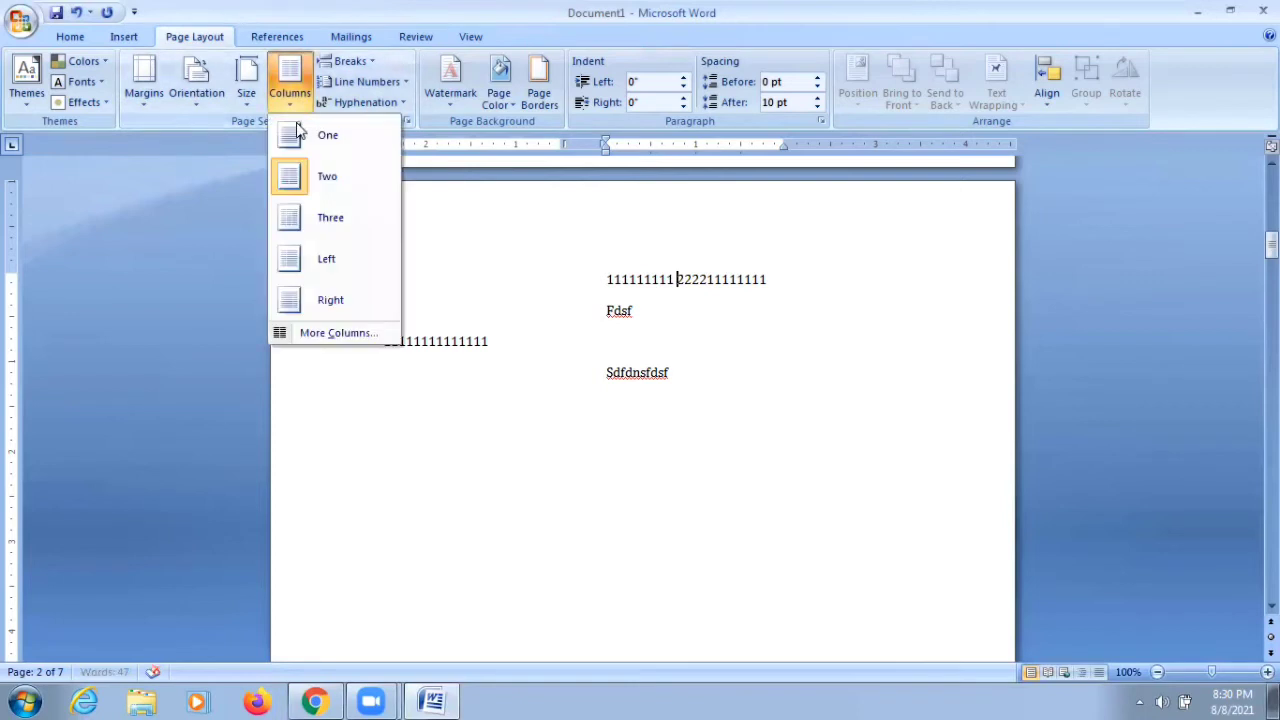
pyautogui.click(326, 217)
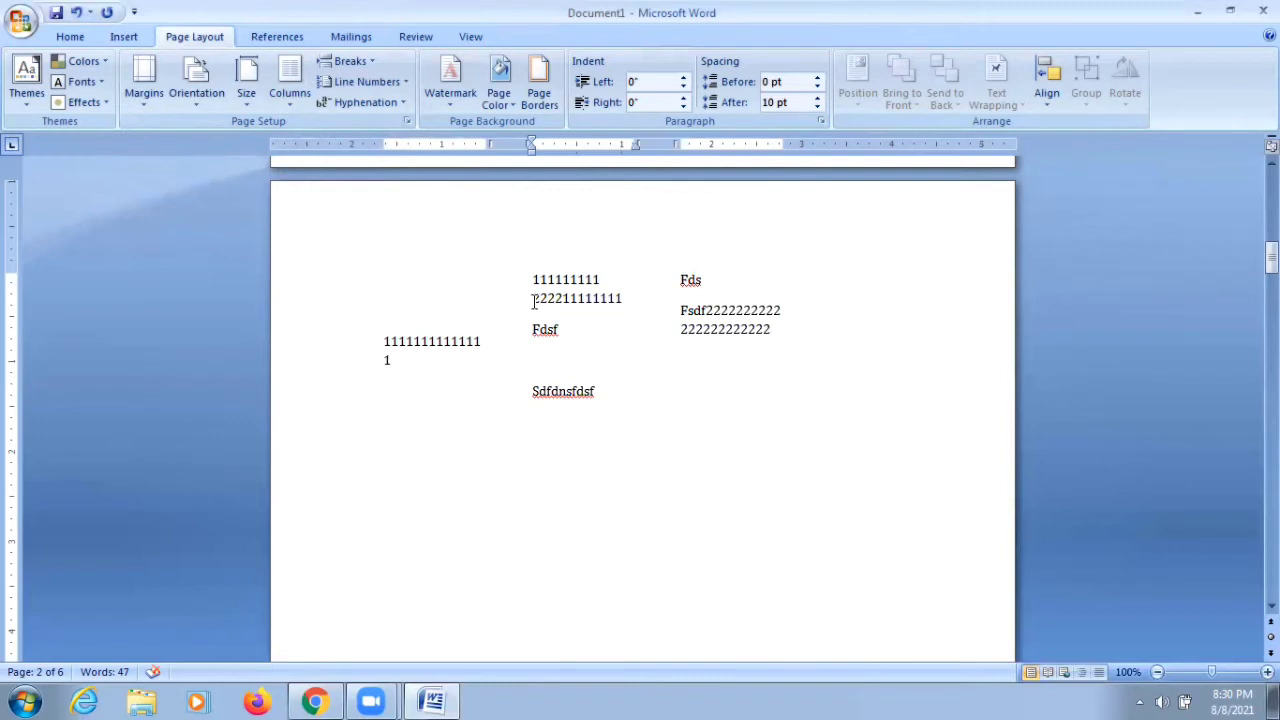
pyautogui.click(352, 61)
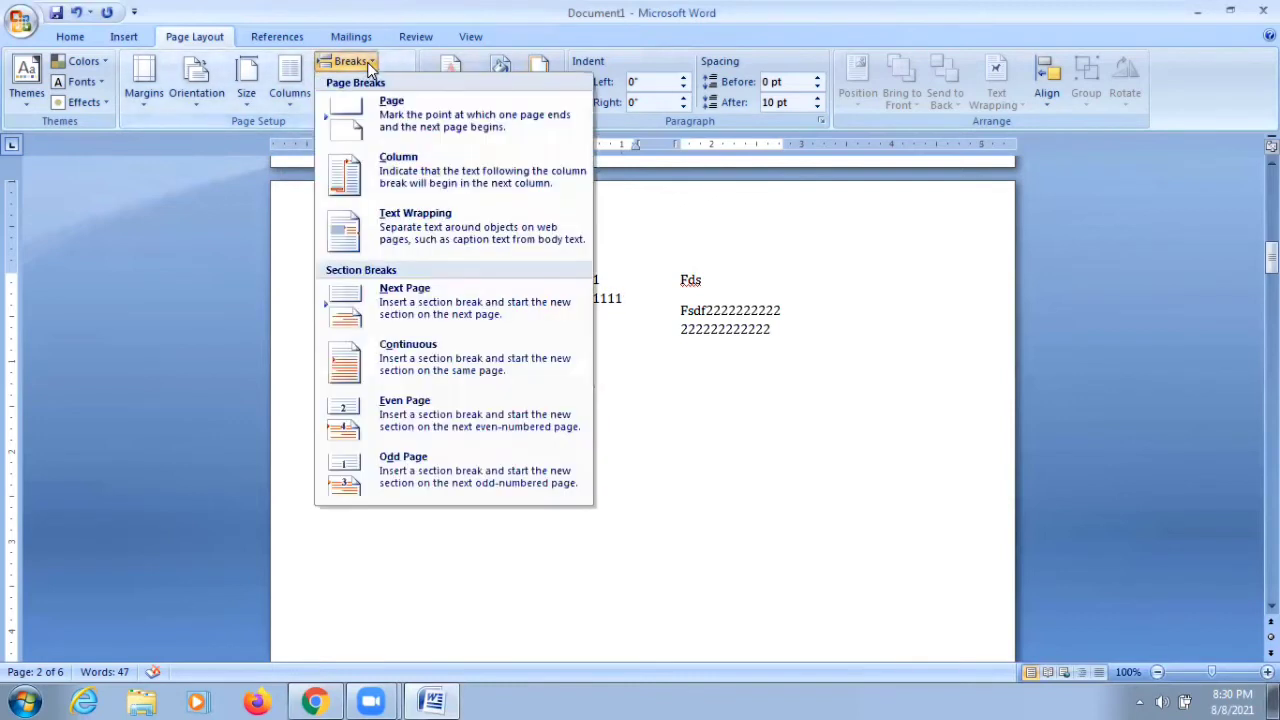
pyautogui.click(392, 170)
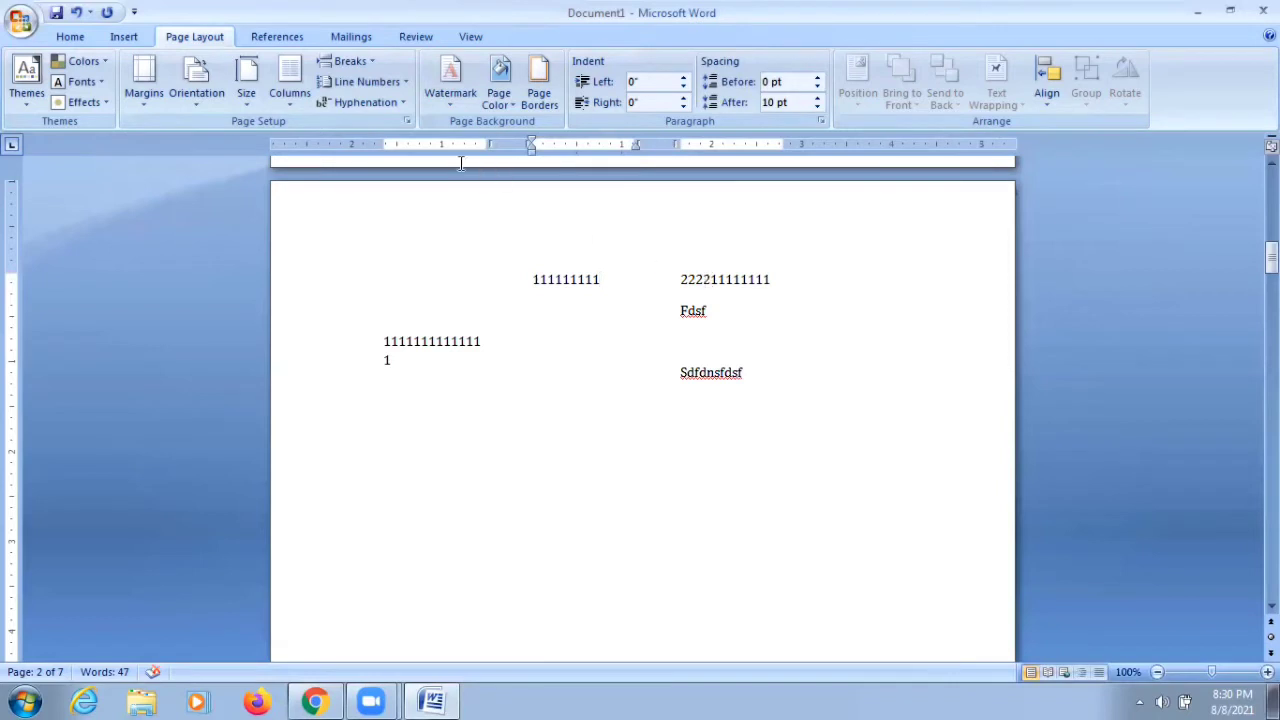
pyautogui.click(364, 62)
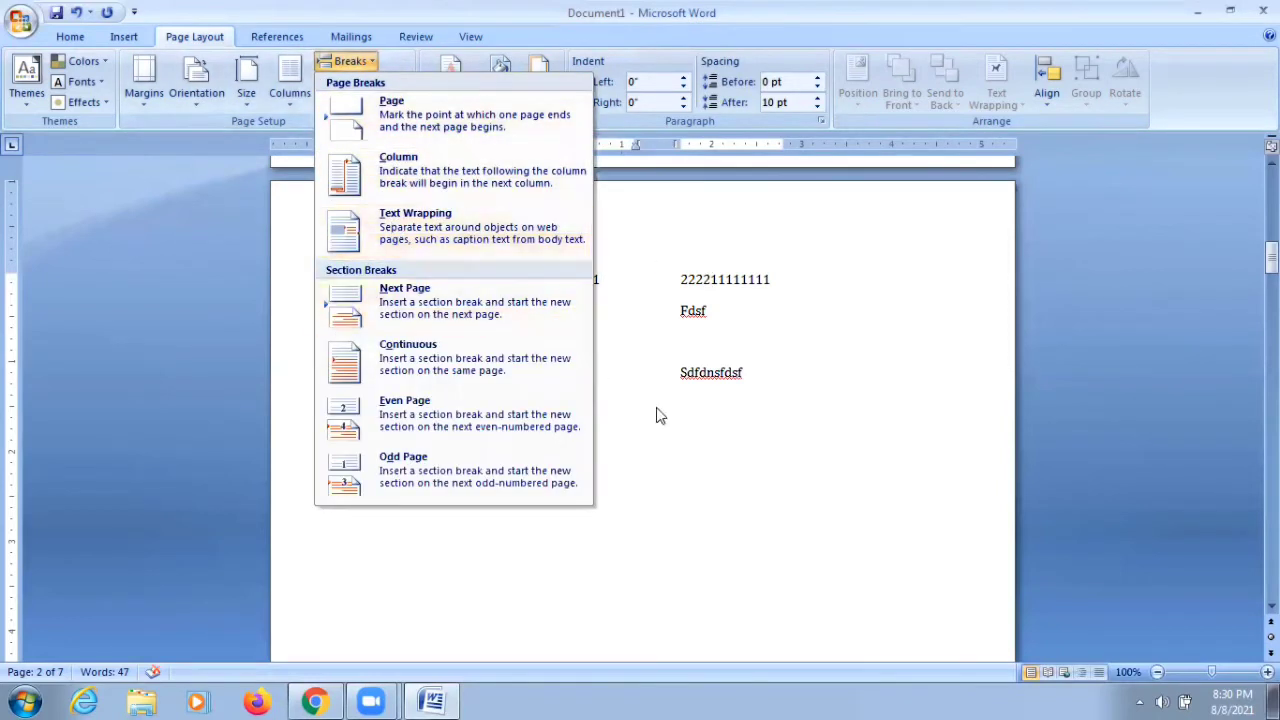
pyautogui.click(733, 438)
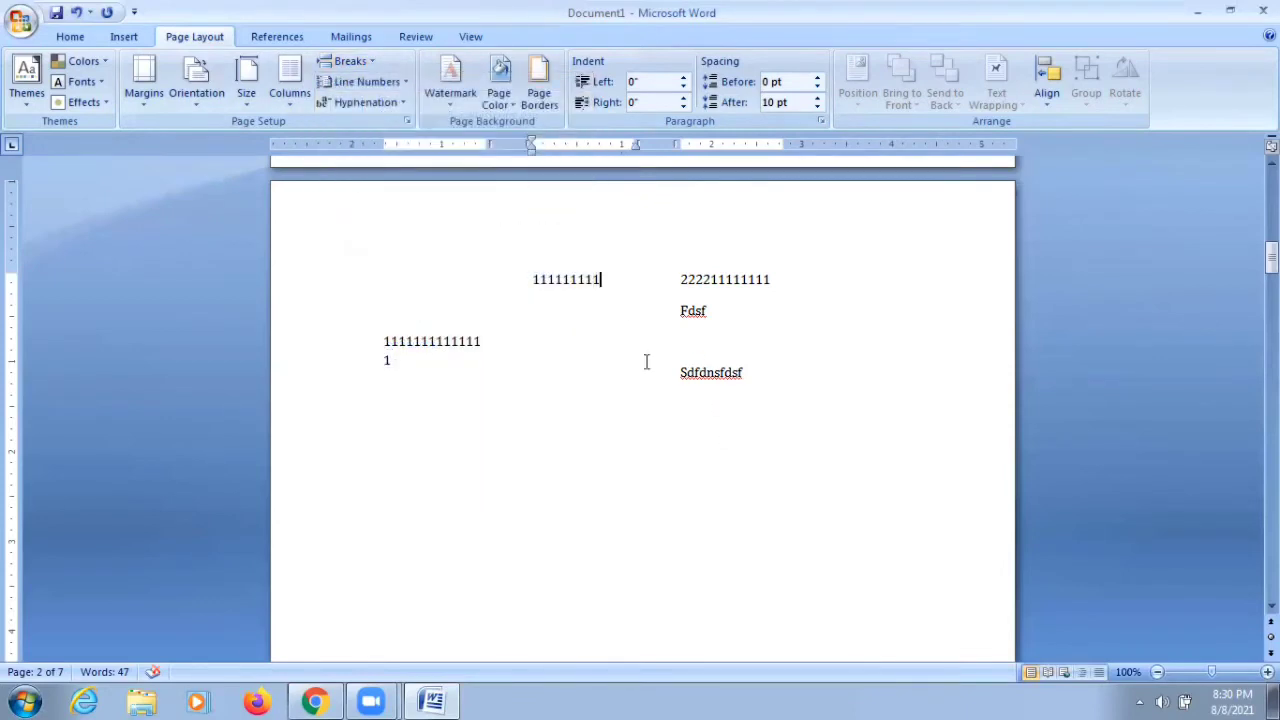
# - Type 'dgdgfdgfdgfdgfdgf', add a text wrapping break, then type 'fdgfdgfdg fgfdg fd fdf gfd'
pyautogui.write('dgdgfdgfdgfdgfdgf')
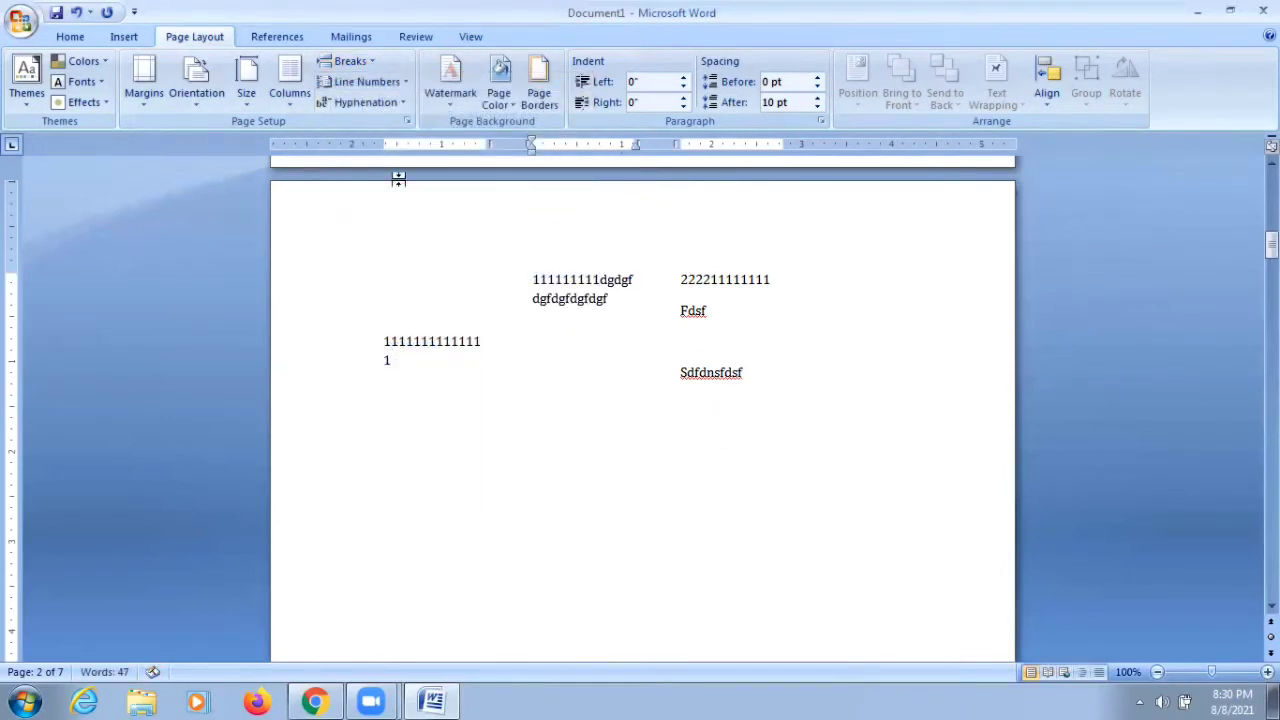
pyautogui.click(371, 64)
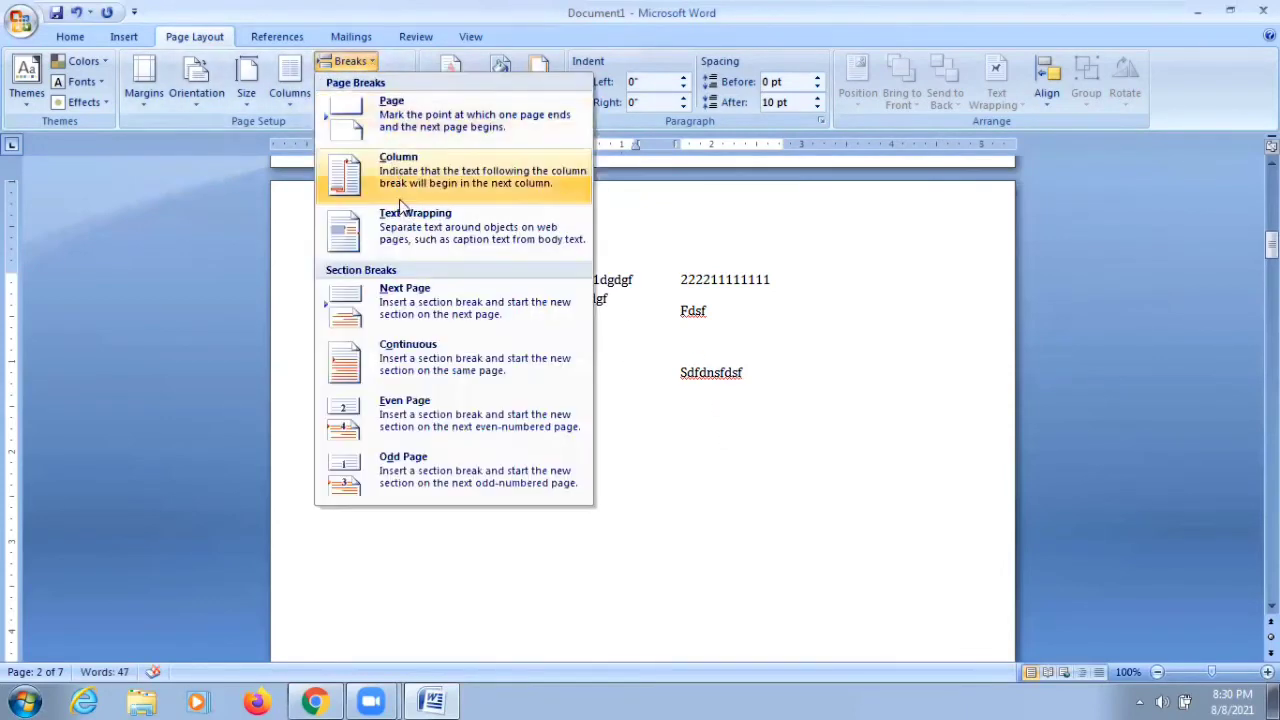
pyautogui.click(448, 240)
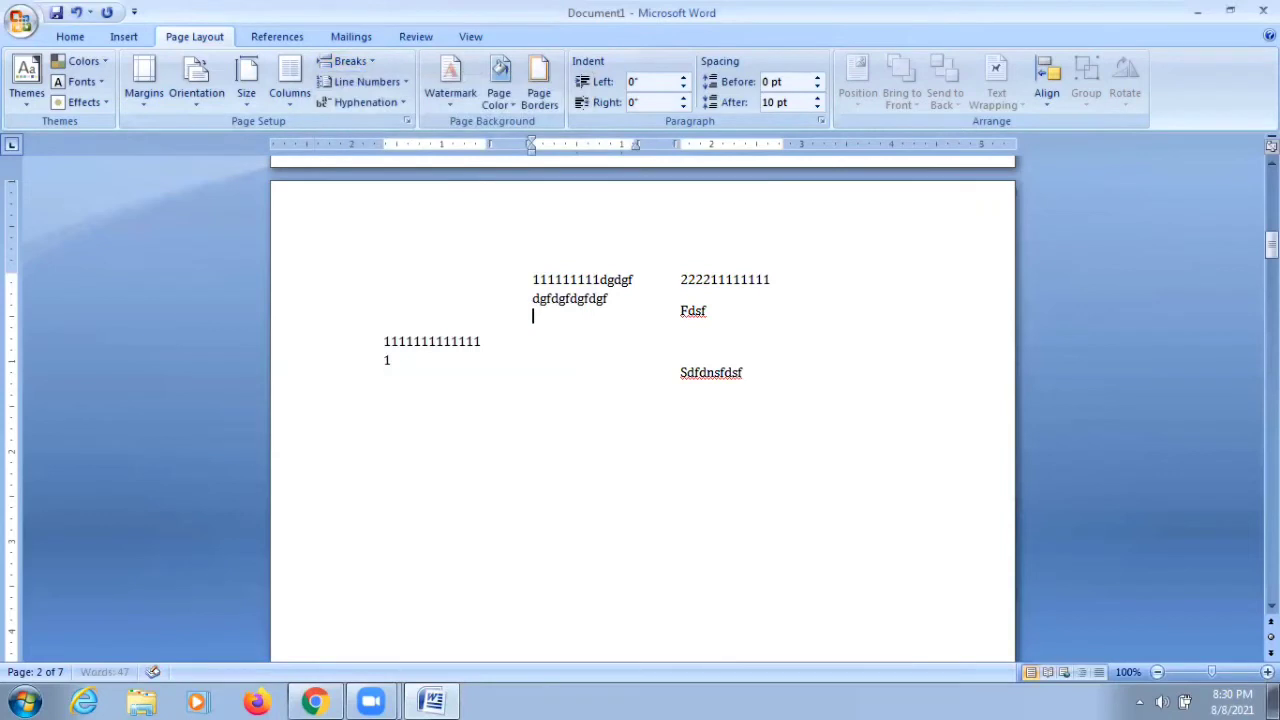
pyautogui.write('fdgfdgfdg fgfdg fd')
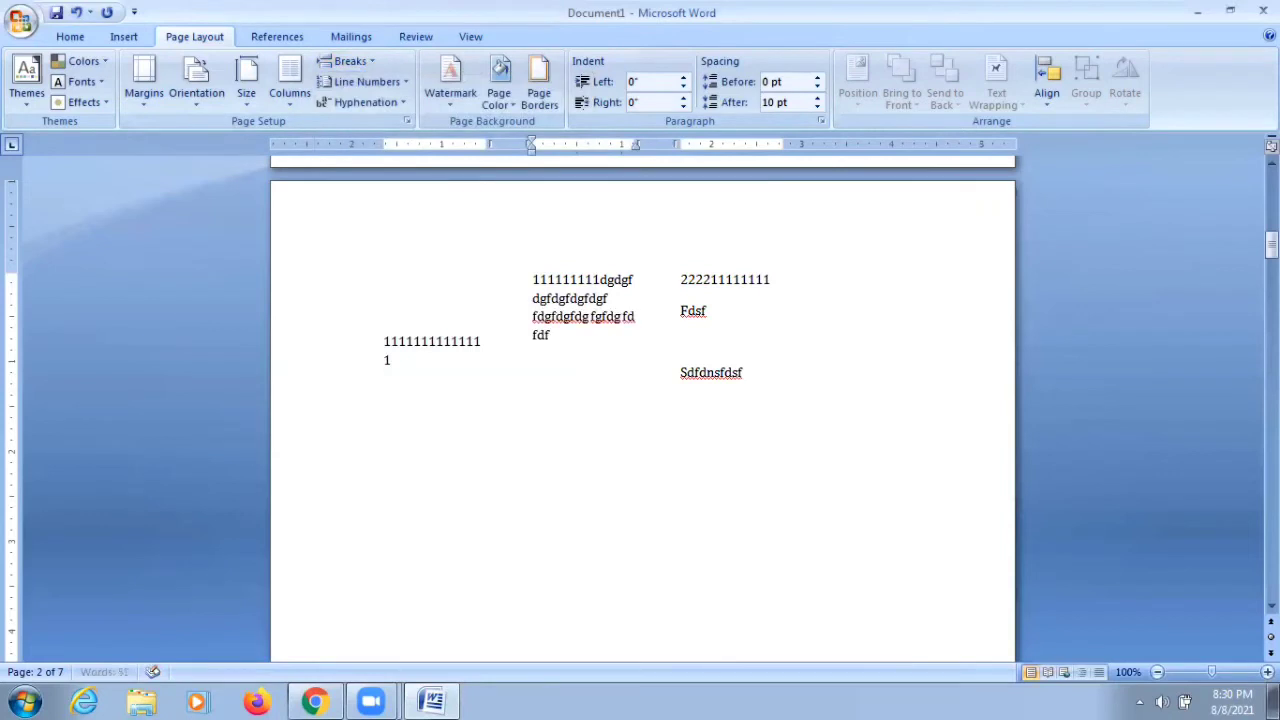
pyautogui.write(' fdf gfd')
pyautogui.click(368, 61)
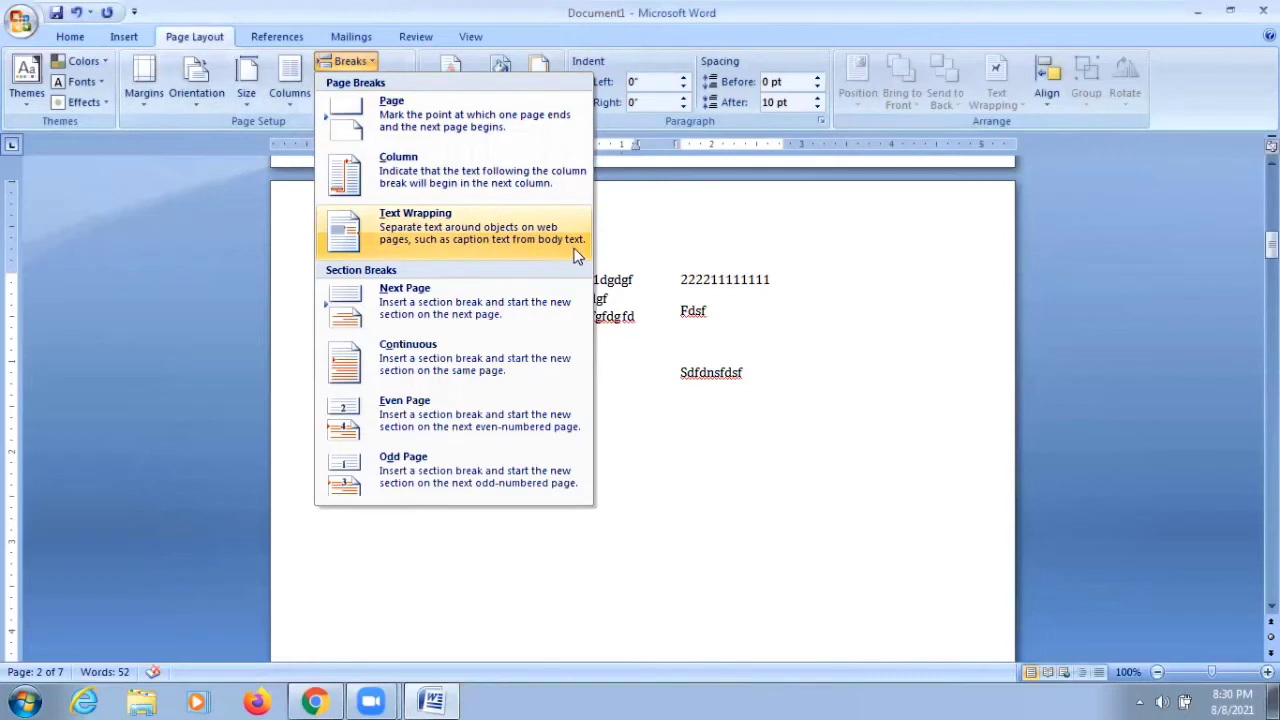
pyautogui.click(643, 403)
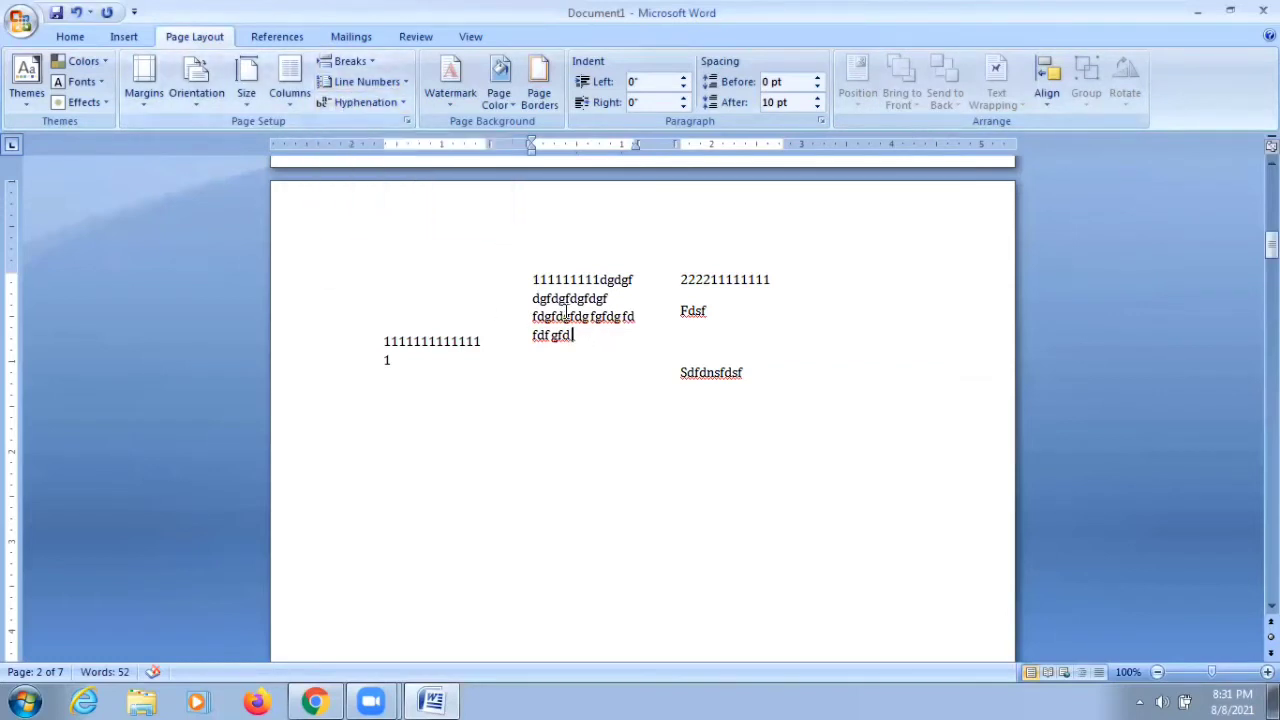
pyautogui.scroll(1, 566, 312)
# - Return the section to a single column
pyautogui.click(289, 85)
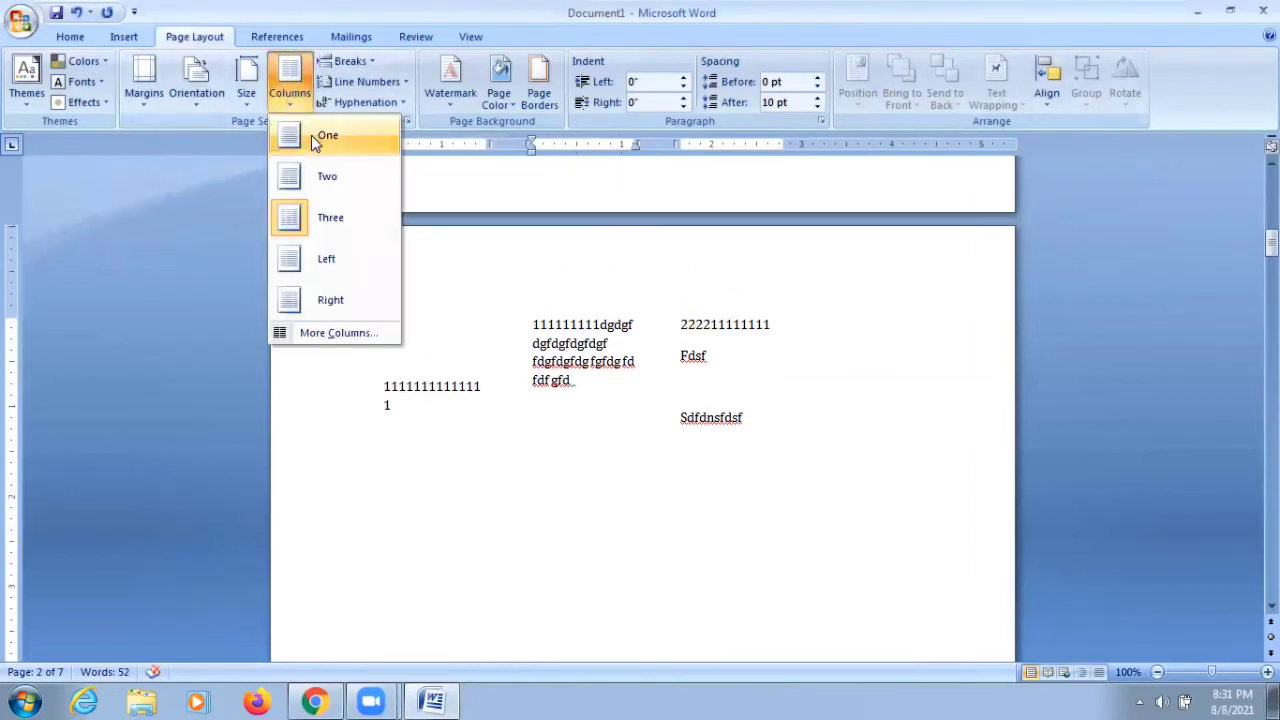
pyautogui.click(311, 135)
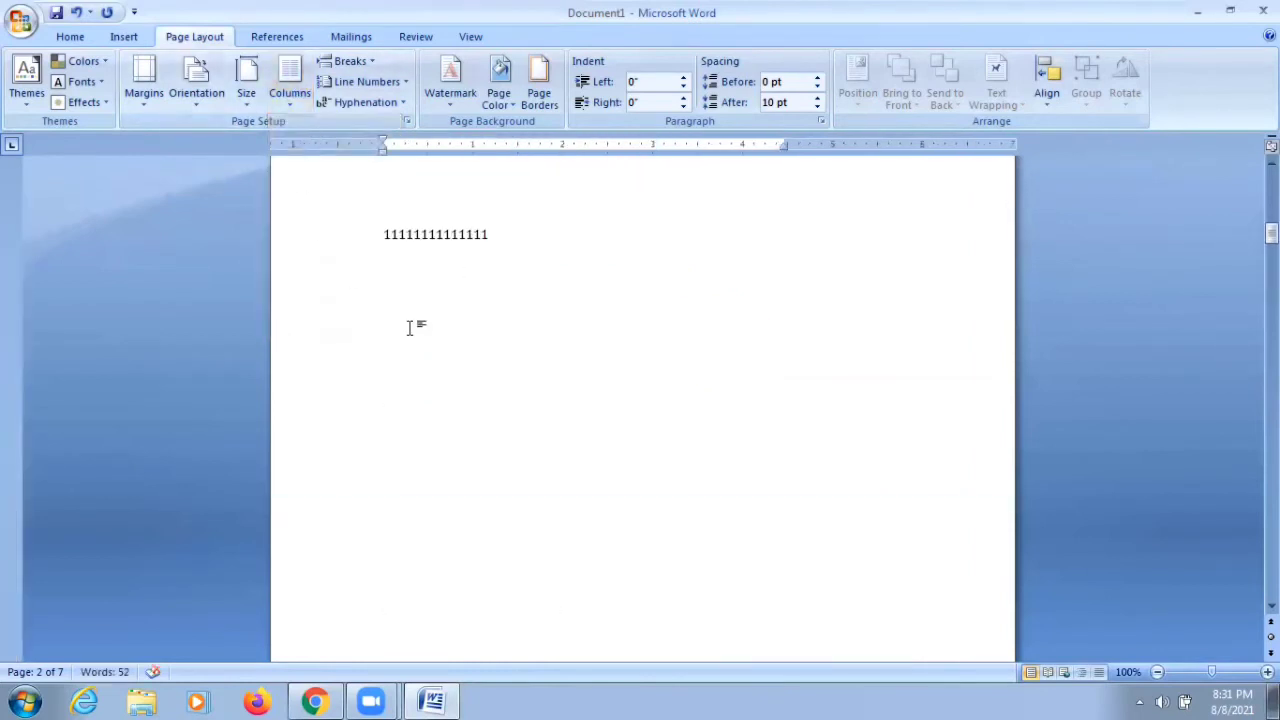
pyautogui.scroll(5, 1025, 313)
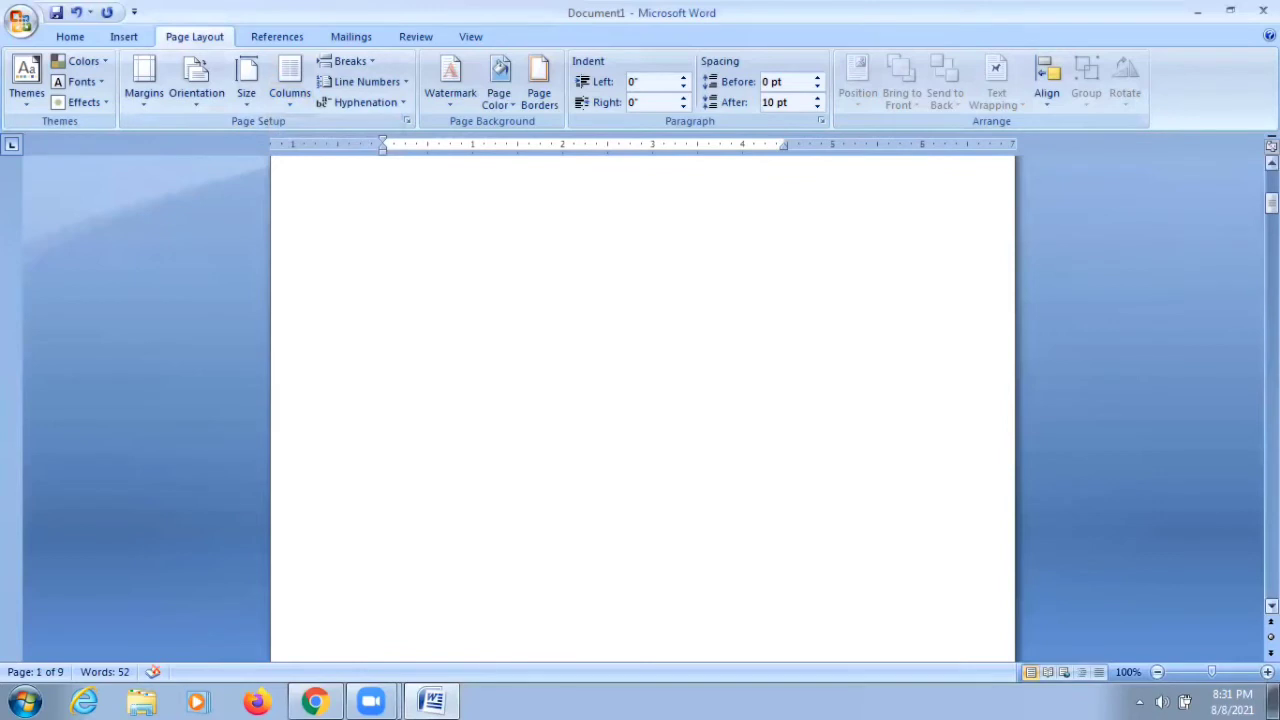
pyautogui.moveTo(1271, 203); pyautogui.dragTo(1271, 181)
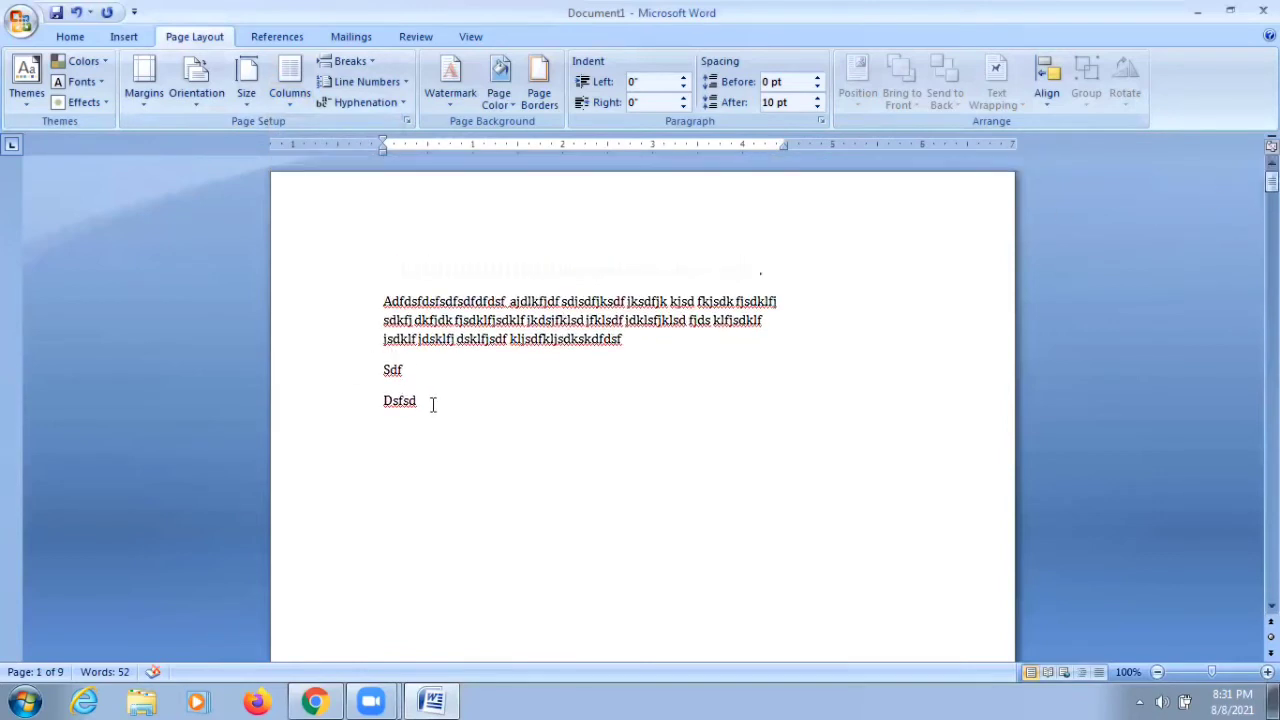
# - Number the paragraphs from the first through Dsfsd as 1. 2. 3., then remove the numbering
pyautogui.moveTo(432, 402); pyautogui.dragTo(387, 312)
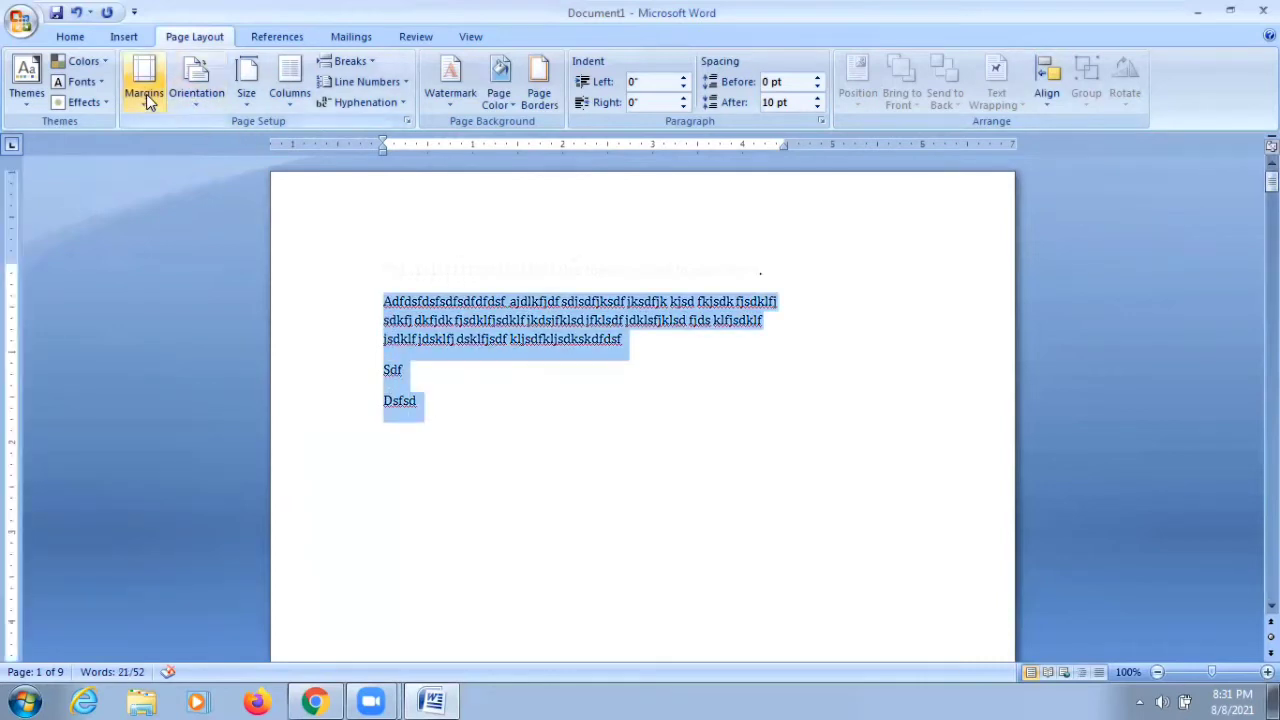
pyautogui.click(124, 42)
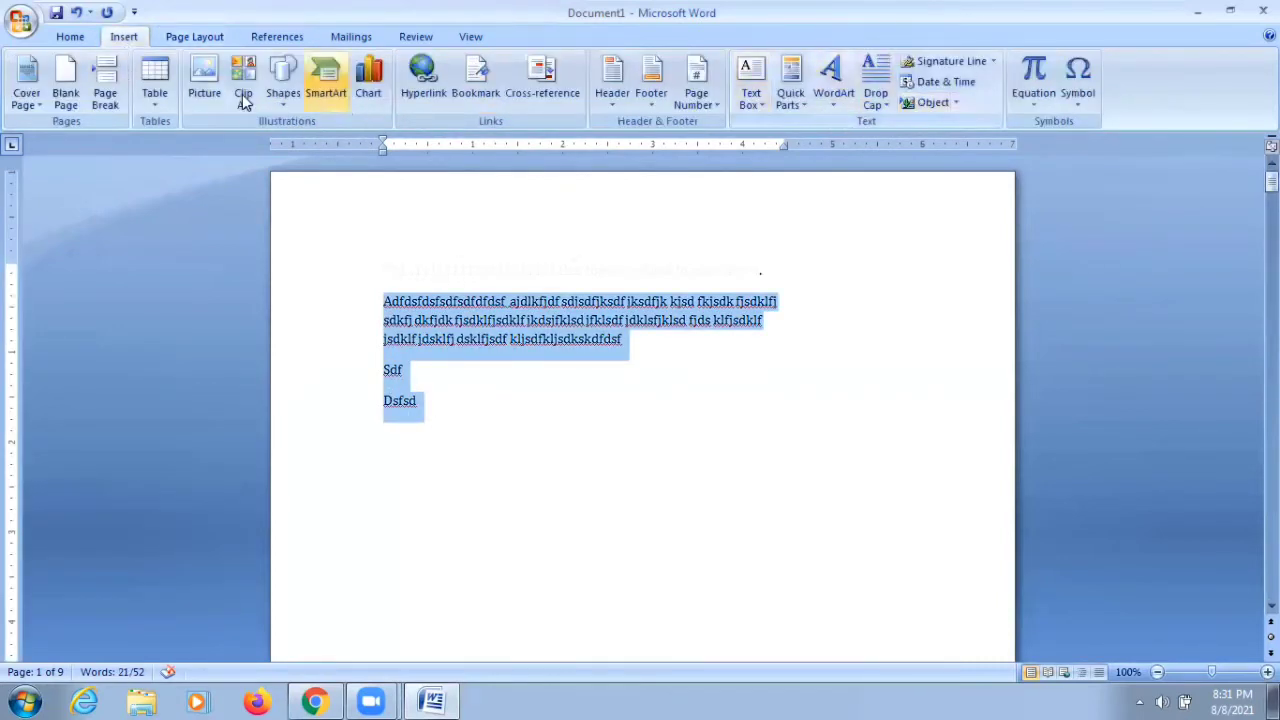
pyautogui.click(70, 37)
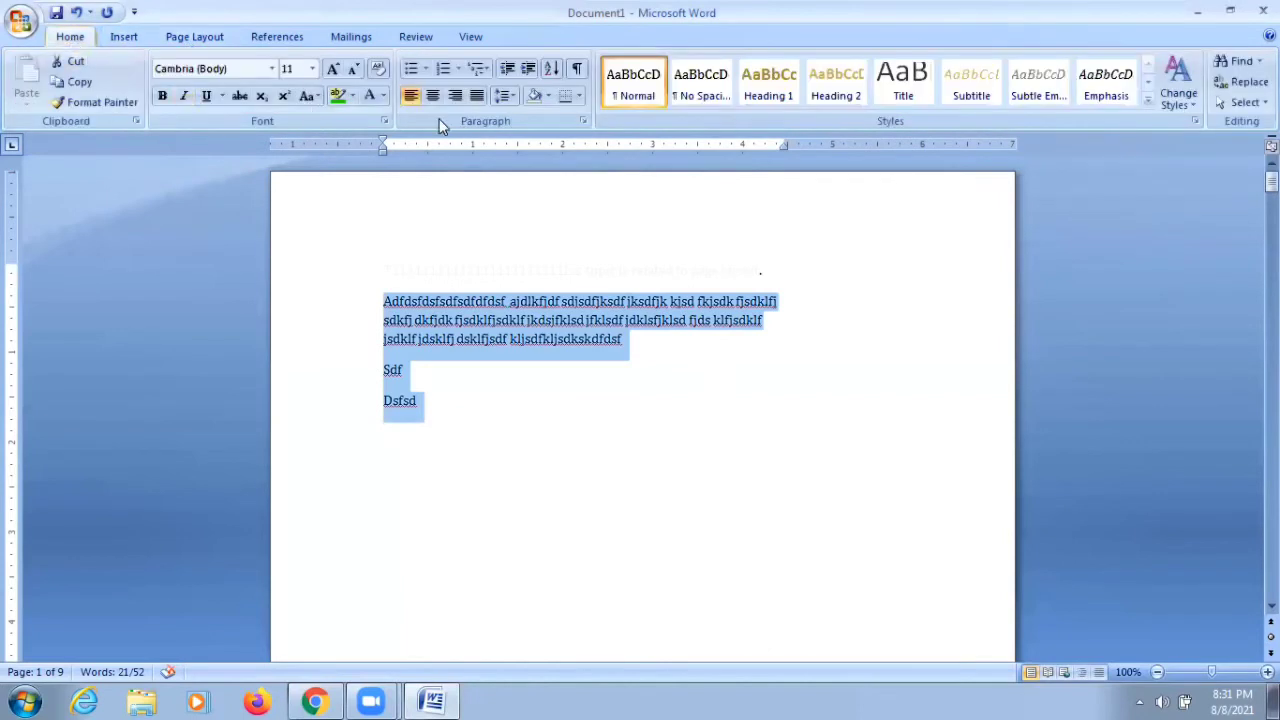
pyautogui.click(458, 68)
pyautogui.click(536, 158)
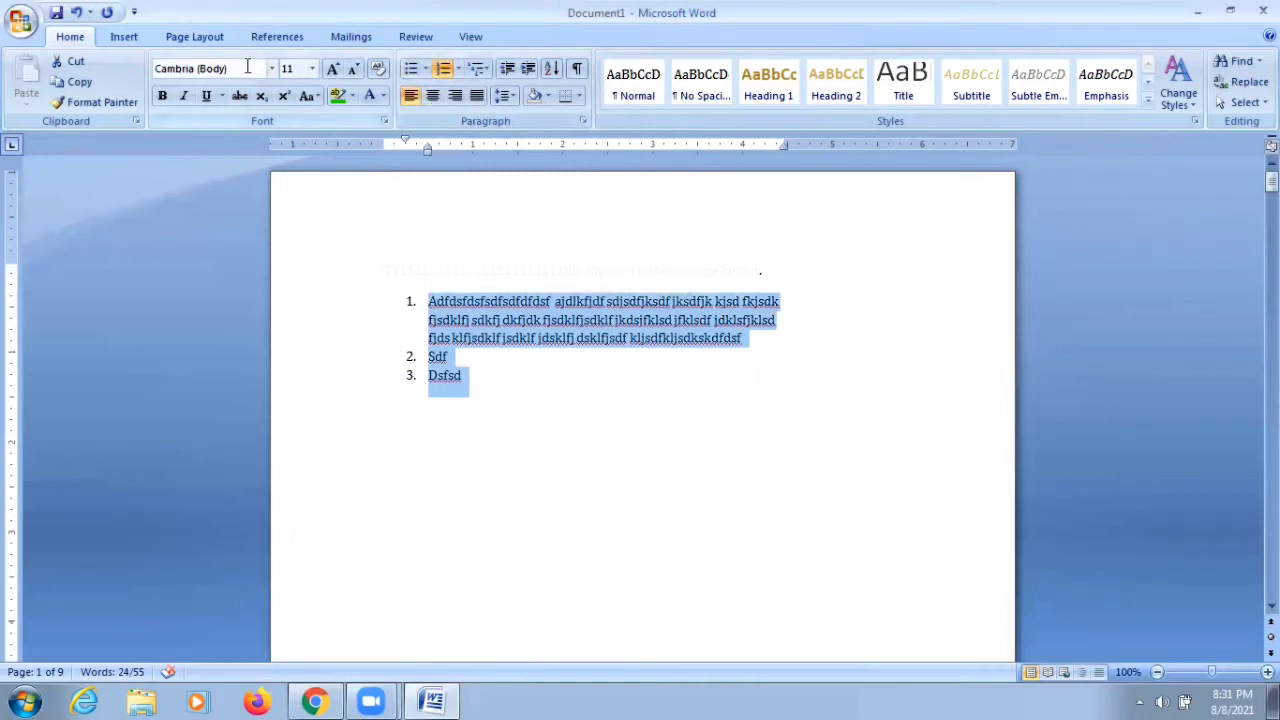
pyautogui.hotkey('ctrl', 'shift', 'n')
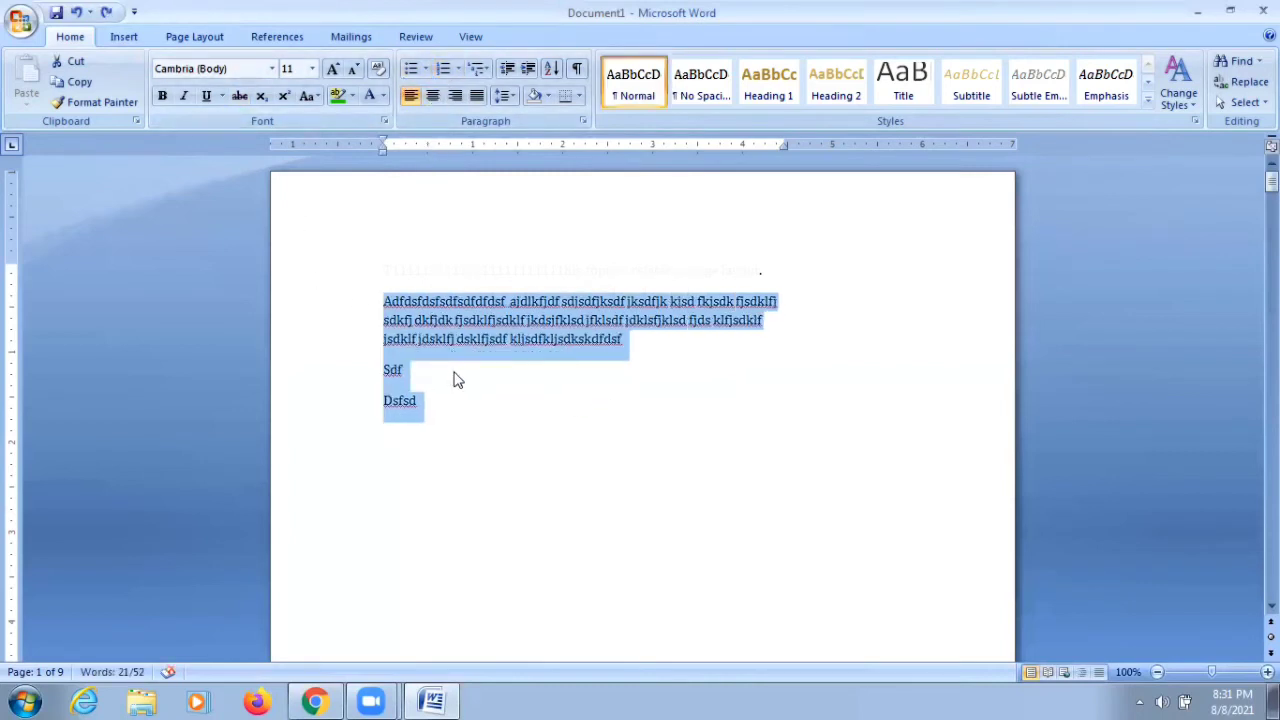
# - Turn on continuous line numbering in the left margin
pyautogui.click(210, 39)
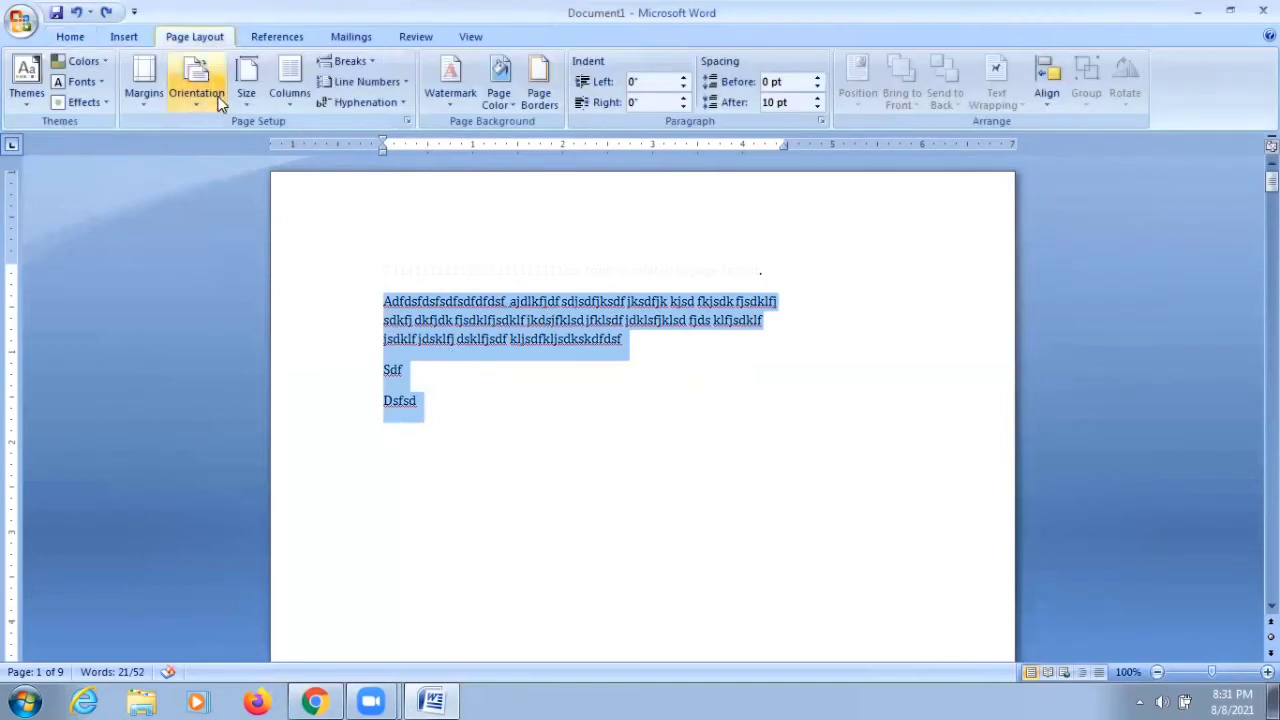
pyautogui.click(400, 83)
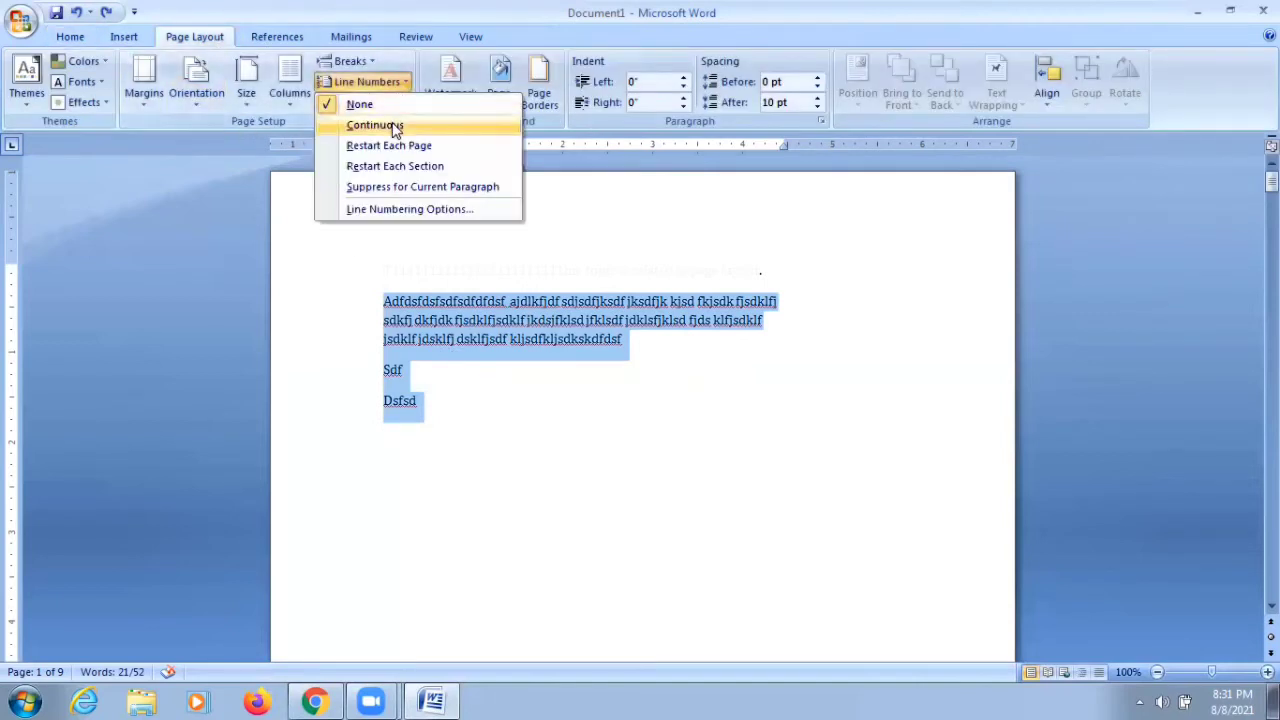
pyautogui.click(376, 125)
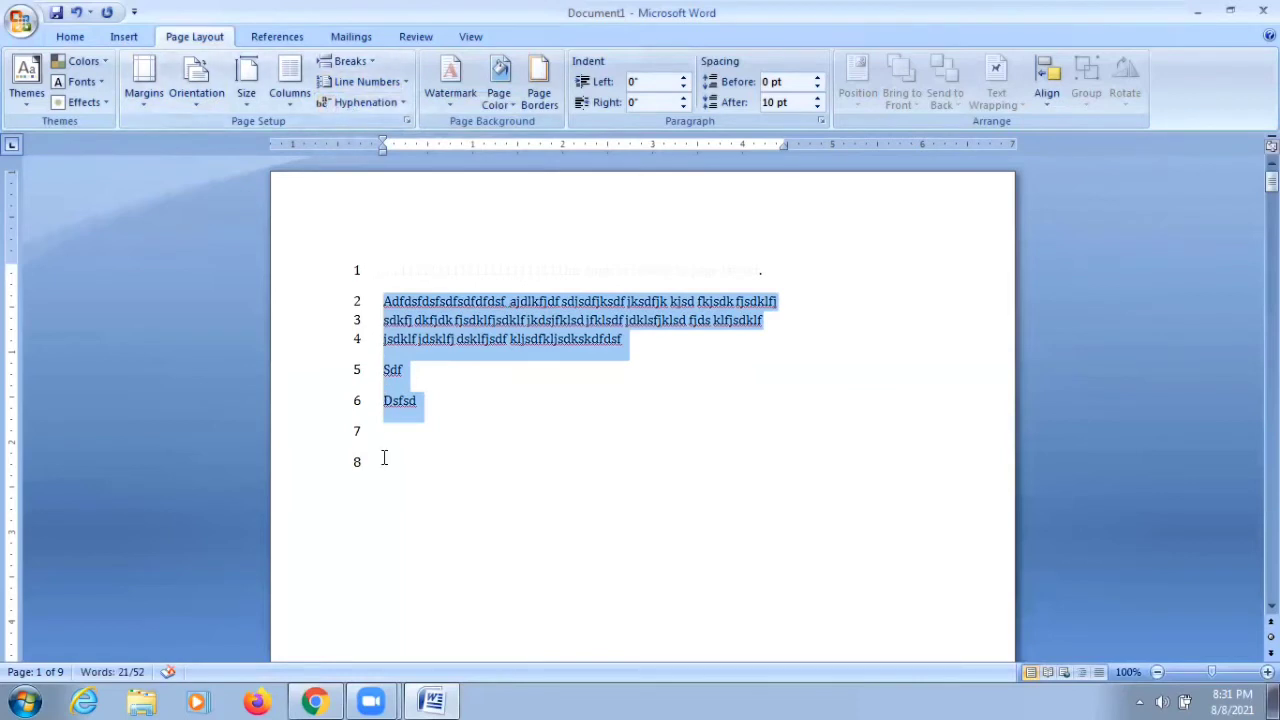
pyautogui.moveTo(428, 405); pyautogui.dragTo(380, 301)
pyautogui.click(366, 81)
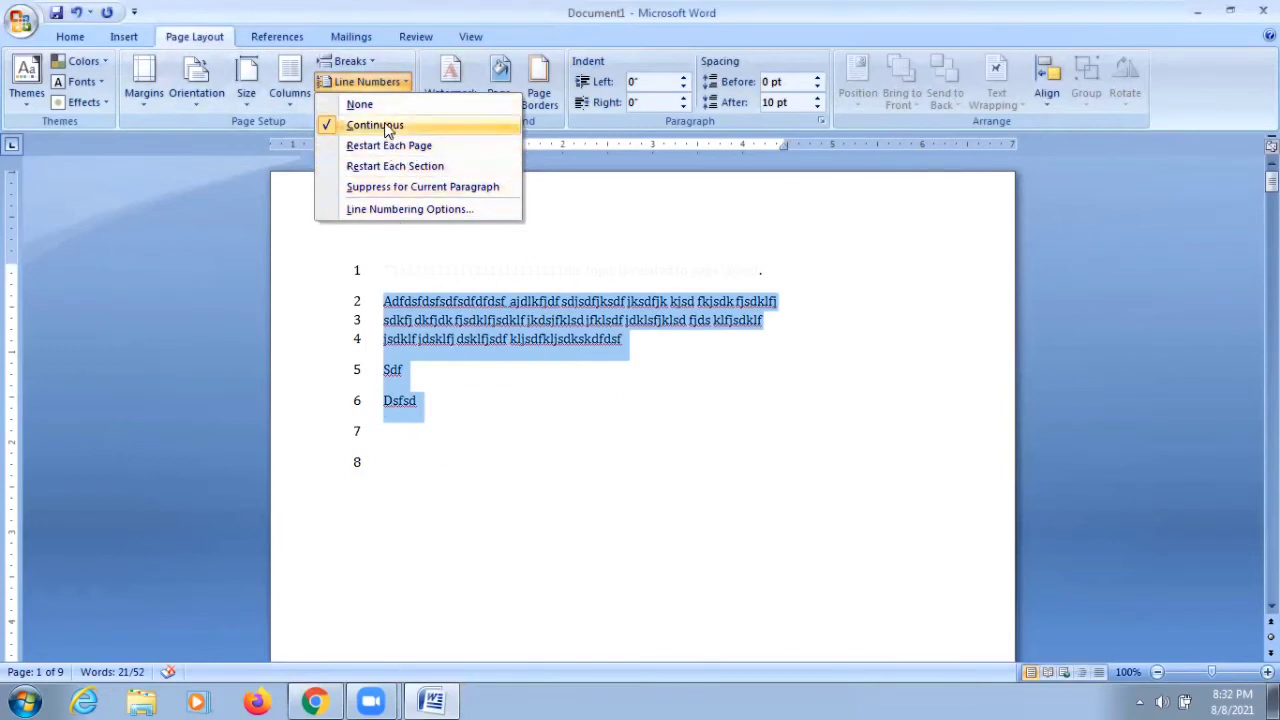
pyautogui.click(396, 464)
# - Add blank lines at line 8 so numbering continues onto page 2 starting at 30
pyautogui.click(398, 462)
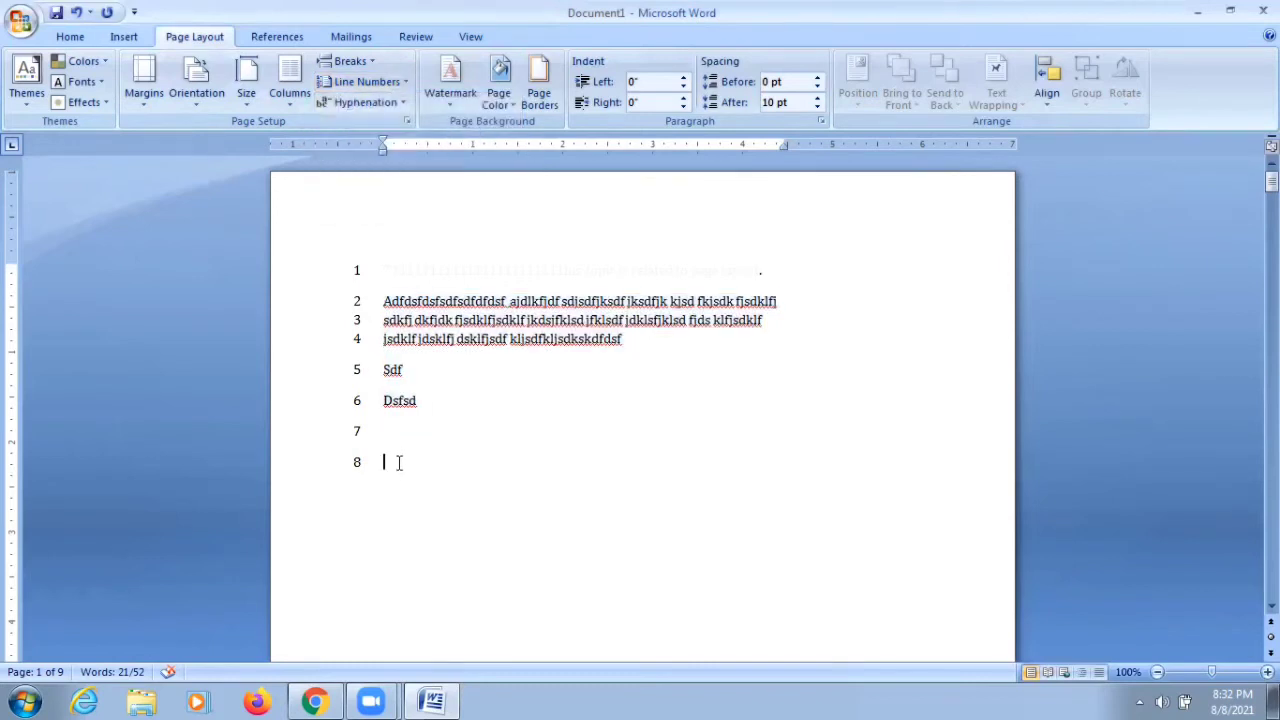
pyautogui.scroll(-1, 640, 400)
pyautogui.scroll(-1, 640, 400)
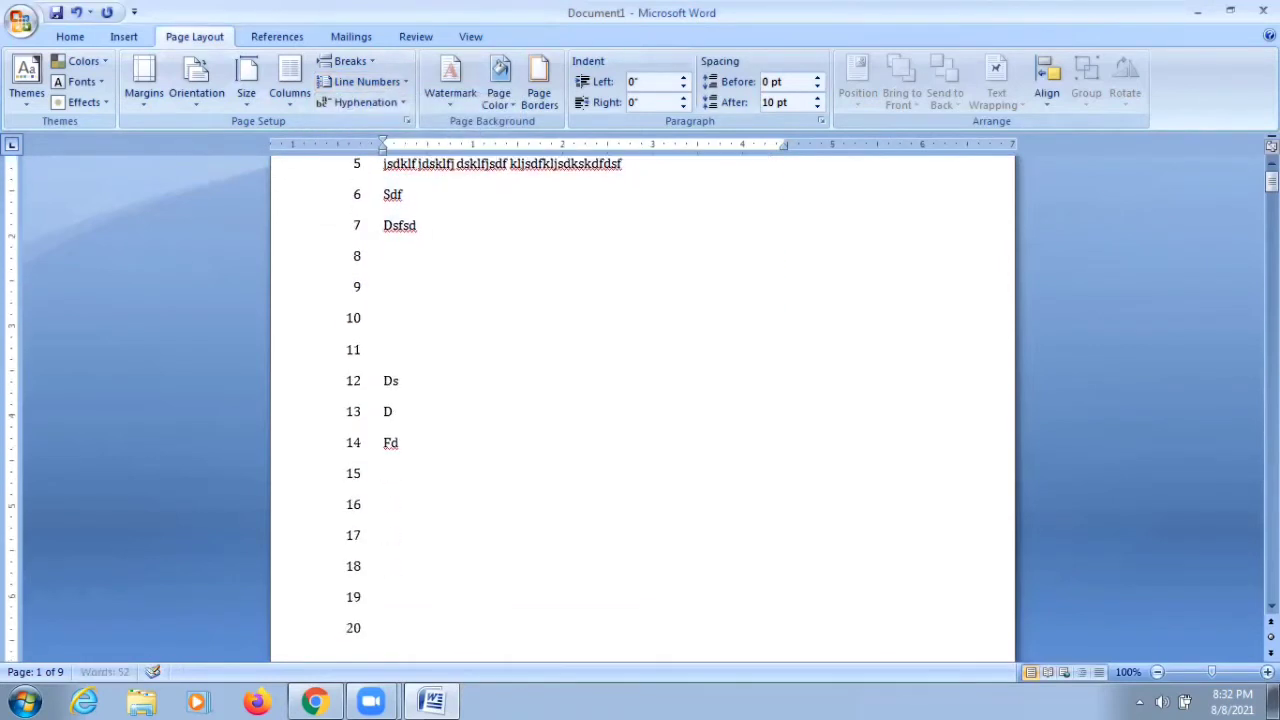
pyautogui.scroll(-1, 640, 400)
pyautogui.press('Return')
pyautogui.press('Return')
pyautogui.press('Return')
pyautogui.press('Return')
pyautogui.press('Return')
pyautogui.press('Return')
pyautogui.press('Return')
pyautogui.press('Return')
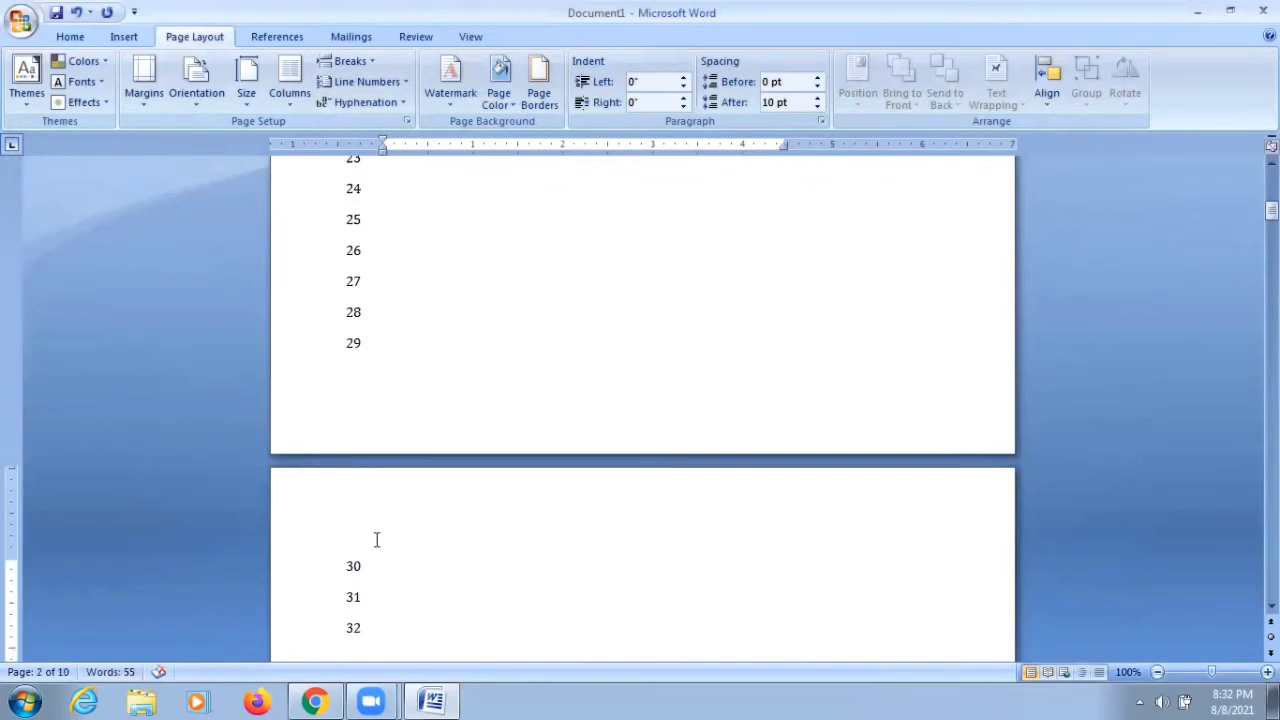
pyautogui.click(390, 82)
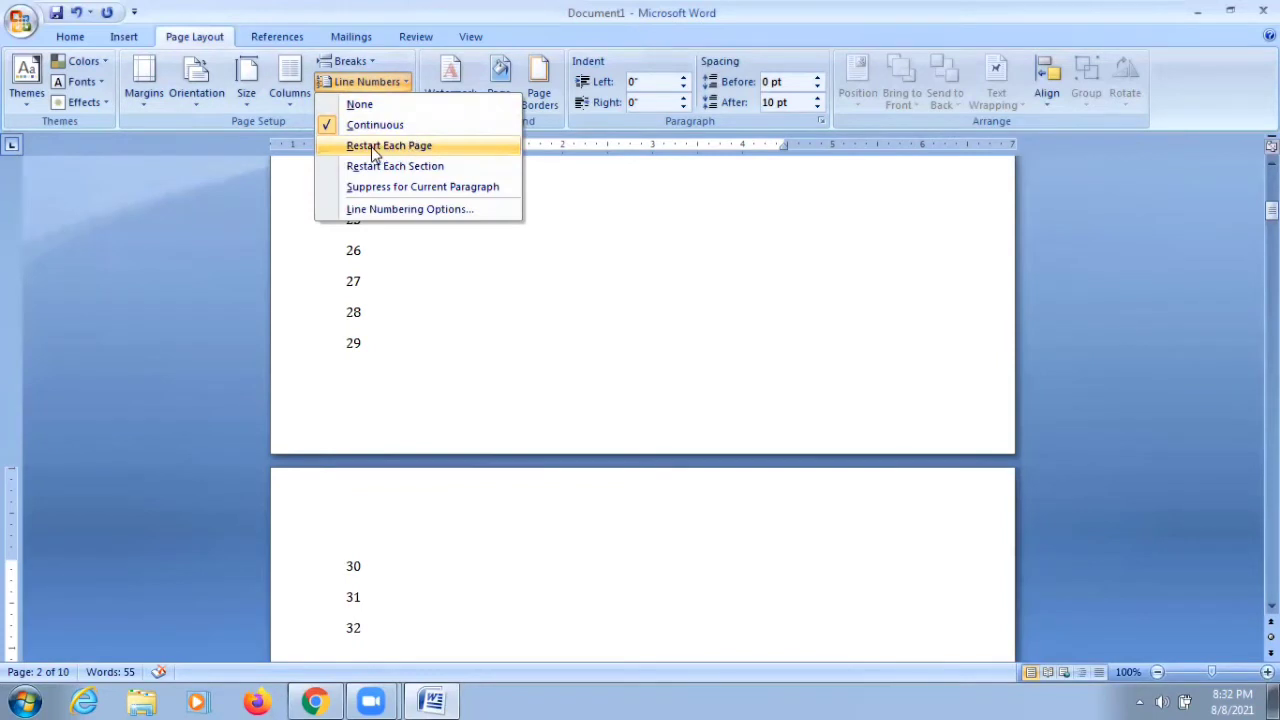
# - Switch line numbering to Restart Each Page, then to Restart Each Section
pyautogui.click(375, 147)
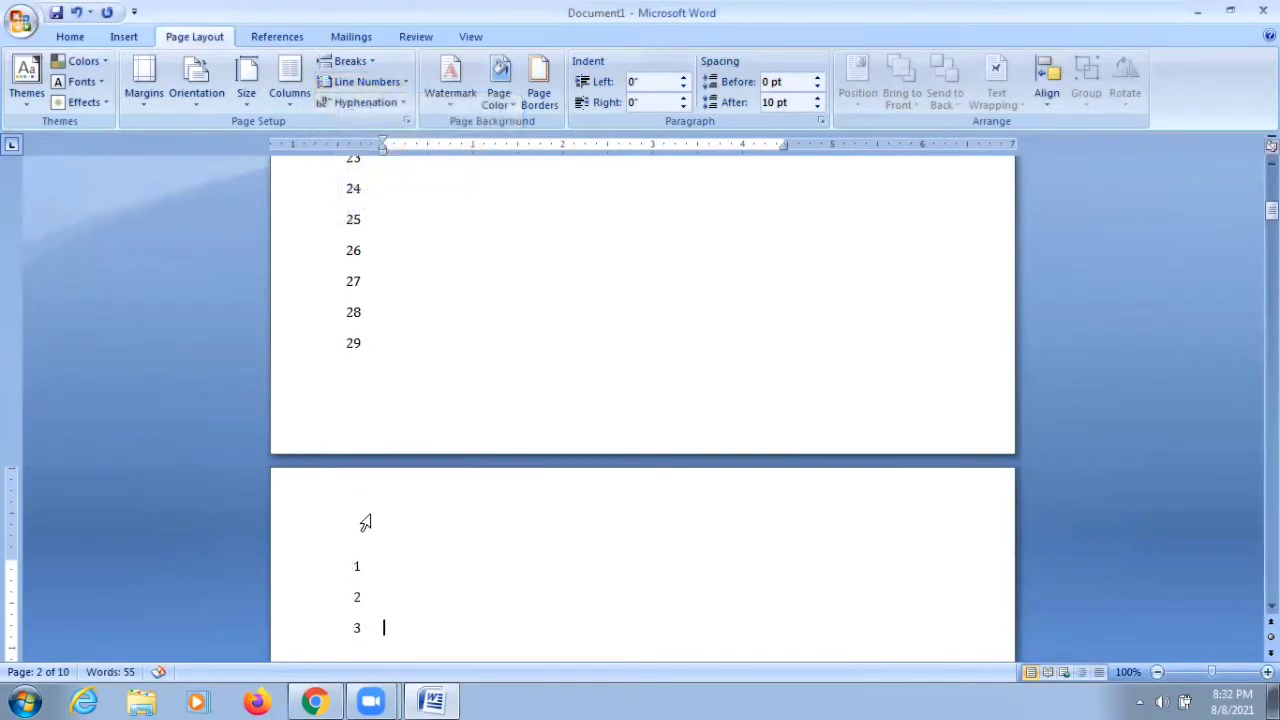
pyautogui.click(365, 81)
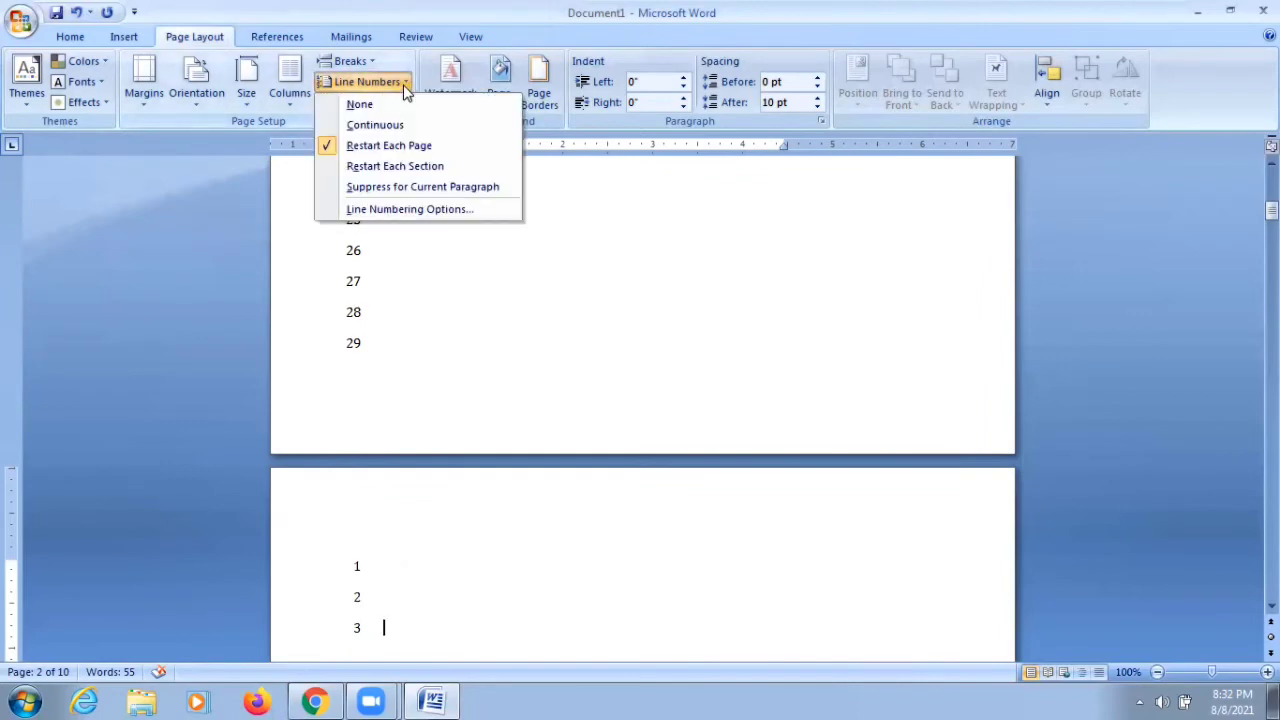
pyautogui.click(378, 170)
pyautogui.scroll(3, 500, 320)
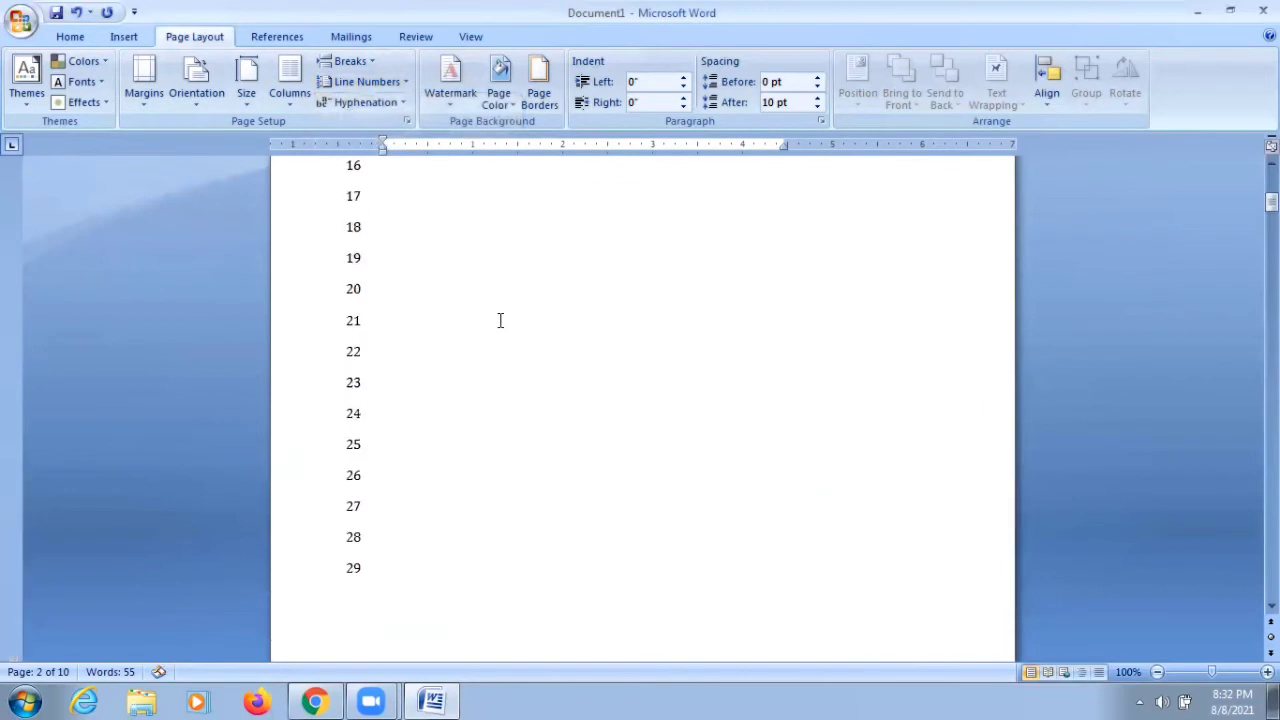
pyautogui.scroll(2, 500, 320)
pyautogui.scroll(3, 500, 318)
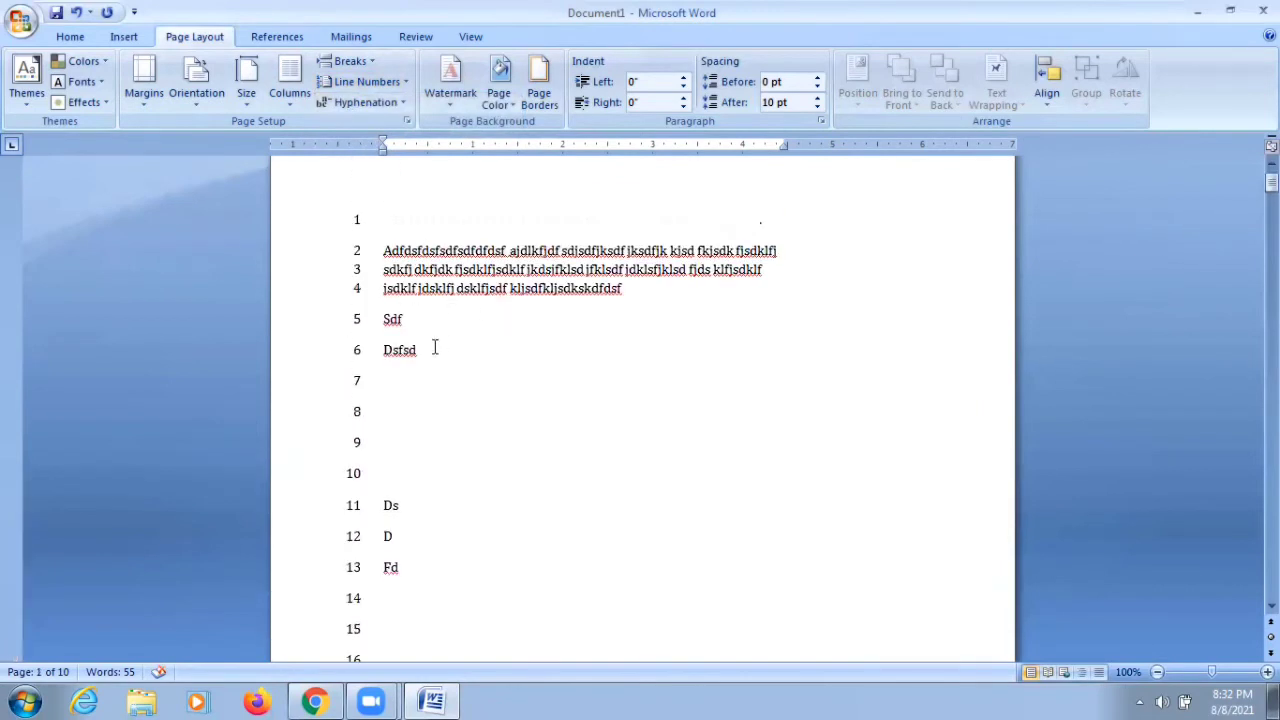
pyautogui.click(368, 81)
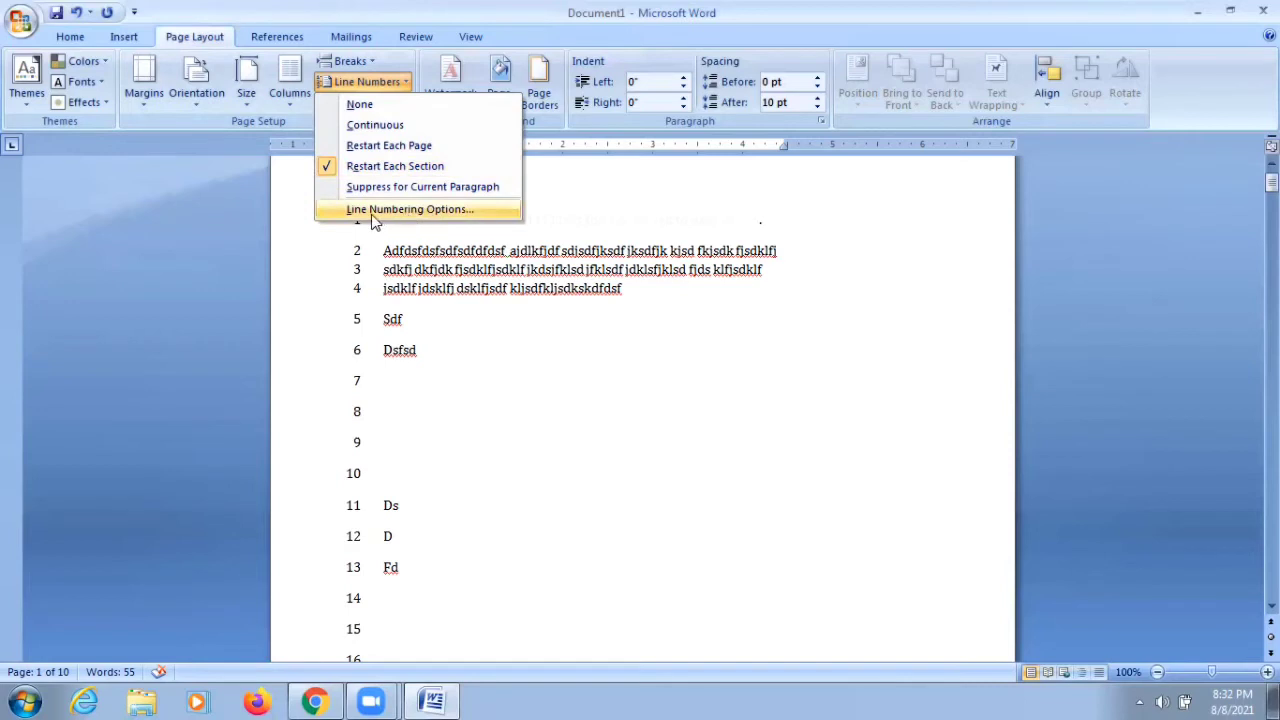
# - Review the Page Setup Paper, Margins and Layout tabs, keeping the New page section start
pyautogui.click(410, 212)
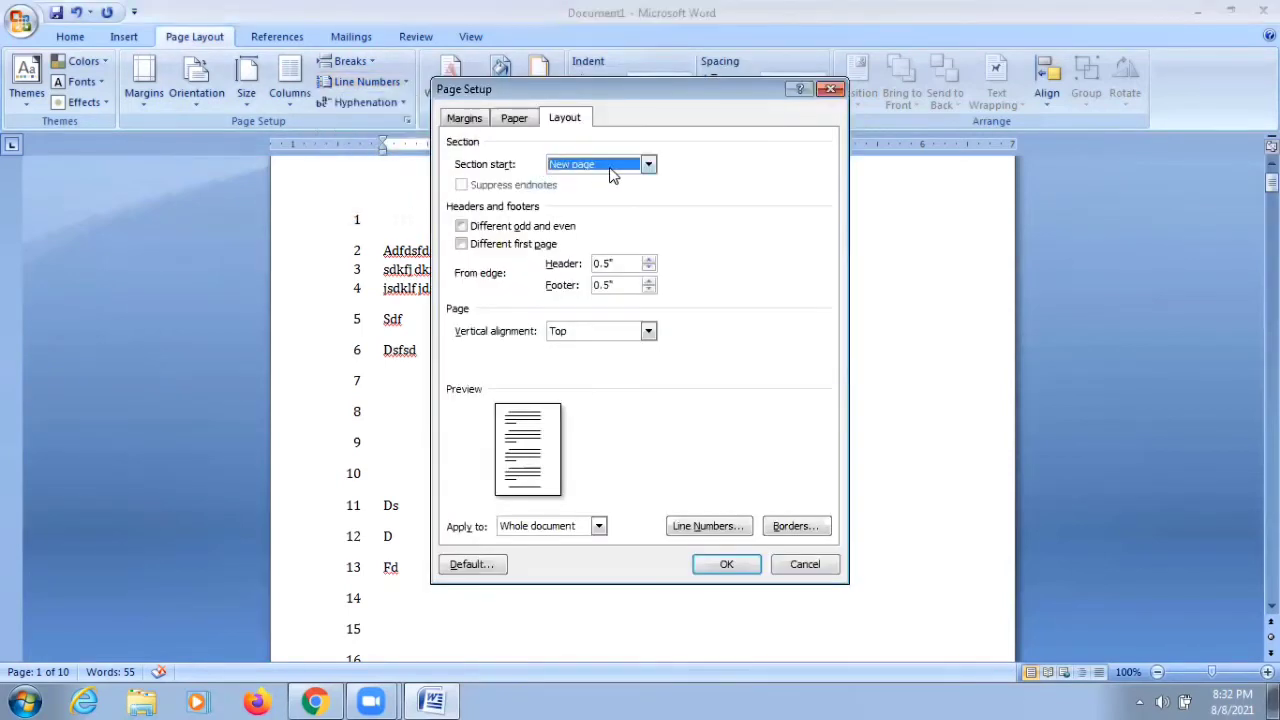
pyautogui.click(514, 120)
pyautogui.click(465, 122)
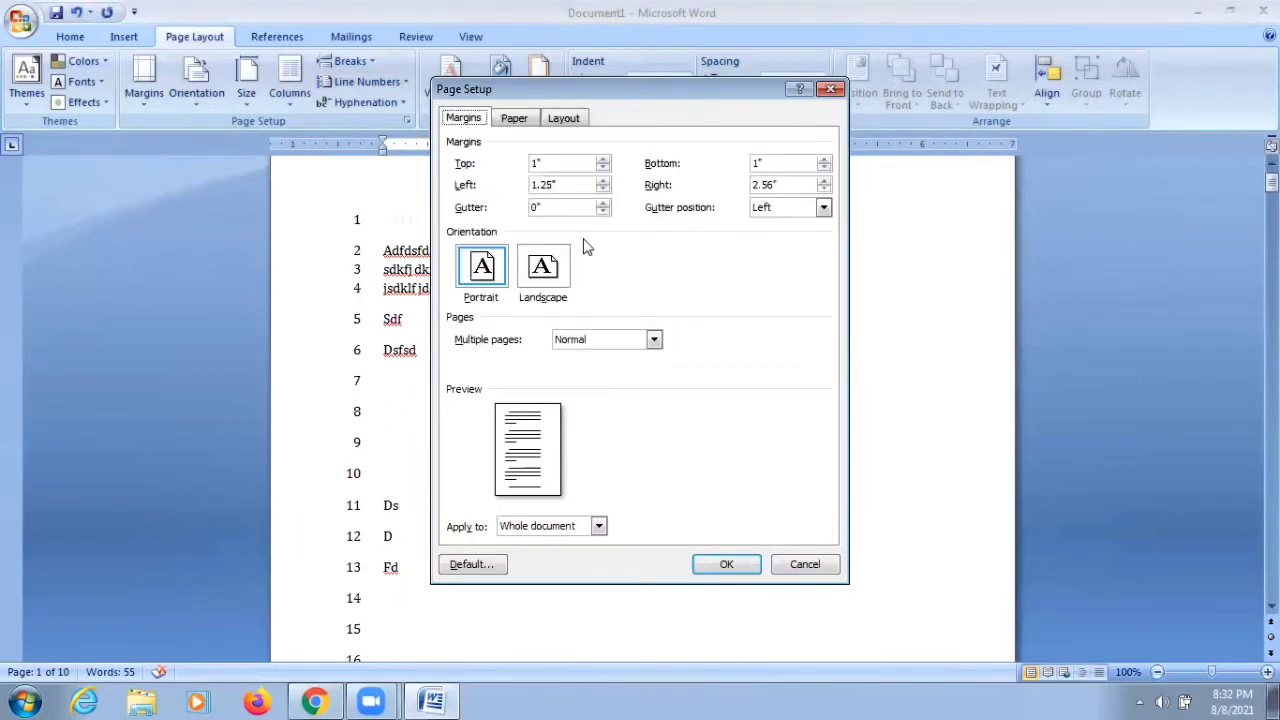
pyautogui.click(515, 120)
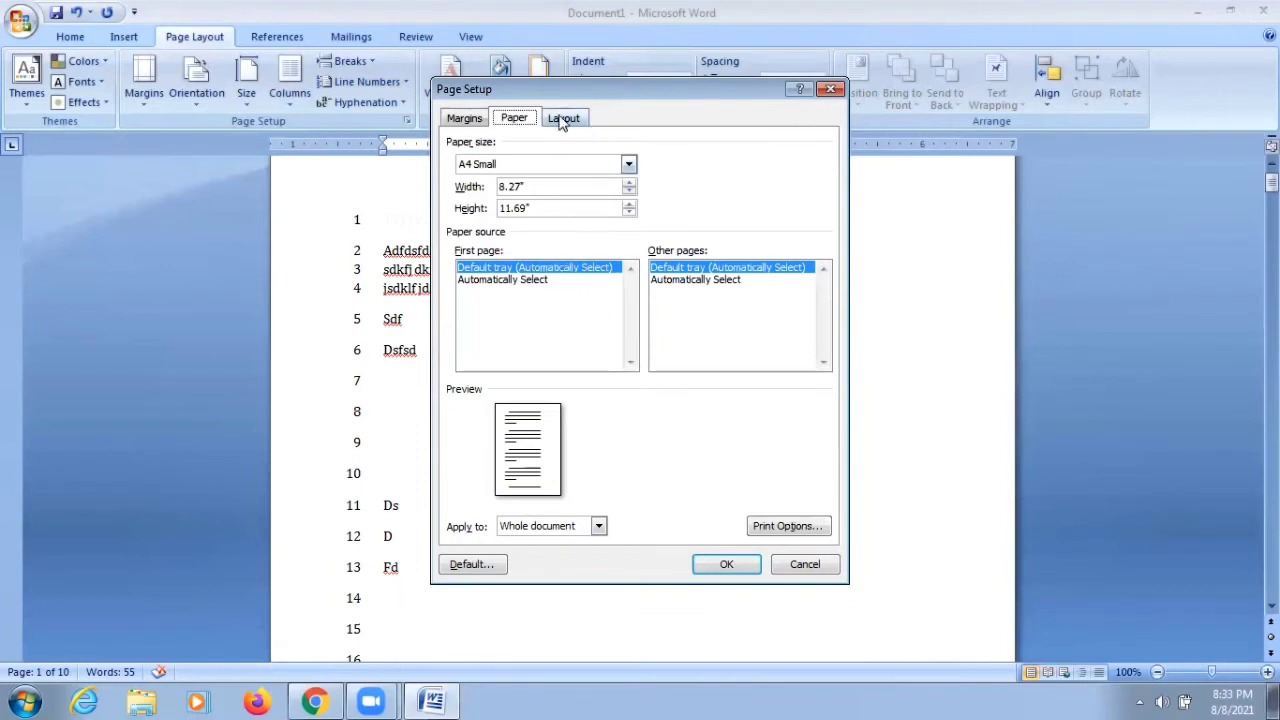
pyautogui.click(563, 119)
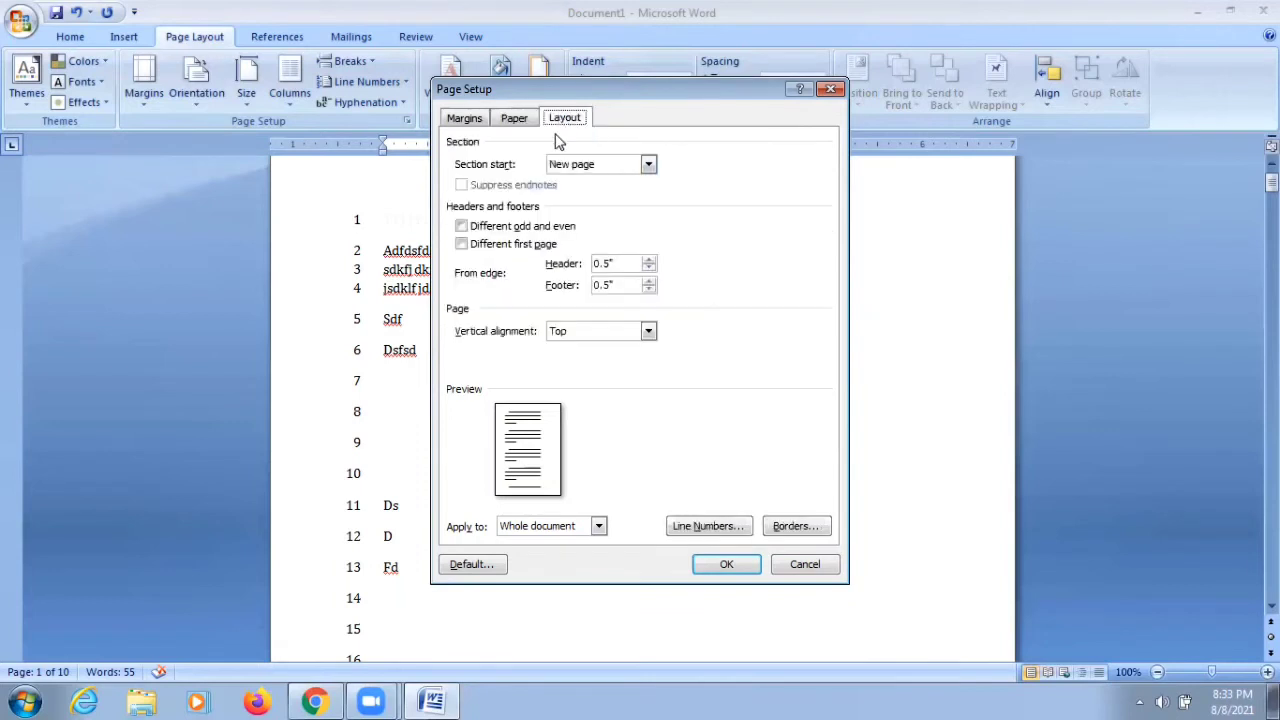
pyautogui.click(648, 165)
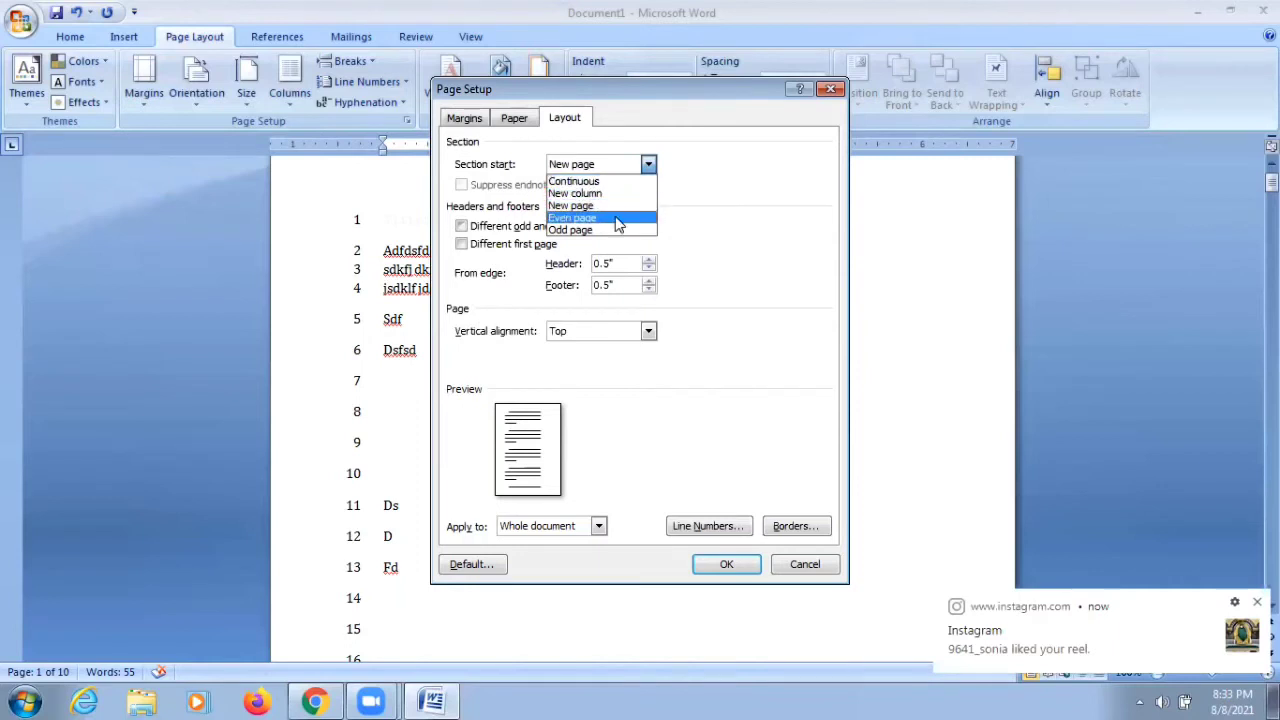
pyautogui.click(800, 217)
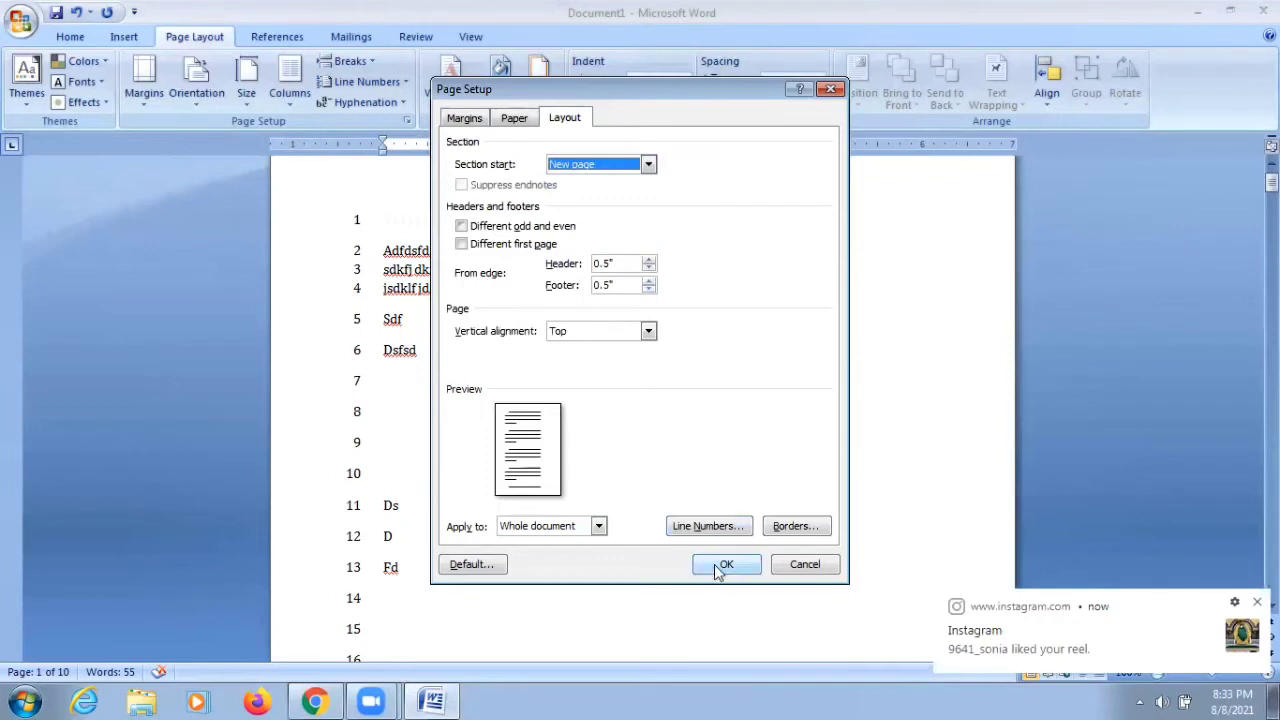
# - Set line numbering to start at 6 and apply the Page Setup changes
pyautogui.click(712, 530)
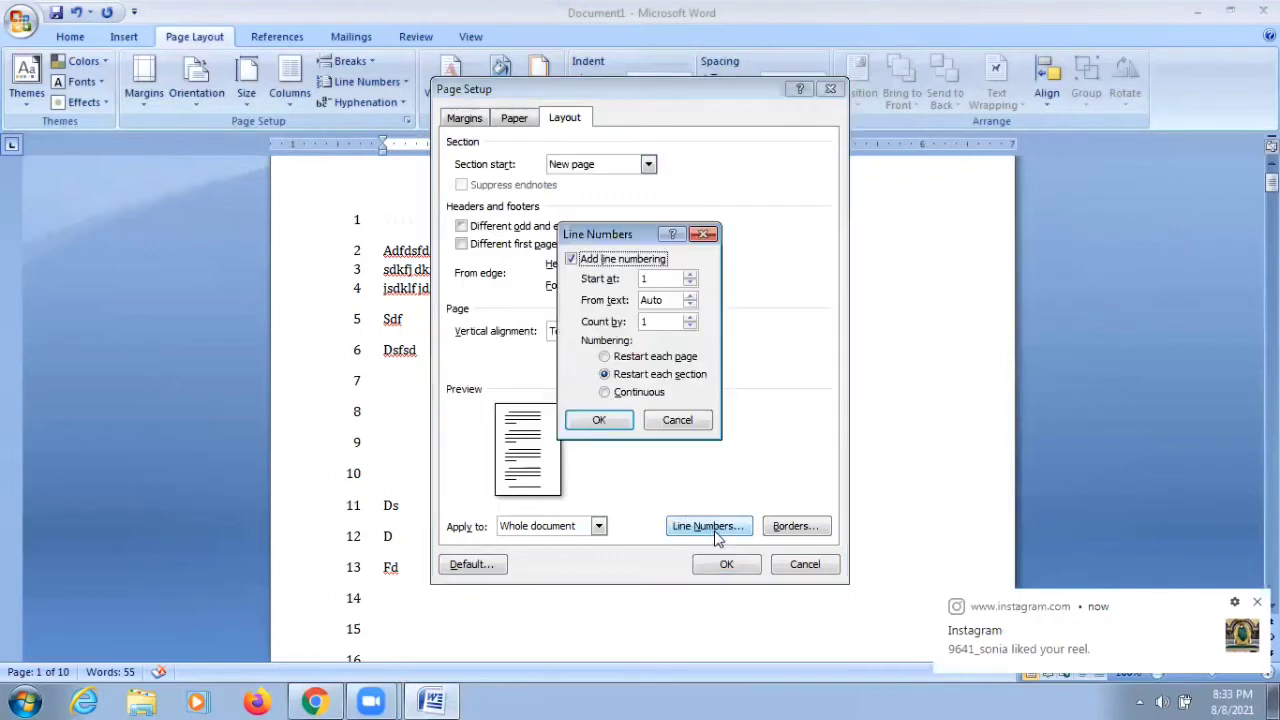
pyautogui.click(690, 276)
pyautogui.click(690, 276)
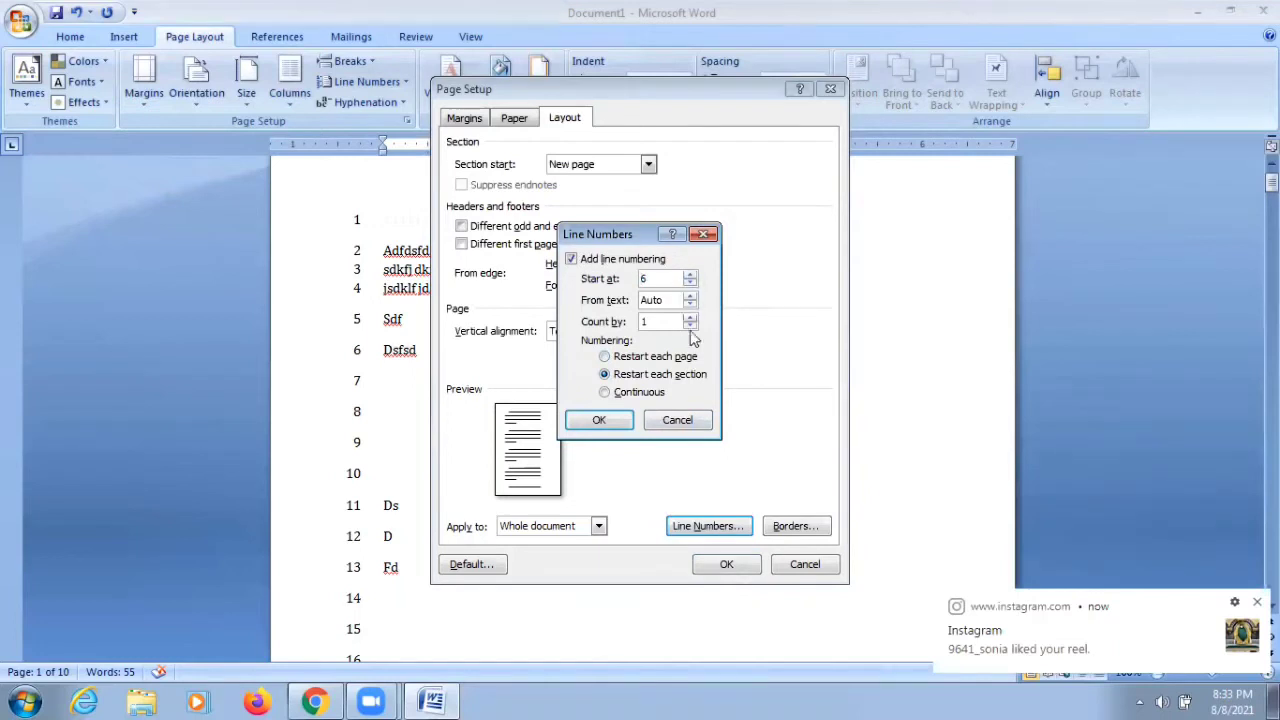
pyautogui.click(599, 420)
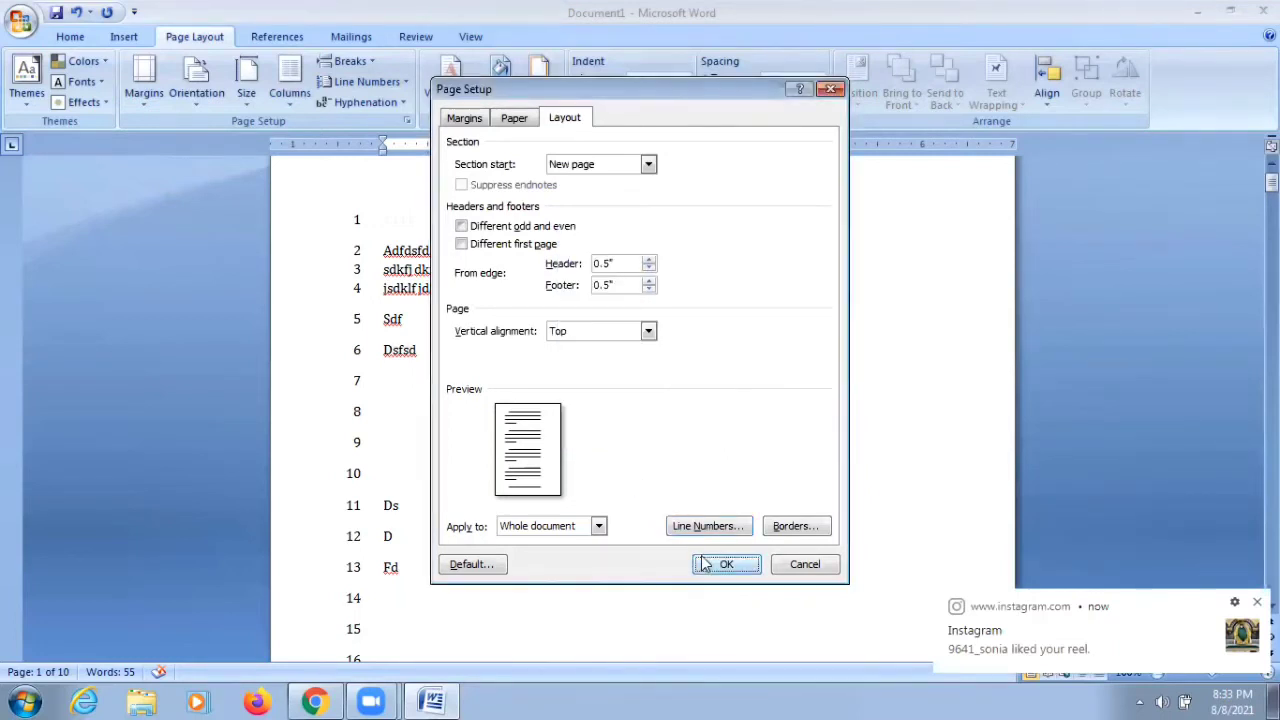
pyautogui.click(726, 564)
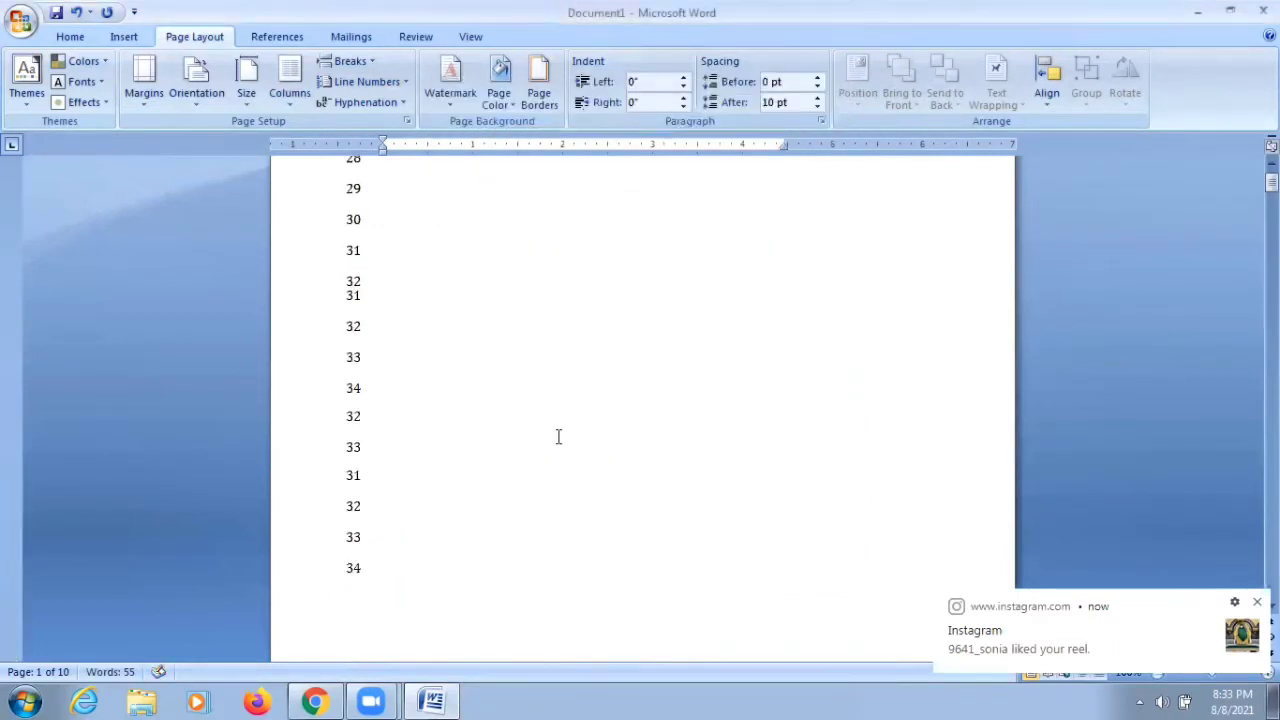
# - Set line numbers 0.1" from text, counting by 3, continuous through the document
pyautogui.scroll(10, 557, 434)
pyautogui.scroll(3, 557, 434)
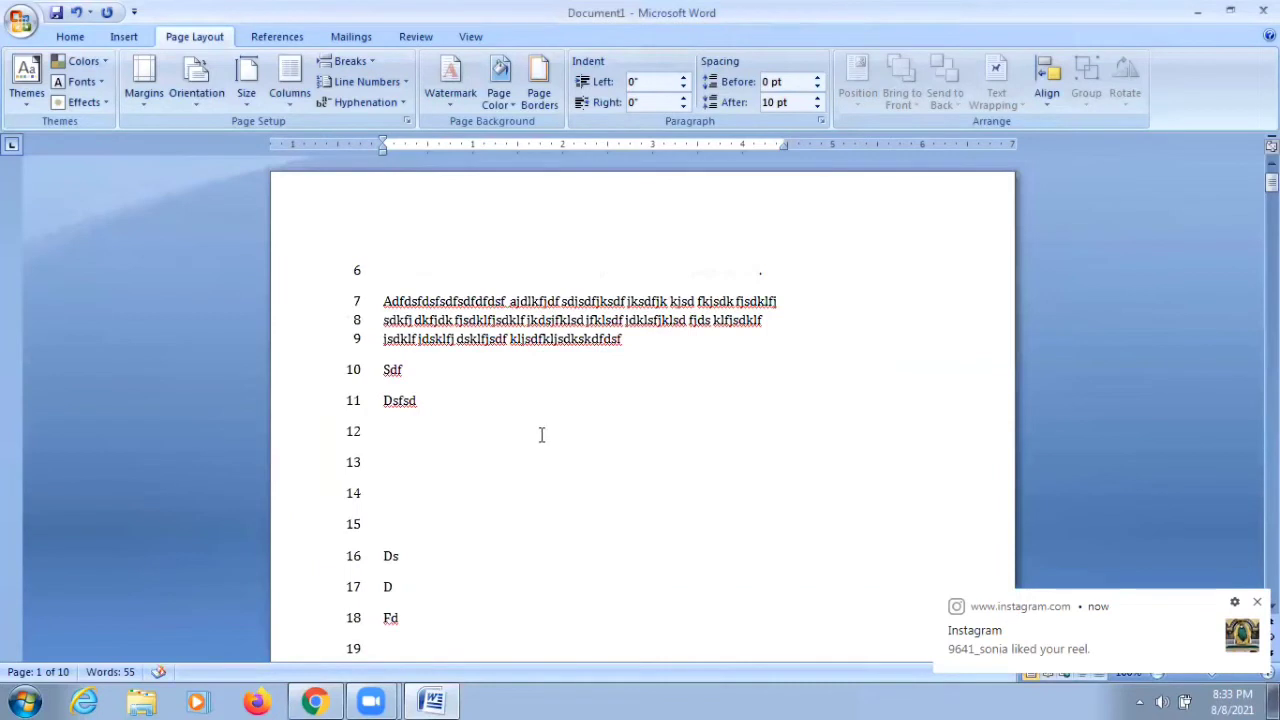
pyautogui.click(397, 86)
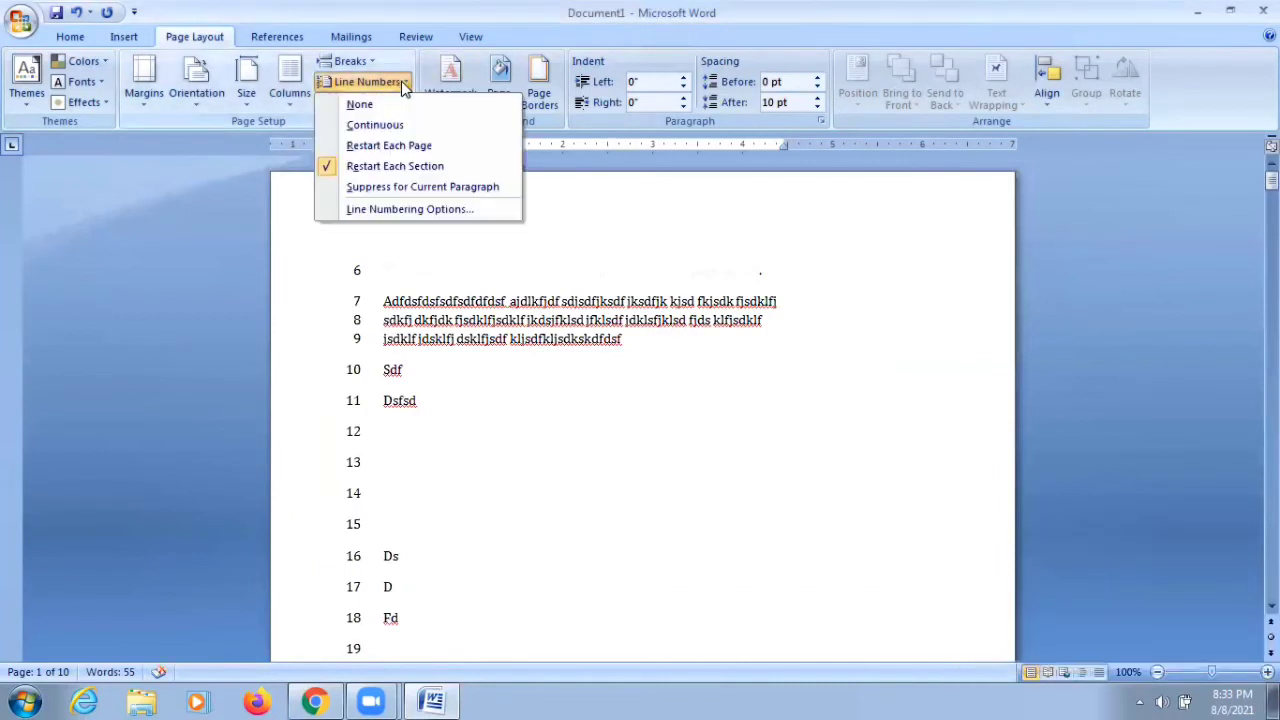
pyautogui.click(463, 212)
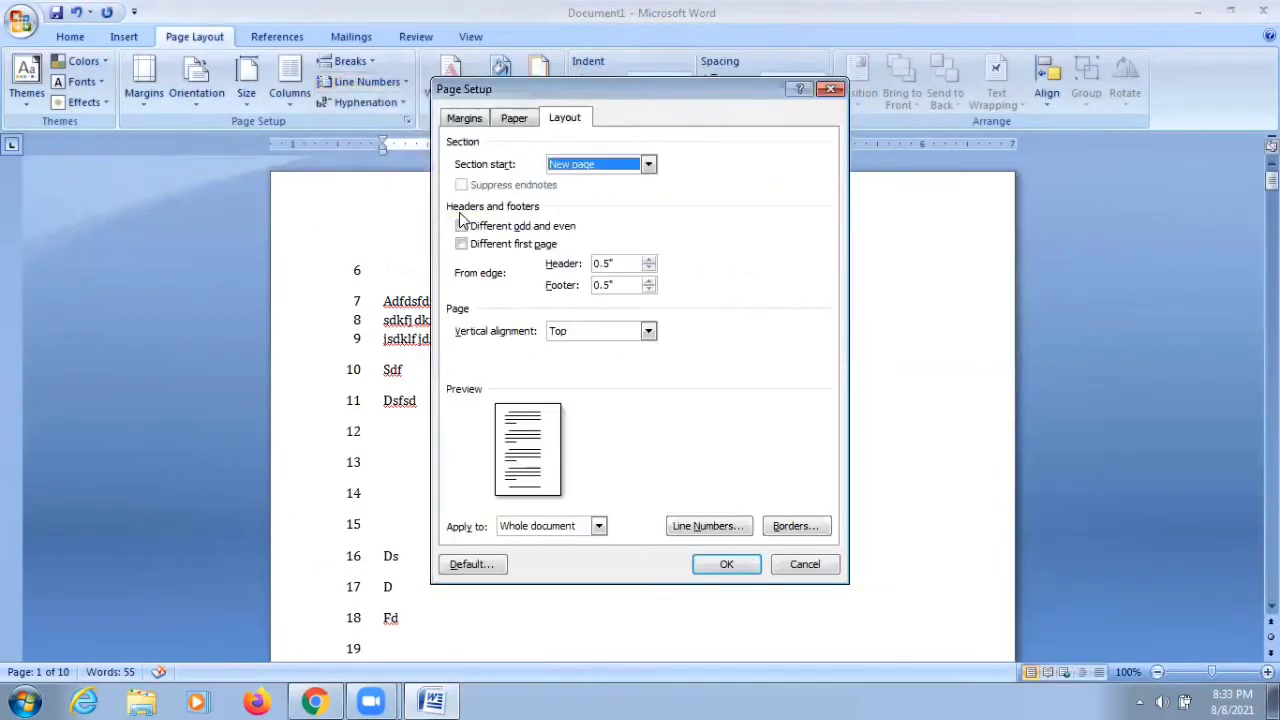
pyautogui.click(708, 527)
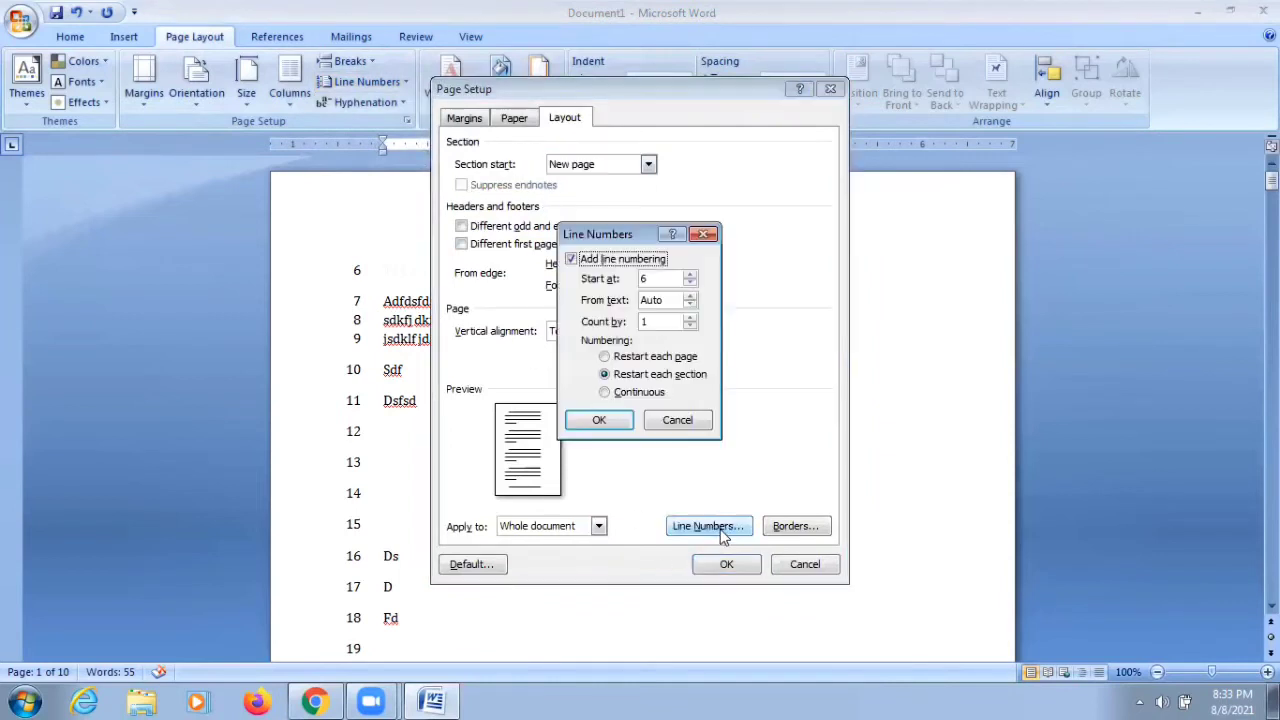
pyautogui.click(690, 296)
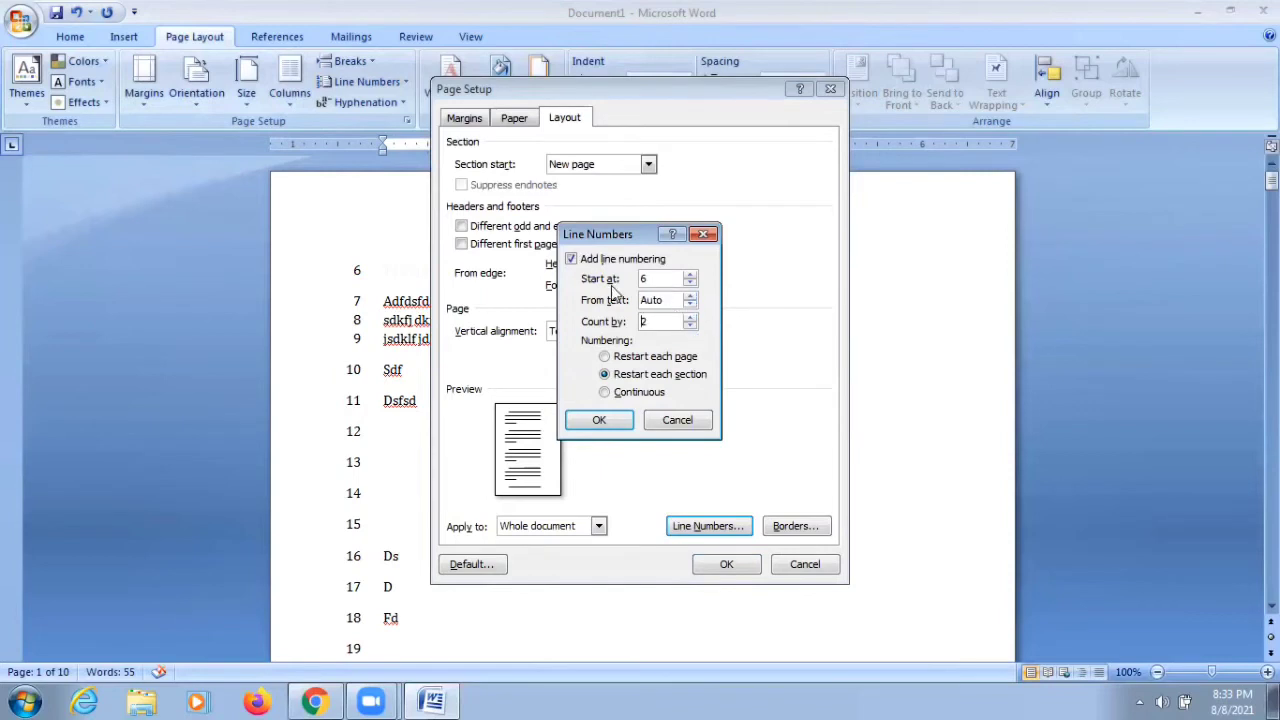
pyautogui.click(689, 317)
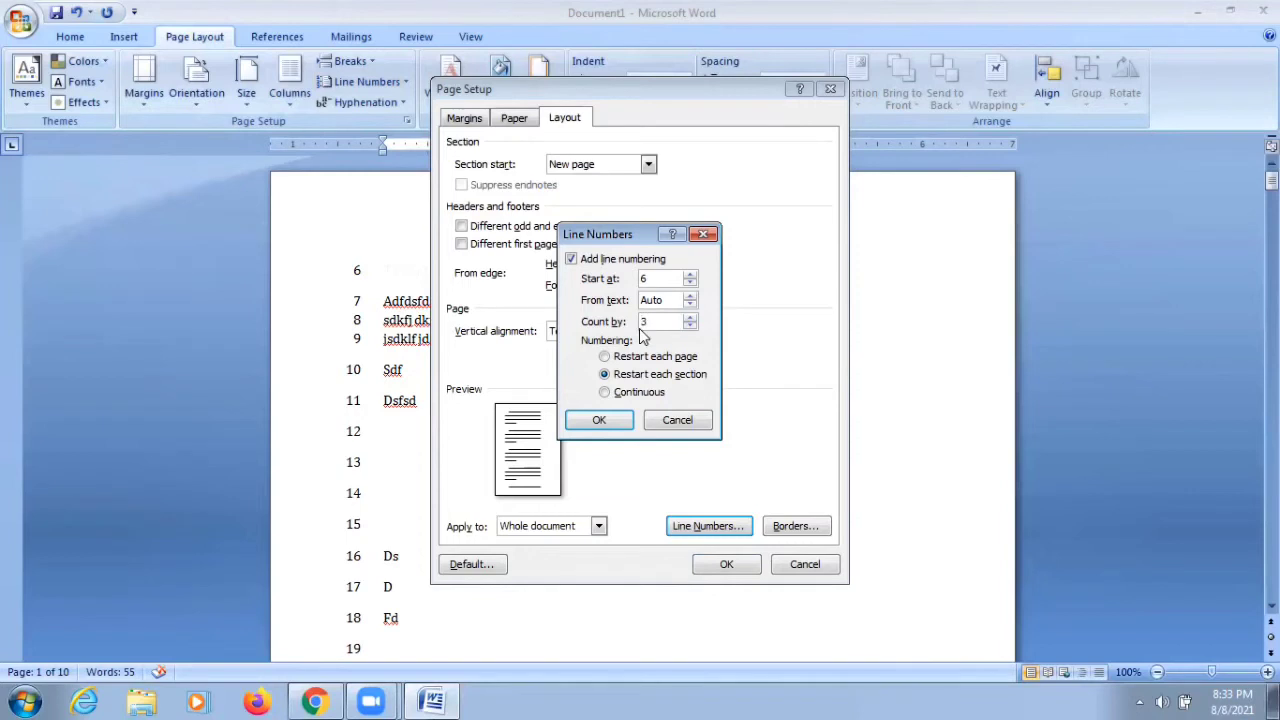
pyautogui.click(726, 566)
pyautogui.click(625, 394)
pyautogui.click(605, 420)
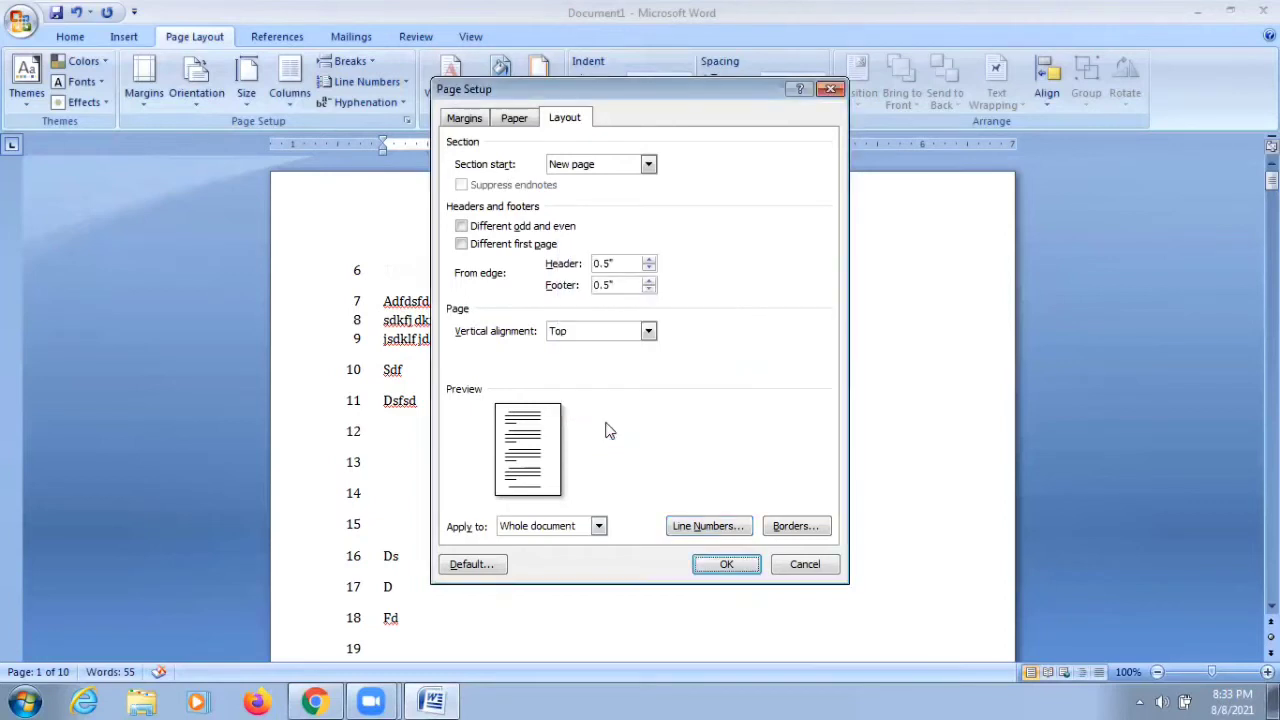
pyautogui.click(726, 564)
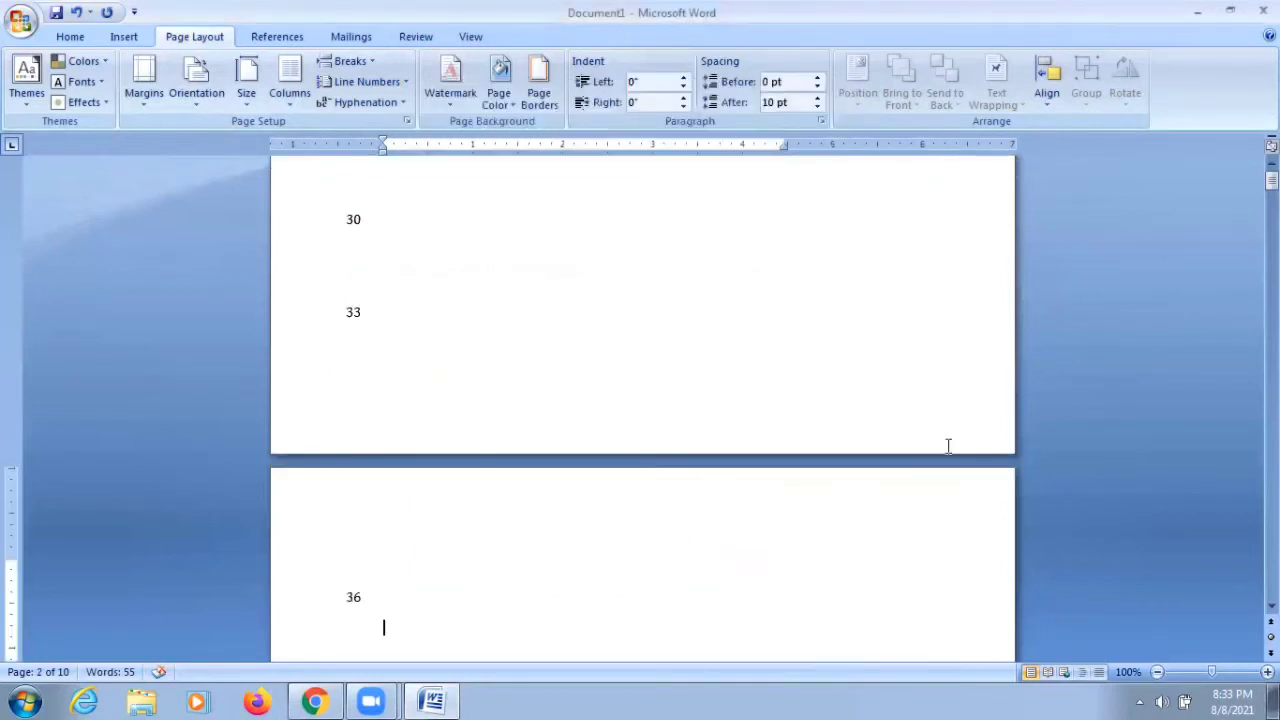
pyautogui.moveTo(1271, 210); pyautogui.dragTo(1271, 181)
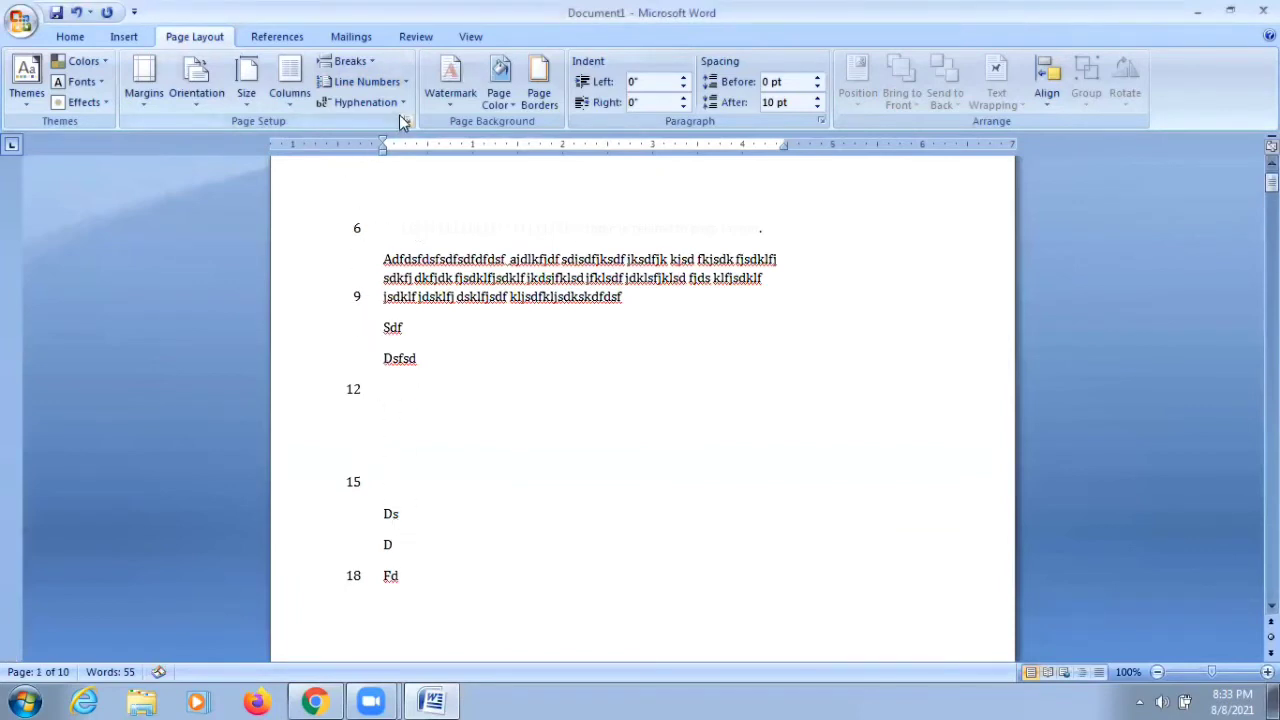
# - Apply Suppress for Current Paragraph to line numbering at the cursor position
pyautogui.click(385, 85)
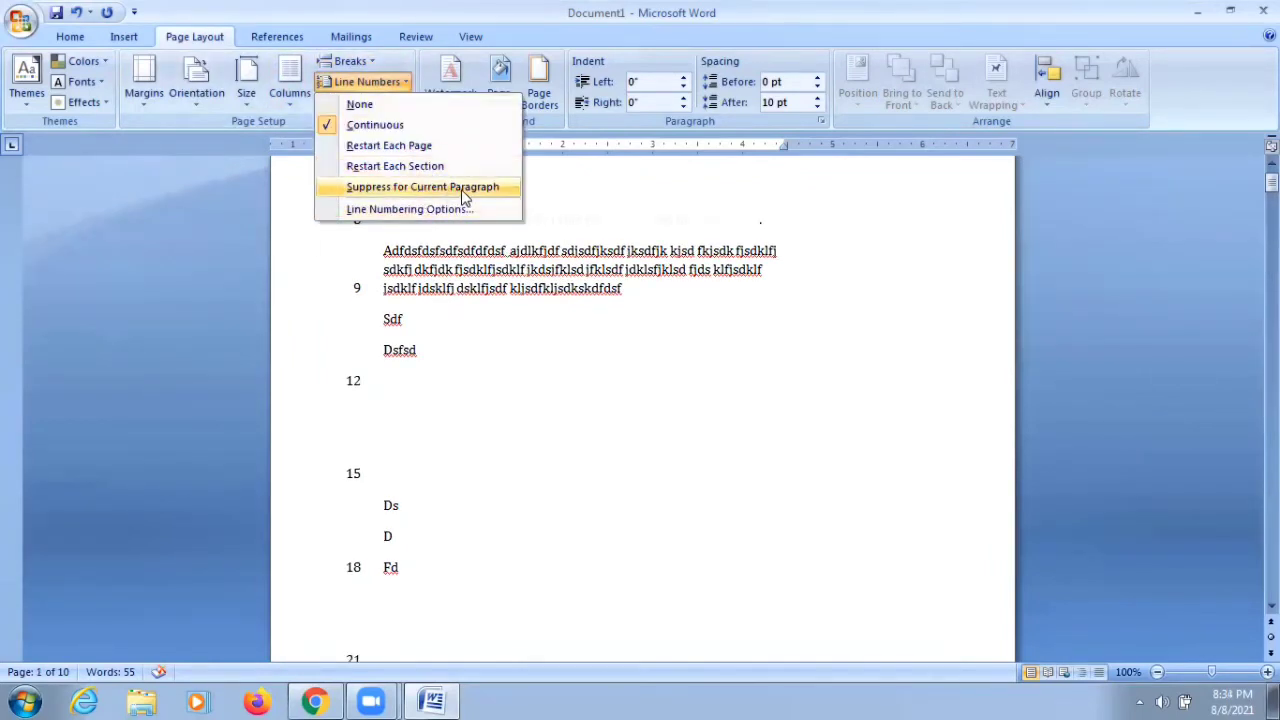
pyautogui.click(464, 188)
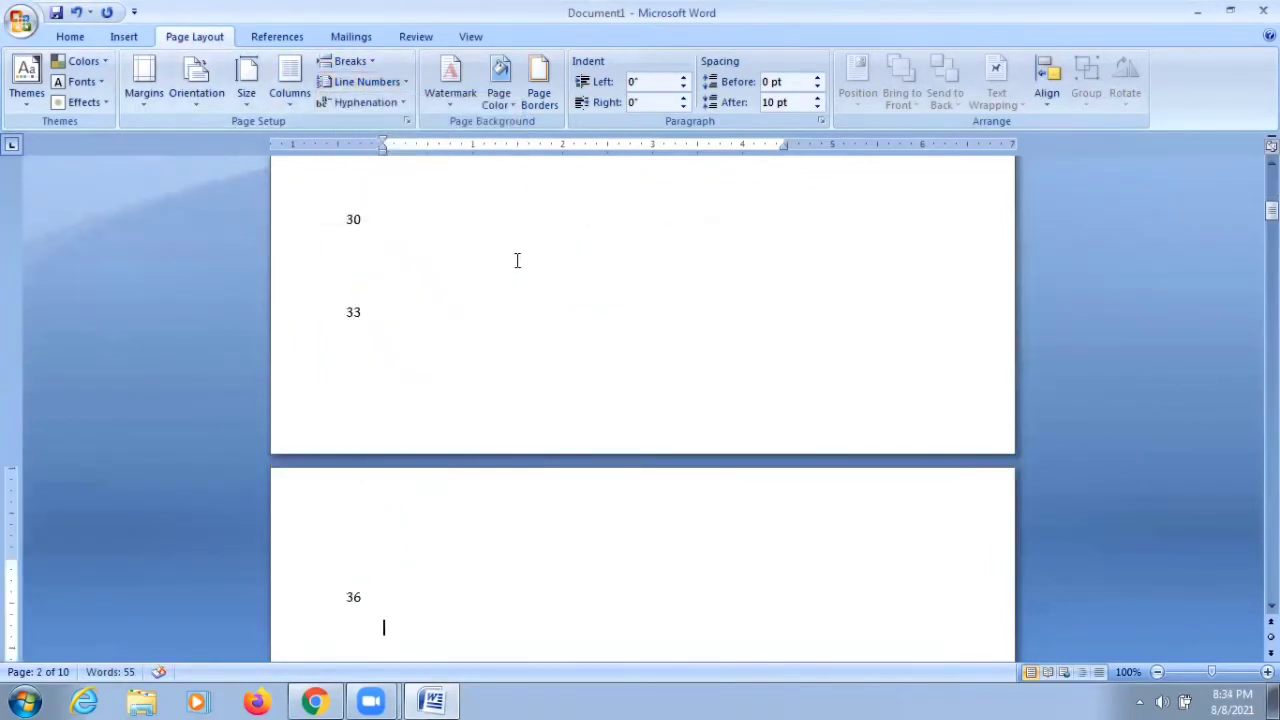
pyautogui.scroll(1, 517, 260)
pyautogui.scroll(10, 400, 300)
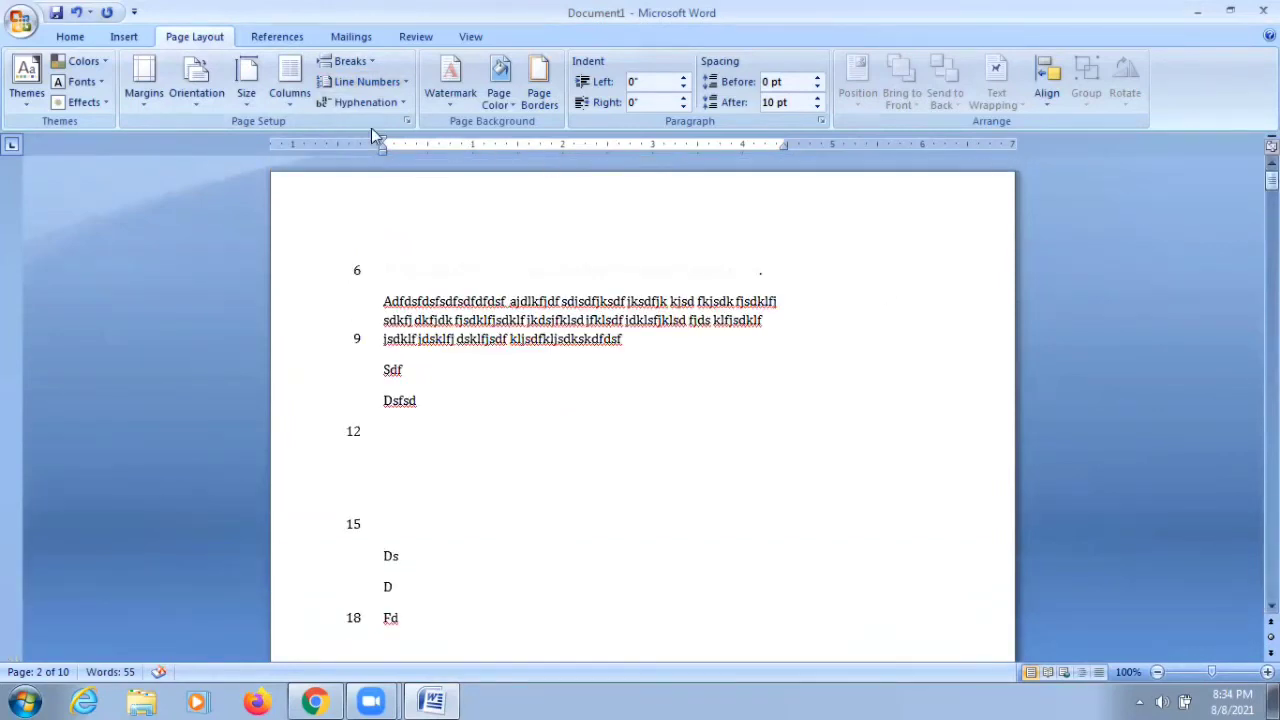
pyautogui.click(404, 92)
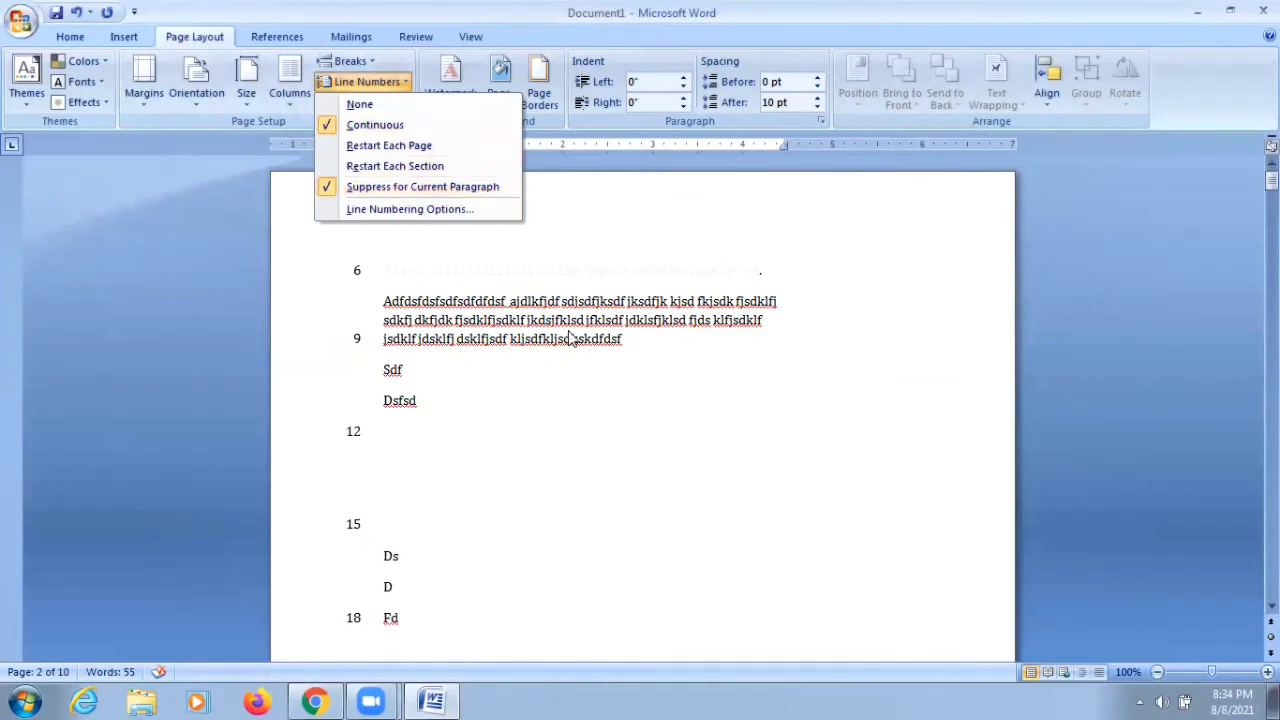
pyautogui.click(421, 318)
# - Select the long first paragraph and suppress its line numbers, reapplying it after an undo
pyautogui.moveTo(379, 303); pyautogui.dragTo(618, 340)
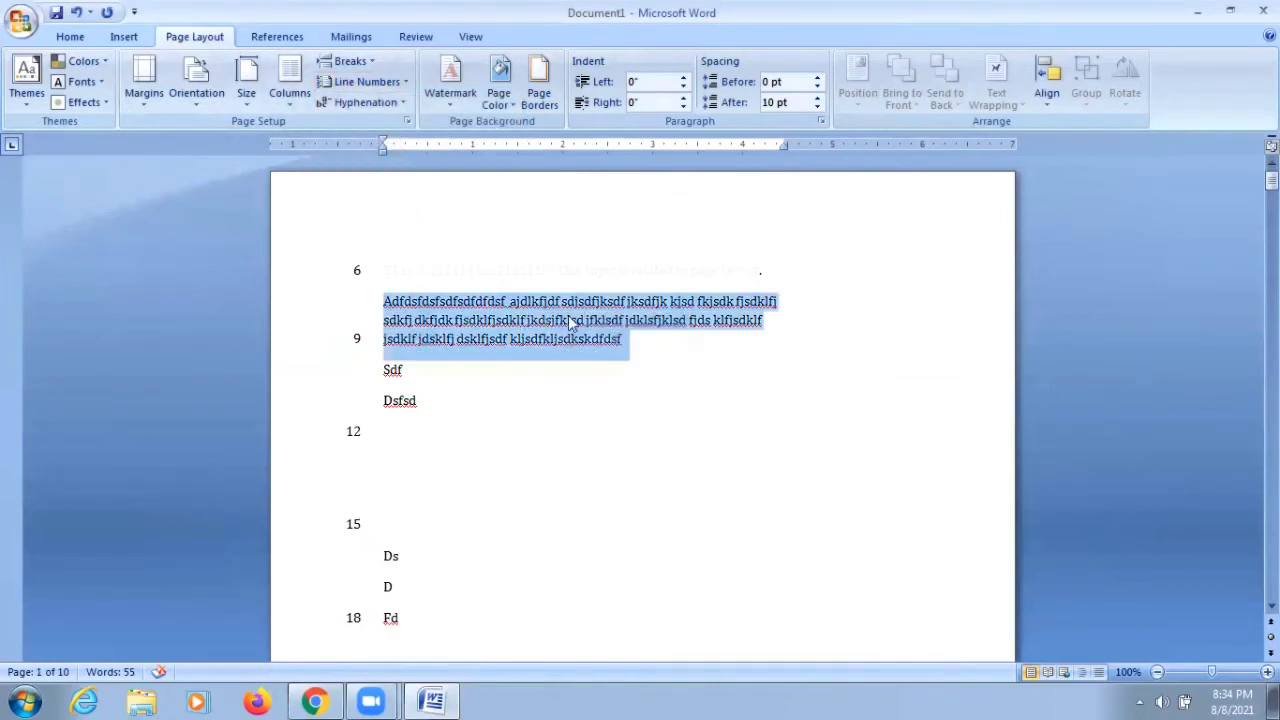
pyautogui.click(400, 82)
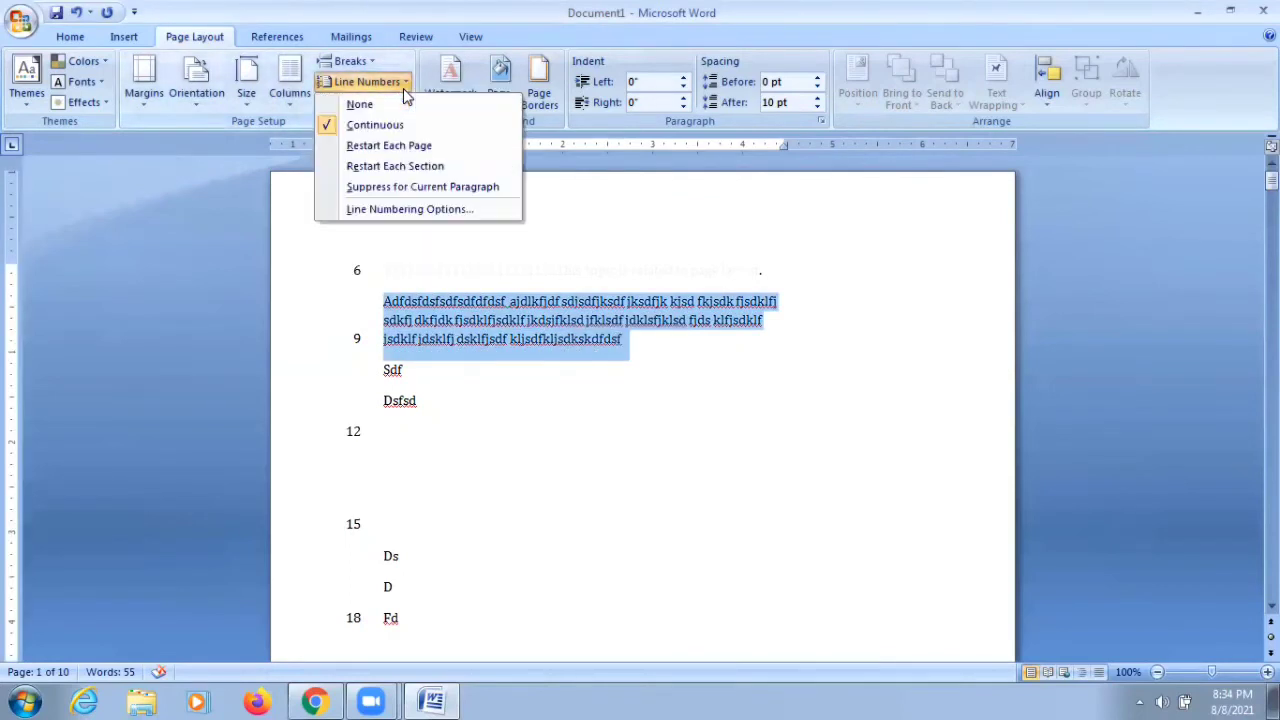
pyautogui.click(408, 186)
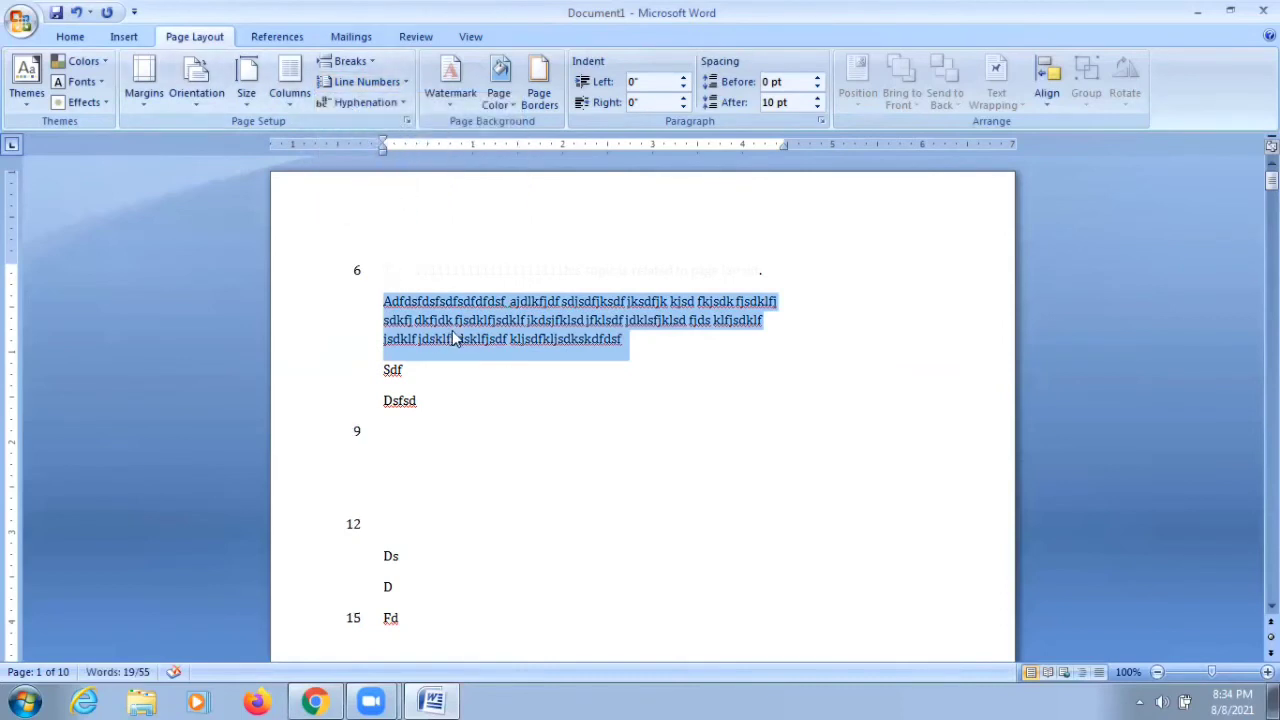
pyautogui.hotkey('ctrl', 'z')
pyautogui.click(448, 370)
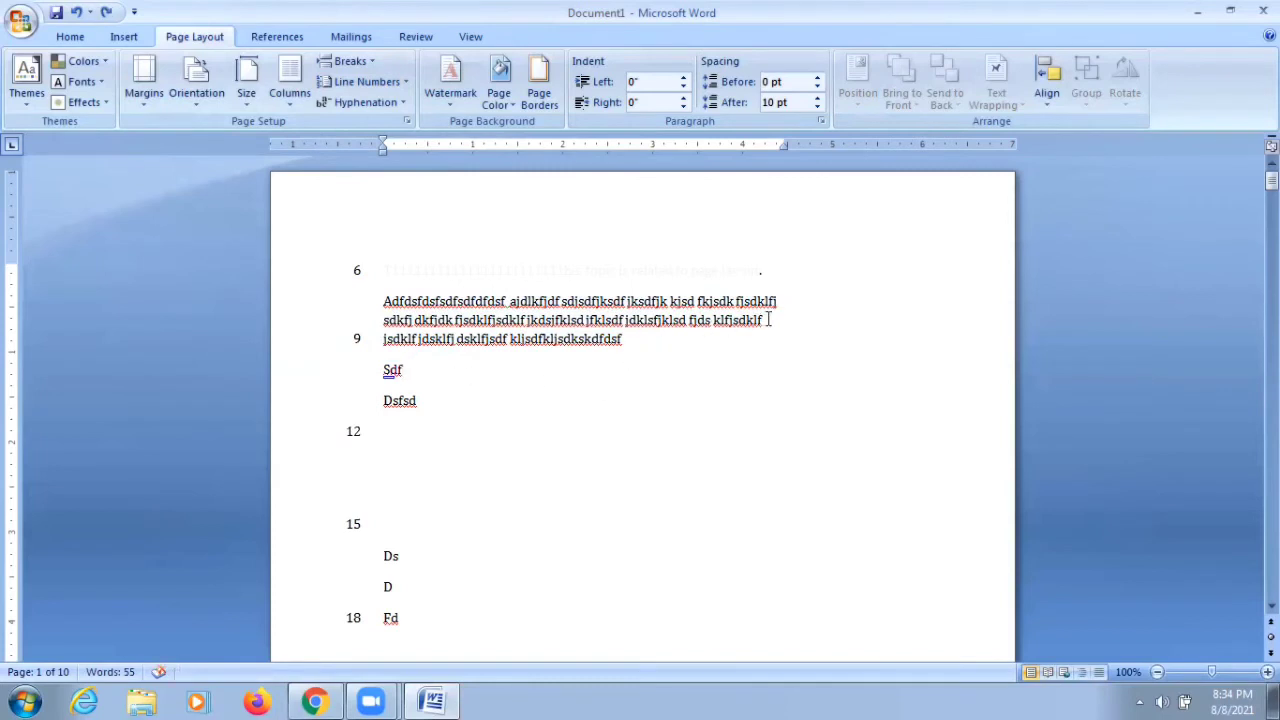
pyautogui.moveTo(630, 345); pyautogui.dragTo(386, 300)
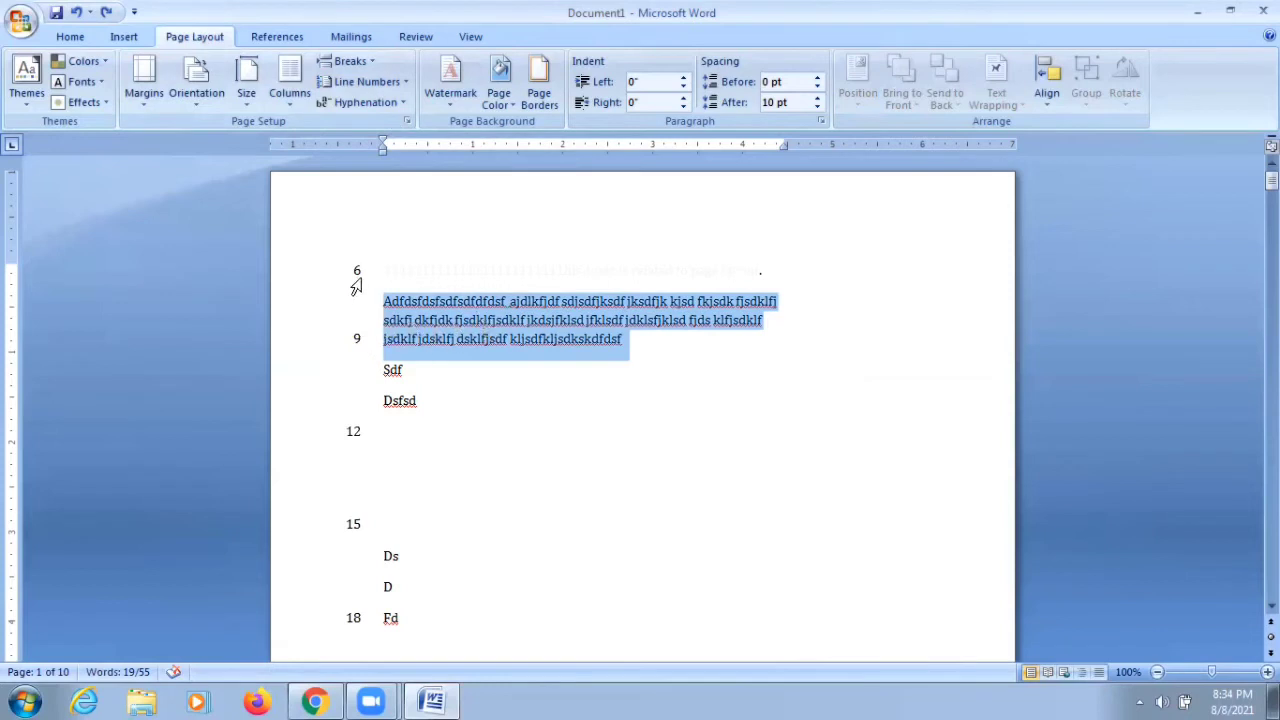
pyautogui.click(405, 86)
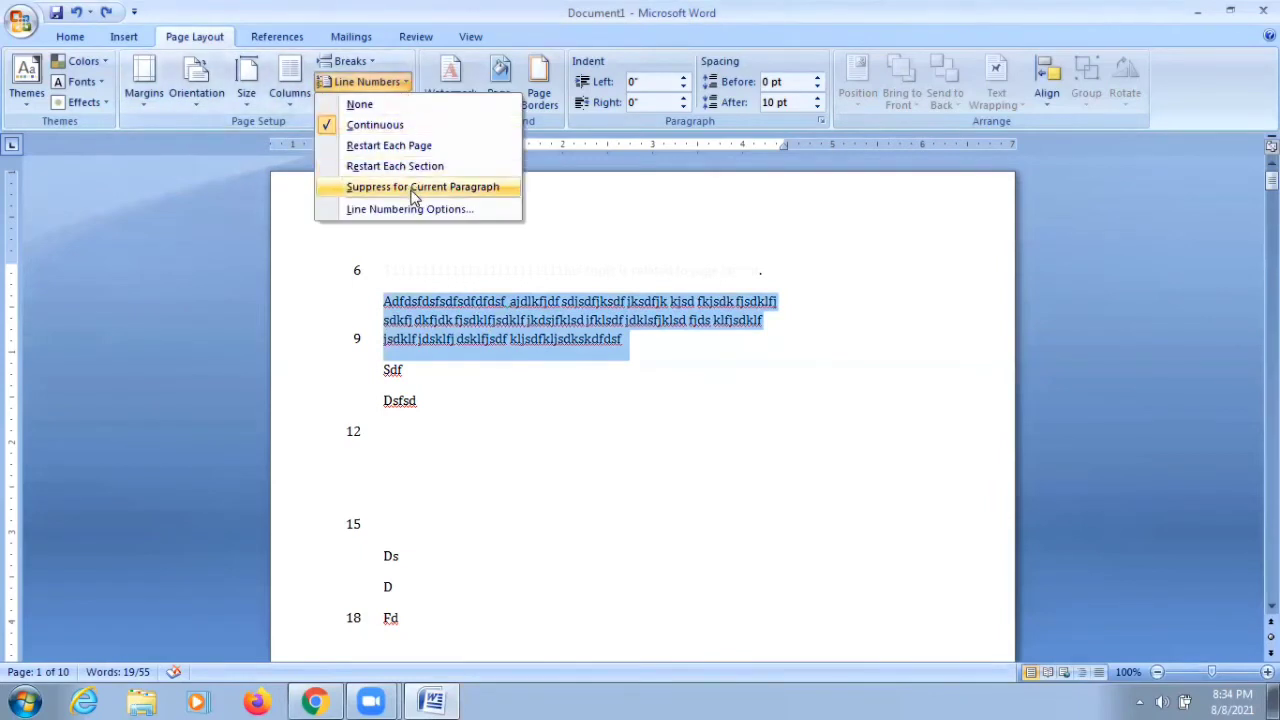
pyautogui.click(414, 190)
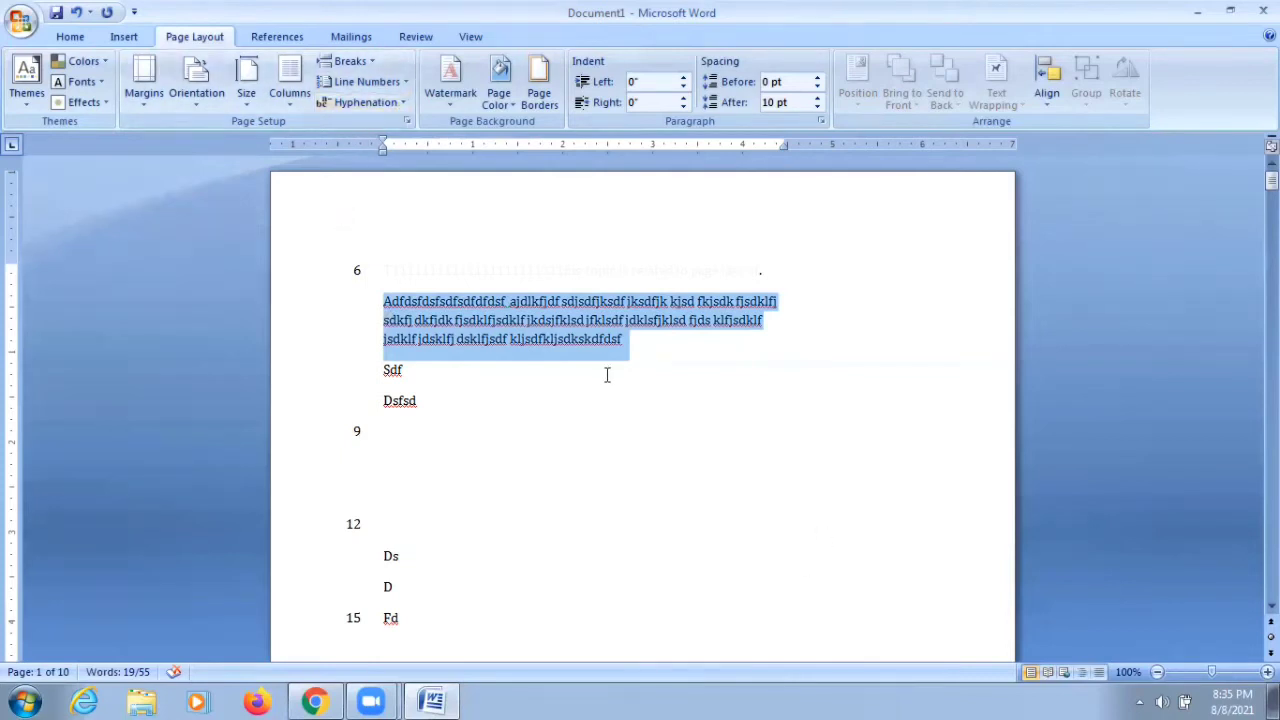
# - Delete three characters at the first line's end, split the paragraph there, and type 'dkjk k disappointme'
pyautogui.scroll(-1, 610, 372)
pyautogui.click(651, 320)
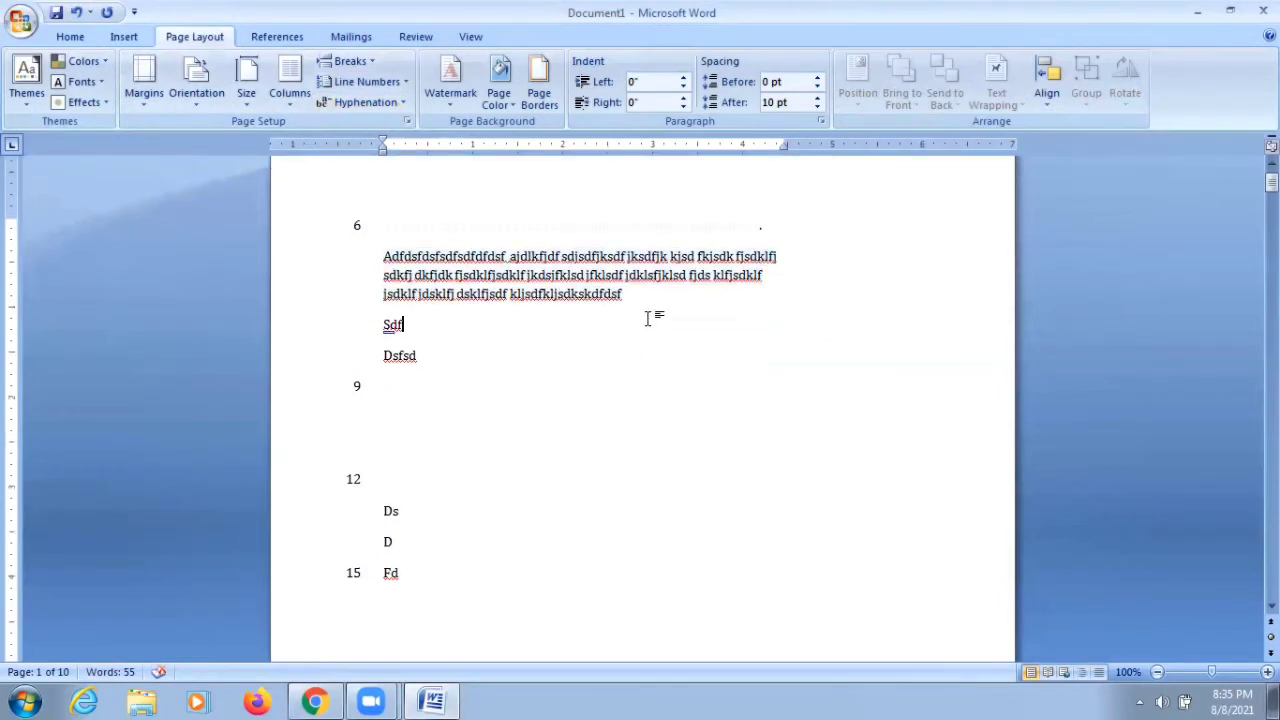
pyautogui.moveTo(636, 303); pyautogui.dragTo(590, 294)
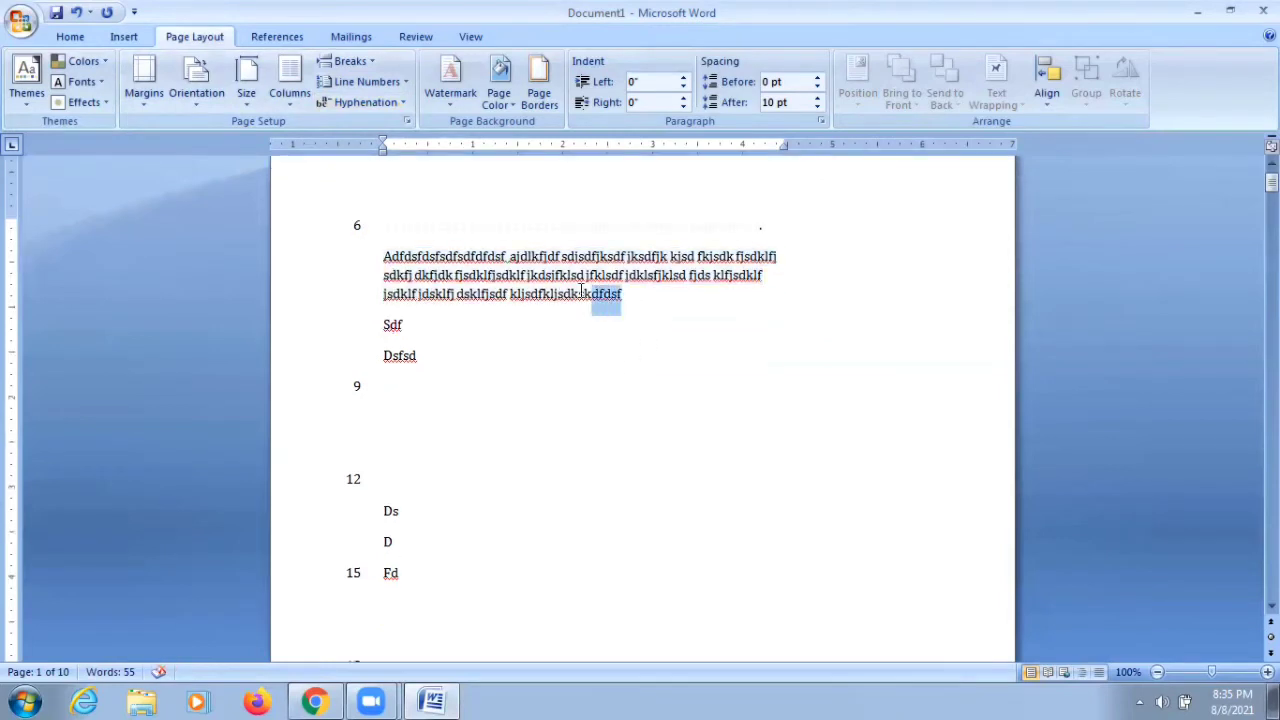
pyautogui.click(783, 327)
pyautogui.click(817, 255)
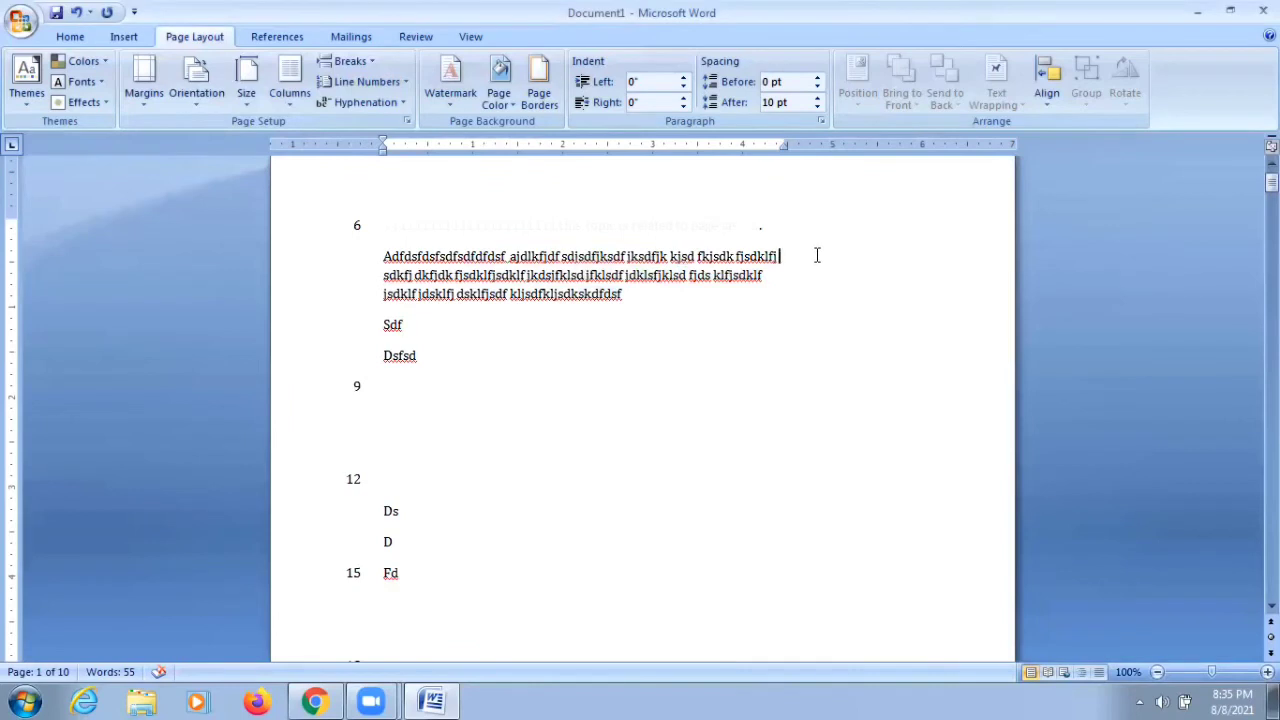
pyautogui.press('BackSpace')
pyautogui.press('BackSpace')
pyautogui.press('BackSpace')
pyautogui.press('BackSpace')
pyautogui.press('BackSpace')
pyautogui.press('BackSpace')
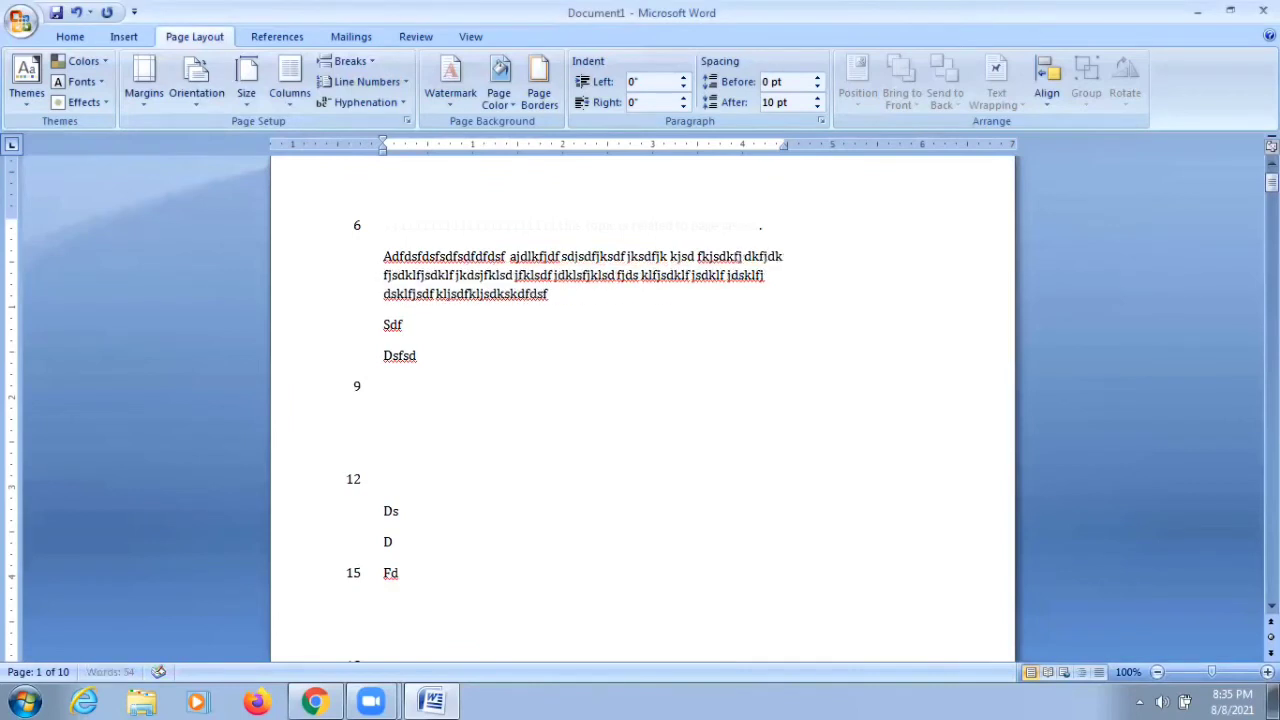
pyautogui.press('BackSpace')
pyautogui.press('BackSpace')
pyautogui.press('BackSpace')
pyautogui.press('BackSpace')
pyautogui.press('BackSpace')
pyautogui.press('BackSpace')
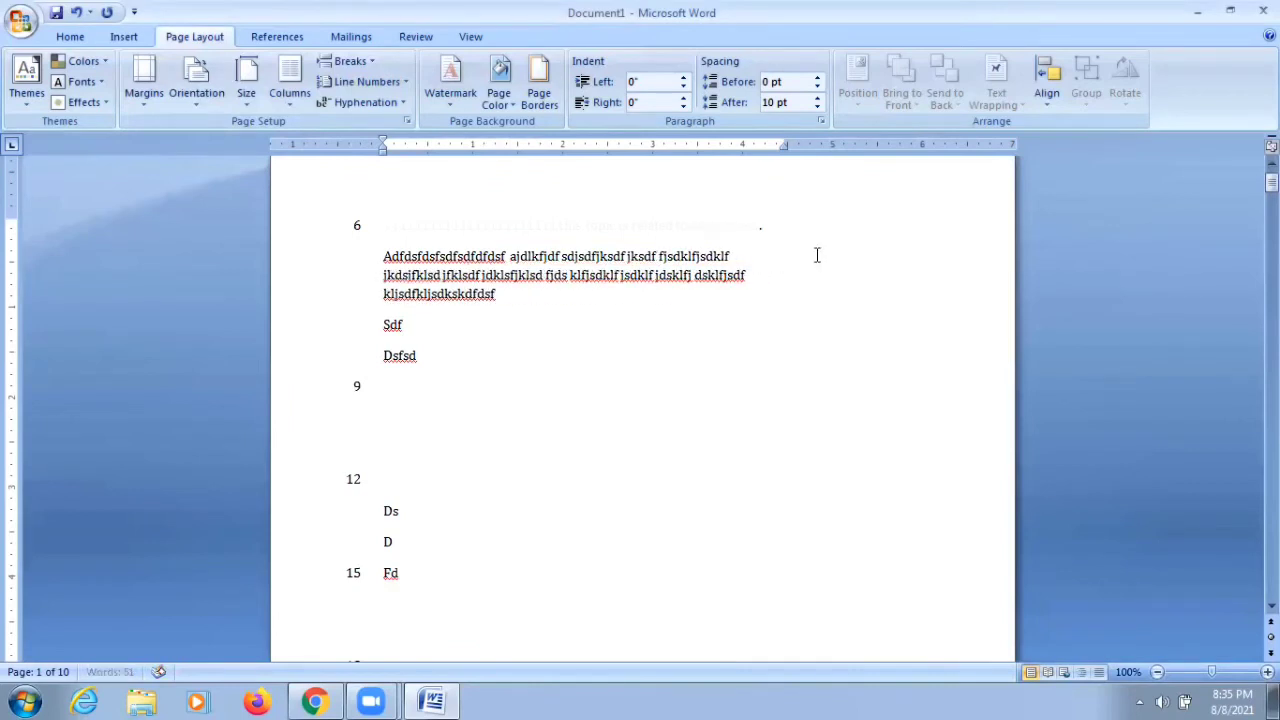
pyautogui.press('BackSpace')
pyautogui.press('BackSpace')
pyautogui.press('BackSpace')
pyautogui.press('BackSpace')
pyautogui.press('Return')
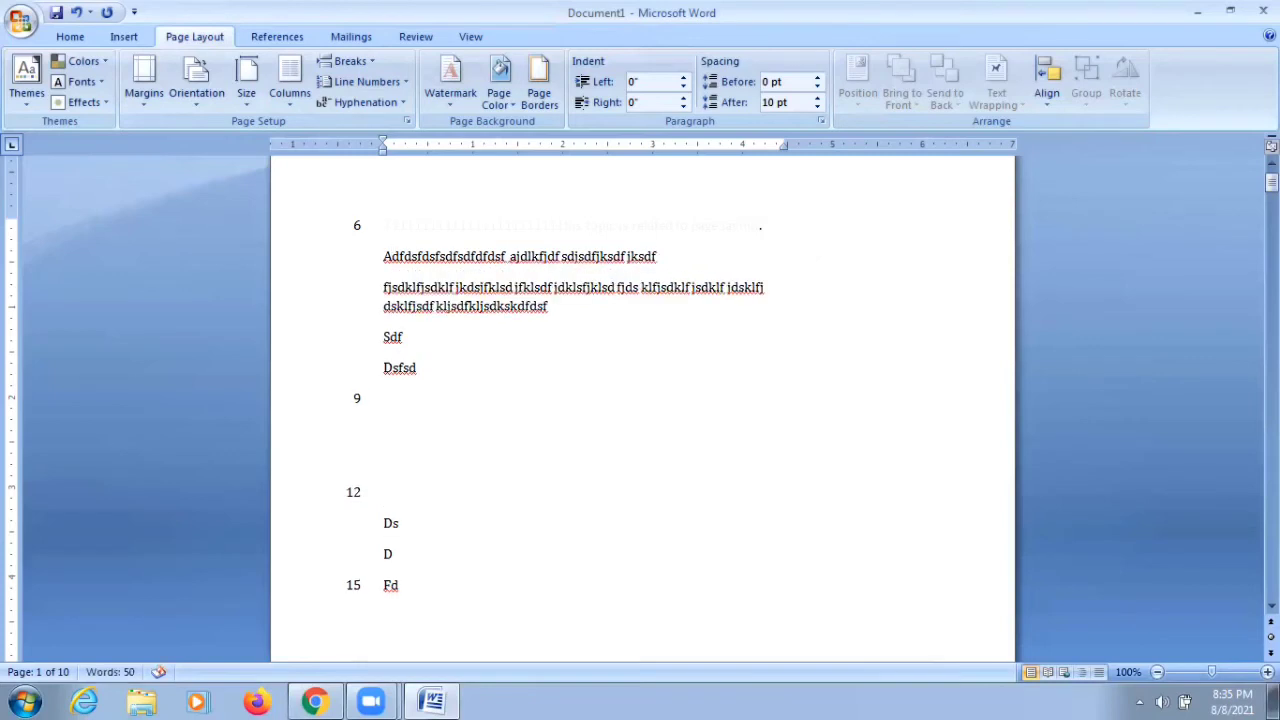
pyautogui.write('sdkjk k')
pyautogui.write(' disappo')
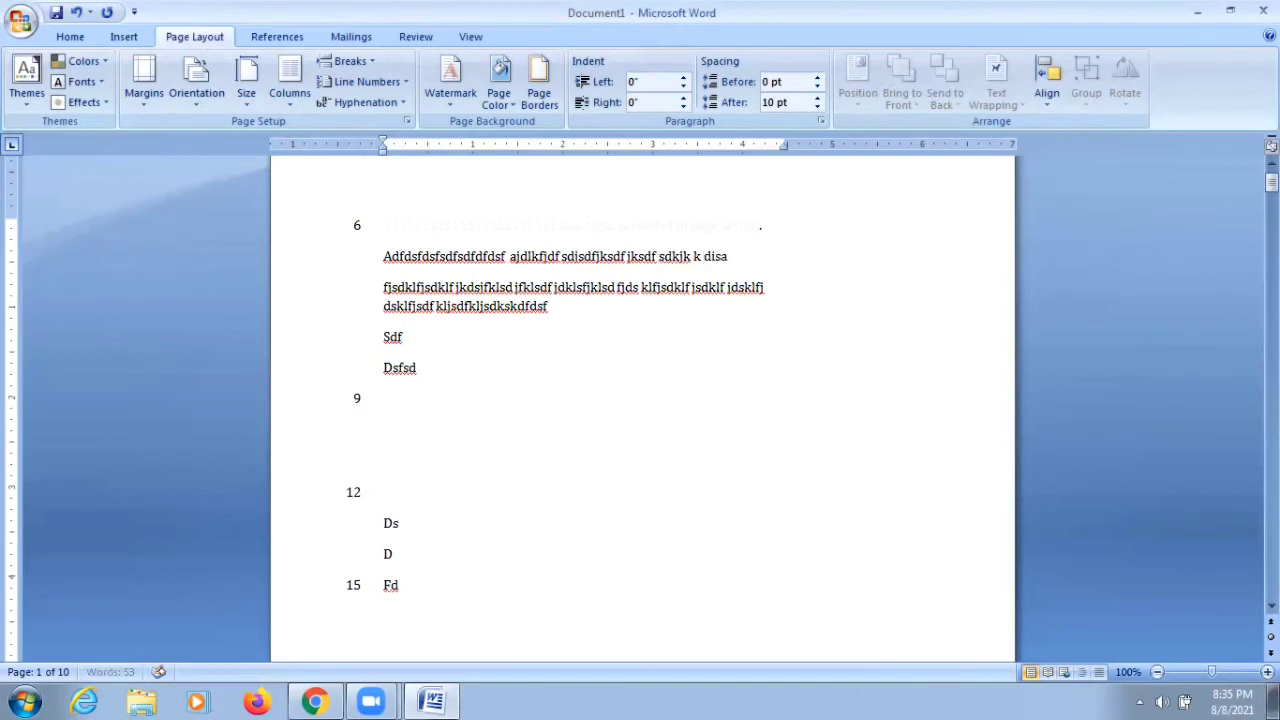
pyautogui.write('int')
pyautogui.write('me')
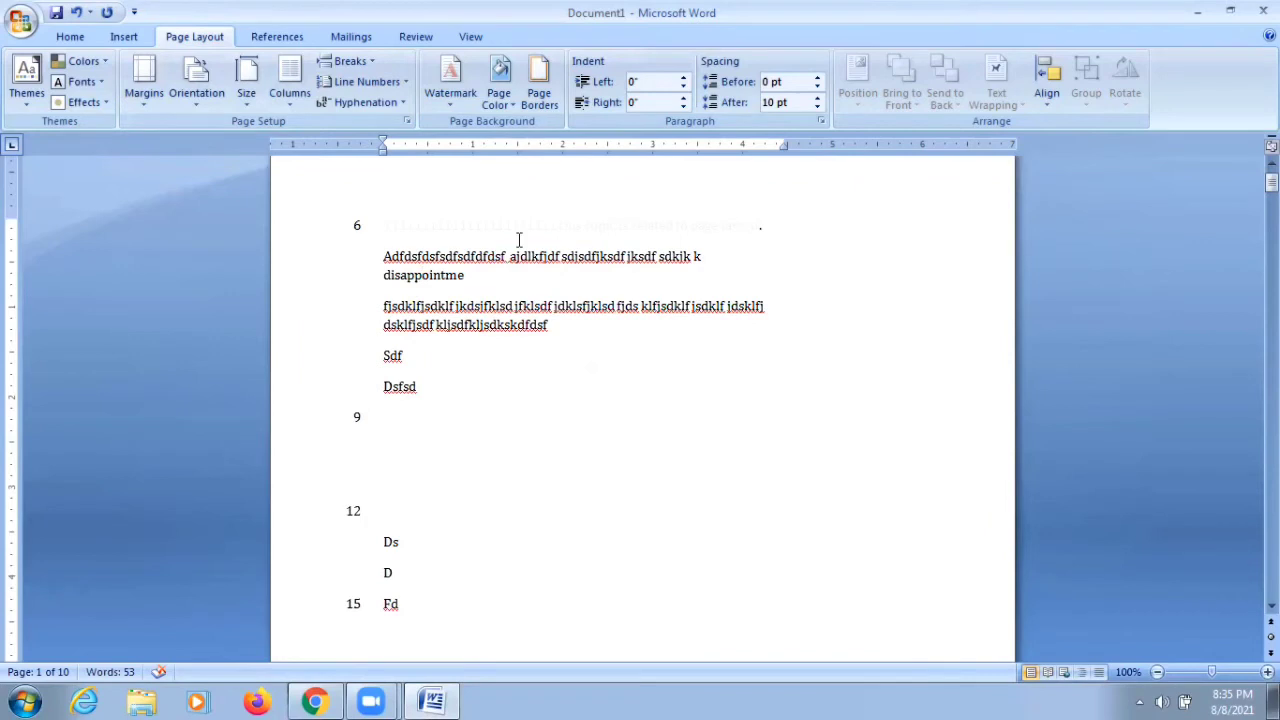
# - Split 'disappointme' onto its own paragraph and turn on Automatic hyphenation
pyautogui.press('Return')
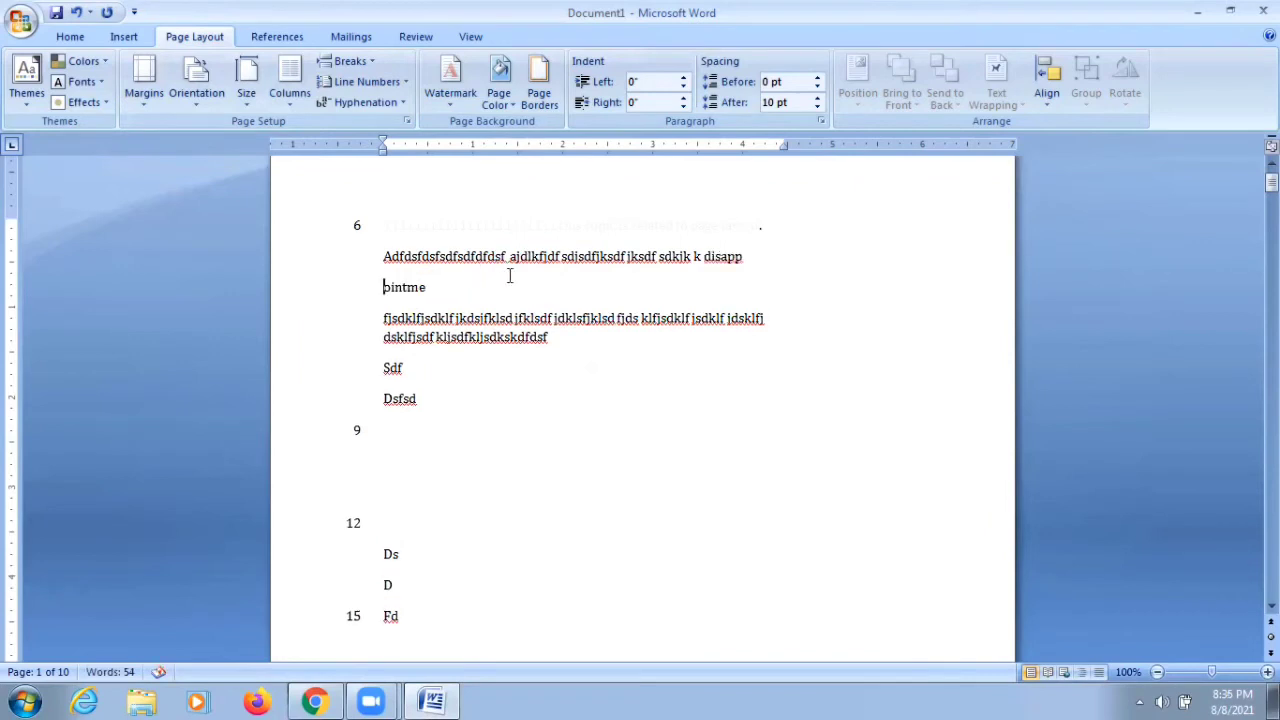
pyautogui.click(746, 257)
pyautogui.write('-')
pyautogui.click(403, 104)
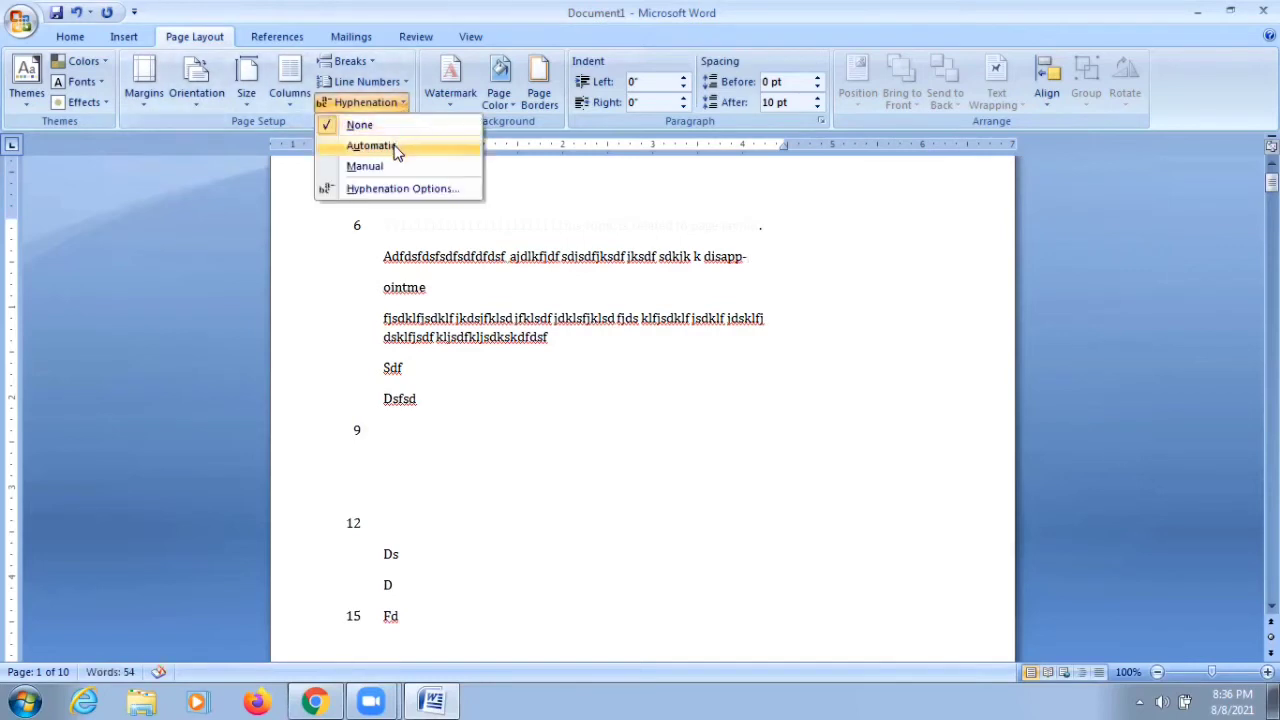
pyautogui.click(396, 148)
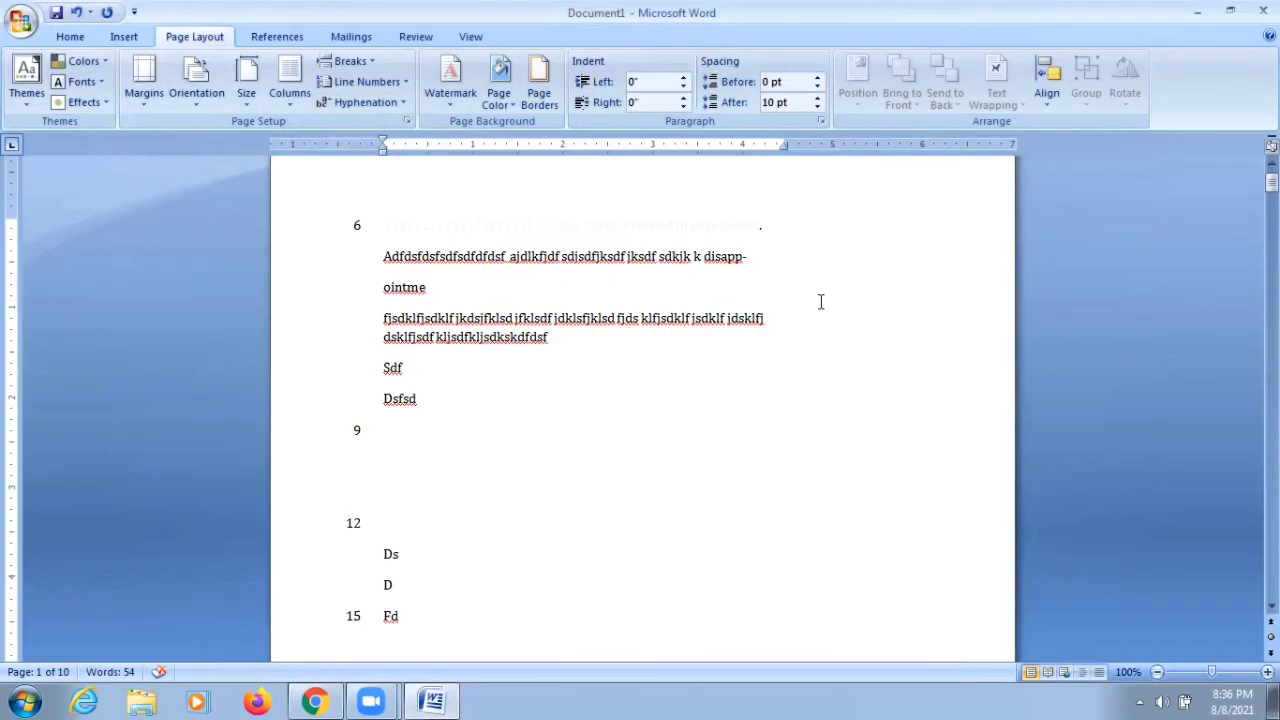
# - Retype 'disappointme' after disapp and push the whole word onto the next line
pyautogui.press('BackSpace')
pyautogui.press('BackSpace')
pyautogui.press('BackSpace')
pyautogui.press('BackSpace')
pyautogui.press('BackSpace')
pyautogui.write('dis')
pyautogui.write('appoi')
pyautogui.write('ntme')
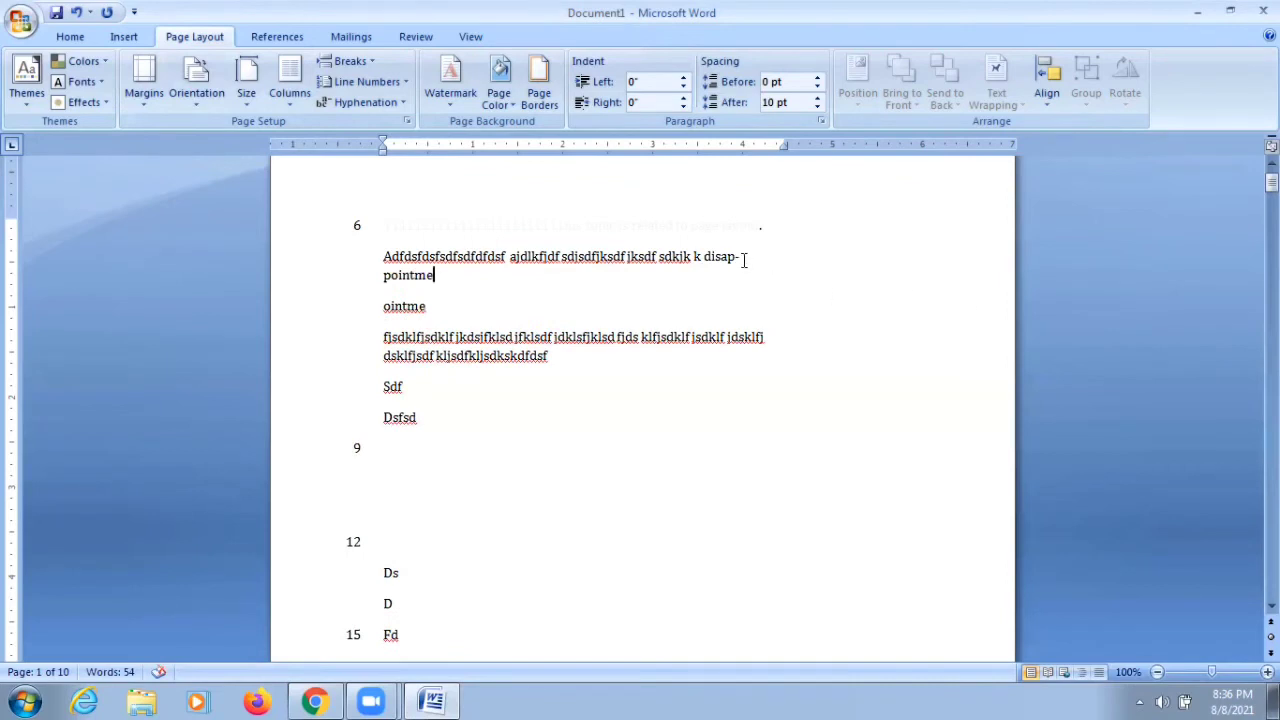
pyautogui.hotkey('ctrl', 'Left')
pyautogui.hotkey('shift', 'Return')
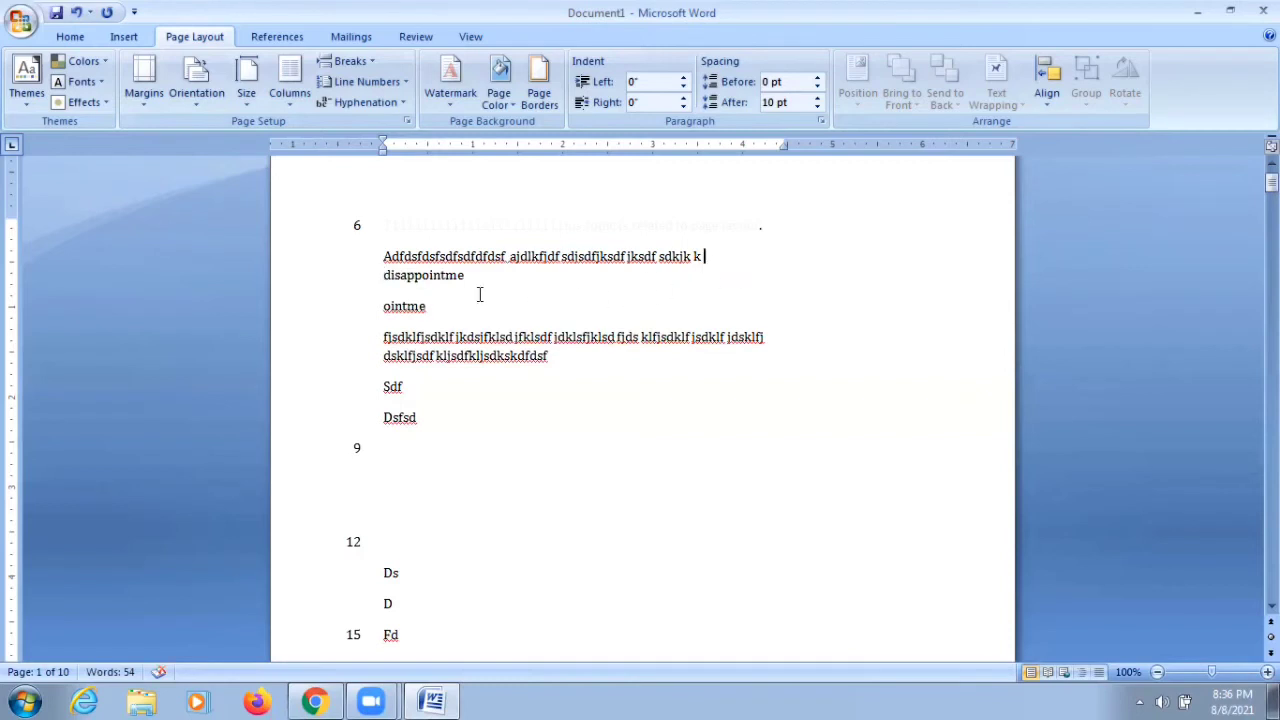
# - Delete the leftover disappointme and ointme lines and the trailing k
pyautogui.moveTo(383, 274); pyautogui.dragTo(490, 306)
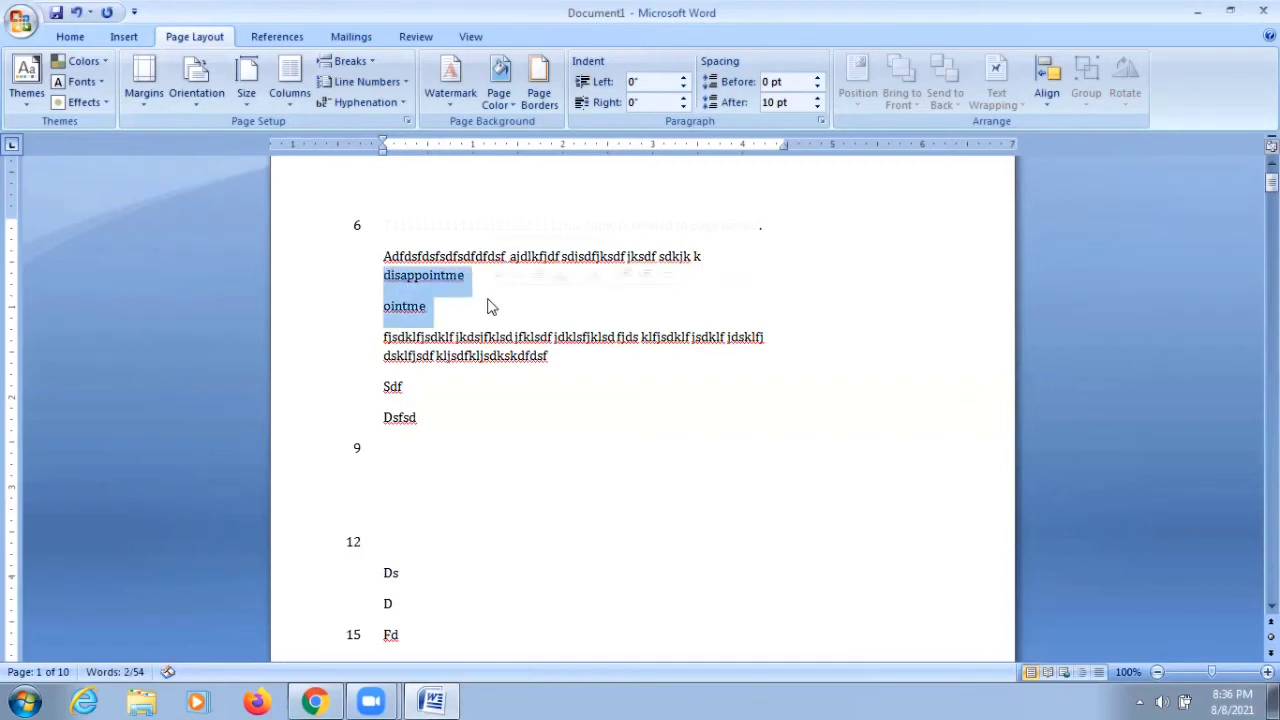
pyautogui.press('Delete')
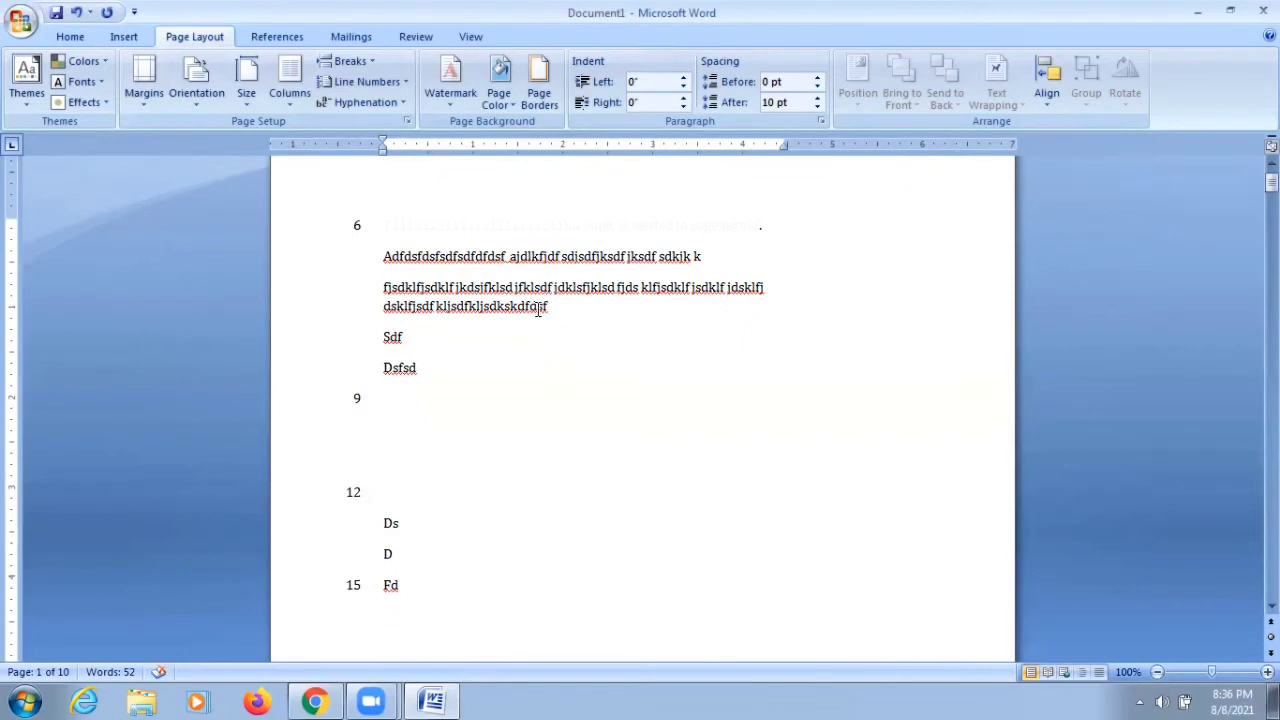
pyautogui.press('BackSpace')
# - Retype the paragraph's last word, trying 'disappointmen', 'disappointme', then 'disap-pointme'
pyautogui.write('disa')
pyautogui.write('ppoint')
pyautogui.write('men')
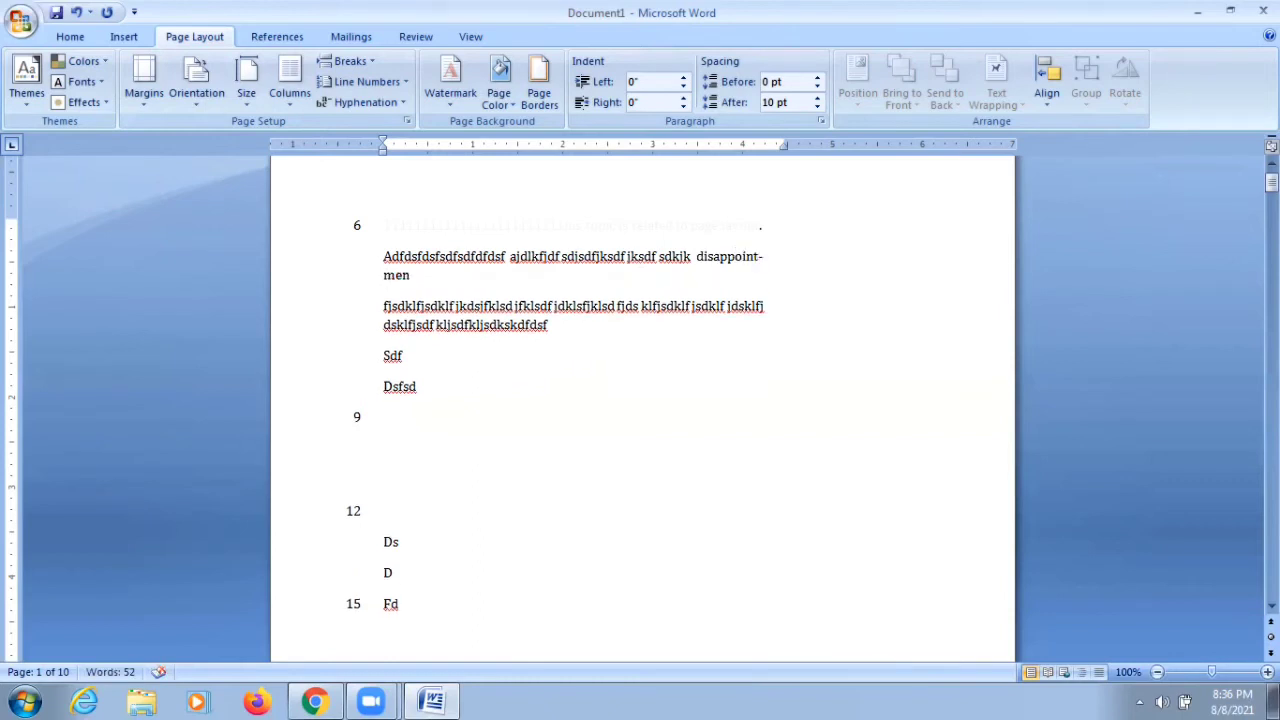
pyautogui.click(365, 102)
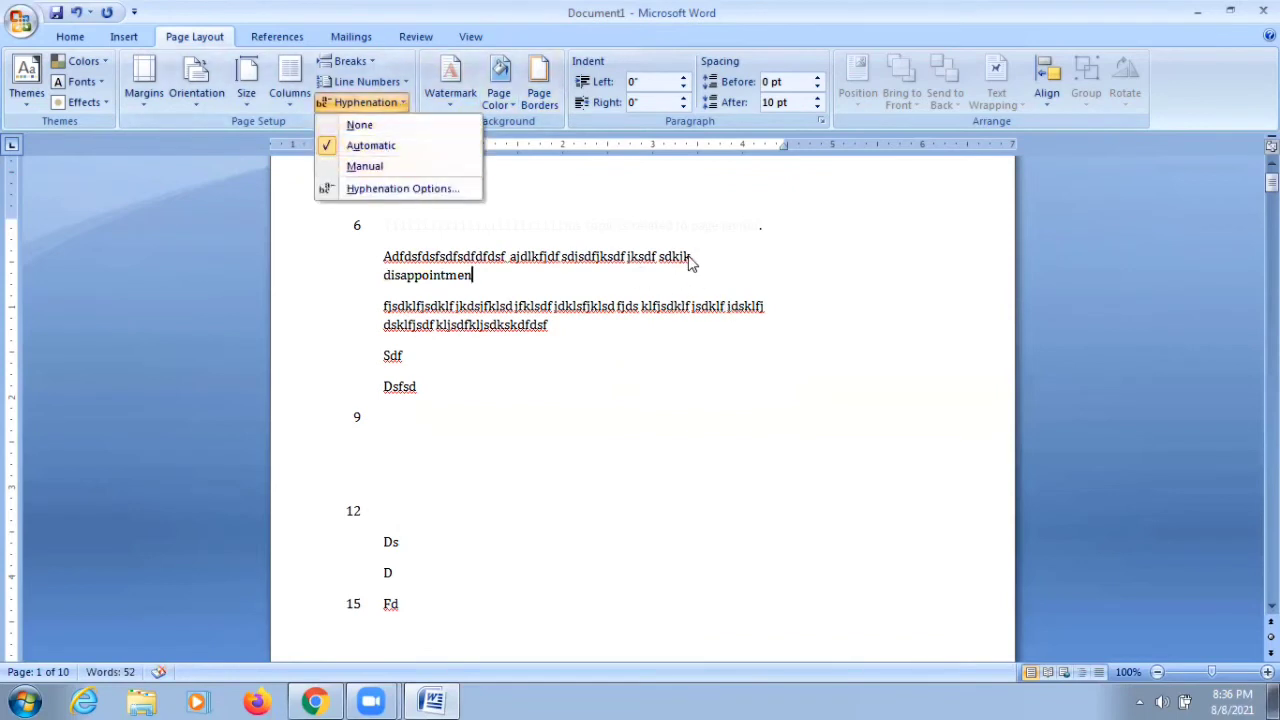
pyautogui.click(725, 258)
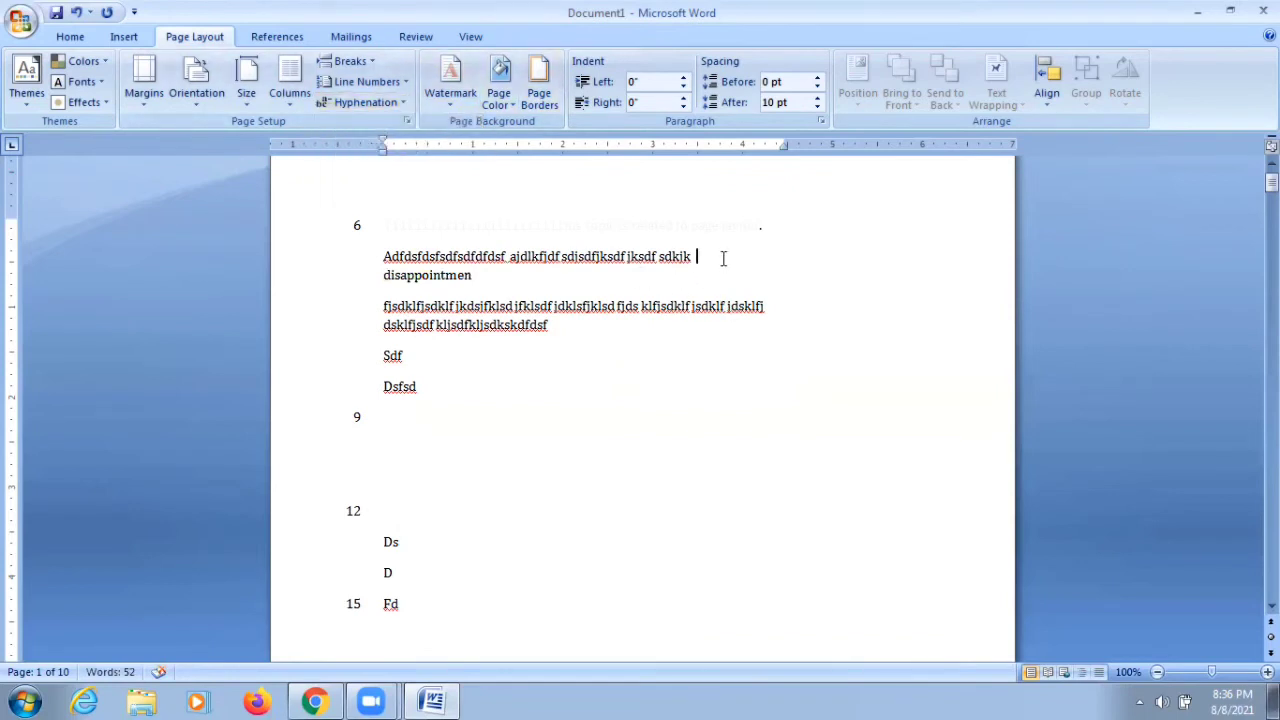
pyautogui.hotkey('ctrl', 'z')
pyautogui.write('k')
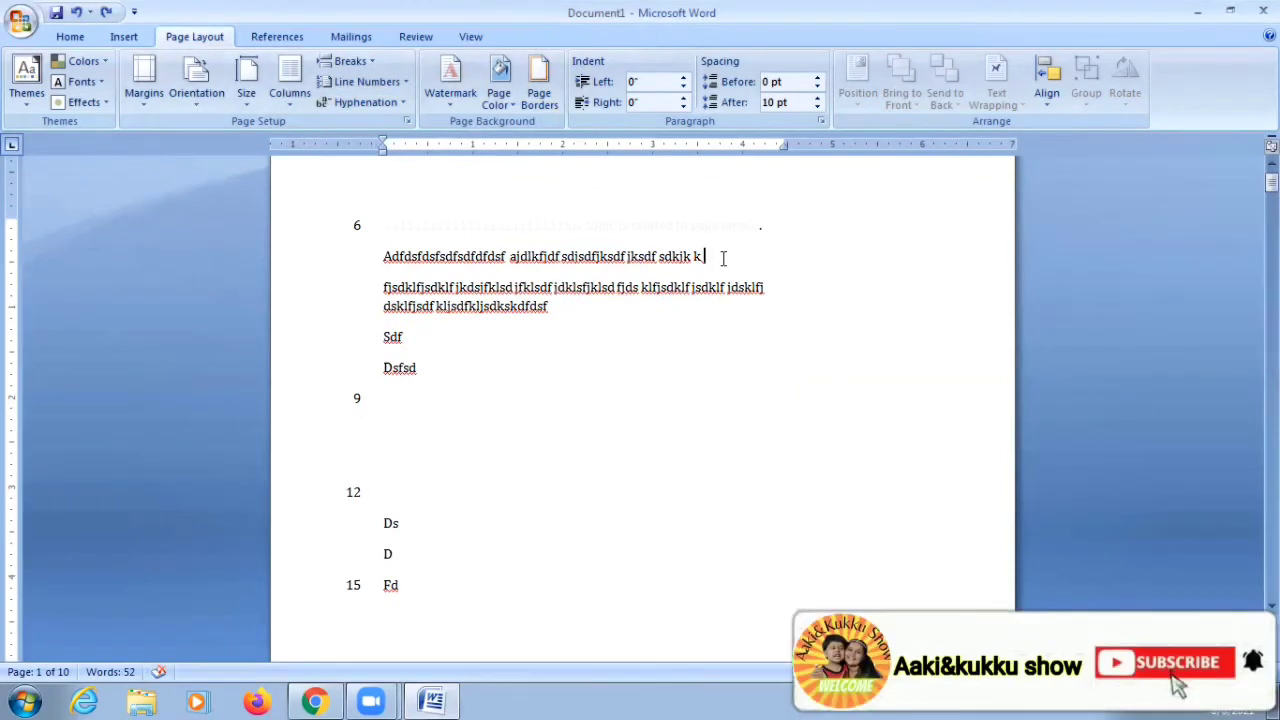
pyautogui.write('disapp')
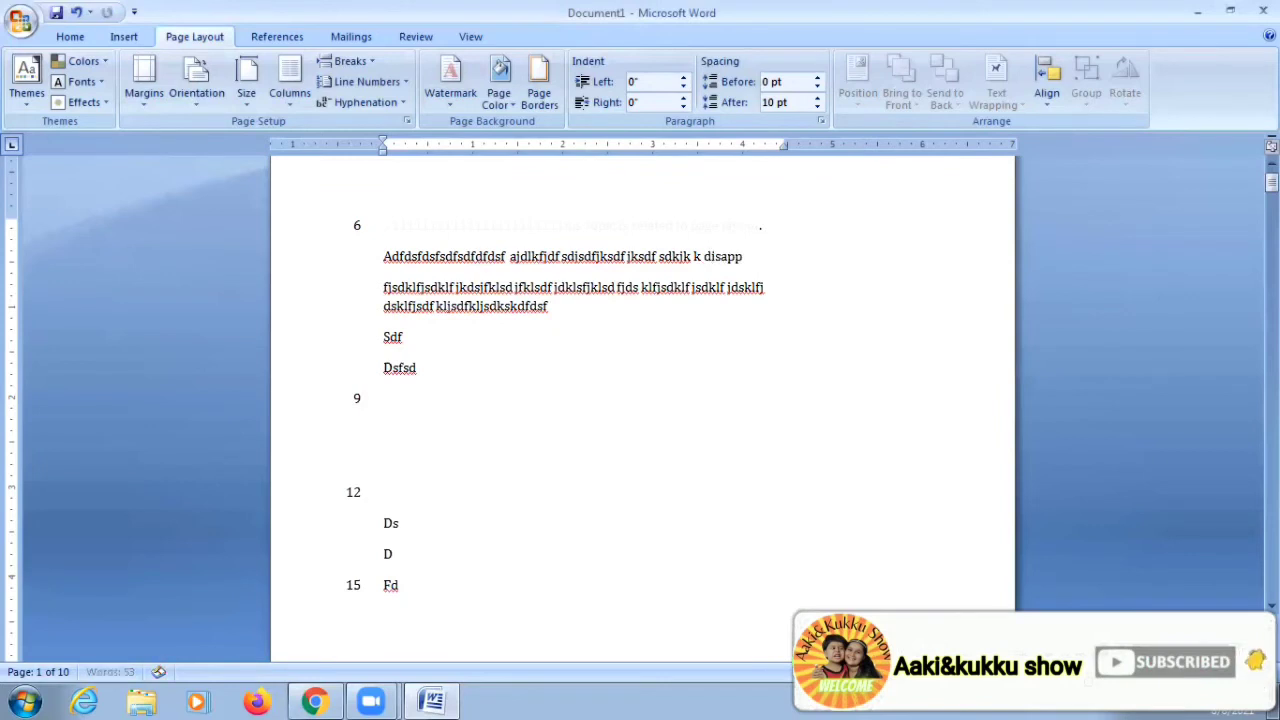
pyautogui.write('oint')
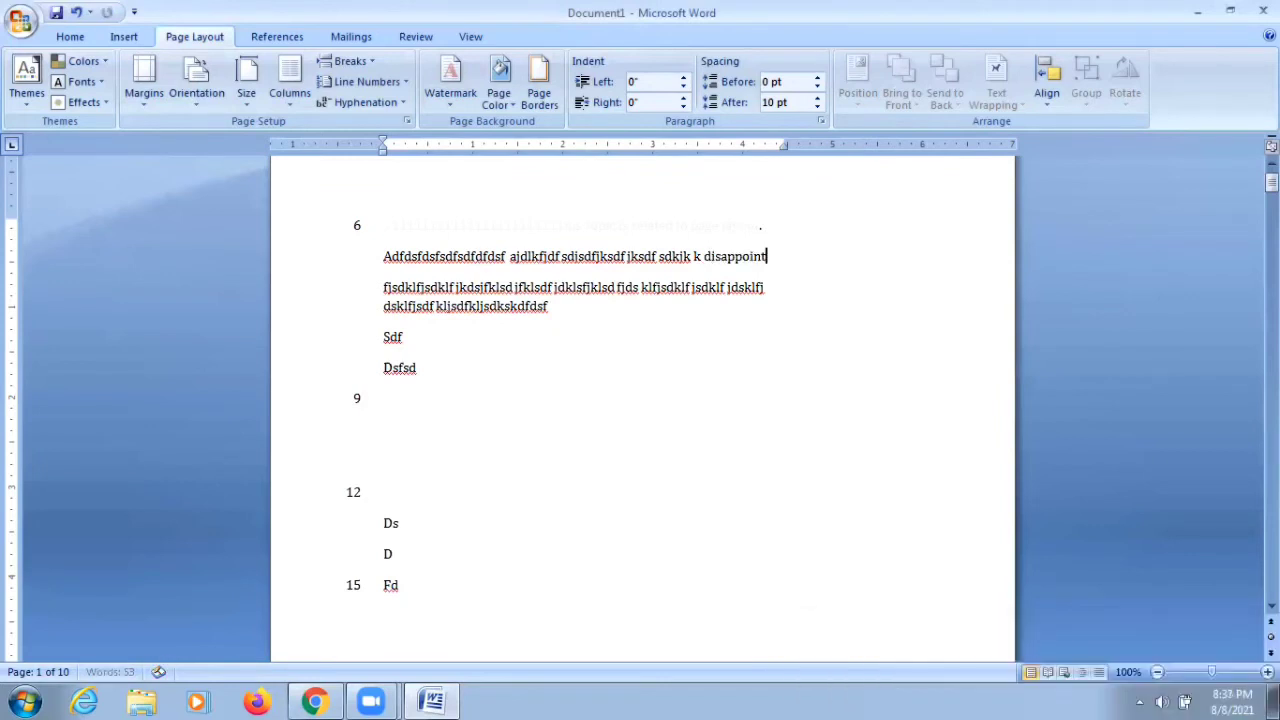
pyautogui.write('me')
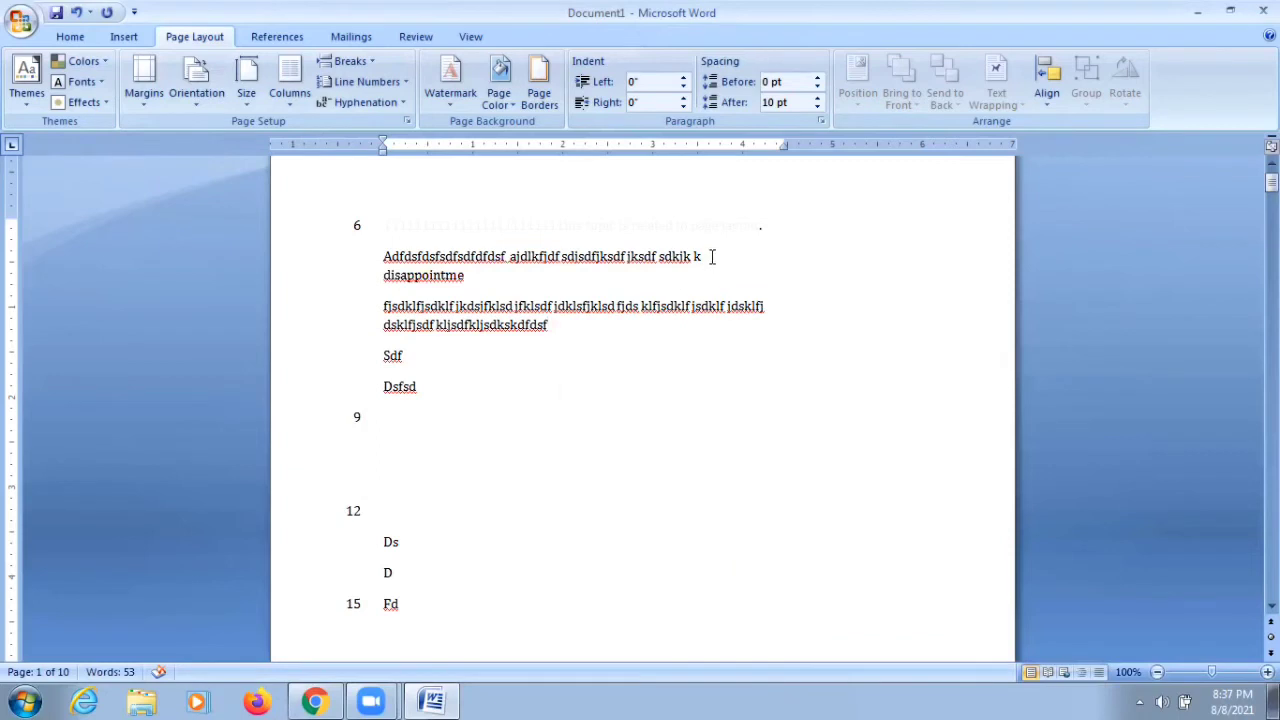
pyautogui.hotkey('ctrl', 'z')
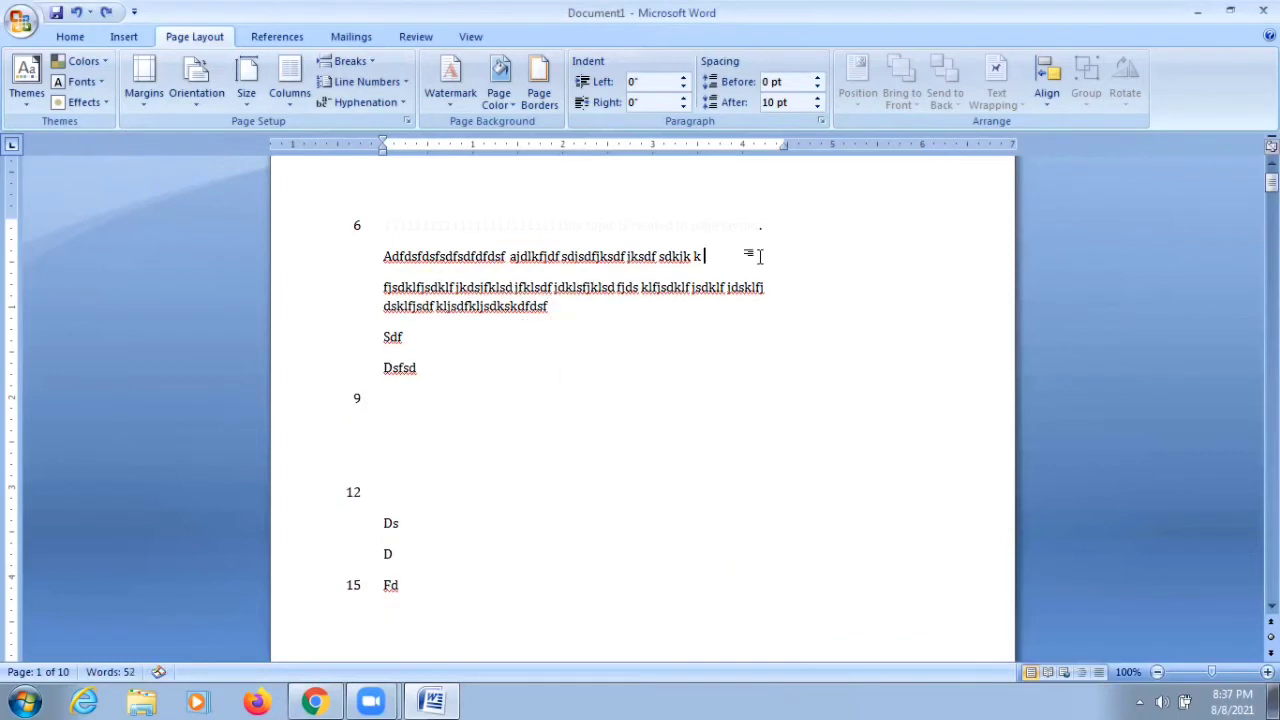
pyautogui.write('disa')
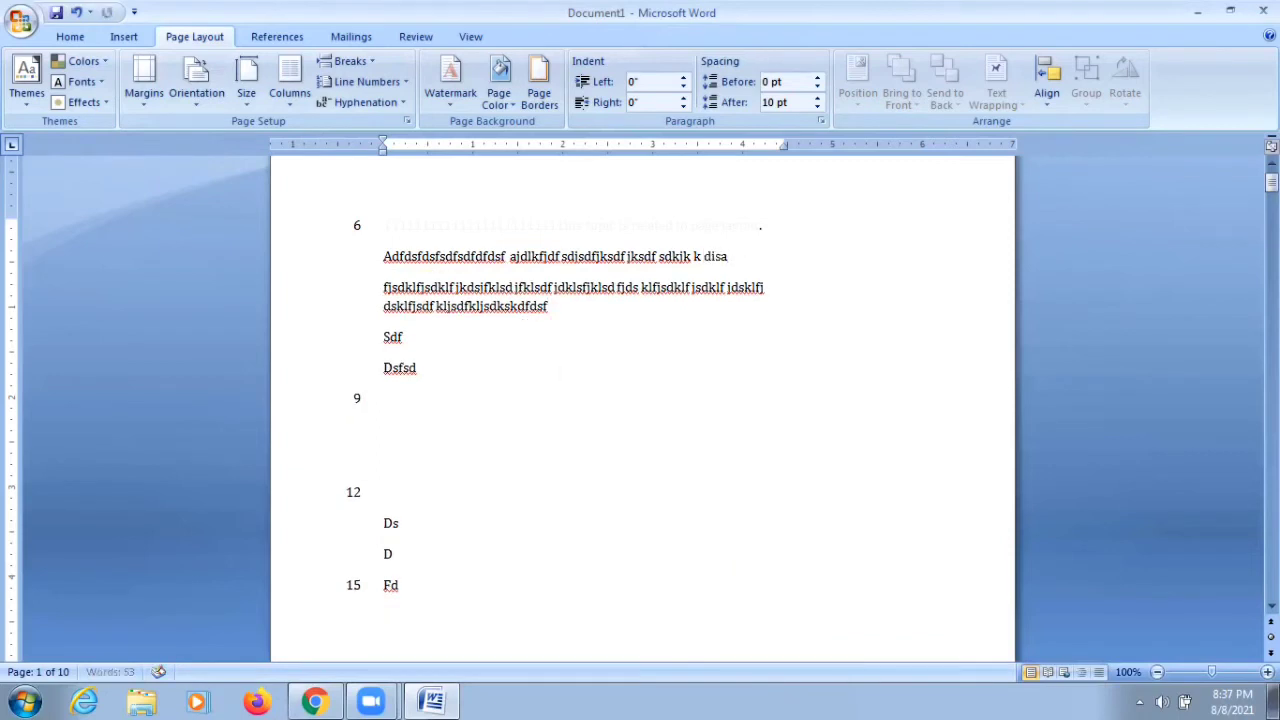
pyautogui.write('p-point')
pyautogui.write('me')
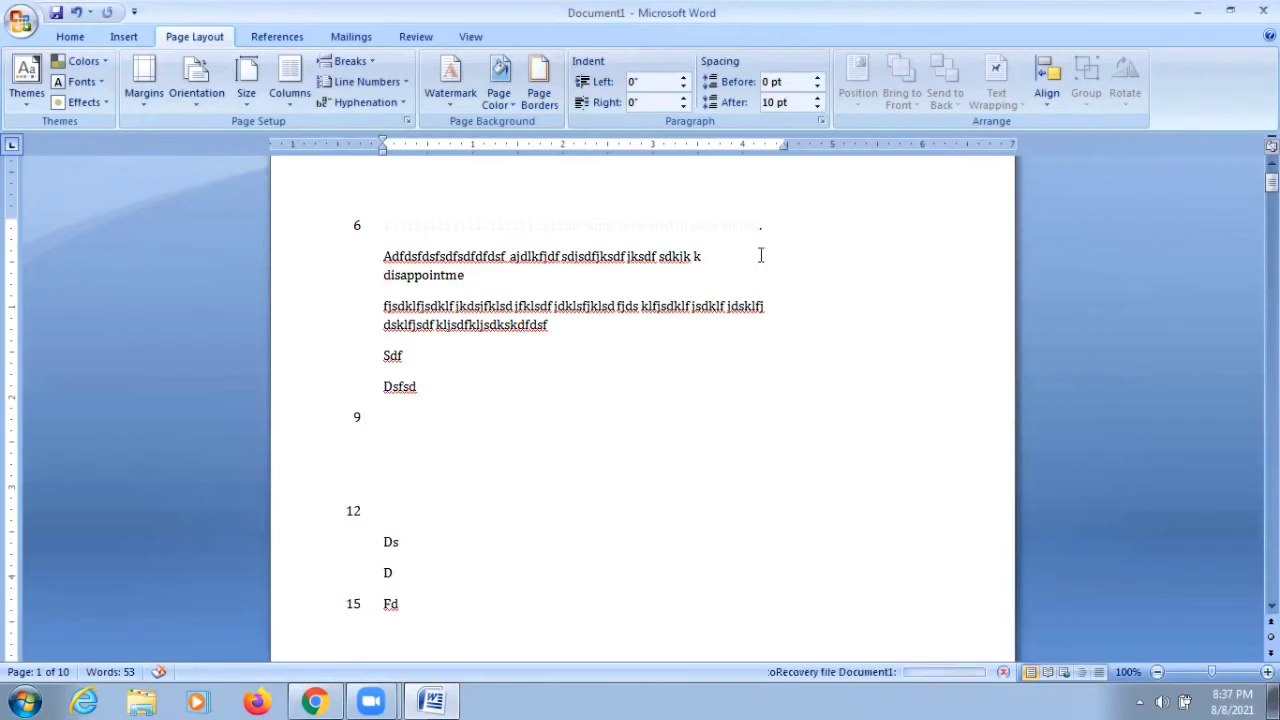
# - Set Hyphenation to None to switch automatic hyphenation off
pyautogui.scroll(1, 588, 318)
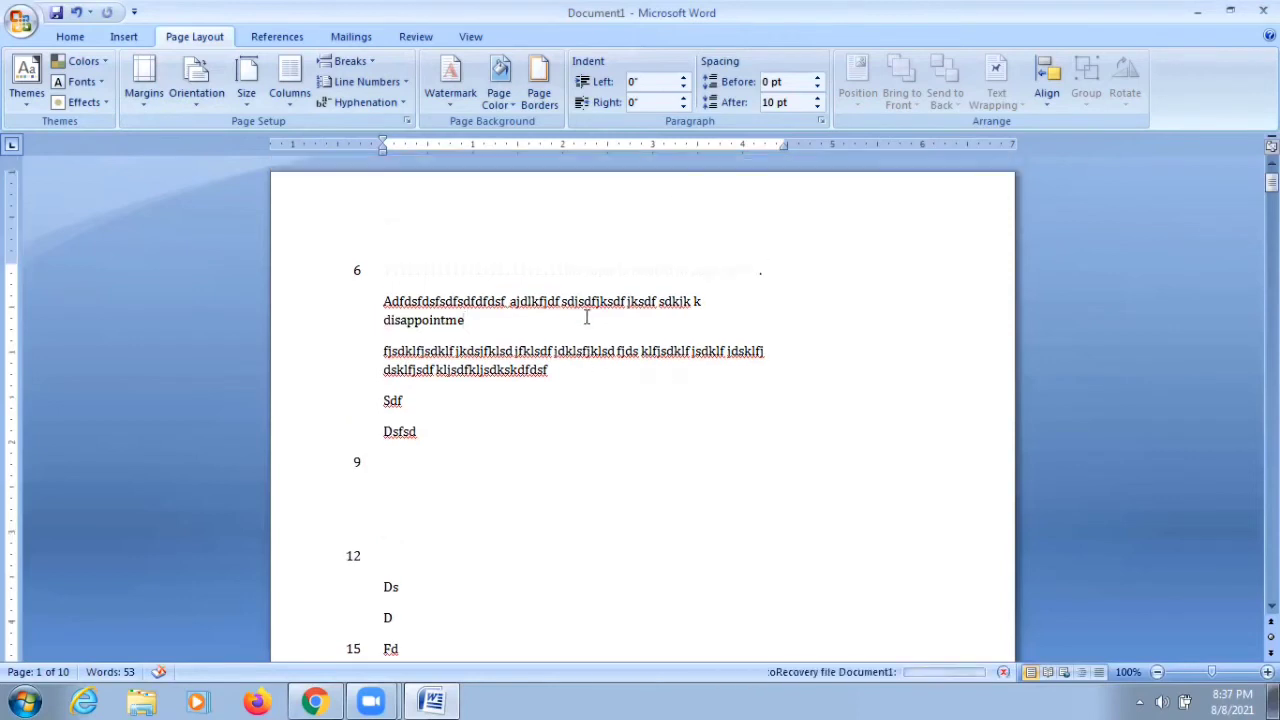
pyautogui.click(401, 103)
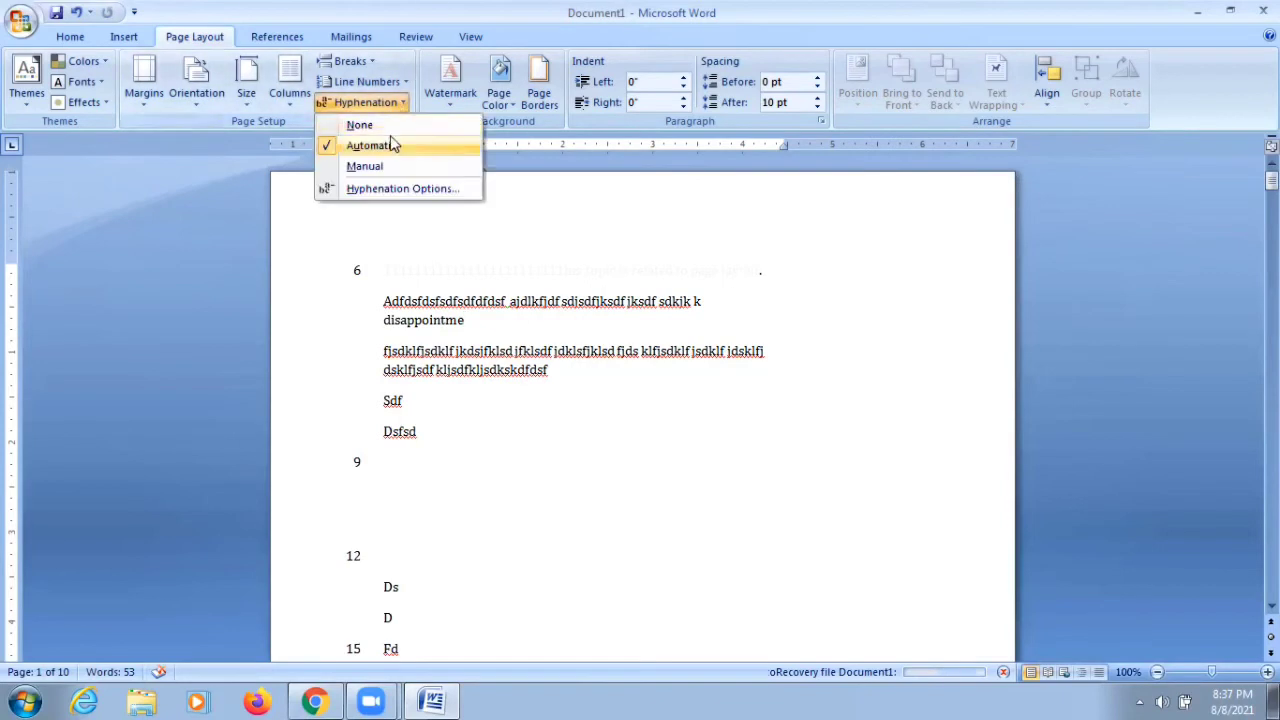
pyautogui.click(395, 126)
# - Run Manual hyphenation, accepting the suggested break in disappointme
pyautogui.click(405, 108)
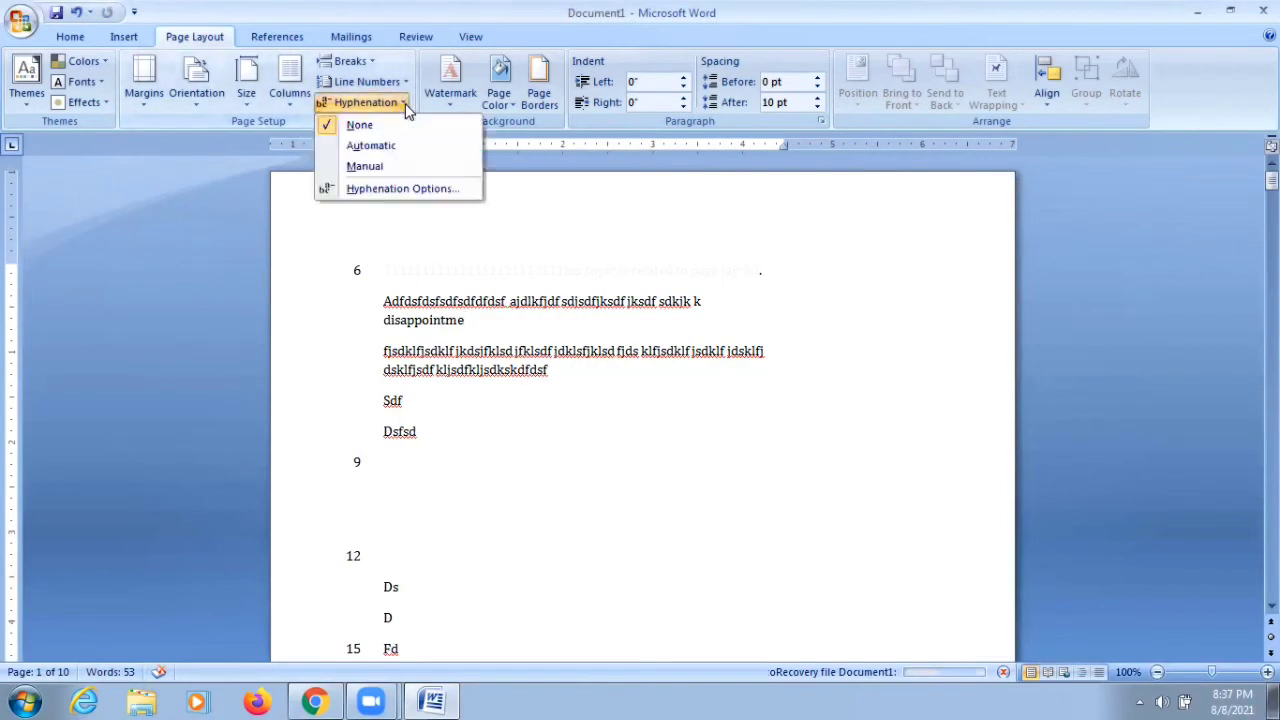
pyautogui.click(380, 165)
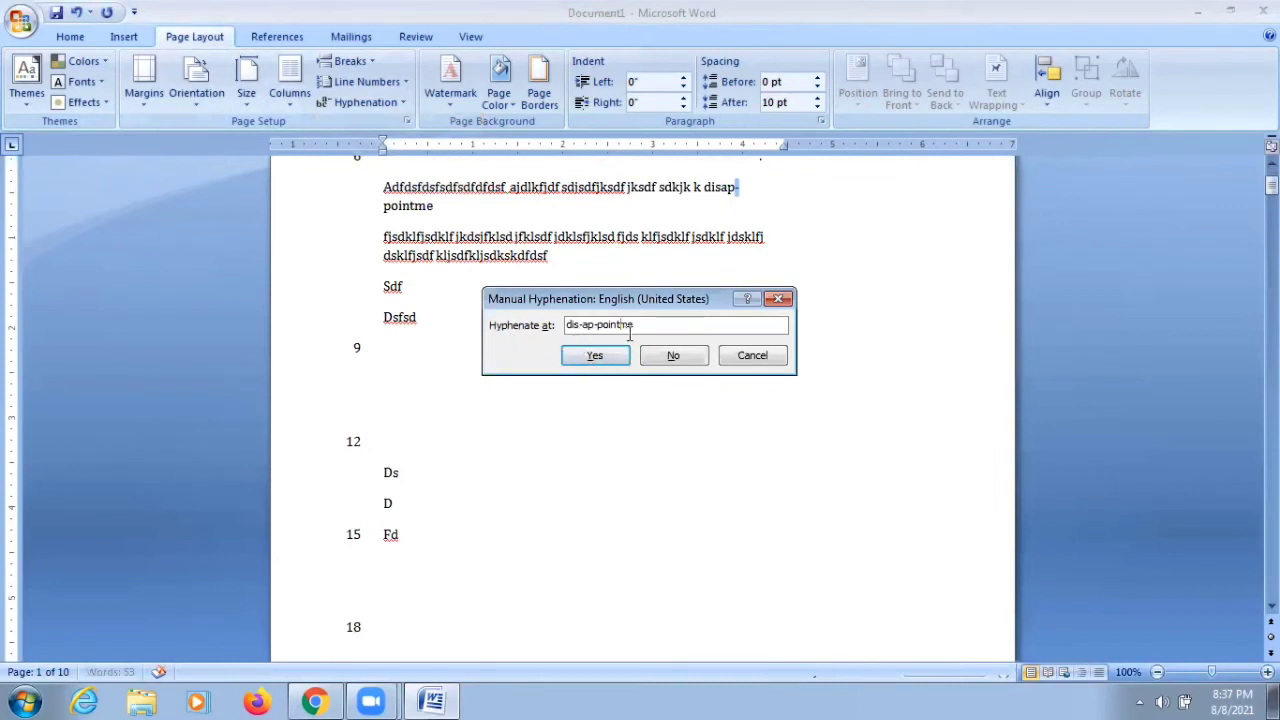
pyautogui.click(606, 357)
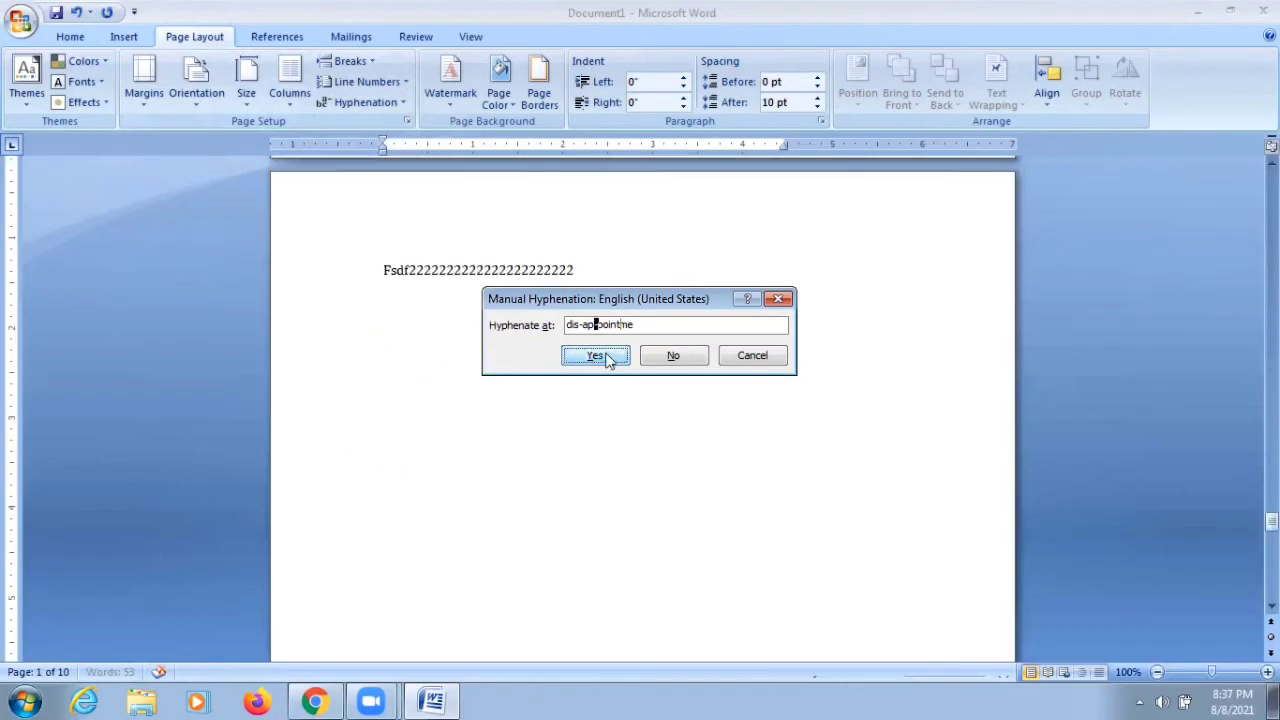
pyautogui.click(606, 357)
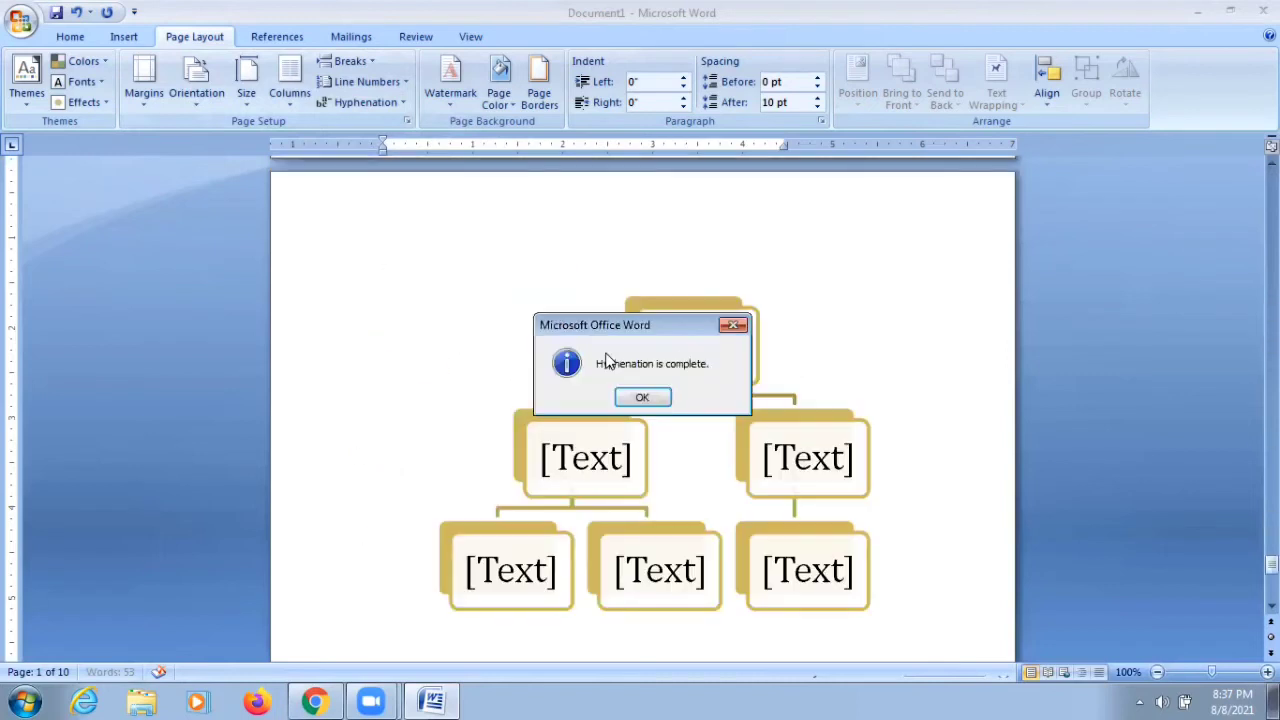
pyautogui.click(652, 397)
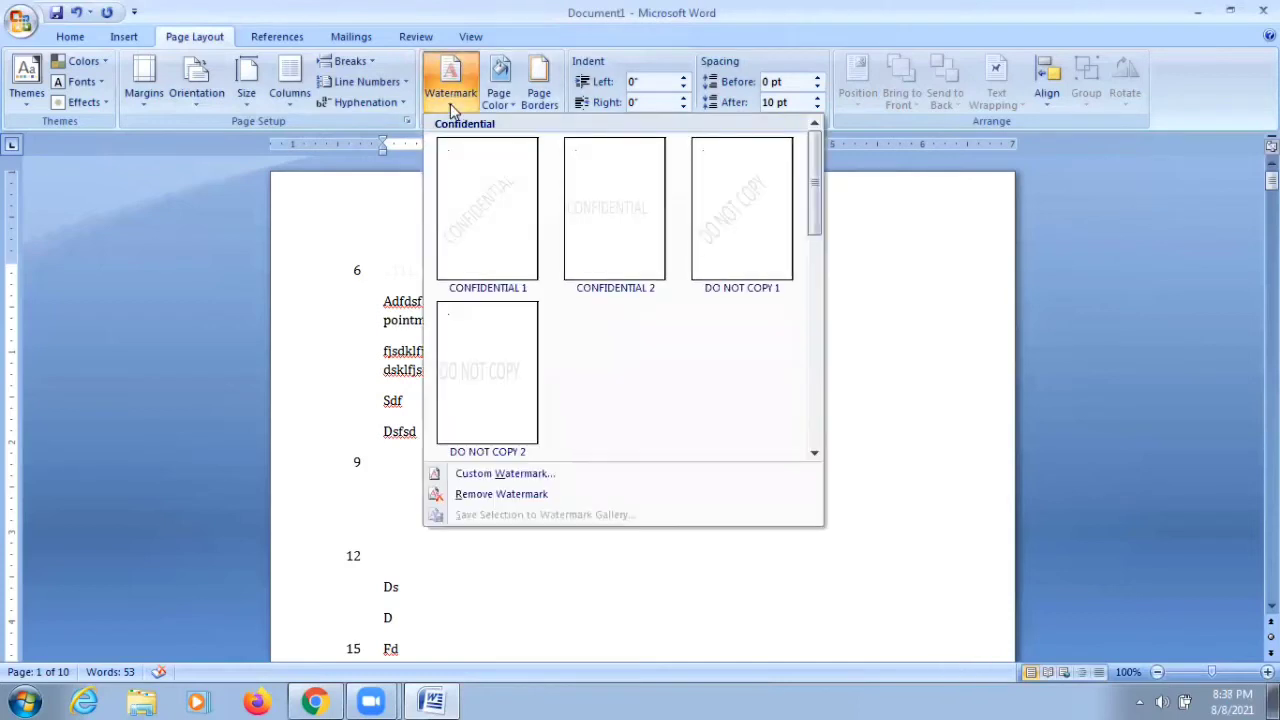
# - Add the CONFIDENTIAL 1 watermark to the pages
pyautogui.click(505, 242)
pyautogui.scroll(-2, 714, 450)
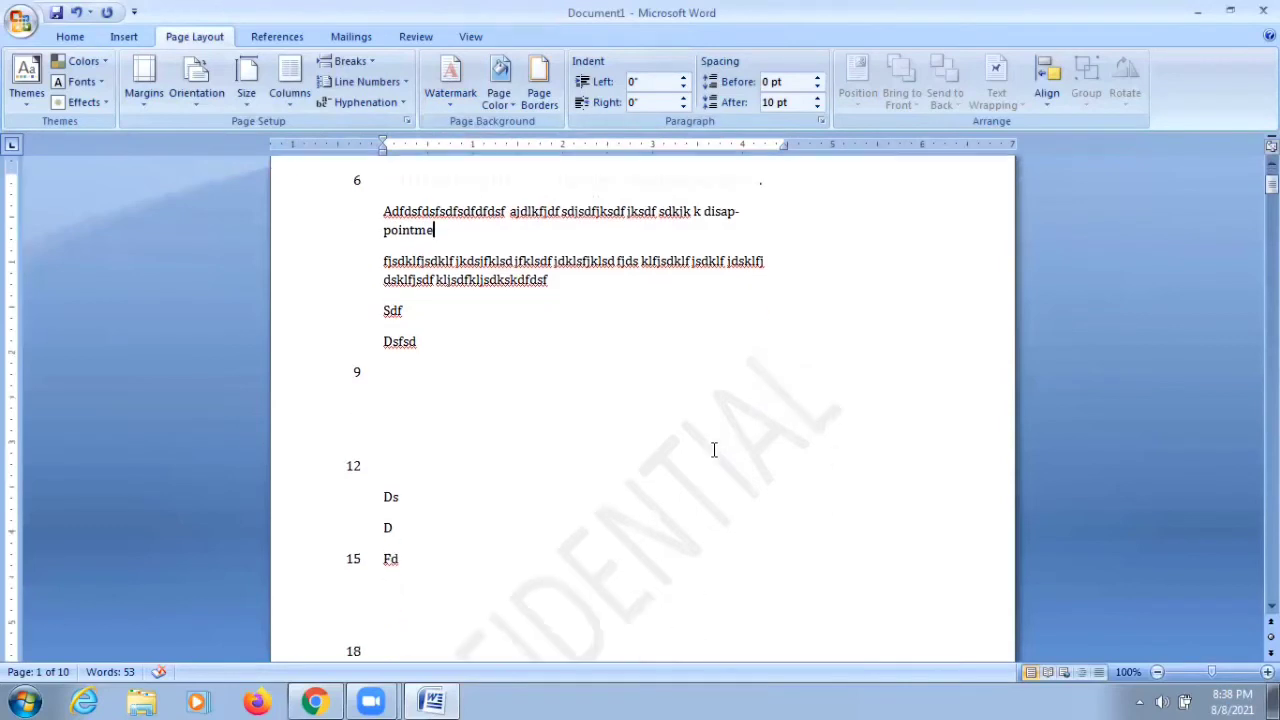
pyautogui.scroll(-2, 714, 450)
pyautogui.scroll(-1, 663, 469)
pyautogui.scroll(-1, 443, 574)
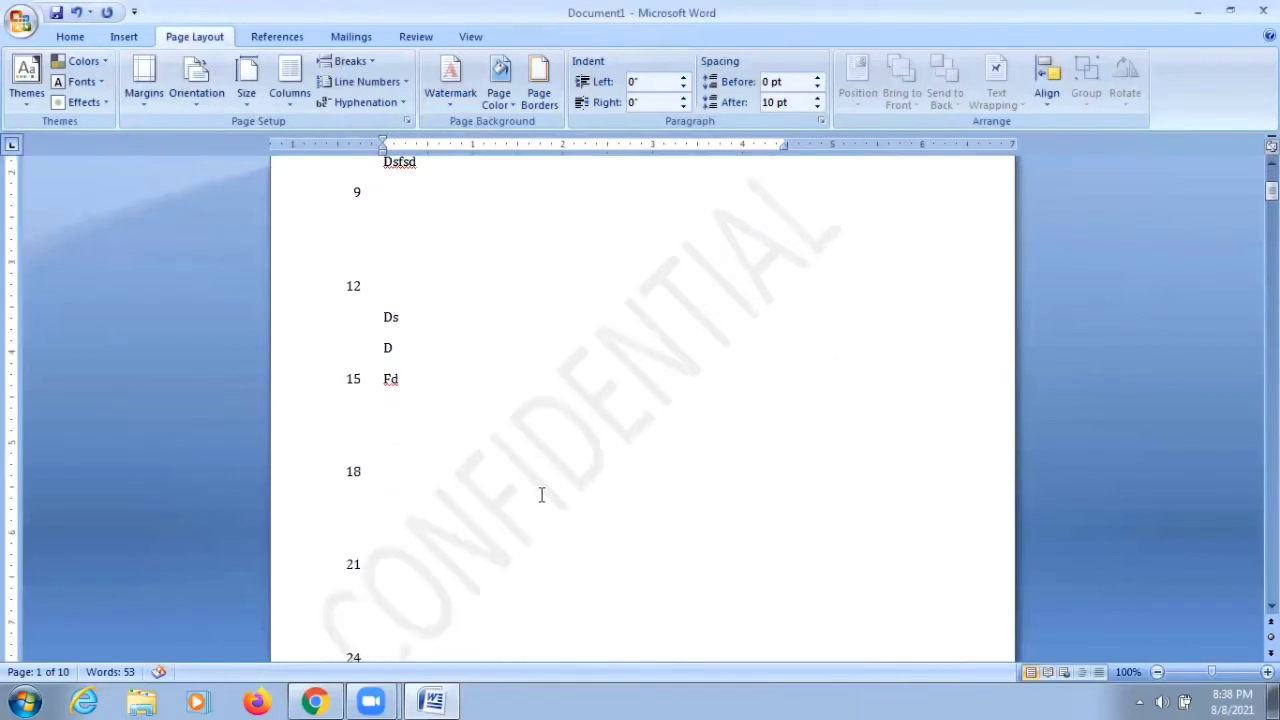
pyautogui.scroll(-1, 541, 495)
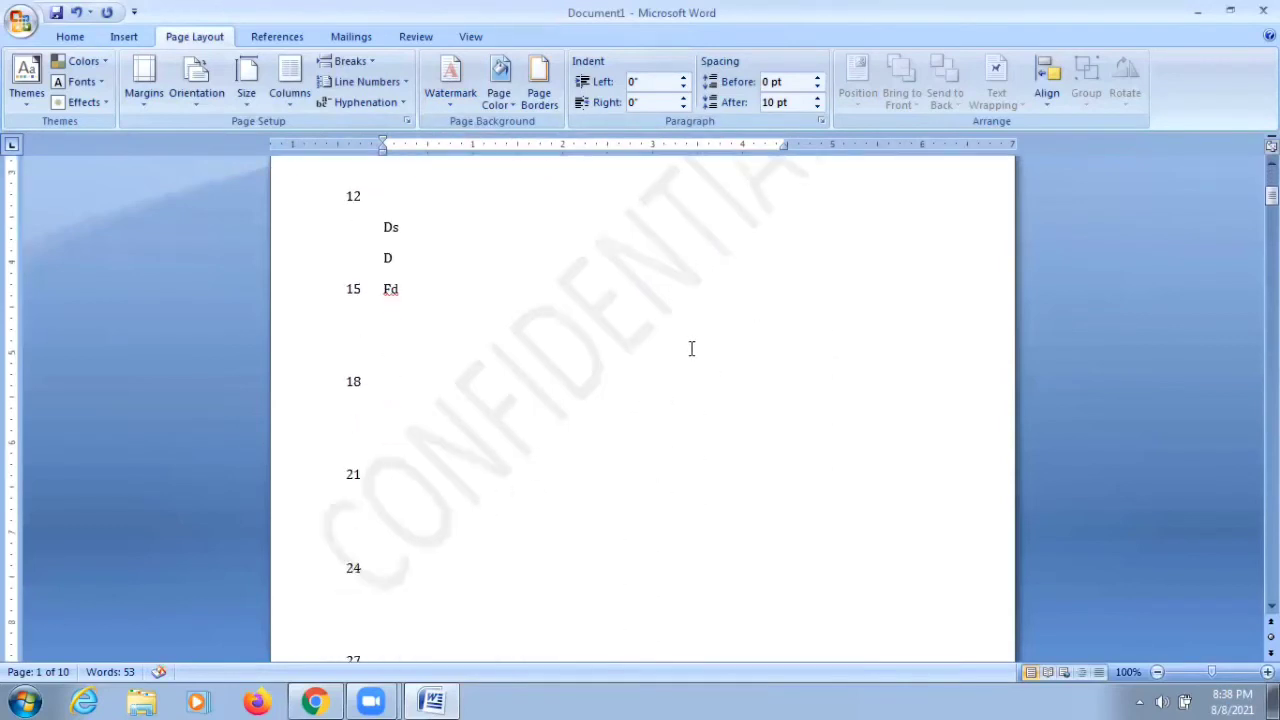
# - Give the page a light tan background colour
pyautogui.scroll(1, 690, 348)
pyautogui.scroll(1, 609, 266)
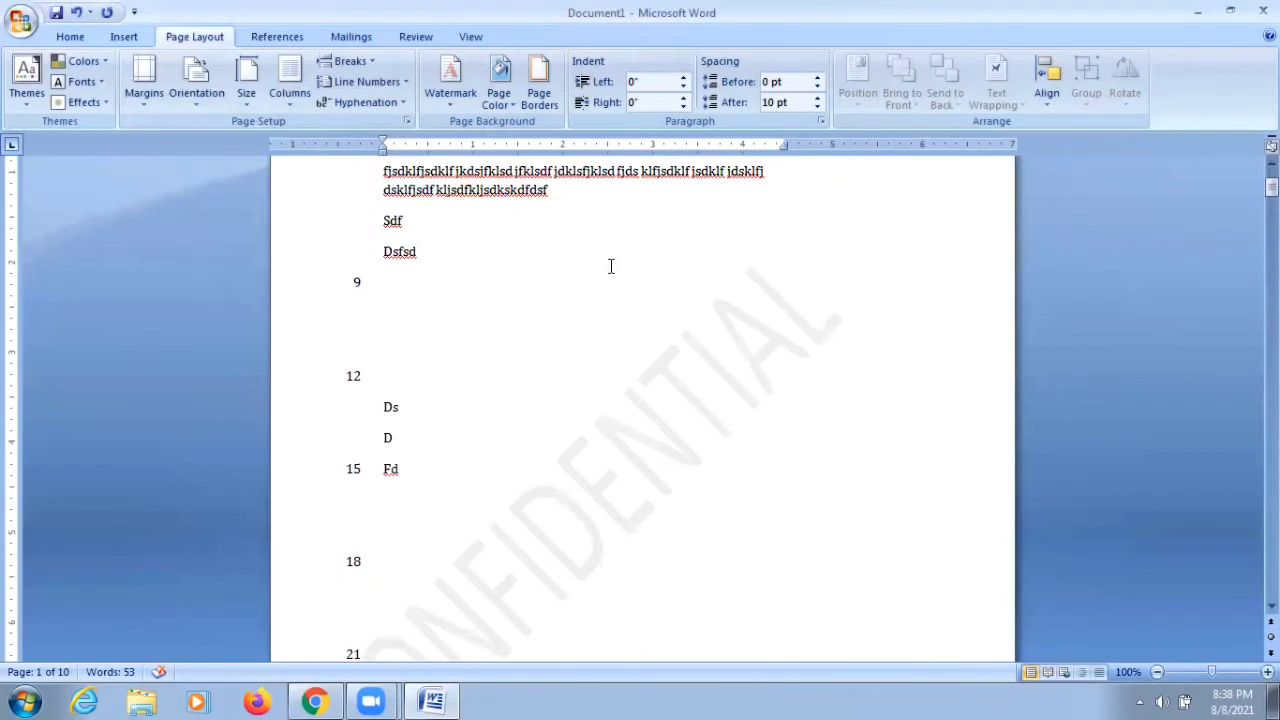
pyautogui.click(513, 105)
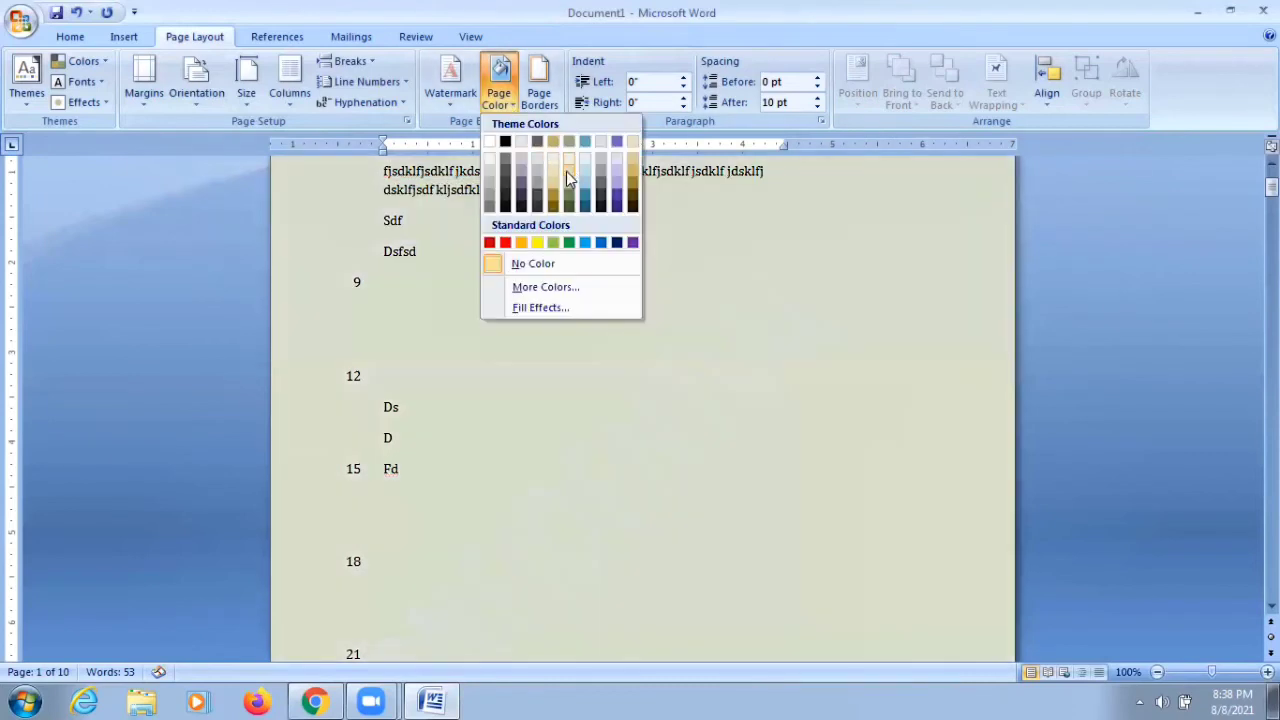
pyautogui.click(566, 171)
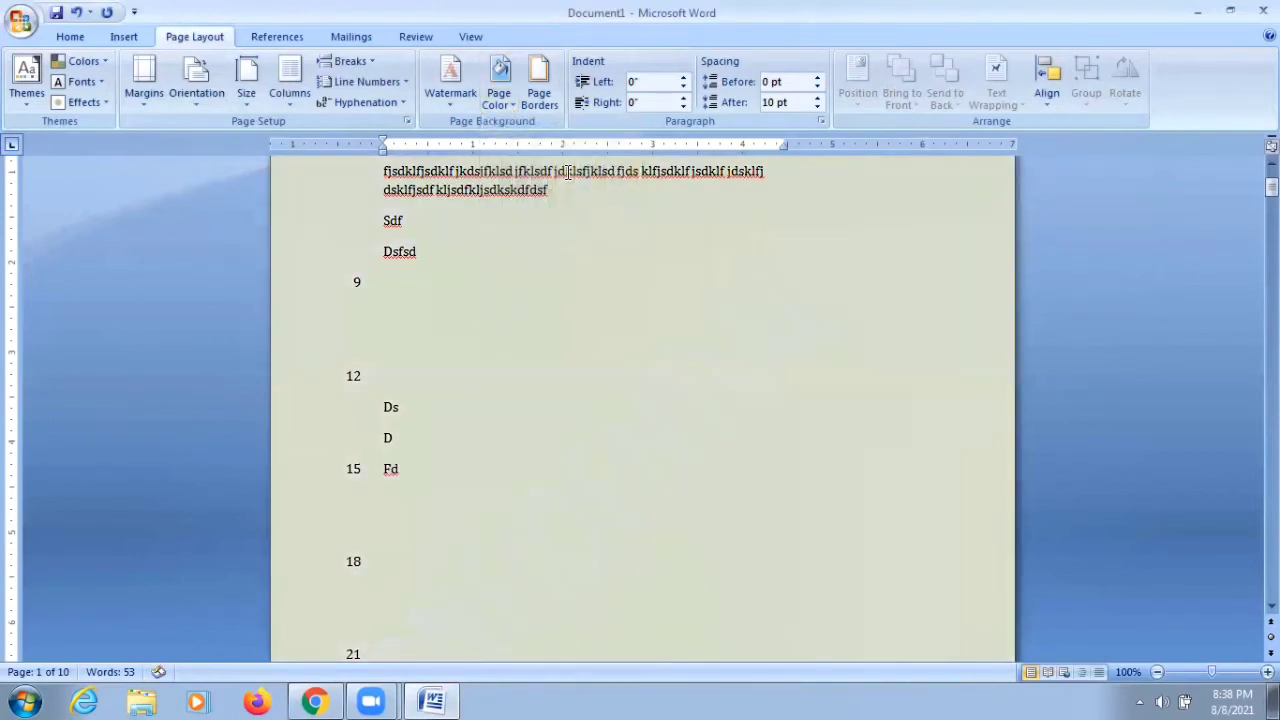
# - Apply a Box page border and 5% paragraph shading
pyautogui.click(546, 106)
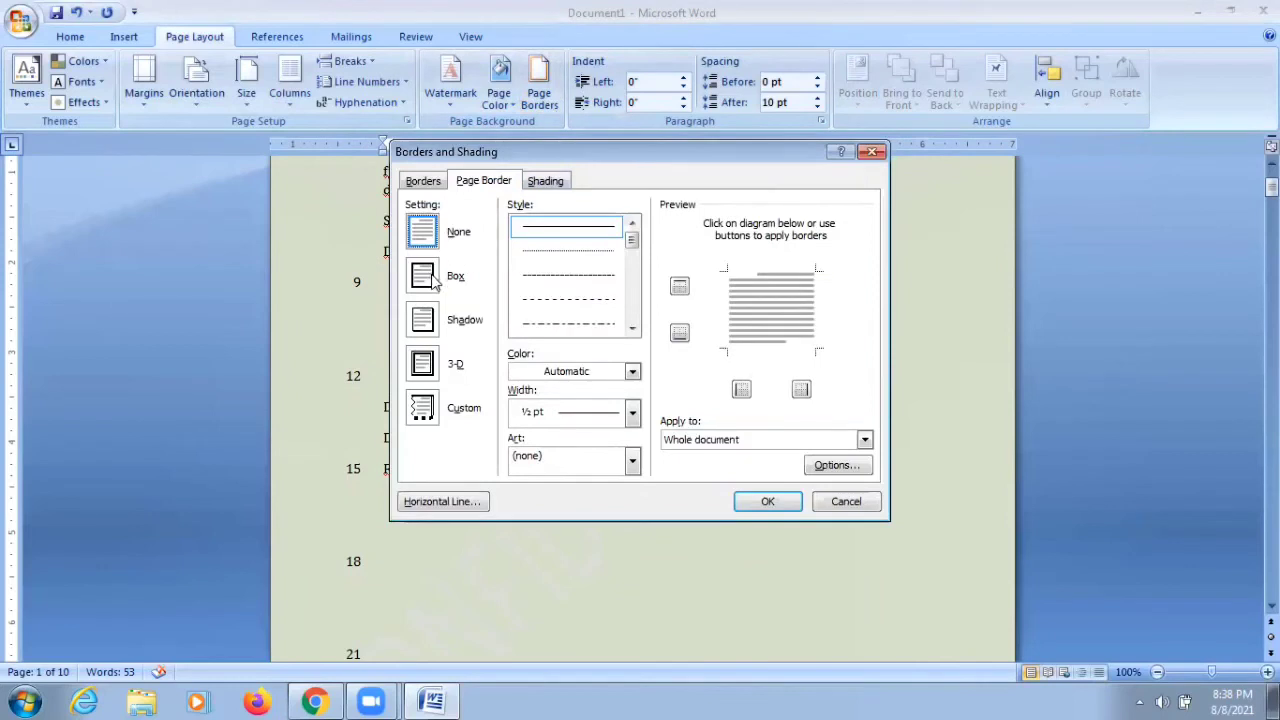
pyautogui.click(425, 412)
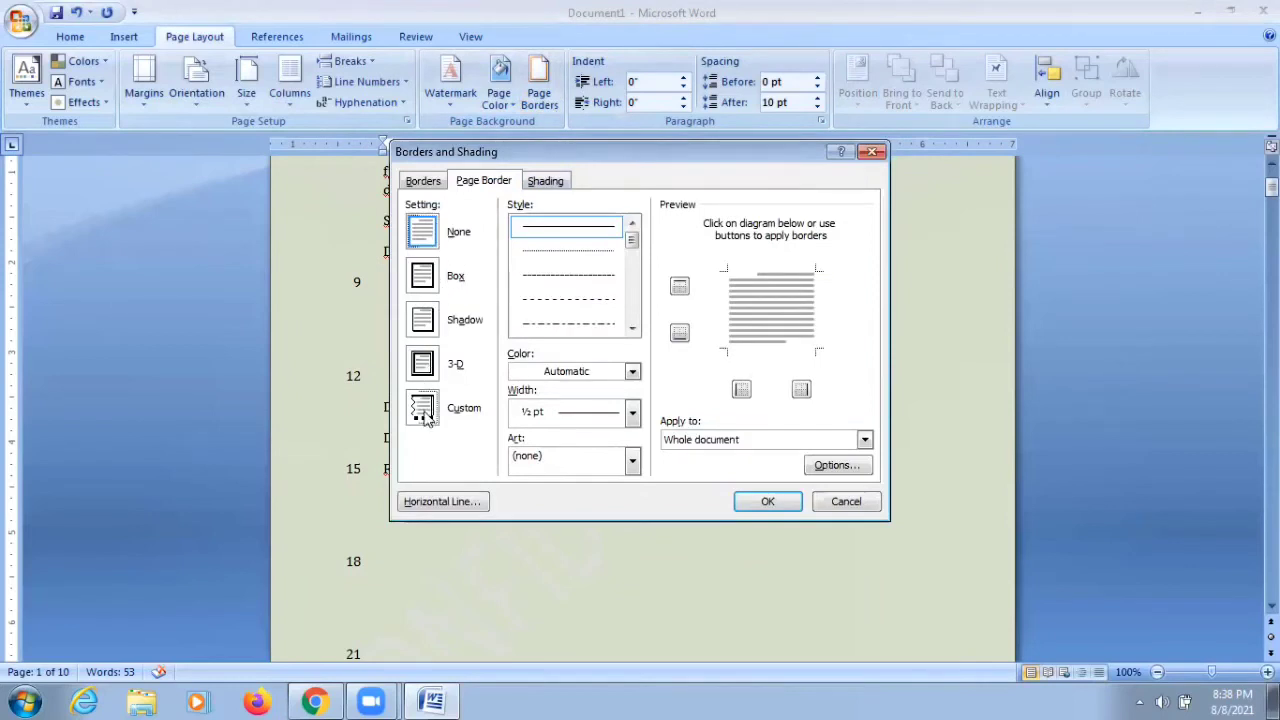
pyautogui.click(425, 278)
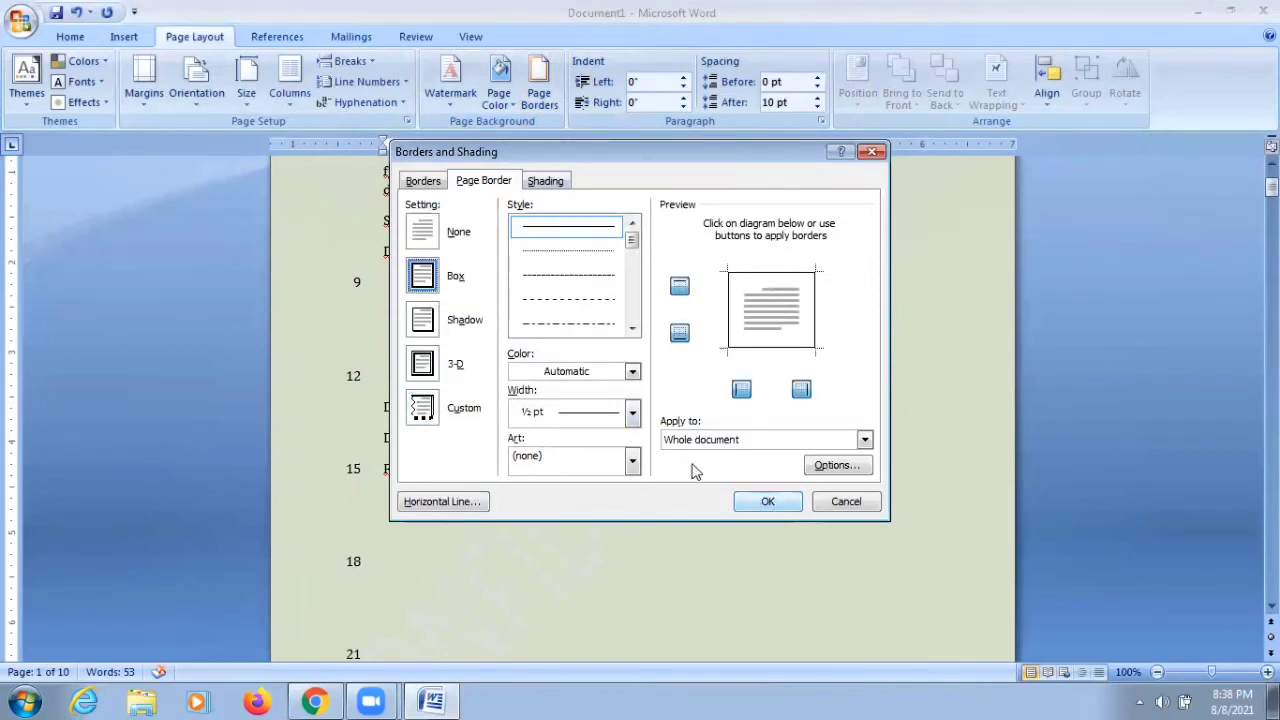
pyautogui.click(541, 188)
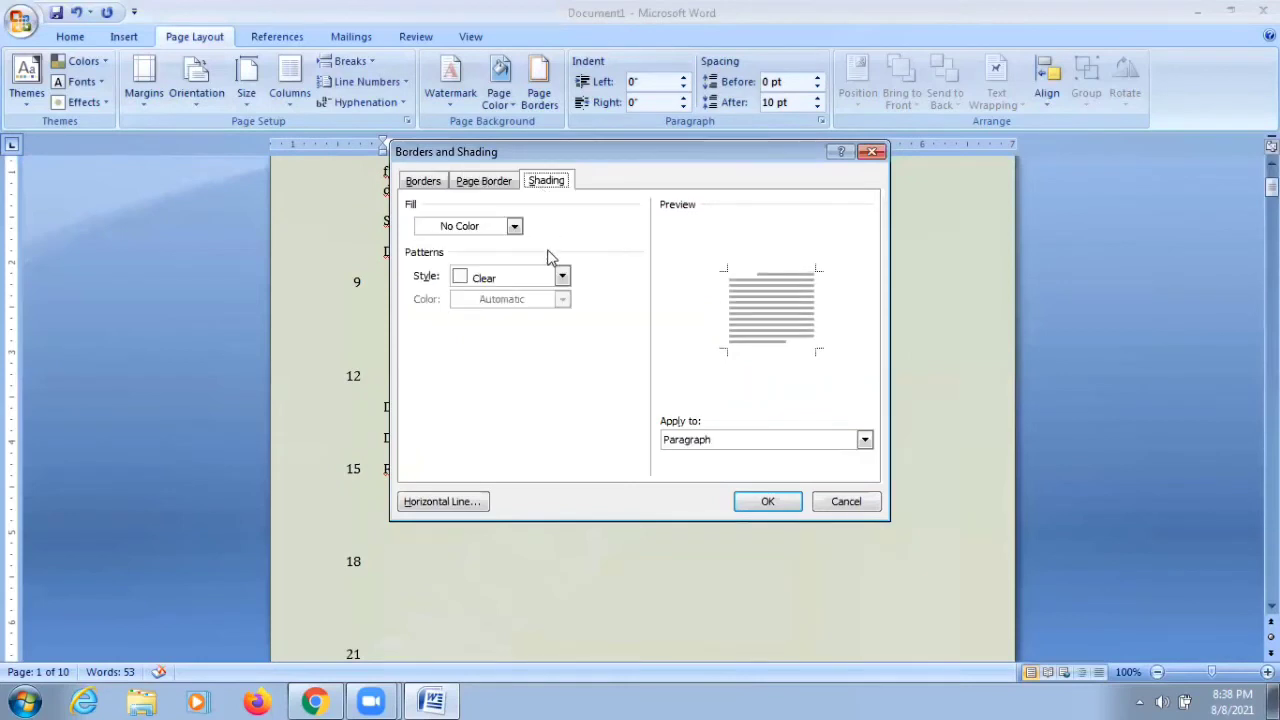
pyautogui.click(561, 282)
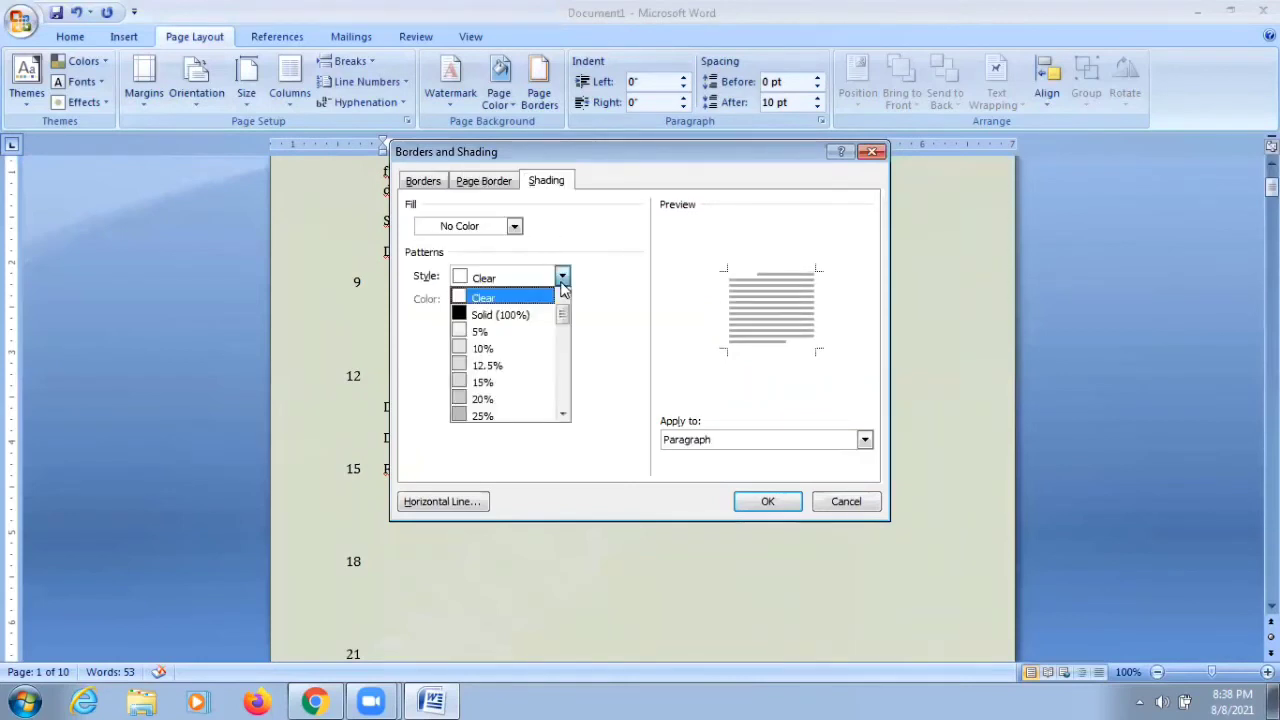
pyautogui.click(516, 332)
pyautogui.click(425, 183)
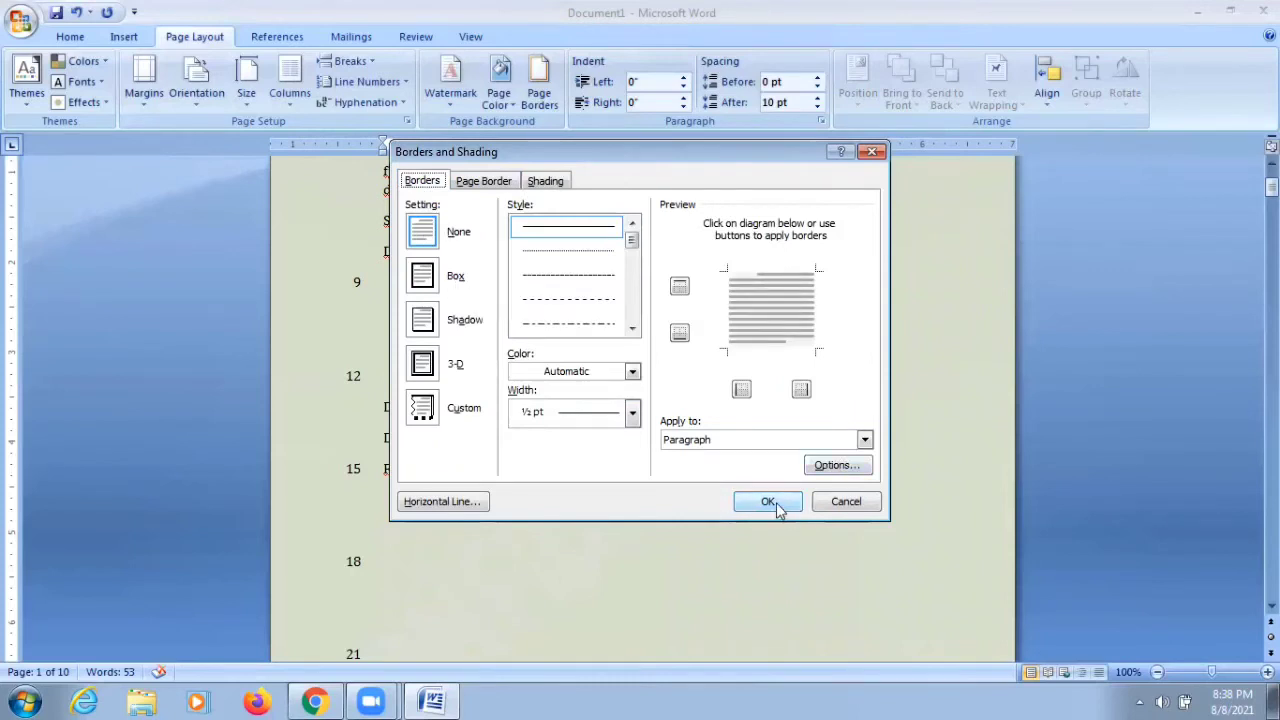
pyautogui.click(776, 505)
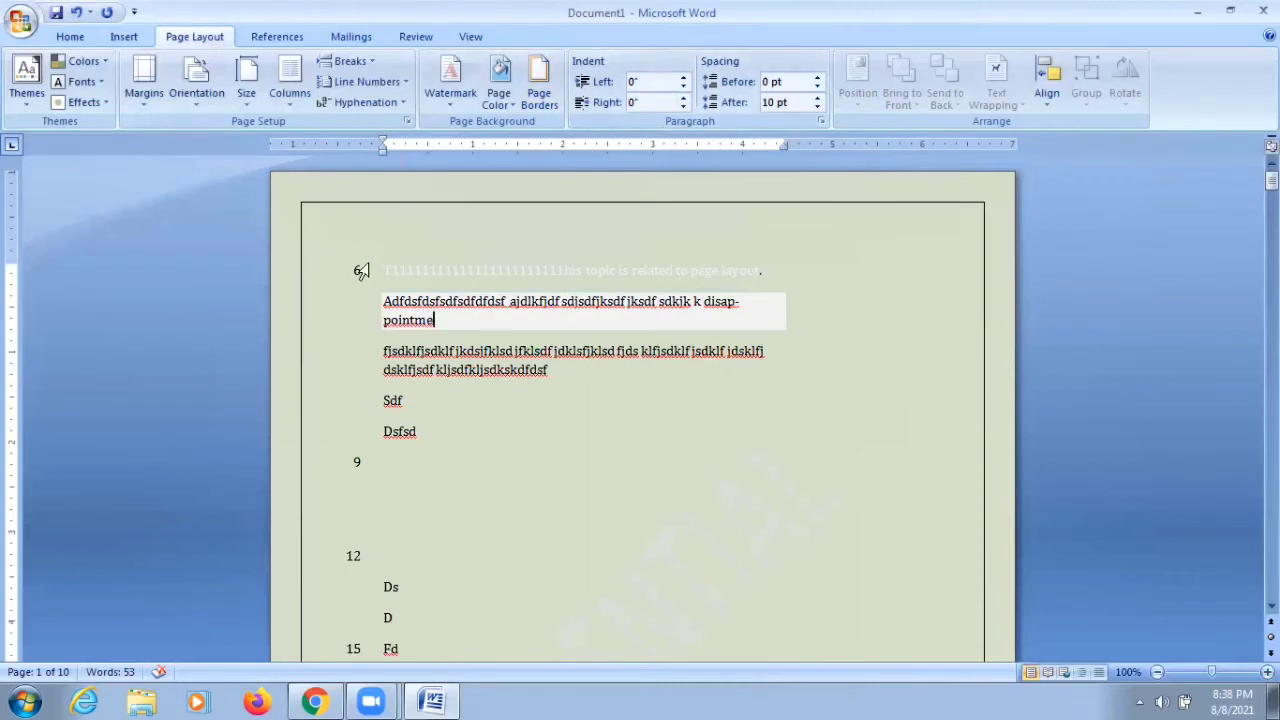
# - Insert a blank page after the paragraph and return the cursor to the shaded paragraph
pyautogui.click(123, 36)
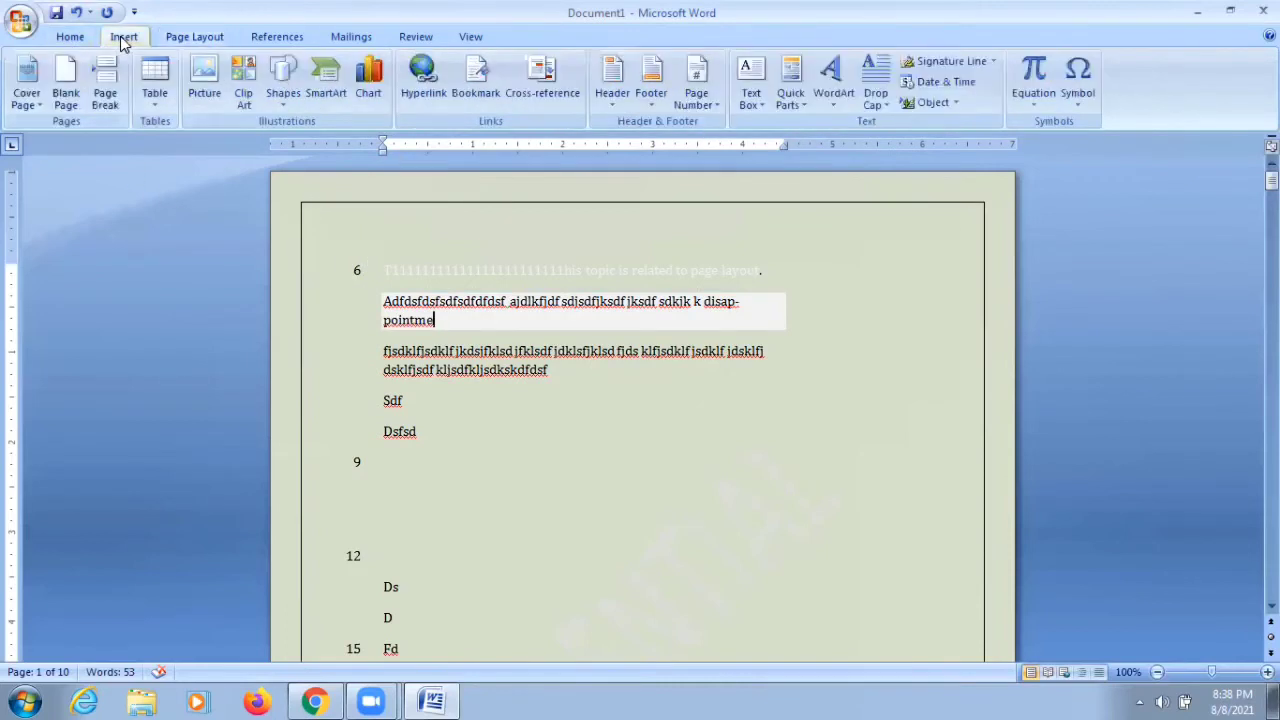
pyautogui.click(65, 90)
pyautogui.scroll(5, 491, 257)
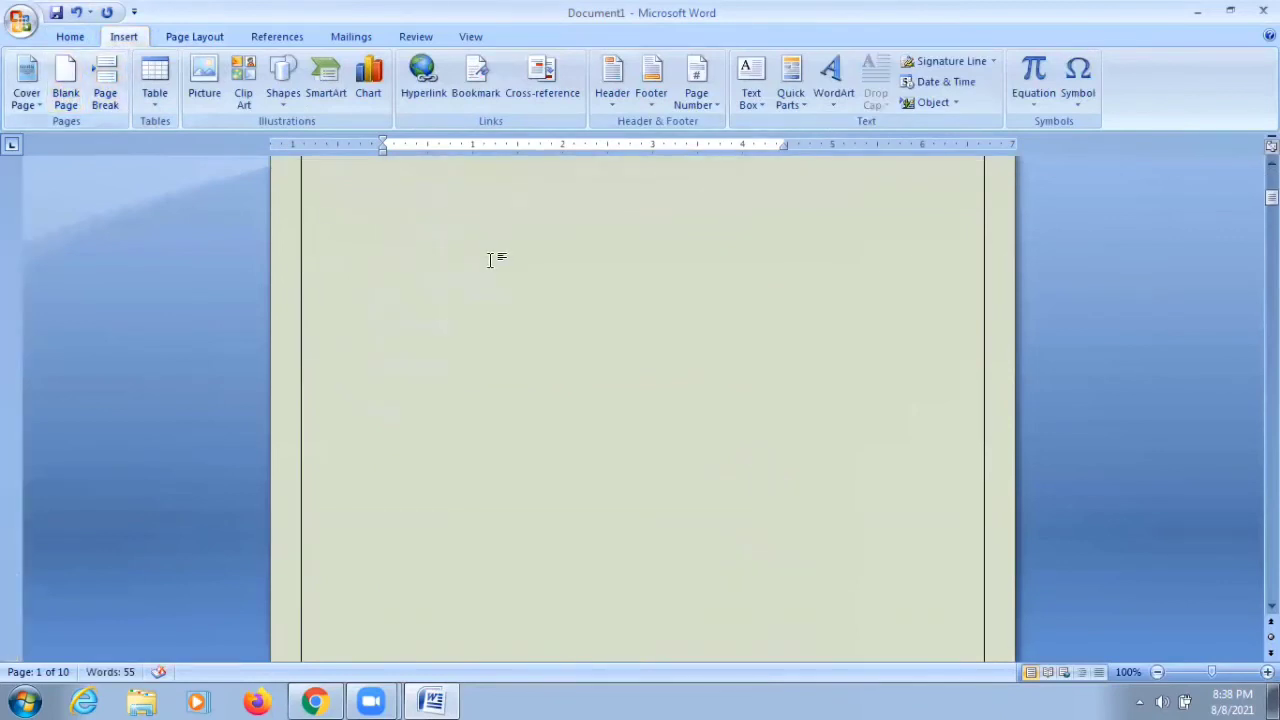
pyautogui.scroll(5, 491, 257)
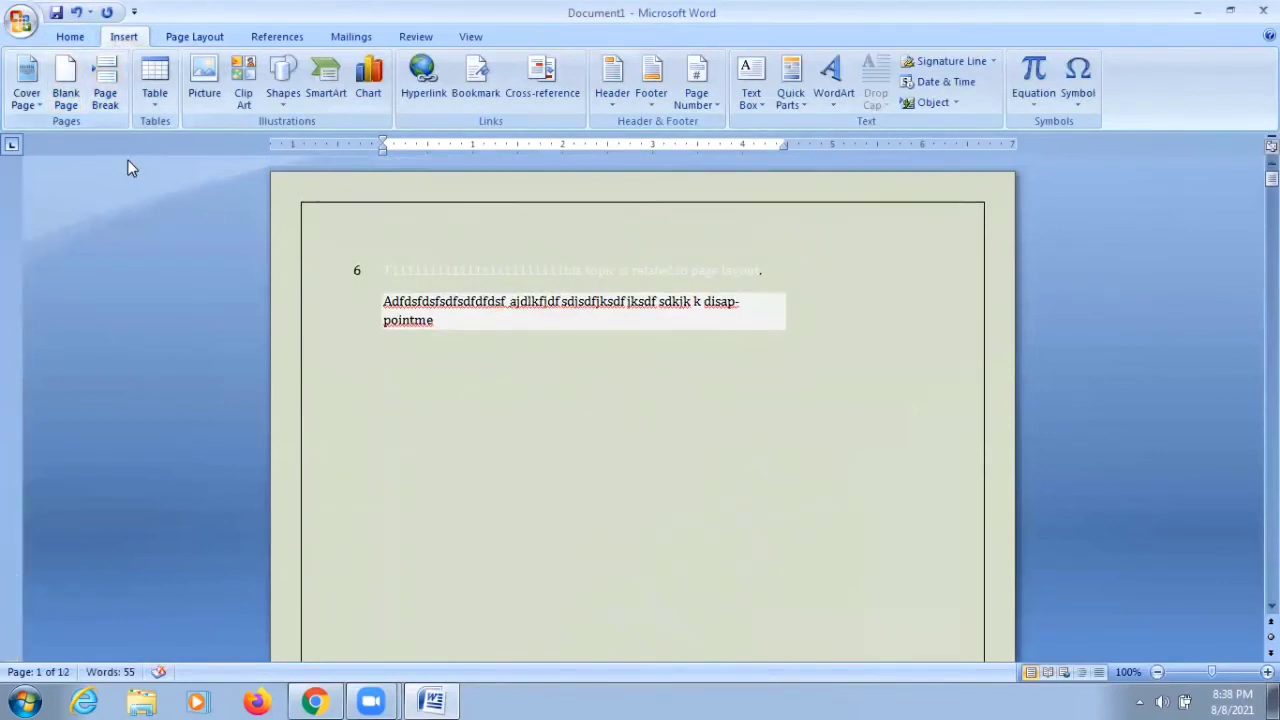
pyautogui.click(354, 272)
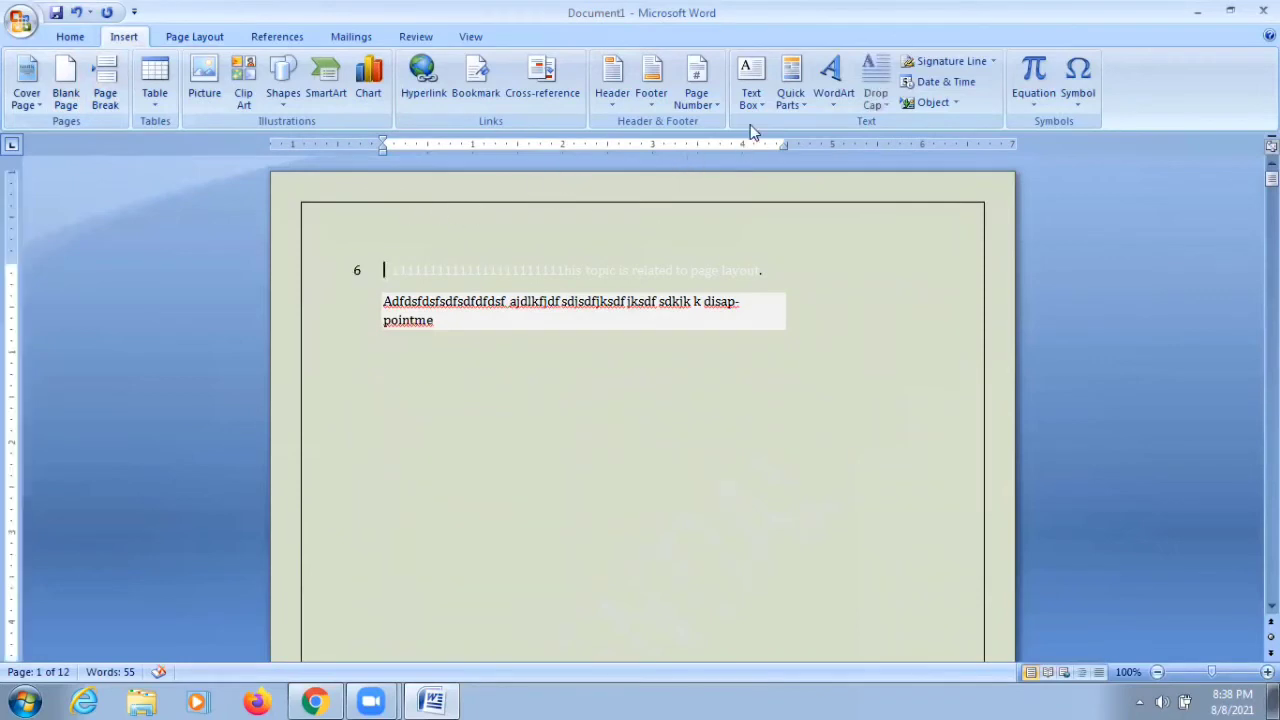
pyautogui.click(384, 301)
# - Indent the shaded paragraph 1.3" on the left and 0.7" on the right
pyautogui.click(201, 40)
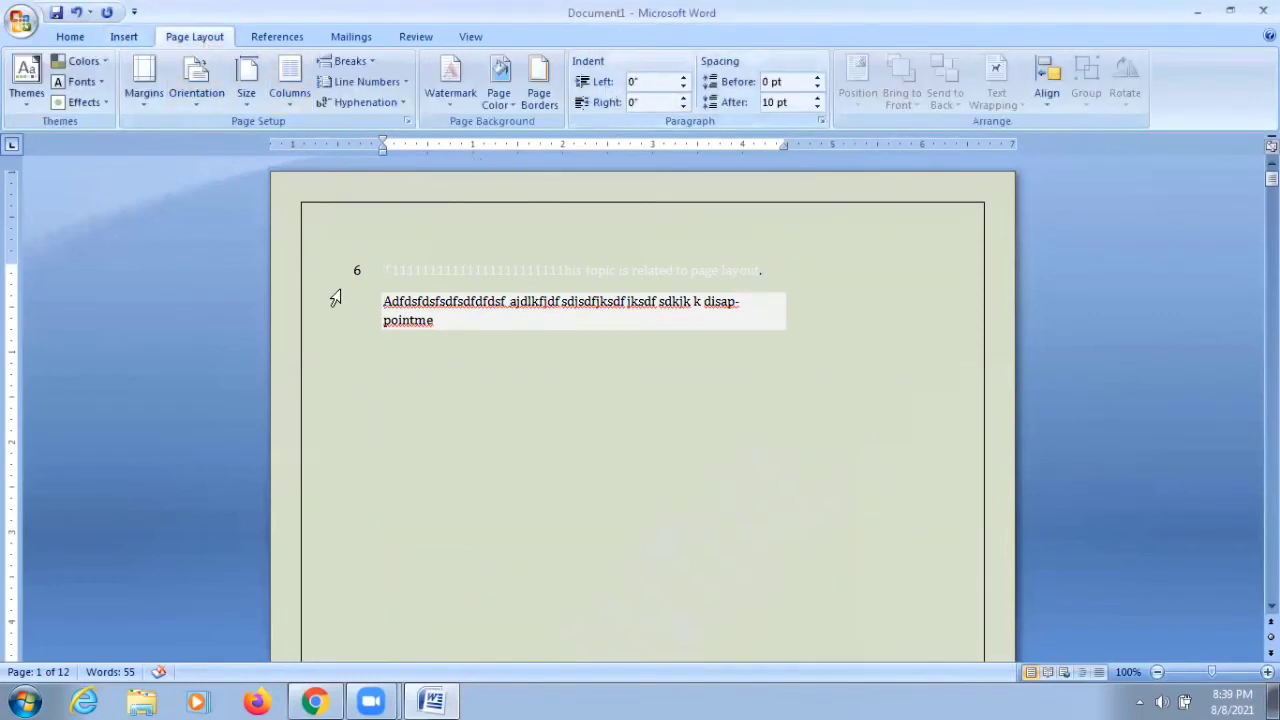
pyautogui.click(683, 78)
pyautogui.click(683, 78)
pyautogui.click(683, 78)
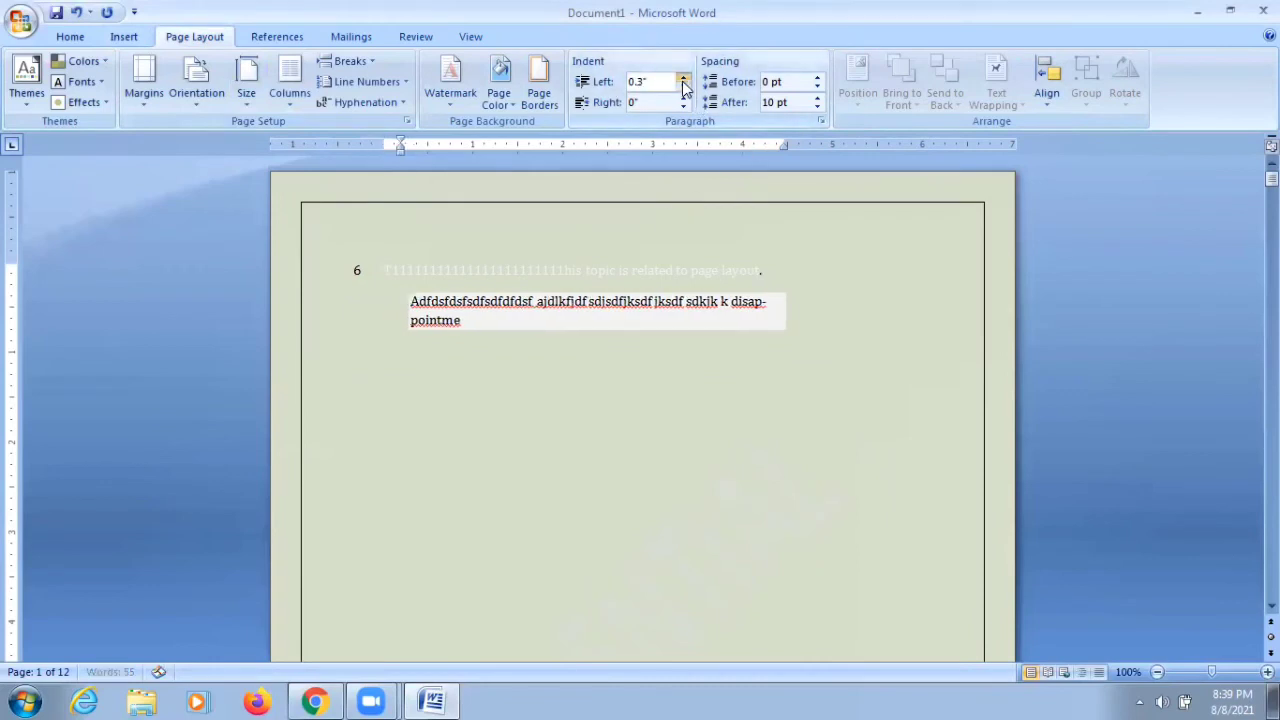
pyautogui.click(683, 78)
pyautogui.click(683, 78)
pyautogui.doubleClick(683, 78)
pyautogui.doubleClick(683, 78)
pyautogui.click(683, 78)
pyautogui.doubleClick(683, 78)
pyautogui.click(683, 78)
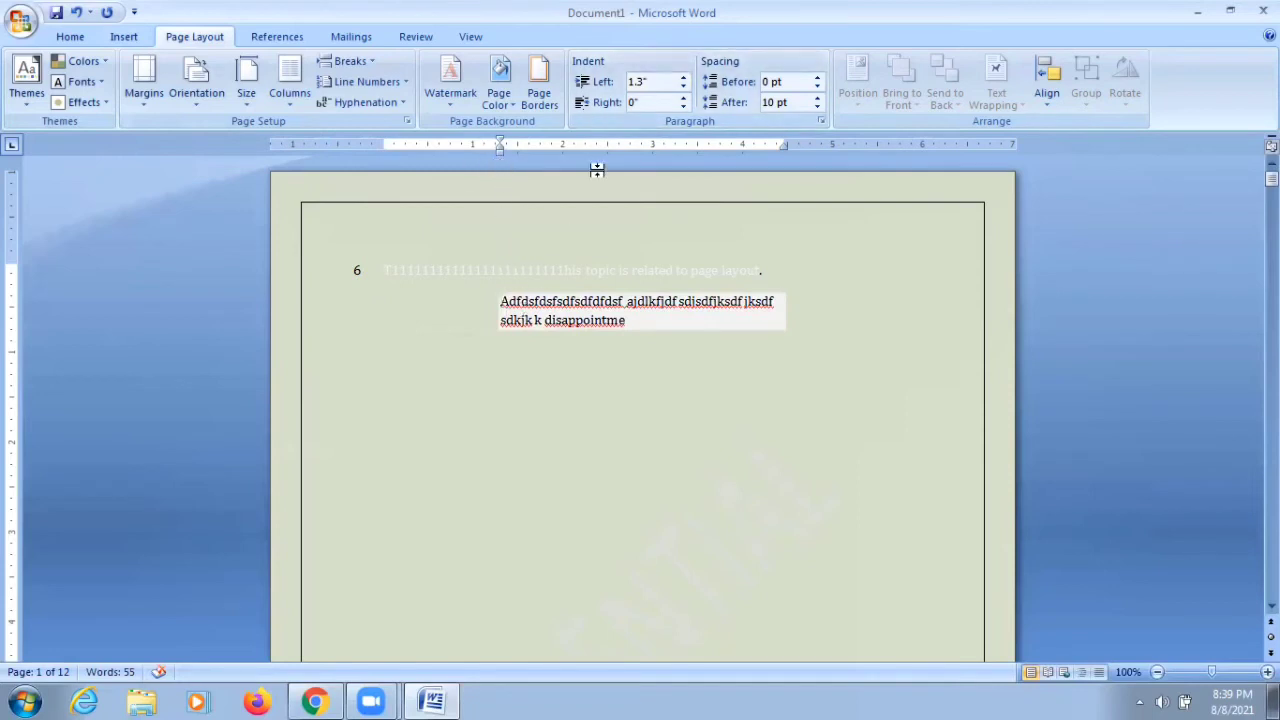
pyautogui.doubleClick(684, 98)
pyautogui.click(684, 98)
pyautogui.doubleClick(684, 98)
pyautogui.doubleClick(683, 97)
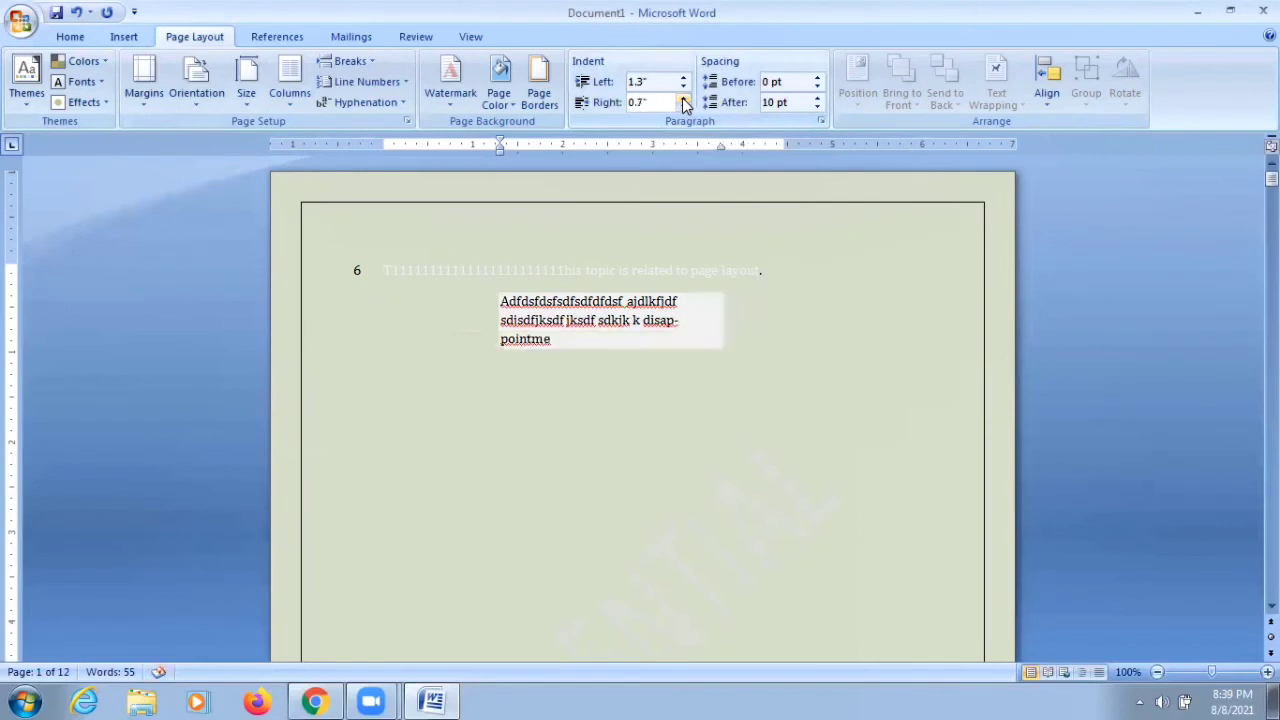
# - Set paragraph spacing to 42 pt before and 12 pt after
pyautogui.click(817, 78)
pyautogui.click(817, 78)
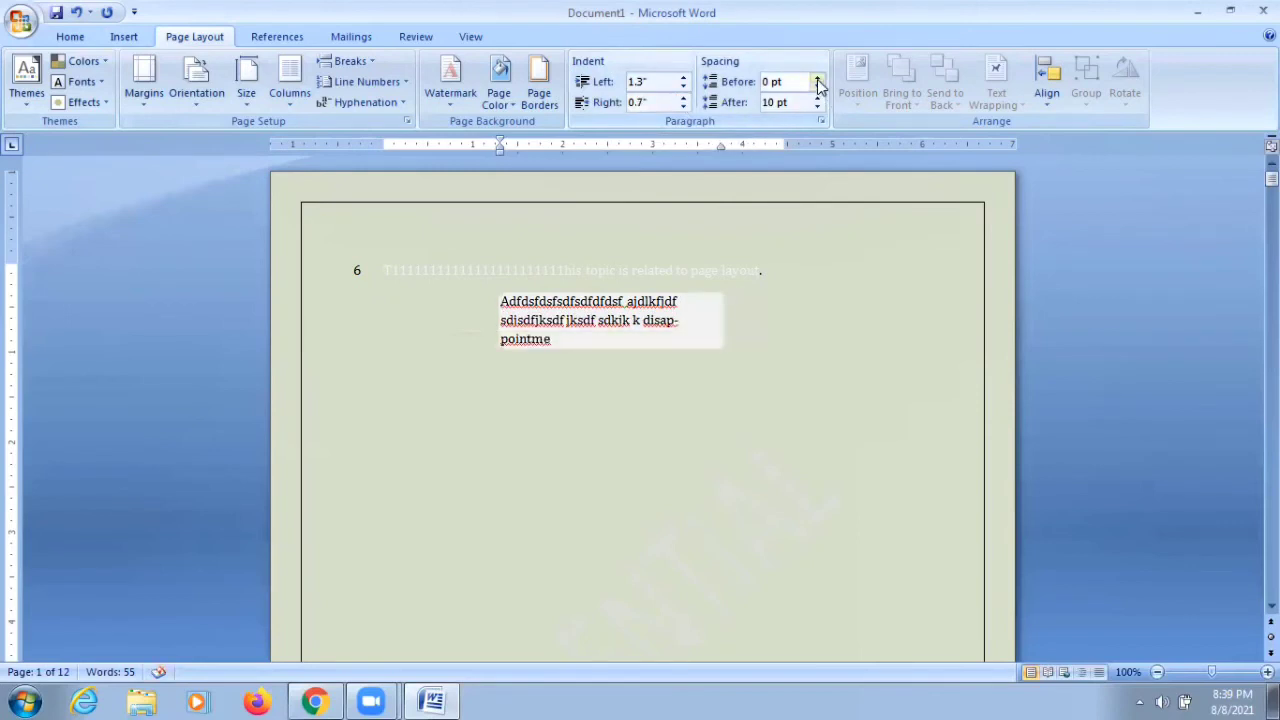
pyautogui.click(817, 78)
pyautogui.click(817, 78)
pyautogui.click(817, 78)
pyautogui.click(817, 78)
pyautogui.click(817, 78)
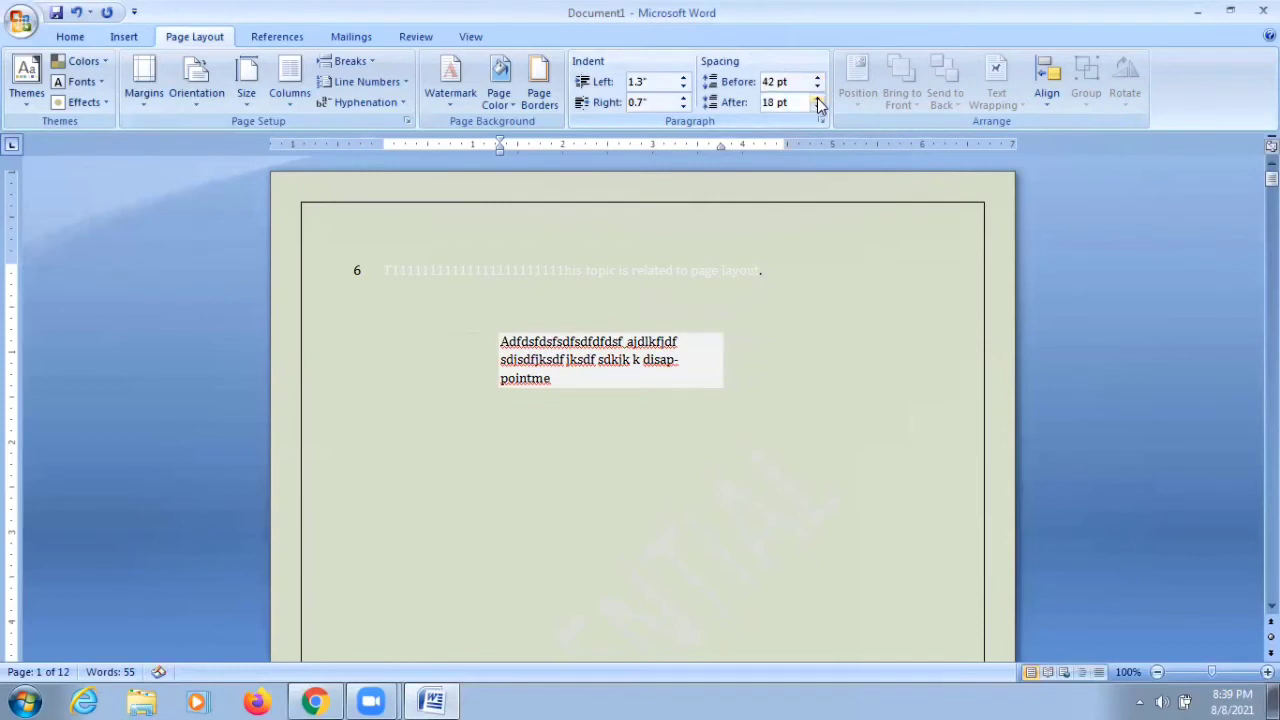
pyautogui.click(817, 98)
pyautogui.click(817, 98)
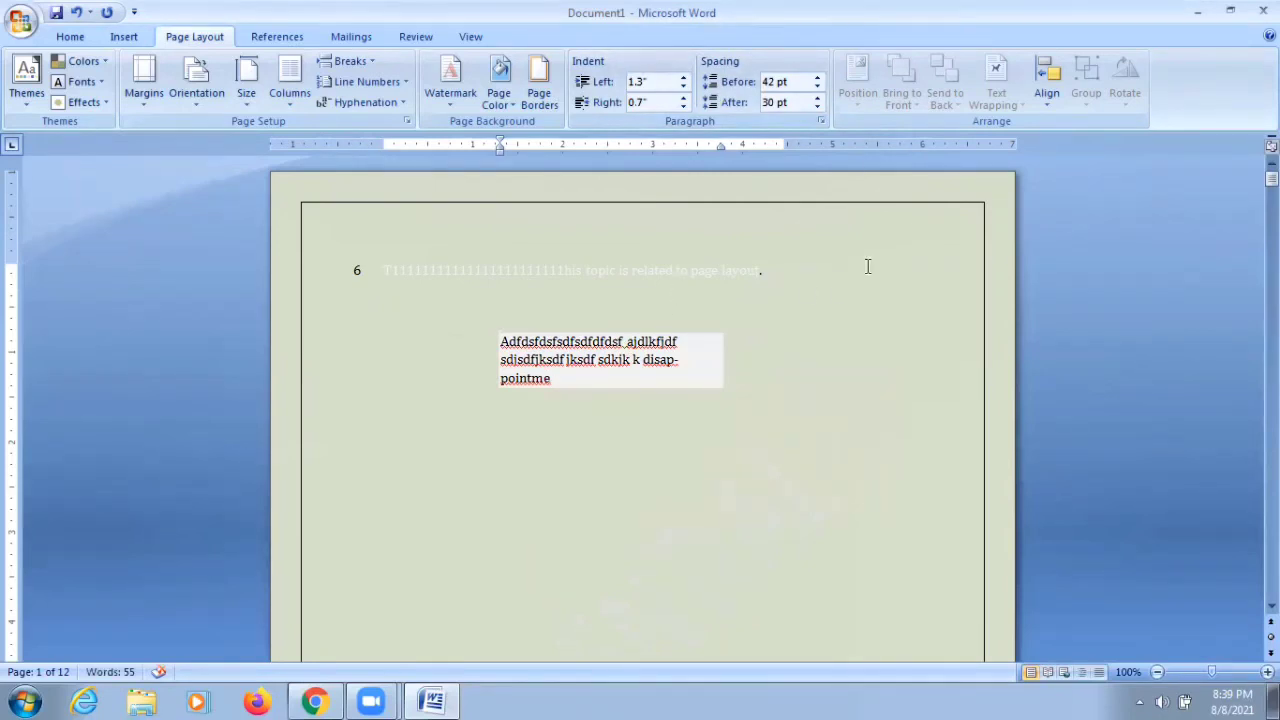
pyautogui.click(817, 107)
pyautogui.click(817, 107)
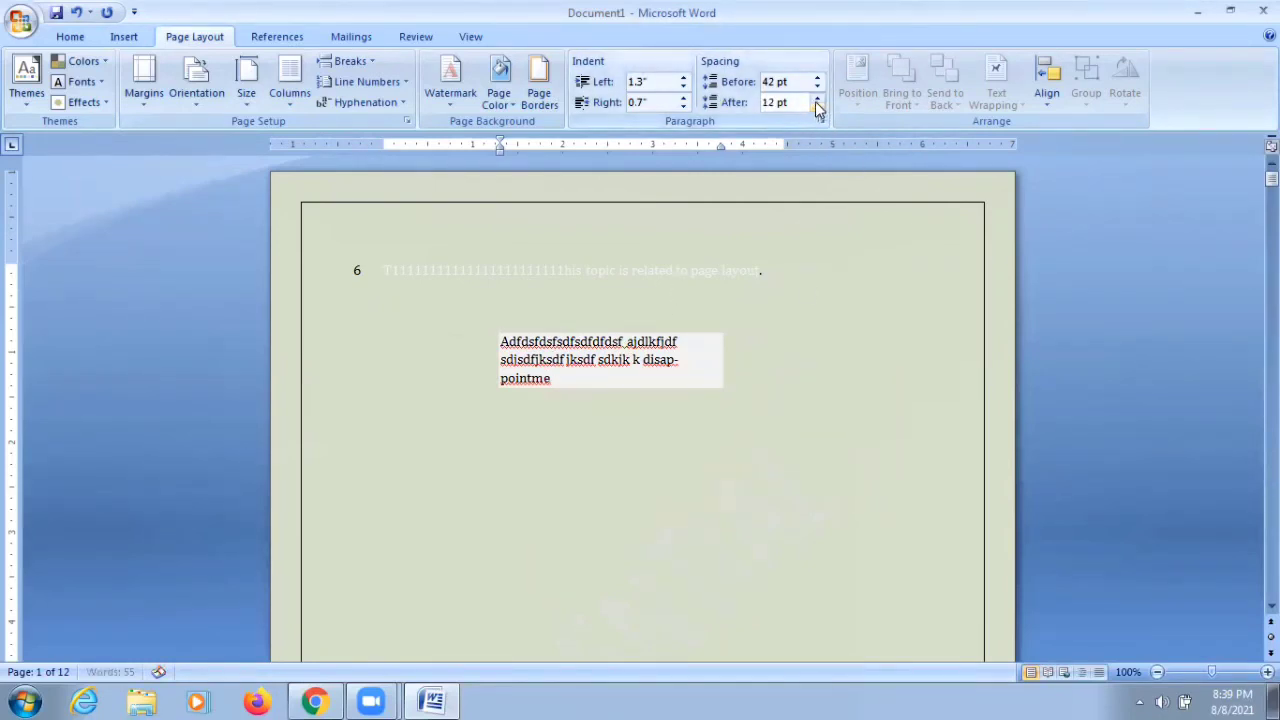
pyautogui.click(817, 107)
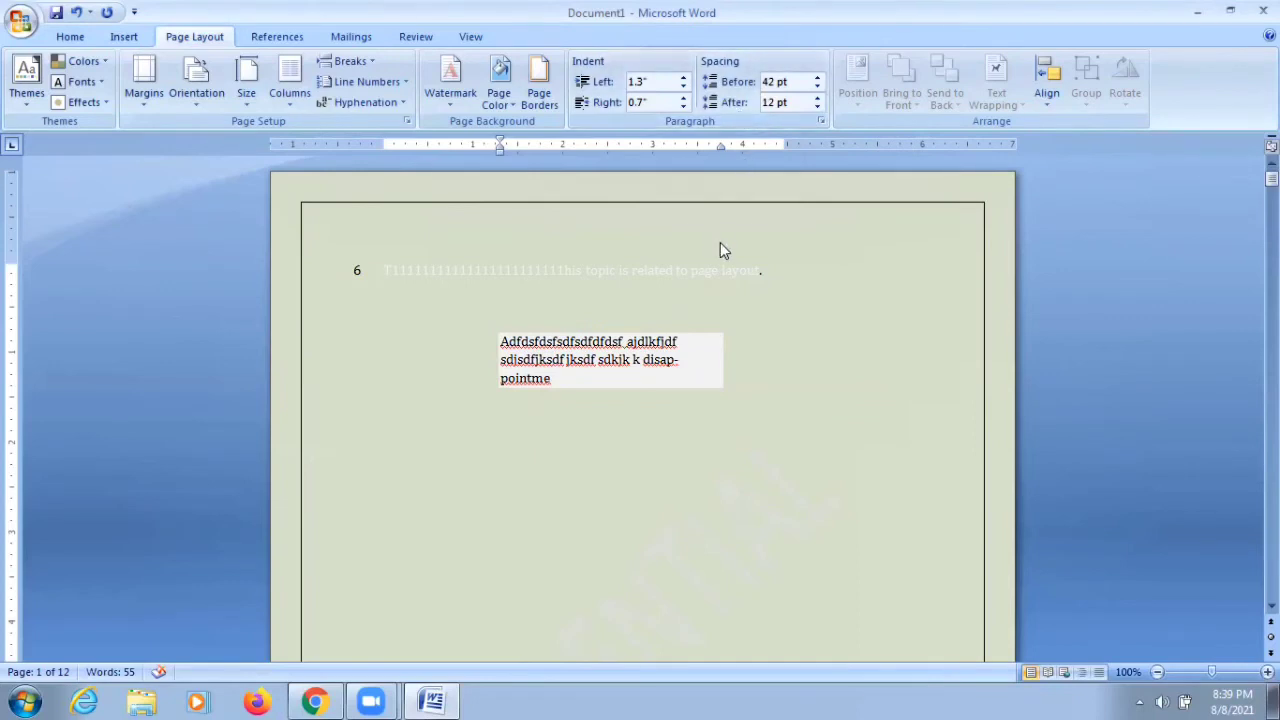
# - Split the paragraph after 'sdjsdfjks' and set its spacing after to 66 pt
pyautogui.press('Return')
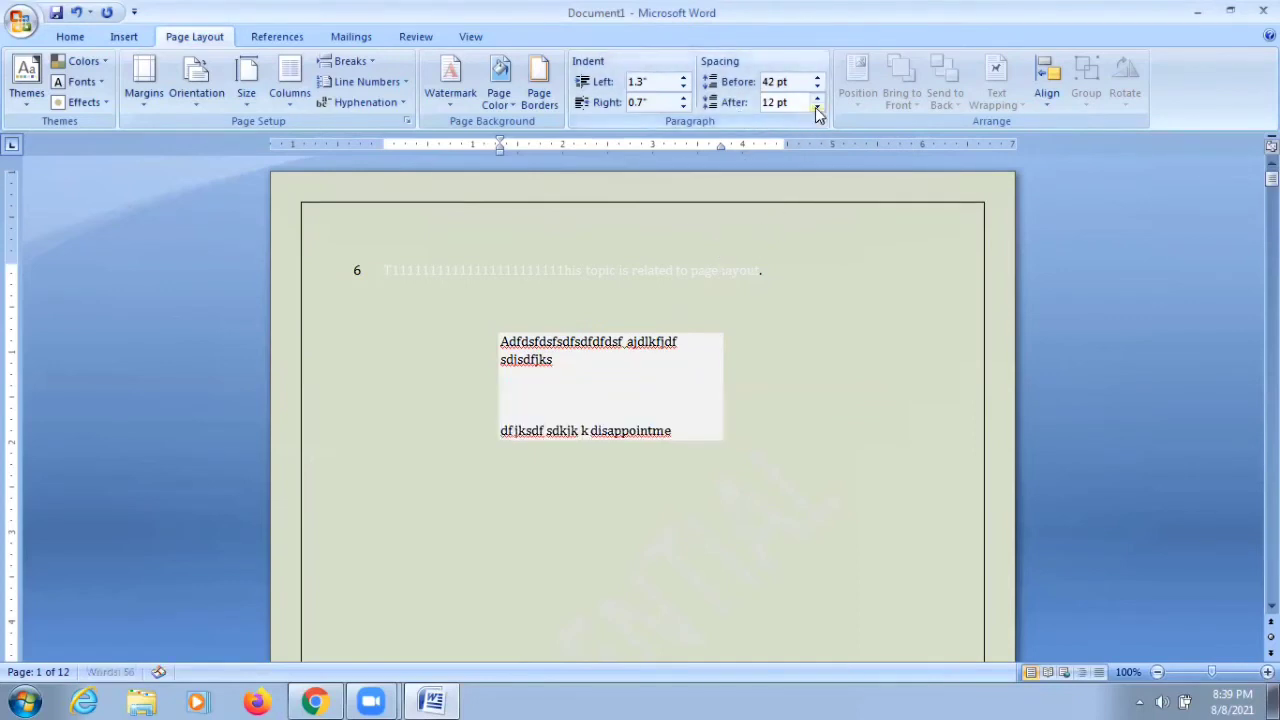
pyautogui.click(817, 107)
pyautogui.click(817, 107)
pyautogui.click(815, 98)
pyautogui.click(815, 98)
pyautogui.click(815, 98)
pyautogui.click(815, 98)
pyautogui.click(816, 99)
pyautogui.click(816, 99)
pyautogui.click(816, 99)
pyautogui.click(816, 99)
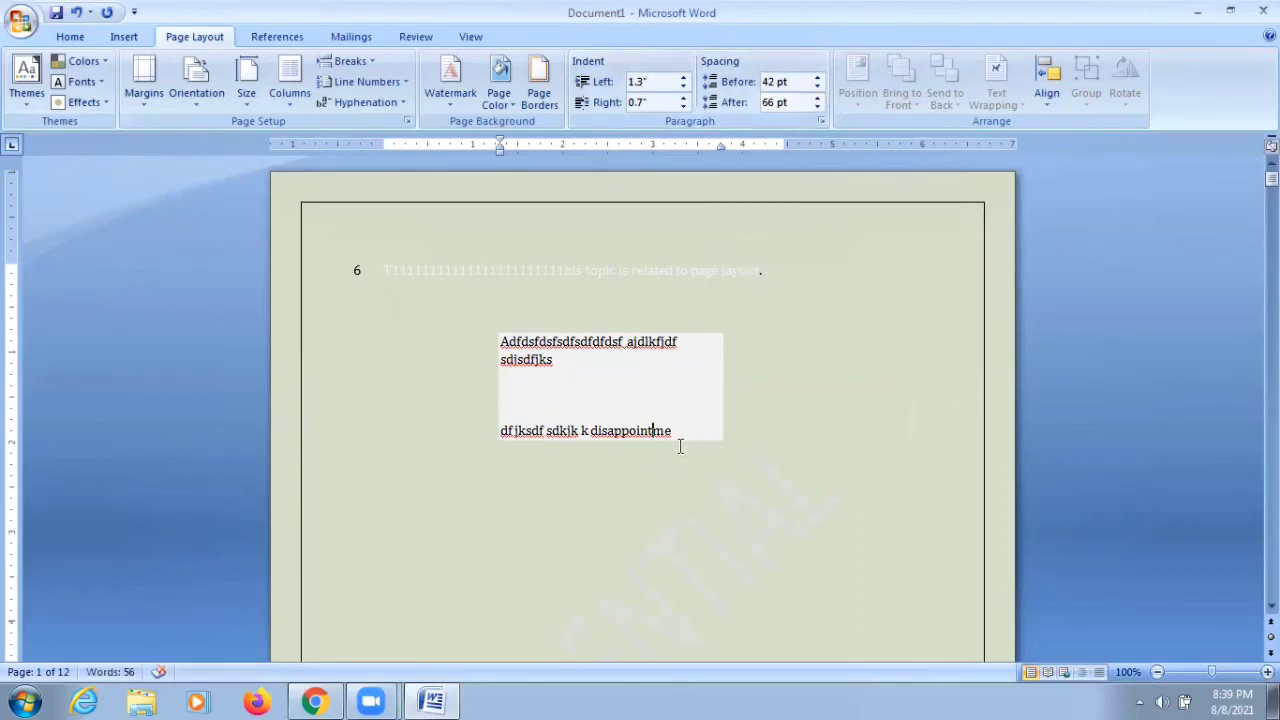
pyautogui.click(644, 406)
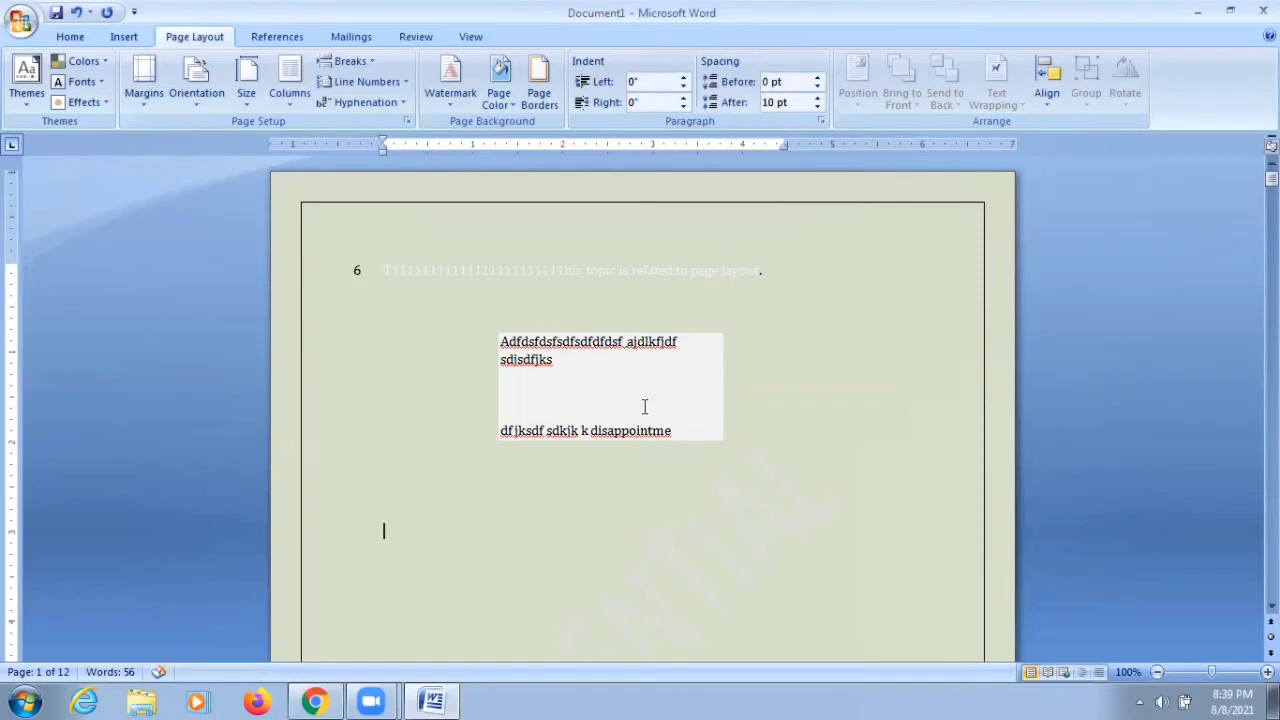
pyautogui.write('fgfdg')
pyautogui.press('Return')
pyautogui.write('dfgfdg')
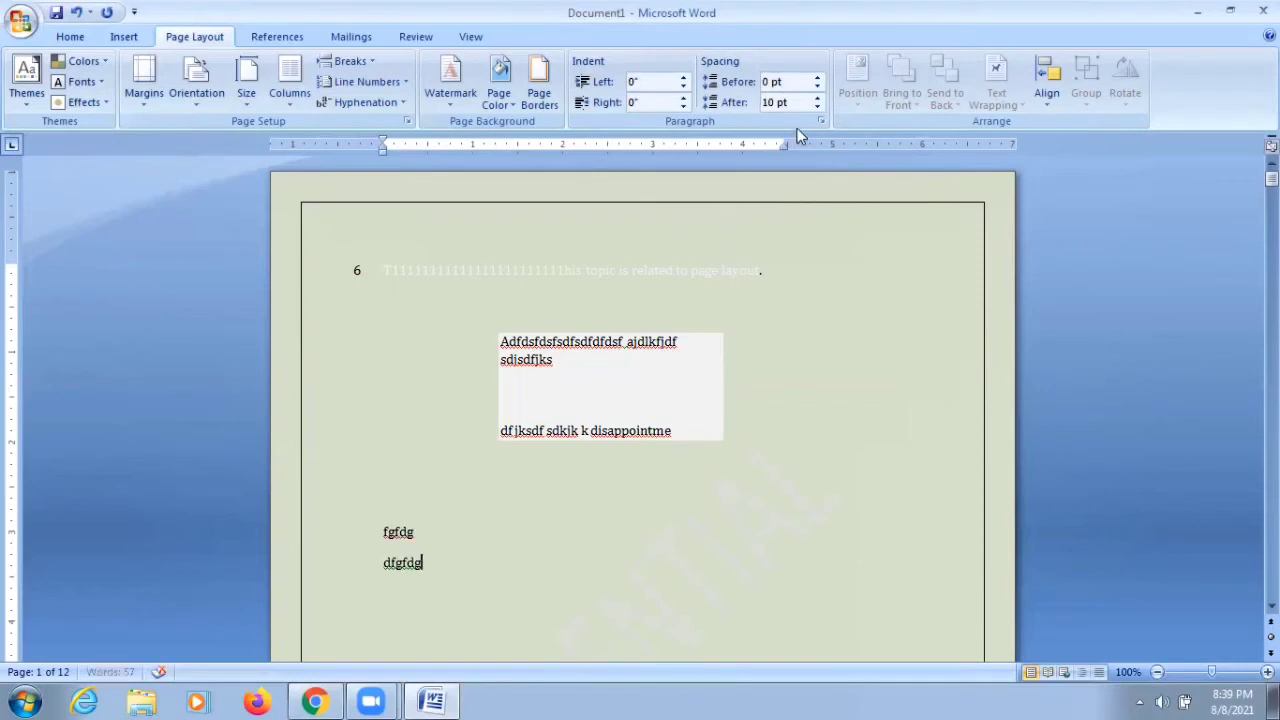
pyautogui.click(515, 340)
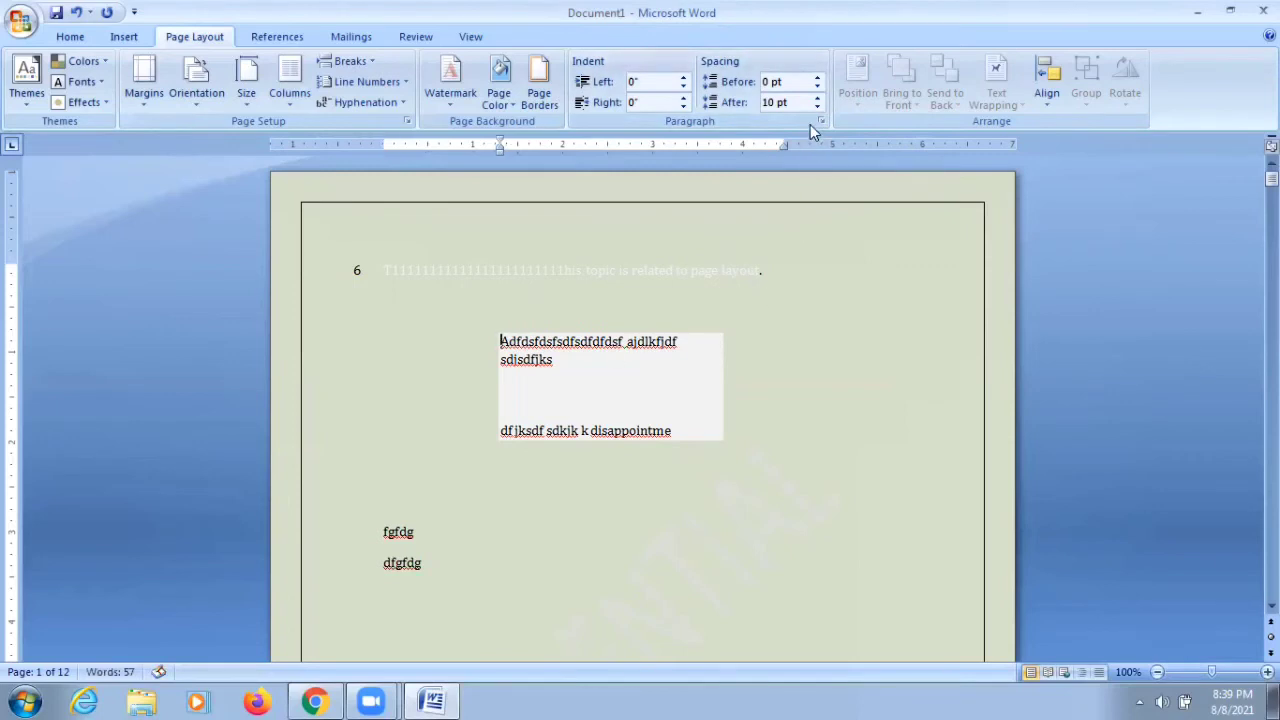
pyautogui.click(815, 82)
pyautogui.click(815, 82)
pyautogui.click(815, 82)
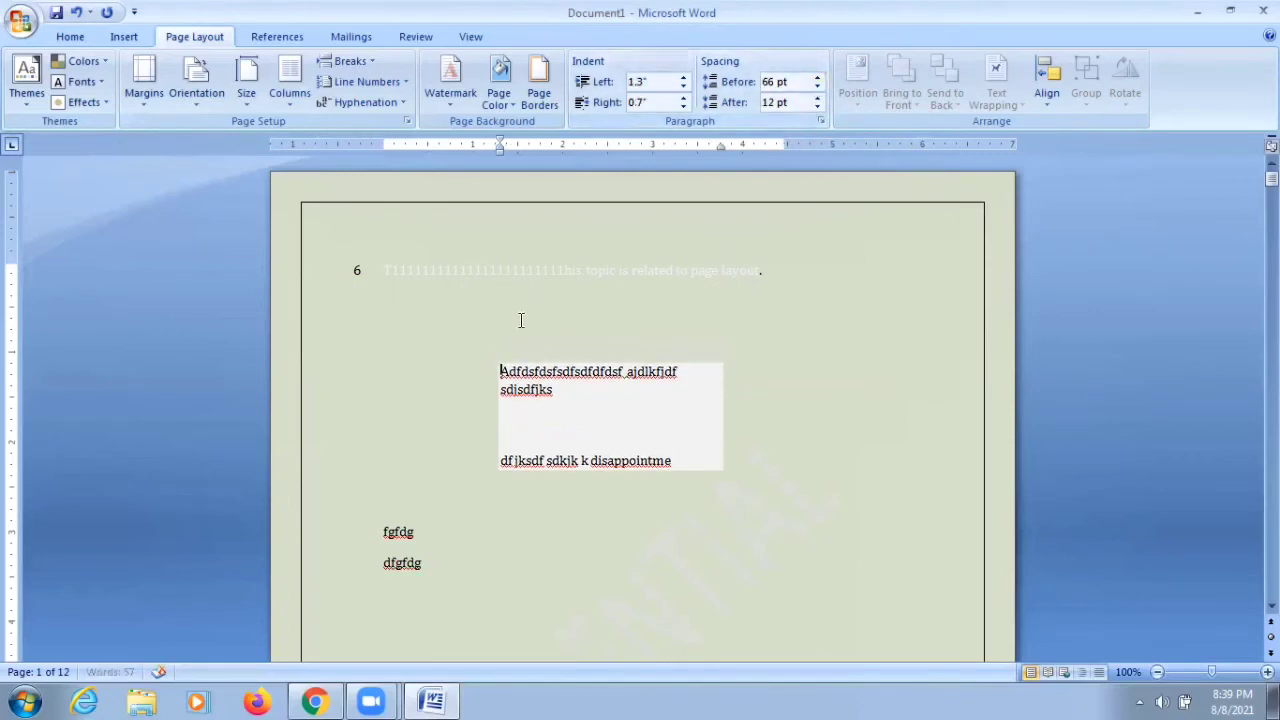
pyautogui.click(476, 596)
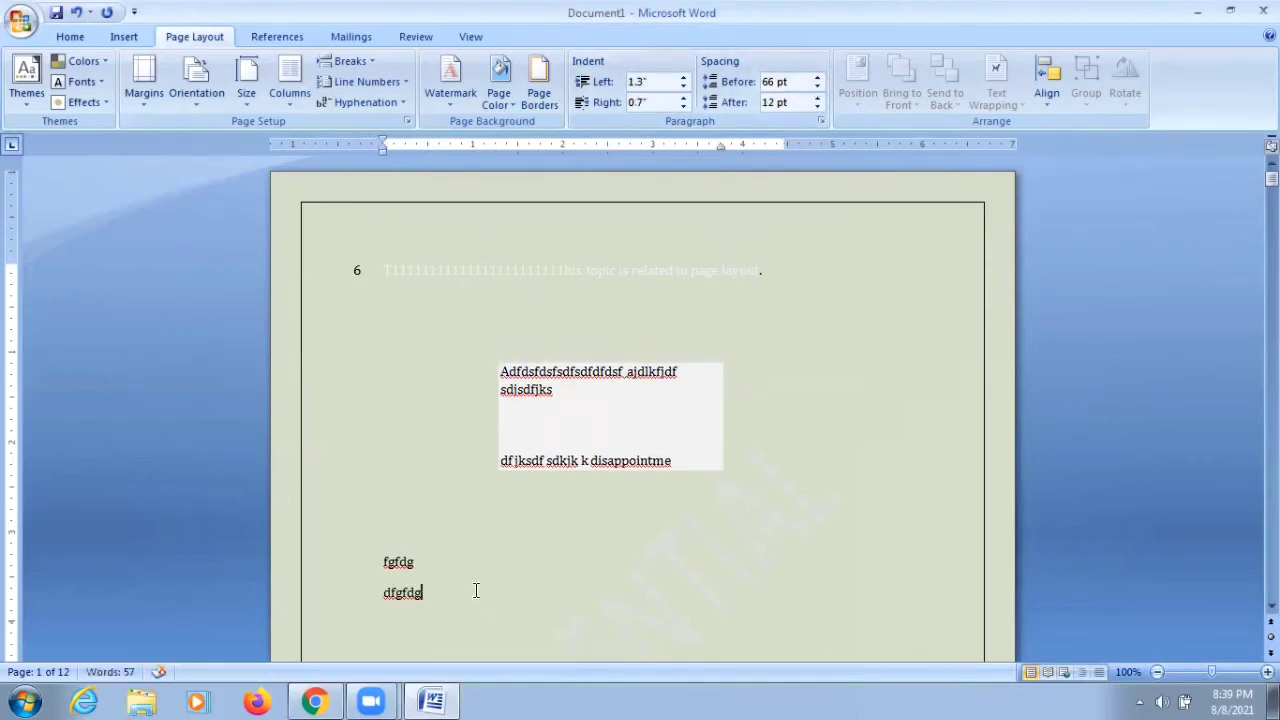
pyautogui.press('Return')
pyautogui.write('dfgfg')
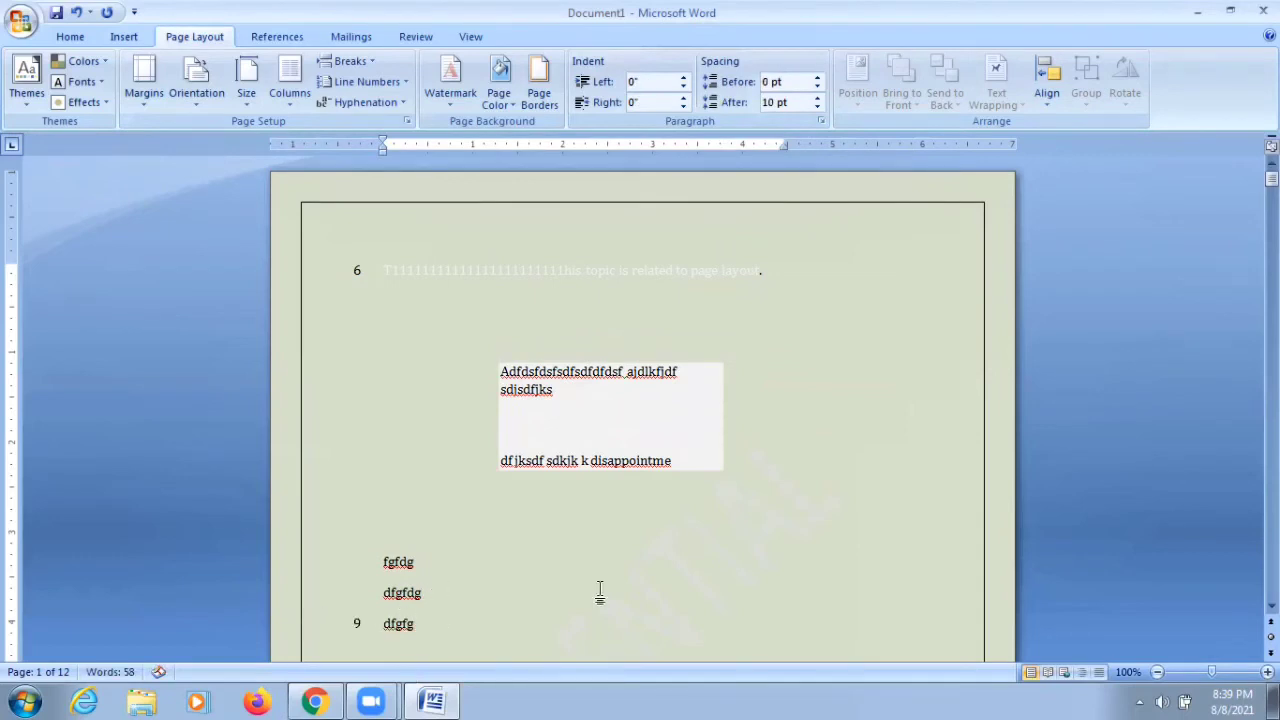
pyautogui.click(443, 628)
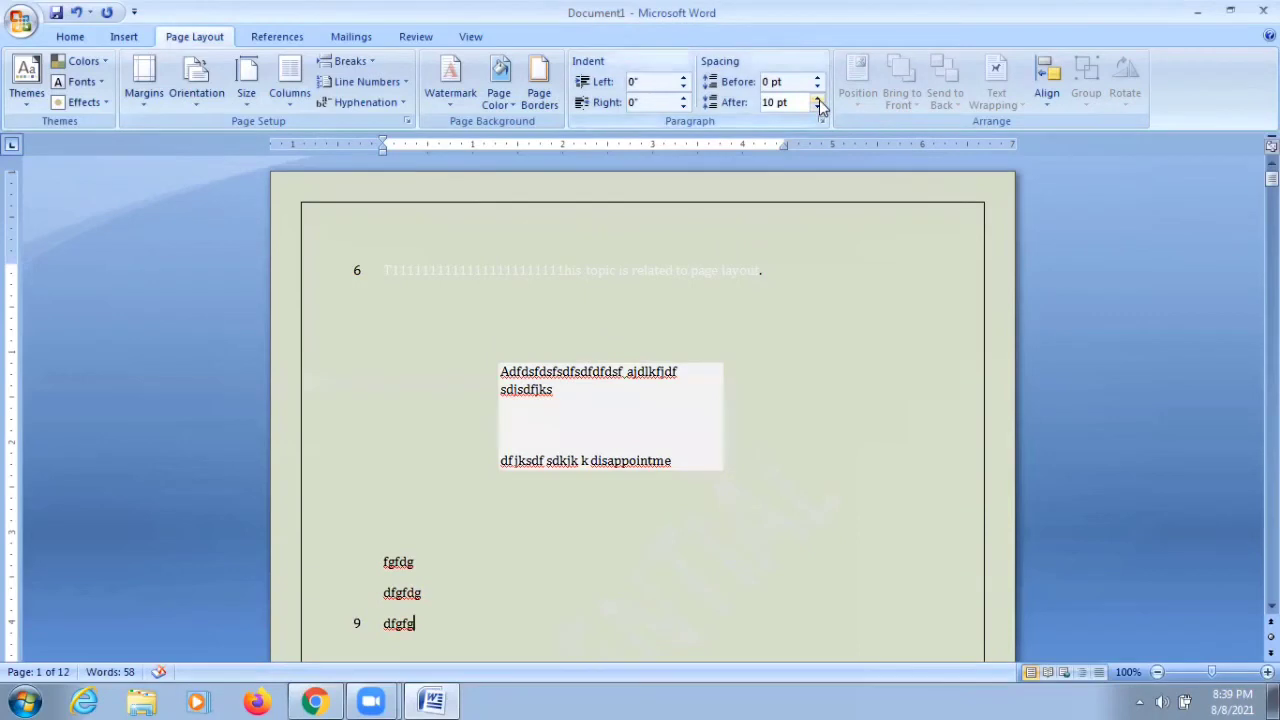
pyautogui.click(817, 98)
pyautogui.scroll(-3, 798, 337)
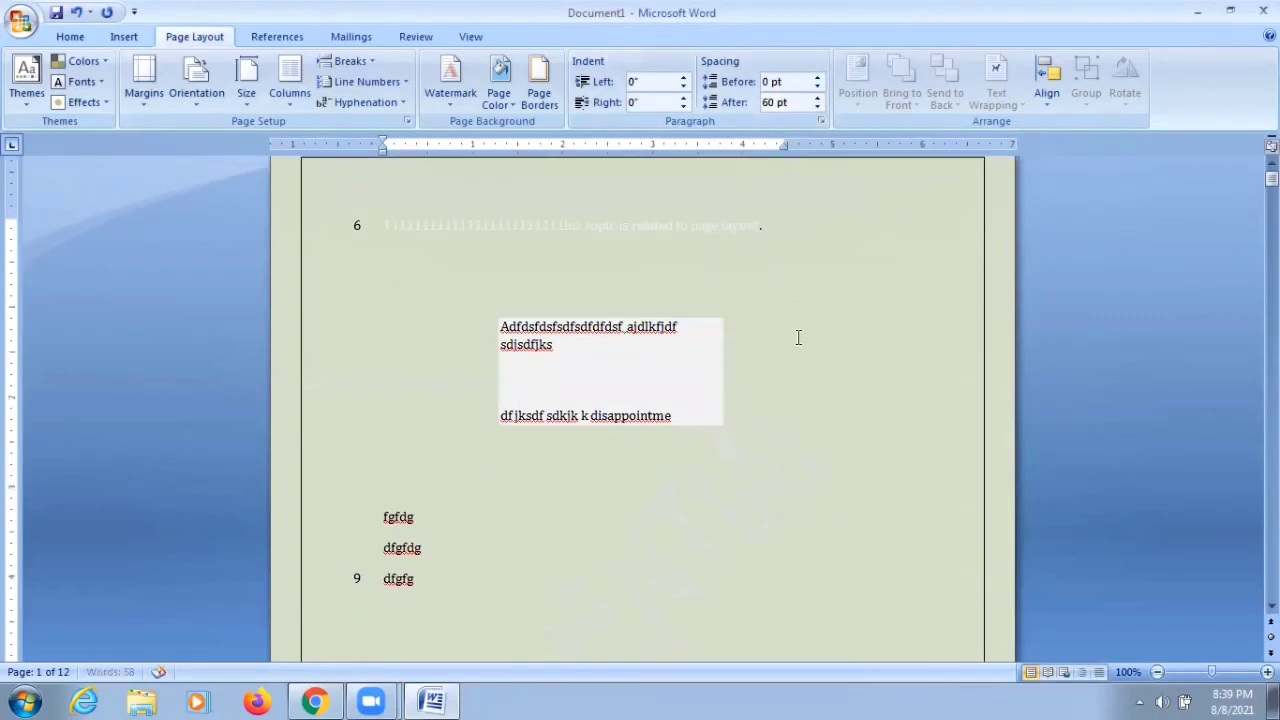
pyautogui.click(700, 403)
pyautogui.click(528, 506)
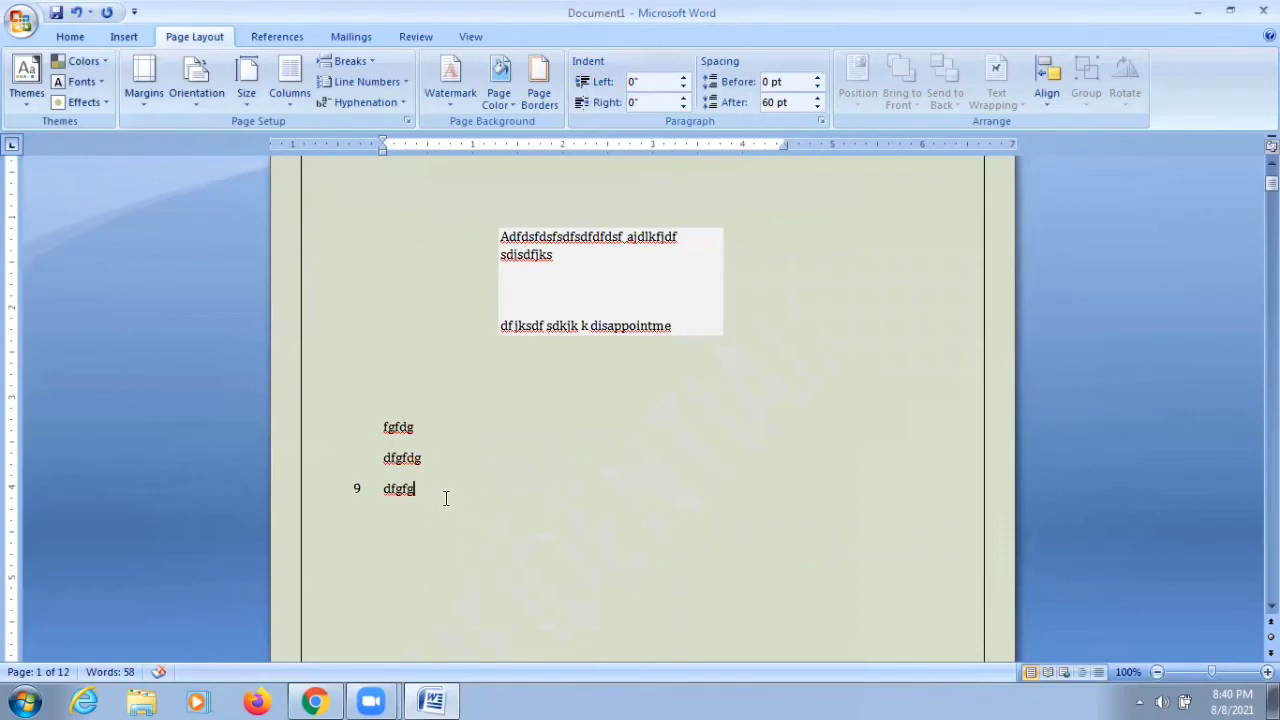
pyautogui.press('Return')
pyautogui.write('fdjgfdgikfdljg')
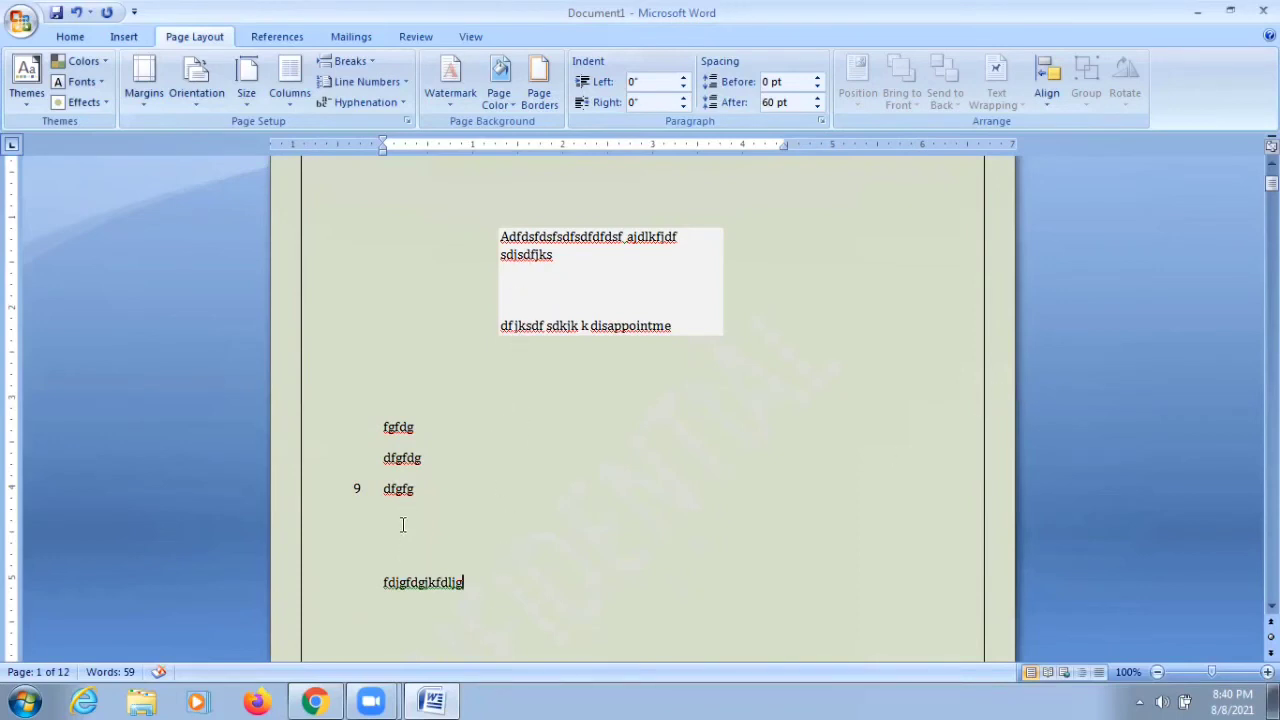
pyautogui.scroll(1, 541, 310)
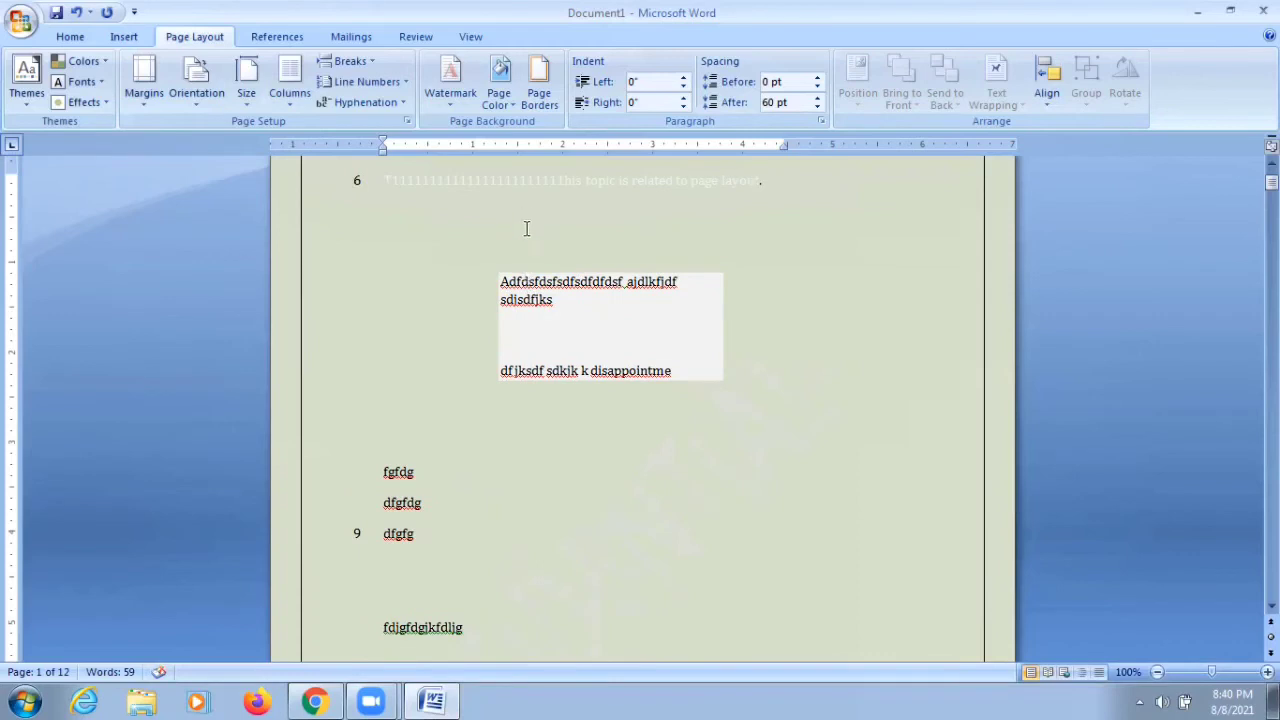
pyautogui.scroll(-1, 408, 576)
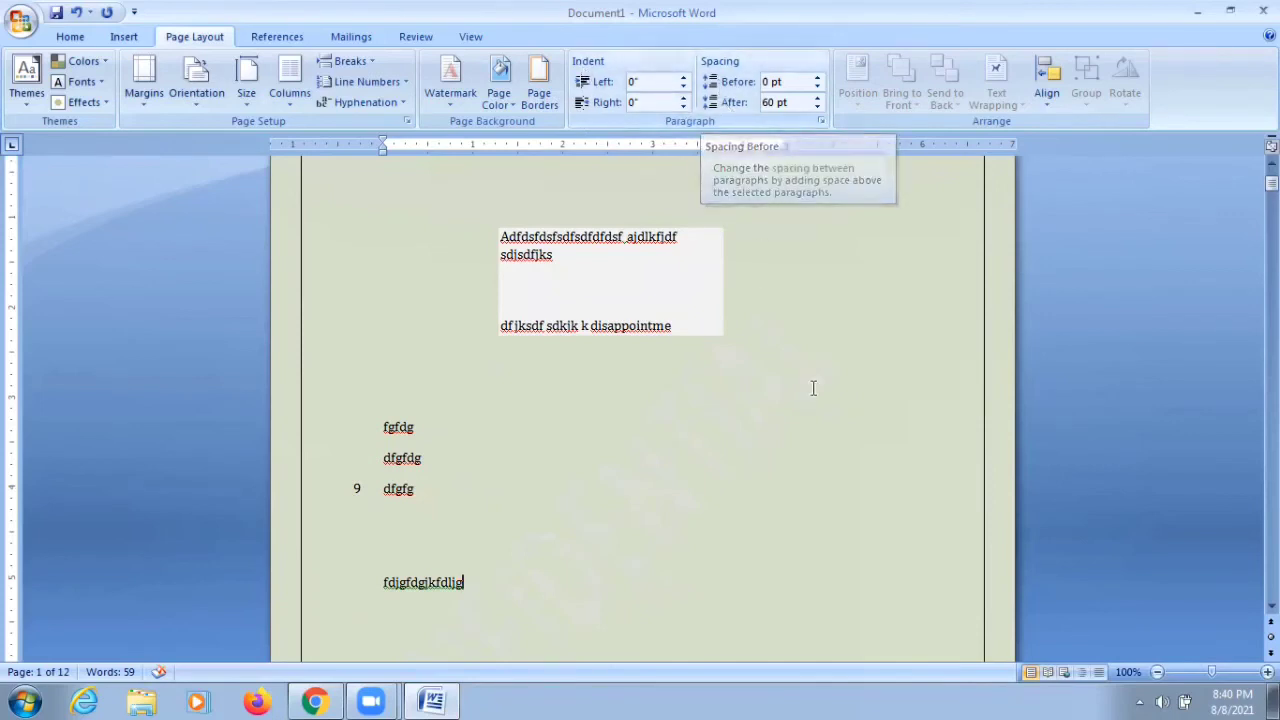
pyautogui.scroll(2, 817, 391)
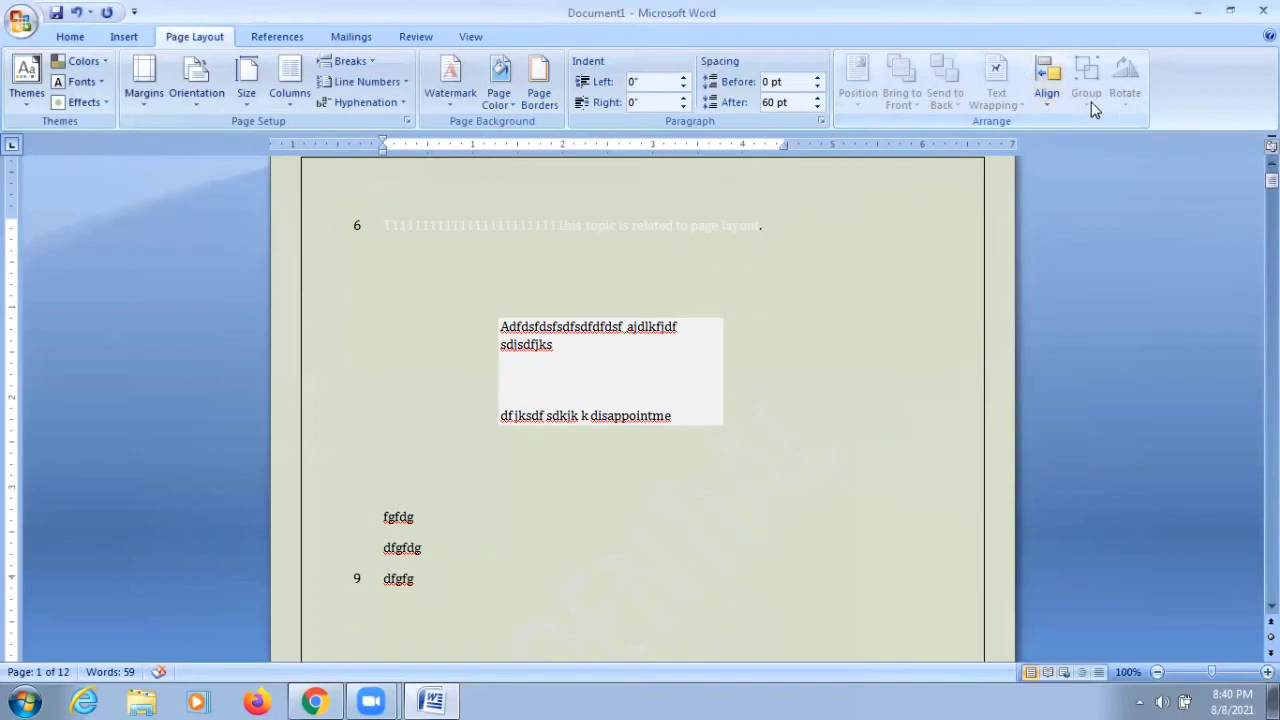
# - Insert the homegroup image from the Pictures library below the fdjgfdgjkfdljg line
pyautogui.click(128, 40)
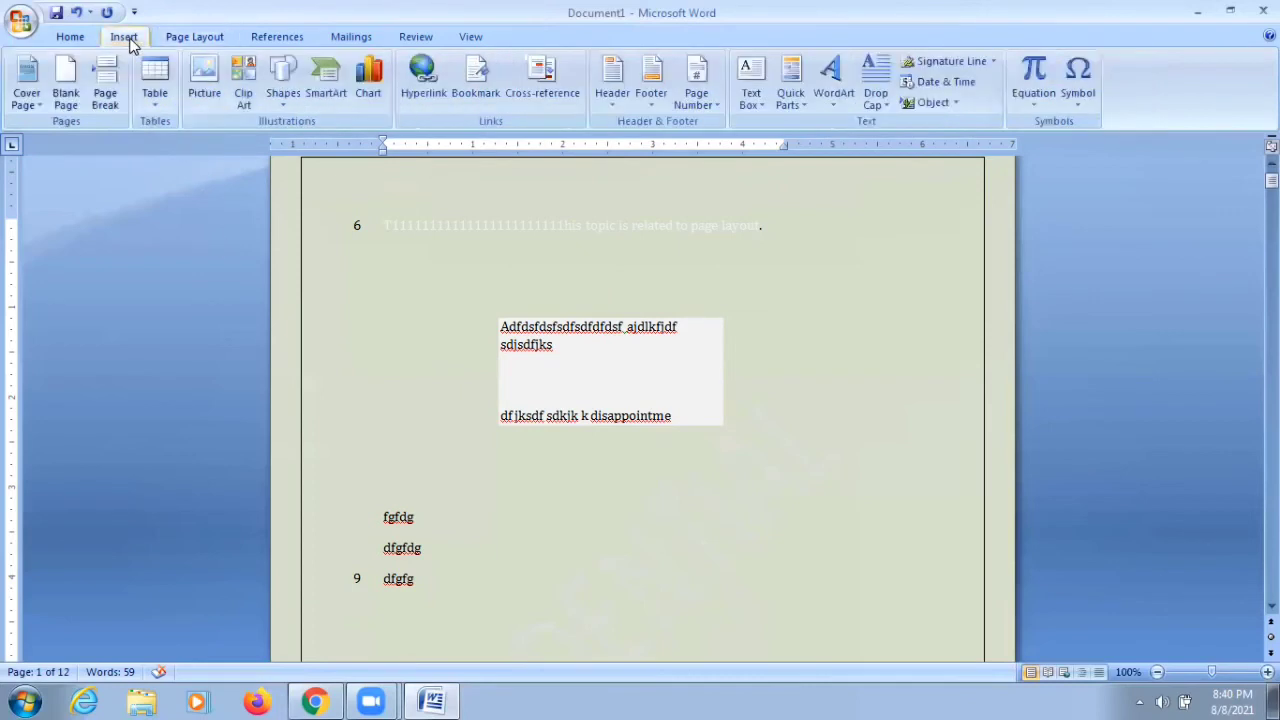
pyautogui.click(284, 93)
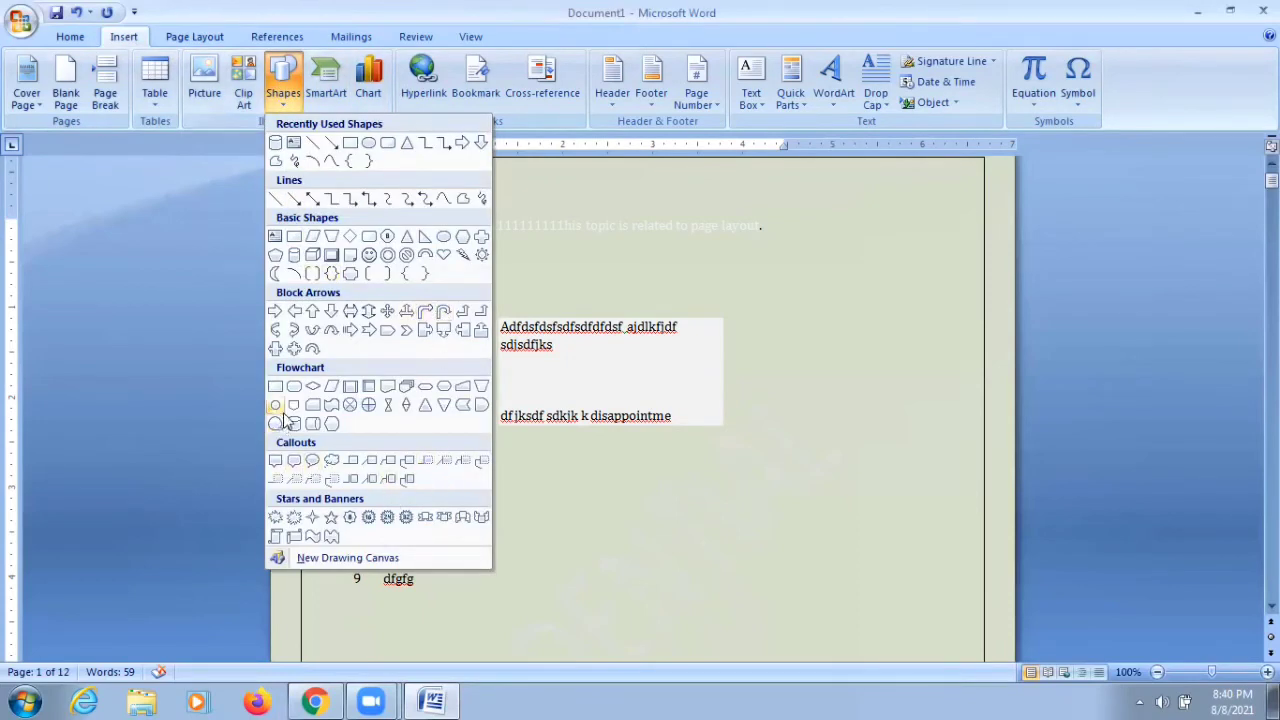
pyautogui.click(208, 88)
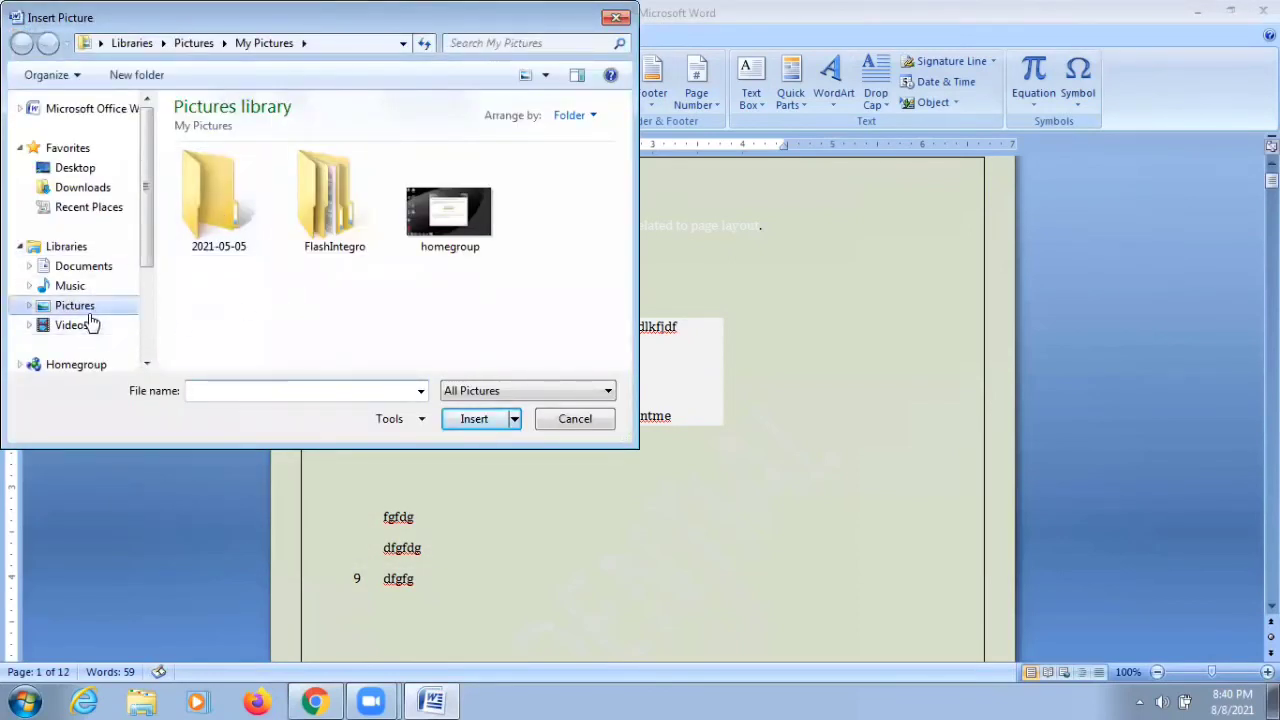
pyautogui.click(427, 226)
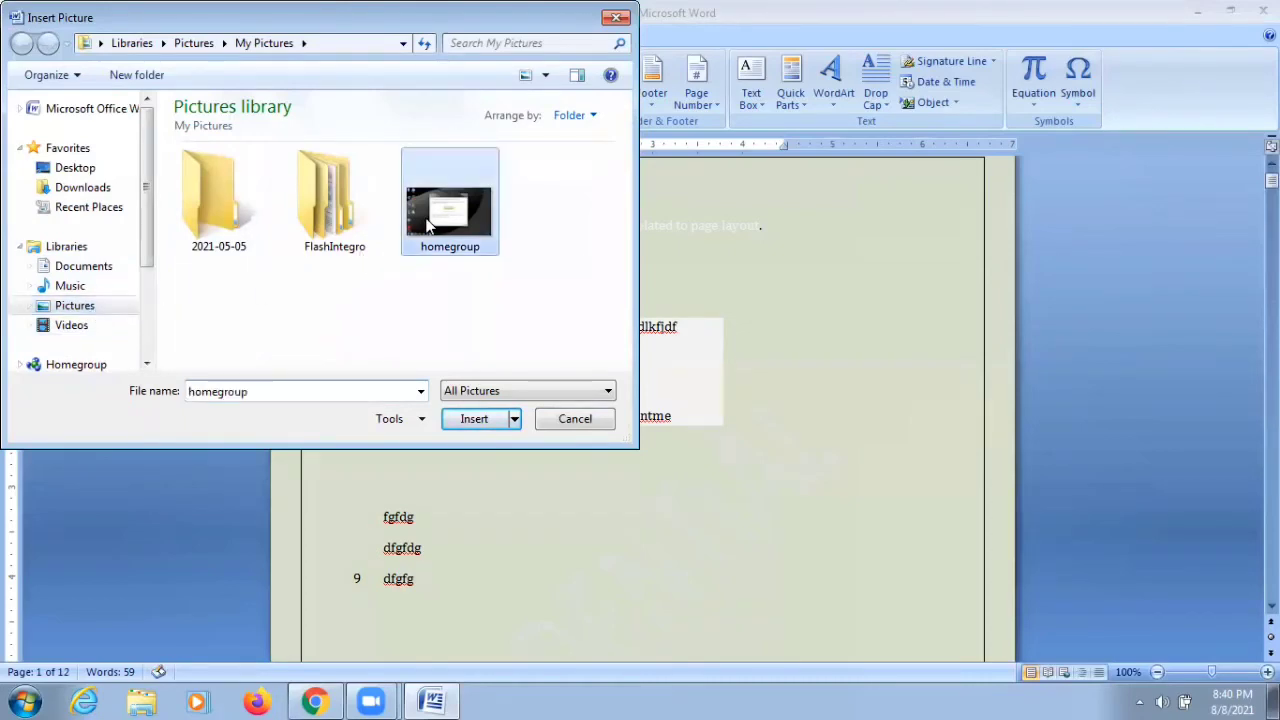
pyautogui.doubleClick(427, 226)
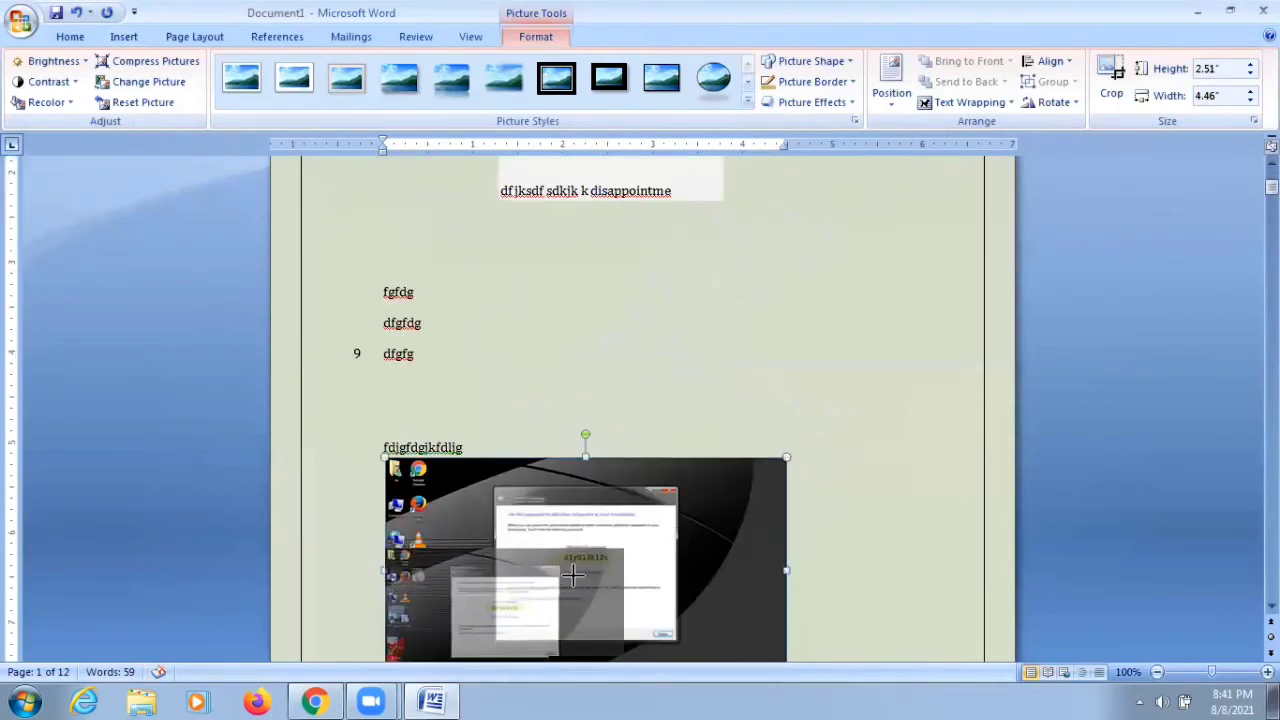
# - Resize the picture to about 2.01" by 1.14" and move it to the dfgfg line
pyautogui.moveTo(535, 553); pyautogui.dragTo(545, 557)
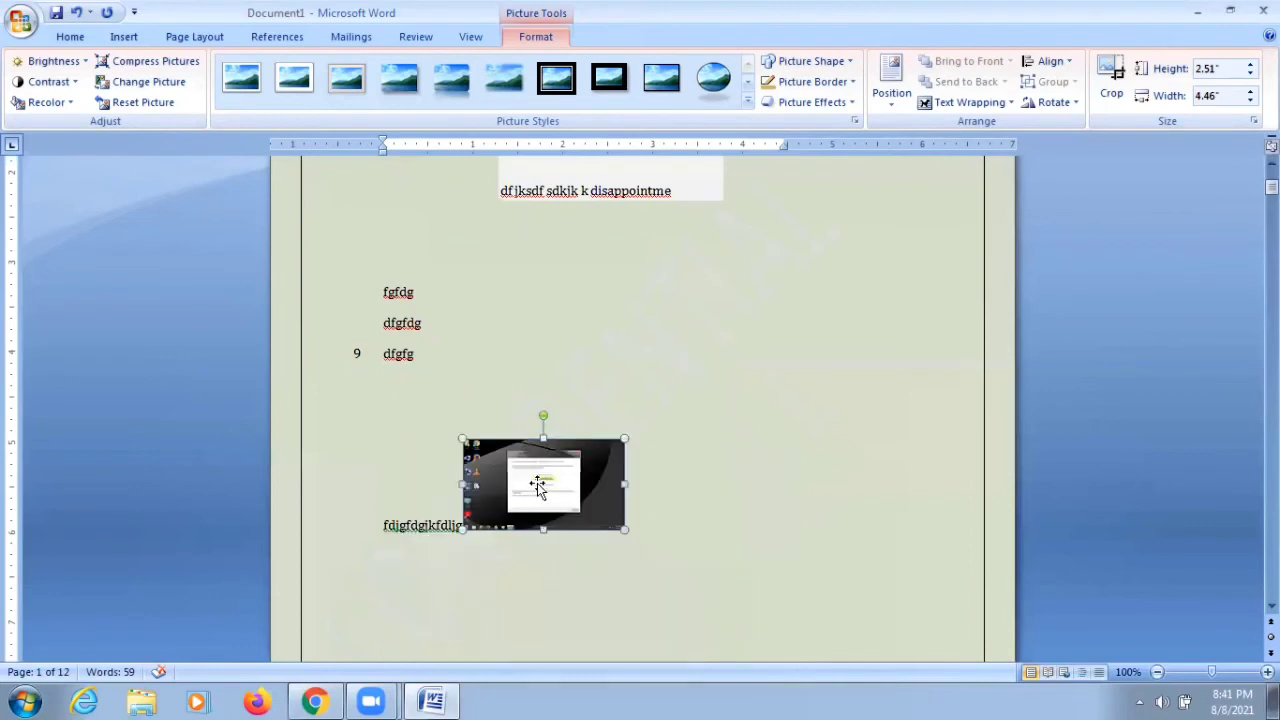
pyautogui.click(612, 360)
pyautogui.press('Return')
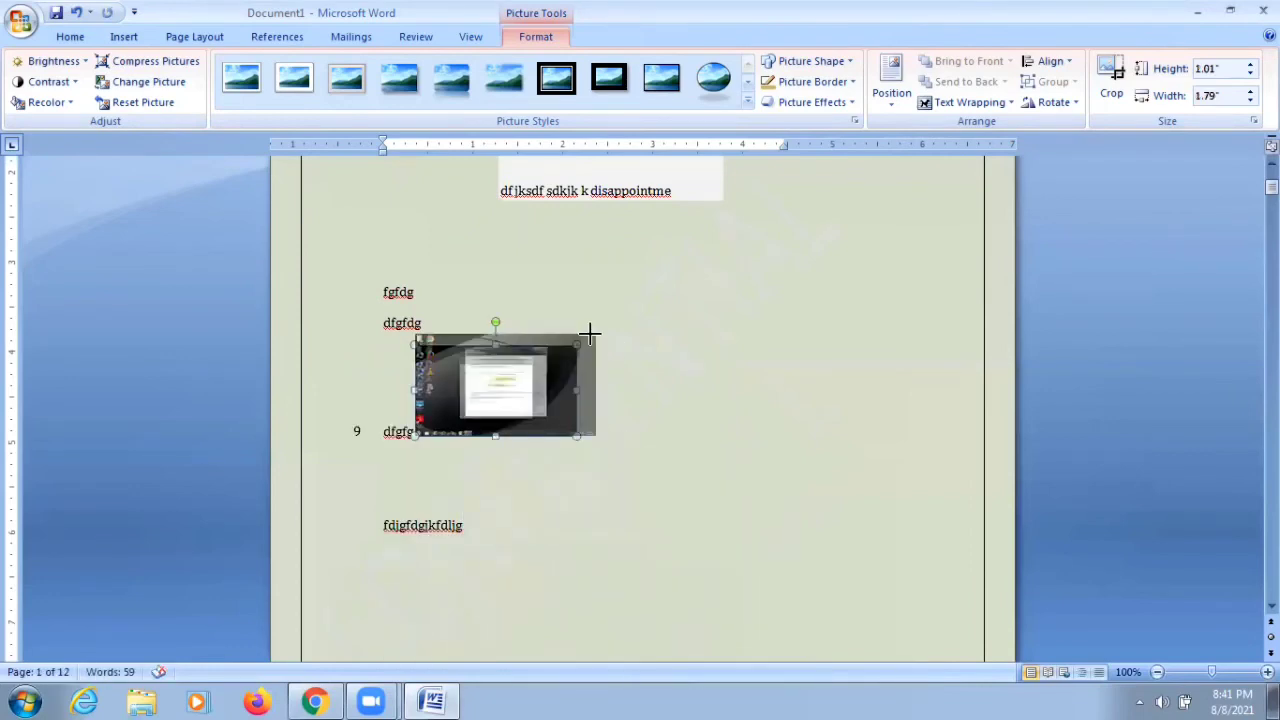
pyautogui.moveTo(577, 345); pyautogui.dragTo(591, 337)
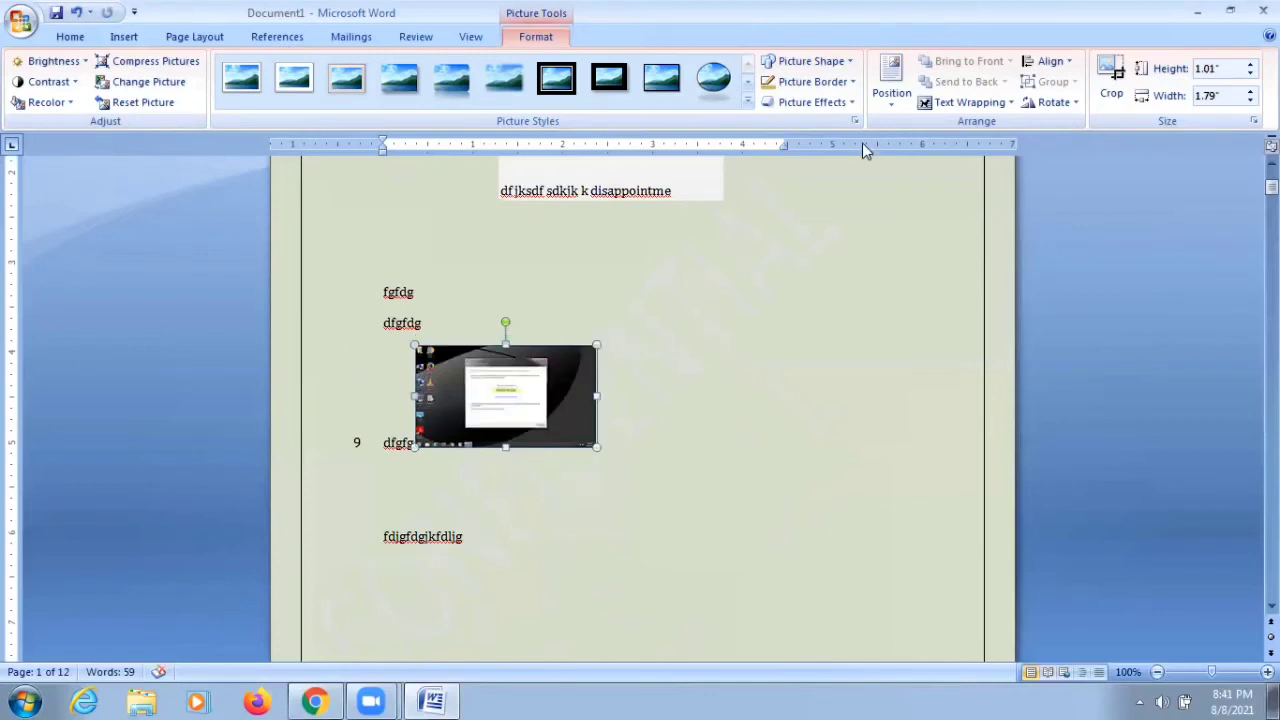
# - Position the picture top-left, then top-right with text wrapping, and widen the right indent
pyautogui.click(884, 98)
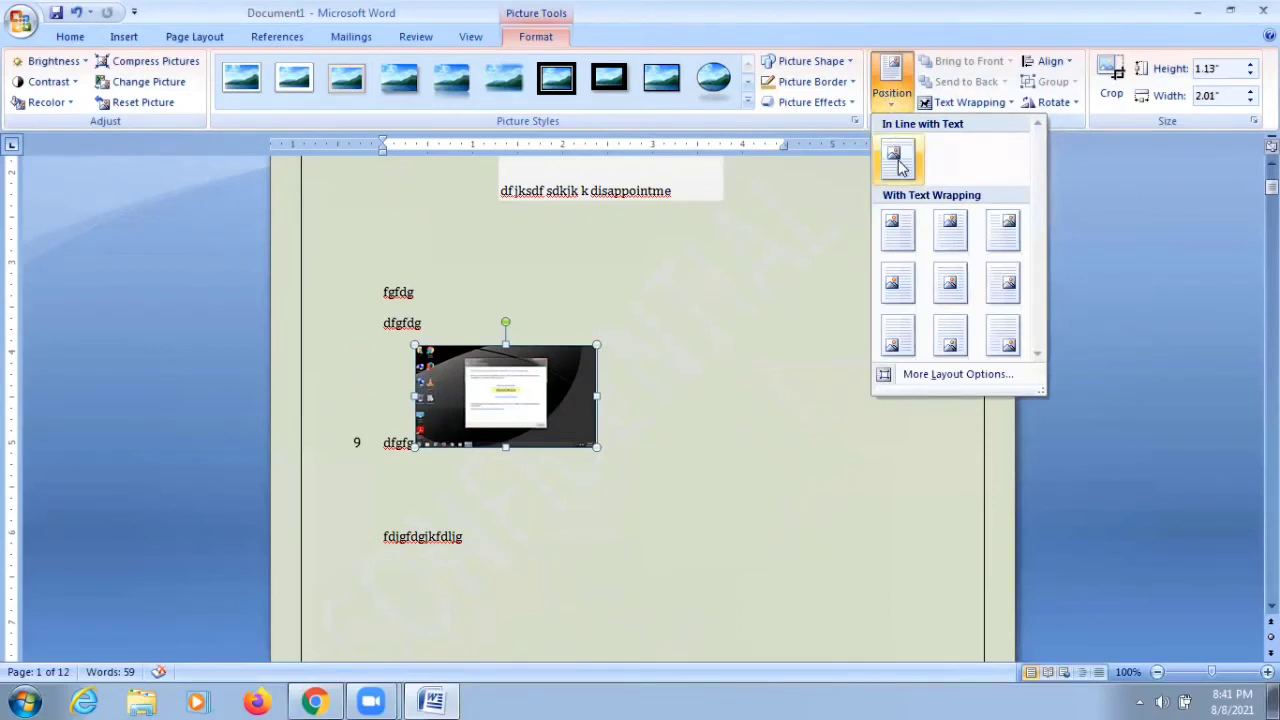
pyautogui.click(894, 229)
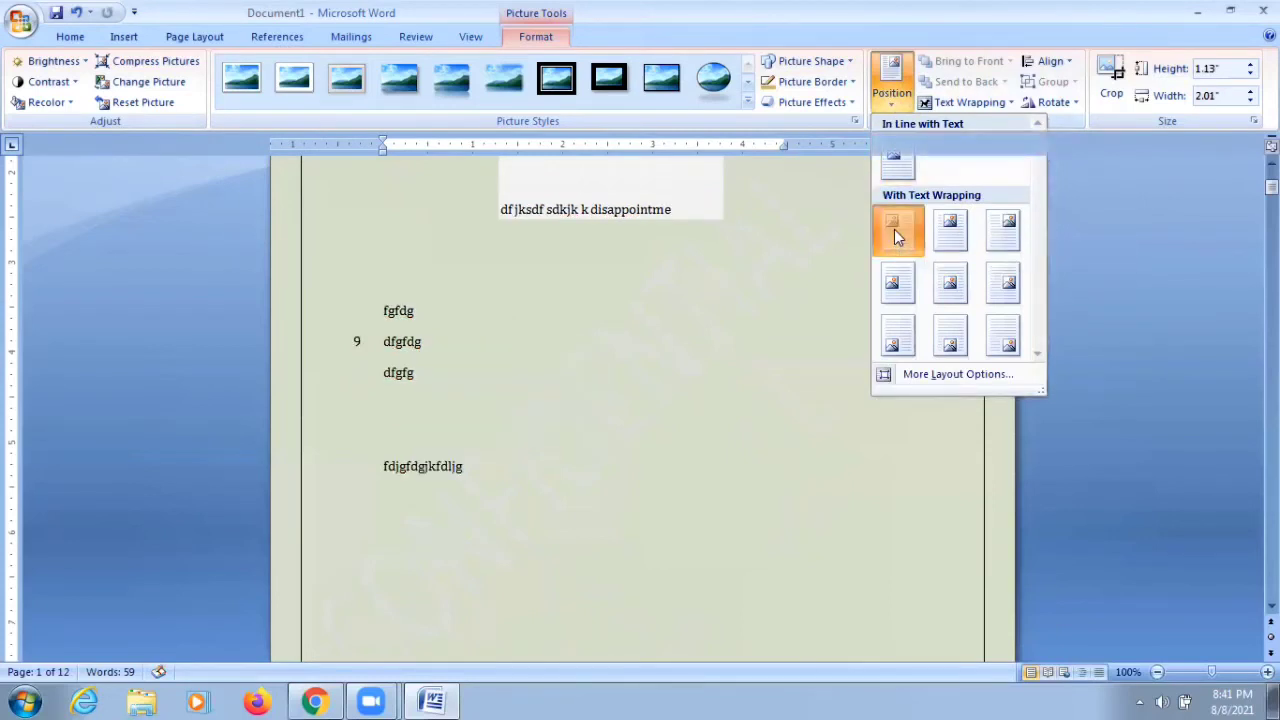
pyautogui.moveTo(1272, 187); pyautogui.dragTo(1272, 178)
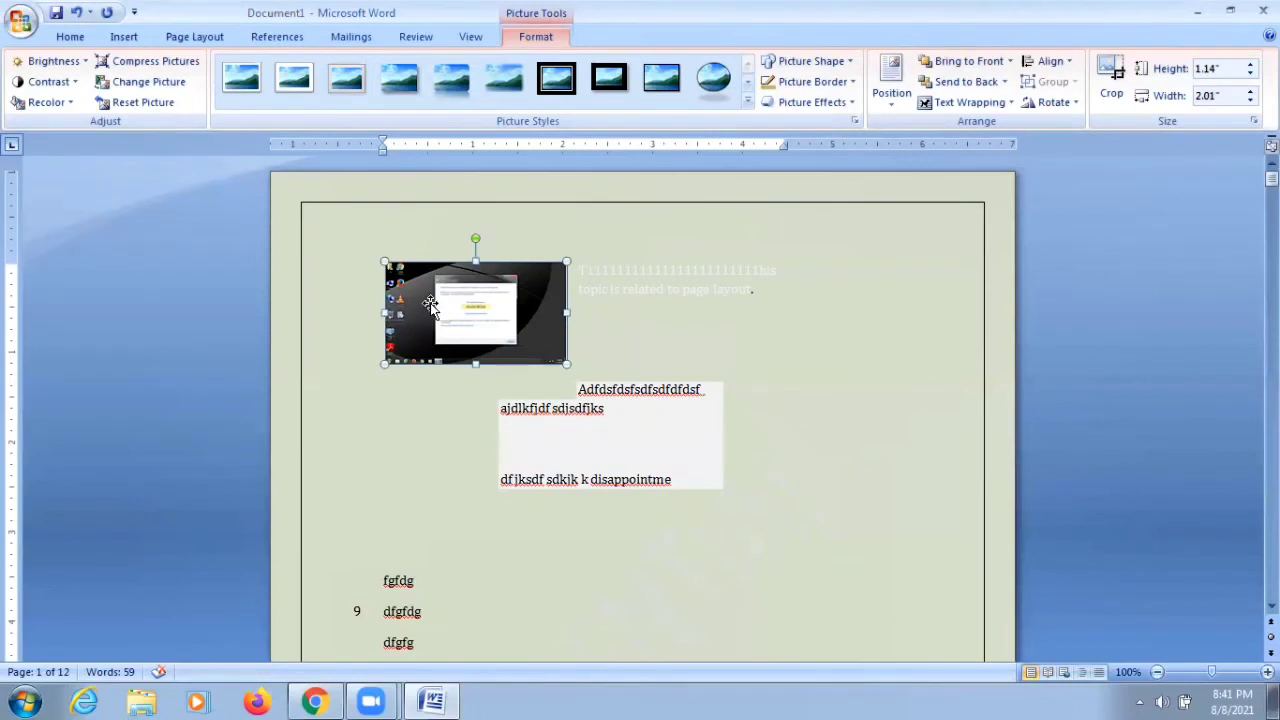
pyautogui.click(893, 108)
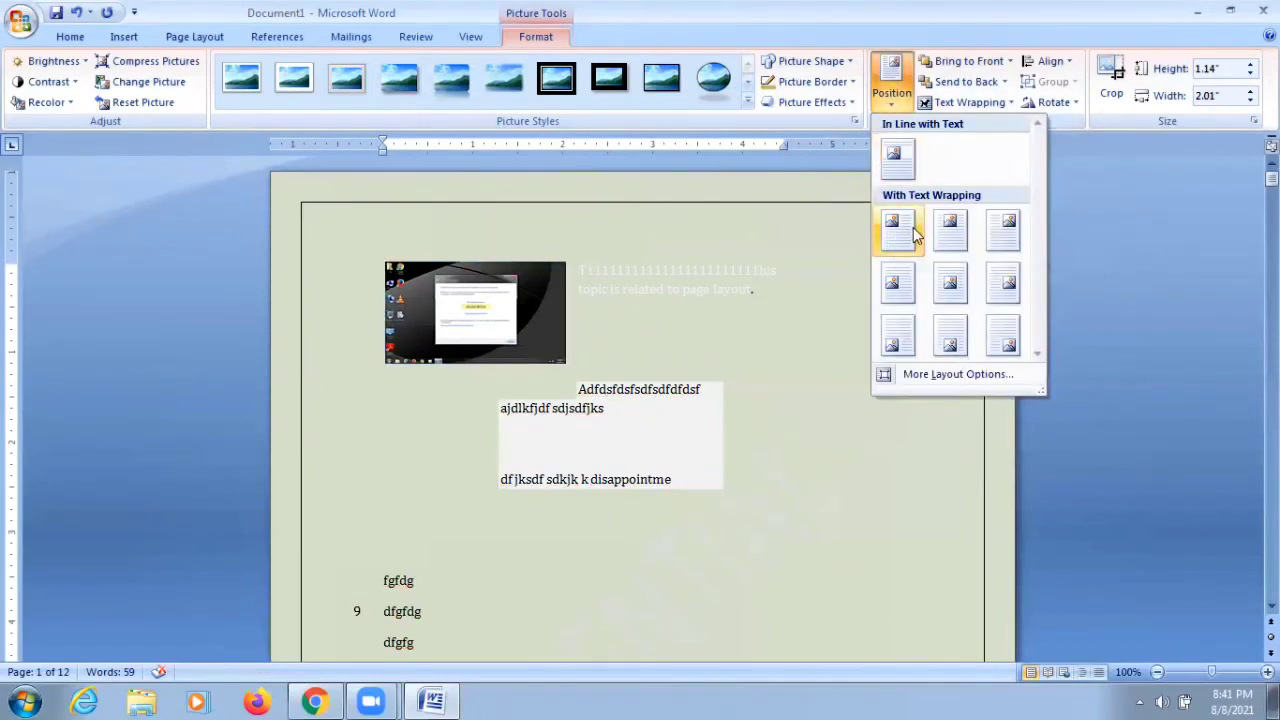
pyautogui.click(995, 233)
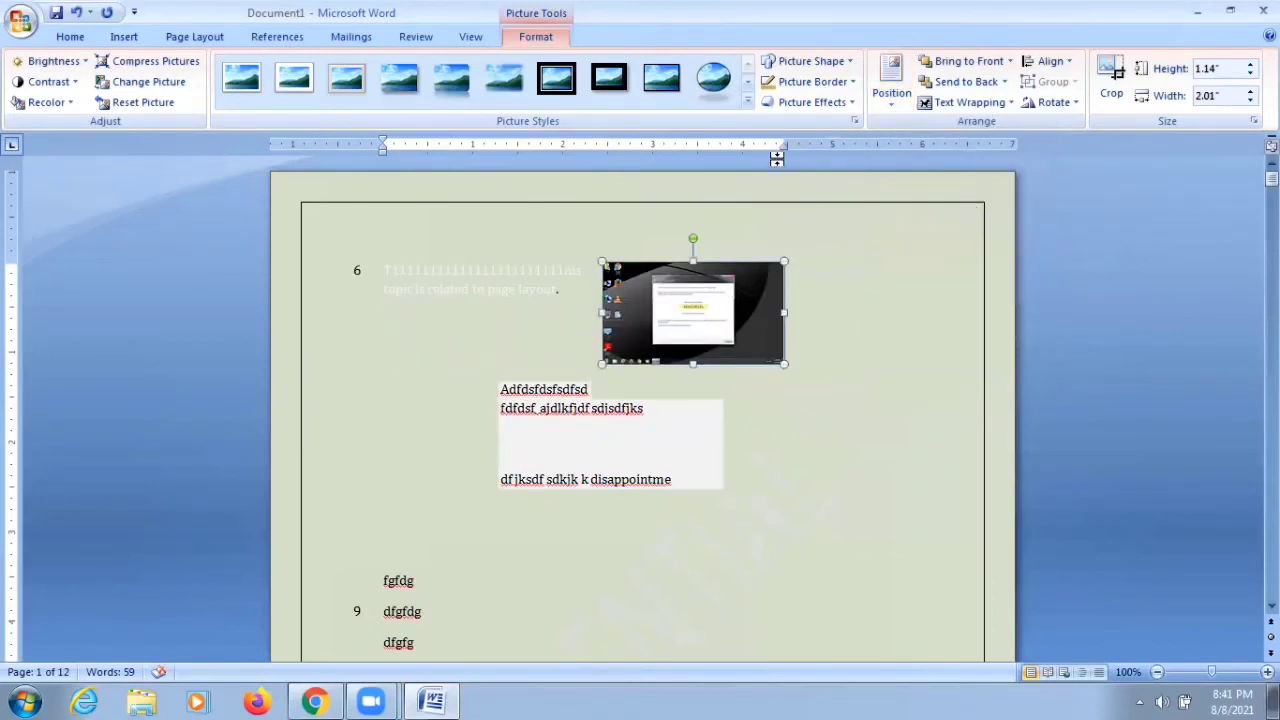
pyautogui.moveTo(784, 144); pyautogui.dragTo(971, 142)
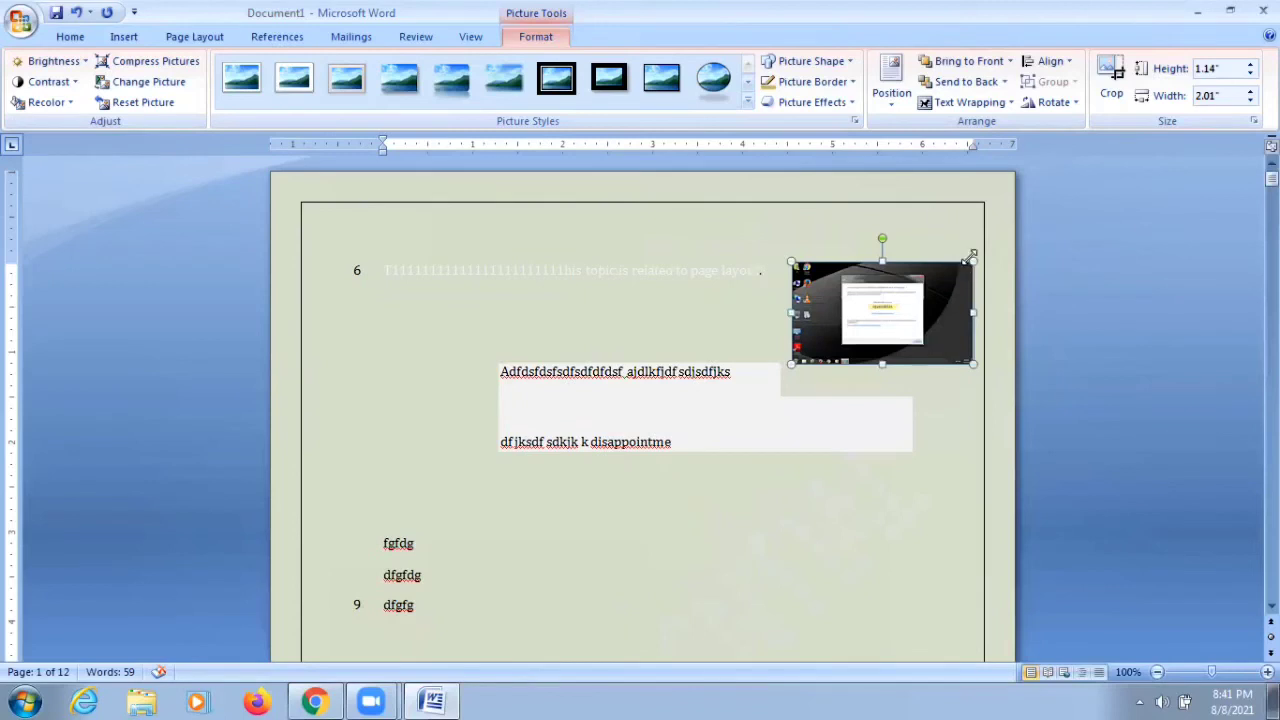
# - Move the picture to middle centre, then settle on middle left with text wrapping
pyautogui.click(888, 108)
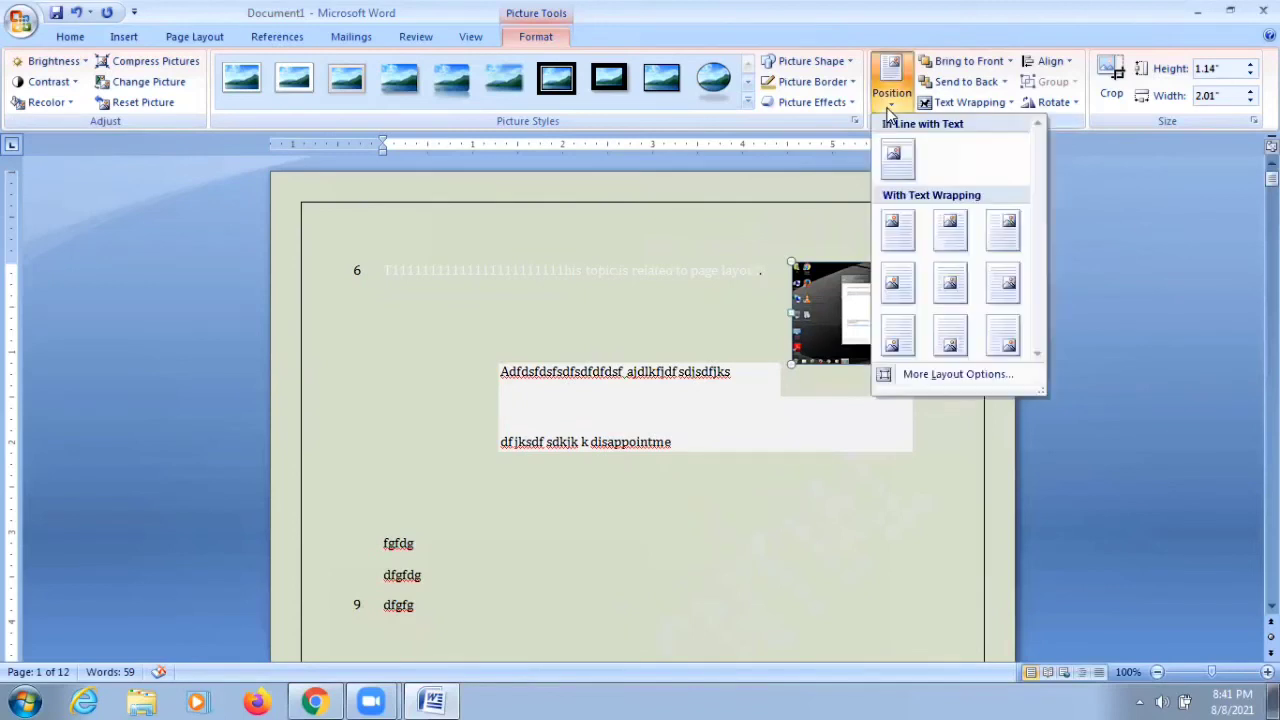
pyautogui.click(949, 284)
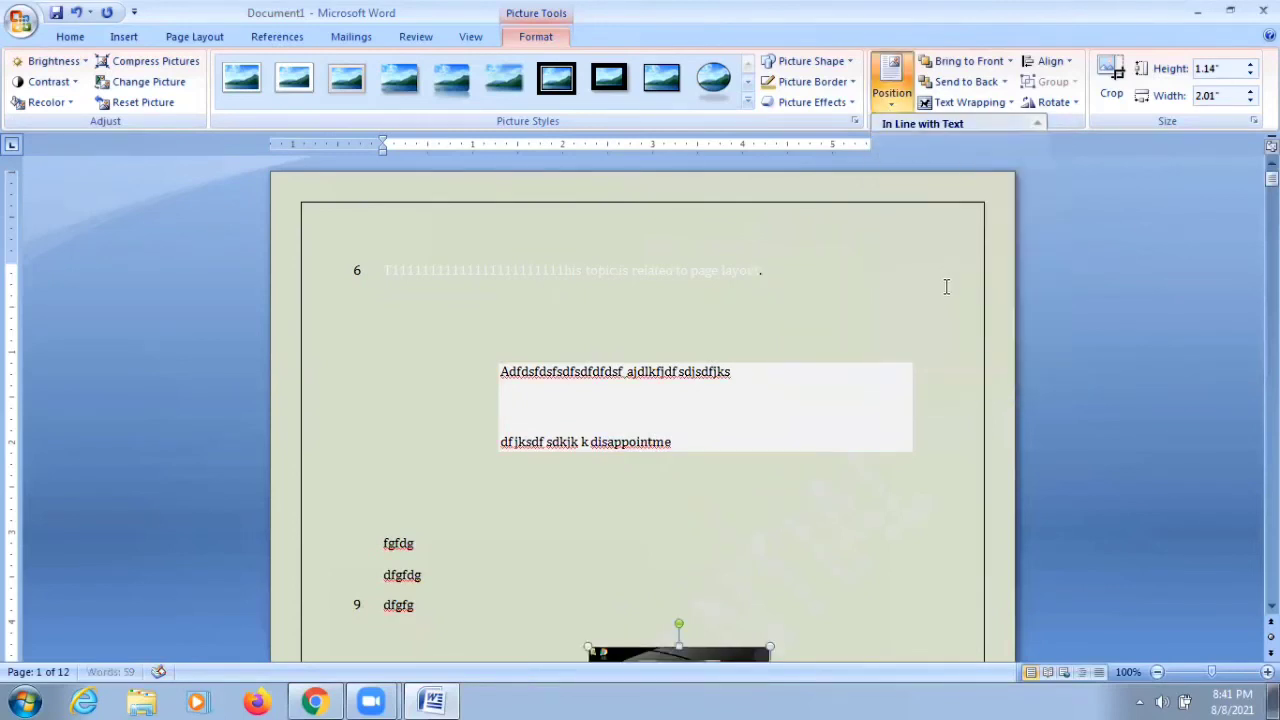
pyautogui.scroll(-3, 946, 290)
pyautogui.scroll(-2, 946, 292)
pyautogui.scroll(-3, 946, 294)
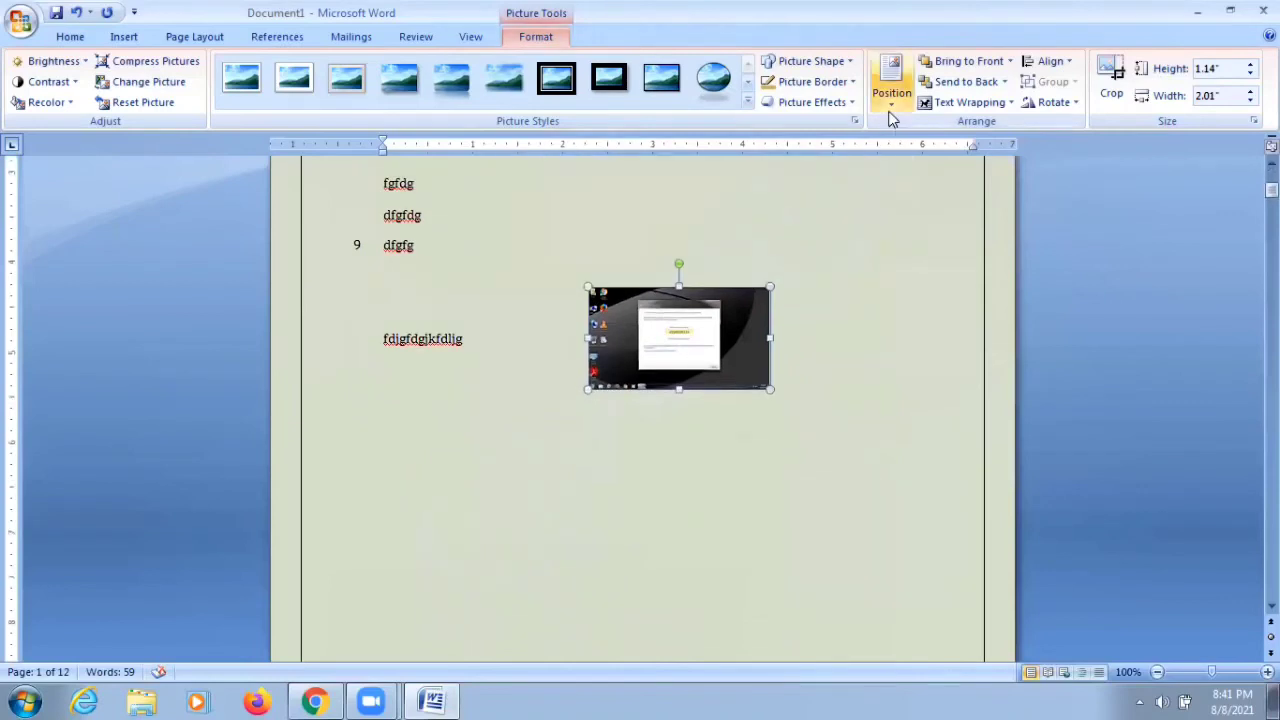
pyautogui.click(890, 110)
pyautogui.click(893, 283)
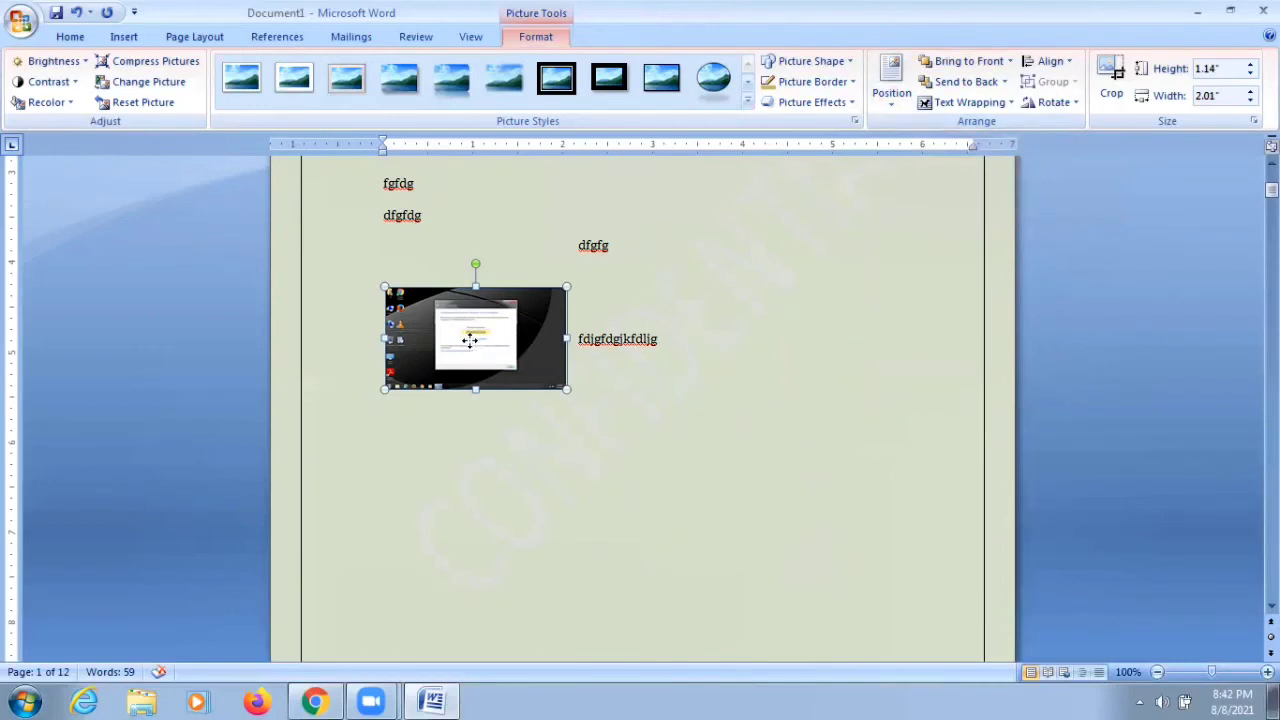
# - Add a Figure 1 caption to the picture and drag its box up over the picture
pyautogui.rightClick(469, 340)
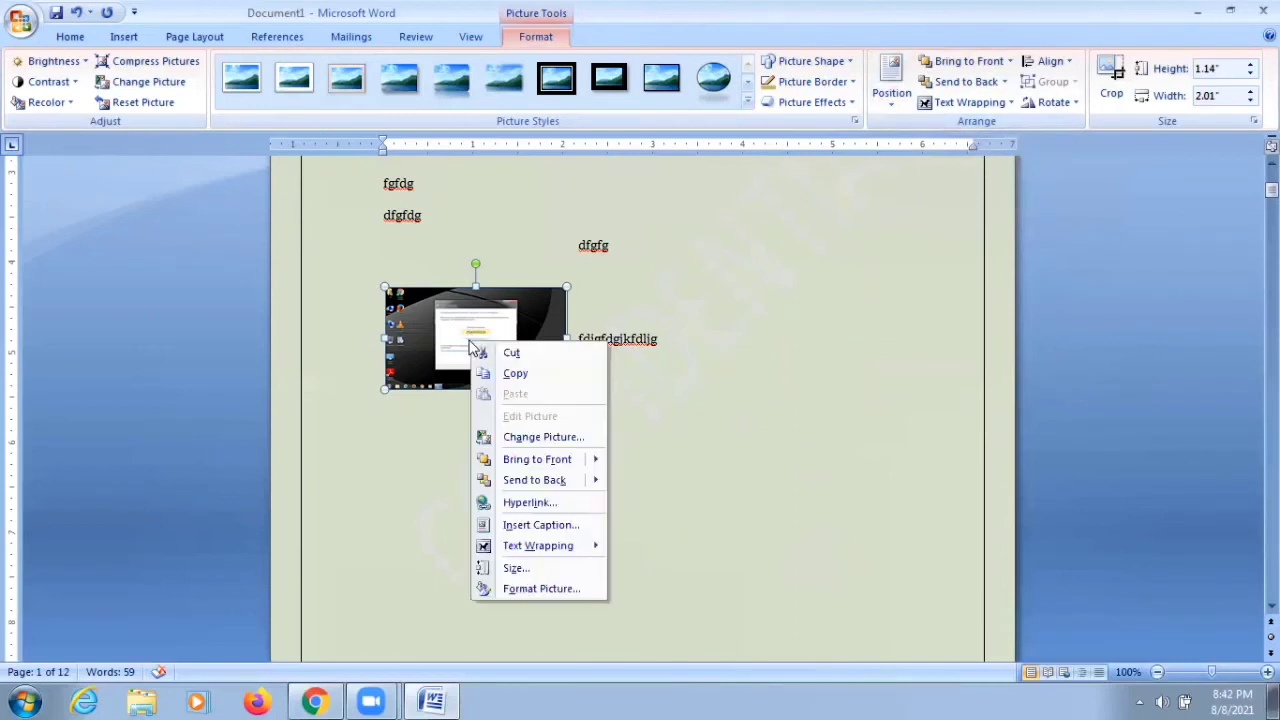
pyautogui.click(555, 525)
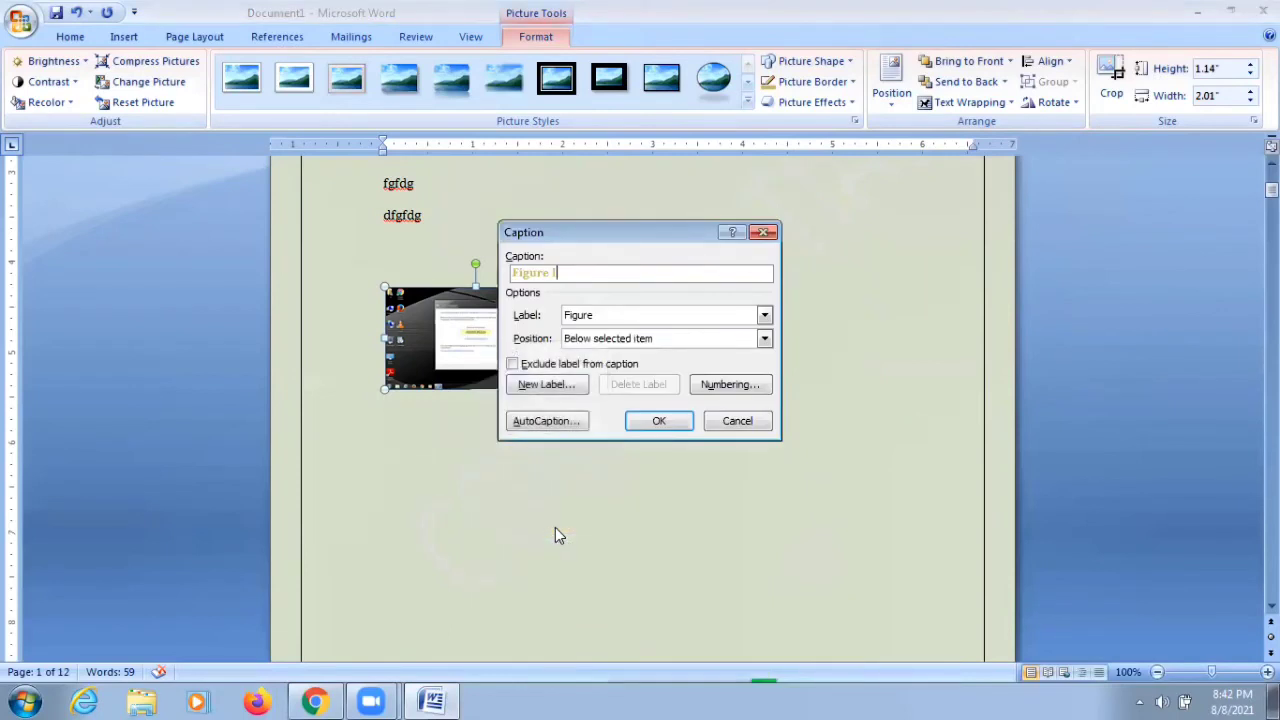
pyautogui.click(645, 422)
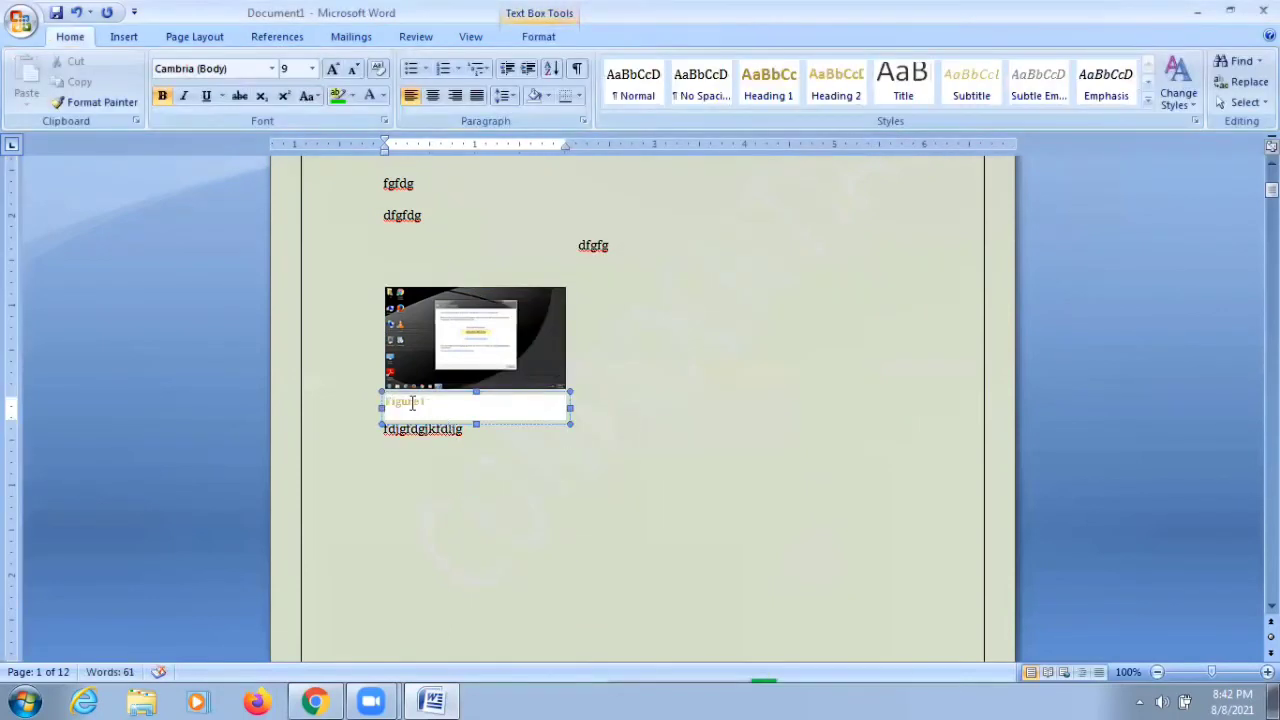
pyautogui.moveTo(382, 401); pyautogui.dragTo(388, 322)
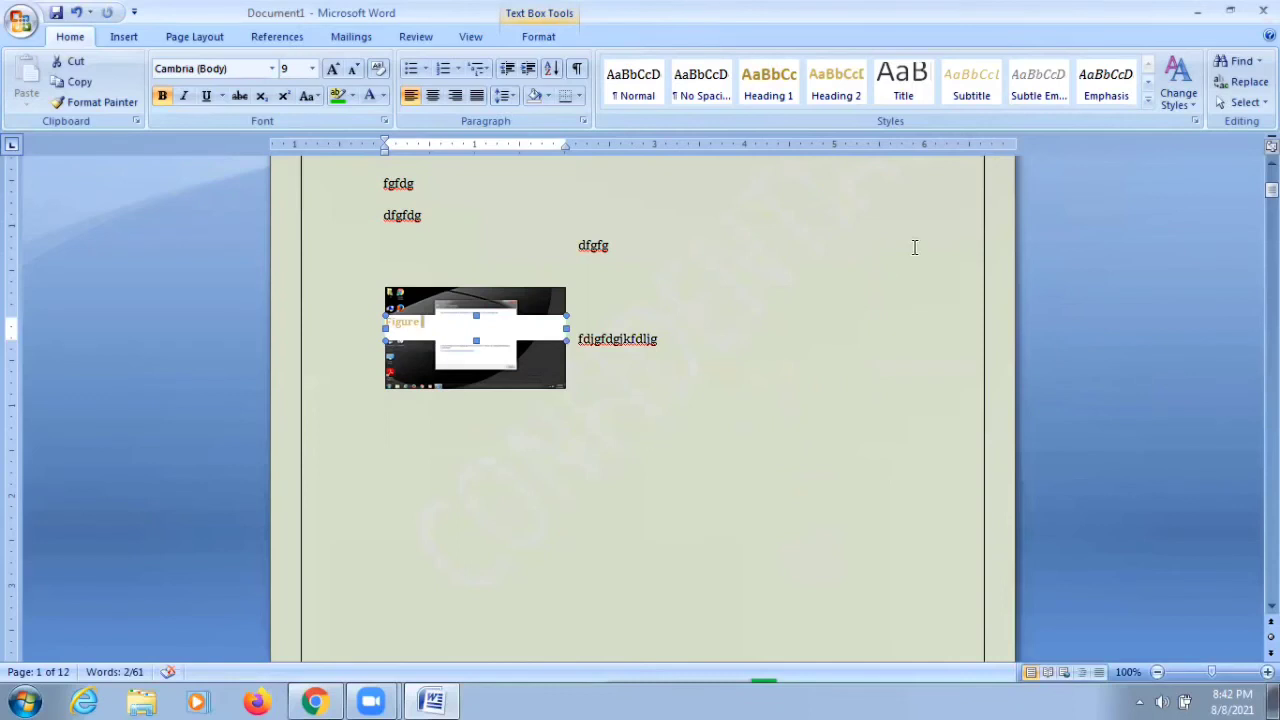
pyautogui.click(220, 40)
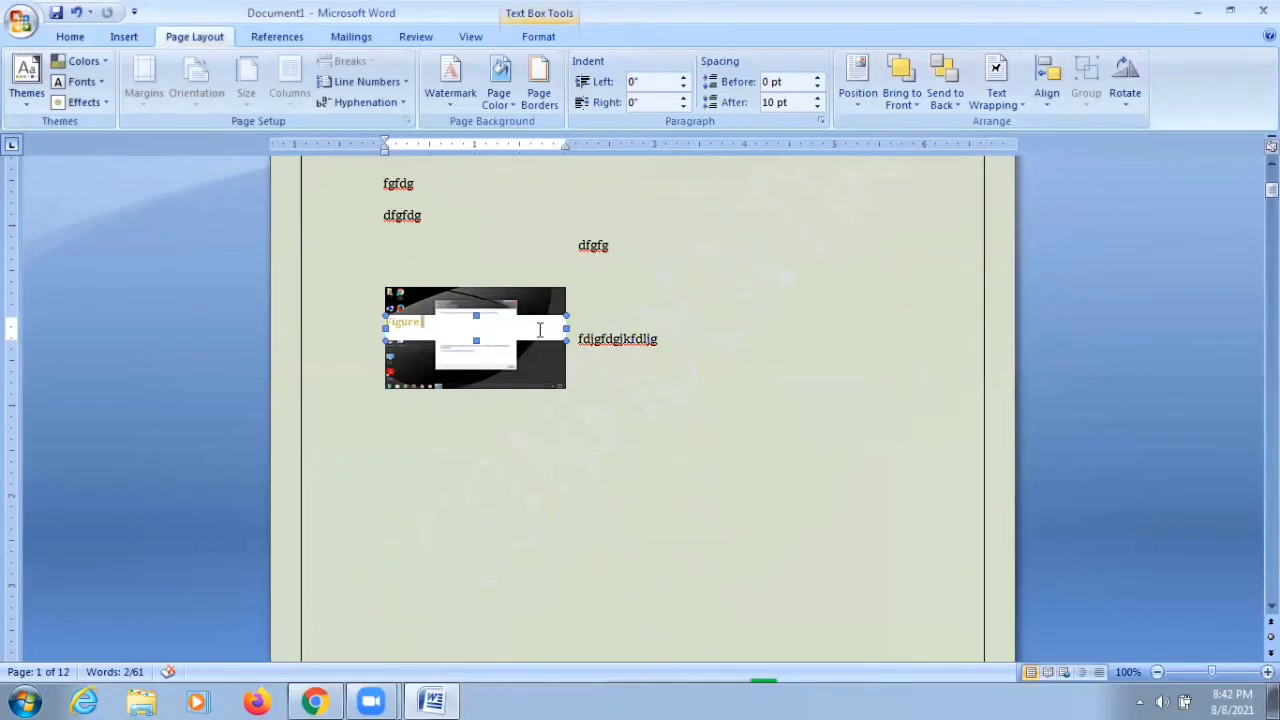
# - Send the caption box backward, widen it on both sides, and bring it forward
pyautogui.click(940, 80)
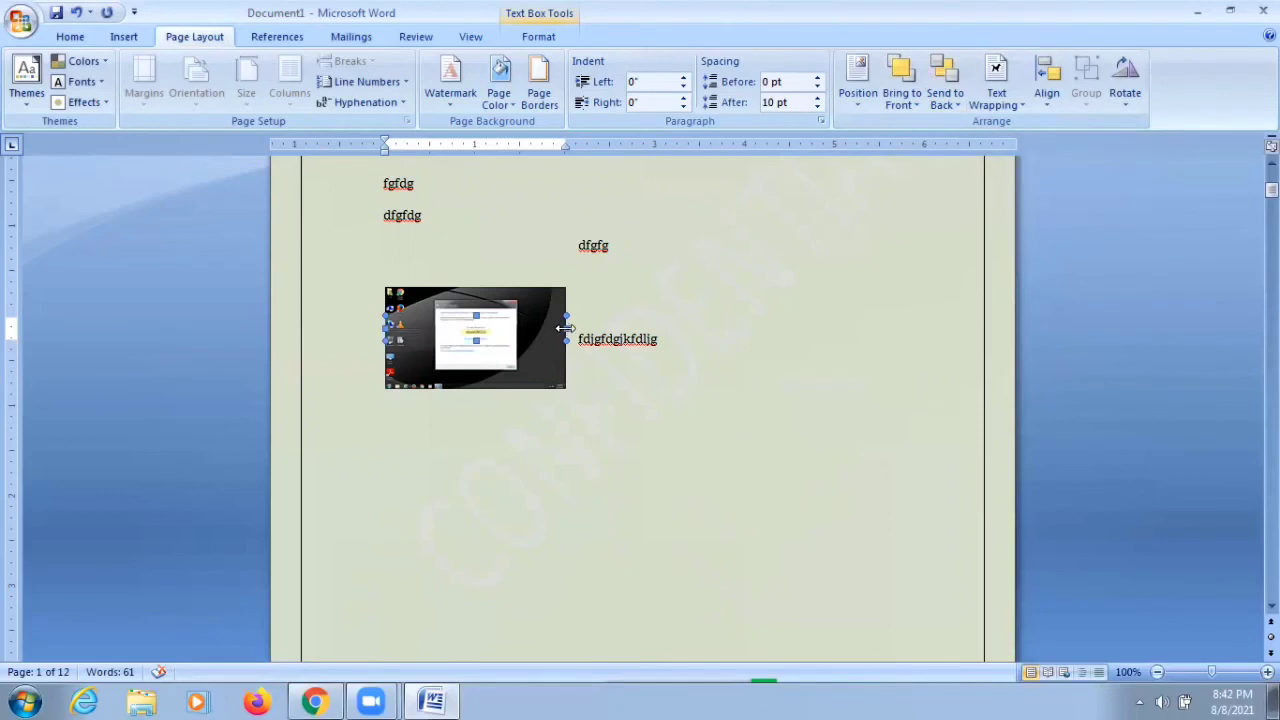
pyautogui.moveTo(565, 328); pyautogui.dragTo(687, 328)
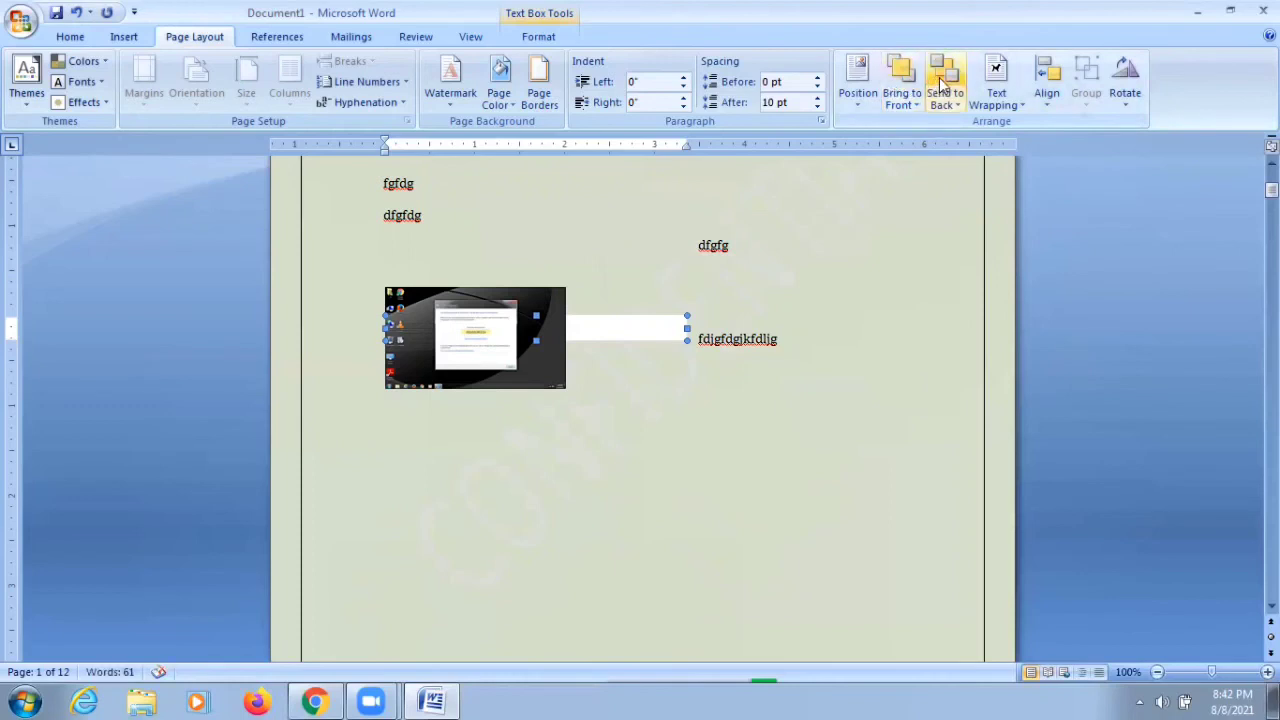
pyautogui.click(905, 85)
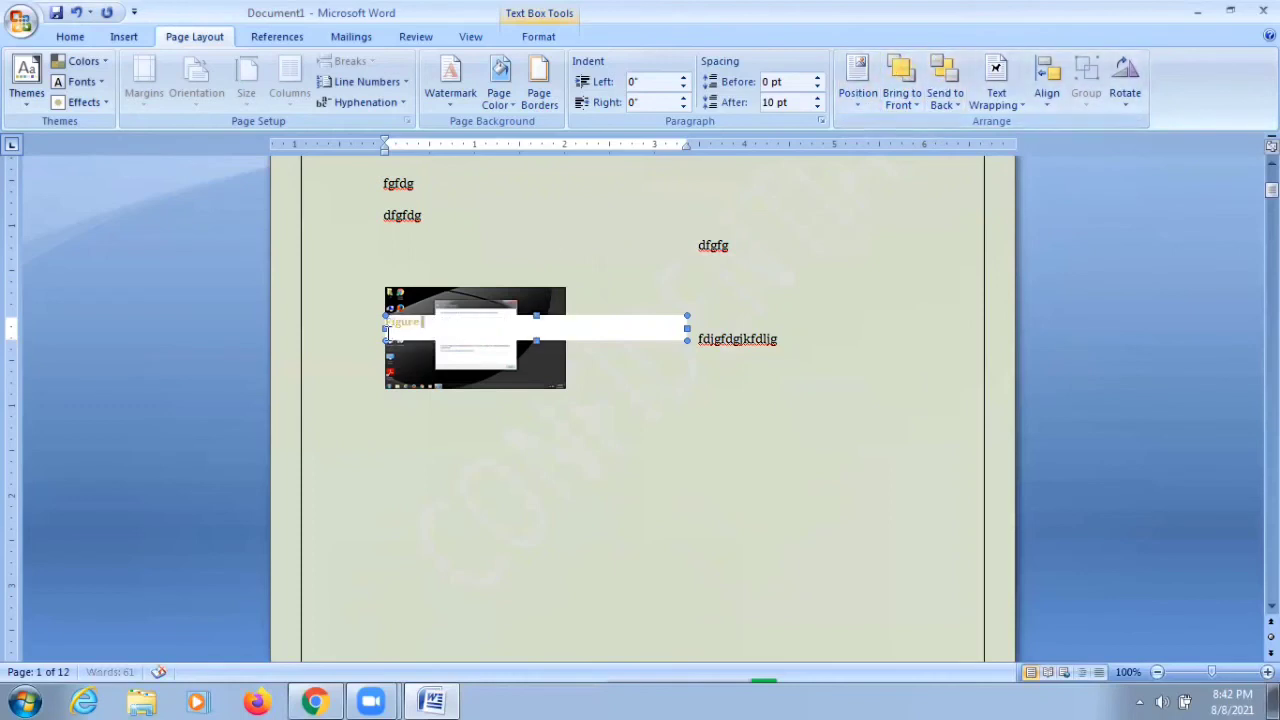
pyautogui.moveTo(354, 329); pyautogui.dragTo(351, 329)
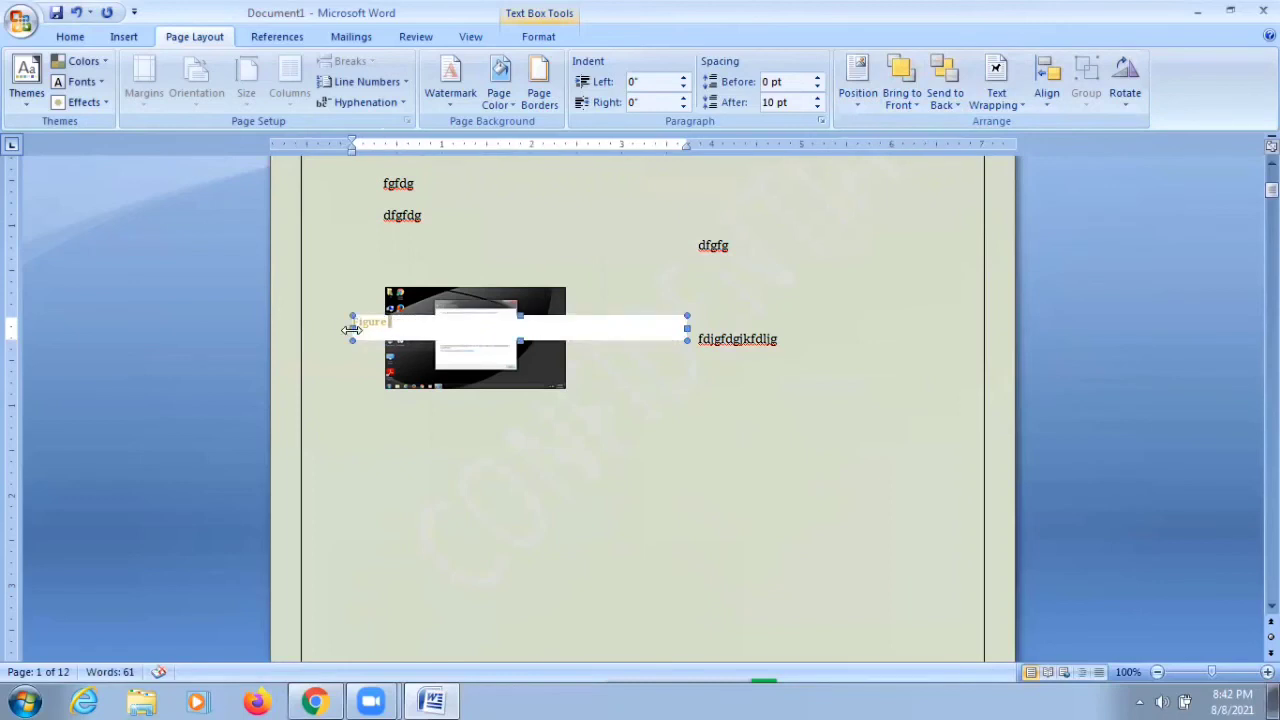
# - Try Tight, In Line, Behind Text and In Front of Text wrapping on the caption box
pyautogui.click(1018, 108)
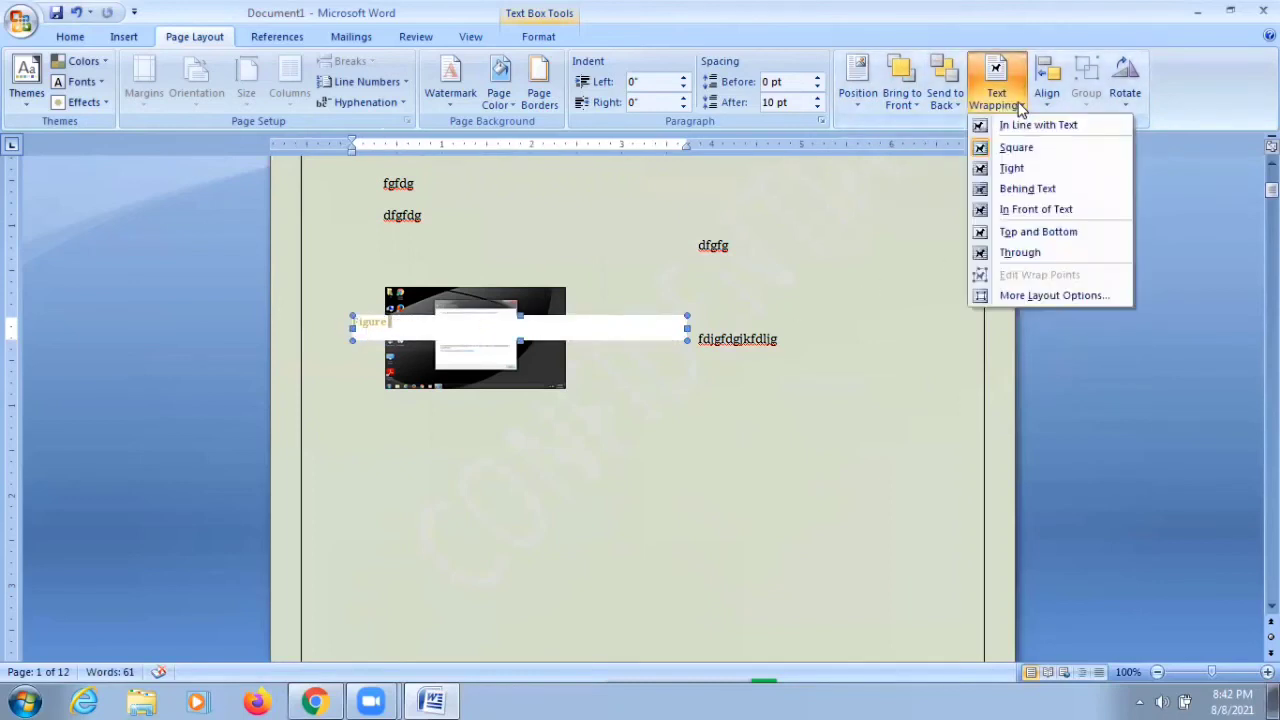
pyautogui.click(1022, 168)
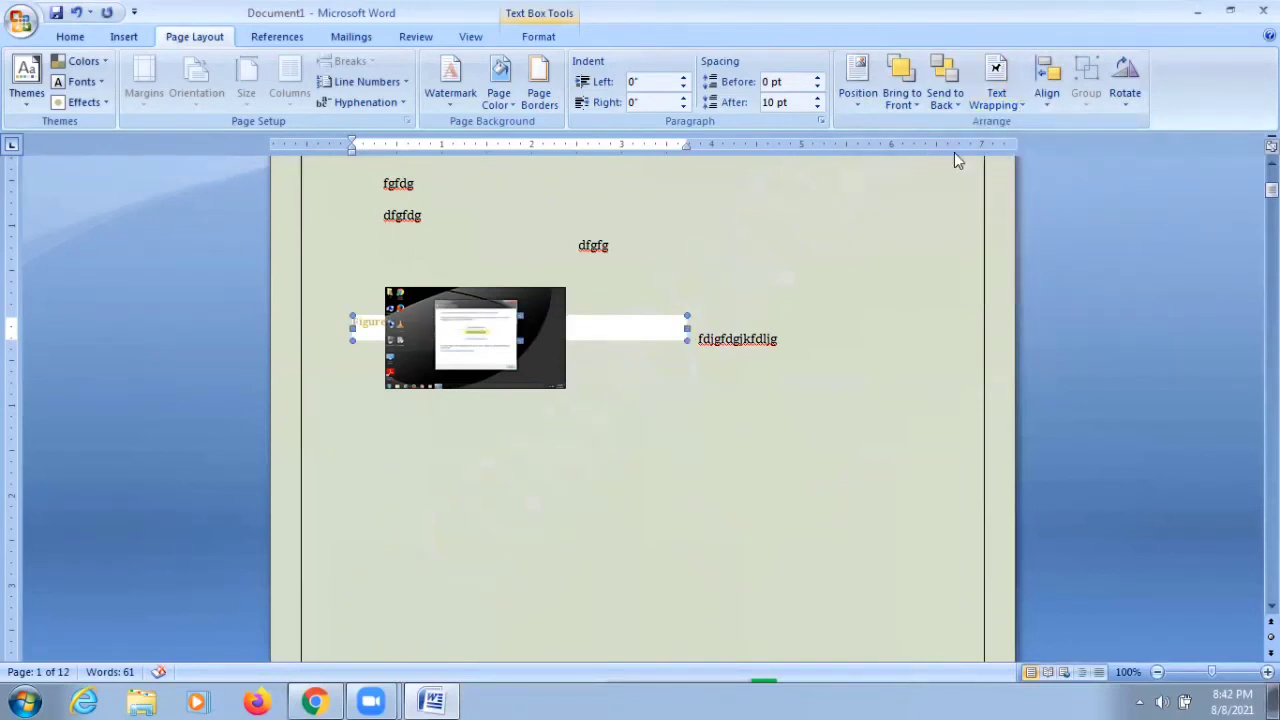
pyautogui.click(998, 98)
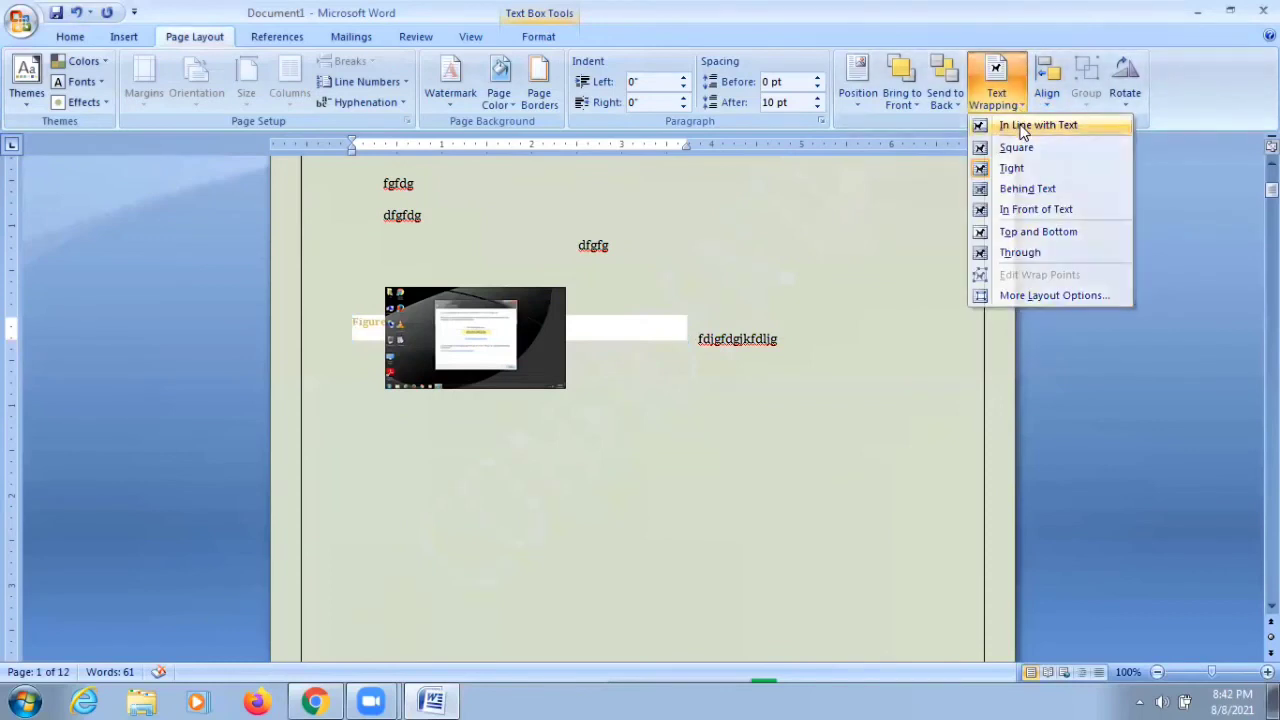
pyautogui.click(1022, 128)
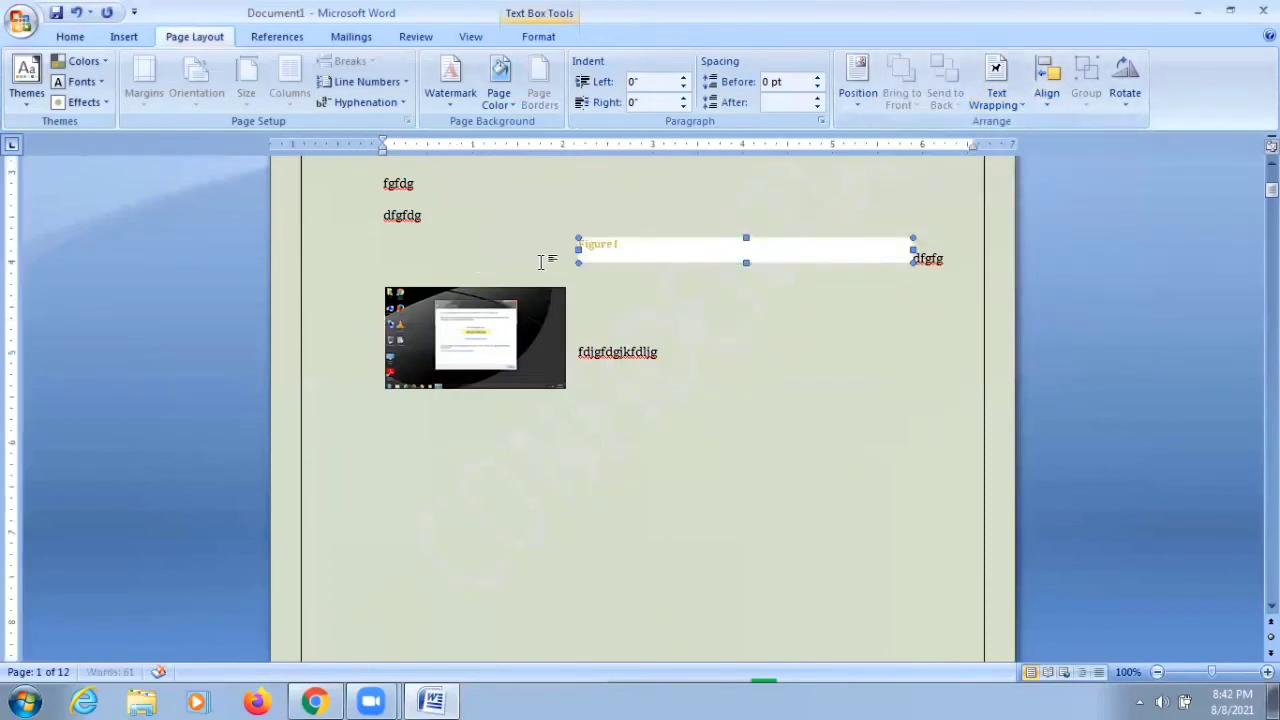
pyautogui.click(1021, 101)
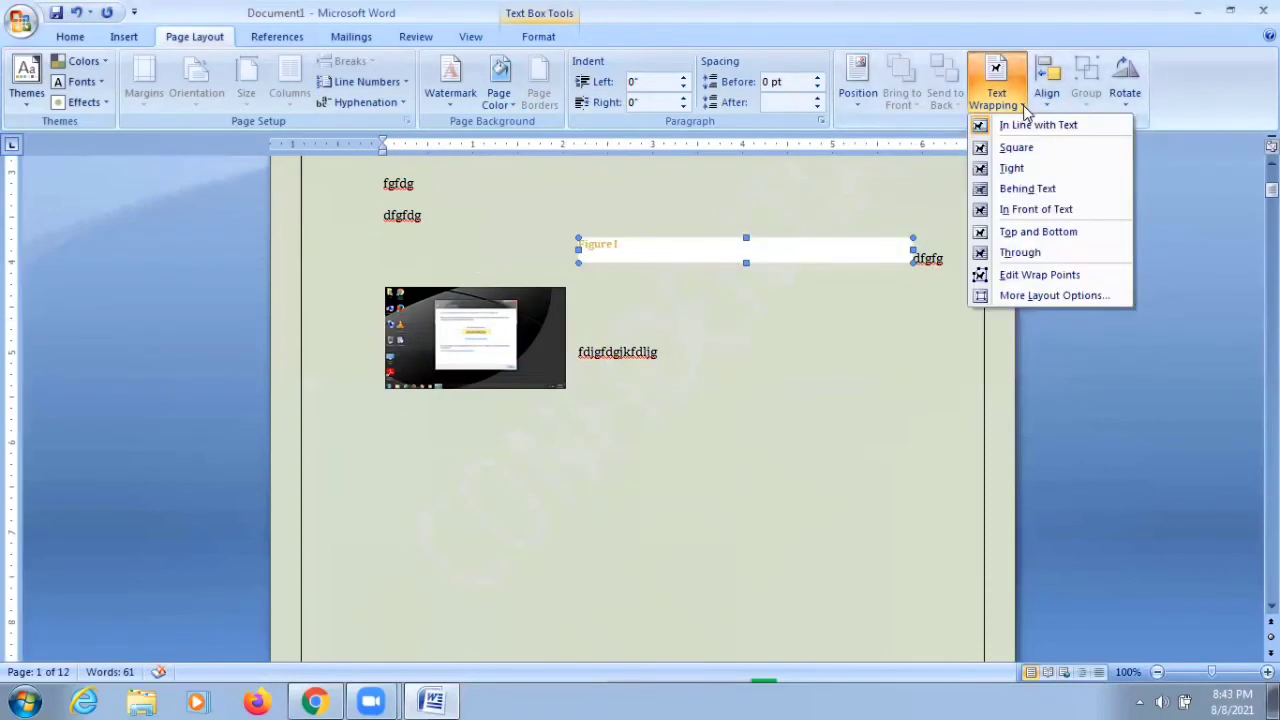
pyautogui.click(1031, 186)
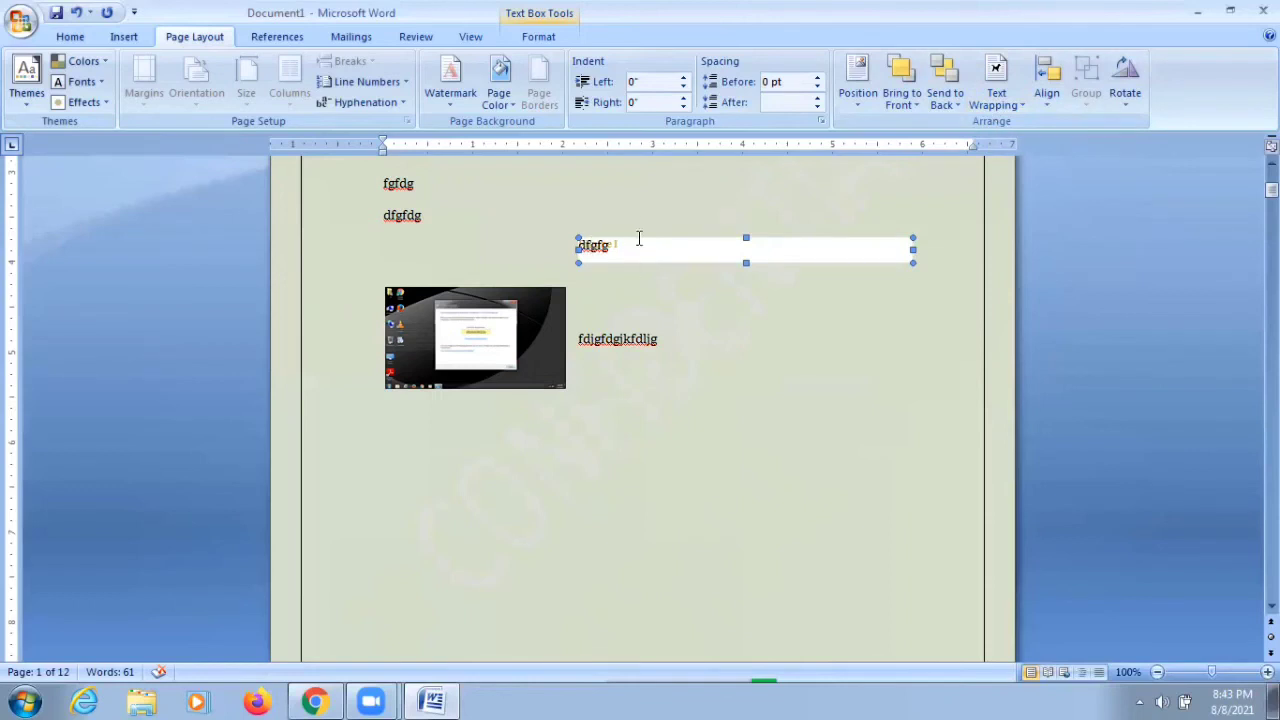
pyautogui.click(1018, 102)
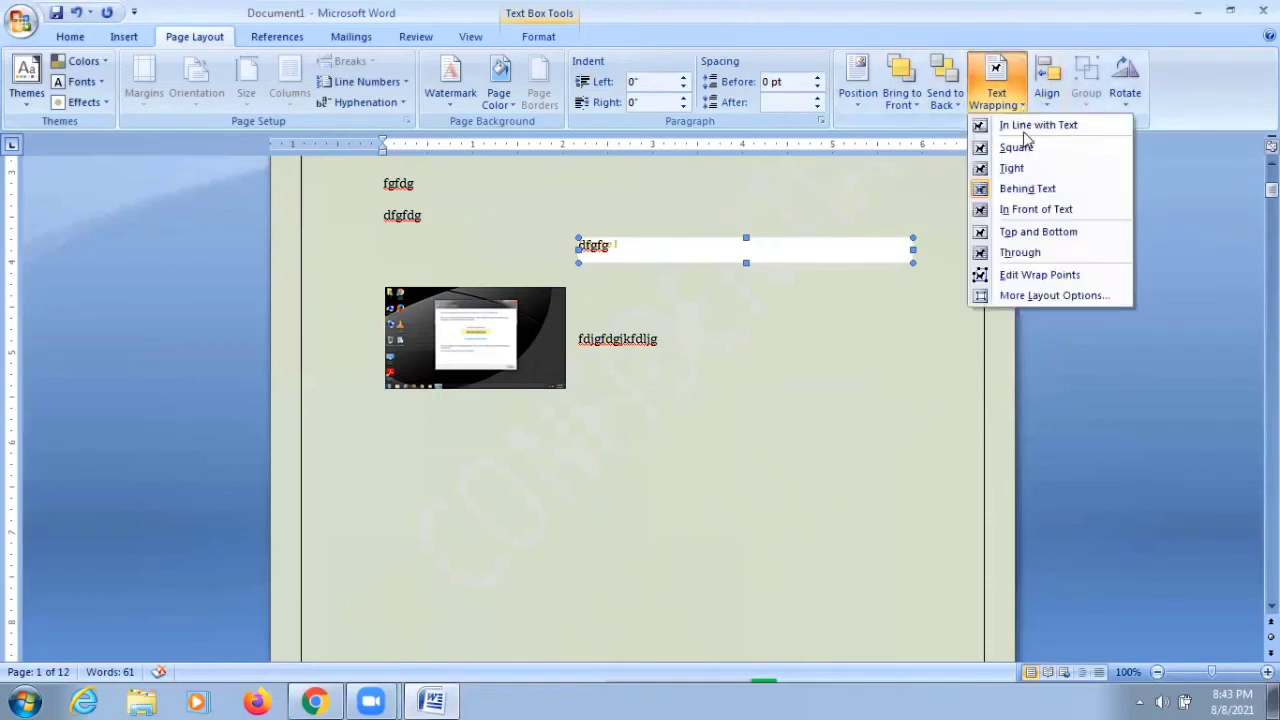
pyautogui.click(1031, 212)
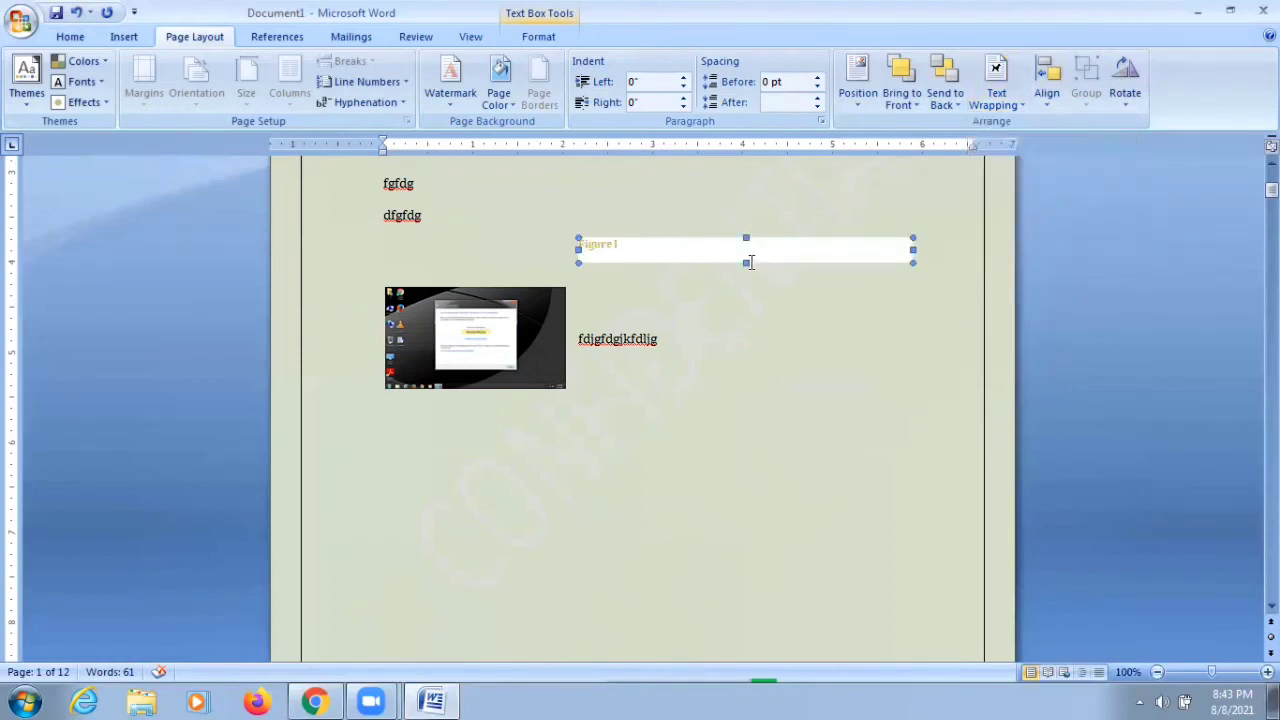
pyautogui.click(1000, 100)
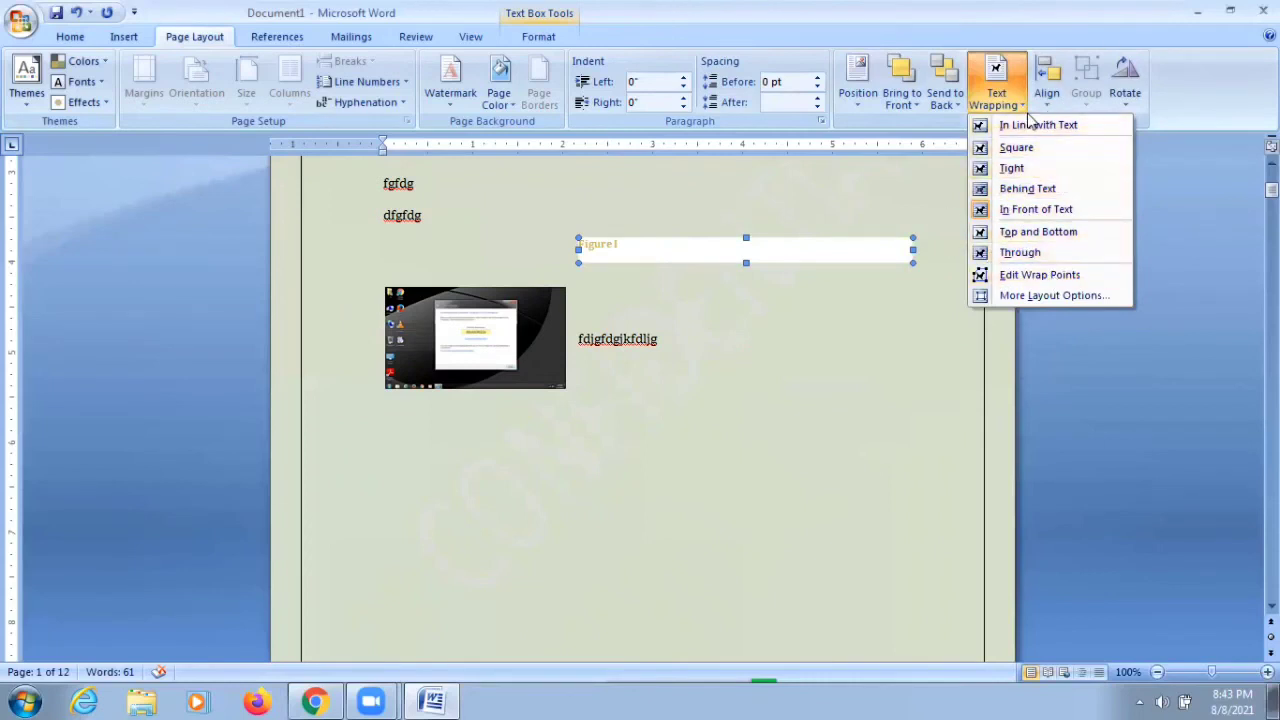
pyautogui.click(845, 204)
# - Align the caption box centre, then left, and finally to the right margin
pyautogui.click(1046, 85)
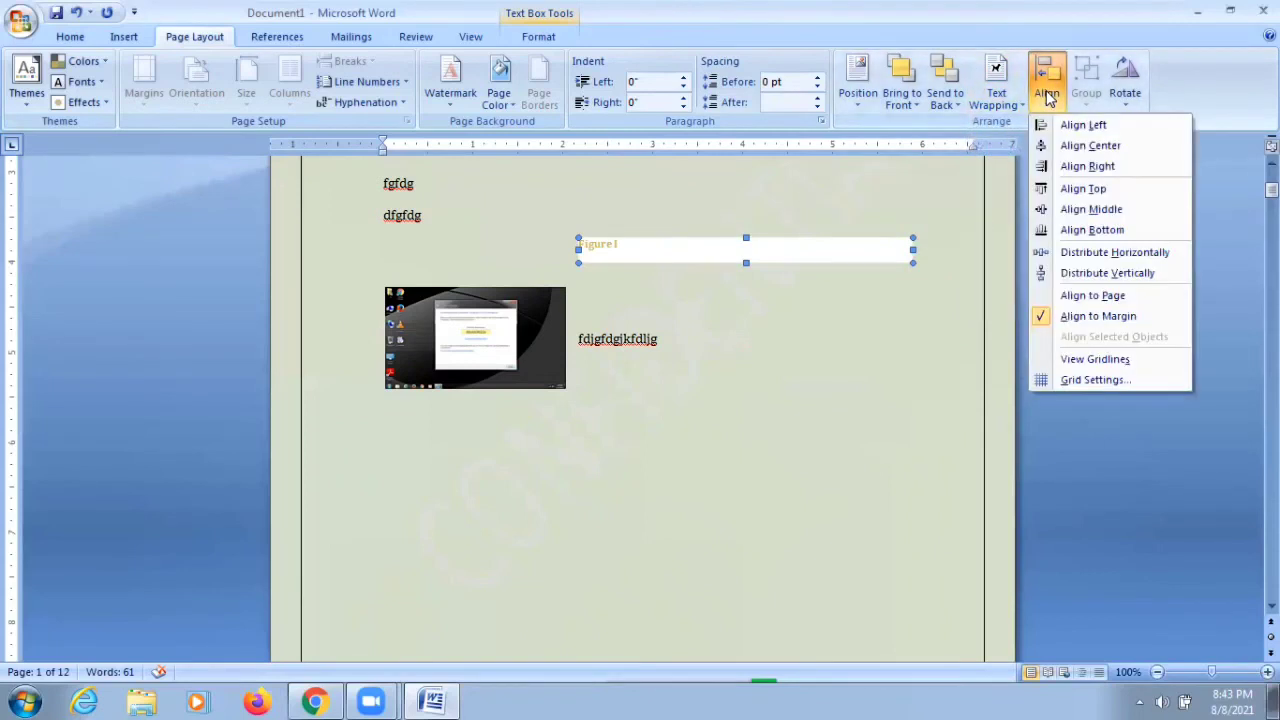
pyautogui.click(1071, 147)
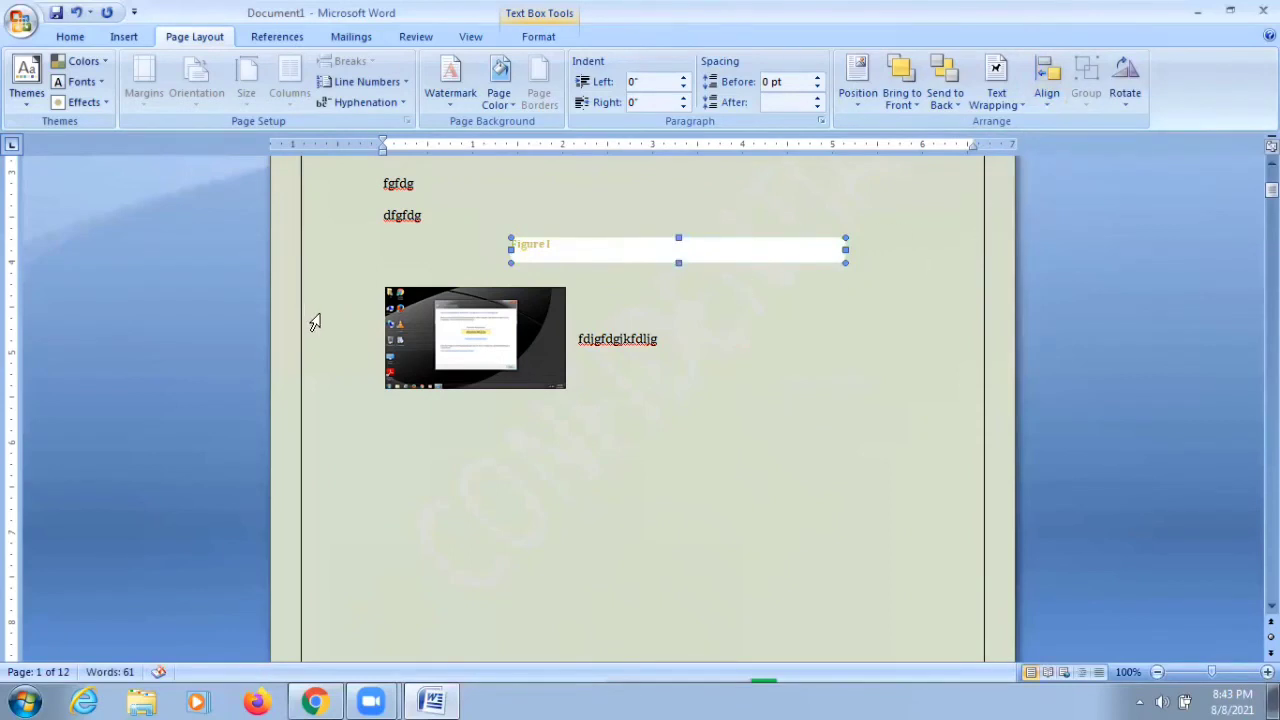
pyautogui.click(1053, 104)
pyautogui.click(1081, 126)
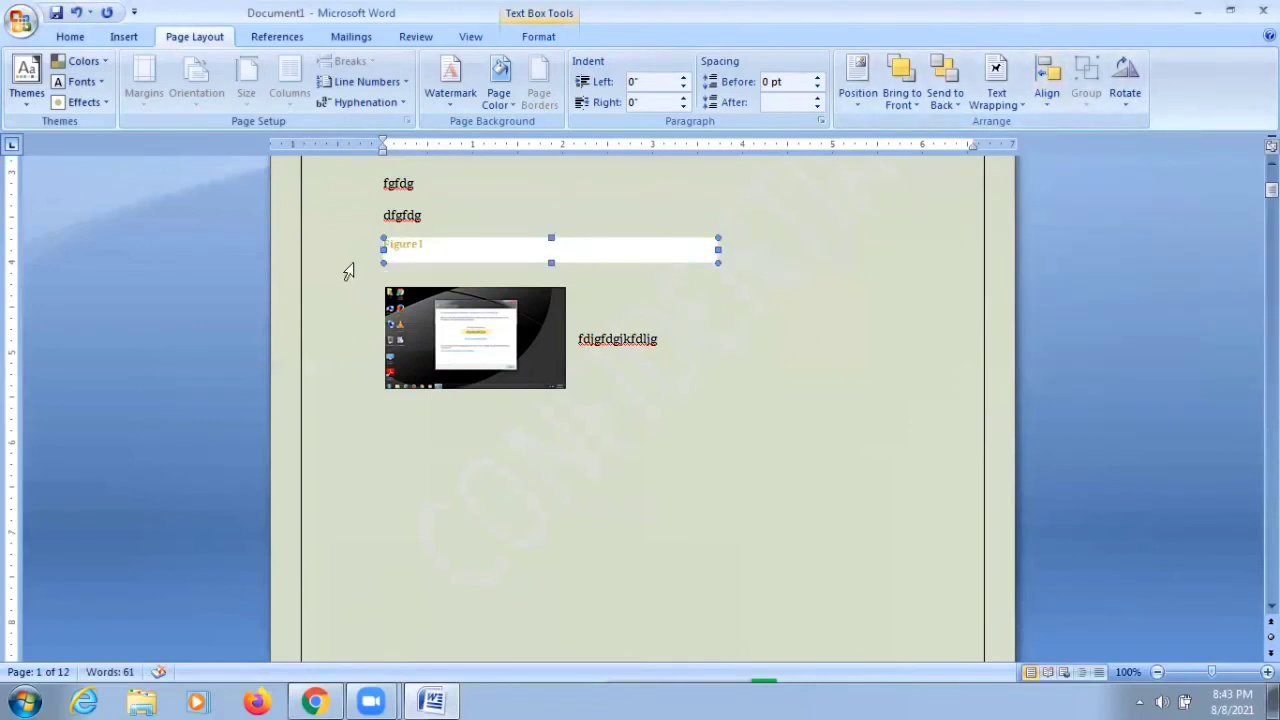
pyautogui.click(1046, 102)
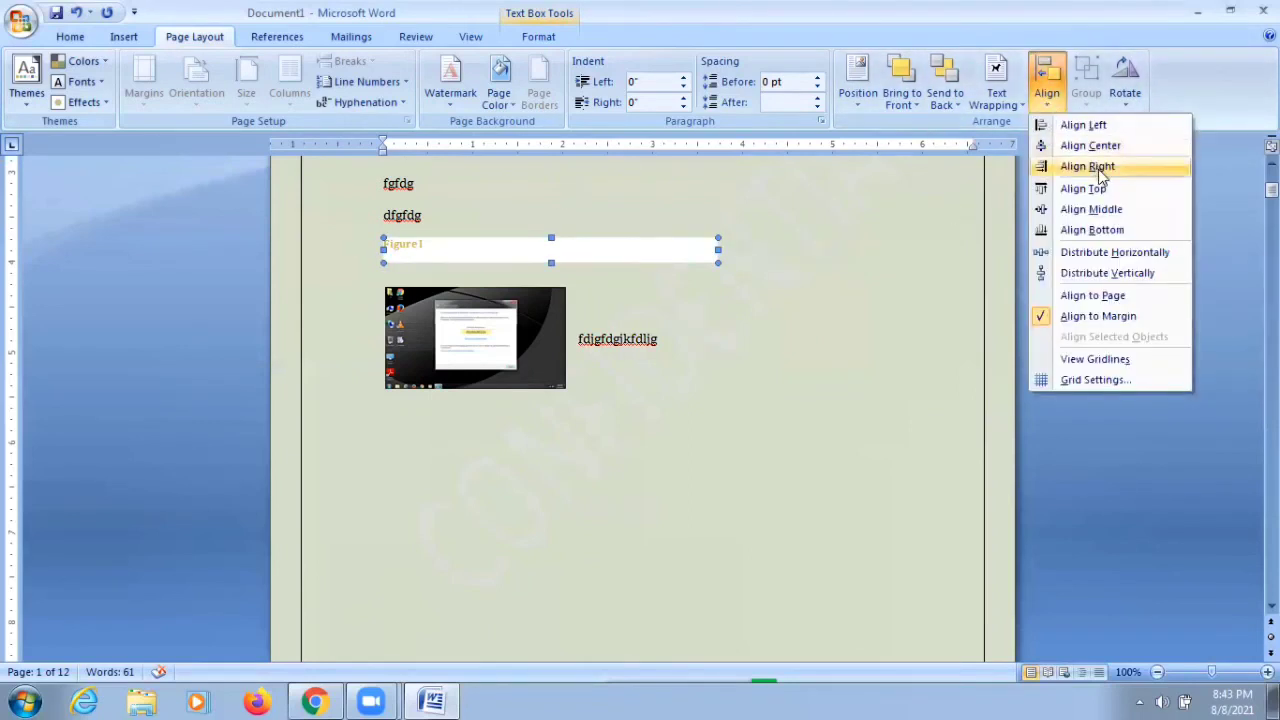
pyautogui.click(1096, 168)
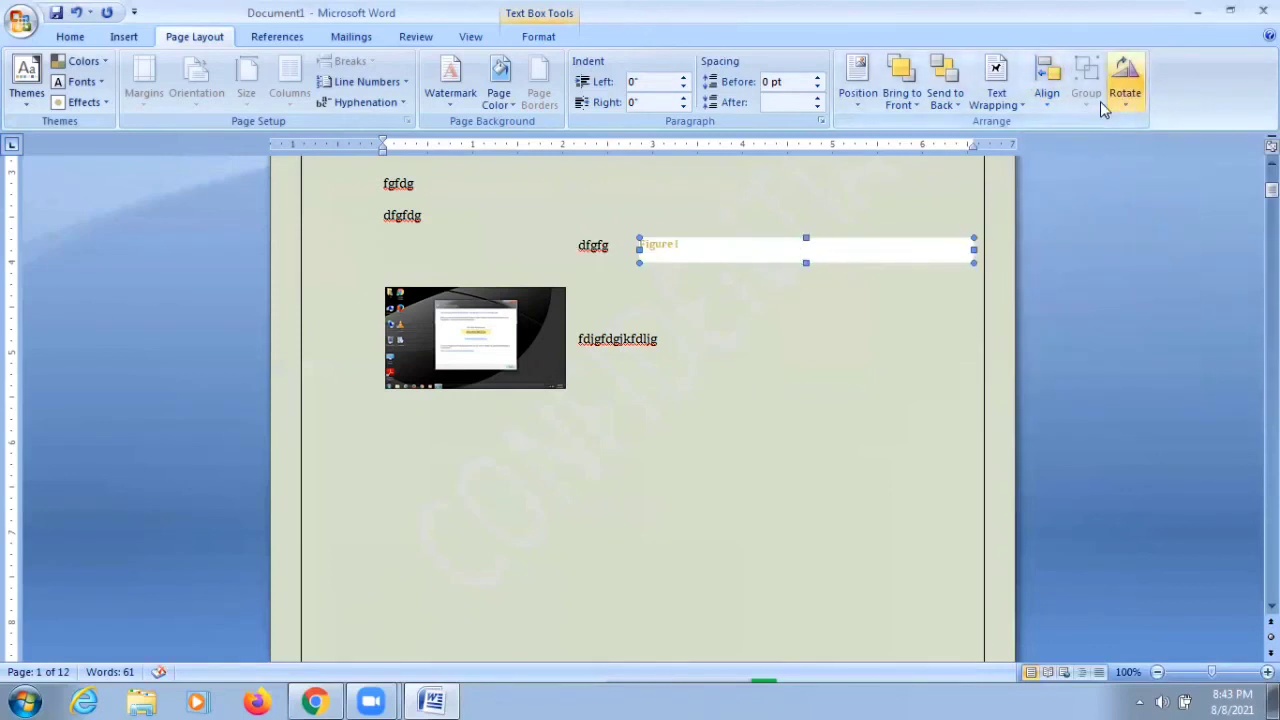
# - Check the caption box's More Rotation Options and close the dialog without changes
pyautogui.click(1127, 95)
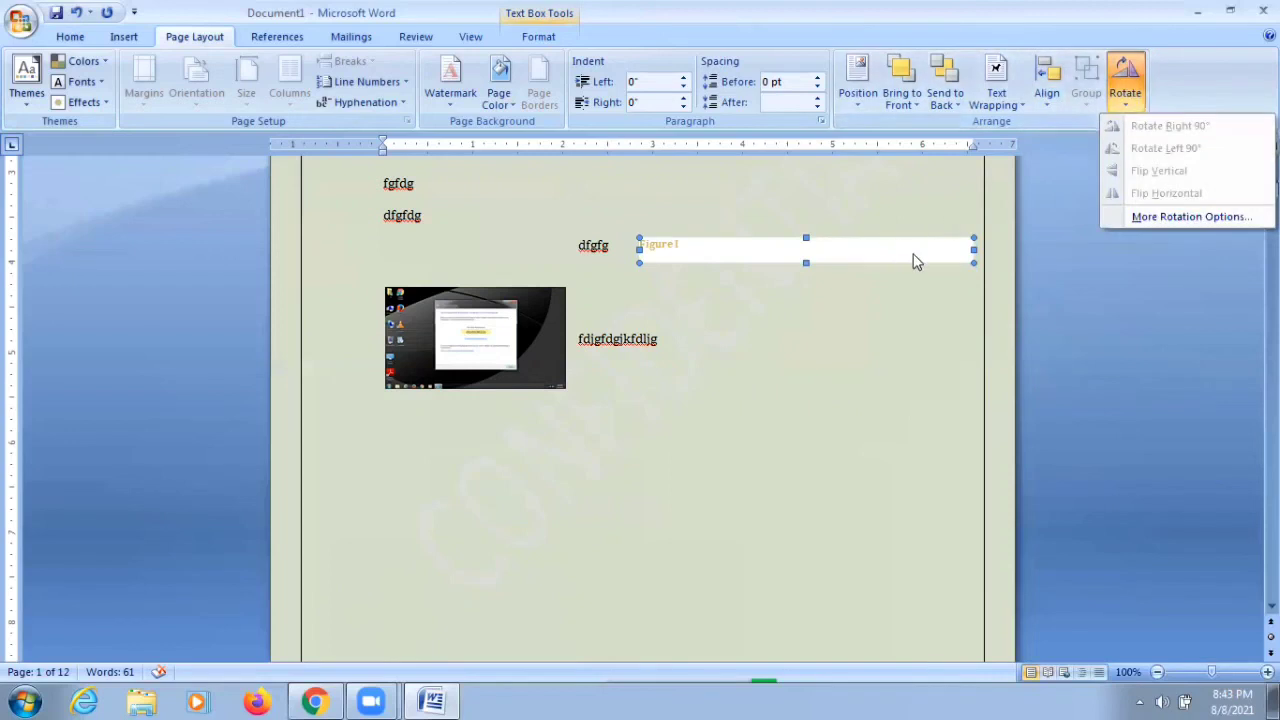
pyautogui.click(970, 242)
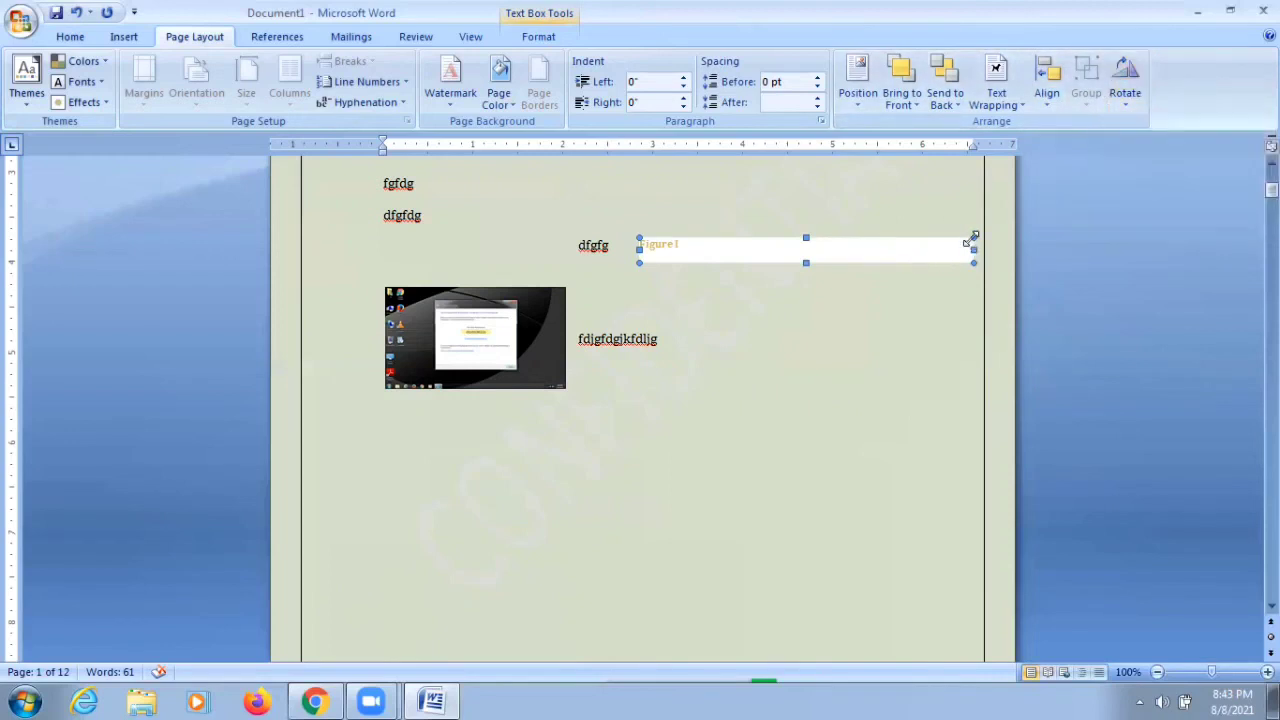
pyautogui.click(1124, 100)
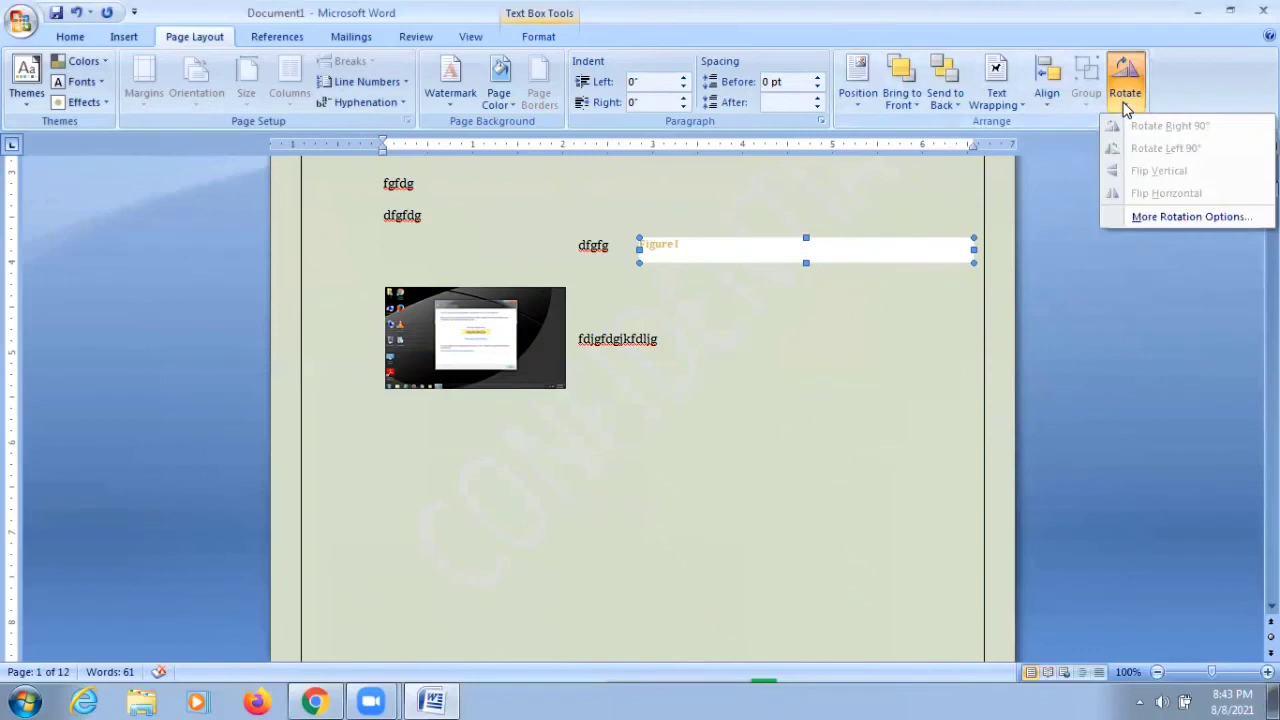
pyautogui.click(1149, 216)
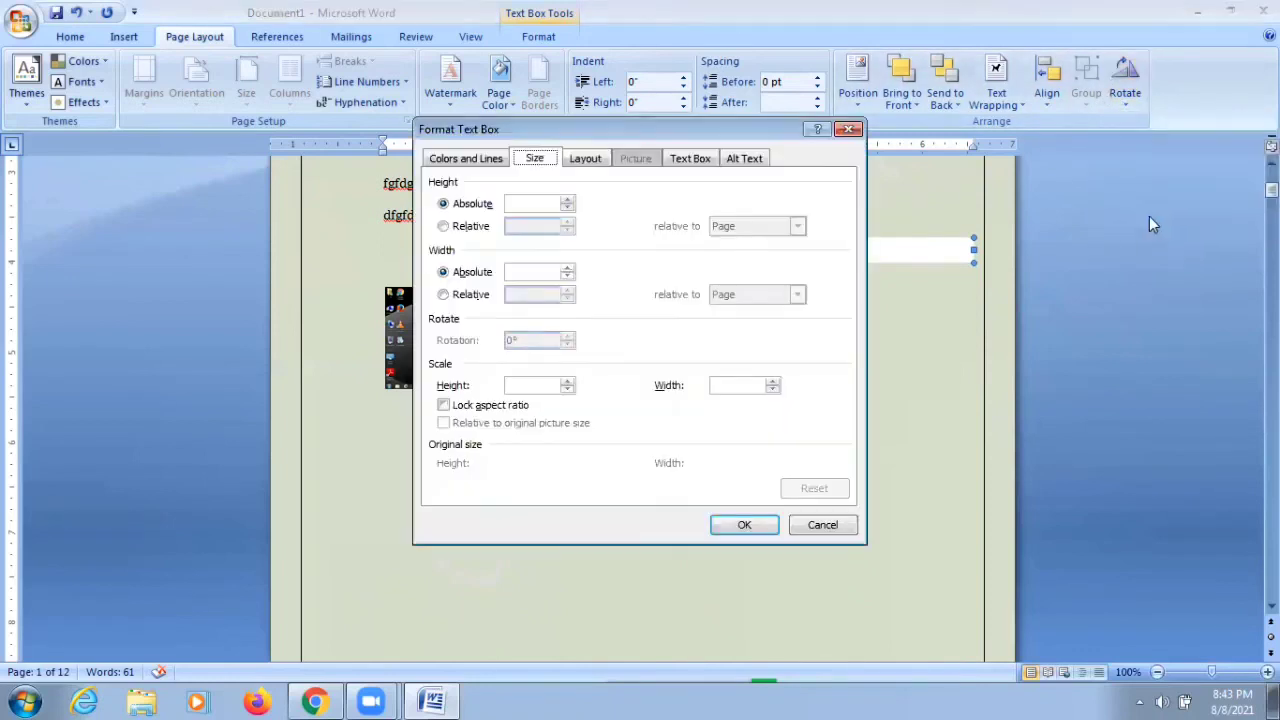
pyautogui.click(482, 160)
pyautogui.click(848, 130)
# - Rotate the screenshot picture right 90°, flip it vertically and horizontally, then tilt it freely
pyautogui.click(465, 350)
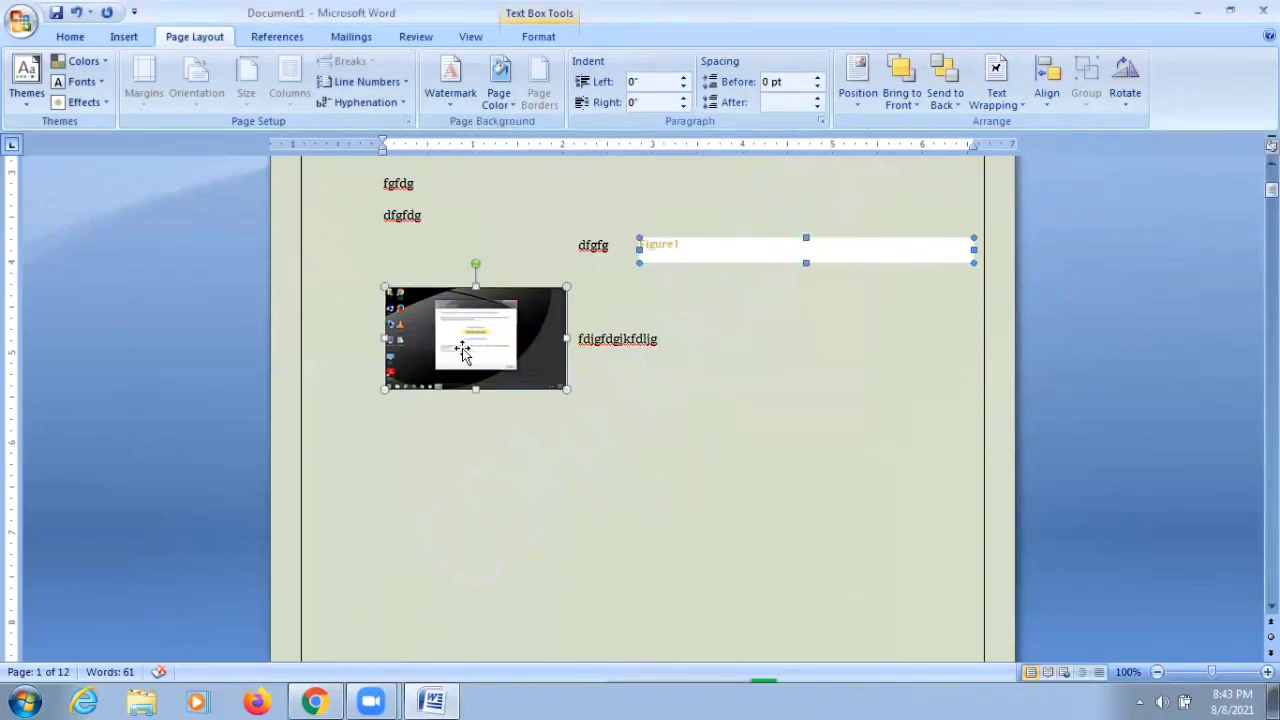
pyautogui.click(1124, 85)
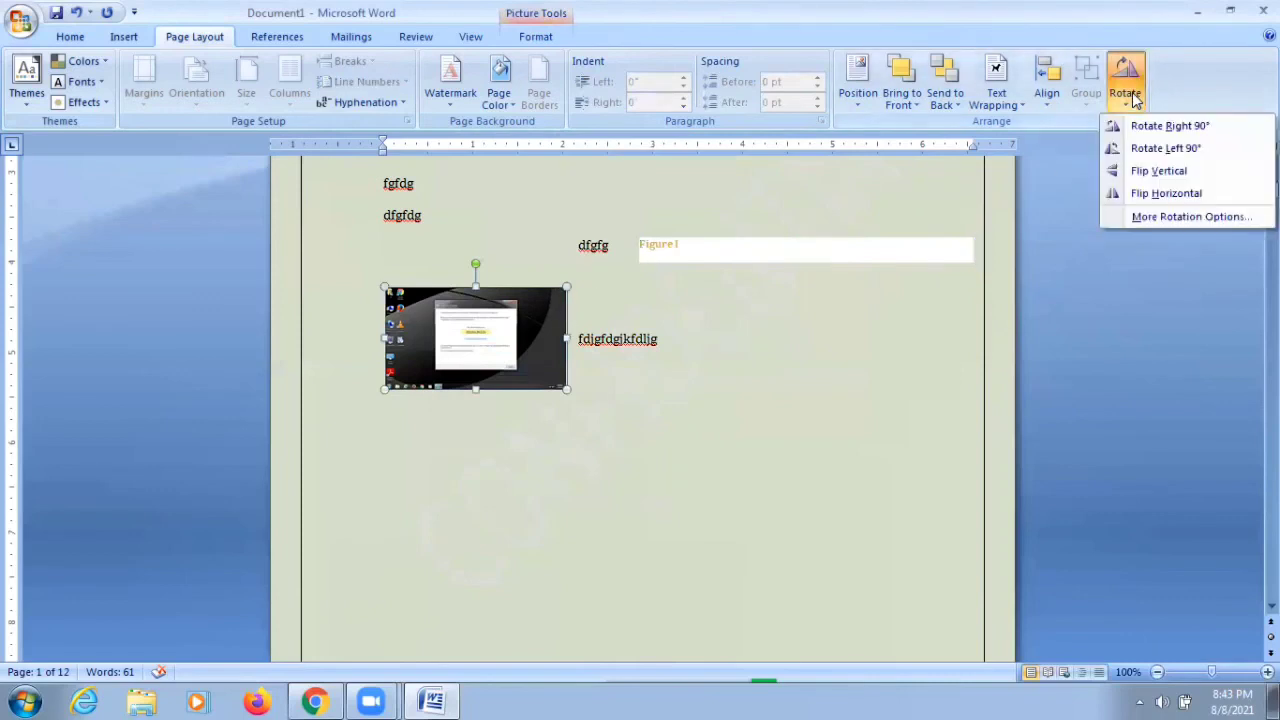
pyautogui.click(1138, 126)
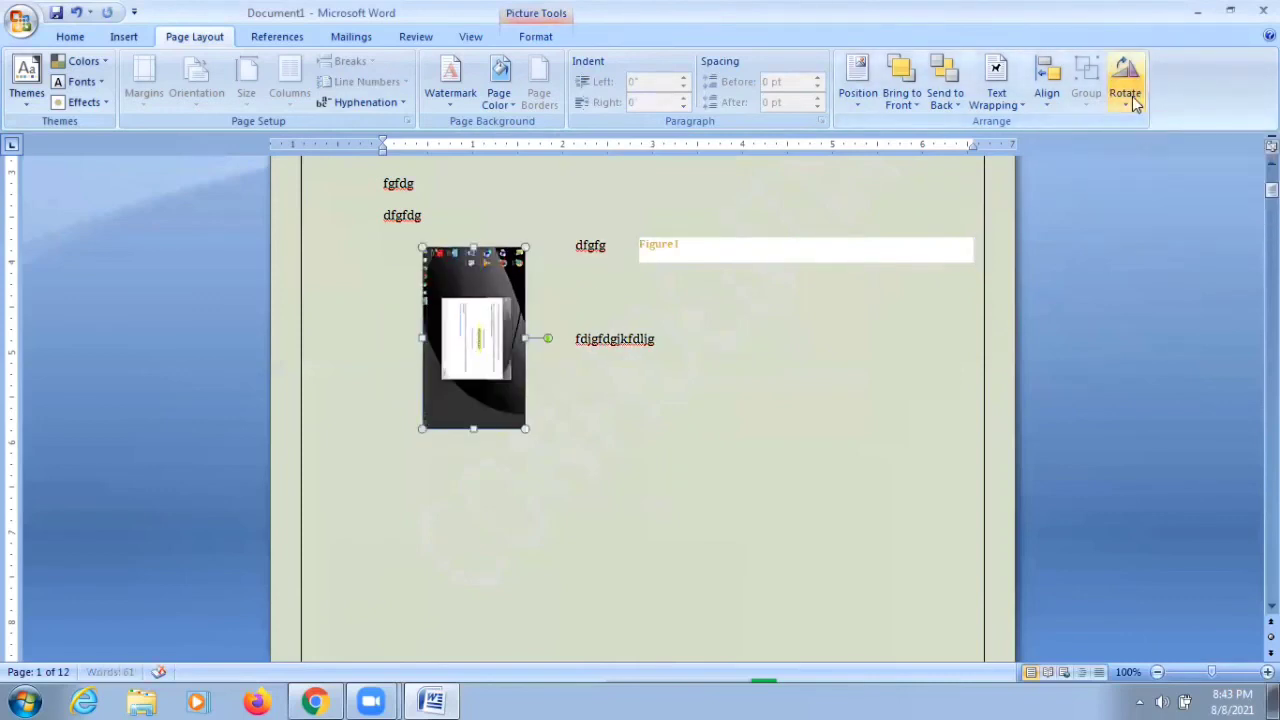
pyautogui.click(1126, 85)
pyautogui.click(1157, 171)
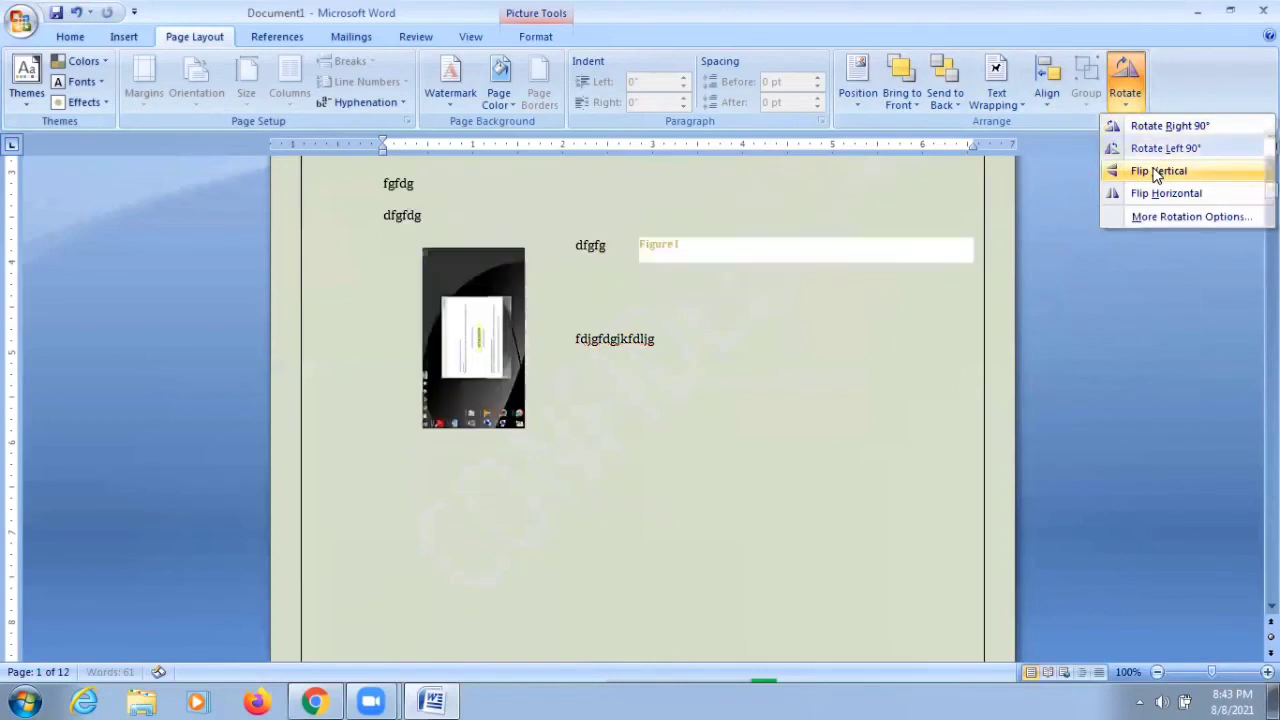
pyautogui.click(1128, 108)
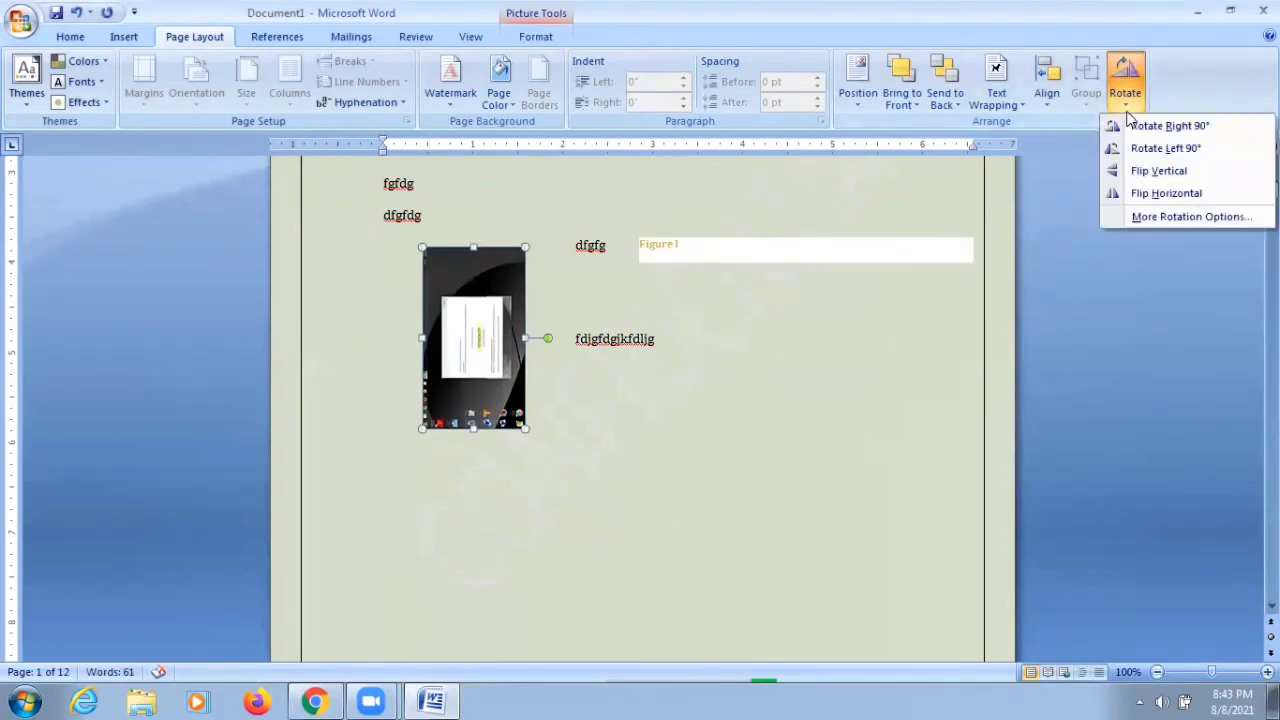
pyautogui.click(1140, 195)
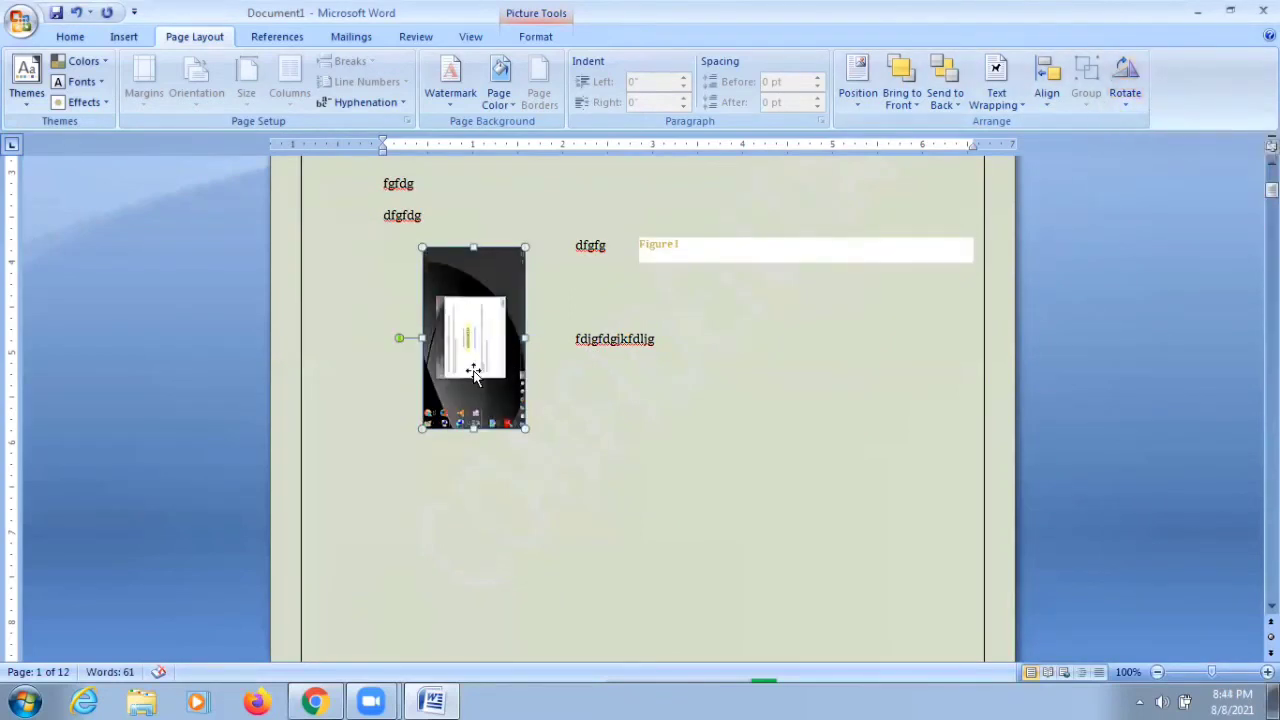
pyautogui.moveTo(397, 340); pyautogui.dragTo(422, 360)
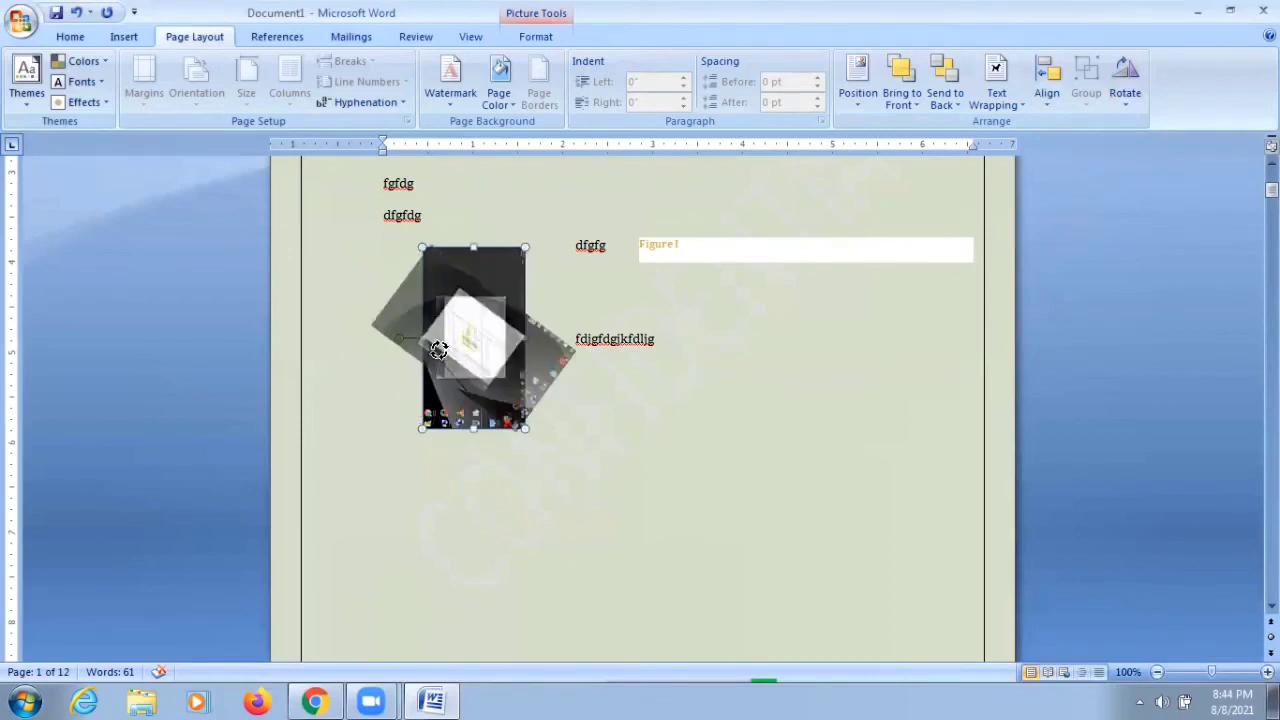
pyautogui.moveTo(422, 360); pyautogui.dragTo(471, 300)
pyautogui.click(691, 363)
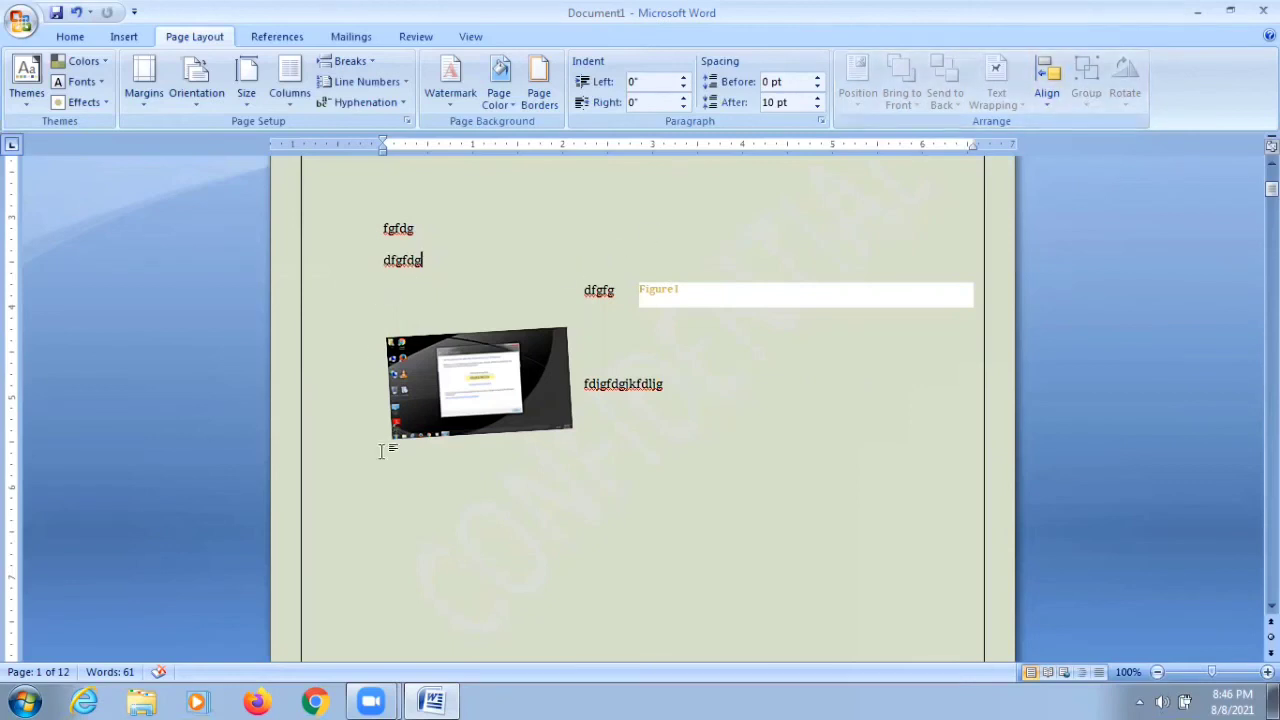
# - Delete the screenshot picture from the page
pyautogui.click(463, 424)
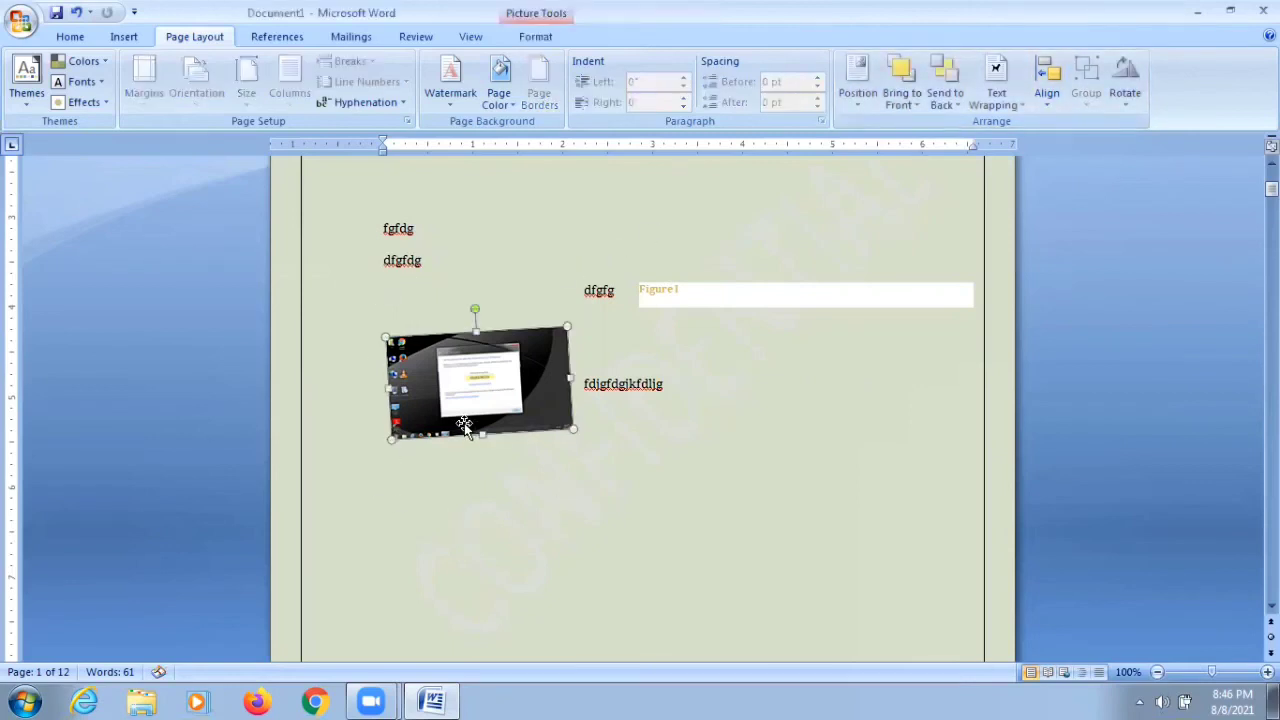
pyautogui.press('Delete')
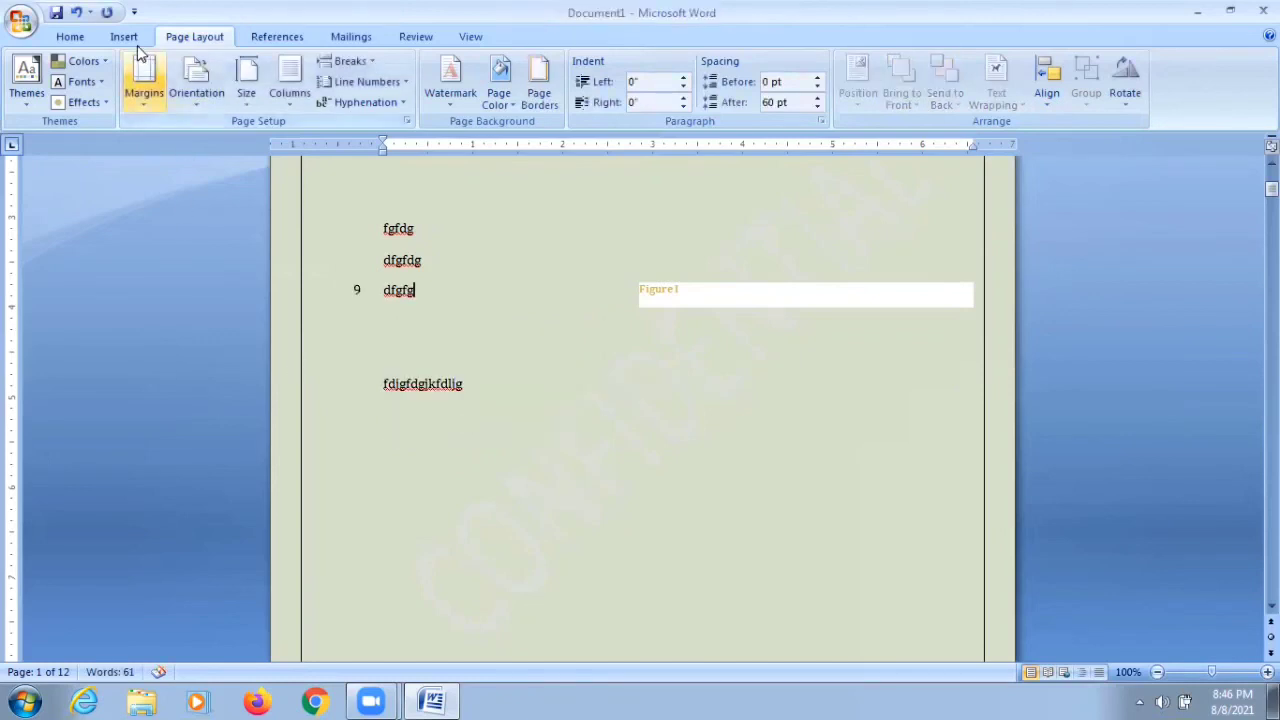
pyautogui.click(133, 38)
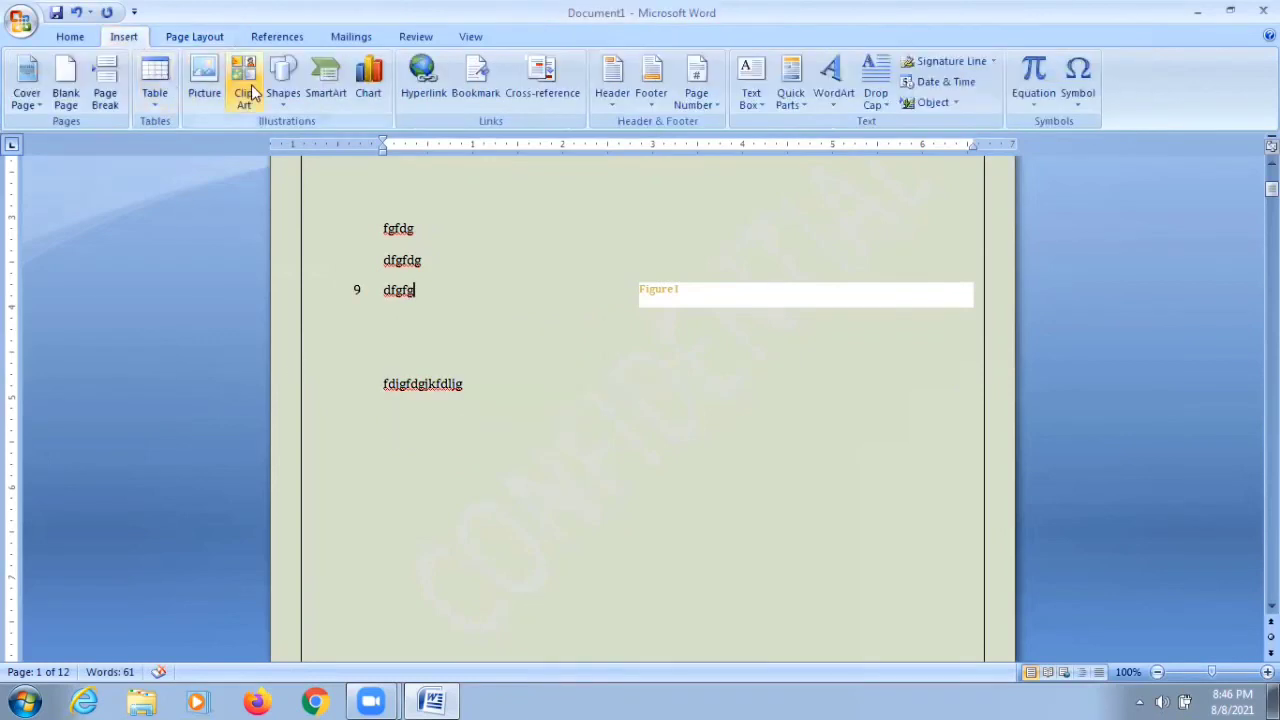
# - Draw a rectangle below fdjgfdgjkfdljg, a pentagon to its right and a triangle above the pentagon
pyautogui.click(283, 85)
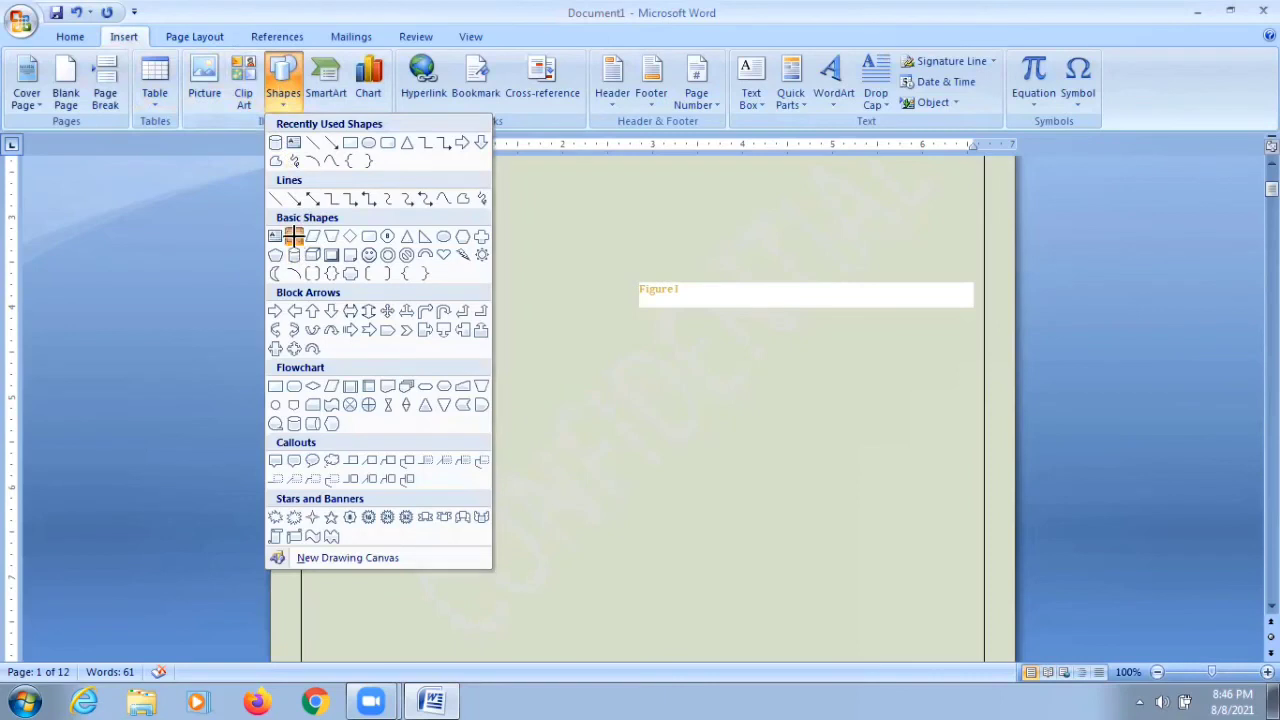
pyautogui.click(294, 237)
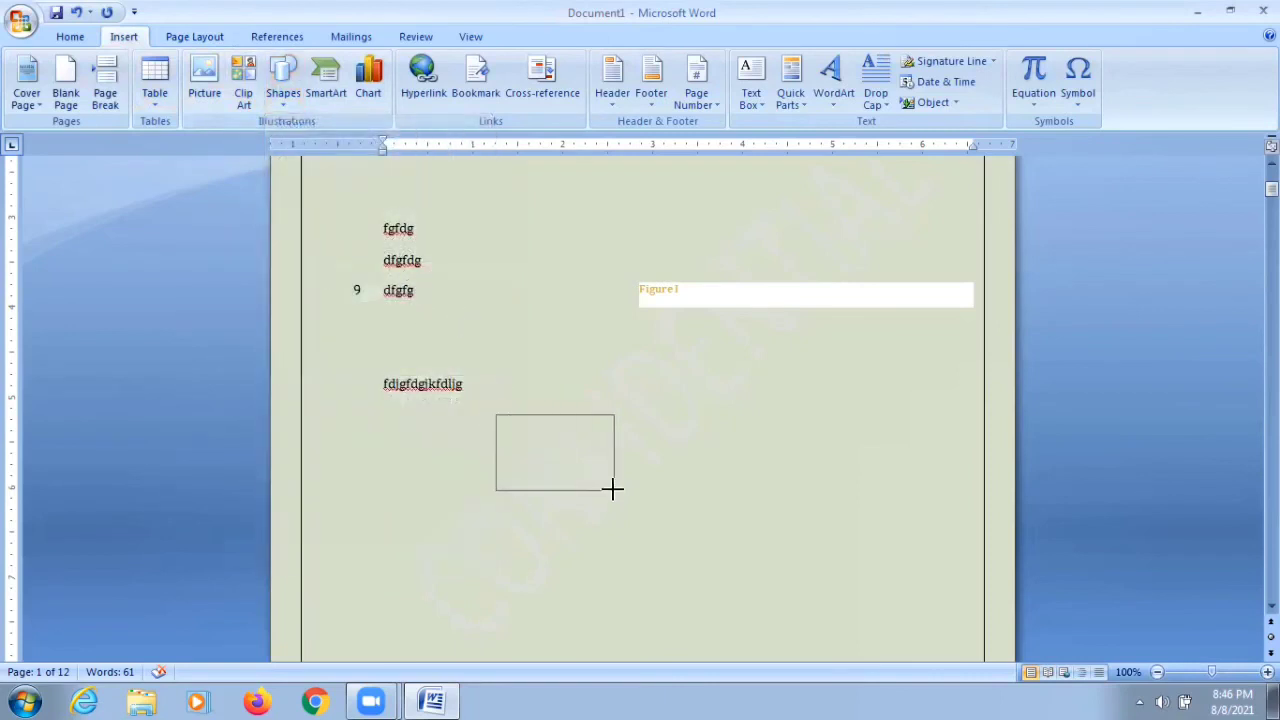
pyautogui.moveTo(494, 413); pyautogui.dragTo(615, 490)
pyautogui.click(131, 38)
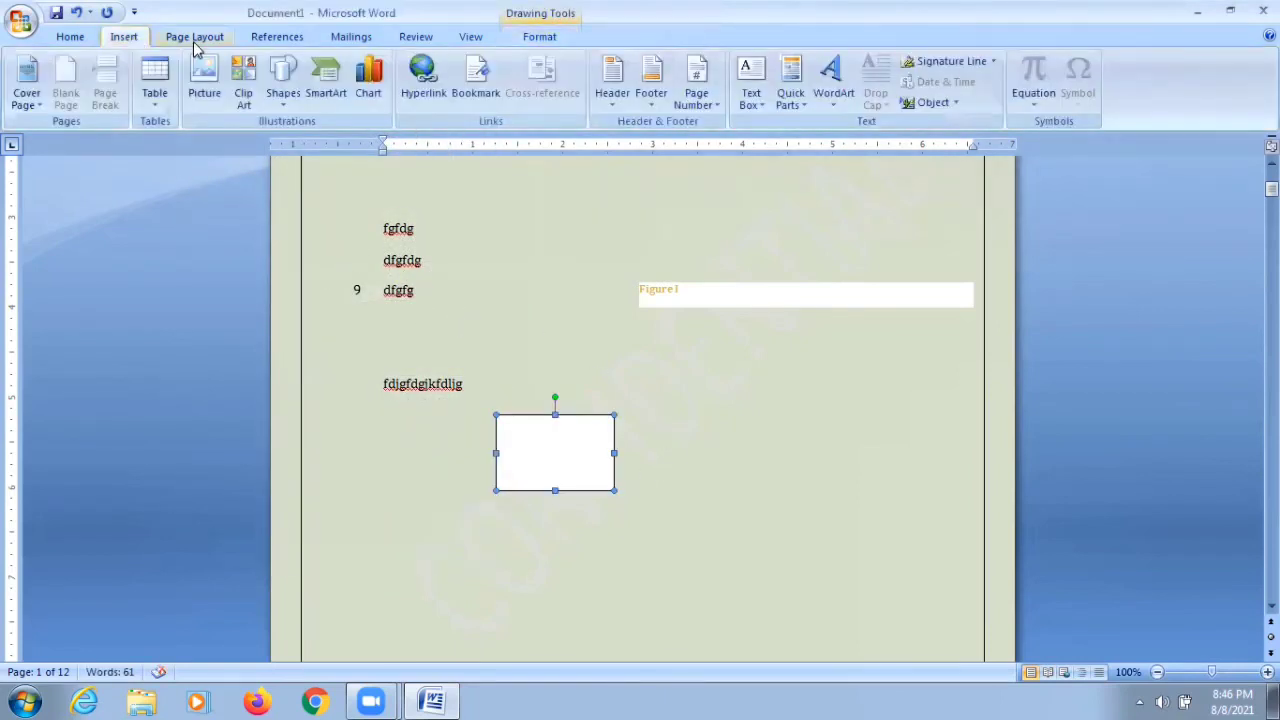
pyautogui.click(284, 95)
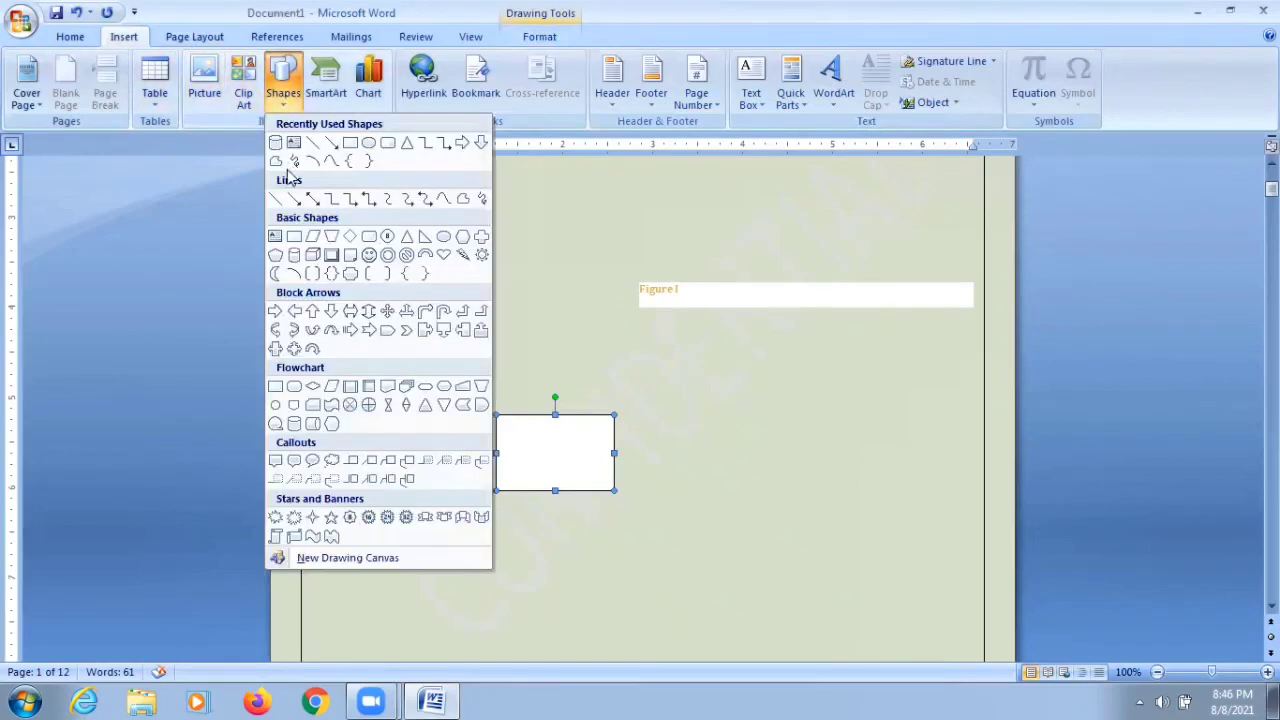
pyautogui.click(275, 255)
pyautogui.moveTo(681, 425); pyautogui.dragTo(797, 517)
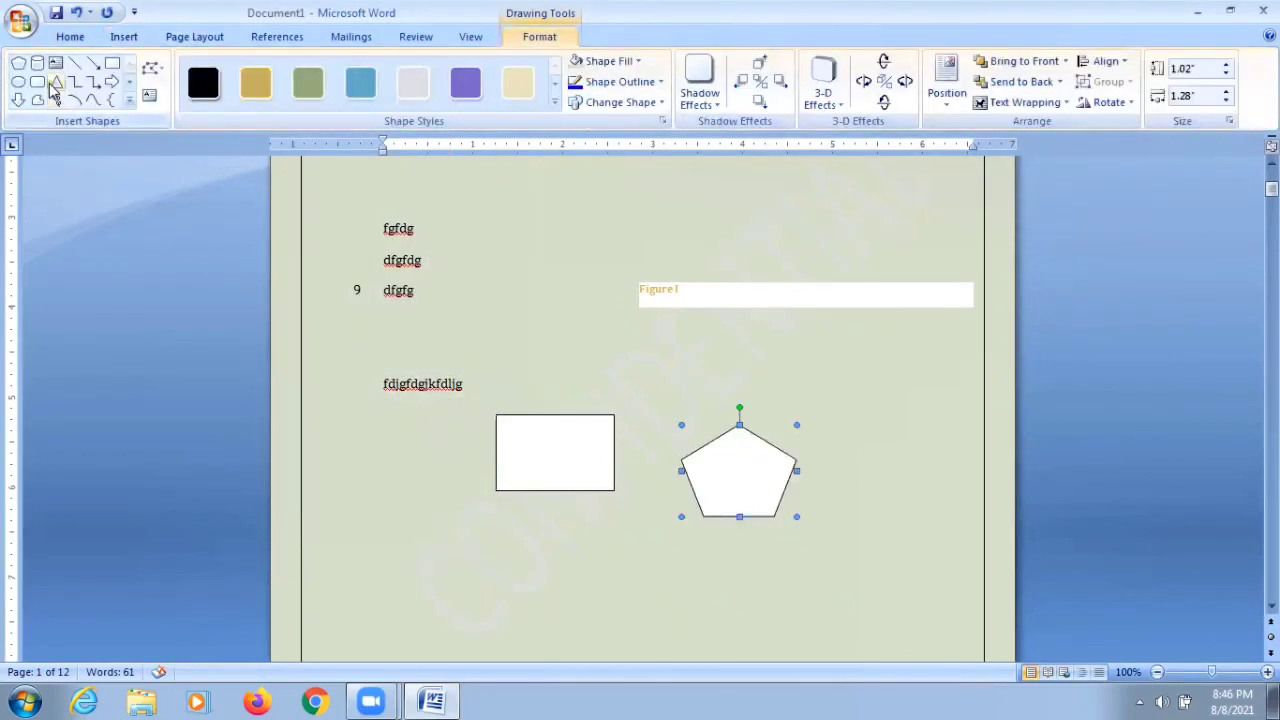
pyautogui.click(56, 81)
pyautogui.moveTo(600, 355); pyautogui.dragTo(711, 398)
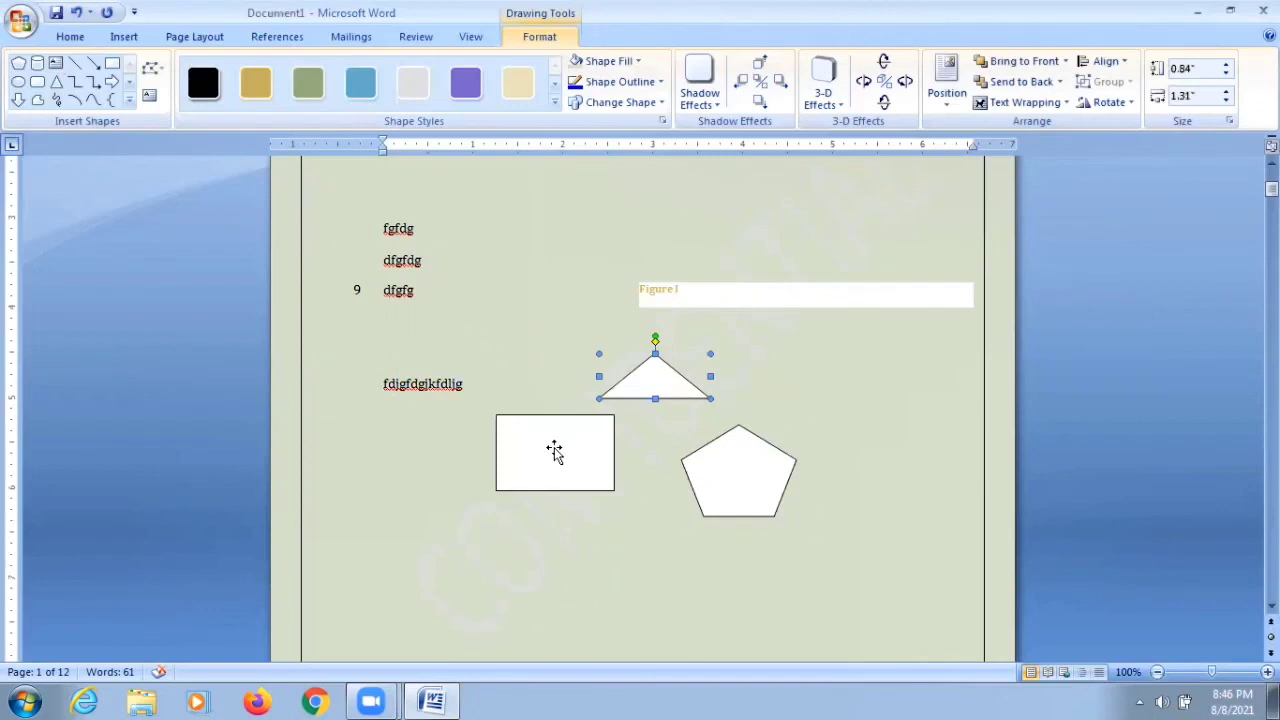
# - Move the pentagon left so it sits right beside the rectangle
pyautogui.click(743, 477)
pyautogui.click(657, 386)
pyautogui.click(576, 447)
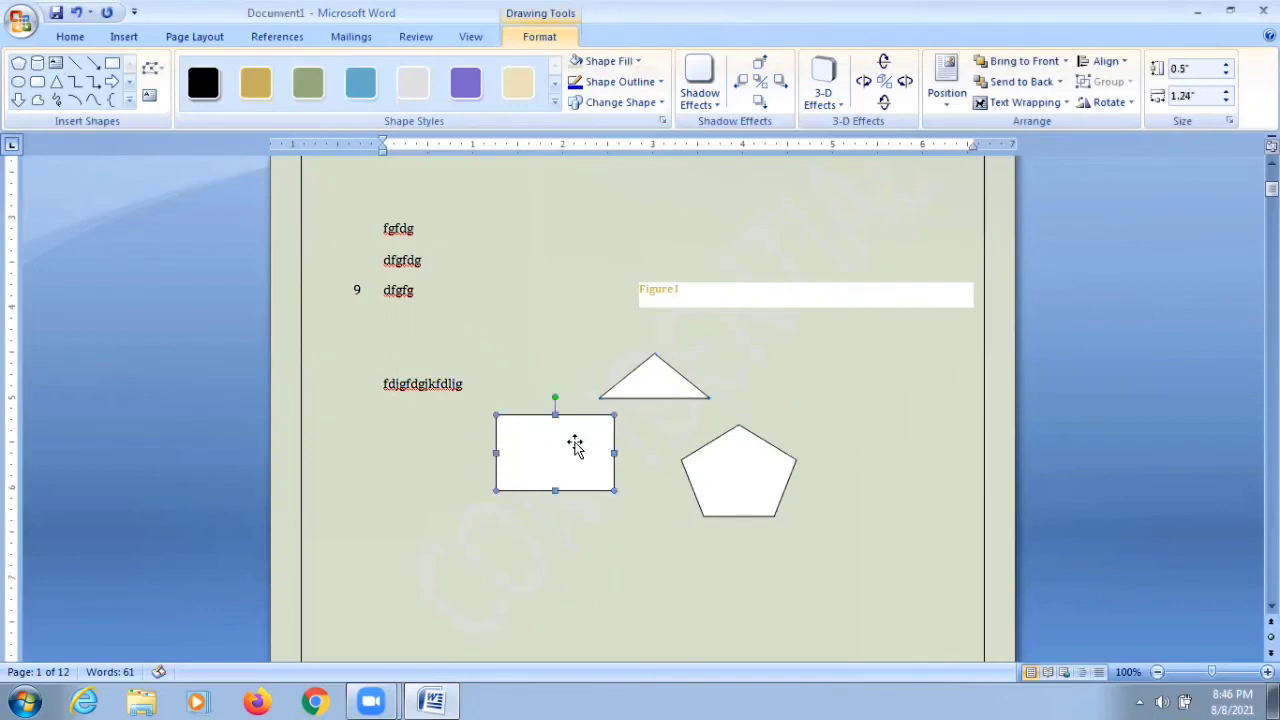
pyautogui.click(720, 476)
pyautogui.click(662, 392)
pyautogui.click(582, 428)
pyautogui.click(723, 470)
pyautogui.click(651, 386)
pyautogui.moveTo(737, 471); pyautogui.dragTo(680, 455)
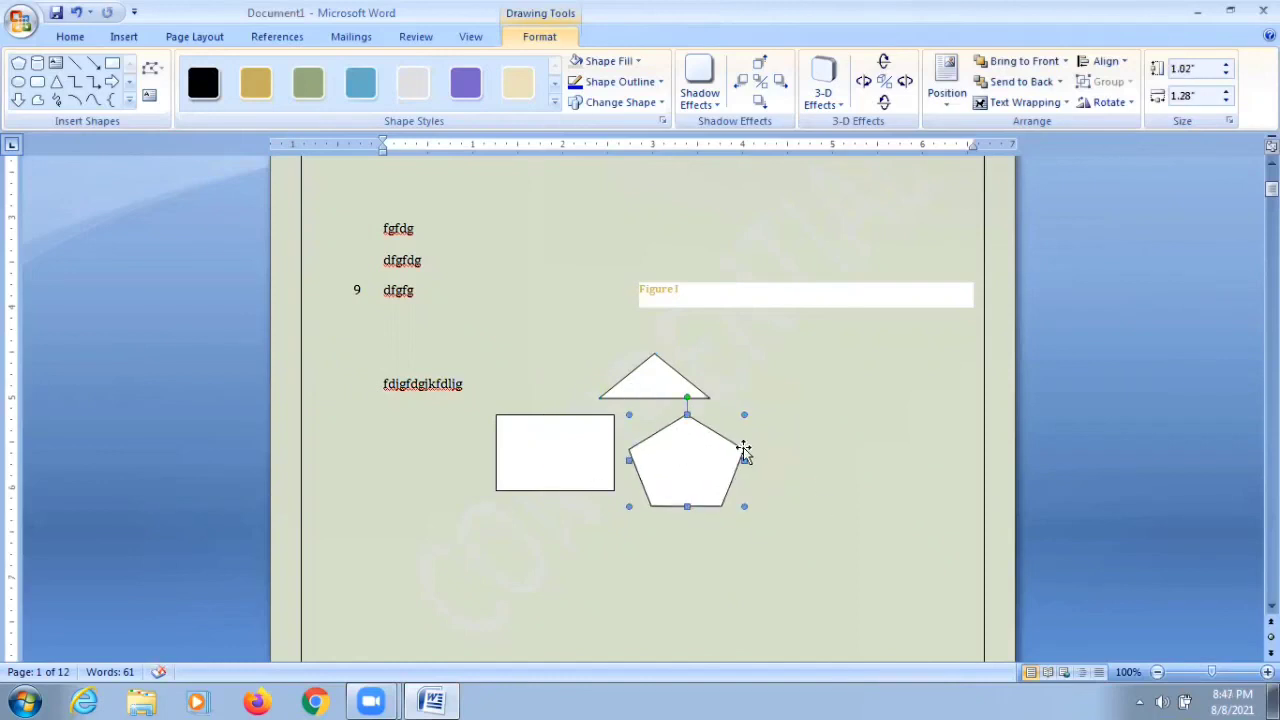
# - Select the rectangle, pentagon and triangle together
pyautogui.click(578, 448)
pyautogui.click(652, 388)
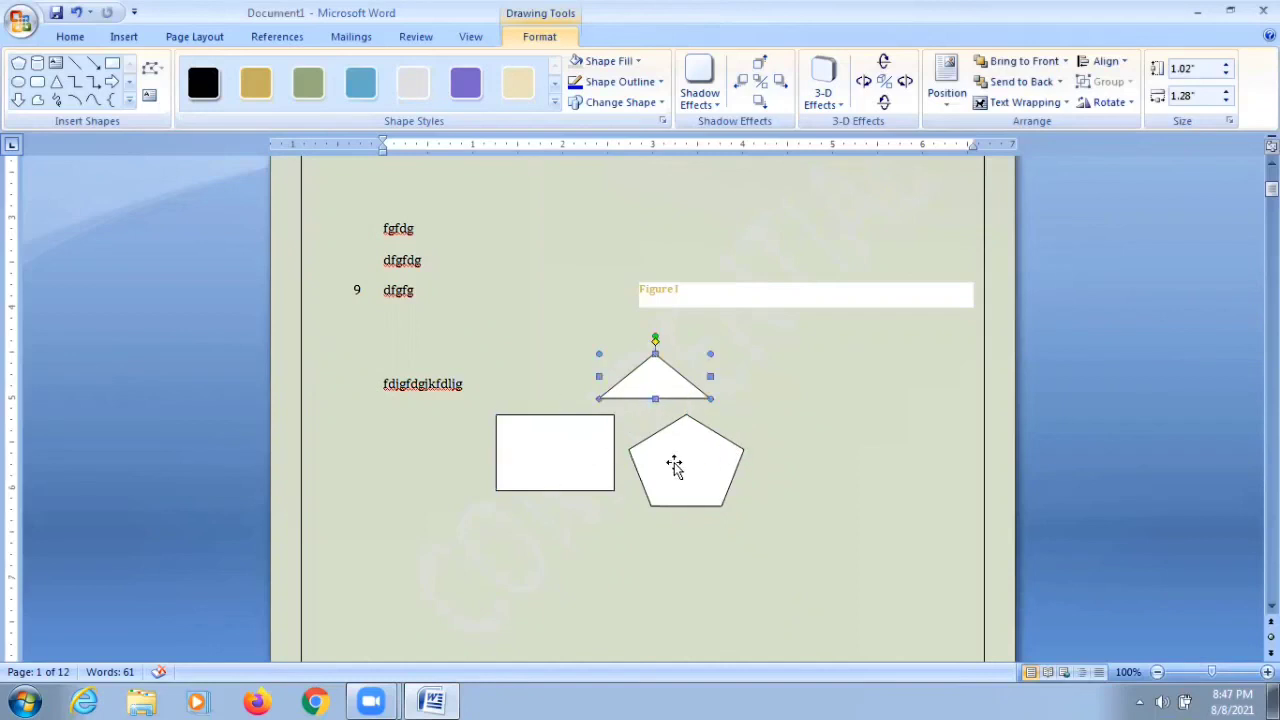
pyautogui.click(674, 467)
pyautogui.click(560, 457)
pyautogui.click(645, 392)
pyautogui.click(663, 461)
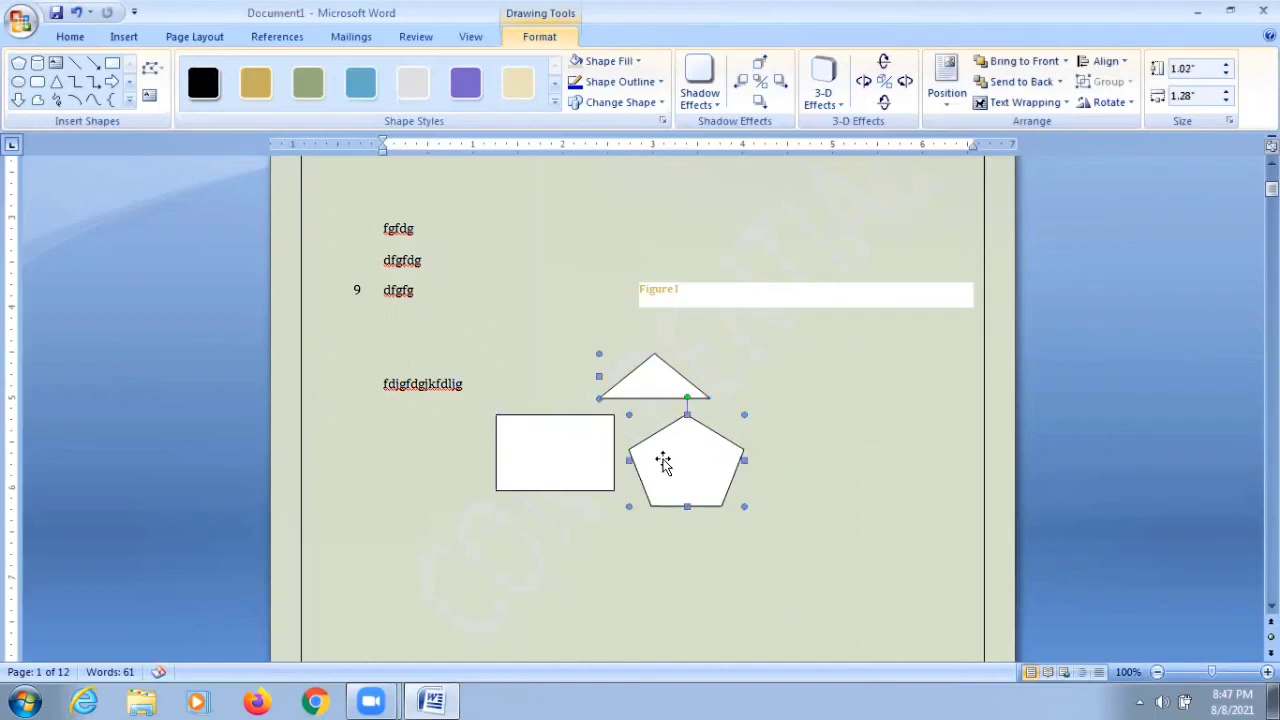
pyautogui.click(586, 449)
pyautogui.click(651, 391)
pyautogui.click(666, 457)
pyautogui.click(579, 455)
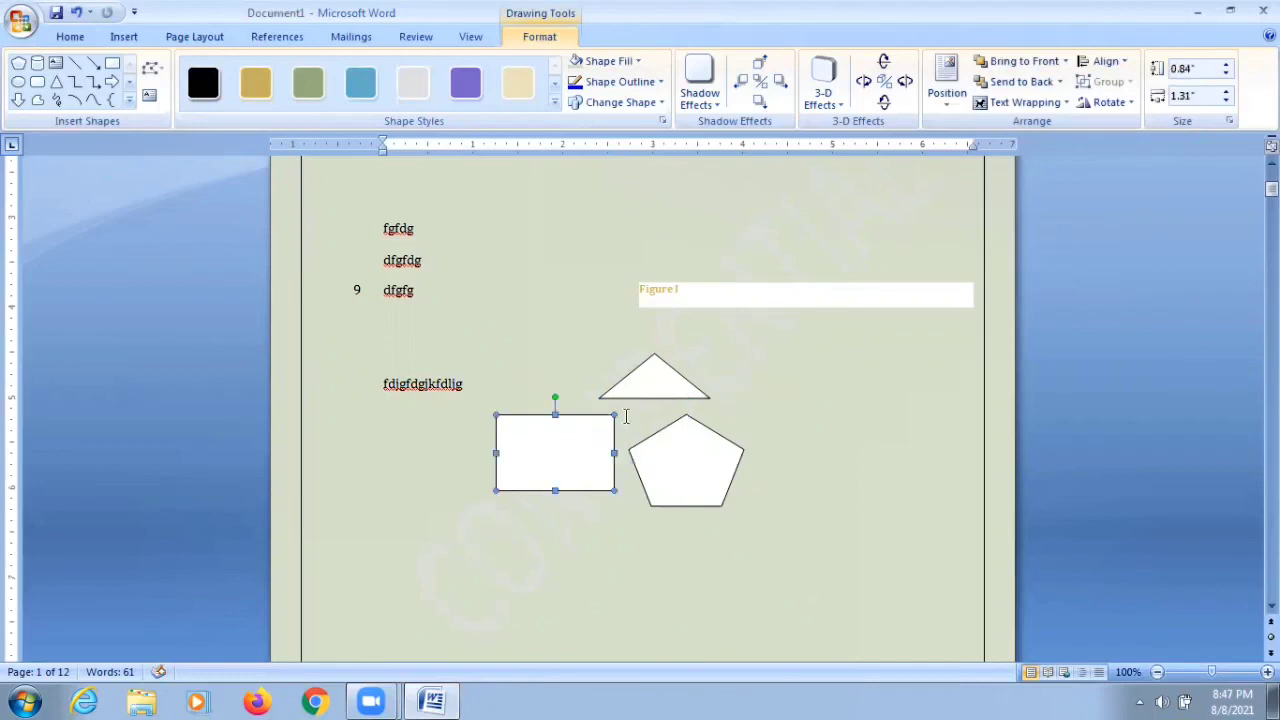
pyautogui.click(645, 393)
pyautogui.click(670, 455)
pyautogui.click(580, 452)
pyautogui.click(638, 395)
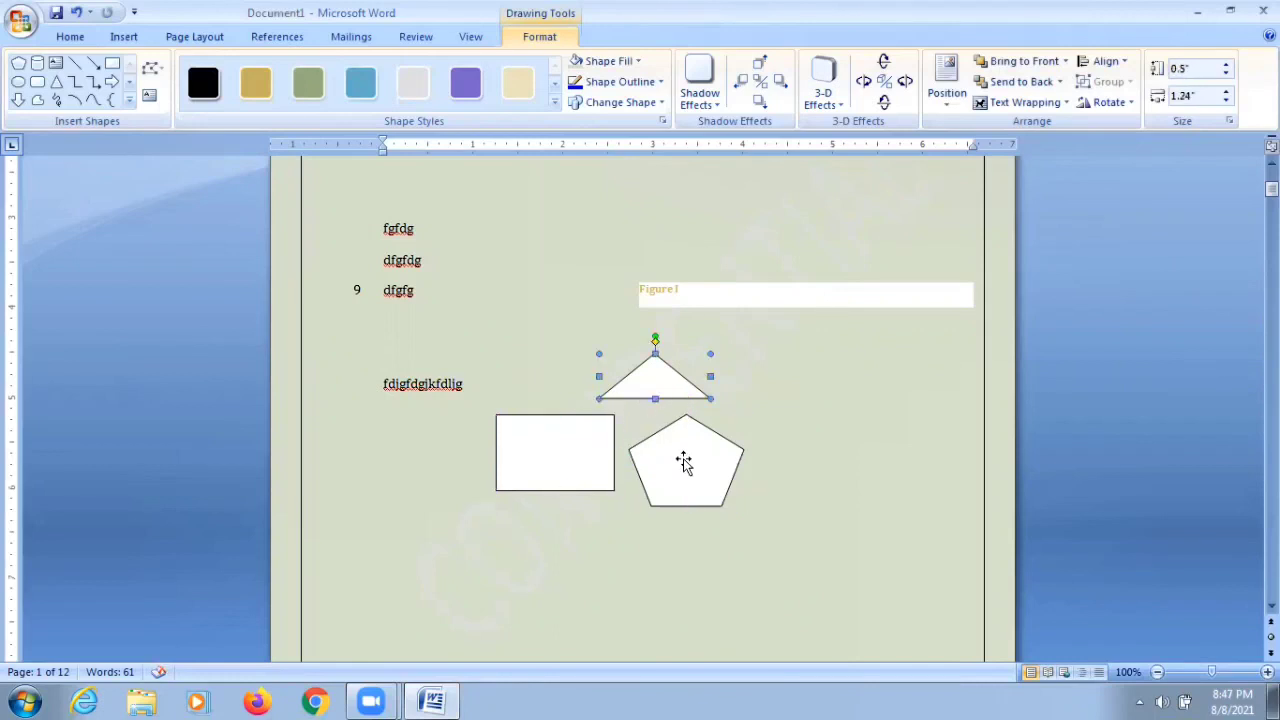
pyautogui.click(683, 461)
pyautogui.click(580, 457)
pyautogui.click(646, 391)
pyautogui.click(669, 457)
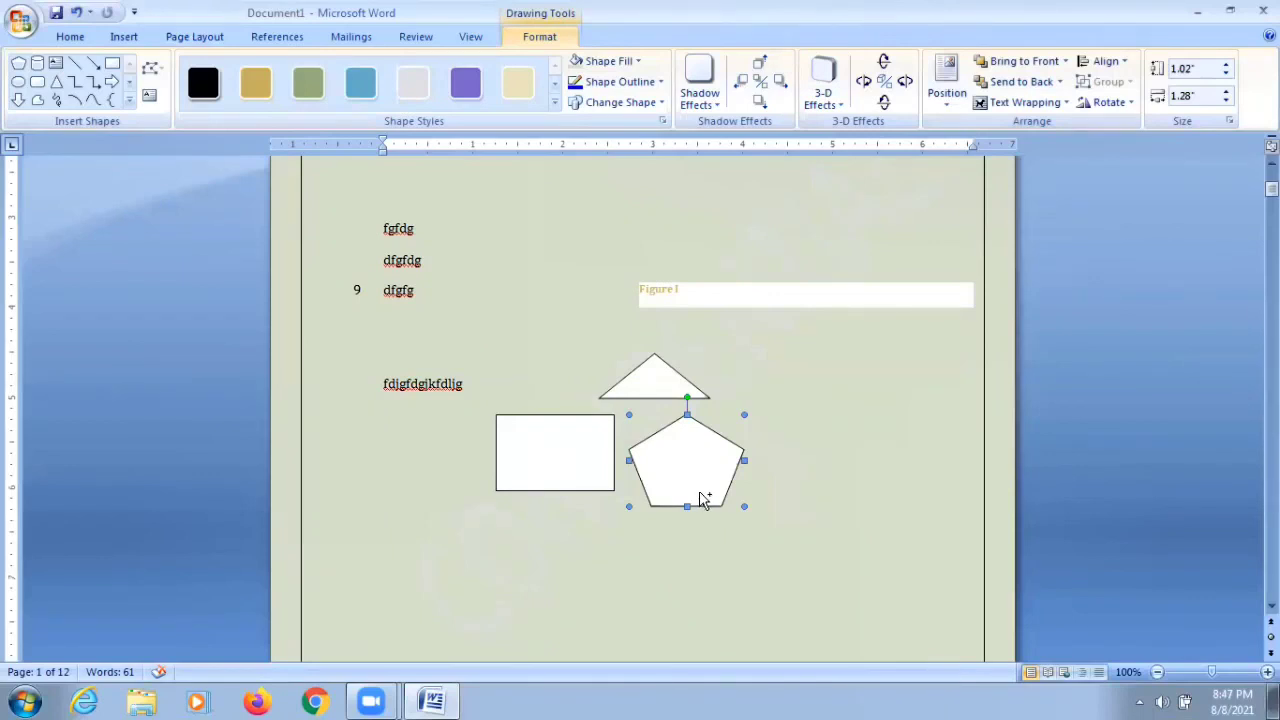
pyautogui.keyDown('shift'); pyautogui.click(658, 385); pyautogui.keyUp('shift')
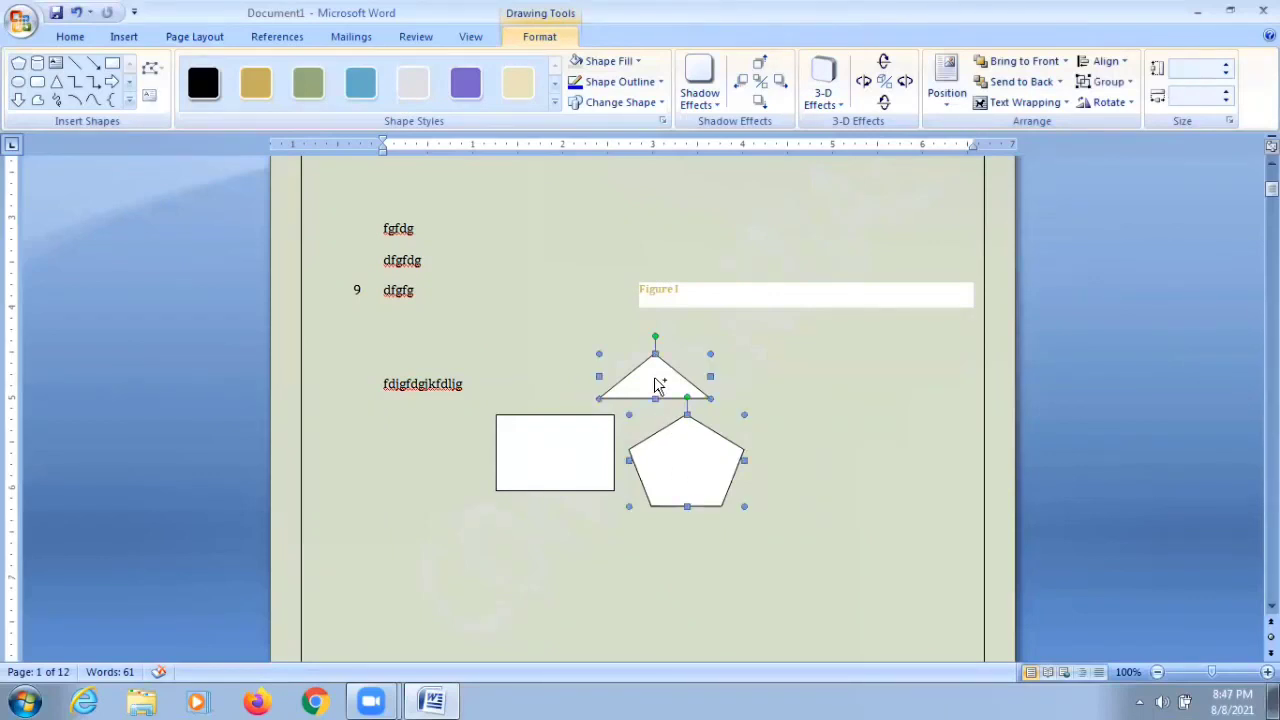
pyautogui.keyDown('shift'); pyautogui.click(574, 437); pyautogui.keyUp('shift')
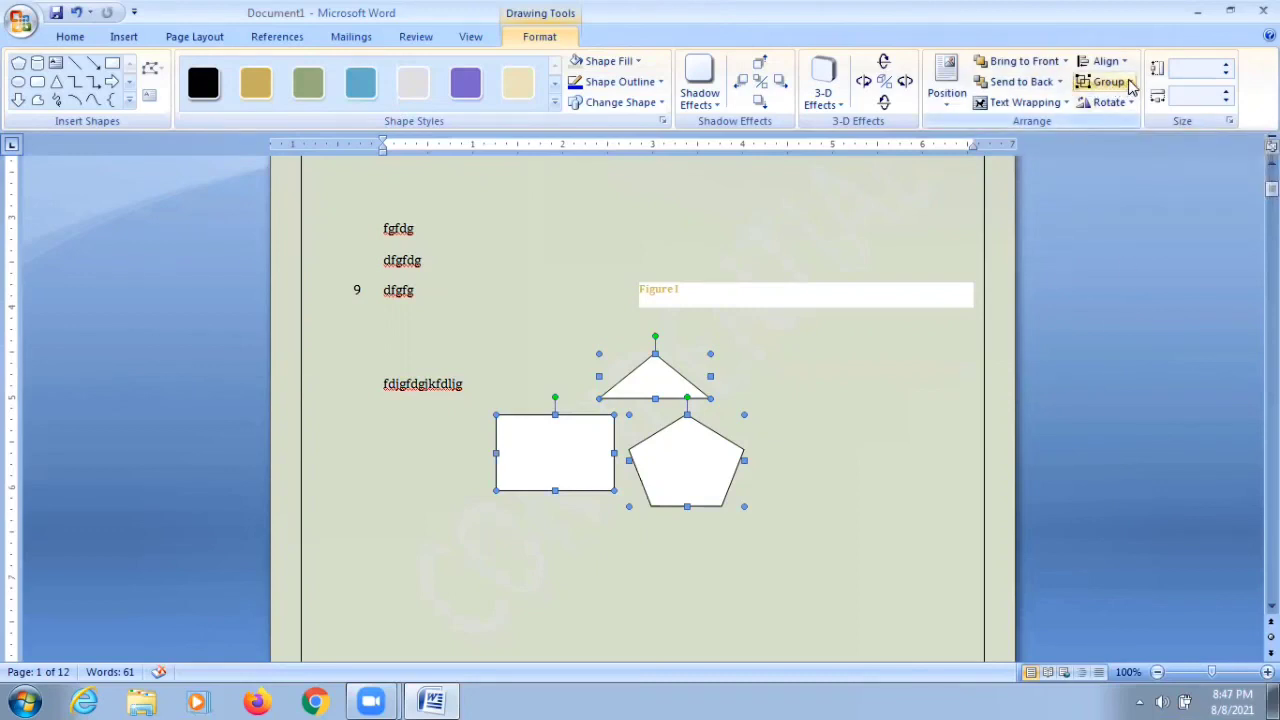
# - Group the three selected shapes into a single drawing object
pyautogui.click(1130, 86)
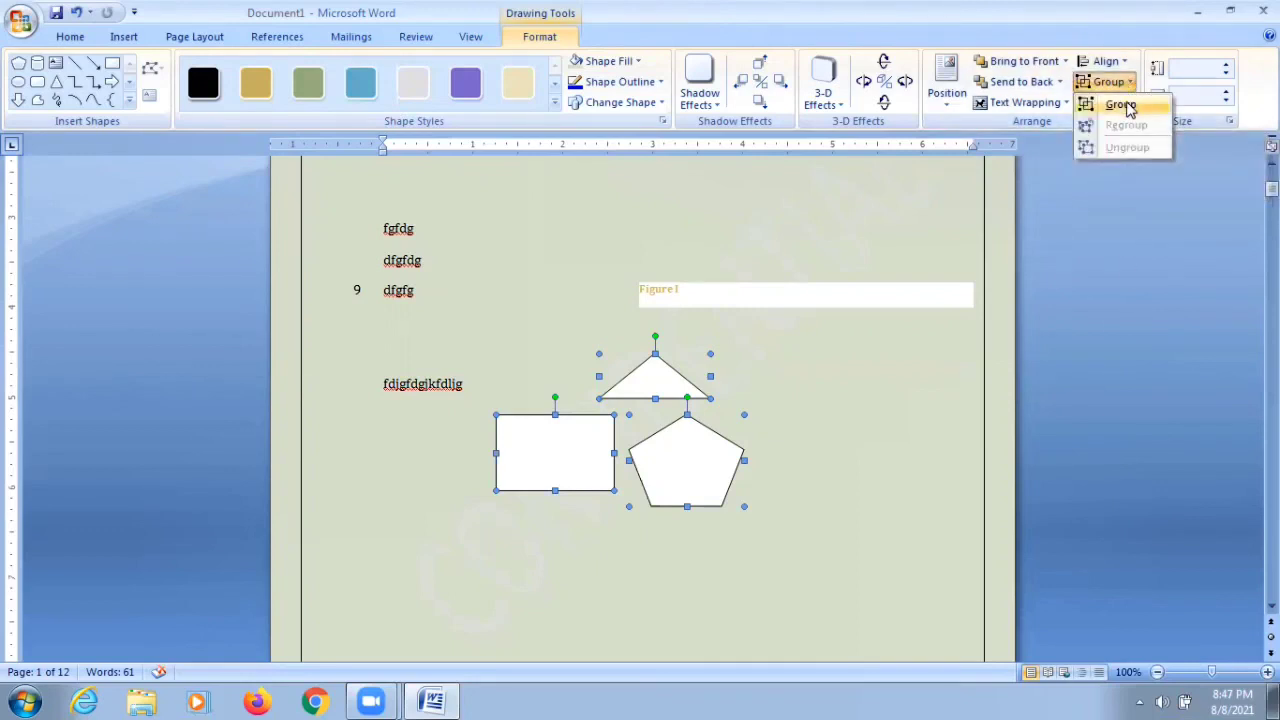
pyautogui.click(1122, 106)
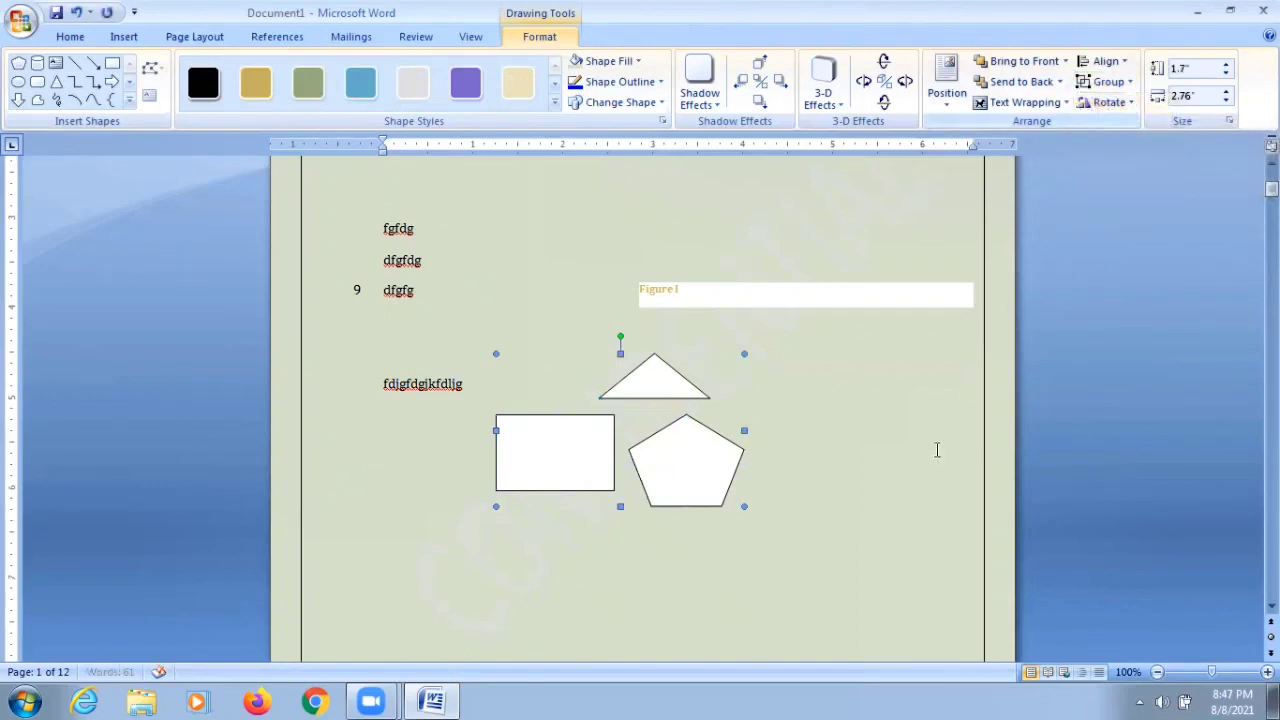
pyautogui.click(885, 520)
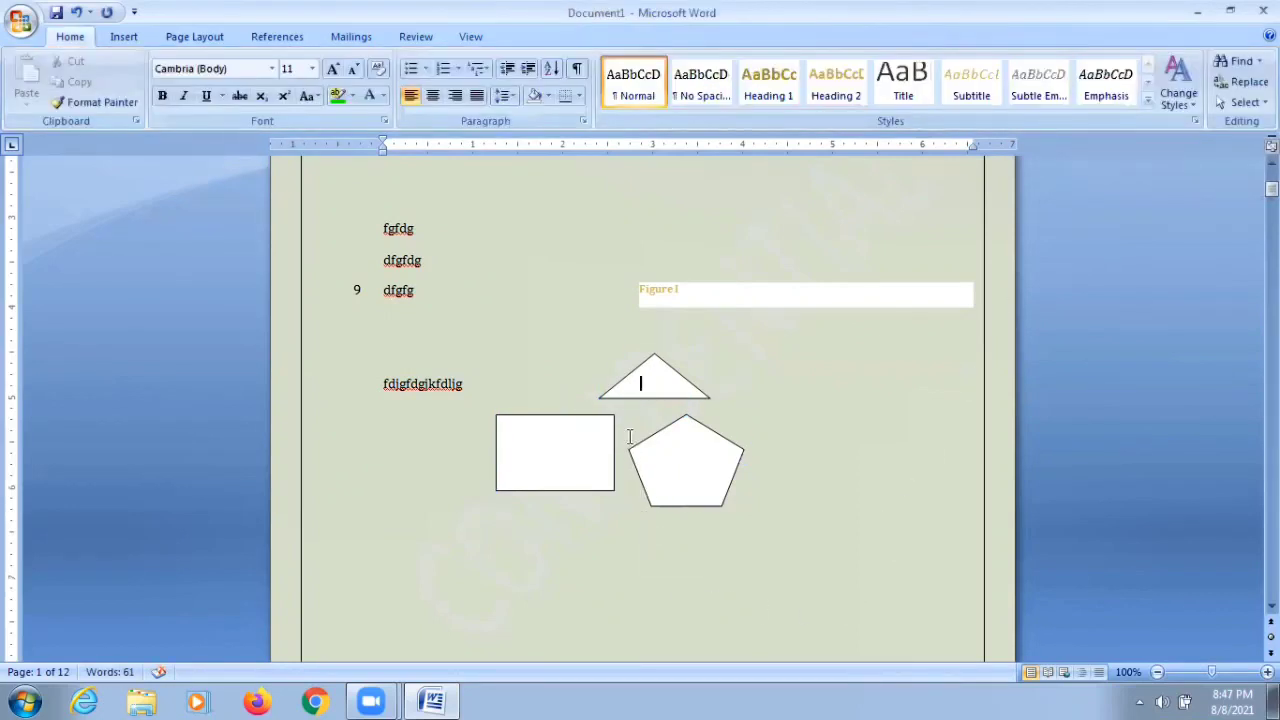
# - Apply the gold Shape Style to the grouped shapes, after trying purple first
pyautogui.click(597, 417)
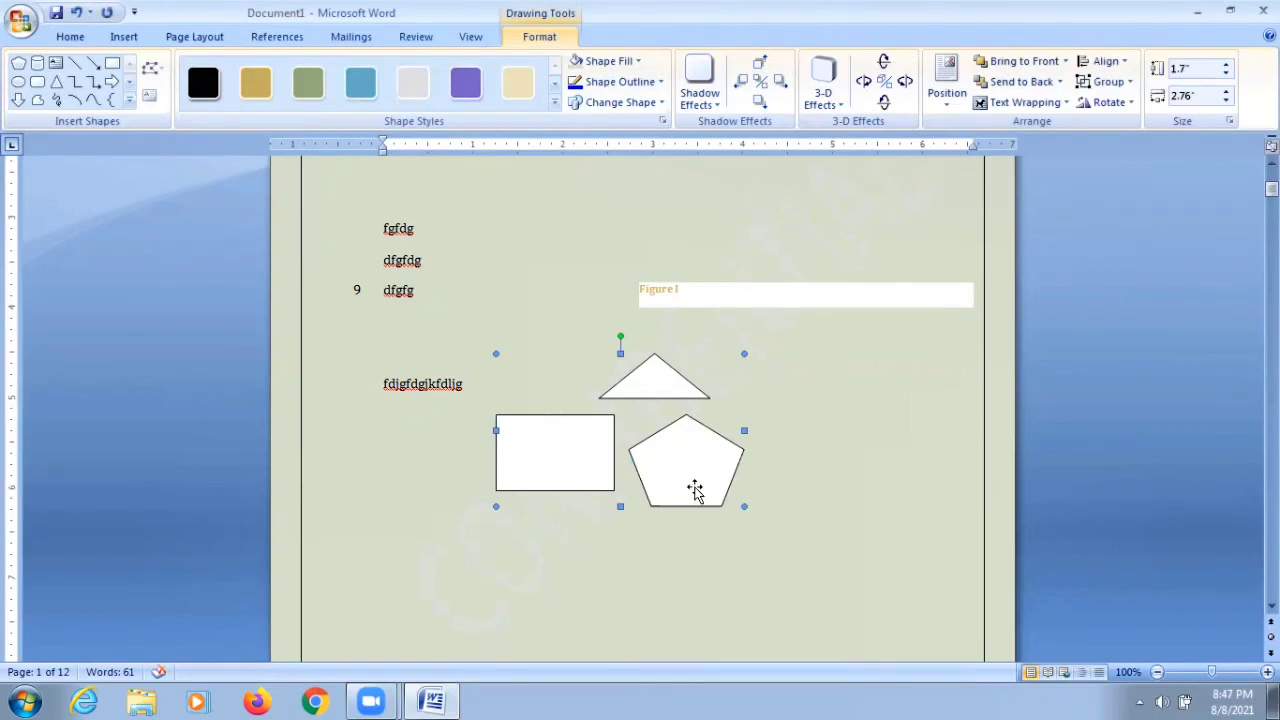
pyautogui.click(465, 92)
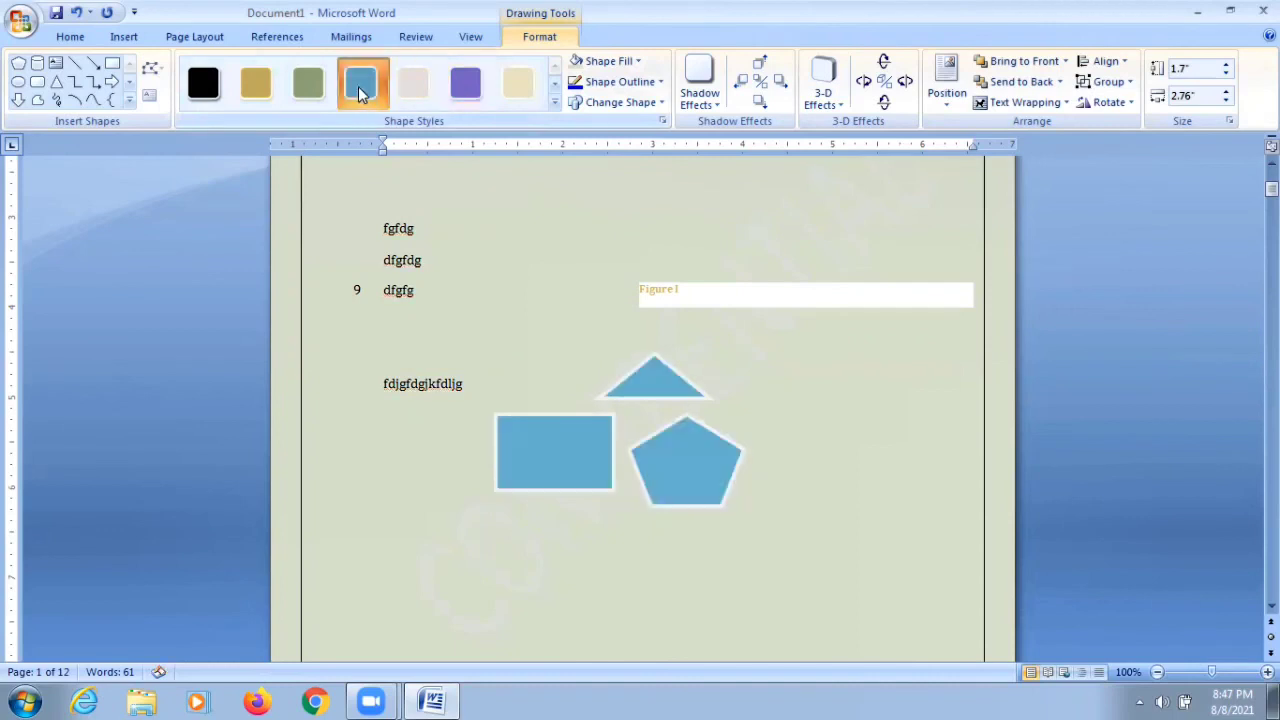
pyautogui.click(268, 84)
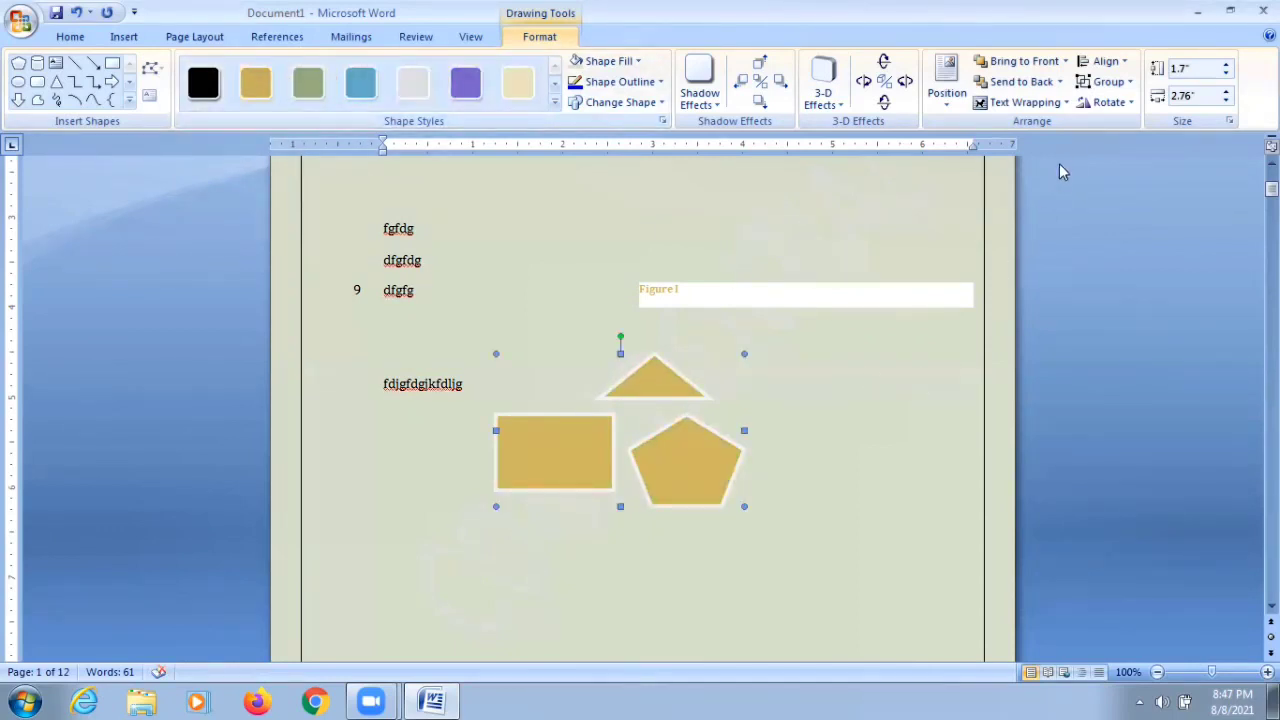
pyautogui.click(1120, 102)
# - Rotate the group right 90° and ungroup the three shapes
pyautogui.click(1140, 125)
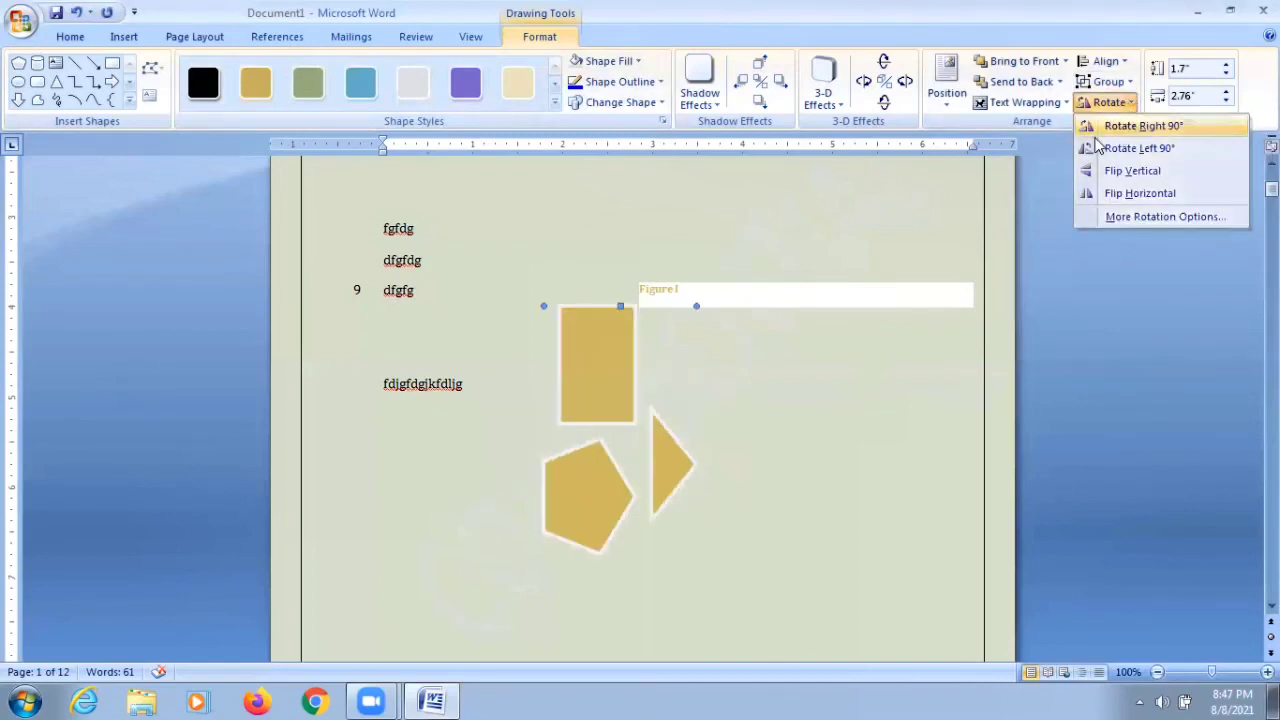
pyautogui.click(1129, 82)
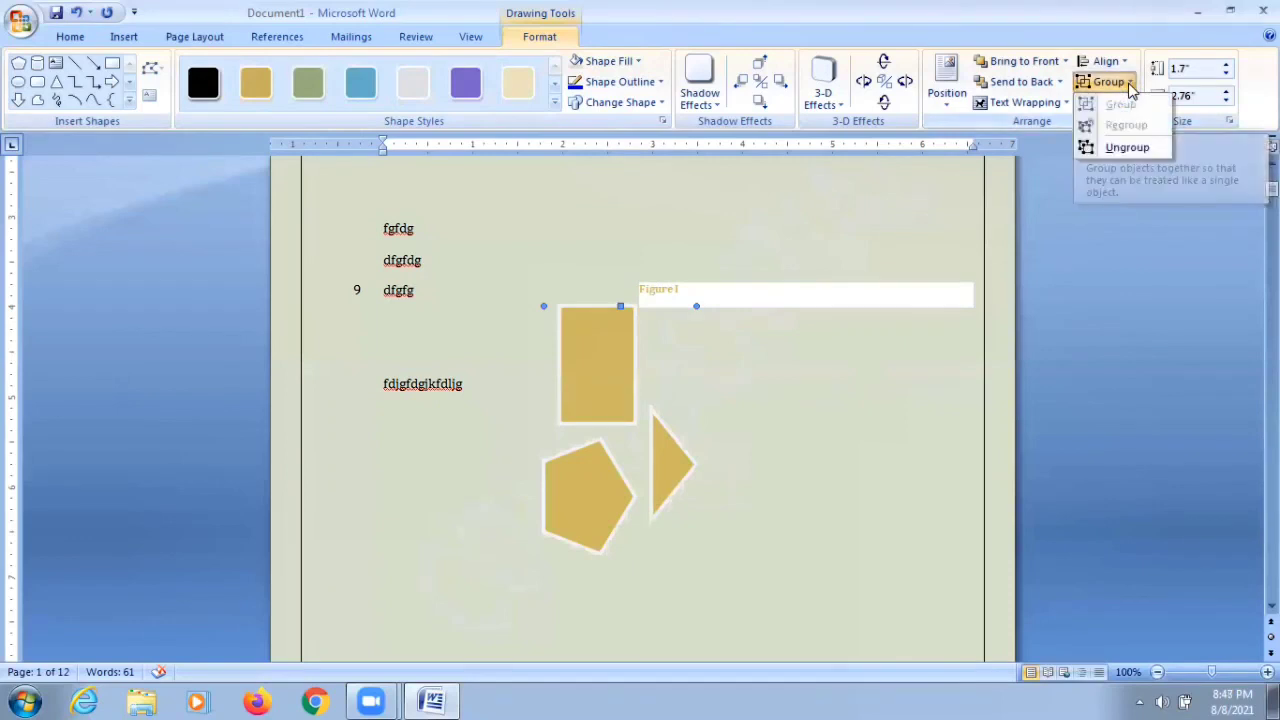
pyautogui.click(1128, 148)
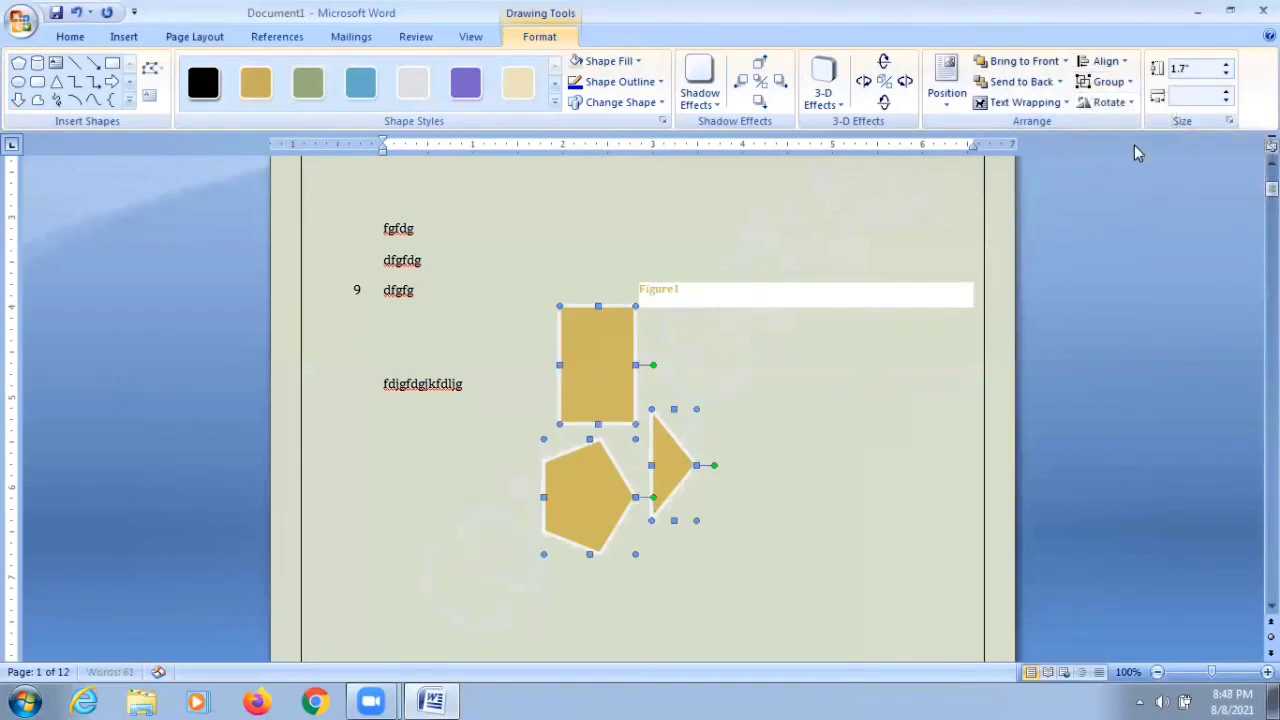
pyautogui.click(810, 416)
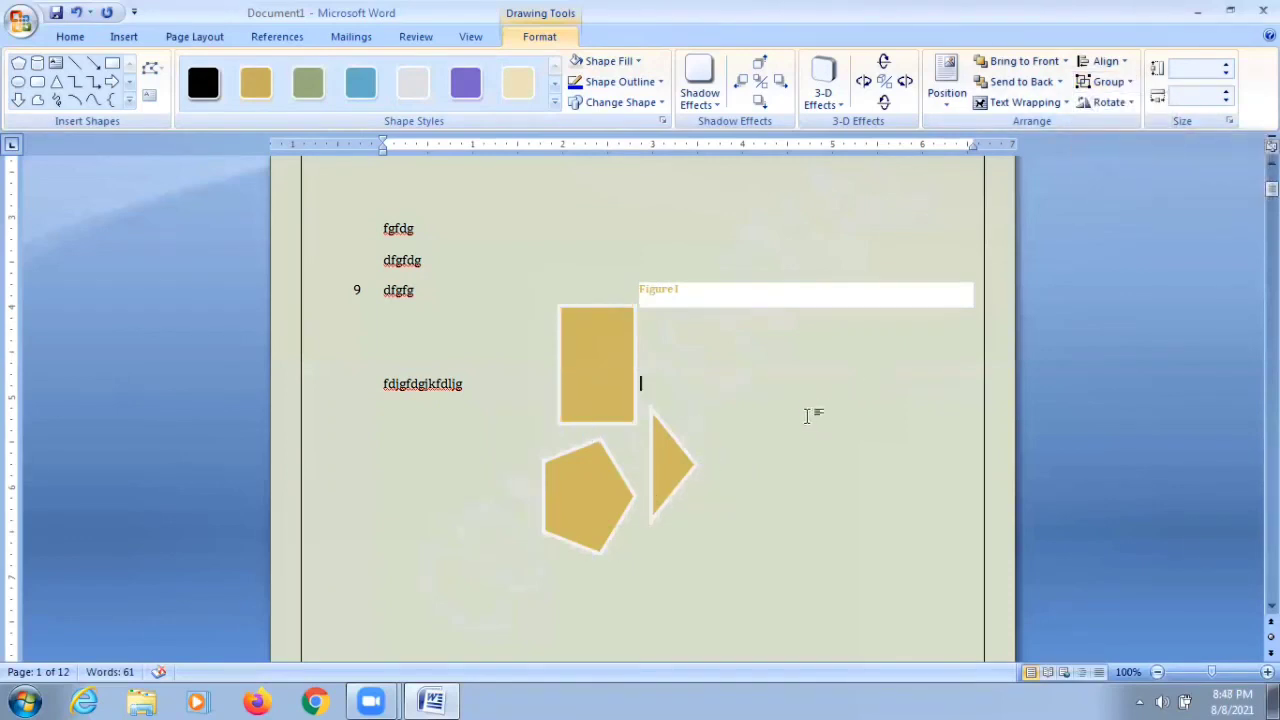
# - Move the rectangle on its own to the right of the triangle
pyautogui.click(593, 374)
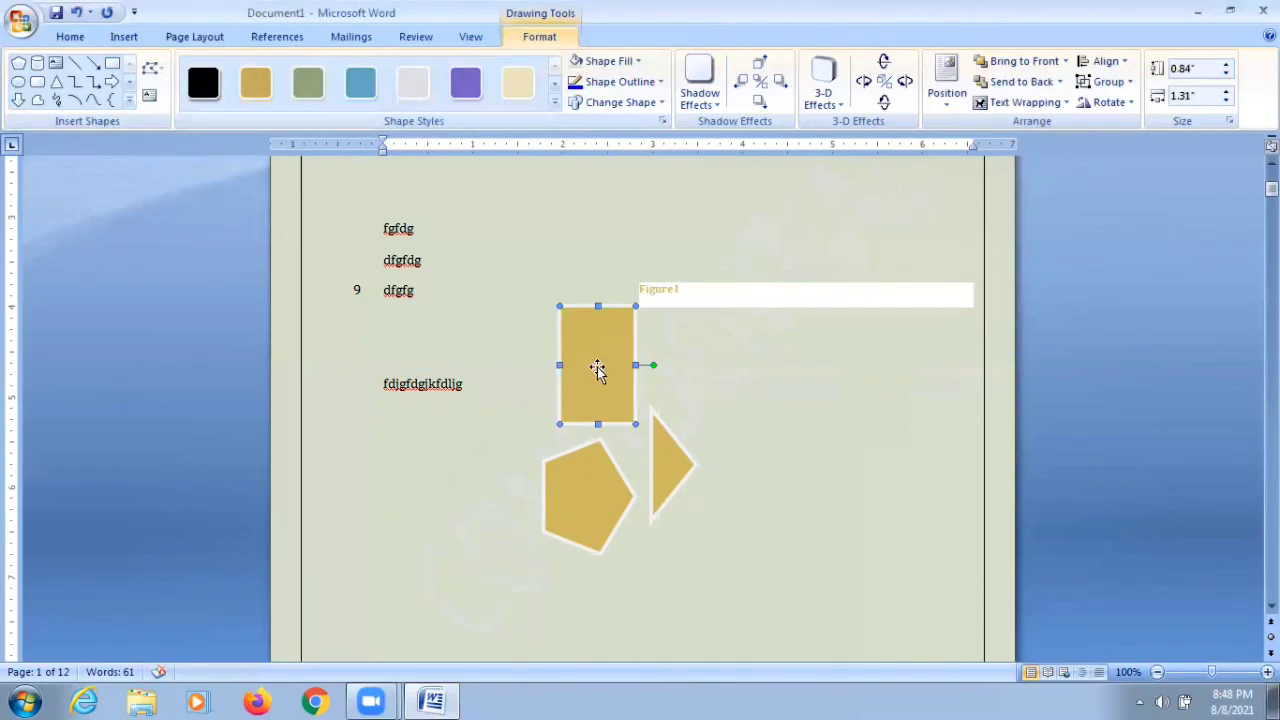
pyautogui.moveTo(790, 410); pyautogui.dragTo(809, 438)
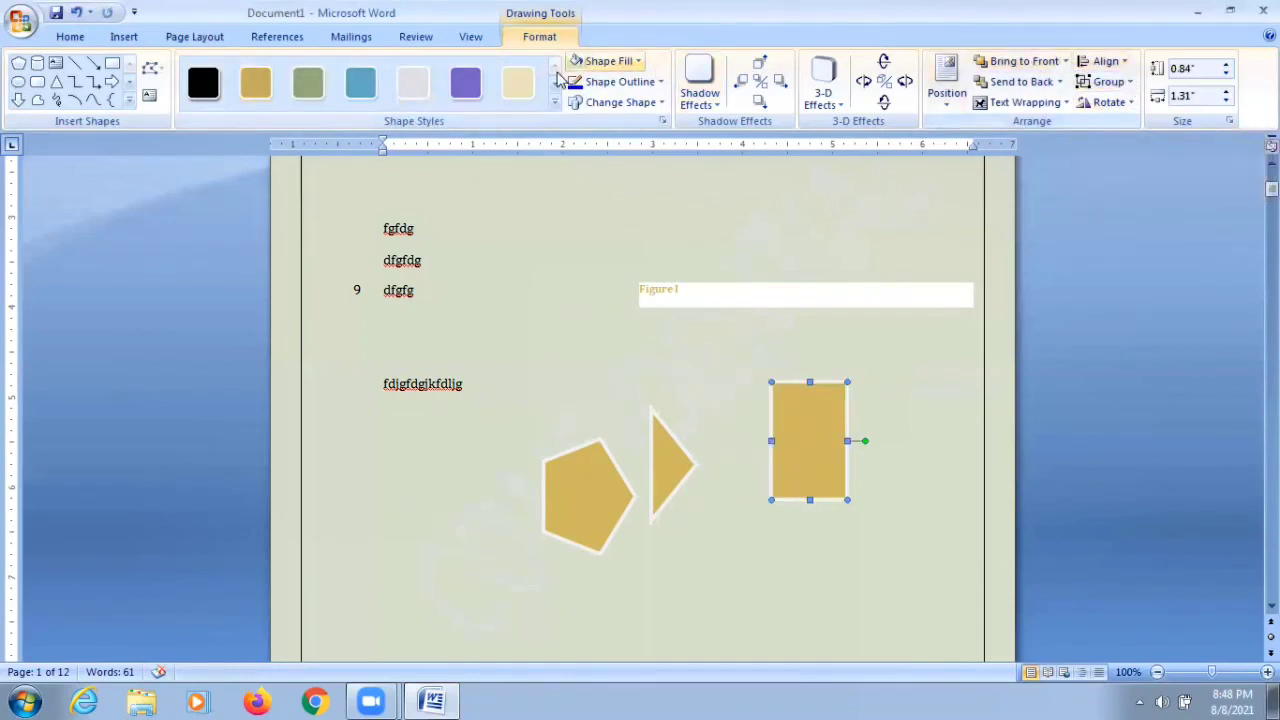
pyautogui.click(194, 37)
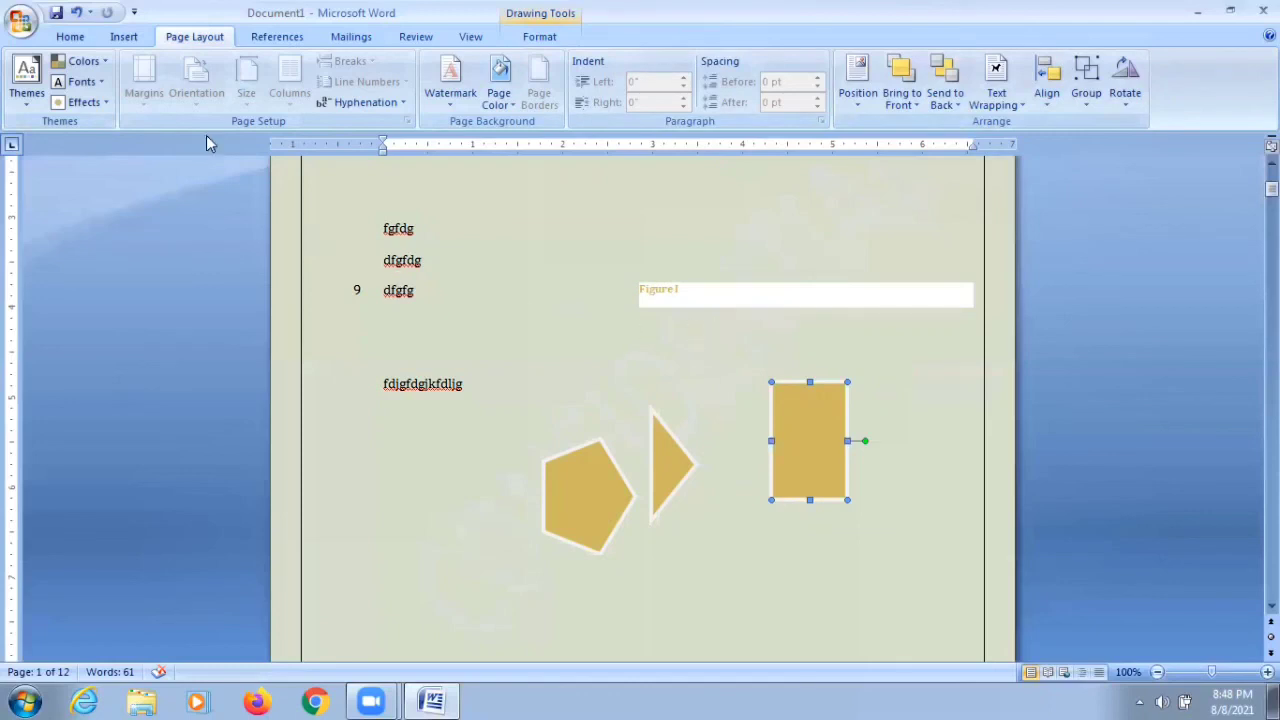
pyautogui.click(270, 40)
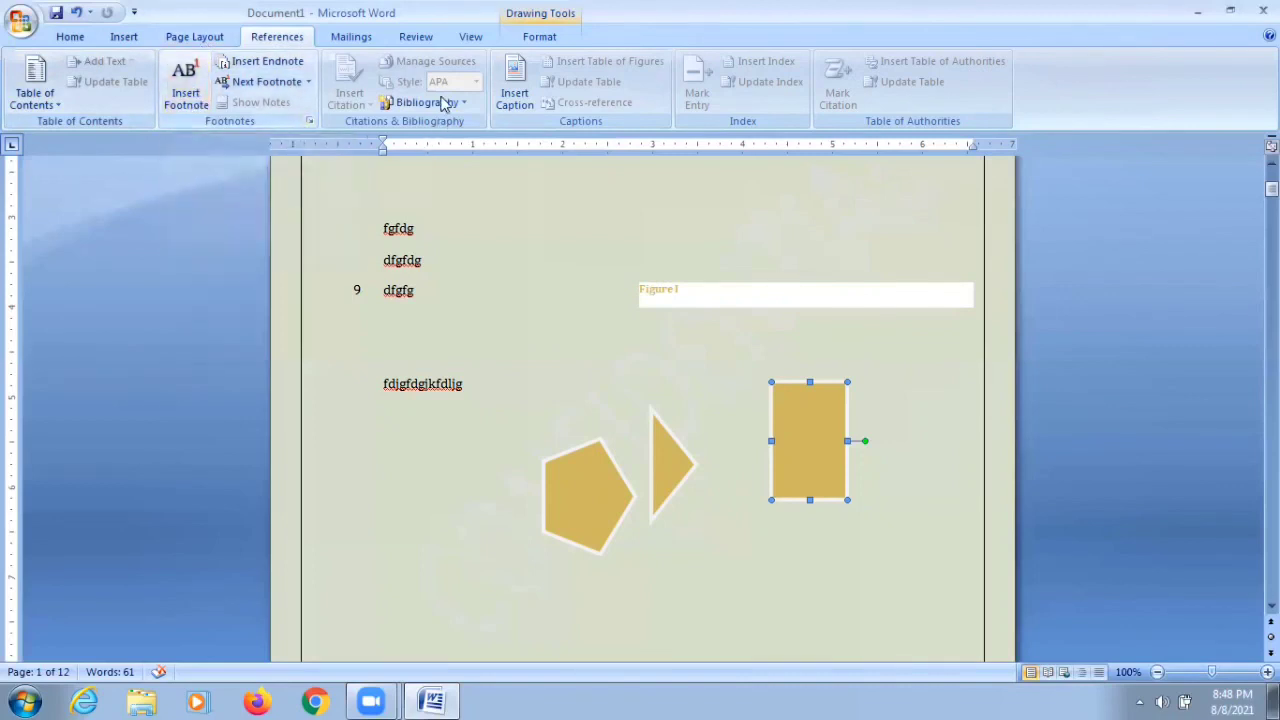
pyautogui.click(351, 44)
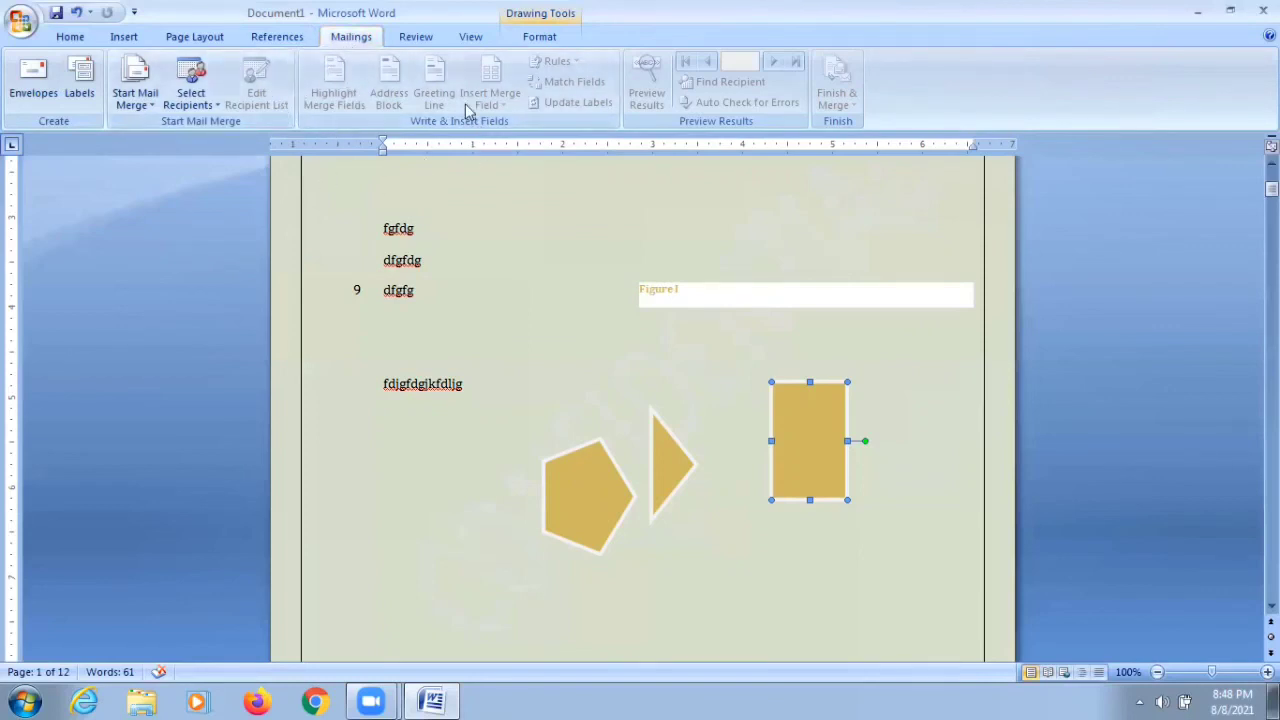
pyautogui.click(425, 40)
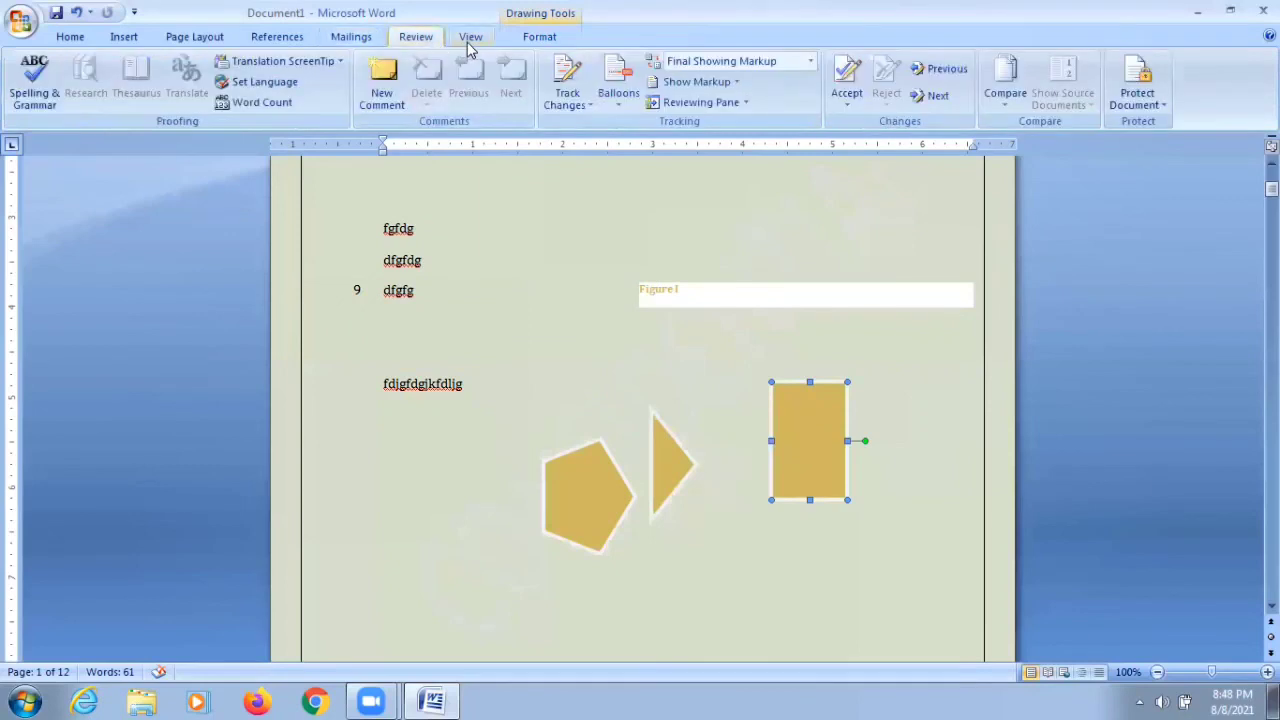
pyautogui.click(470, 38)
pyautogui.click(535, 38)
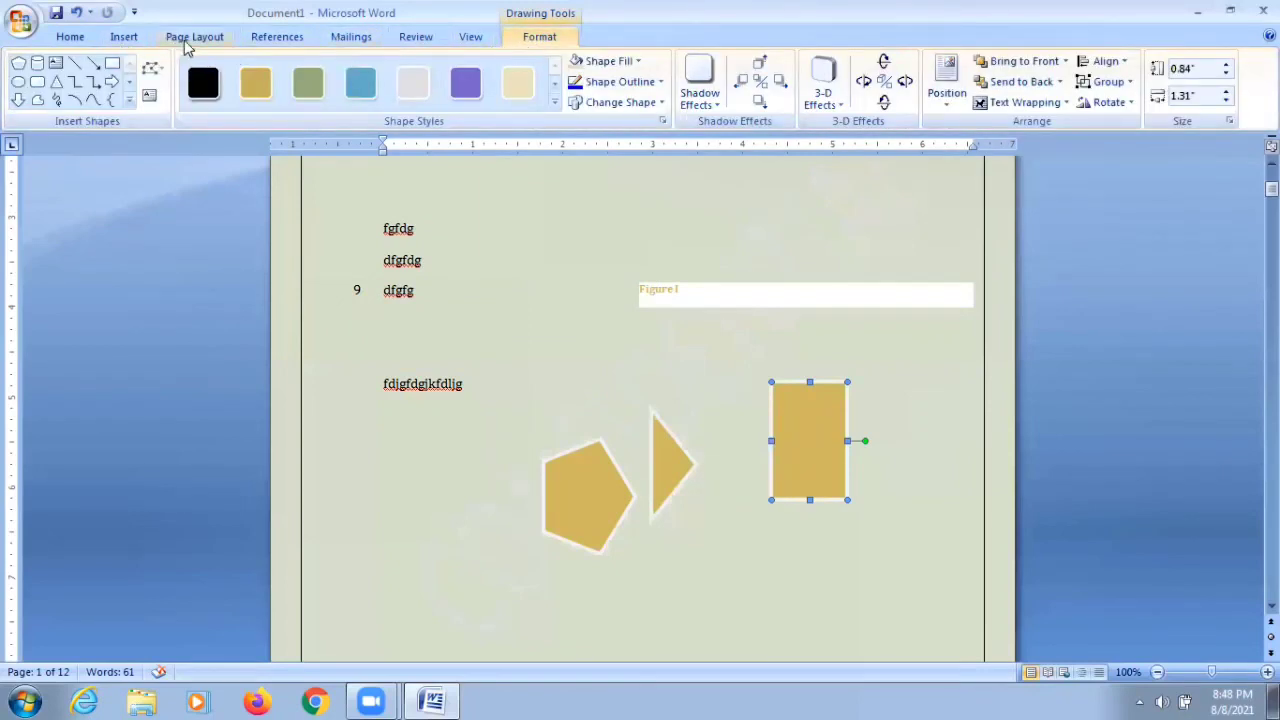
pyautogui.click(184, 40)
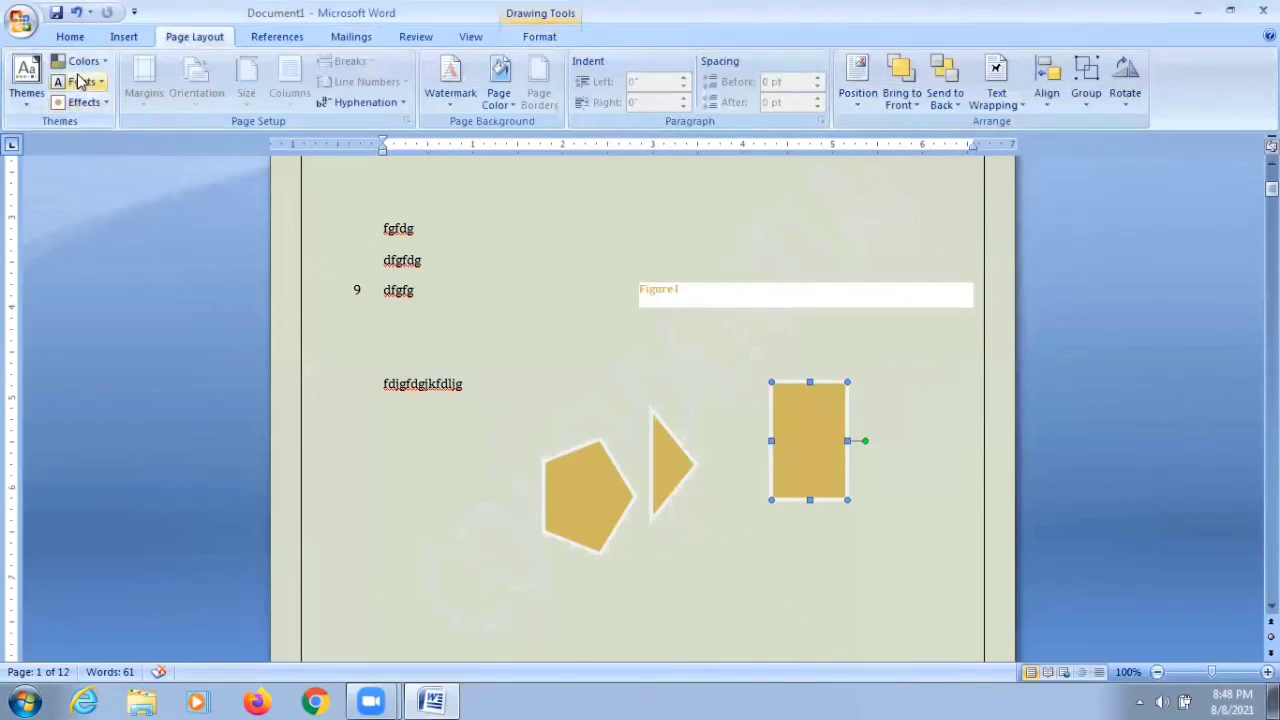